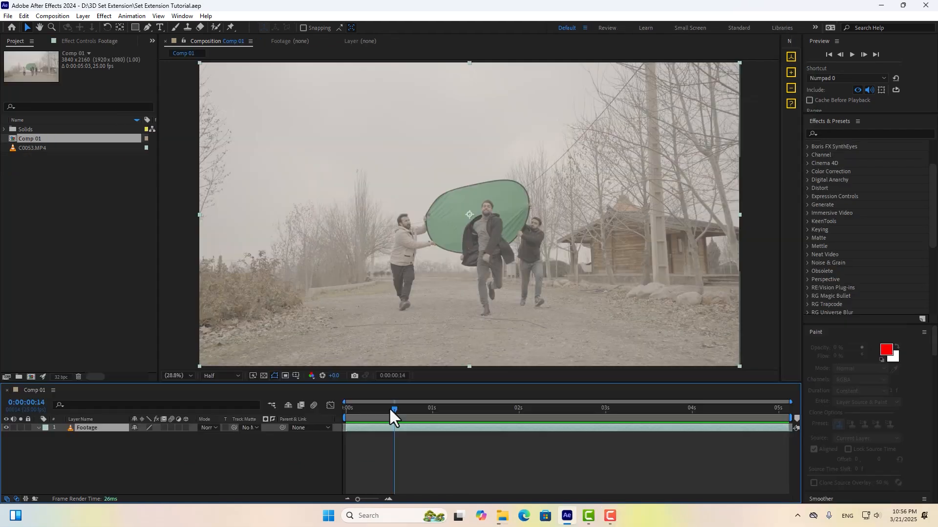
Scrub Comp 01's playhead back to an early frame of the green-screen footage.
{"action": "left_click_drag", "start_coordinate": [388, 407], "coordinate": [362, 415]}
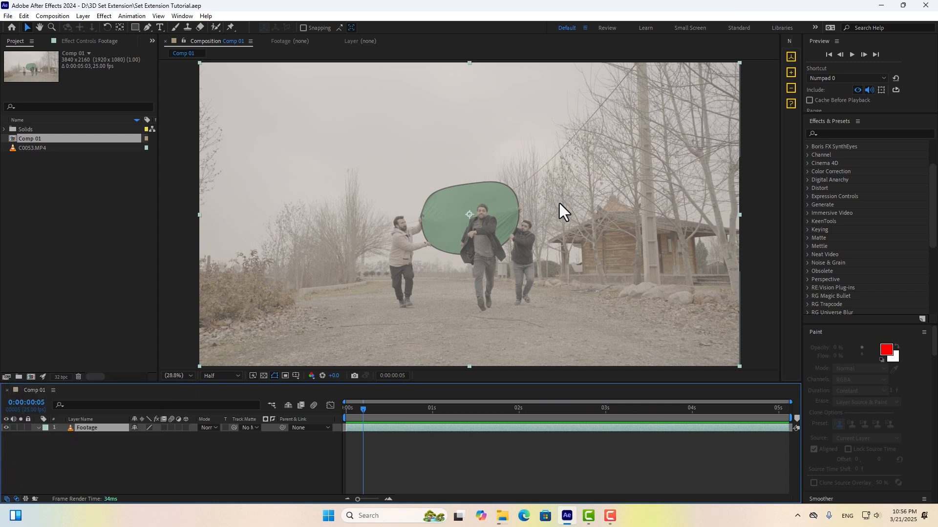
Pre-compose the Footage layer into Footage Comp 1, moving all attributes into it.
{"action": "key", "text": "Home"}
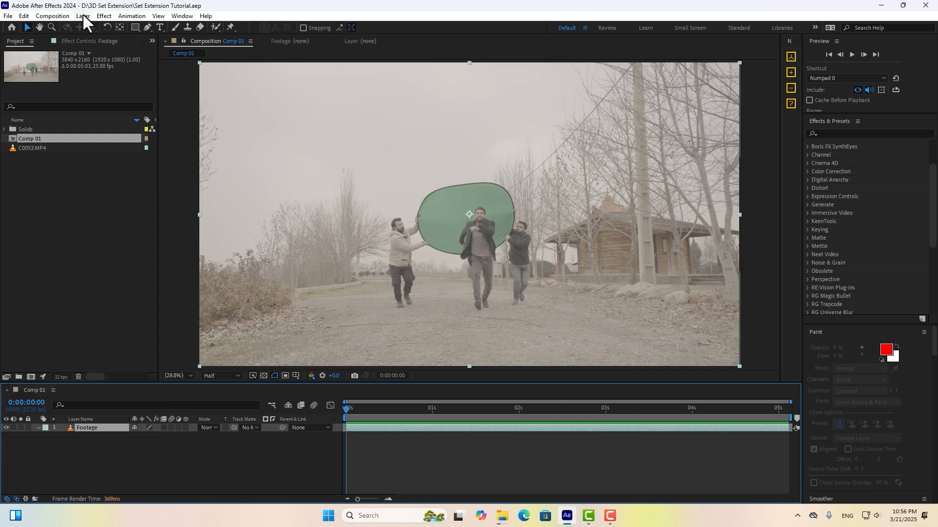
{"action": "left_click", "coordinate": [83, 16]}
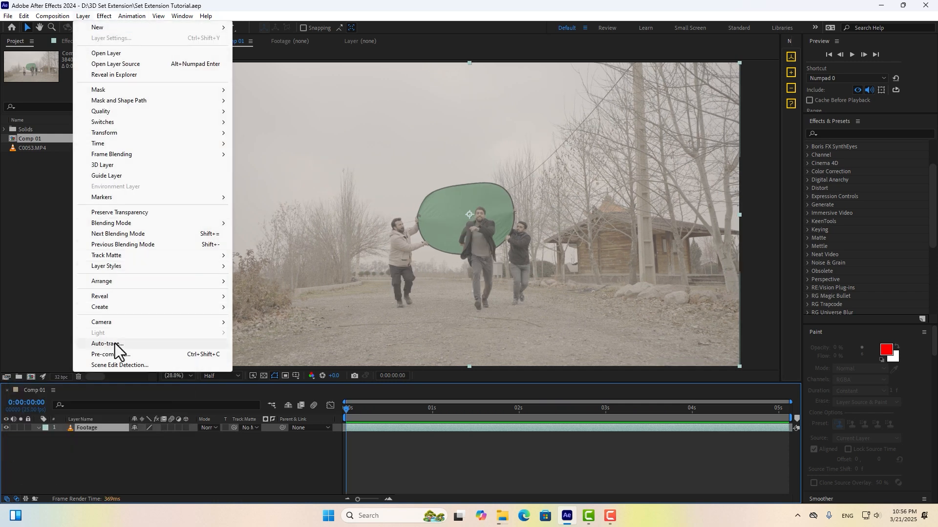
{"action": "left_click", "coordinate": [111, 355]}
{"action": "left_click", "coordinate": [386, 231]}
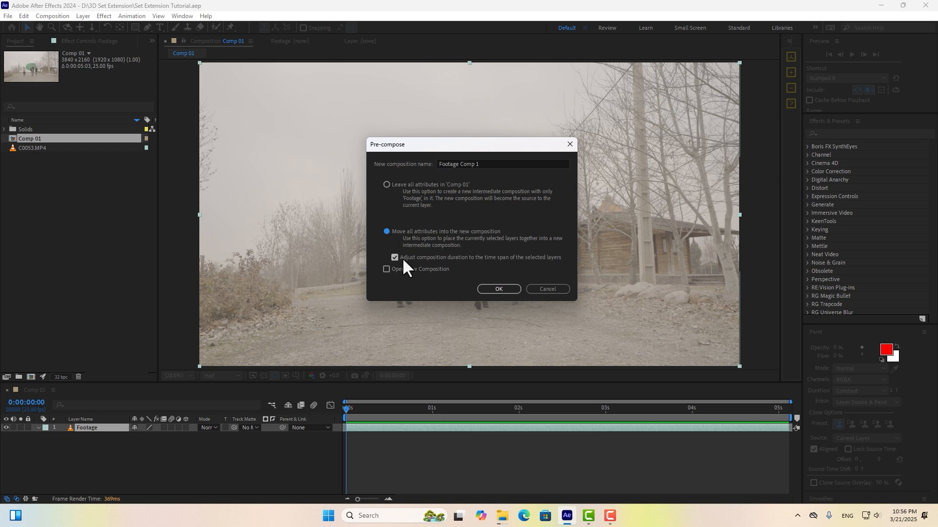
{"action": "left_click", "coordinate": [498, 289]}
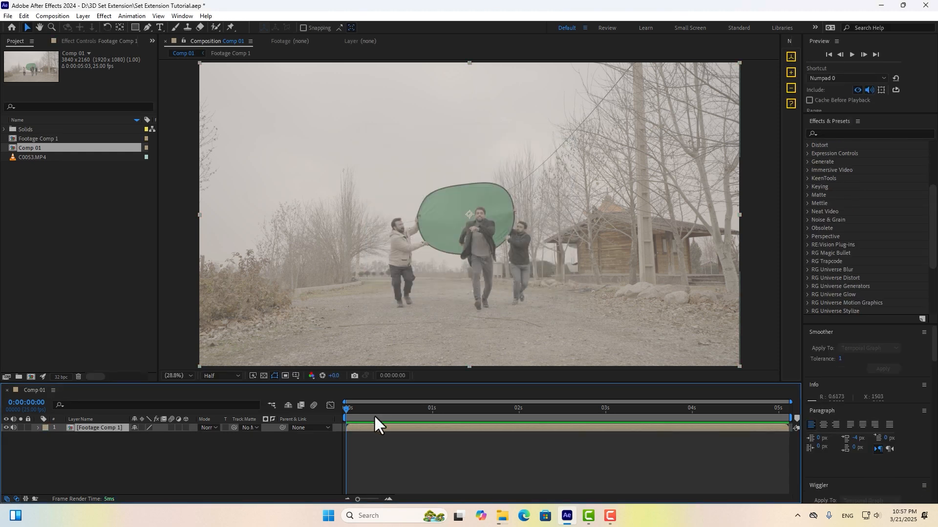
Play the comp back to review it, then open the Footage Comp 1 precomp.
{"action": "key", "text": "space"}
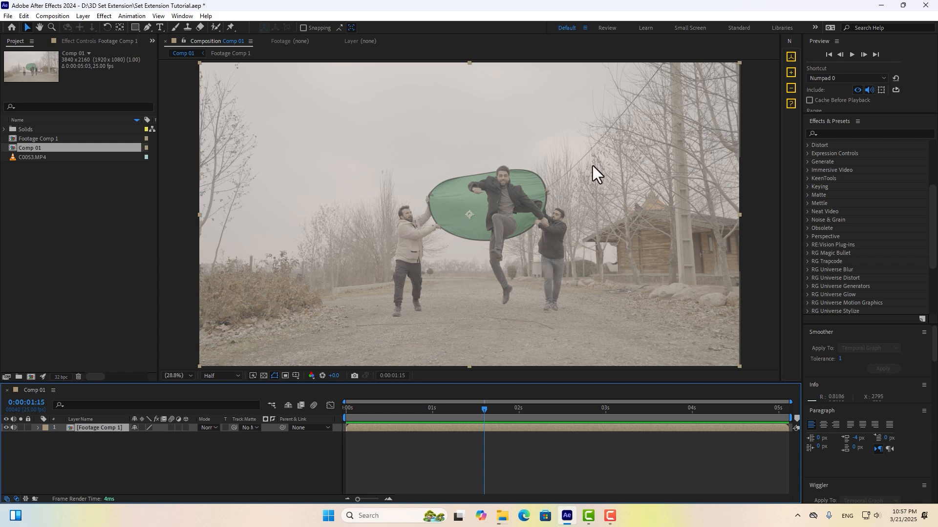
{"action": "key", "text": "space"}
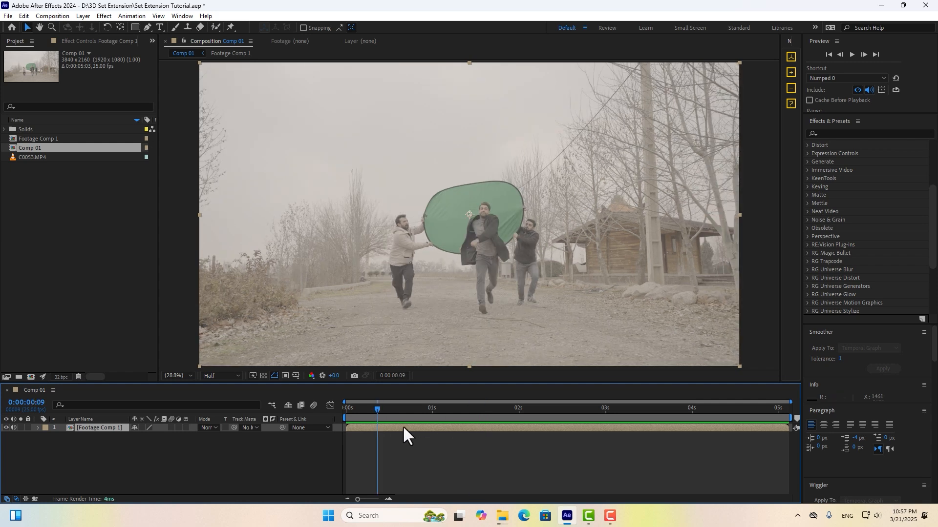
{"action": "double_click", "coordinate": [403, 426]}
Draw Mask 1 with the Pen tool around the three men and the green screen.
{"action": "left_click", "coordinate": [147, 27]}
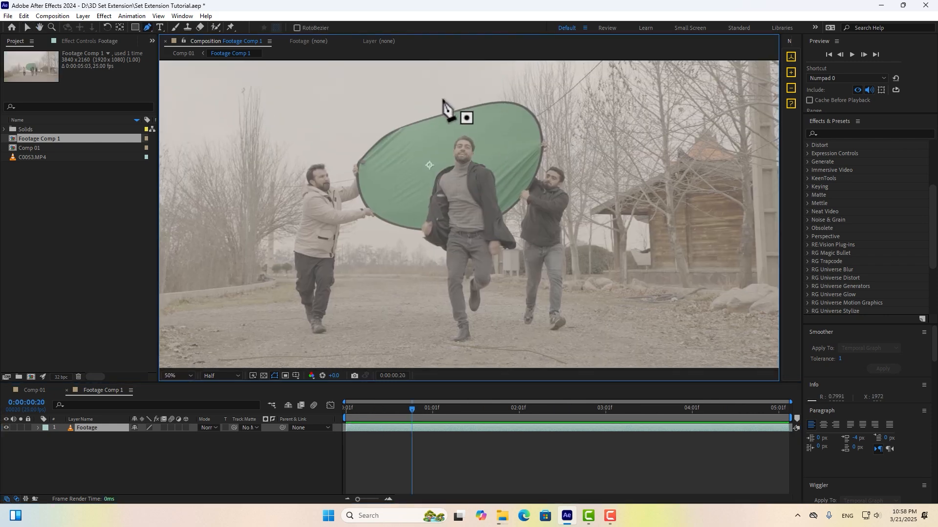
{"action": "left_click", "coordinate": [446, 103]}
{"action": "left_click", "coordinate": [485, 92]}
{"action": "left_click", "coordinate": [538, 103]}
{"action": "left_click", "coordinate": [559, 136]}
{"action": "left_click", "coordinate": [580, 186]}
{"action": "left_click", "coordinate": [575, 218]}
{"action": "left_click", "coordinate": [578, 271]}
{"action": "left_click", "coordinate": [577, 309]}
{"action": "left_click", "coordinate": [435, 302]}
{"action": "left_click", "coordinate": [381, 235]}
{"action": "left_click", "coordinate": [339, 315]}
{"action": "left_click", "coordinate": [285, 301]}
{"action": "left_click", "coordinate": [292, 174]}
{"action": "left_click", "coordinate": [400, 104]}
{"action": "left_click", "coordinate": [446, 103]}
Set Mask 1's mode to None and enable keyframing on its Mask Path.
{"action": "key", "text": "v"}
{"action": "left_click", "coordinate": [146, 436]}
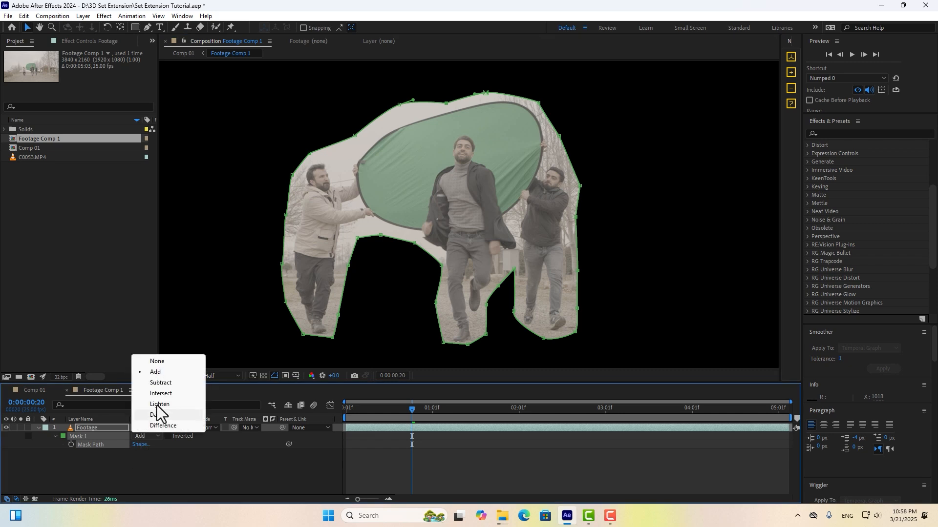
{"action": "left_click", "coordinate": [157, 305]}
{"action": "left_click", "coordinate": [71, 444]}
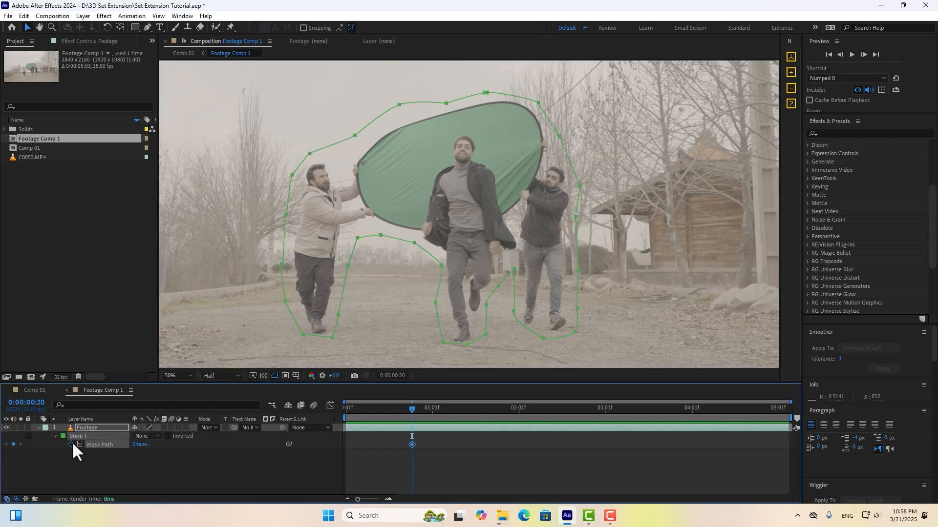
Move and reshape Mask 1's points to follow the jumping man and the men's legs.
{"action": "left_click_drag", "start_coordinate": [411, 409], "coordinate": [505, 409]}
{"action": "left_click_drag", "start_coordinate": [579, 186], "coordinate": [591, 159]}
{"action": "left_click_drag", "start_coordinate": [569, 146], "coordinate": [616, 293]}
{"action": "left_click_drag", "start_coordinate": [587, 282], "coordinate": [603, 343]}
{"action": "left_click_drag", "start_coordinate": [497, 279], "coordinate": [509, 280]}
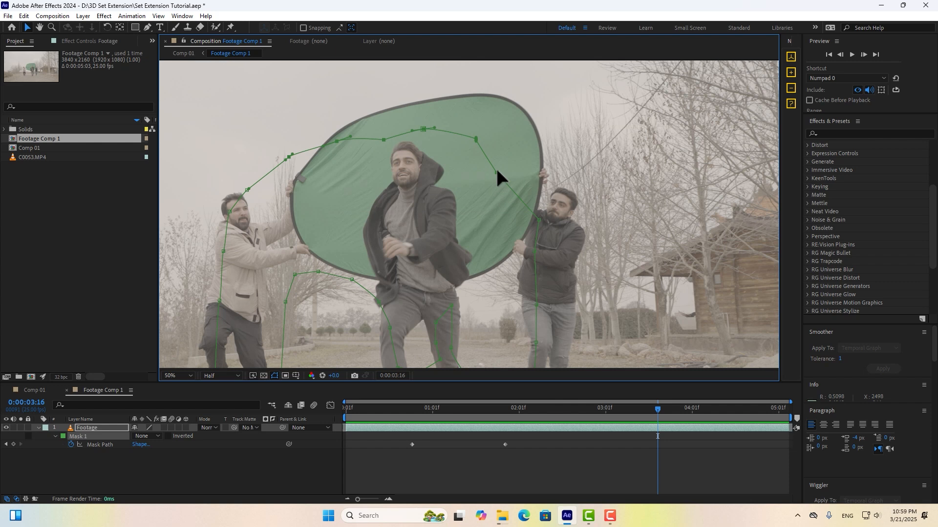
{"action": "middle_click_drag", "start_coordinate": [517, 312], "coordinate": [517, 188]}
{"action": "left_click_drag", "start_coordinate": [536, 218], "coordinate": [591, 218]}
{"action": "left_click_drag", "start_coordinate": [452, 180], "coordinate": [479, 175]}
{"action": "left_click_drag", "start_coordinate": [379, 178], "coordinate": [364, 174]}
Reshape Mask 1 to cover the left man and fit the final frame.
{"action": "middle_click_drag", "start_coordinate": [248, 275], "coordinate": [488, 320]}
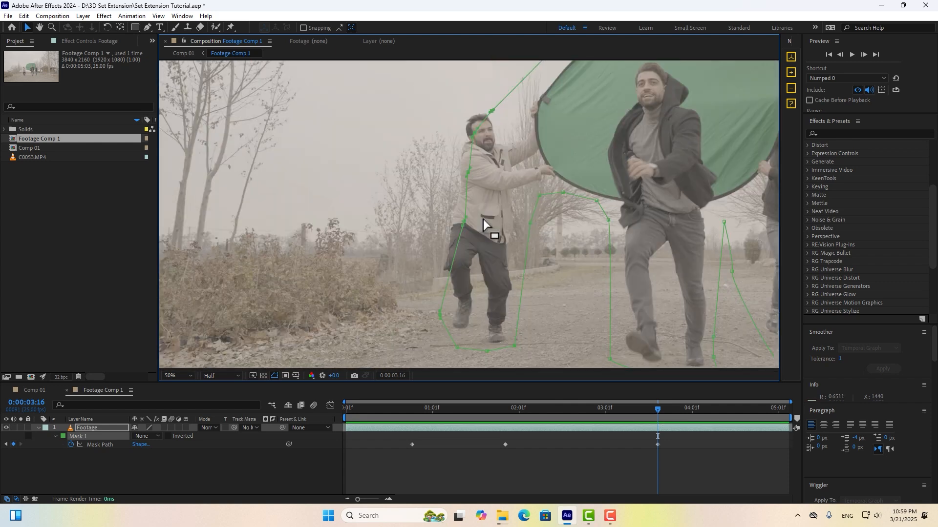
{"action": "scroll", "coordinate": [582, 253], "scroll_direction": "down", "scroll_amount": 2}
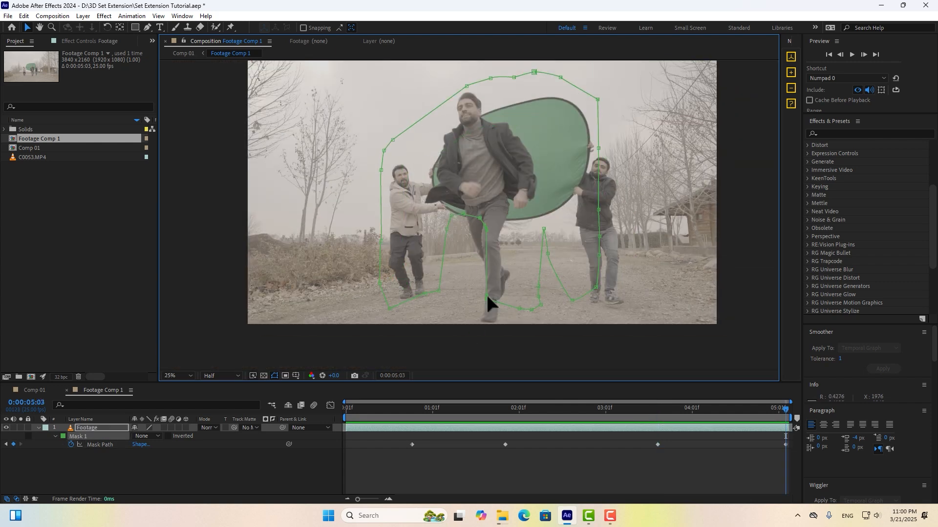
{"action": "left_click_drag", "start_coordinate": [486, 295], "coordinate": [472, 330]}
{"action": "left_click_drag", "start_coordinate": [539, 286], "coordinate": [519, 234]}
{"action": "left_click_drag", "start_coordinate": [599, 236], "coordinate": [605, 235]}
{"action": "left_click_drag", "start_coordinate": [598, 148], "coordinate": [617, 141]}
Refine Mask 1's shape at the first frame of the clip.
{"action": "key", "text": "Home"}
{"action": "scroll", "coordinate": [483, 220], "scroll_direction": "up", "scroll_amount": 1}
{"action": "left_click_drag", "start_coordinate": [579, 249], "coordinate": [566, 247]}
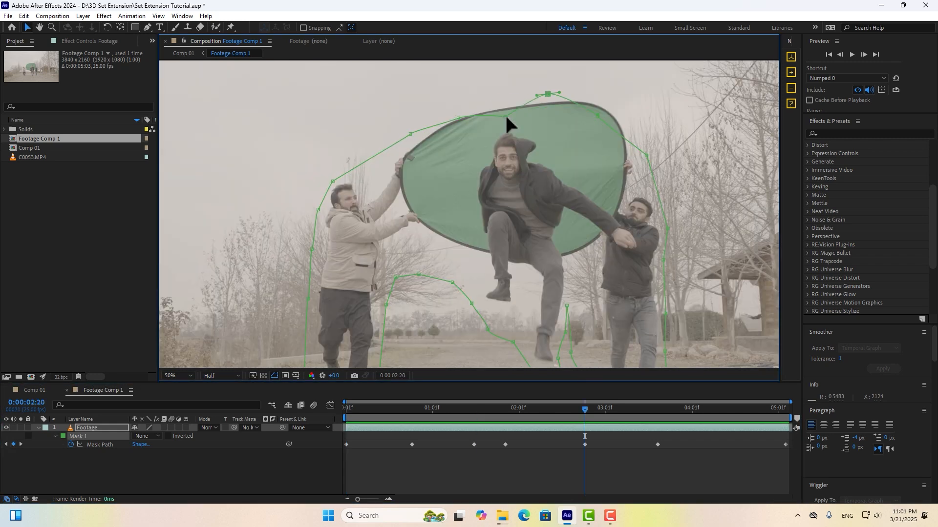
{"action": "scroll", "coordinate": [505, 114], "scroll_direction": "down", "scroll_amount": 2}
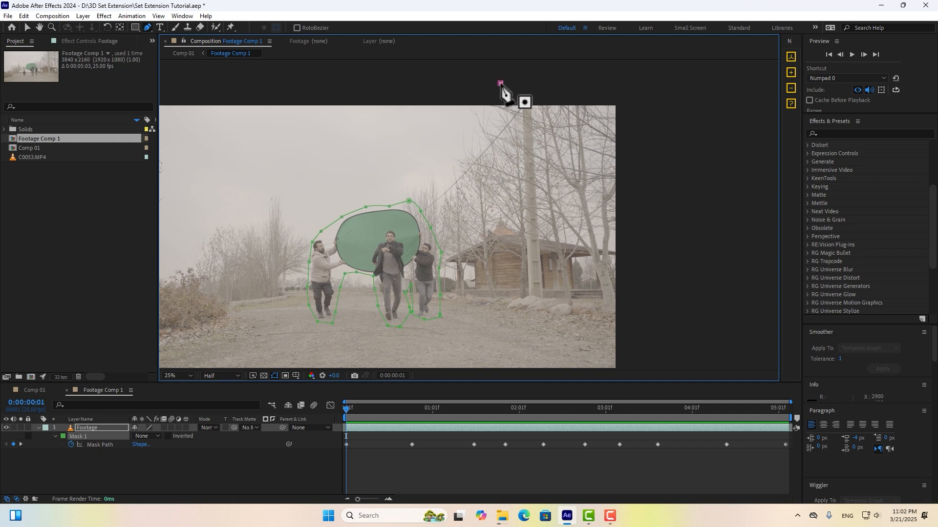
Draw Mask 2 along the roofline, curving around the frame's upper right area.
{"action": "left_click", "coordinate": [500, 83]}
{"action": "left_click_drag", "start_coordinate": [446, 155], "coordinate": [440, 162]}
{"action": "left_click", "coordinate": [430, 176]}
{"action": "left_click", "coordinate": [402, 215]}
{"action": "left_click", "coordinate": [418, 266]}
{"action": "left_click", "coordinate": [455, 251]}
{"action": "left_click", "coordinate": [507, 229]}
{"action": "left_click", "coordinate": [542, 233]}
{"action": "left_click", "coordinate": [595, 247]}
{"action": "left_click_drag", "start_coordinate": [619, 254], "coordinate": [632, 253]}
{"action": "middle_click_drag", "start_coordinate": [639, 250], "coordinate": [634, 266]}
{"action": "left_click_drag", "start_coordinate": [664, 244], "coordinate": [674, 227]}
{"action": "left_click_drag", "start_coordinate": [658, 139], "coordinate": [656, 128]}
{"action": "left_click_drag", "start_coordinate": [628, 99], "coordinate": [581, 88]}
{"action": "left_click", "coordinate": [496, 99]}
Set Mask 2's mode to None and enable keyframing on its Mask Path.
{"action": "key", "text": "v"}
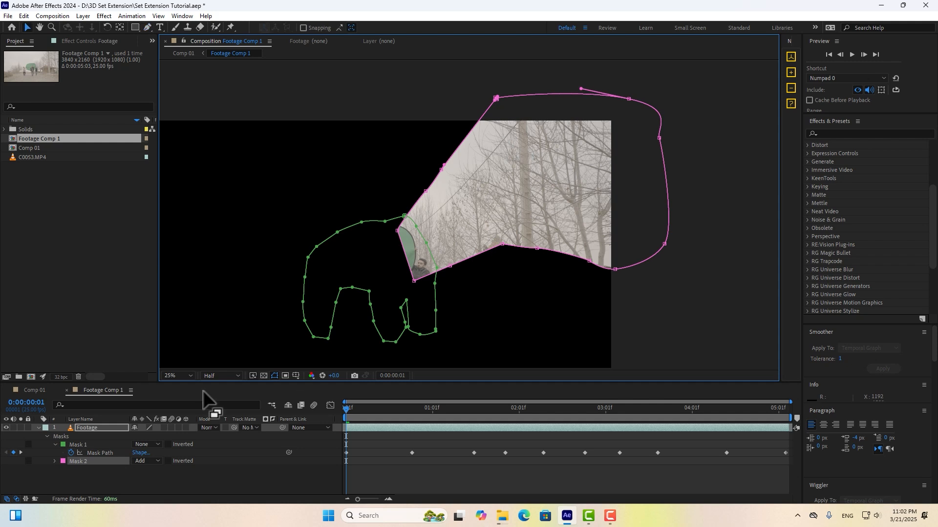
{"action": "key", "text": "m"}
{"action": "left_click", "coordinate": [144, 453]}
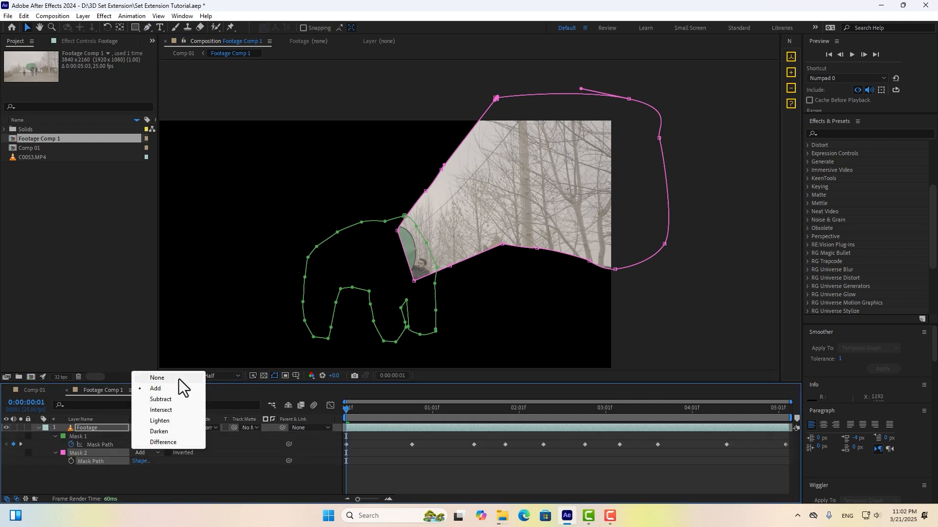
{"action": "left_click", "coordinate": [178, 379]}
{"action": "left_click", "coordinate": [72, 461]}
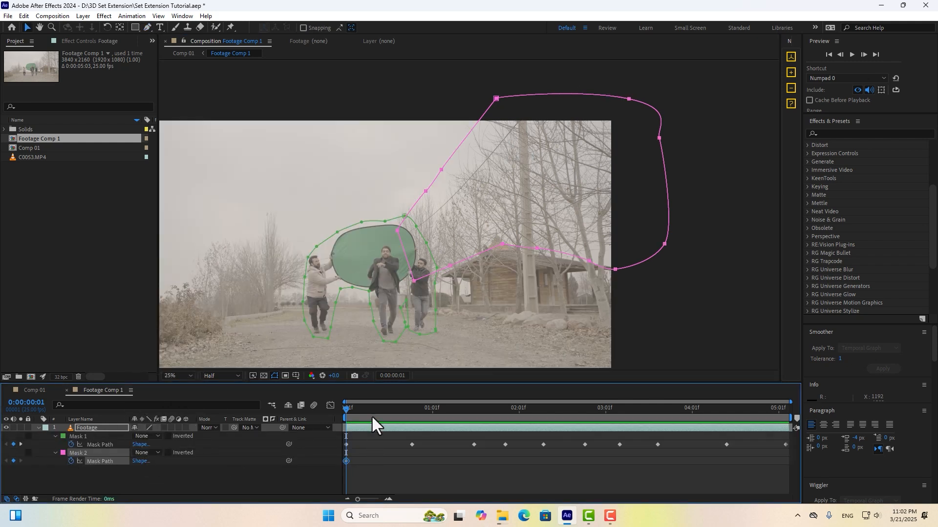
At the last frame, shift Mask 2 right and move its upper-left points up and left.
{"action": "left_click_drag", "start_coordinate": [371, 409], "coordinate": [911, 405]}
{"action": "left_click_drag", "start_coordinate": [614, 269], "coordinate": [699, 268]}
{"action": "left_click_drag", "start_coordinate": [603, 82], "coordinate": [514, 180]}
{"action": "left_click_drag", "start_coordinate": [526, 167], "coordinate": [511, 158]}
{"action": "mouse_move", "coordinate": [785, 410]}
{"action": "left_mouse_down"}
{"action": "mouse_move", "coordinate": [523, 421]}
{"action": "mouse_move", "coordinate": [792, 416]}
{"action": "left_mouse_up"}
{"action": "middle_click_drag", "start_coordinate": [586, 273], "coordinate": [615, 257]}
Draw Mask 3 over the upper left area of the frame.
{"action": "left_click", "coordinate": [148, 28]}
{"action": "middle_click_drag", "start_coordinate": [190, 110], "coordinate": [259, 120]}
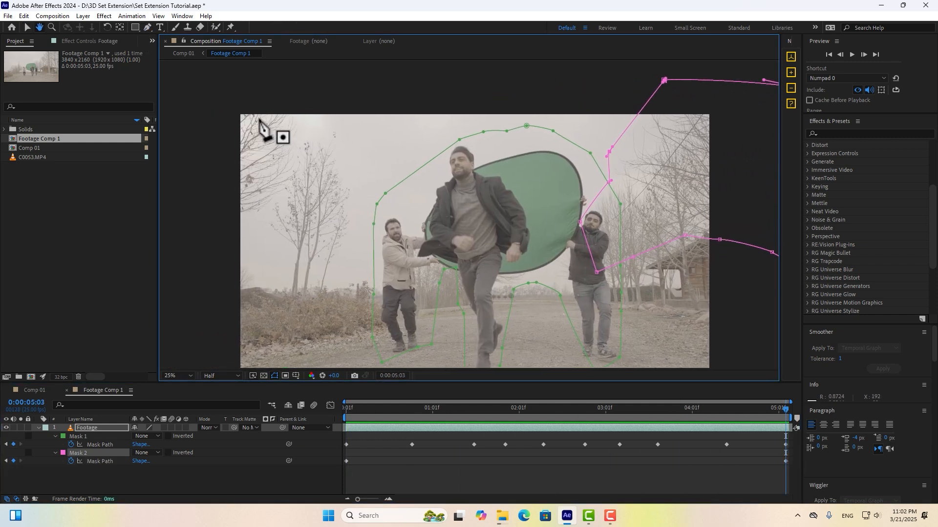
{"action": "left_click", "coordinate": [231, 98]}
{"action": "left_click", "coordinate": [207, 167]}
{"action": "left_click", "coordinate": [213, 231]}
{"action": "left_click", "coordinate": [426, 269]}
{"action": "left_click", "coordinate": [421, 197]}
{"action": "left_click", "coordinate": [388, 106]}
{"action": "left_click", "coordinate": [231, 98]}
Set Mask 3's mode to None and enable keyframing on its Mask Path.
{"action": "key", "text": "v"}
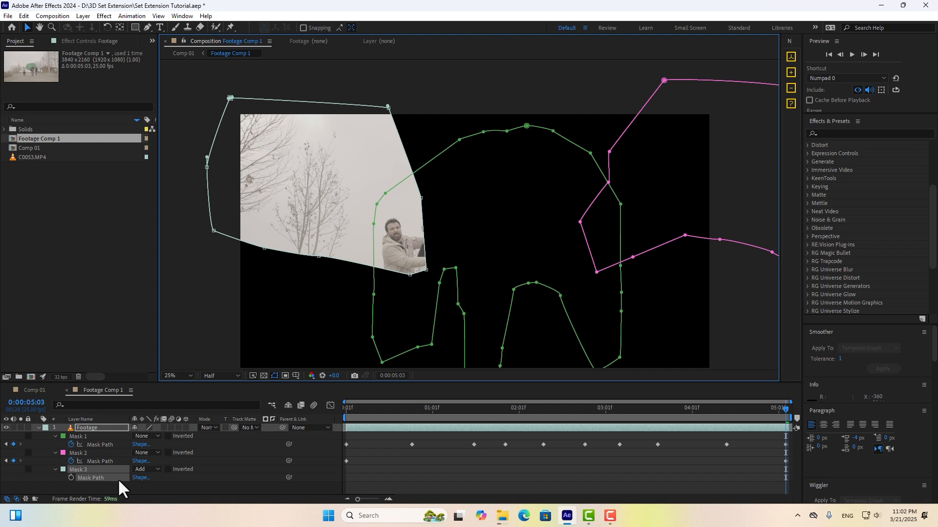
{"action": "left_click", "coordinate": [144, 468]}
{"action": "left_click", "coordinate": [156, 394]}
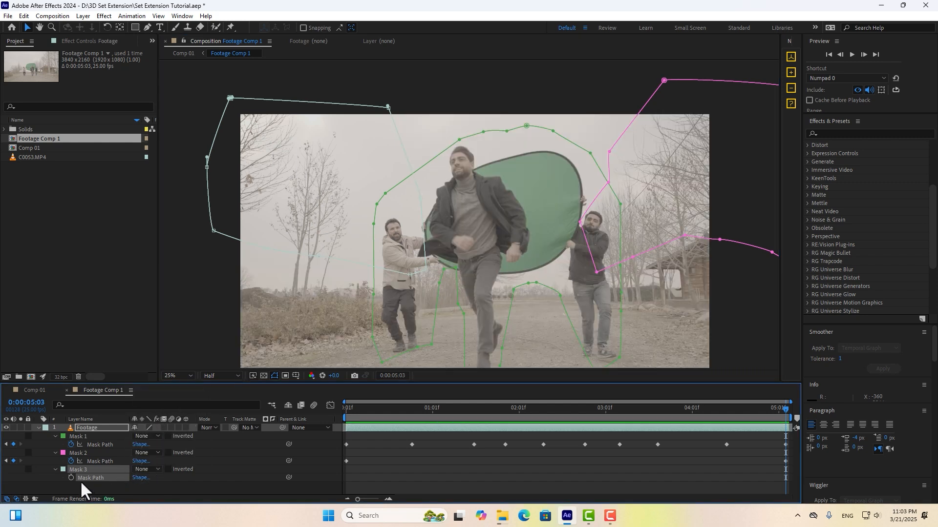
{"action": "left_click", "coordinate": [72, 478]}
Position Mask 3 for the start and end frames, then set all three masks to Subtract.
{"action": "left_click_drag", "start_coordinate": [784, 411], "coordinate": [256, 422]}
{"action": "left_click_drag", "start_coordinate": [426, 264], "coordinate": [329, 260]}
{"action": "left_click_drag", "start_coordinate": [554, 413], "coordinate": [84, 449]}
{"action": "left_click", "coordinate": [157, 436]}
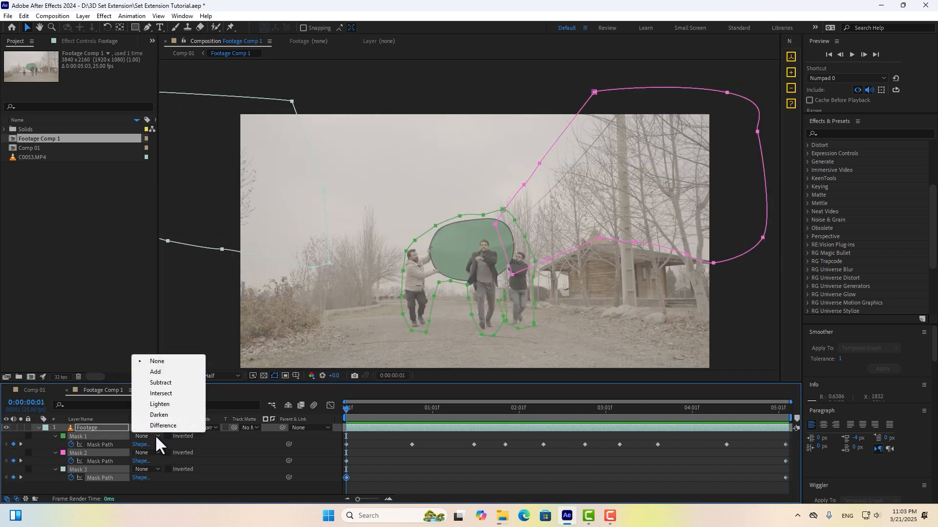
{"action": "left_click", "coordinate": [162, 382]}
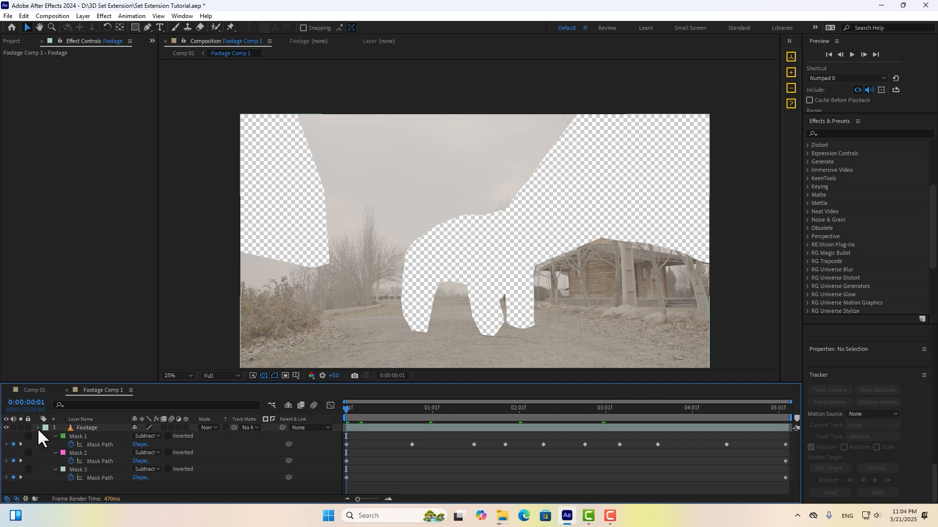
Apply Curves (searched as 'curv') to the Footage layer and bend it into a contrast S-curve.
{"action": "left_click", "coordinate": [39, 428]}
{"action": "left_click", "coordinate": [859, 134]}
{"action": "type", "text": "curv"}
{"action": "left_click_drag", "start_coordinate": [847, 186], "coordinate": [599, 429]}
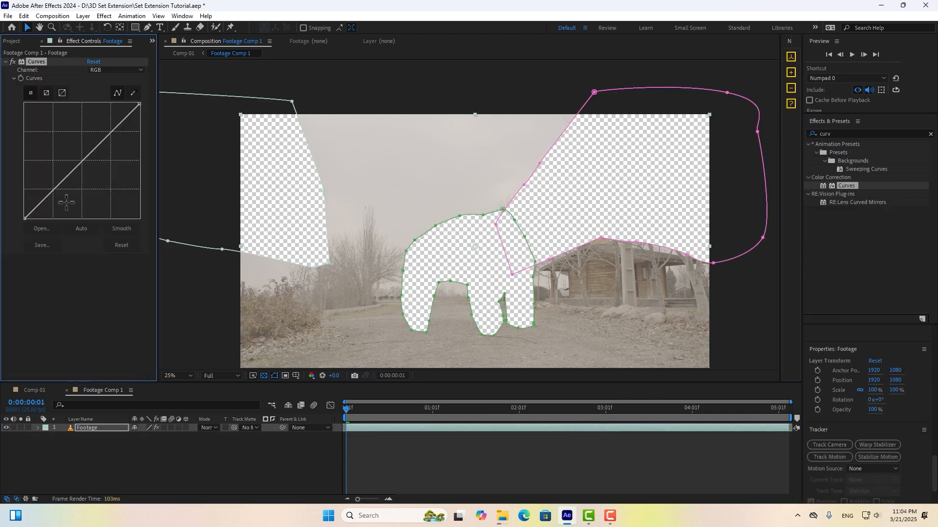
{"action": "left_click_drag", "start_coordinate": [25, 218], "coordinate": [65, 206]}
{"action": "left_click_drag", "start_coordinate": [96, 167], "coordinate": [91, 140]}
{"action": "mouse_move", "coordinate": [78, 189]}
{"action": "left_mouse_down"}
{"action": "mouse_move", "coordinate": [75, 199]}
{"action": "mouse_move", "coordinate": [89, 182]}
{"action": "left_mouse_up"}
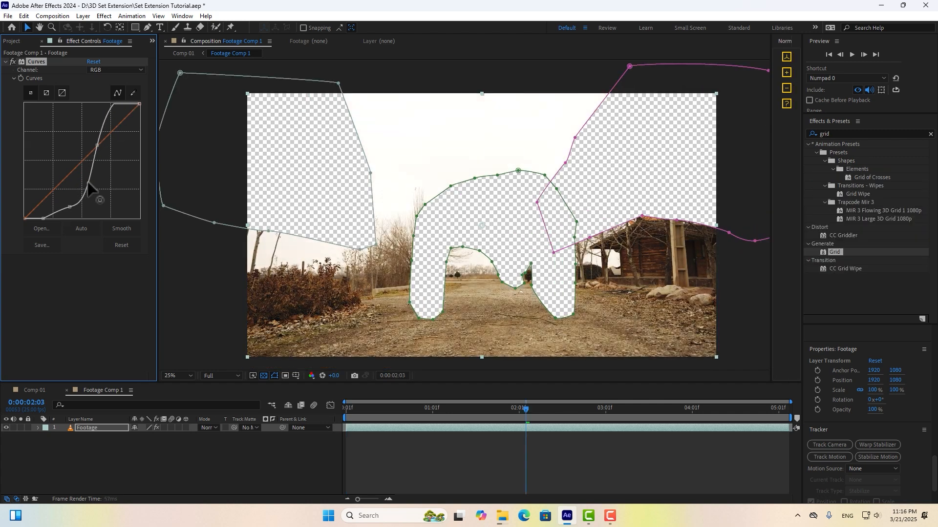
Run the 3D camera tracker analysis on Comp 01's footage.
{"action": "left_click", "coordinate": [34, 390]}
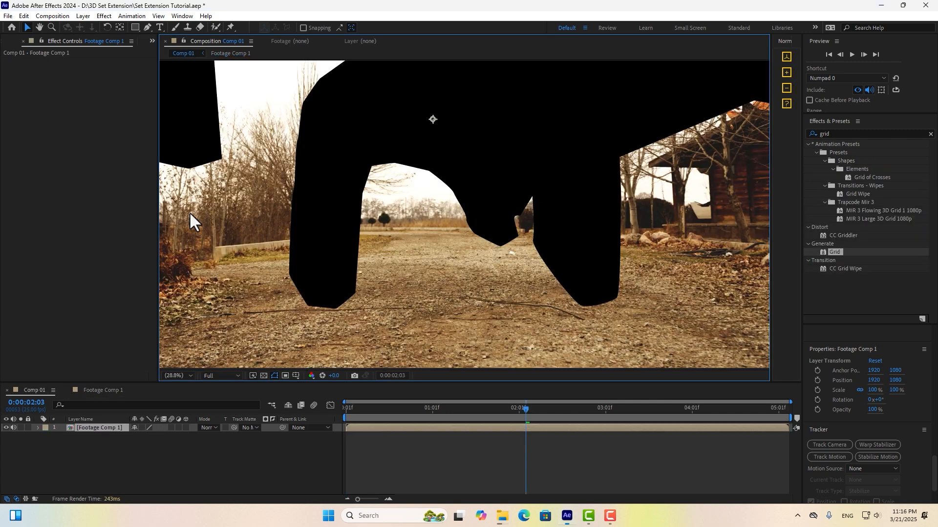
{"action": "left_click", "coordinate": [829, 445]}
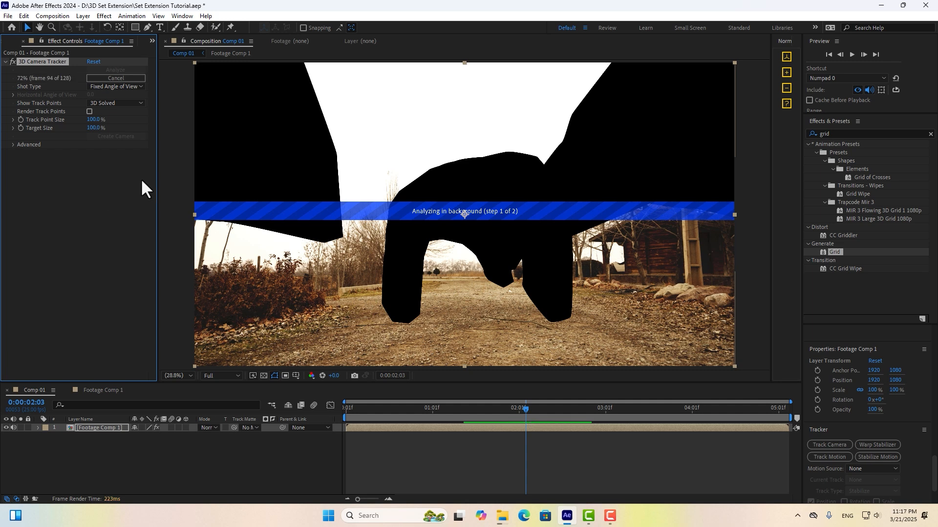
{"action": "scroll", "coordinate": [442, 188], "scroll_direction": "up", "scroll_amount": 3}
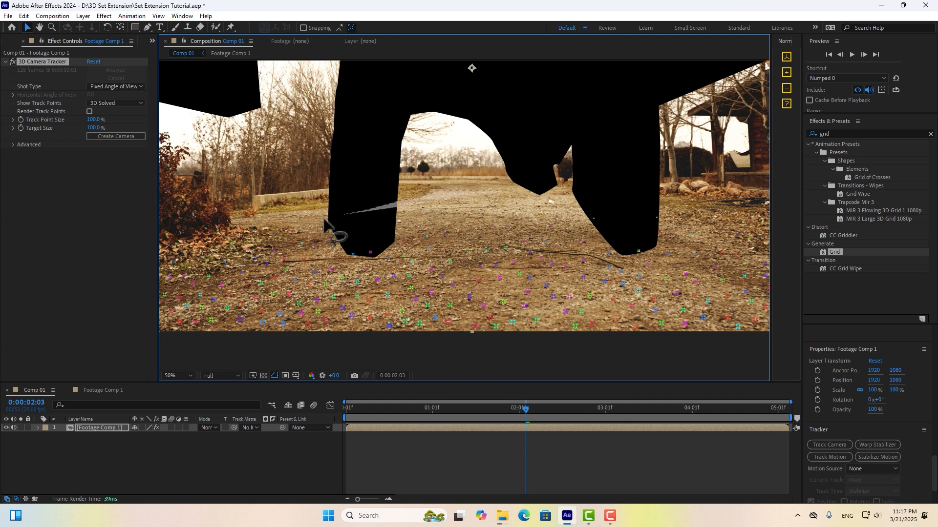
Set the road's track points as ground plane and origin, then create a tracked solid and camera.
{"action": "left_click_drag", "start_coordinate": [262, 255], "coordinate": [766, 342]}
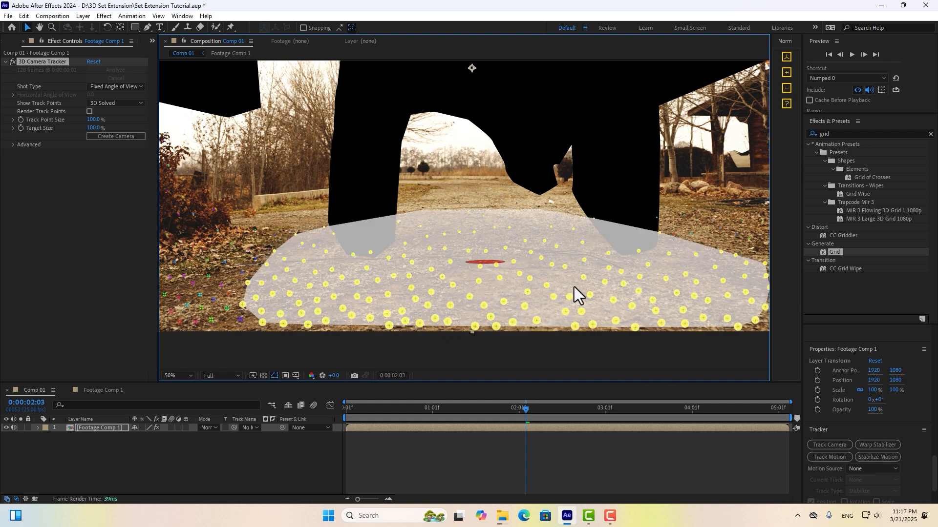
{"action": "right_click", "coordinate": [487, 265]}
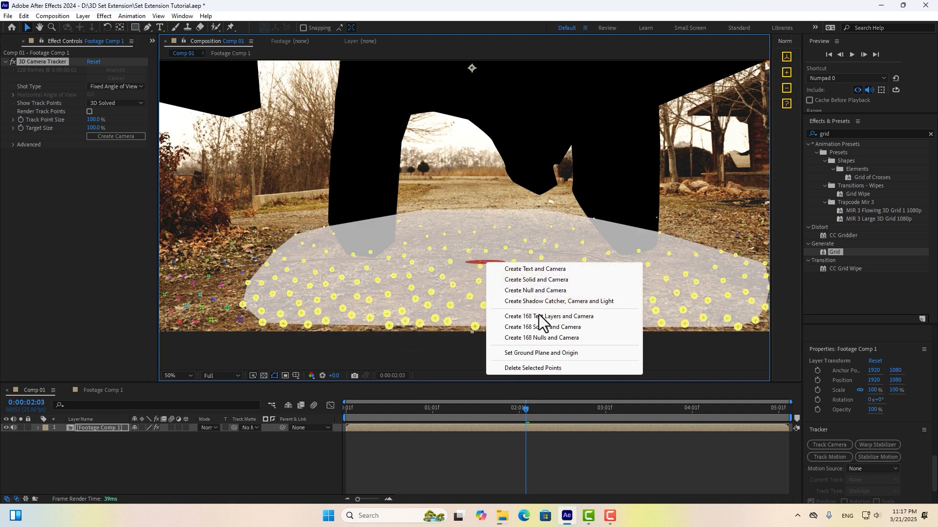
{"action": "left_click", "coordinate": [525, 354]}
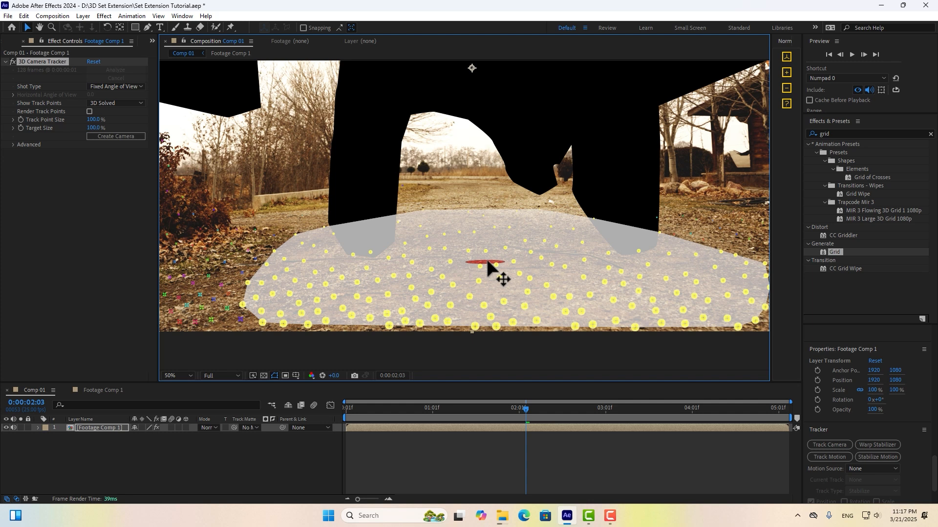
{"action": "right_click", "coordinate": [488, 261]}
{"action": "left_click", "coordinate": [526, 279]}
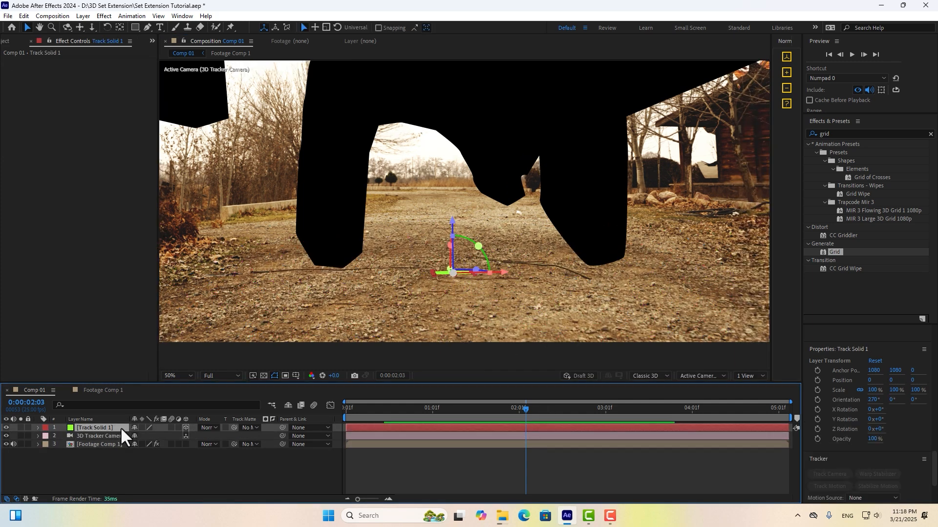
Scale the tracked solid up to 469%, zoom out, and widen the Normalize Track panel.
{"action": "key", "text": "s"}
{"action": "left_click_drag", "start_coordinate": [146, 436], "coordinate": [265, 353]}
{"action": "key", "text": "comma"}
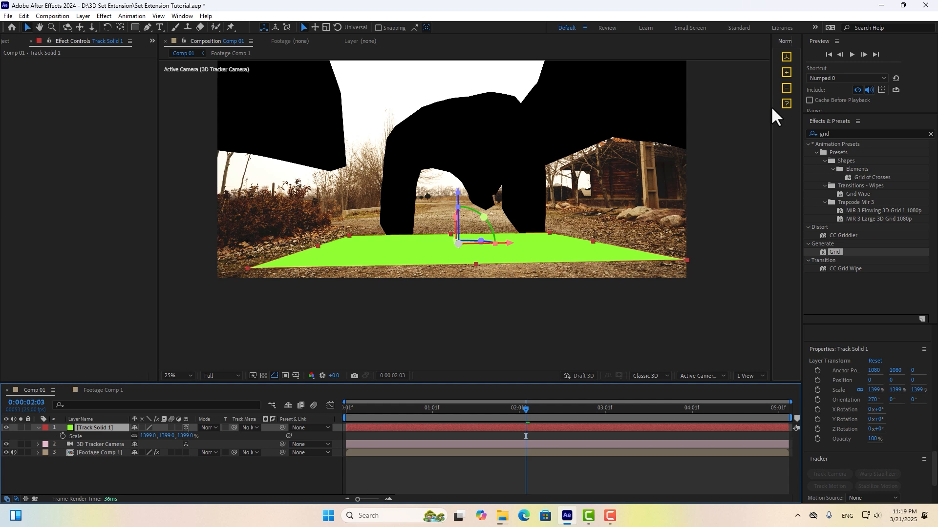
{"action": "left_click_drag", "start_coordinate": [771, 108], "coordinate": [644, 127]}
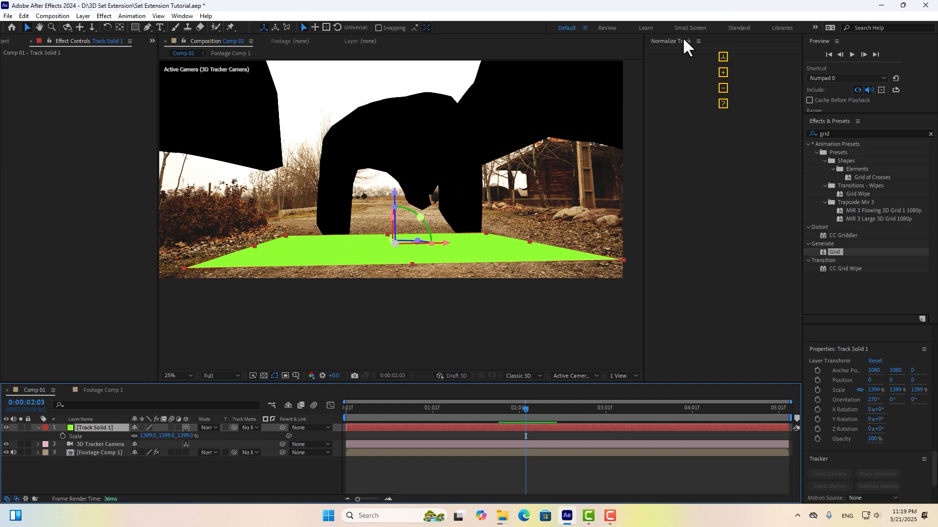
Rename Track Solid 1 to 'Floor' and run Normalize Track on it.
{"action": "key", "text": "Return"}
{"action": "type", "text": "Floor"}
{"action": "left_click", "coordinate": [163, 461]}
{"action": "left_click", "coordinate": [89, 428]}
{"action": "left_click", "coordinate": [723, 58]}
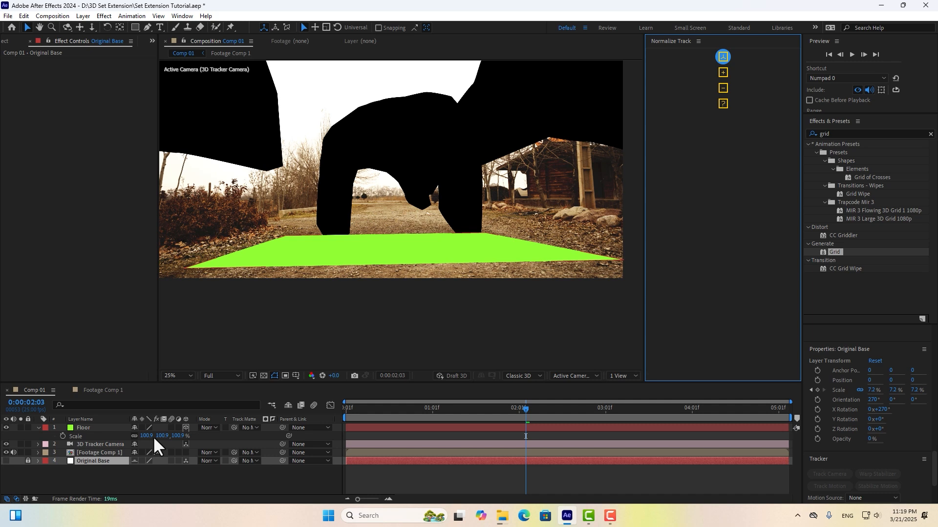
{"action": "left_click", "coordinate": [93, 428]}
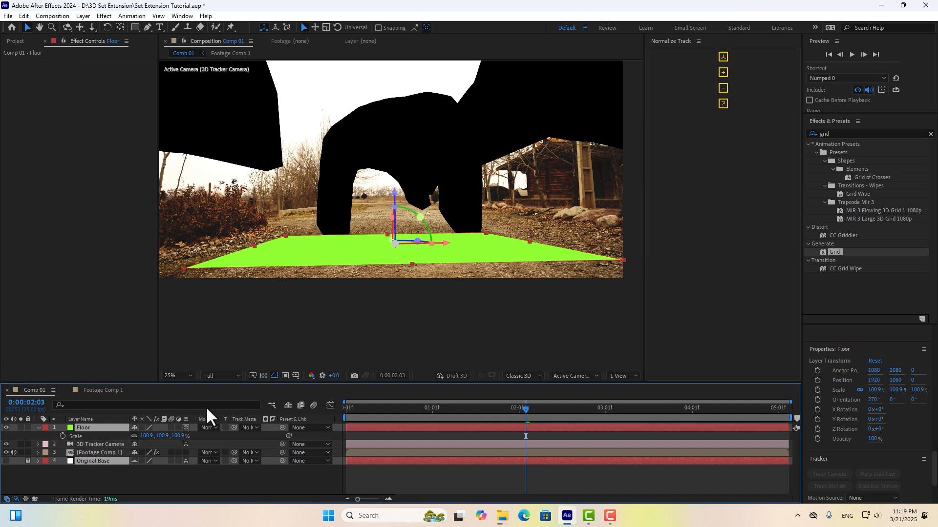
Apply the Grid effect to the Floor and raise its Border to 21.
{"action": "type", "text": "grid"}
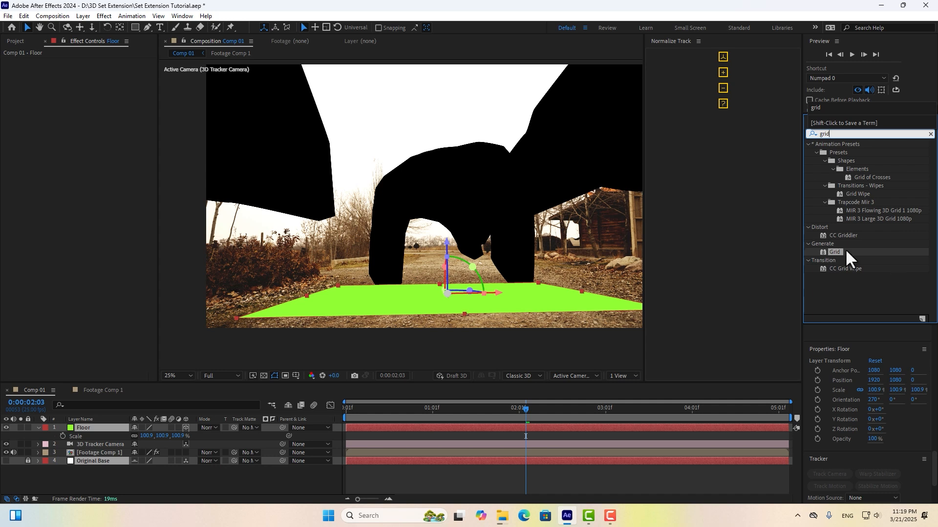
{"action": "left_click_drag", "start_coordinate": [844, 248], "coordinate": [590, 426]}
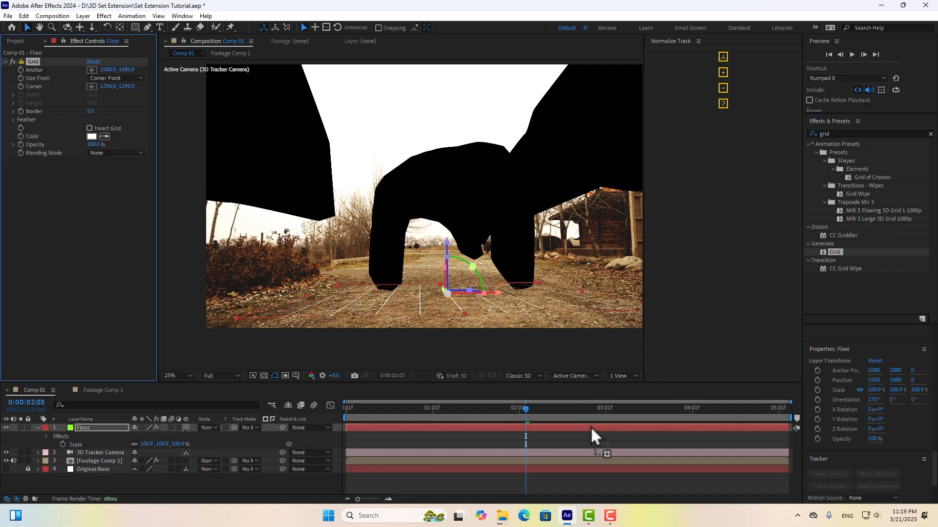
{"action": "scroll", "coordinate": [465, 314], "scroll_direction": "up", "scroll_amount": 2}
{"action": "left_click_drag", "start_coordinate": [92, 111], "coordinate": [100, 114]}
{"action": "scroll", "coordinate": [571, 282], "scroll_direction": "down", "scroll_amount": 2}
Stretch the Floor and push it back in depth, then check playback and the tracker's advanced details.
{"action": "left_click_drag", "start_coordinate": [480, 253], "coordinate": [524, 299]}
{"action": "left_click_drag", "start_coordinate": [458, 227], "coordinate": [575, 213]}
{"action": "key", "text": "space"}
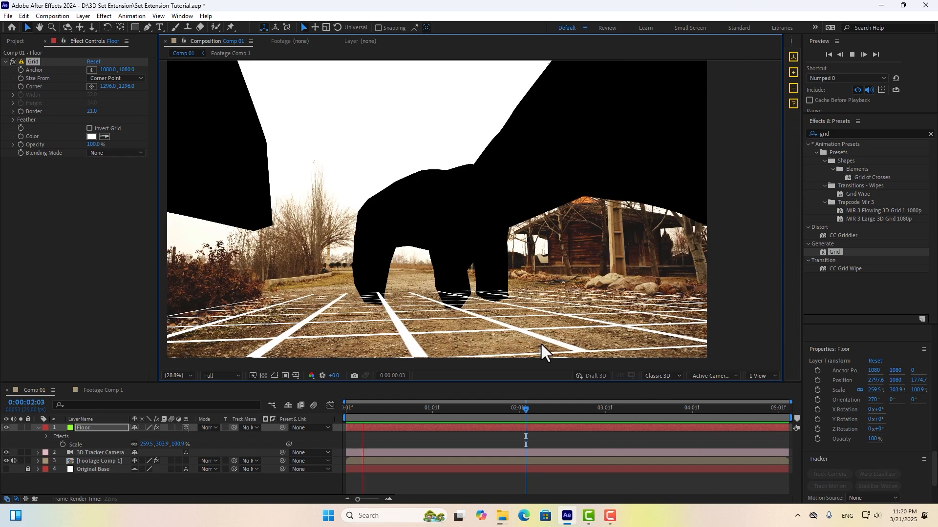
{"action": "left_click", "coordinate": [373, 461]}
{"action": "left_click", "coordinate": [14, 144]}
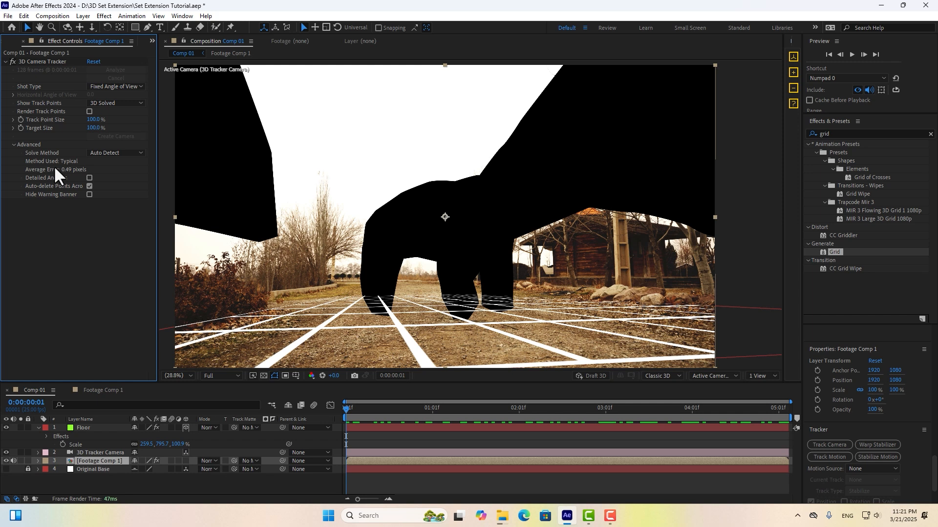
In Footage Comp 1, set all three masks on the Footage layer to None.
{"action": "double_click", "coordinate": [89, 459]}
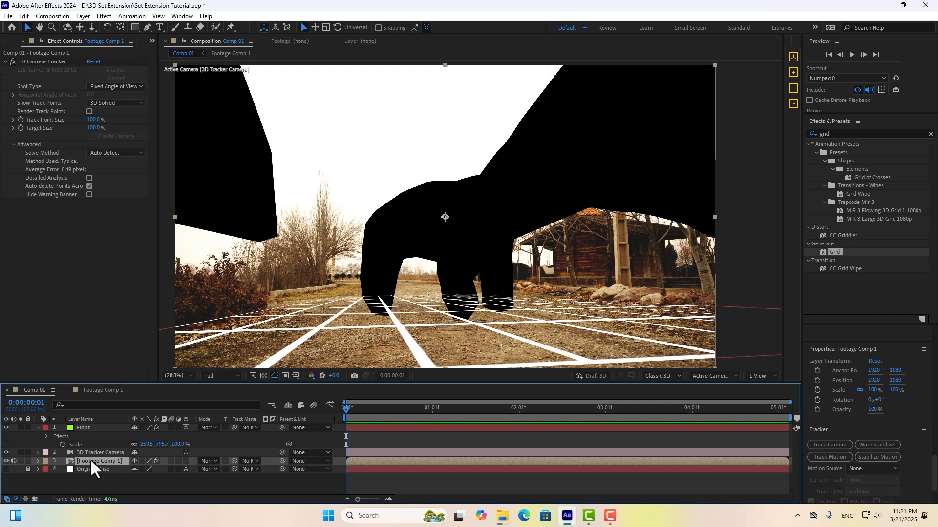
{"action": "left_click", "coordinate": [95, 426]}
{"action": "key", "text": "m"}
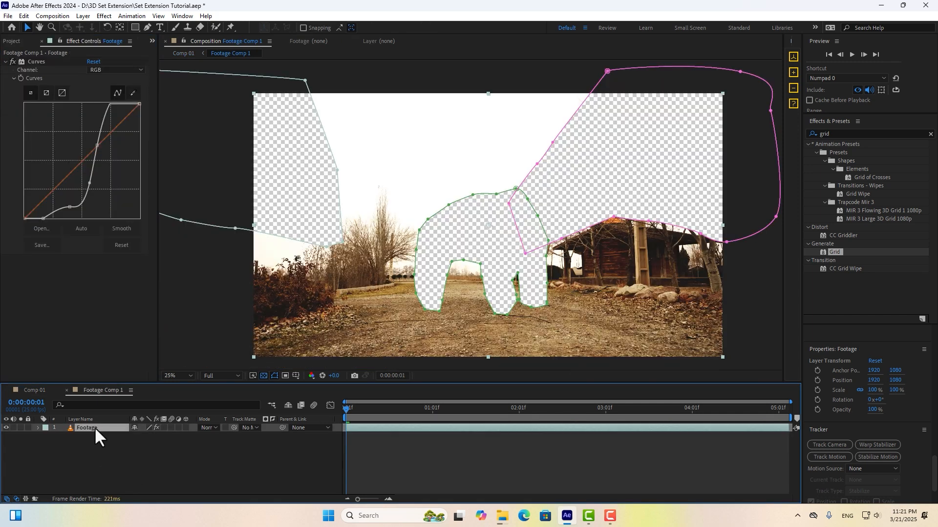
{"action": "left_click", "coordinate": [78, 436]}
{"action": "left_click", "coordinate": [89, 470], "text": "shift"}
{"action": "left_click", "coordinate": [151, 435]}
{"action": "left_click", "coordinate": [159, 303]}
Delete the Curves effect, then return to Comp 01 at one second.
{"action": "left_click", "coordinate": [35, 61]}
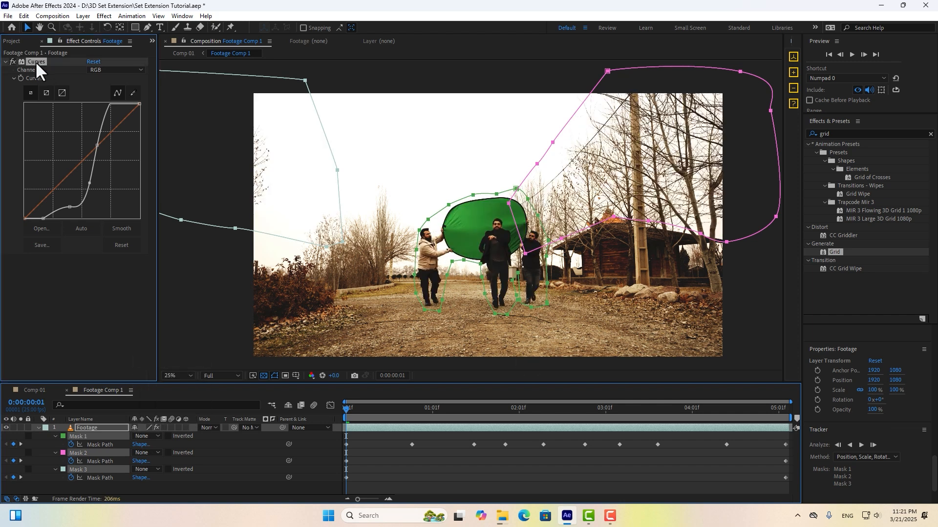
{"action": "key", "text": "Delete"}
{"action": "left_click", "coordinate": [34, 390]}
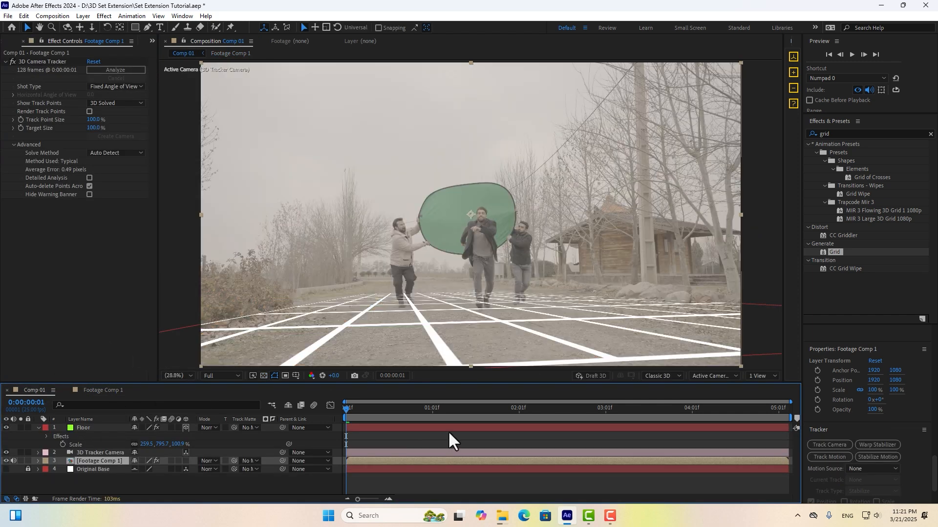
{"action": "mouse_move", "coordinate": [403, 418]}
{"action": "left_mouse_down"}
{"action": "mouse_move", "coordinate": [428, 415]}
{"action": "mouse_move", "coordinate": [415, 414]}
{"action": "left_mouse_up"}
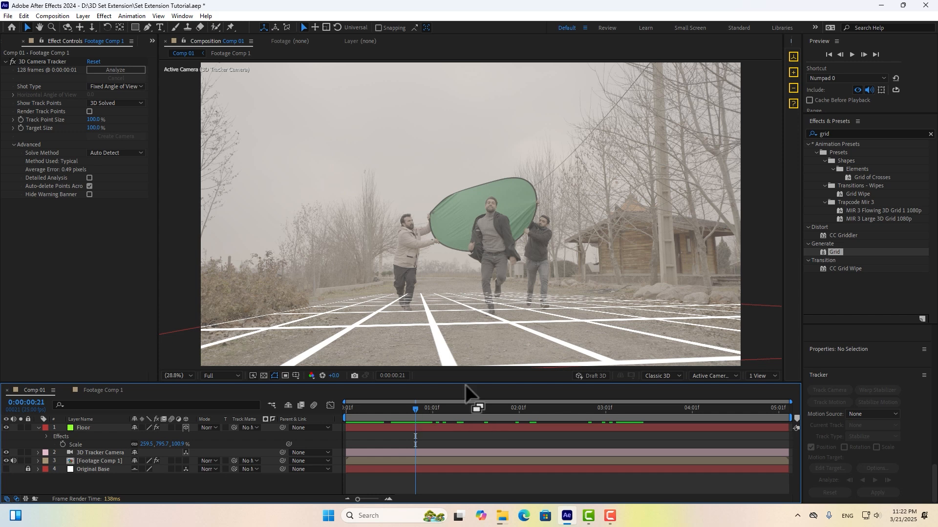
Hide the floor grid and create a solid at a ground track point near the character's feet.
{"action": "scroll", "coordinate": [482, 263], "scroll_direction": "up", "scroll_amount": 4}
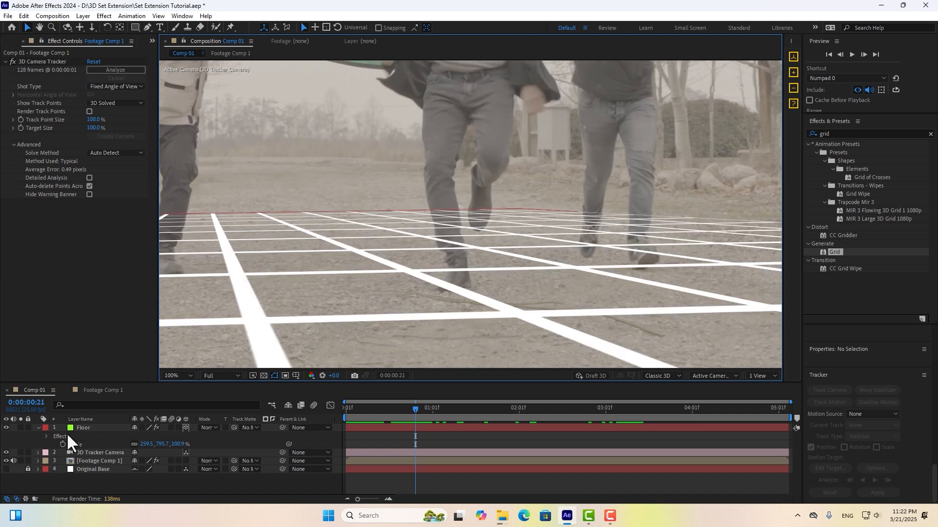
{"action": "left_click", "coordinate": [6, 427]}
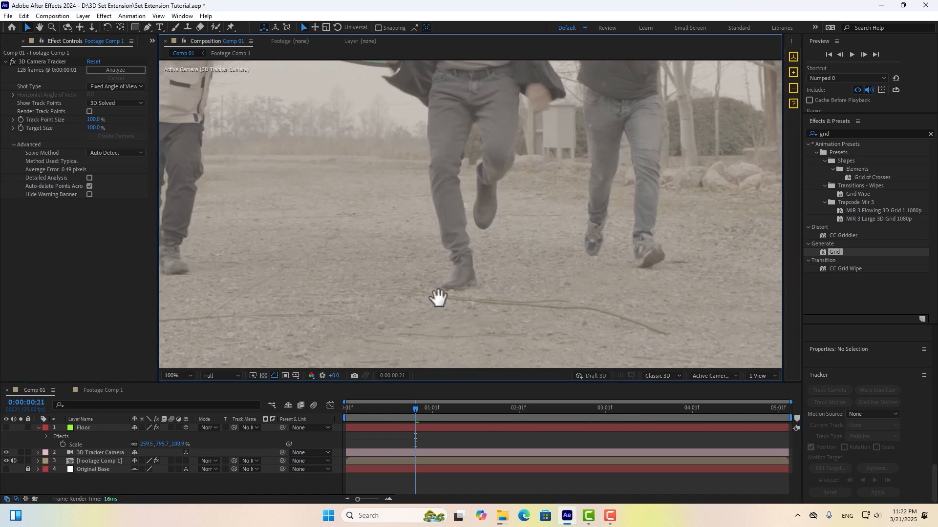
{"action": "left_click", "coordinate": [49, 62]}
{"action": "left_click_drag", "start_coordinate": [413, 415], "coordinate": [417, 414]}
{"action": "left_click", "coordinate": [420, 295]}
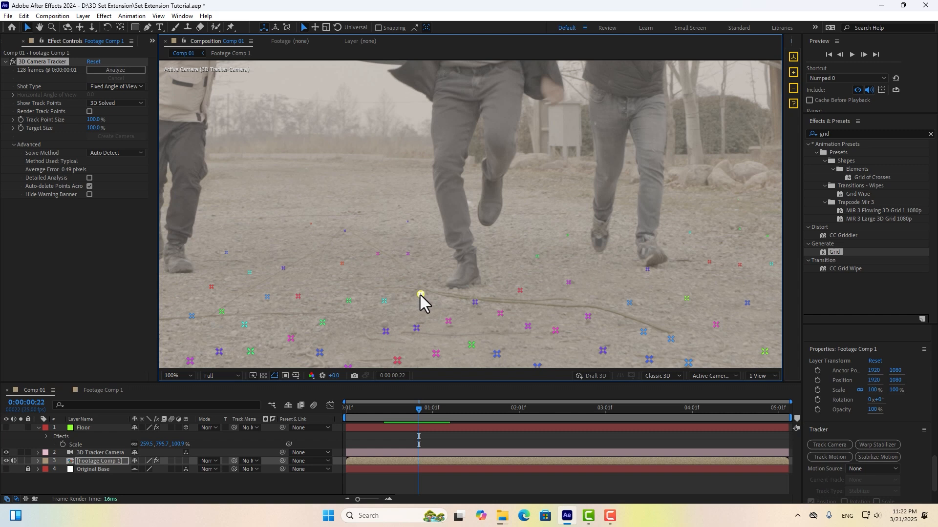
{"action": "right_click", "coordinate": [420, 295]}
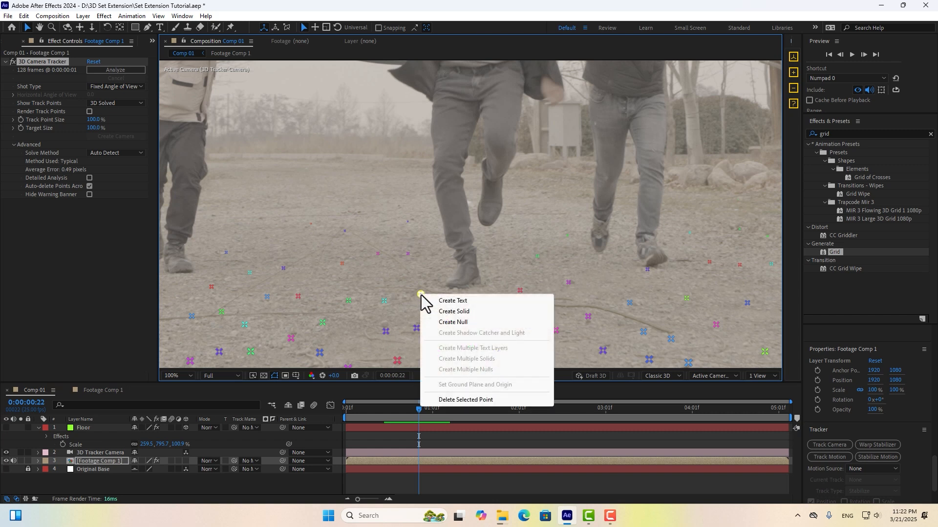
{"action": "left_click", "coordinate": [453, 311]}
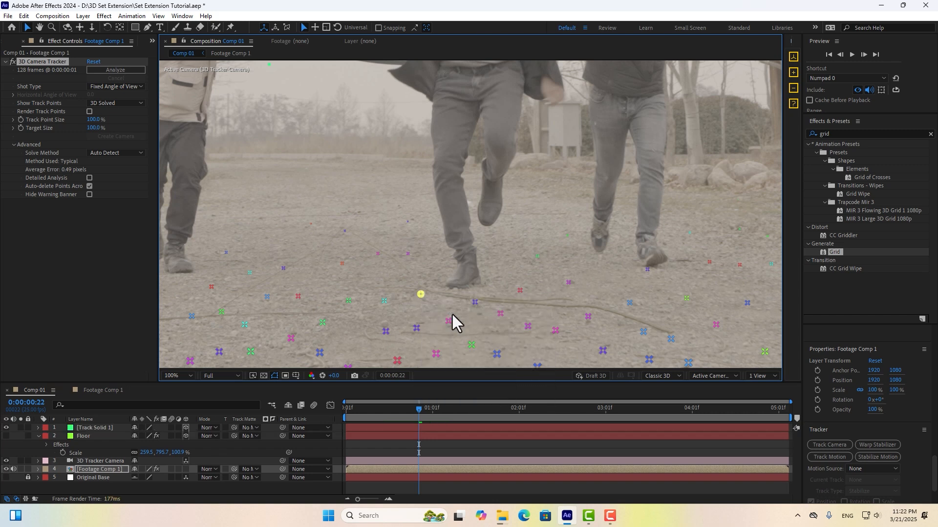
Enlarge Track Solid 1 to 567.2% scale and show the floor grid again.
{"action": "left_click", "coordinate": [107, 427]}
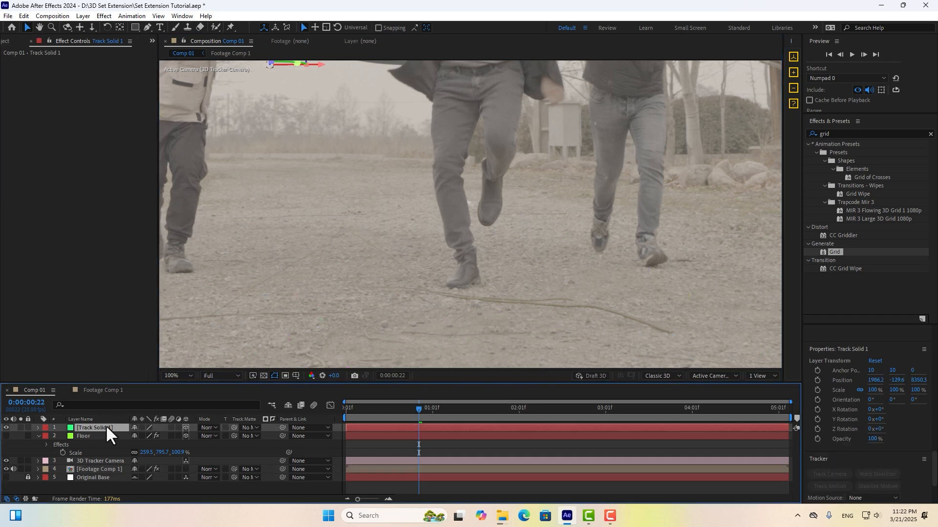
{"action": "left_click", "coordinate": [790, 72]}
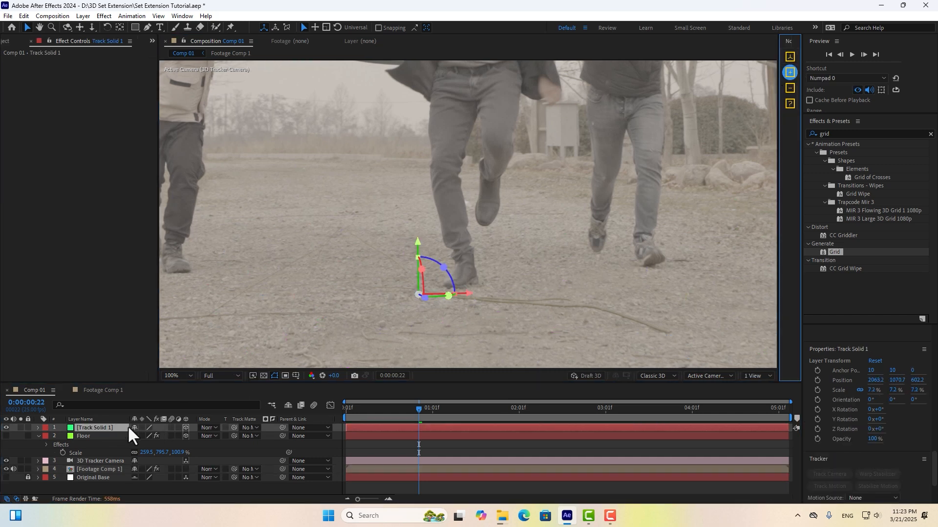
{"action": "key", "text": "Home"}
{"action": "key", "text": "s"}
{"action": "left_click_drag", "start_coordinate": [146, 436], "coordinate": [412, 312]}
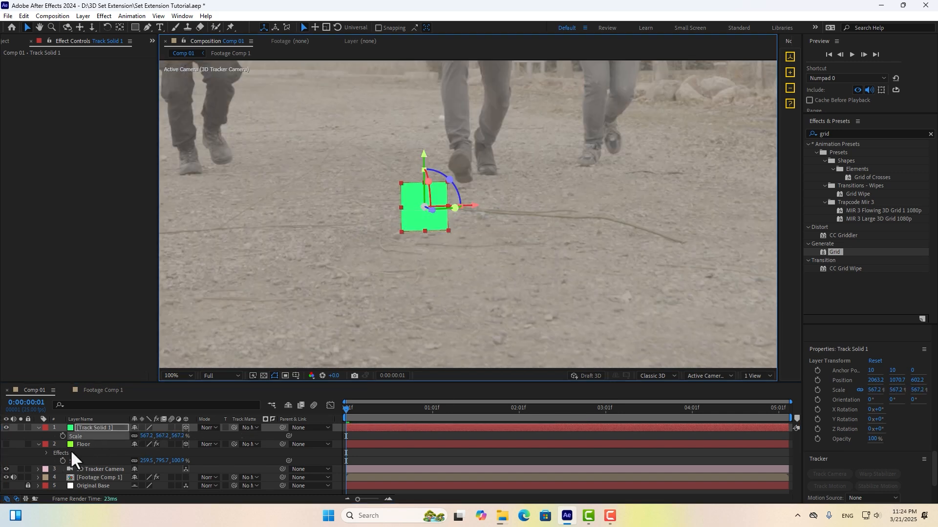
{"action": "left_click", "coordinate": [7, 443]}
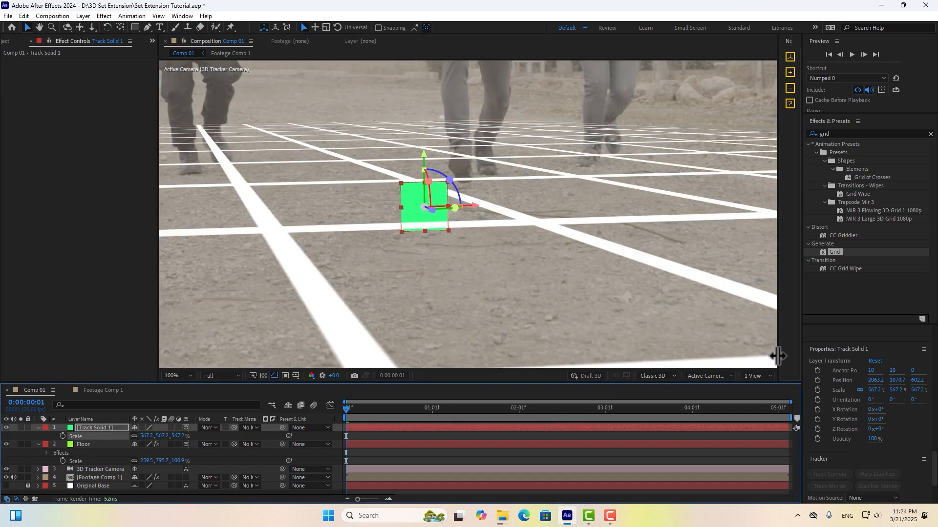
Raise the solid onto the floor in the Left view, then push it further back in the tracker camera view.
{"action": "left_click", "coordinate": [711, 373]}
{"action": "left_click", "coordinate": [700, 253]}
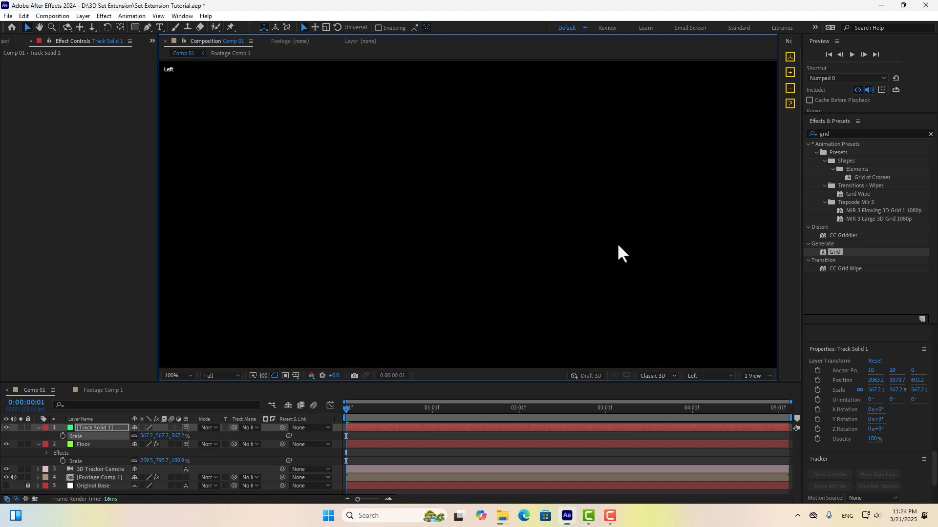
{"action": "scroll", "coordinate": [509, 222], "scroll_direction": "down", "scroll_amount": 2}
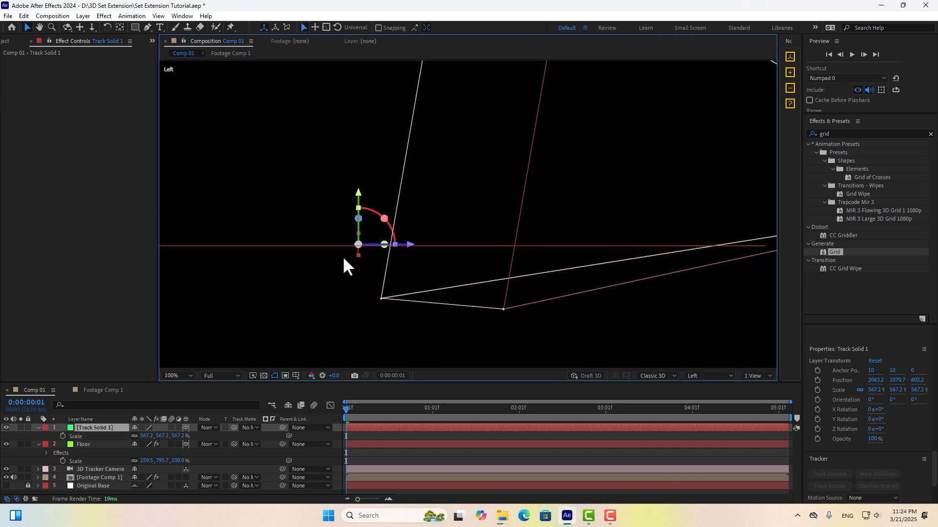
{"action": "scroll", "coordinate": [339, 258], "scroll_direction": "up", "scroll_amount": 1}
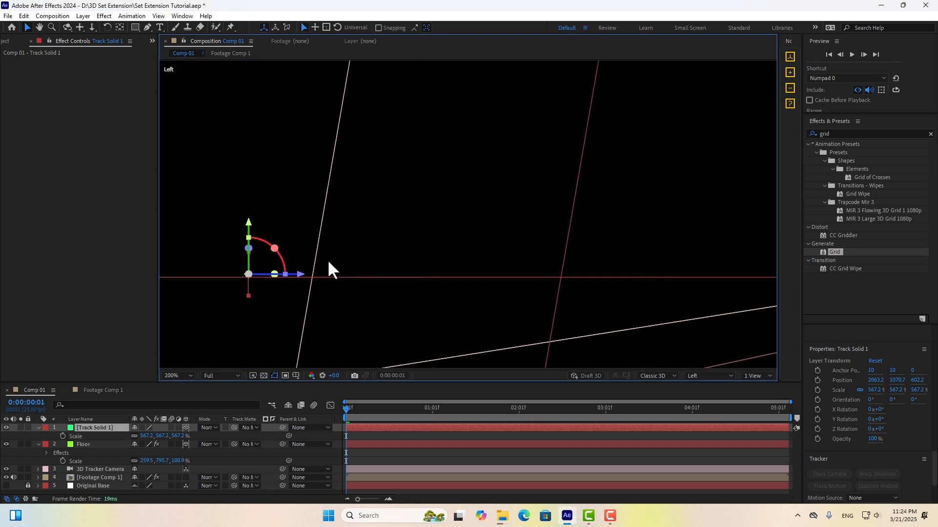
{"action": "left_click_drag", "start_coordinate": [249, 221], "coordinate": [250, 199]}
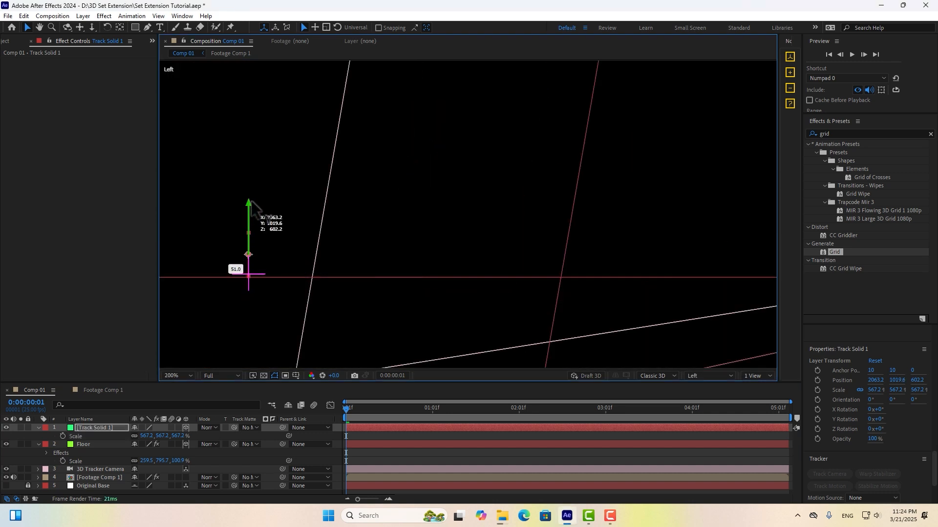
{"action": "left_click", "coordinate": [723, 375]}
{"action": "left_click", "coordinate": [732, 202]}
{"action": "scroll", "coordinate": [488, 268], "scroll_direction": "up", "scroll_amount": 3}
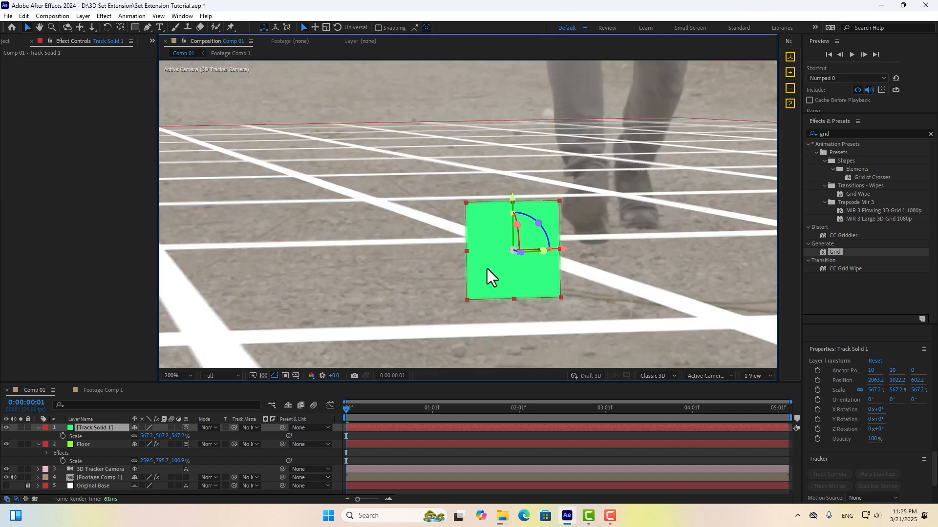
{"action": "left_click_drag", "start_coordinate": [356, 412], "coordinate": [409, 416]}
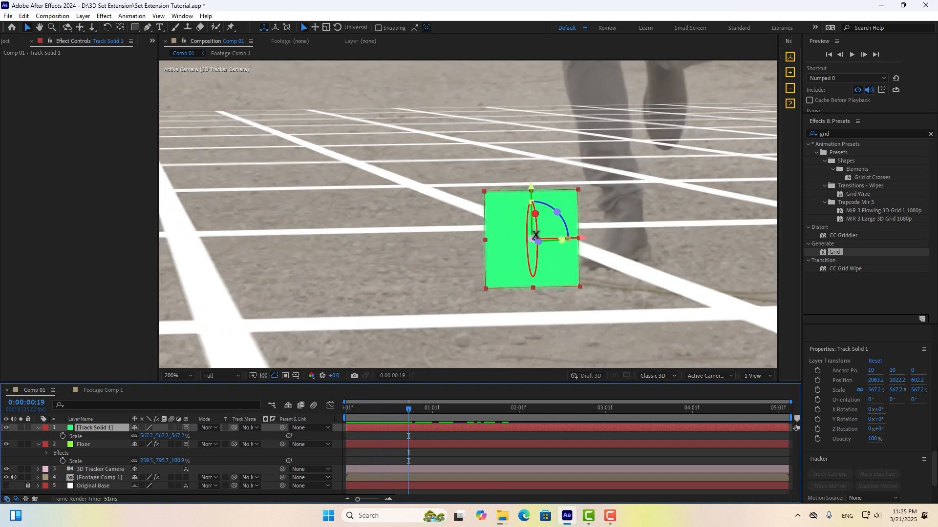
{"action": "left_click_drag", "start_coordinate": [539, 242], "coordinate": [523, 239]}
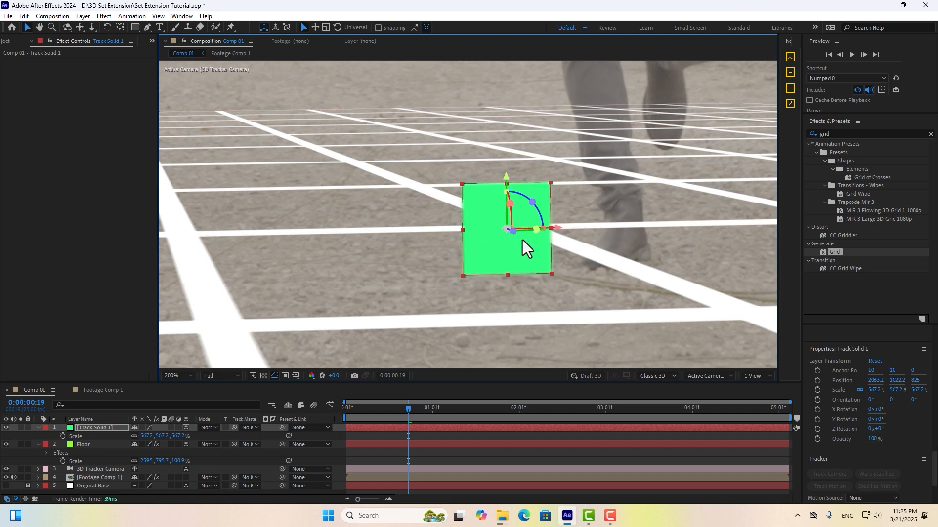
Move the solid's anchor point down to its base at 10, 20, 0 with the Pan Behind tool.
{"action": "scroll", "coordinate": [541, 254], "scroll_direction": "up", "scroll_amount": 2}
{"action": "left_click", "coordinate": [120, 27]}
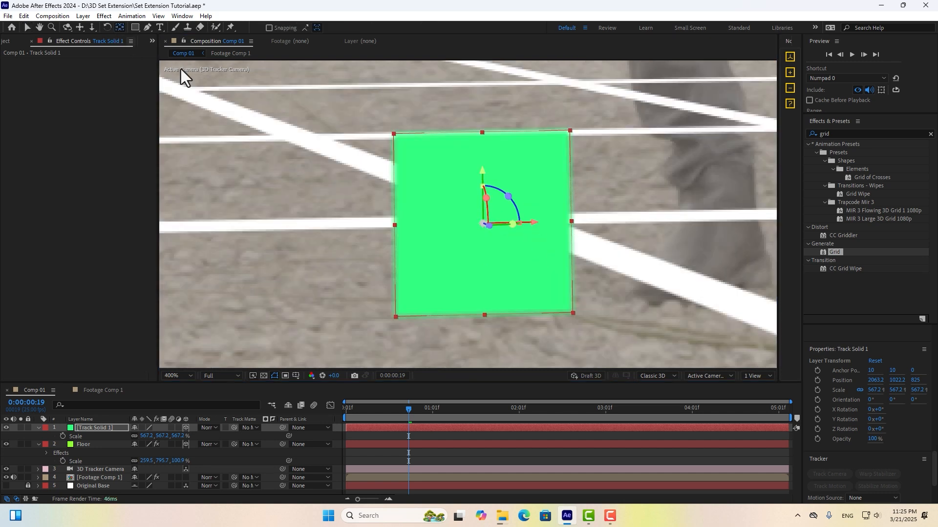
{"action": "left_click_drag", "start_coordinate": [482, 177], "coordinate": [499, 271]}
{"action": "left_click", "coordinate": [29, 26]}
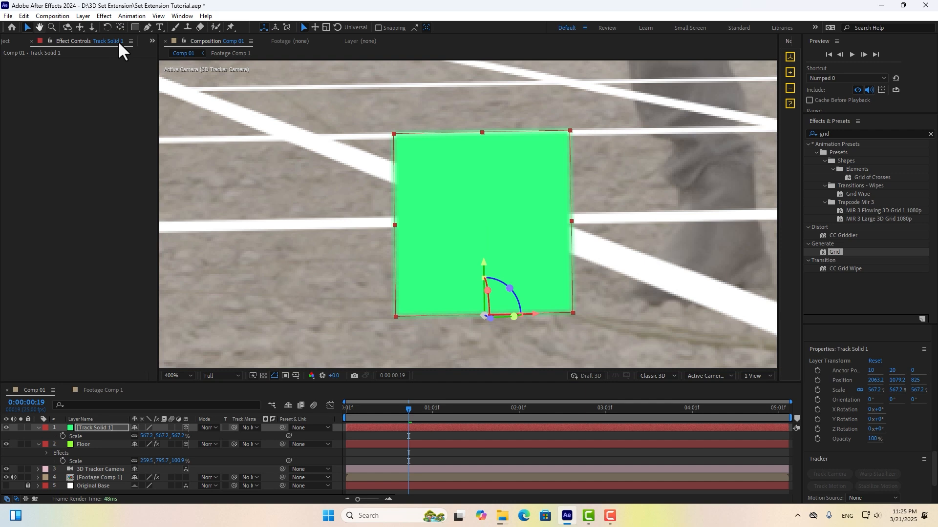
{"action": "scroll", "coordinate": [511, 107], "scroll_direction": "down", "scroll_amount": 2}
Stretch the green solid taller to 1552.3, 5247.7, 567.2% scale and shift it right.
{"action": "scroll", "coordinate": [488, 187], "scroll_direction": "down", "scroll_amount": 1}
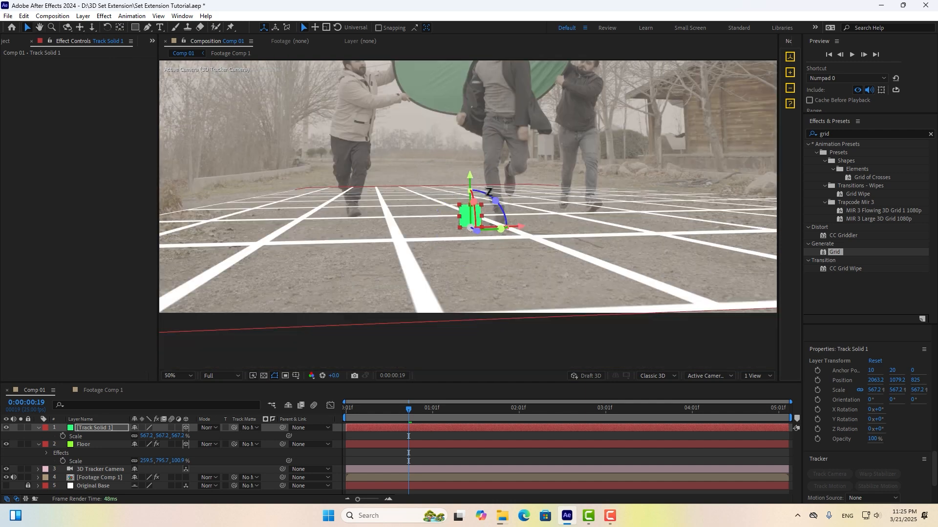
{"action": "left_click_drag", "start_coordinate": [459, 205], "coordinate": [473, 122]}
{"action": "left_click_drag", "start_coordinate": [515, 324], "coordinate": [555, 317]}
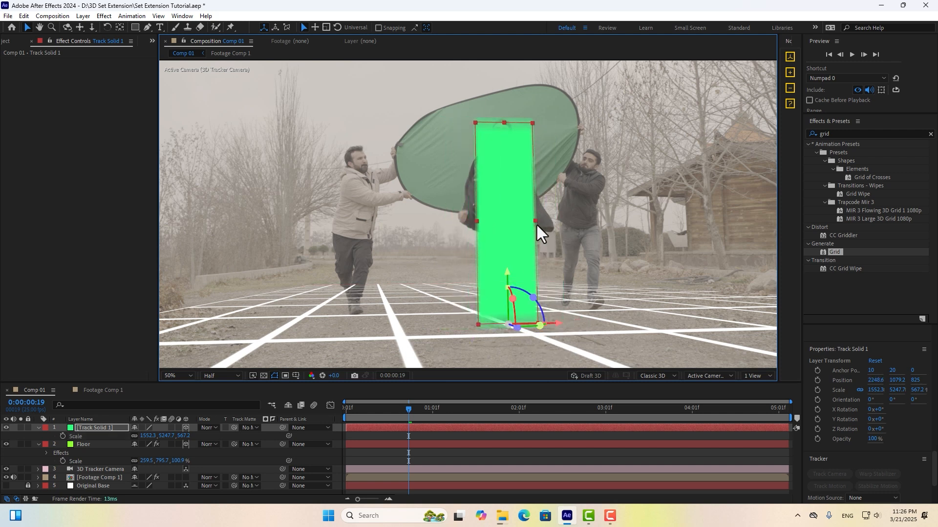
Hide Track Solid 1 and move to frame 0:00:03:05 with the viewer at 100%.
{"action": "left_click", "coordinate": [104, 429]}
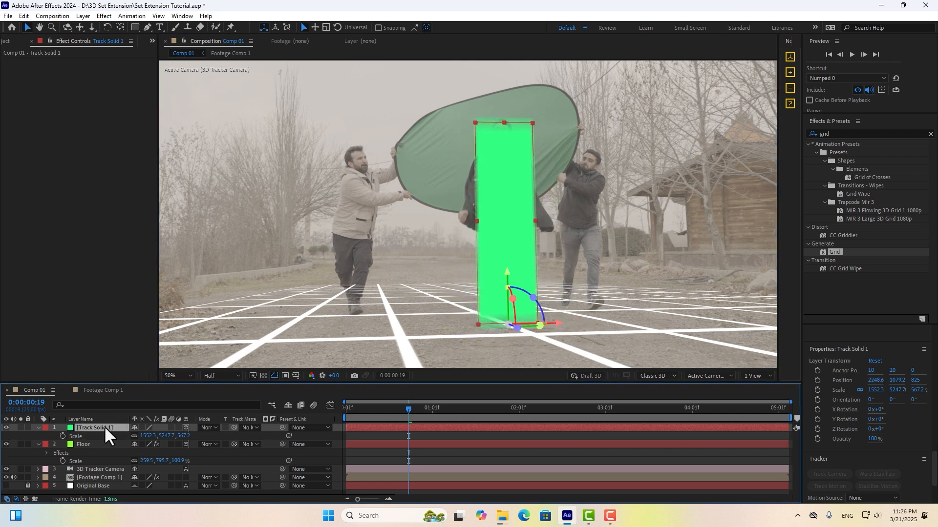
{"action": "left_click", "coordinate": [5, 428]}
{"action": "left_click_drag", "start_coordinate": [418, 409], "coordinate": [620, 389]}
{"action": "scroll", "coordinate": [554, 320], "scroll_direction": "up", "scroll_amount": 2}
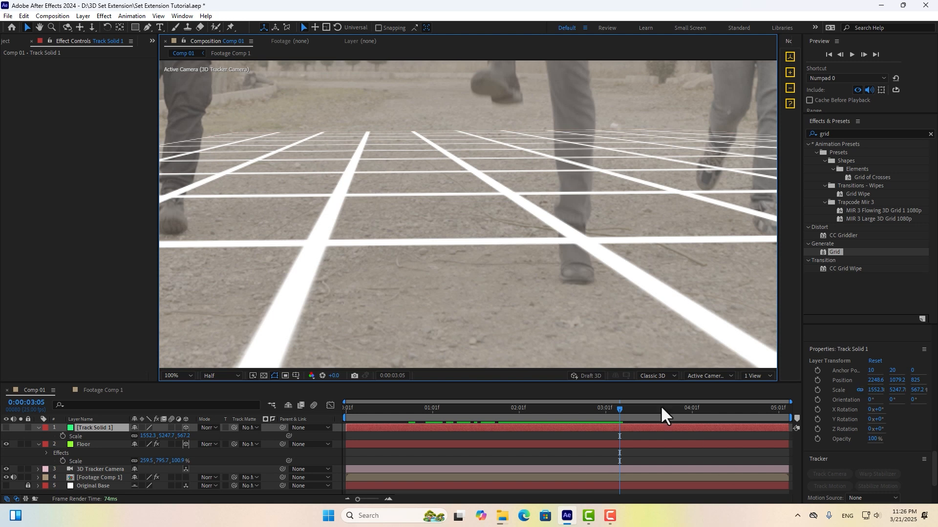
Create Track Null 1 at a newly picked ground track point.
{"action": "left_click", "coordinate": [347, 476]}
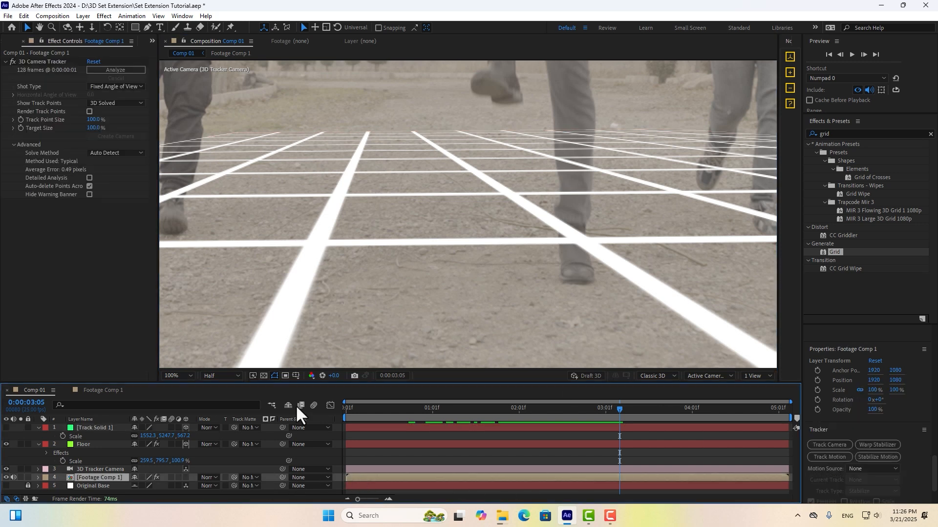
{"action": "left_click", "coordinate": [58, 62]}
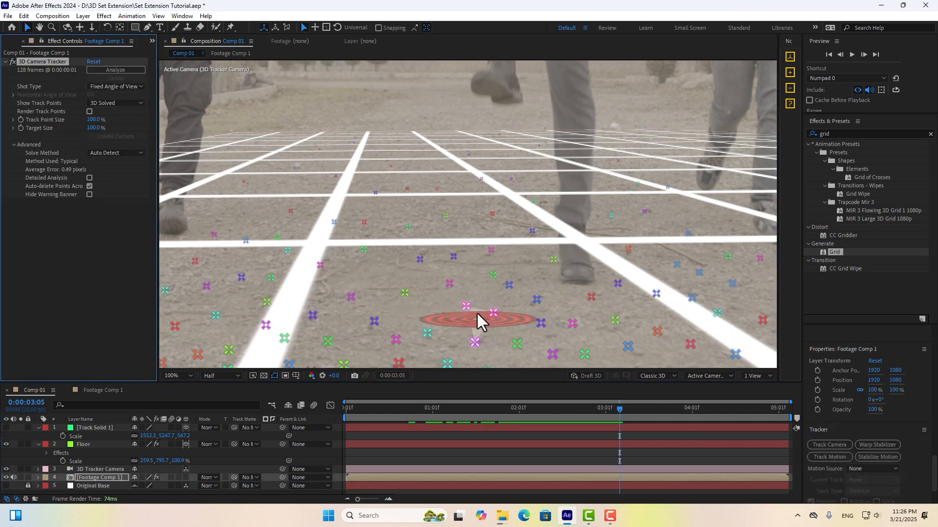
{"action": "left_click", "coordinate": [590, 298]}
{"action": "right_click", "coordinate": [591, 299]}
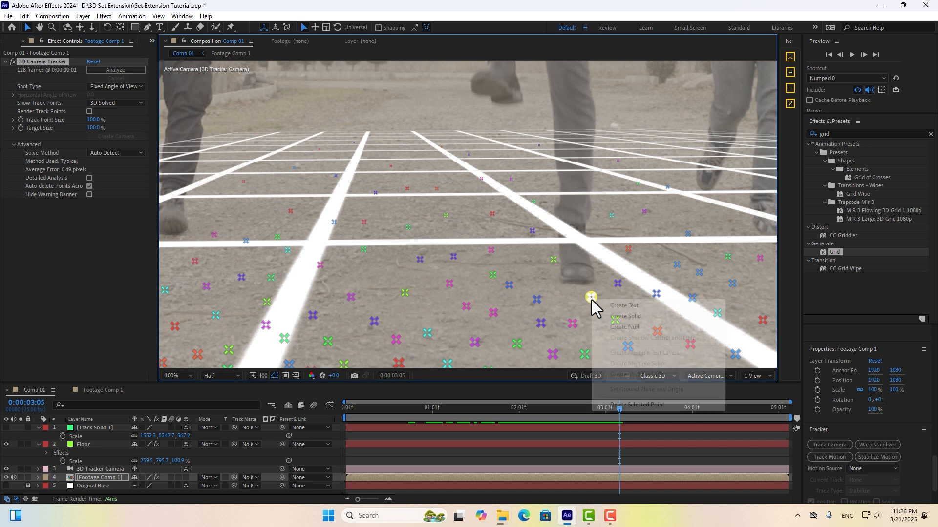
{"action": "left_click", "coordinate": [624, 327]}
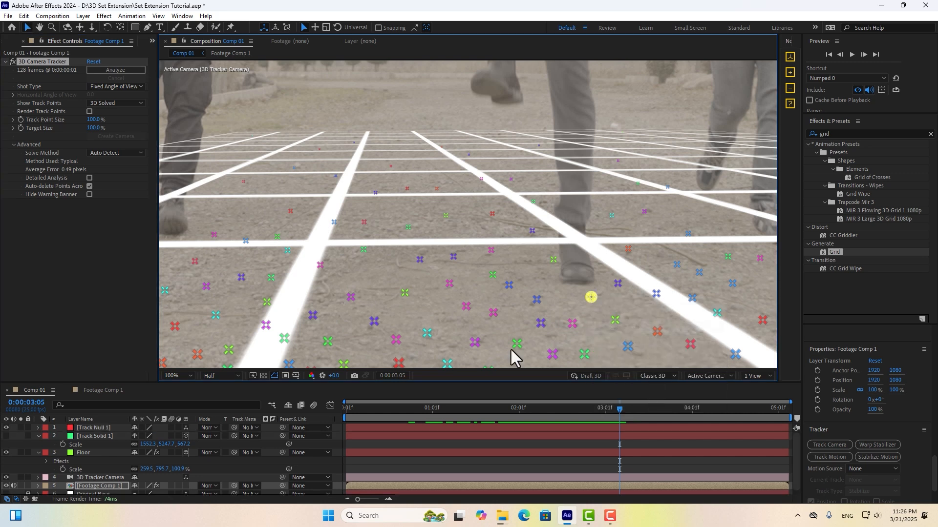
{"action": "left_click", "coordinate": [93, 429]}
{"action": "left_click", "coordinate": [792, 73]}
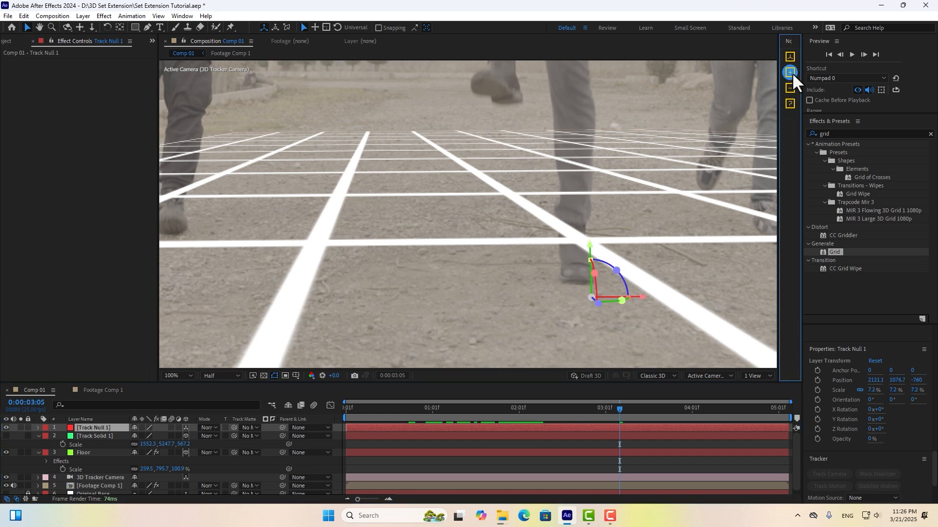
Show Track Solid 1 again and duplicate it with Ctrl+D.
{"action": "left_click", "coordinate": [92, 433]}
{"action": "left_click", "coordinate": [4, 436]}
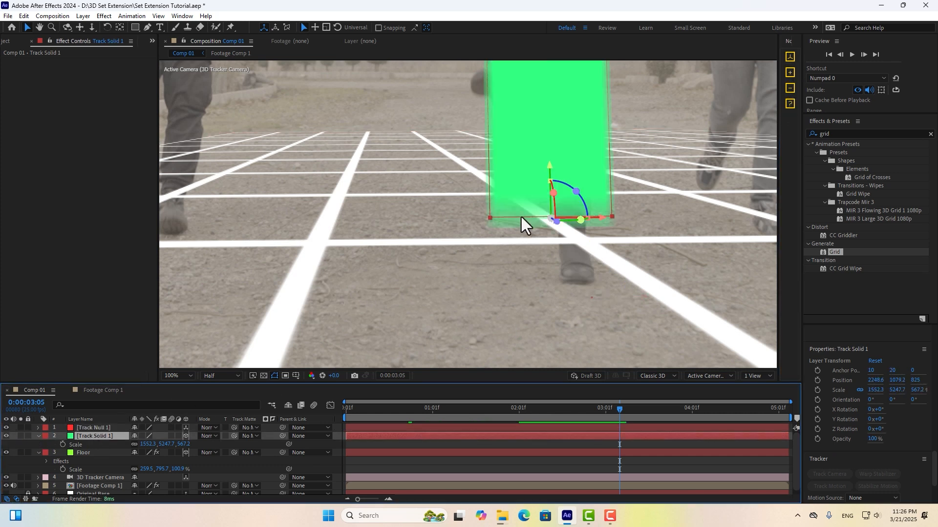
{"action": "scroll", "coordinate": [521, 217], "scroll_direction": "down", "scroll_amount": 1}
{"action": "key", "text": "ctrl+d"}
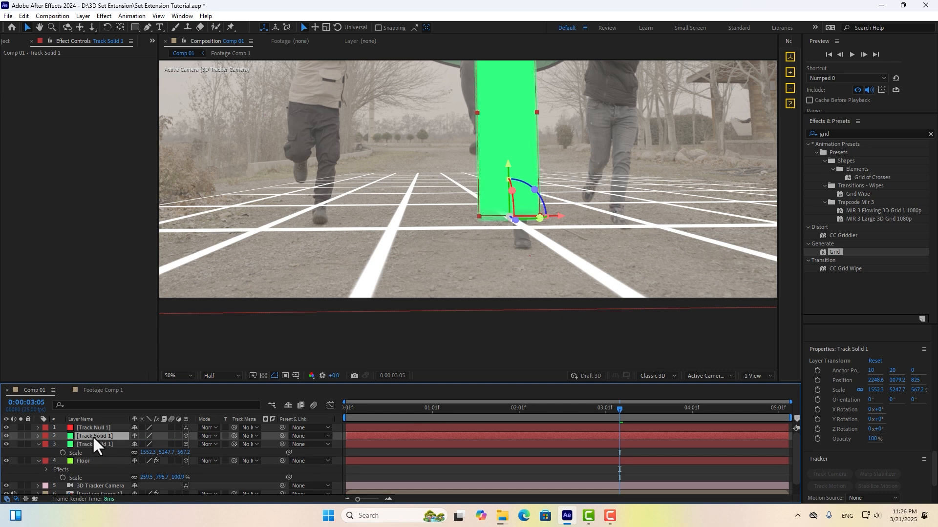
Paste the null's position into the solid copy (2121.1, 1076.7, -760) and delete Track Null 1.
{"action": "left_click", "coordinate": [101, 428]}
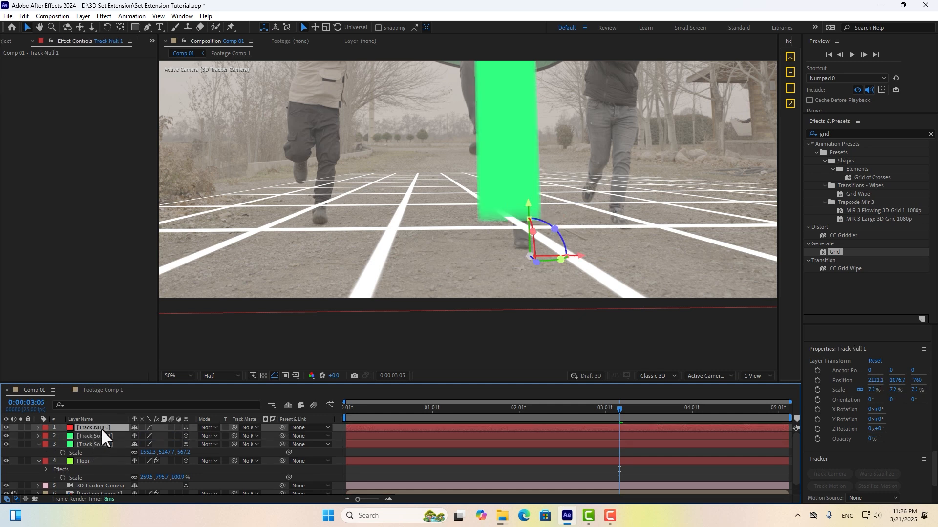
{"action": "key", "text": "p"}
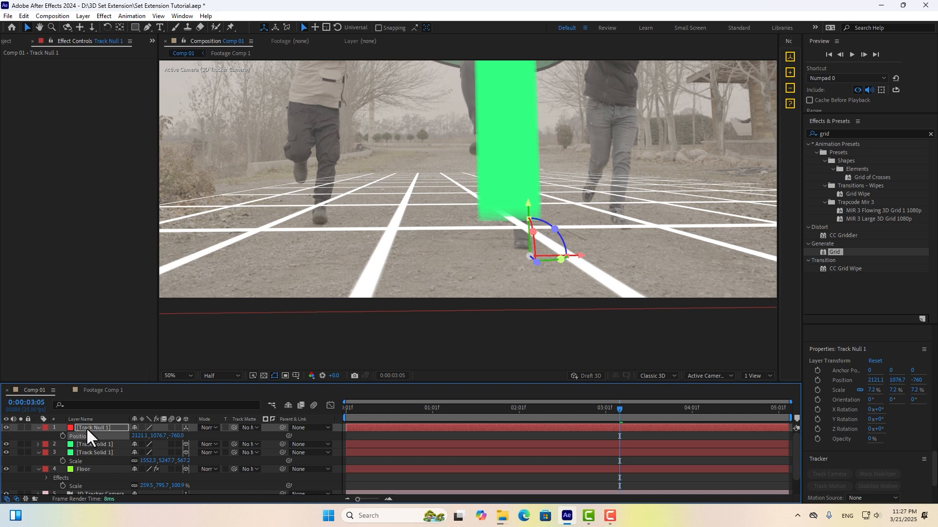
{"action": "left_click", "coordinate": [86, 445]}
{"action": "key", "text": "ctrl+v"}
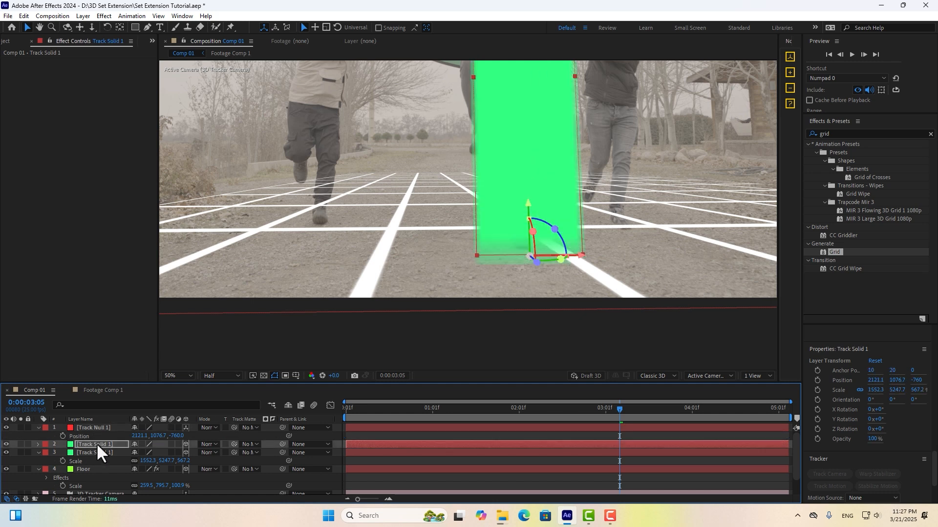
{"action": "left_click", "coordinate": [90, 426]}
{"action": "key", "text": "Delete"}
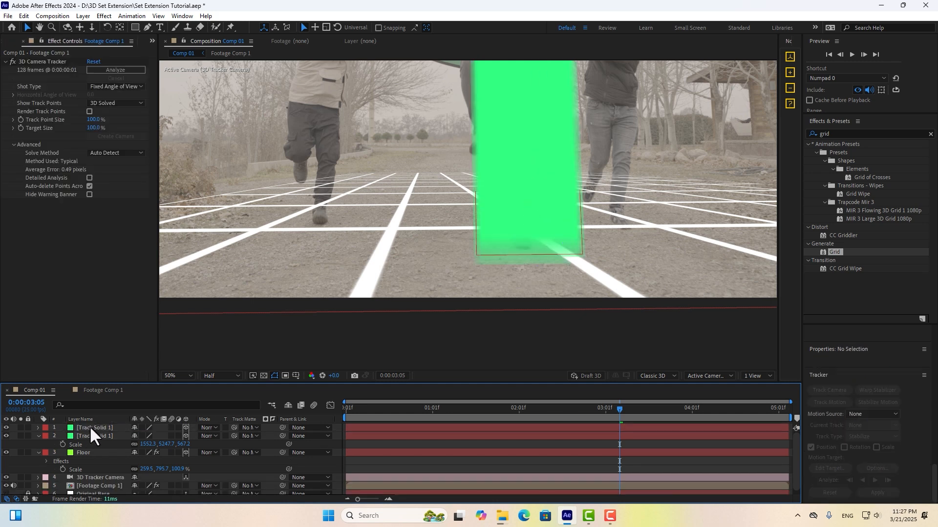
Switch to Custom View 1 and orbit and pan to frame the green solids.
{"action": "left_click", "coordinate": [735, 374]}
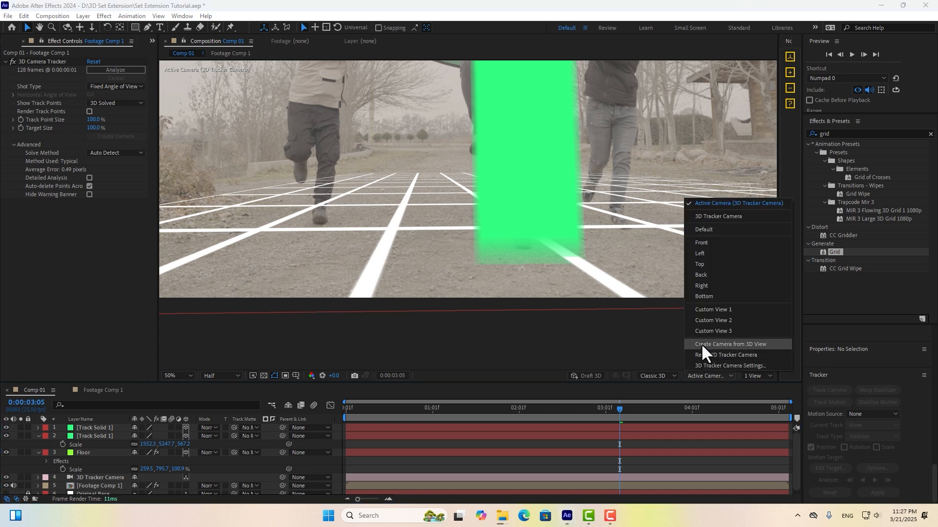
{"action": "left_click", "coordinate": [714, 313]}
{"action": "left_click_drag", "start_coordinate": [630, 286], "coordinate": [658, 279], "text": "alt"}
{"action": "middle_click_drag", "start_coordinate": [661, 278], "coordinate": [503, 259], "text": "alt"}
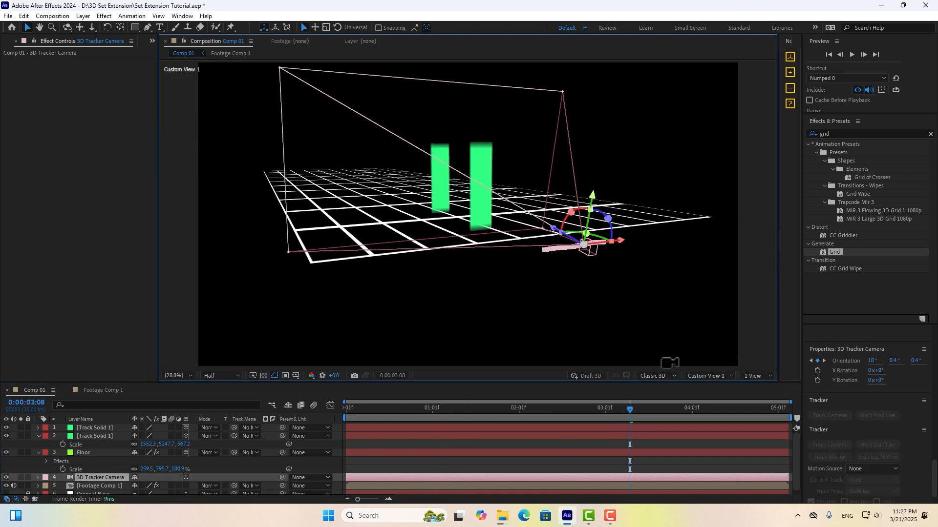
{"action": "left_click_drag", "start_coordinate": [631, 408], "coordinate": [805, 399]}
{"action": "left_click_drag", "start_coordinate": [486, 245], "coordinate": [496, 249], "text": "alt"}
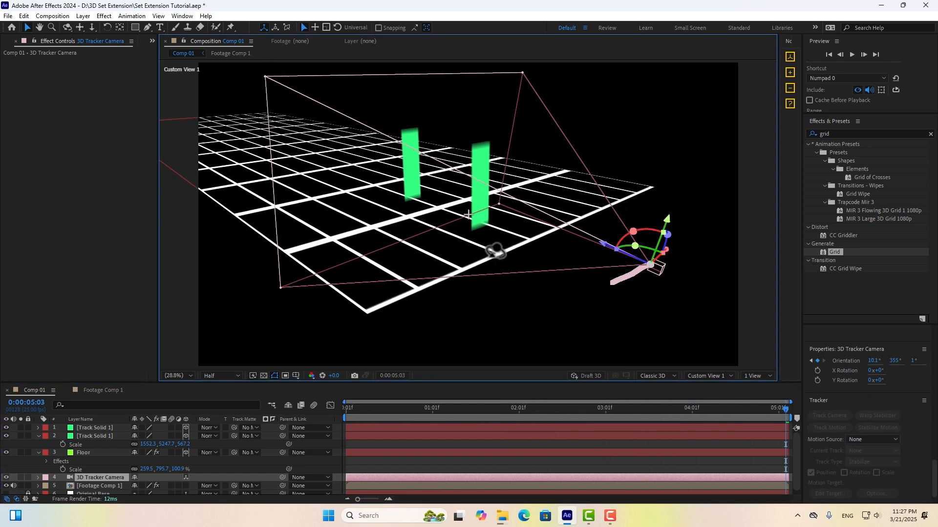
{"action": "left_click_drag", "start_coordinate": [354, 228], "coordinate": [461, 226], "text": "alt"}
{"action": "middle_click_drag", "start_coordinate": [461, 226], "coordinate": [573, 242], "text": "alt"}
{"action": "left_click_drag", "start_coordinate": [573, 243], "coordinate": [551, 251], "text": "alt"}
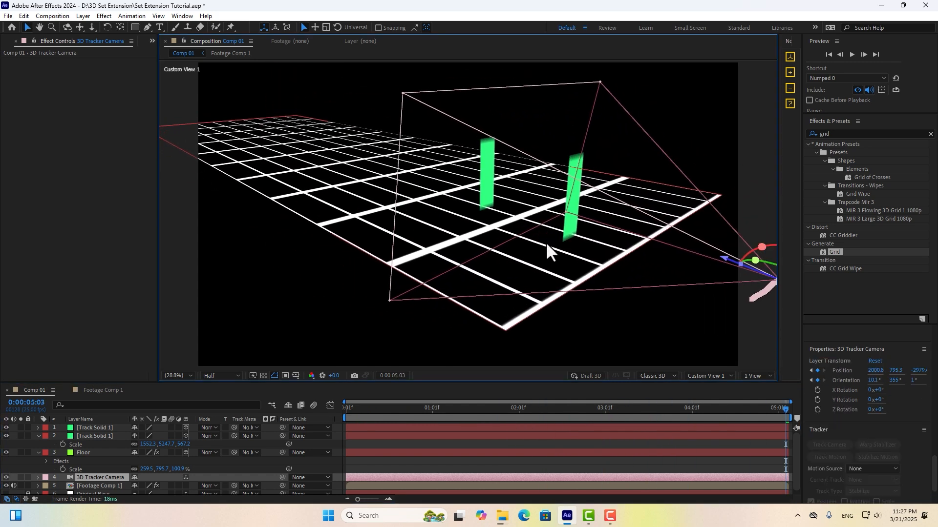
Select the green solids and flatten the view to bring the second solid in.
{"action": "left_click", "coordinate": [485, 193]}
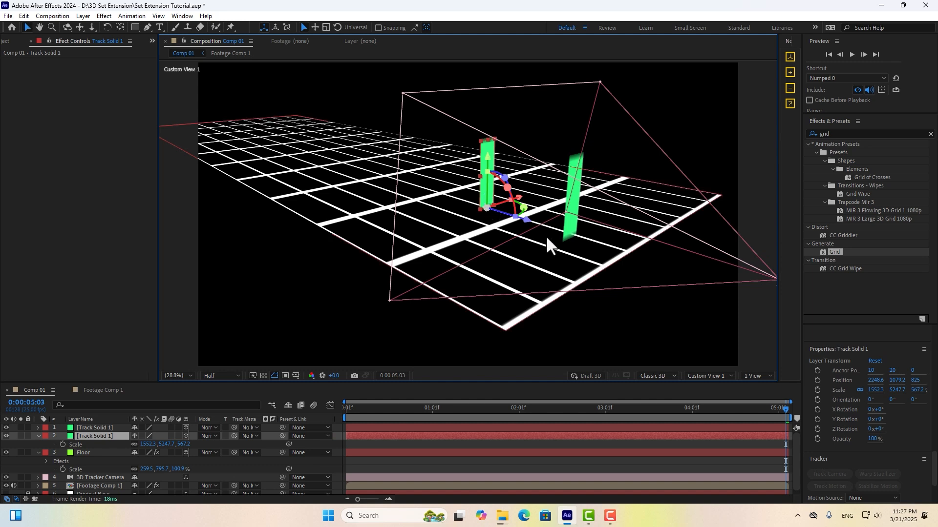
{"action": "left_click", "coordinate": [579, 195]}
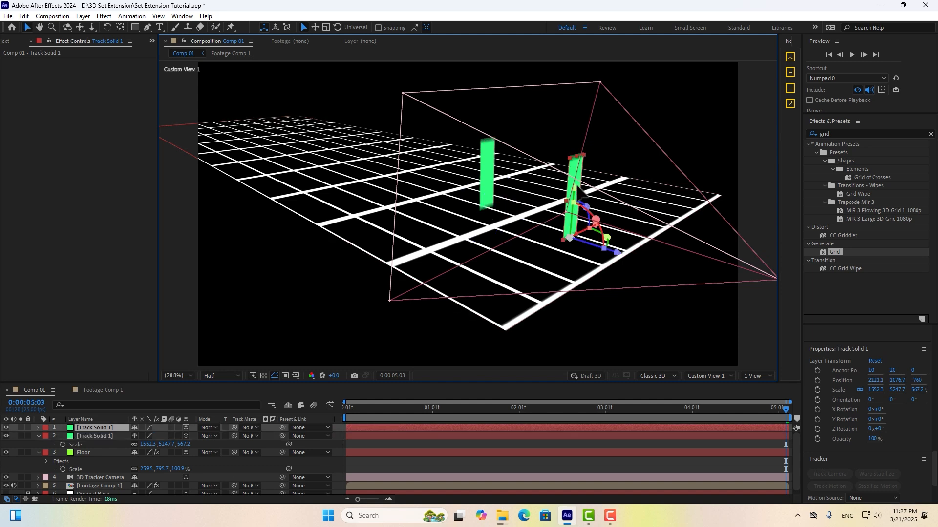
{"action": "left_click_drag", "start_coordinate": [524, 238], "coordinate": [520, 206], "text": "alt"}
{"action": "scroll", "coordinate": [477, 238], "scroll_direction": "up", "scroll_amount": 3}
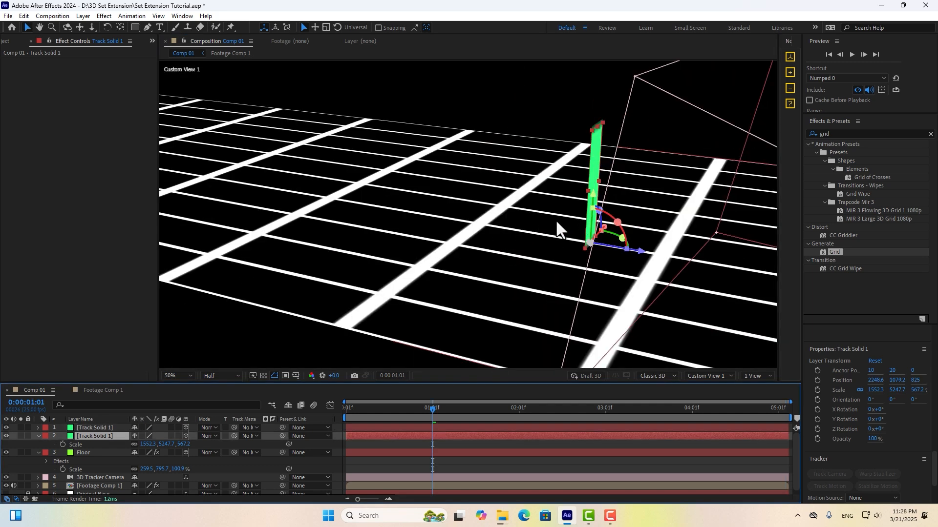
{"action": "middle_click_drag", "start_coordinate": [529, 214], "coordinate": [452, 203], "text": "alt"}
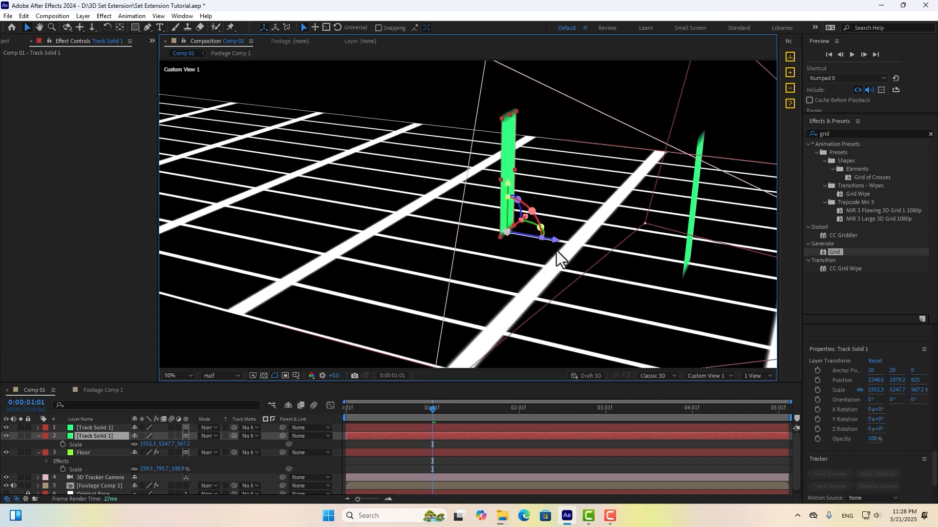
Duplicate a solid, slide it to Z 269.3, and reshape it into a wide, short wall.
{"action": "key", "text": "ctrl+d"}
{"action": "left_click_drag", "start_coordinate": [557, 242], "coordinate": [608, 254]}
{"action": "left_click_drag", "start_coordinate": [570, 121], "coordinate": [574, 178]}
{"action": "left_click_drag", "start_coordinate": [634, 197], "coordinate": [505, 215], "text": "alt"}
{"action": "scroll", "coordinate": [506, 215], "scroll_direction": "up", "scroll_amount": 1}
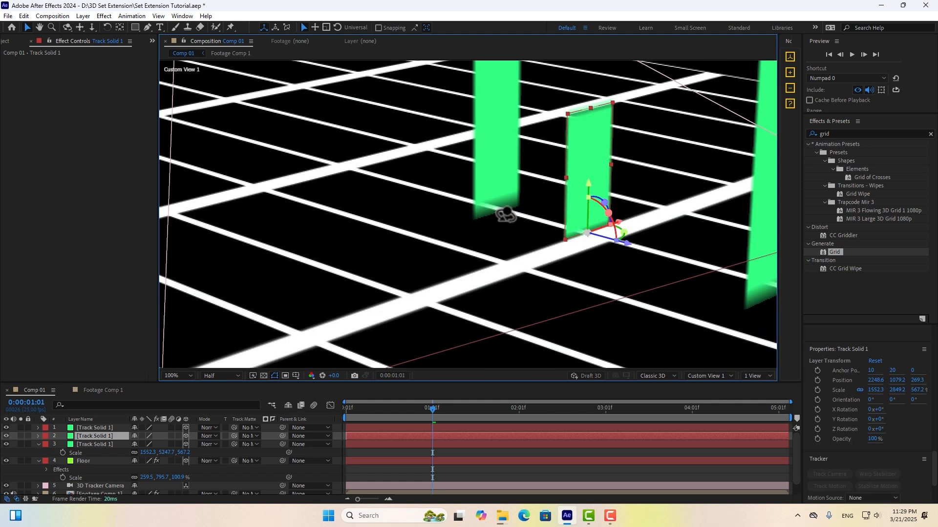
{"action": "left_click_drag", "start_coordinate": [562, 178], "coordinate": [506, 193]}
{"action": "left_click_drag", "start_coordinate": [464, 215], "coordinate": [508, 259], "text": "alt"}
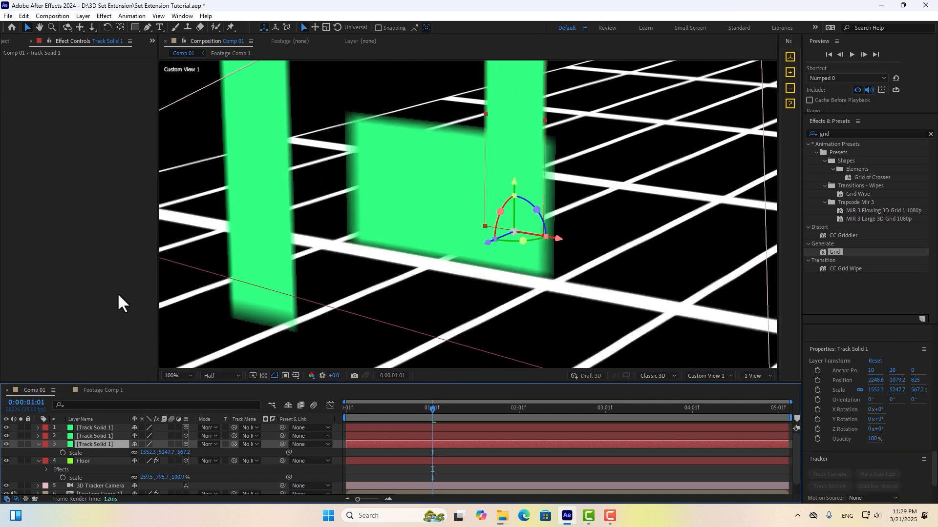
Change the pillar solid's colour to magenta in Solid Settings.
{"action": "left_click", "coordinate": [83, 16]}
{"action": "left_click", "coordinate": [101, 37]}
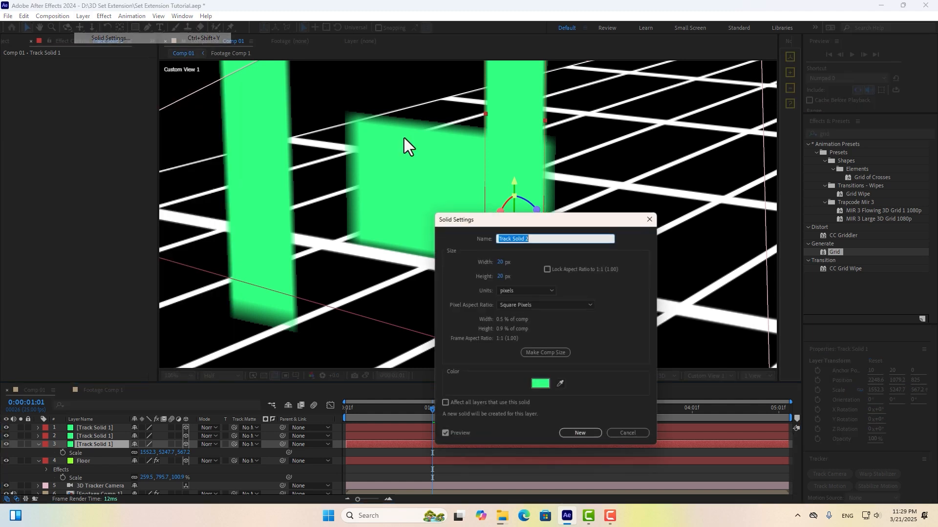
{"action": "left_click", "coordinate": [540, 381]}
{"action": "left_click", "coordinate": [553, 301]}
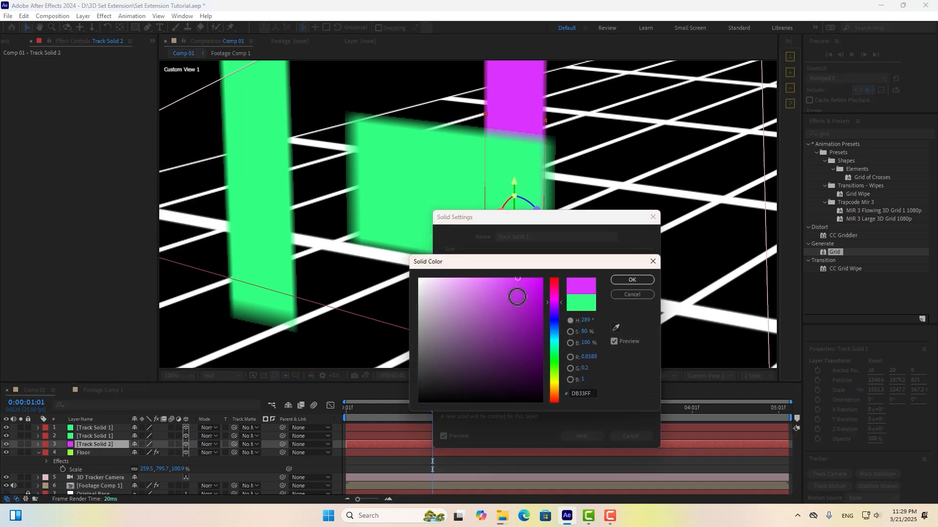
{"action": "left_click_drag", "start_coordinate": [517, 295], "coordinate": [543, 276]}
{"action": "key", "text": "Return"}
{"action": "left_click", "coordinate": [582, 436]}
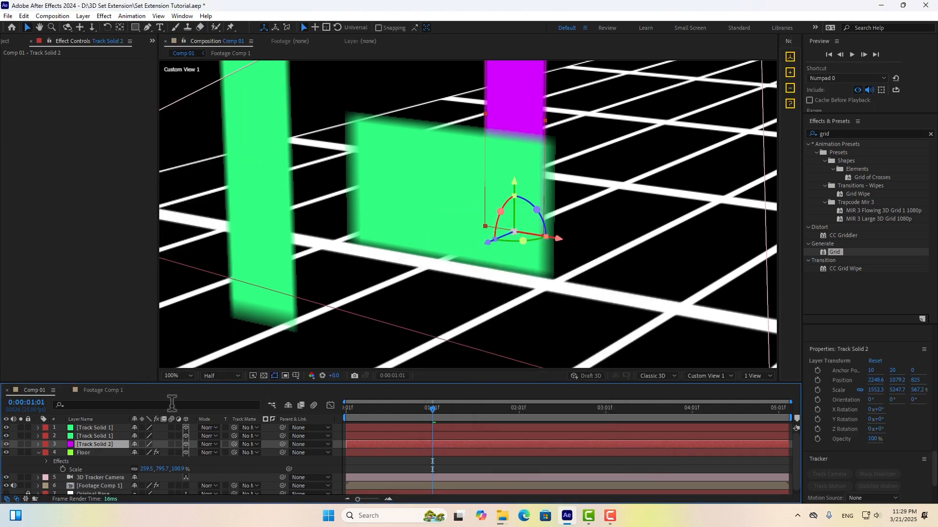
Change the wall solid's colour to crimson in Solid Settings.
{"action": "left_click", "coordinate": [107, 436]}
{"action": "left_click", "coordinate": [83, 15]}
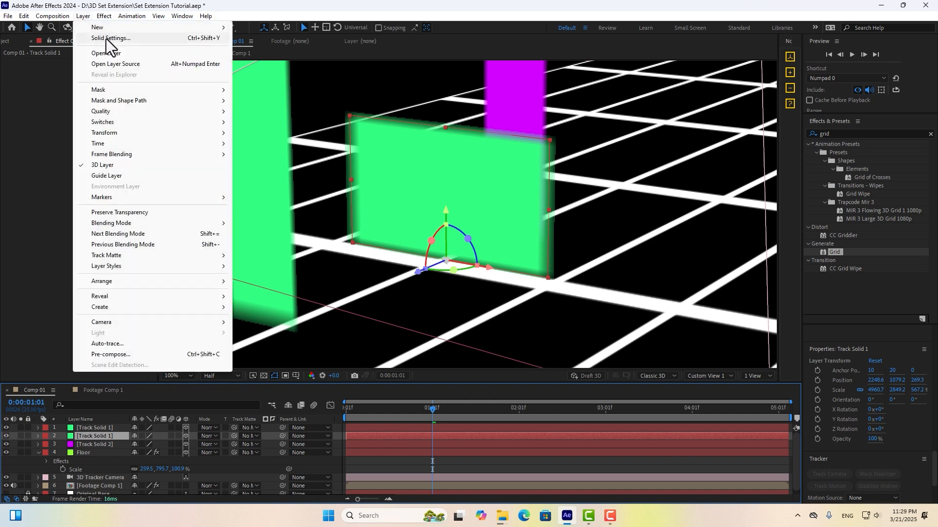
{"action": "left_click", "coordinate": [101, 37]}
{"action": "left_click", "coordinate": [540, 381]}
{"action": "left_click_drag", "start_coordinate": [556, 297], "coordinate": [566, 319]}
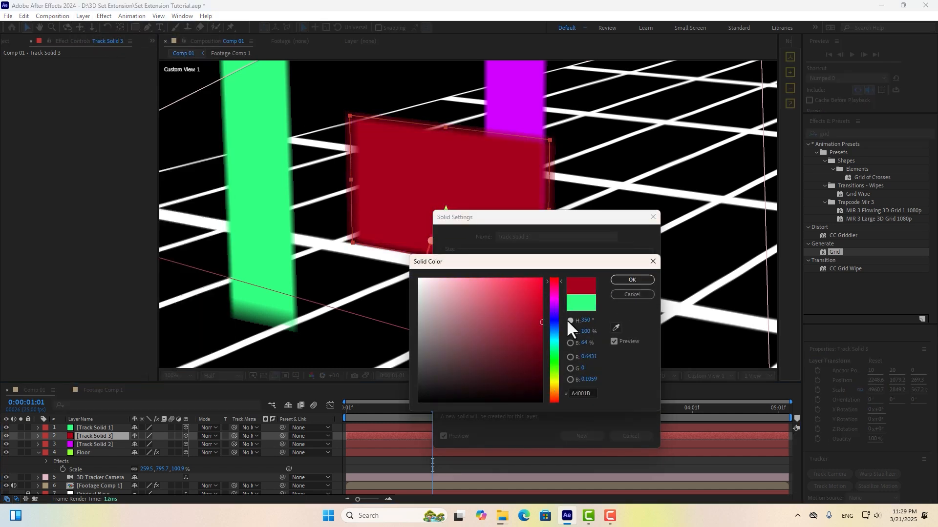
{"action": "left_click", "coordinate": [631, 279]}
{"action": "left_click", "coordinate": [621, 435]}
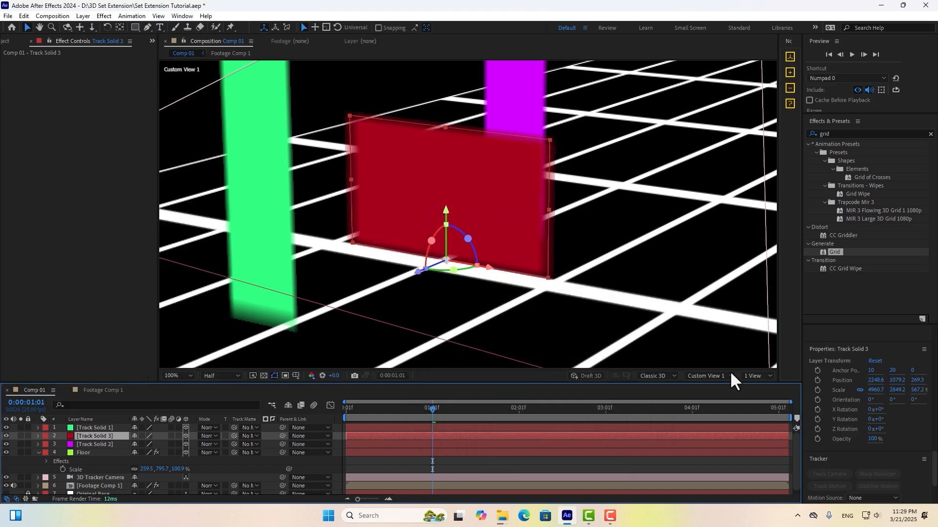
Switch to the Active Camera view and hide the green and magenta solids.
{"action": "left_click", "coordinate": [730, 375]}
{"action": "left_click", "coordinate": [724, 204]}
{"action": "left_click", "coordinate": [5, 428]}
{"action": "left_click", "coordinate": [6, 445]}
Lower the crimson block's top edge at a later frame, giving 4960.7, 2306.3, 567.2% scale.
{"action": "key", "text": "h"}
{"action": "scroll", "coordinate": [476, 250], "scroll_direction": "down", "scroll_amount": 2}
{"action": "key", "text": "v"}
{"action": "left_click_drag", "start_coordinate": [433, 408], "coordinate": [543, 410]}
{"action": "left_click_drag", "start_coordinate": [500, 239], "coordinate": [497, 248]}
{"action": "left_click", "coordinate": [574, 408]}
{"action": "left_click_drag", "start_coordinate": [574, 411], "coordinate": [519, 415]}
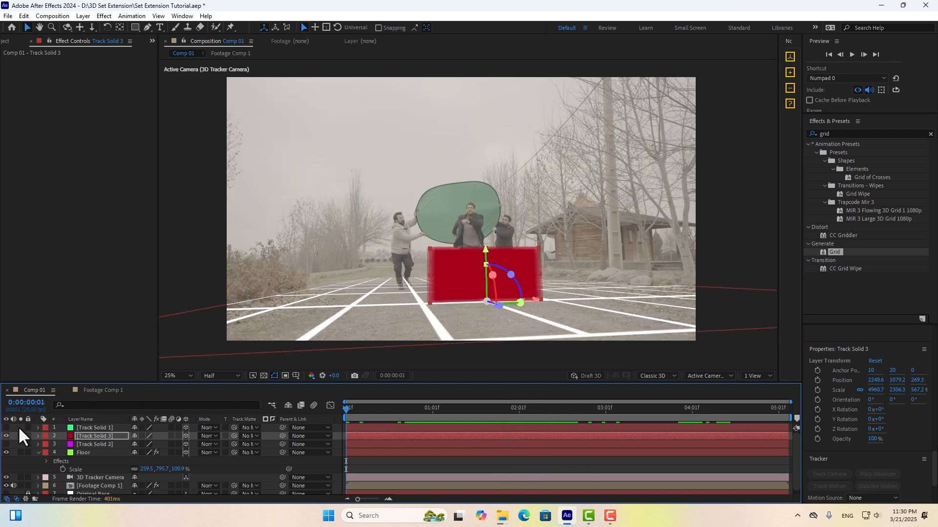
Show the green and magenta solids, hide the original footage, and scrub to check tracking.
{"action": "left_click", "coordinate": [6, 435]}
{"action": "left_click", "coordinate": [6, 428]}
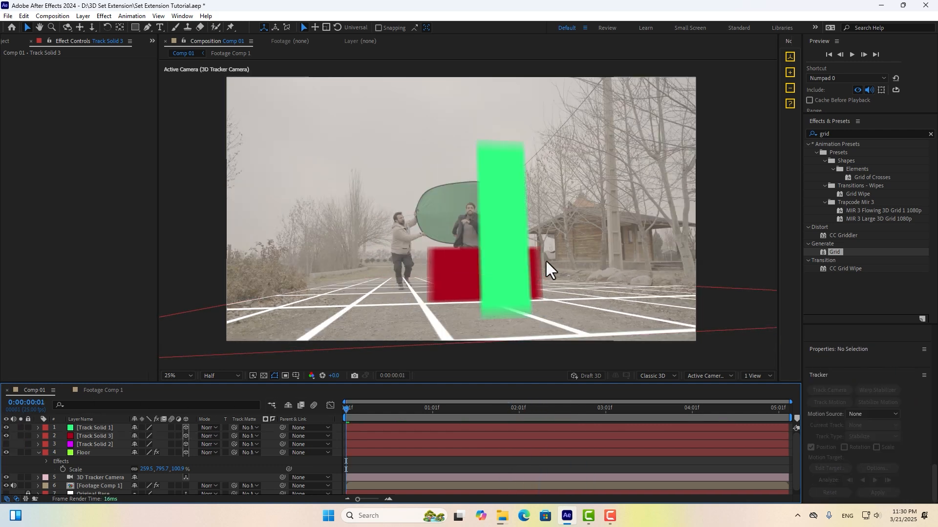
{"action": "left_click", "coordinate": [6, 445]}
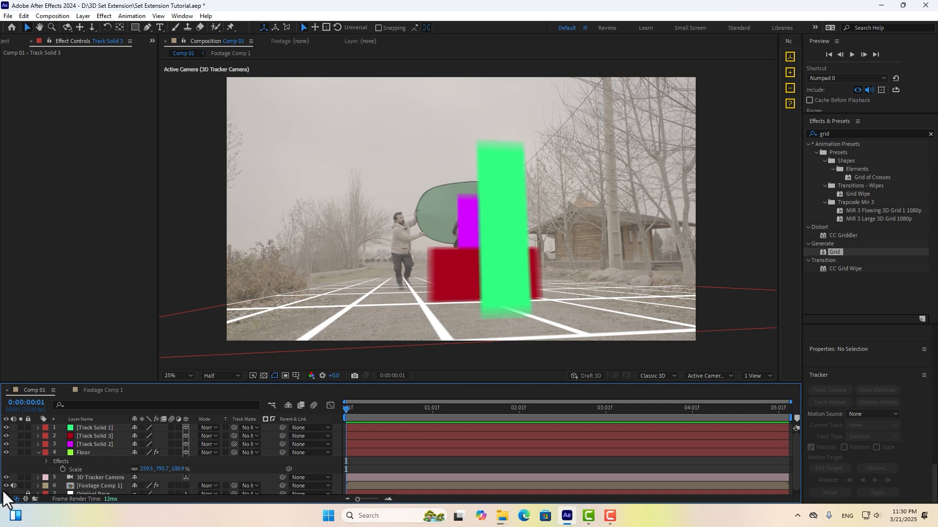
{"action": "scroll", "coordinate": [4, 484], "scroll_direction": "down", "scroll_amount": 1}
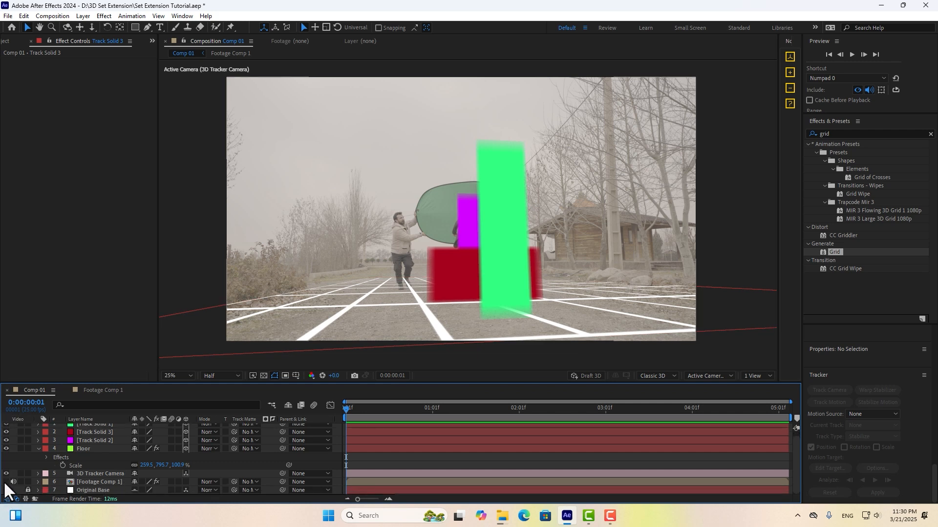
{"action": "left_click", "coordinate": [5, 482]}
{"action": "left_click_drag", "start_coordinate": [347, 410], "coordinate": [656, 407]}
{"action": "key", "text": "Home"}
{"action": "scroll", "coordinate": [83, 456], "scroll_direction": "up", "scroll_amount": 1}
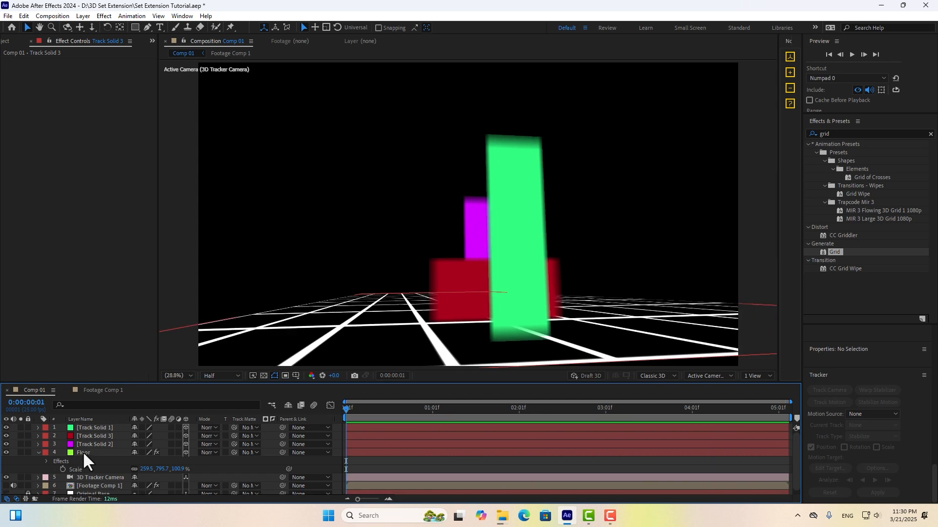
Rename the Floor layer to 'Road' and delete its Grid effect.
{"action": "left_click", "coordinate": [87, 452]}
{"action": "key", "text": "Return"}
{"action": "type", "text": "Road"}
{"action": "key", "text": "Return"}
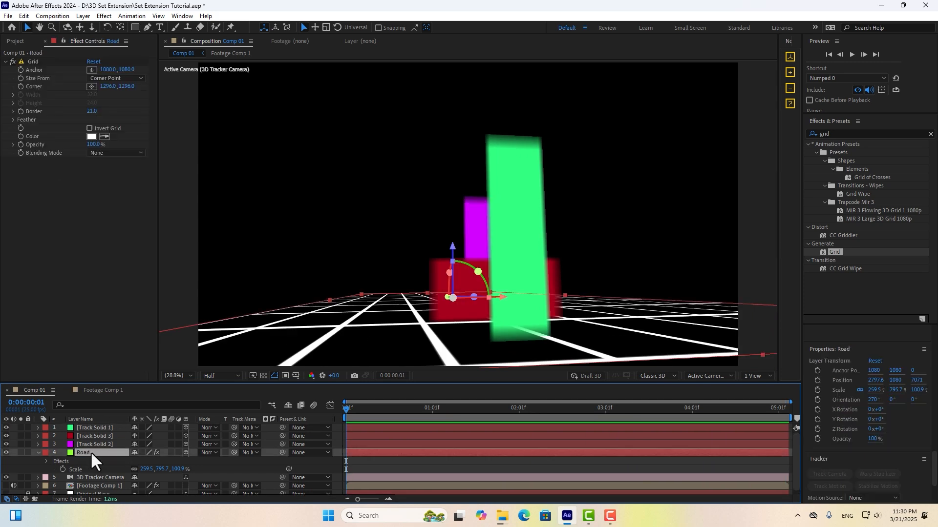
{"action": "left_click", "coordinate": [30, 63]}
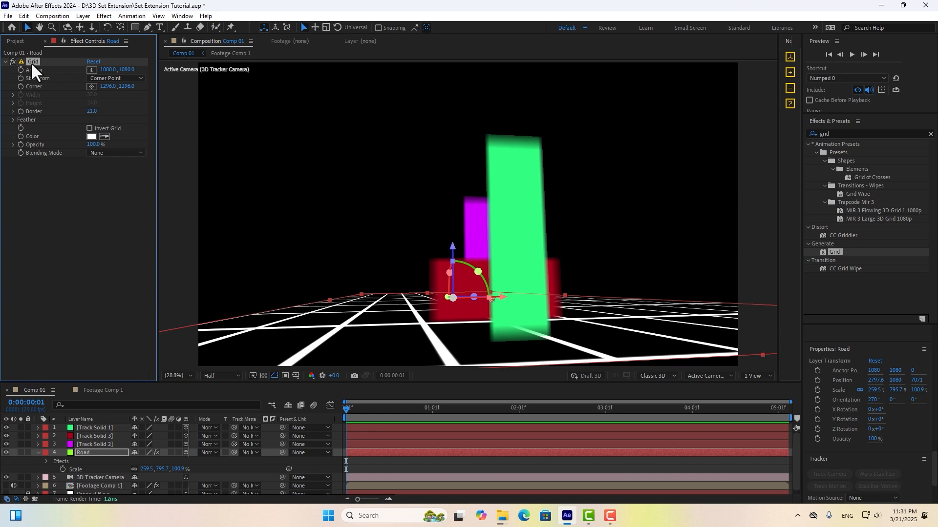
{"action": "key", "text": "Delete"}
Rename the solids 'Character Size 01', 'Fence Size' and 'Character Size 02'.
{"action": "left_click", "coordinate": [90, 444]}
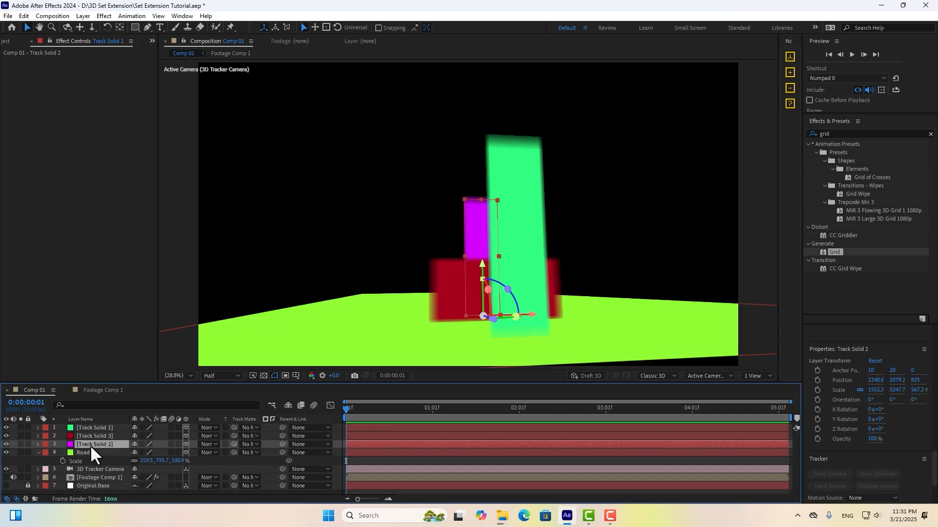
{"action": "key", "text": "Return"}
{"action": "type", "text": "Character Size 01"}
{"action": "left_click", "coordinate": [88, 436]}
{"action": "key", "text": "Return"}
{"action": "type", "text": "Fence Size 01"}
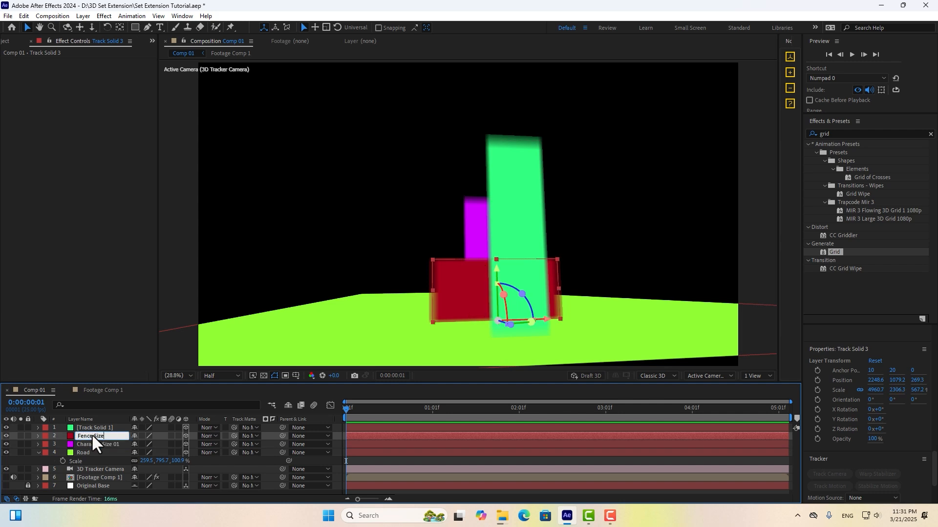
{"action": "left_click", "coordinate": [101, 427]}
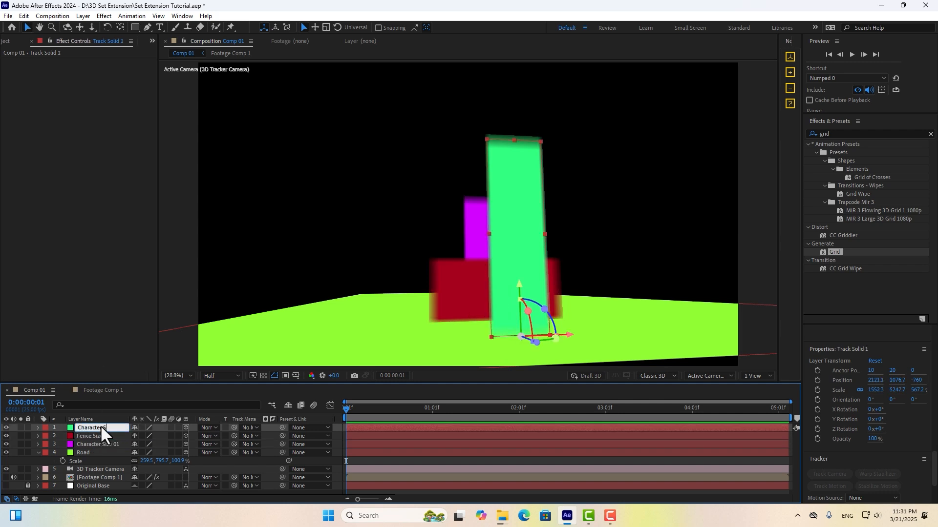
{"action": "type", "text": "e 02"}
{"action": "left_click", "coordinate": [100, 446]}
{"action": "left_click", "coordinate": [426, 463]}
Run File > Export > Maxon Cinema 4D Exporter and dismiss the 2D layers warning.
{"action": "key", "text": "u"}
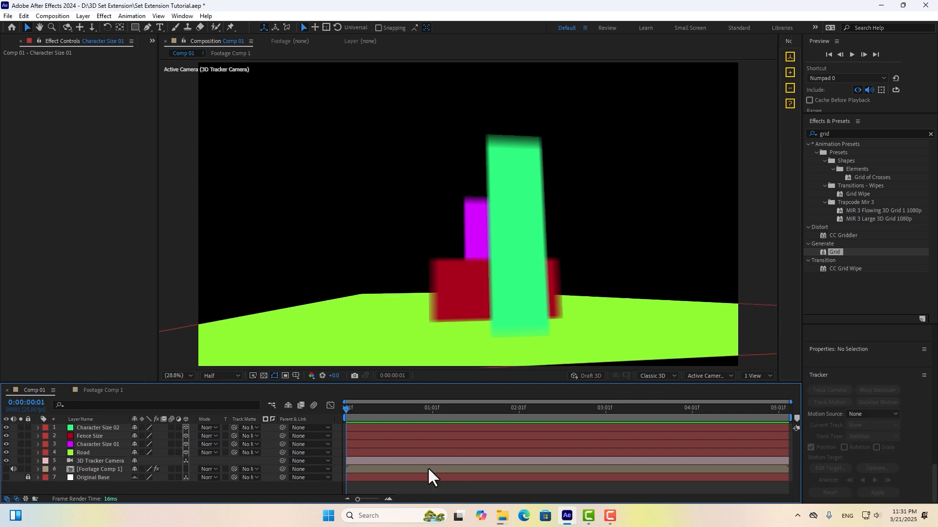
{"action": "left_click", "coordinate": [8, 16]}
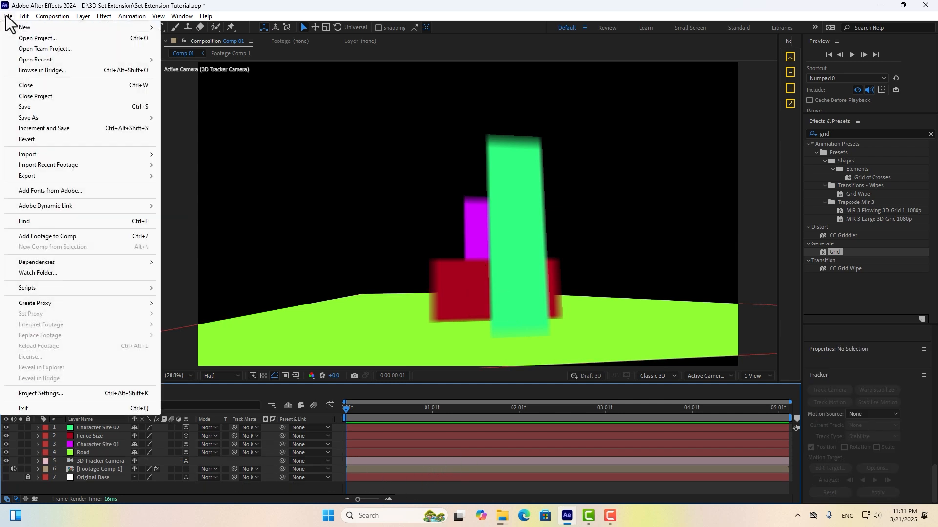
{"action": "mouse_move", "coordinate": [122, 176]}
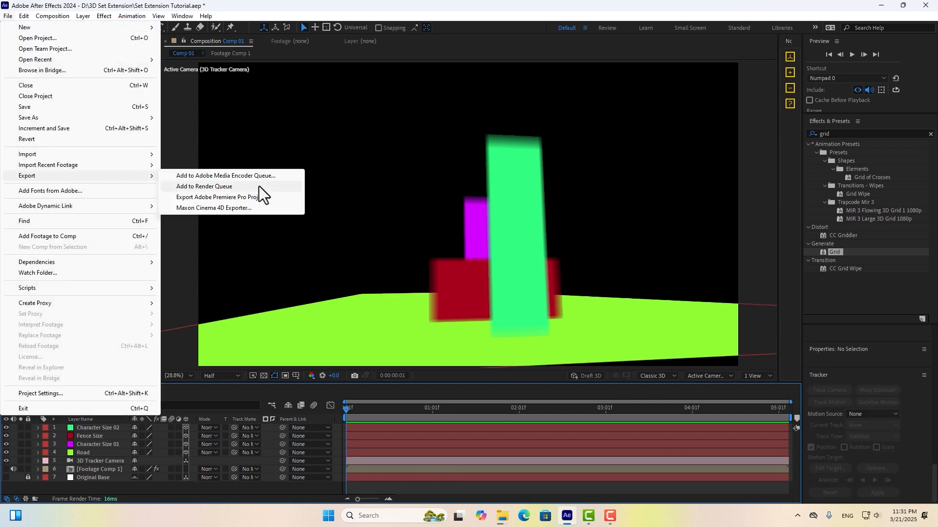
{"action": "left_click", "coordinate": [222, 207]}
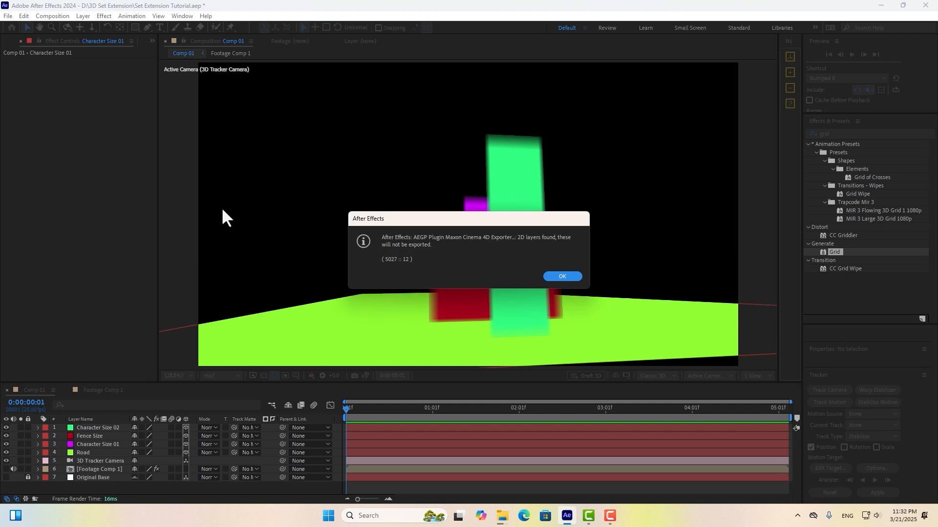
{"action": "left_click", "coordinate": [562, 277]}
Create a folder named 'Ae To C4d' and save Comp 01.c4d inside it.
{"action": "left_click", "coordinate": [71, 70]}
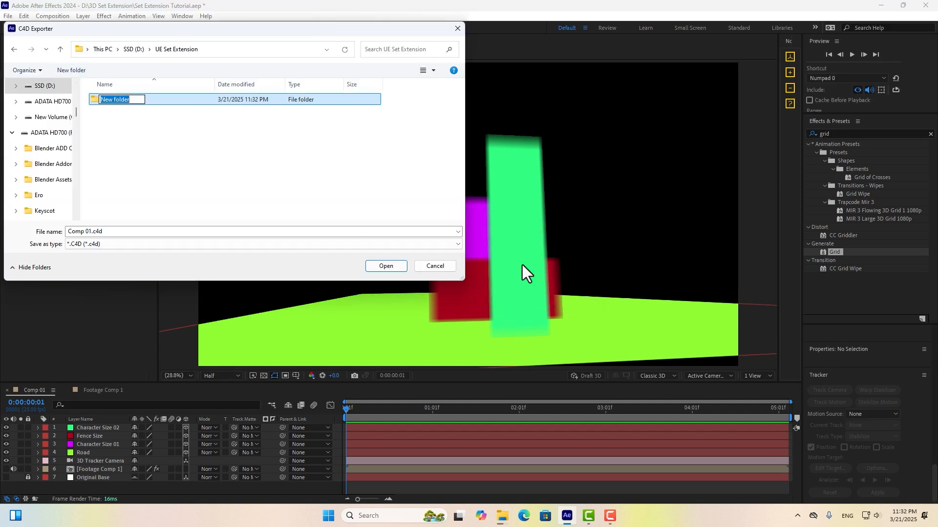
{"action": "type", "text": "Ae To C4d"}
{"action": "key", "text": "Return"}
{"action": "double_click", "coordinate": [116, 99]}
{"action": "left_click", "coordinate": [386, 266]}
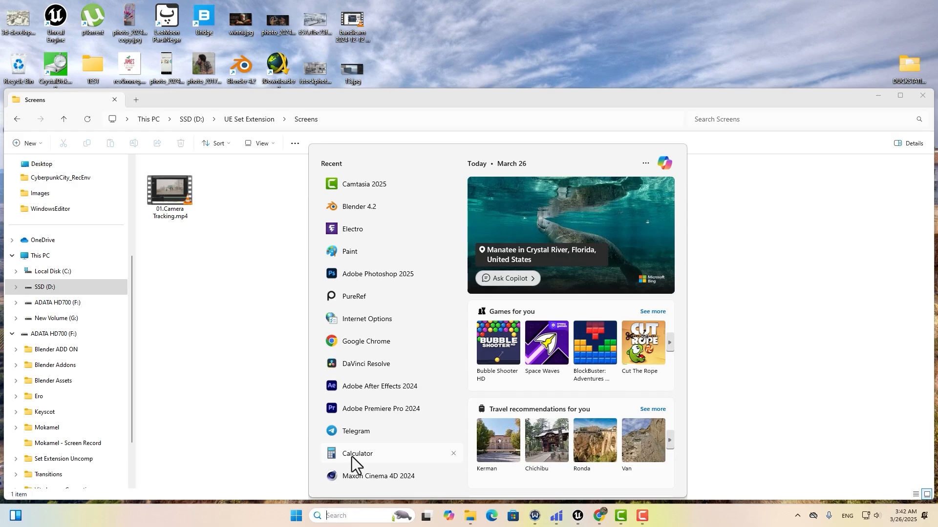
Launch Cinema 4D 2024 and open Comp 01.c4d from the Ae To C4d folder.
{"action": "left_click", "coordinate": [364, 482]}
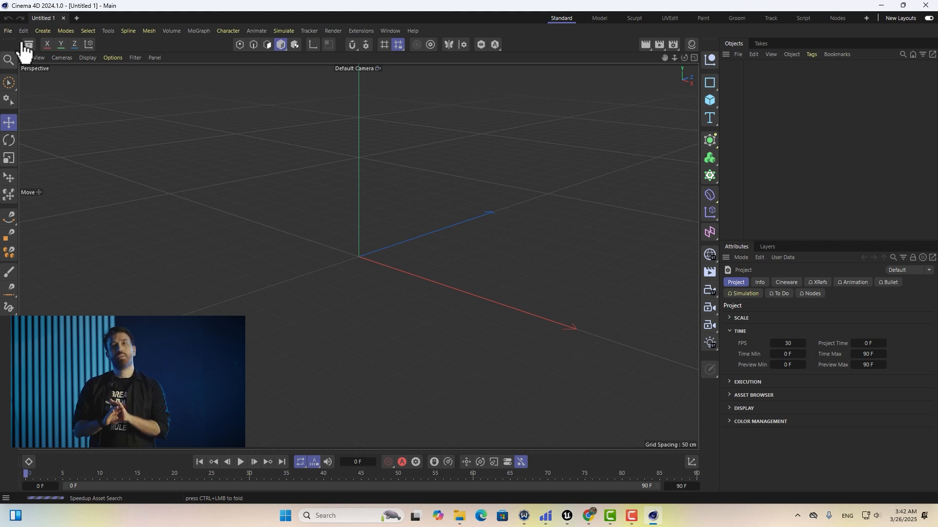
{"action": "left_click", "coordinate": [8, 31]}
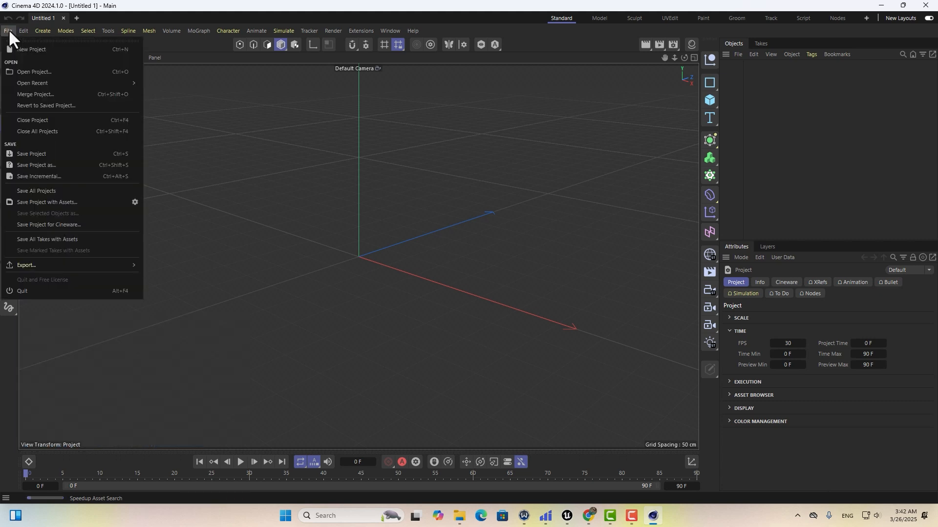
{"action": "left_click", "coordinate": [27, 72]}
{"action": "left_click", "coordinate": [232, 93]}
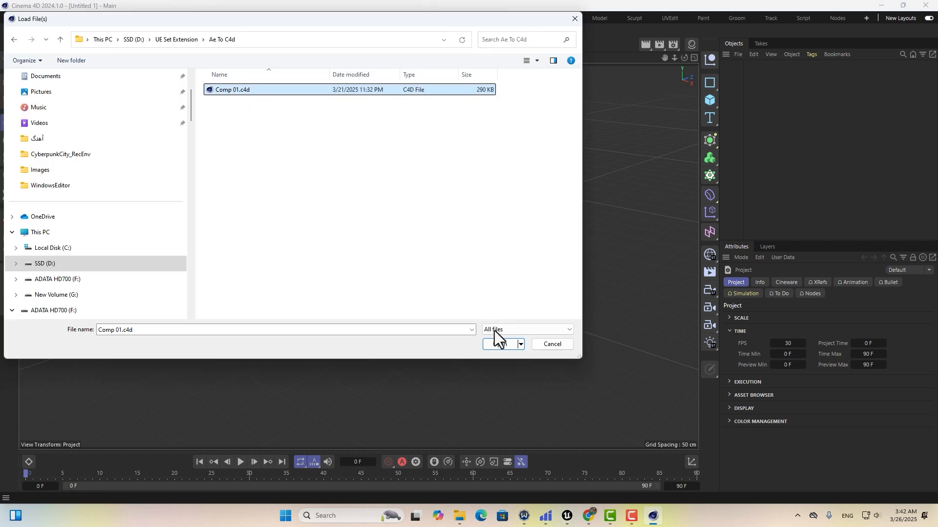
{"action": "left_click", "coordinate": [499, 344]}
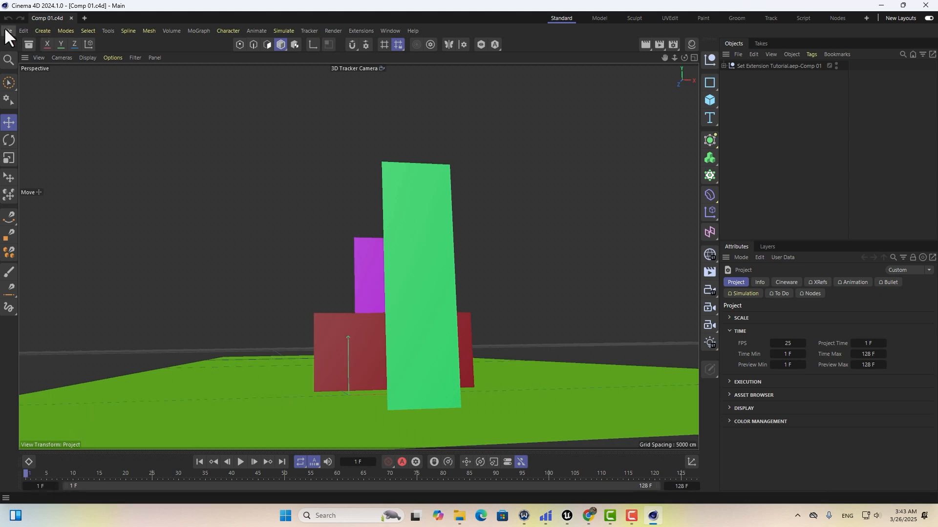
Save the Comp 01 scene for Cineware as Tracked_Scene inside a new 'C4D TO UE' folder.
{"action": "left_click", "coordinate": [6, 30]}
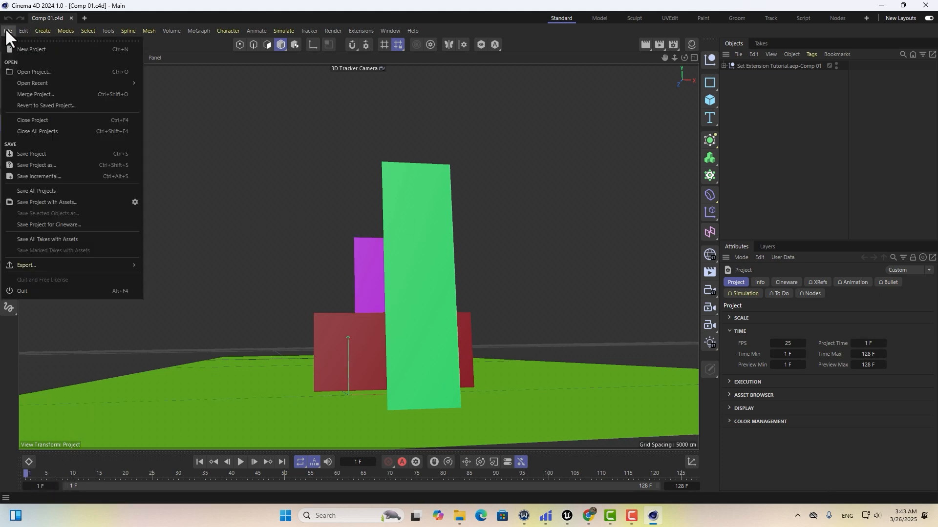
{"action": "left_click", "coordinate": [54, 223]}
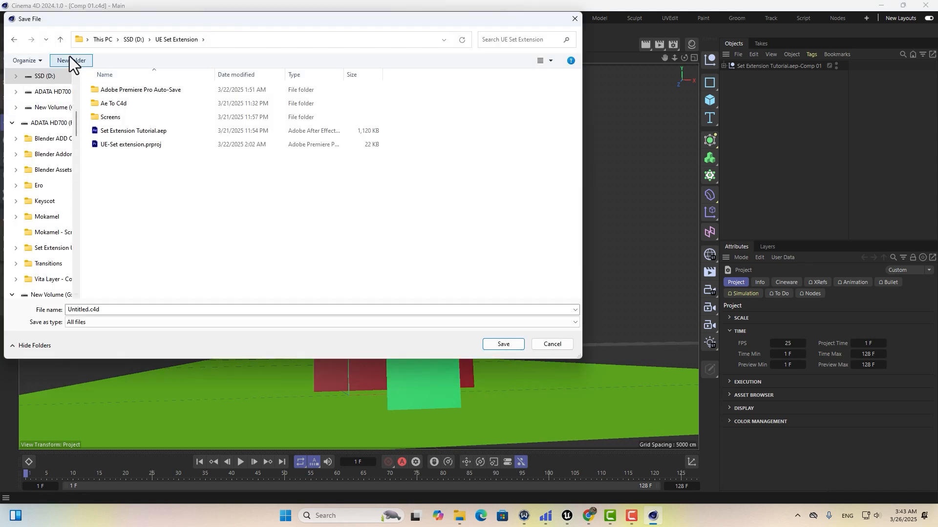
{"action": "type", "text": "C4D TO UE"}
{"action": "key", "text": "Return"}
{"action": "double_click", "coordinate": [113, 117]}
{"action": "left_click", "coordinate": [114, 311]}
{"action": "type", "text": "Tracked_Scene"}
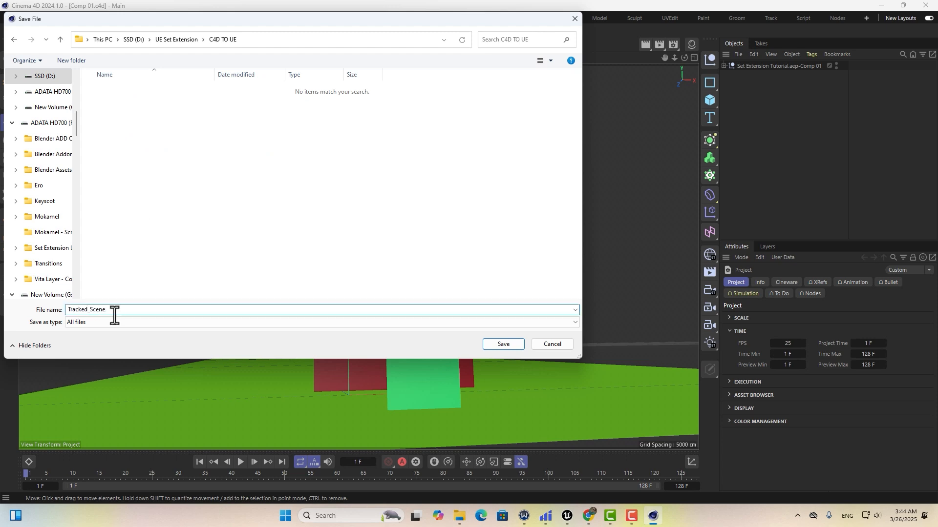
{"action": "left_click", "coordinate": [501, 345]}
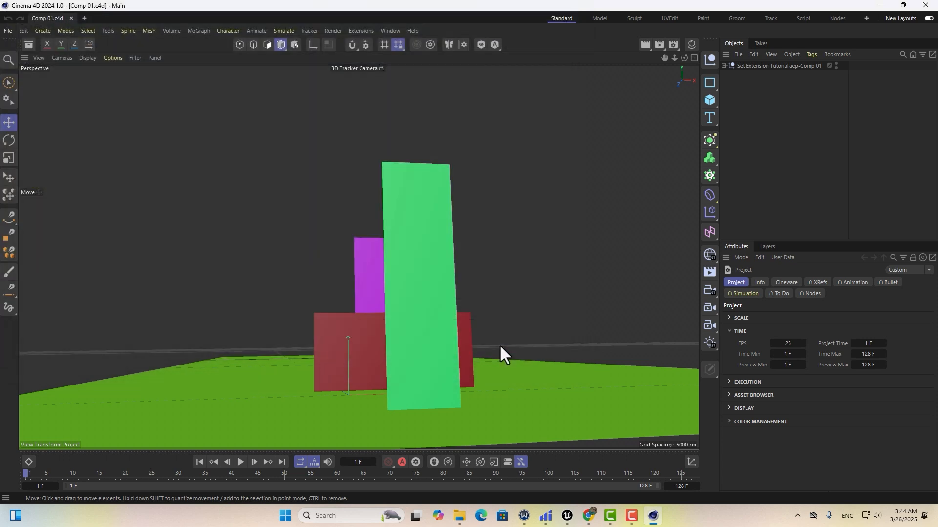
Close Cinema 4D and check Unreal's ray tracing options in Project Settings by searching 'raytra'.
{"action": "left_click", "coordinate": [924, 6]}
{"action": "left_click", "coordinate": [578, 516]}
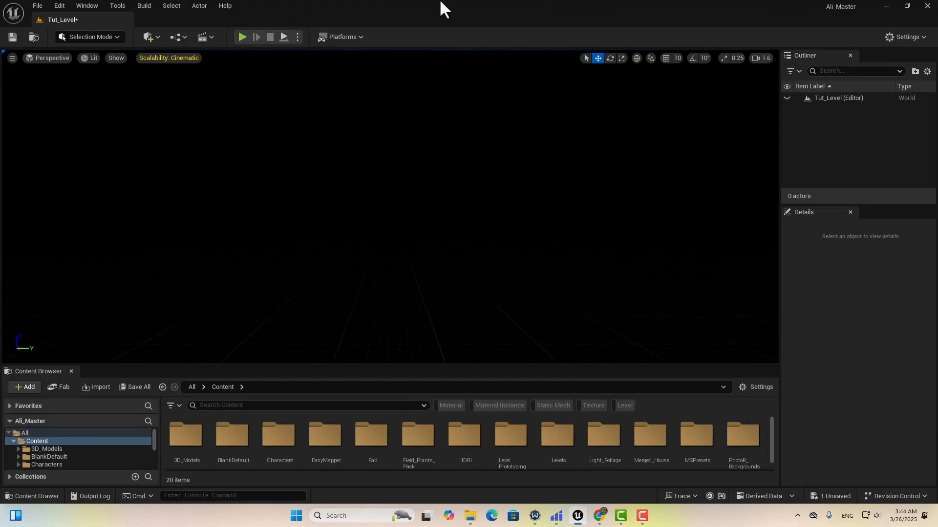
{"action": "left_click", "coordinate": [913, 36]}
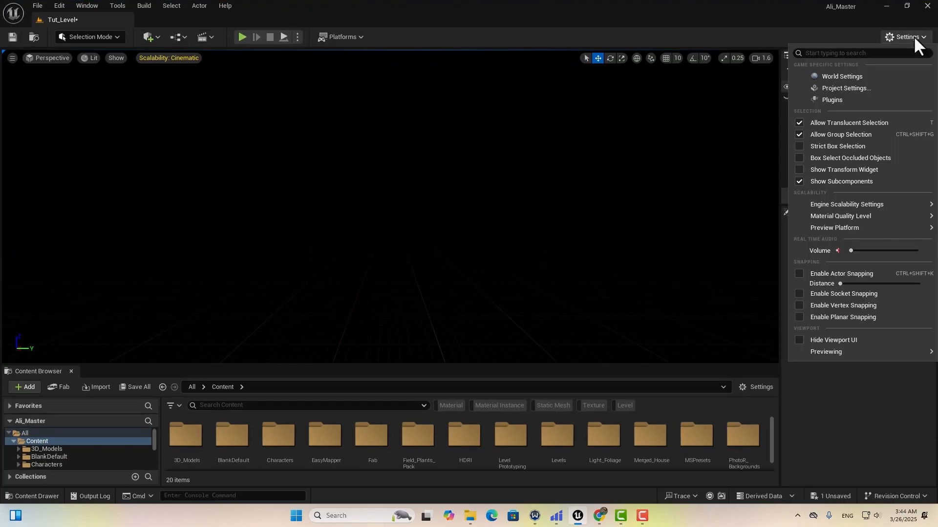
{"action": "left_click", "coordinate": [831, 88]}
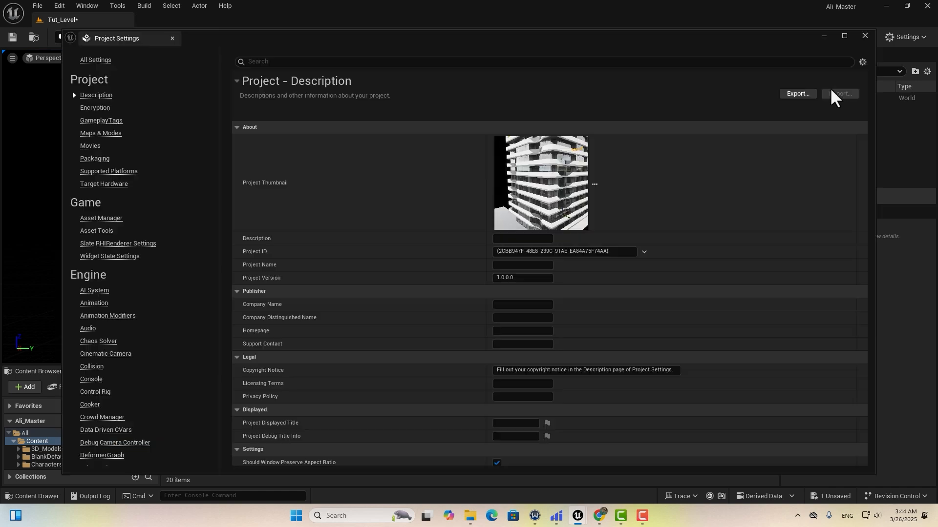
{"action": "type", "text": "raytra"}
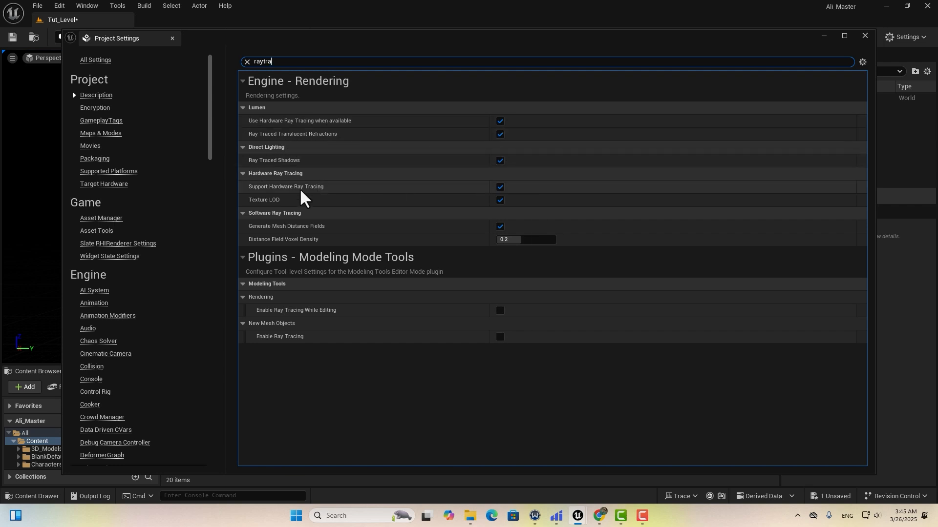
{"action": "left_click", "coordinate": [865, 36]}
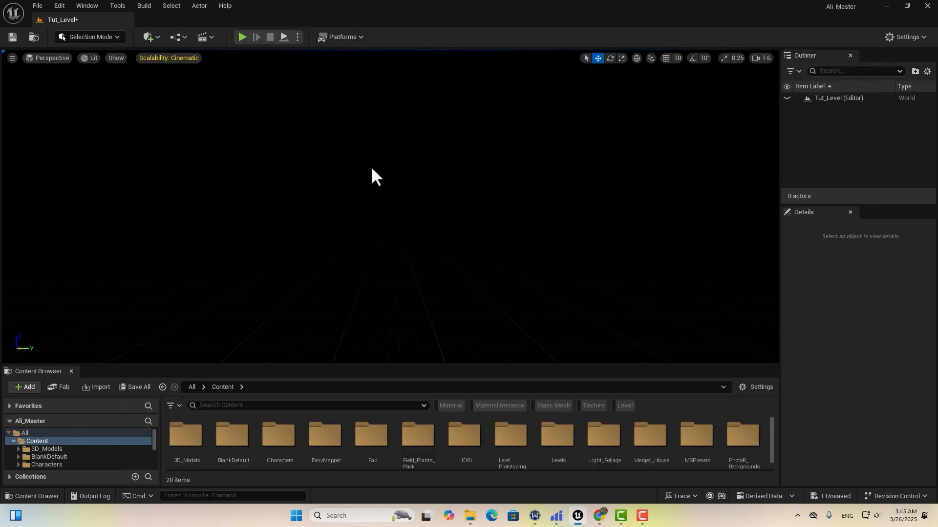
Add a Sky Light actor to the level from the Lights category.
{"action": "left_click", "coordinate": [150, 37]}
{"action": "mouse_move", "coordinate": [203, 161]}
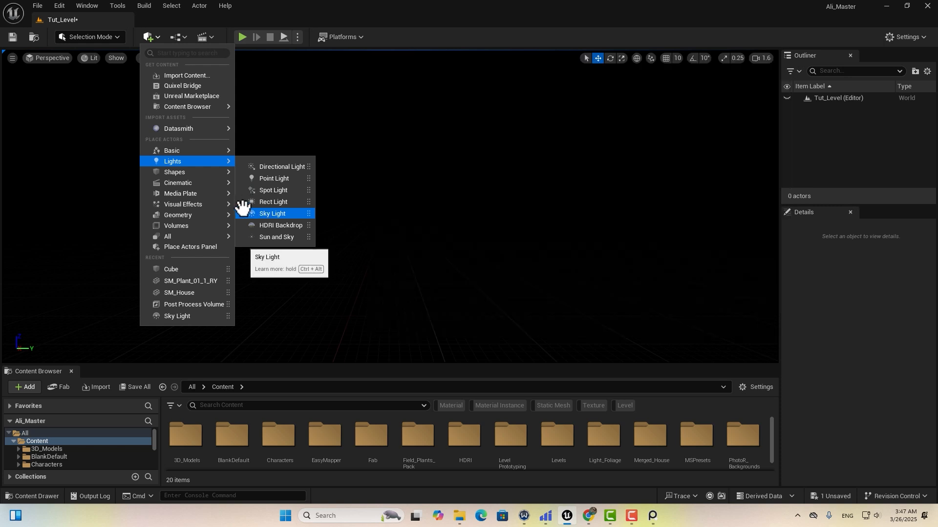
{"action": "left_click", "coordinate": [270, 214]}
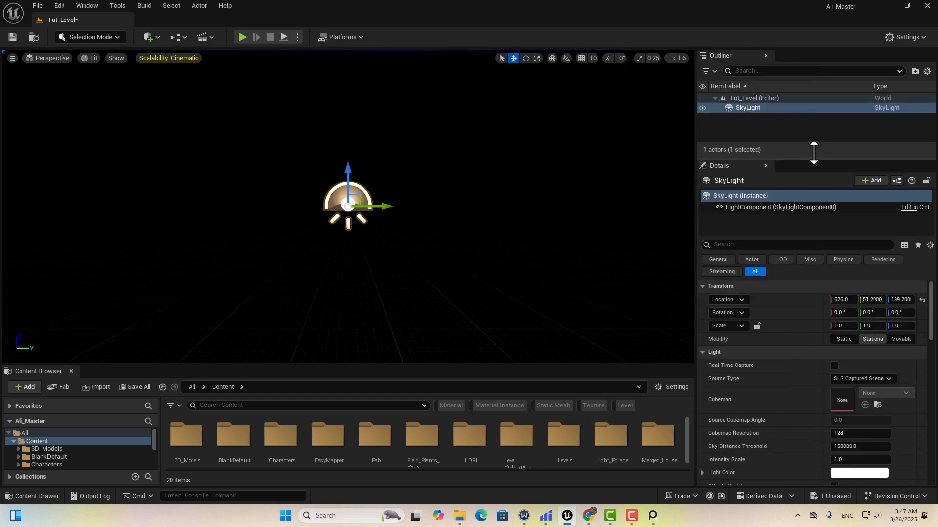
Enlarge the Details and Content Browser panels and open the HDRI folder.
{"action": "left_click_drag", "start_coordinate": [814, 152], "coordinate": [815, 132]}
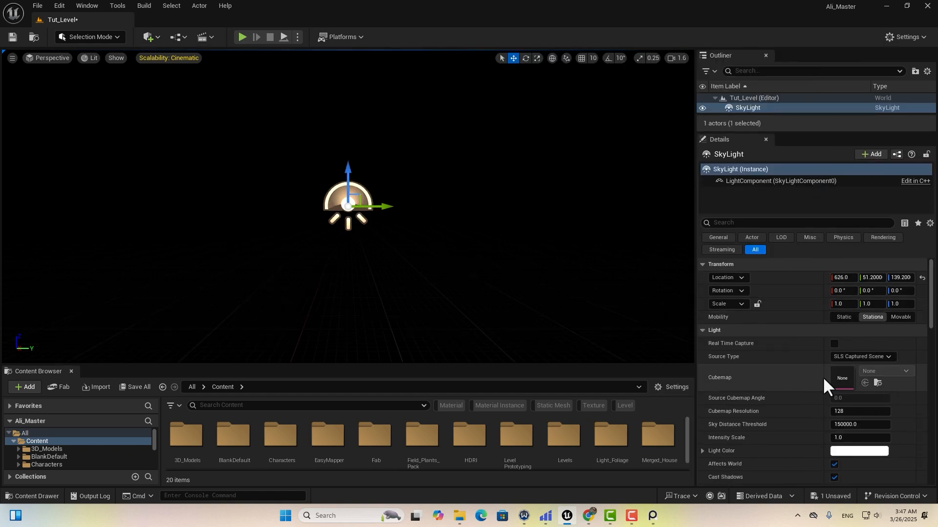
{"action": "left_click_drag", "start_coordinate": [512, 364], "coordinate": [508, 283]}
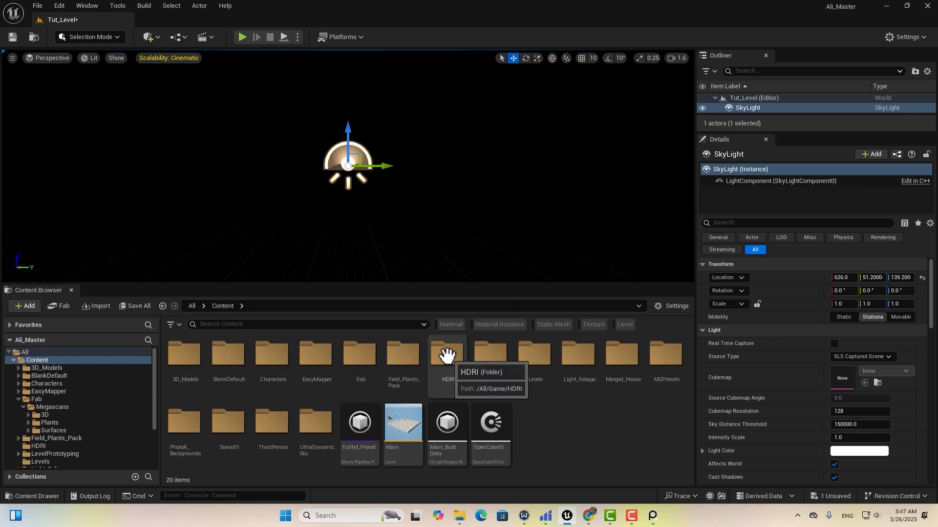
{"action": "double_click", "coordinate": [445, 329]}
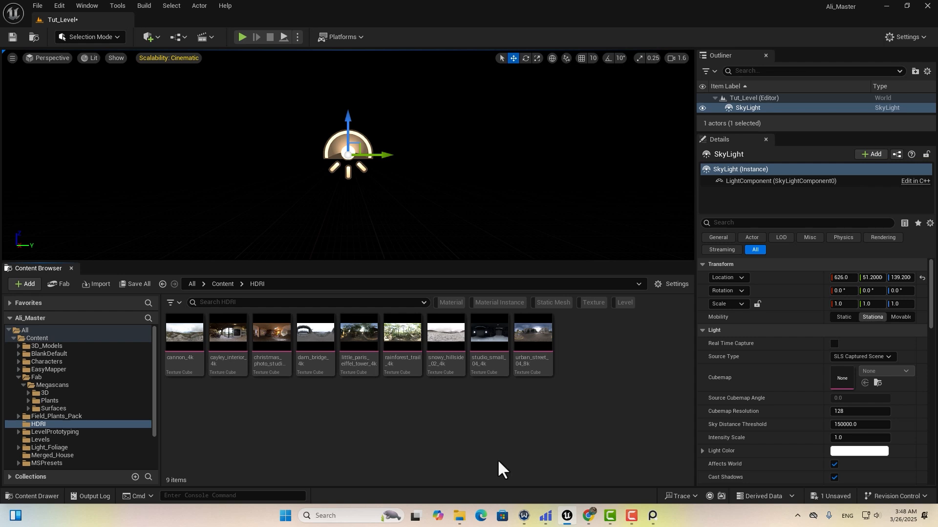
Browse polyhaven.com to the HDRI collection filtered to Nature > Skies.
{"action": "left_click", "coordinate": [588, 516]}
{"action": "left_click", "coordinate": [127, 32]}
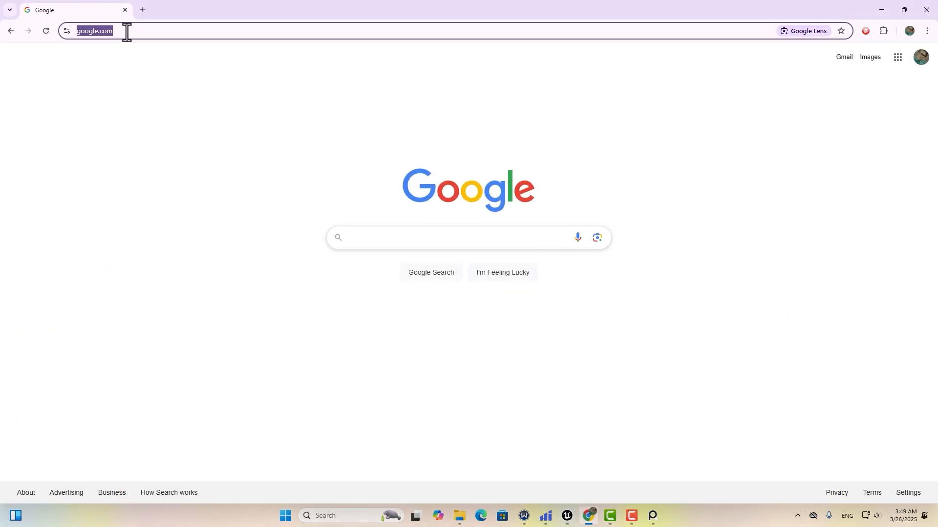
{"action": "type", "text": "po"}
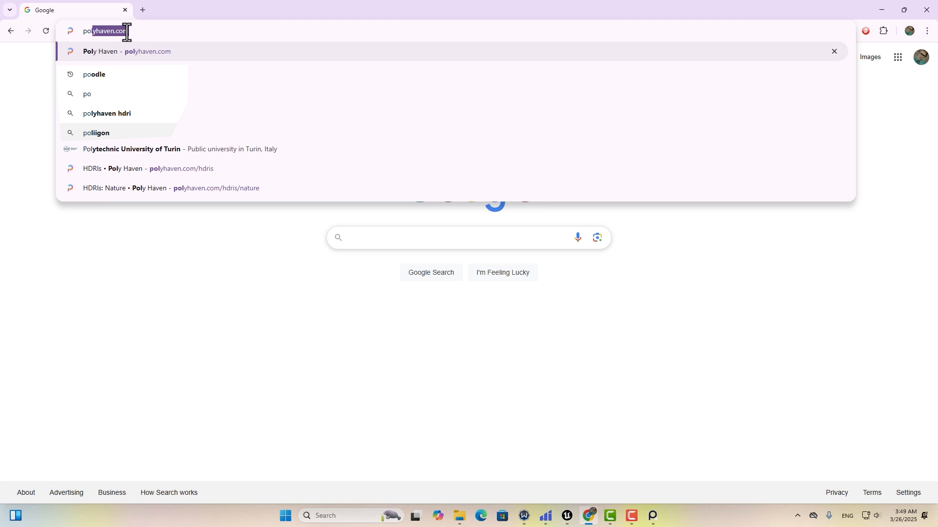
{"action": "type", "text": "lyhaven.com"}
{"action": "key", "text": "Return"}
{"action": "mouse_move", "coordinate": [628, 63]}
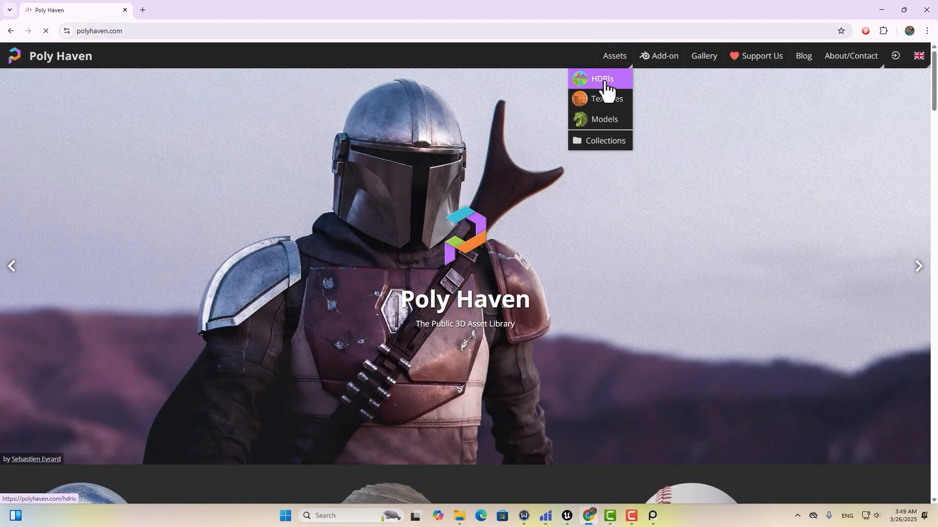
{"action": "left_click", "coordinate": [605, 82]}
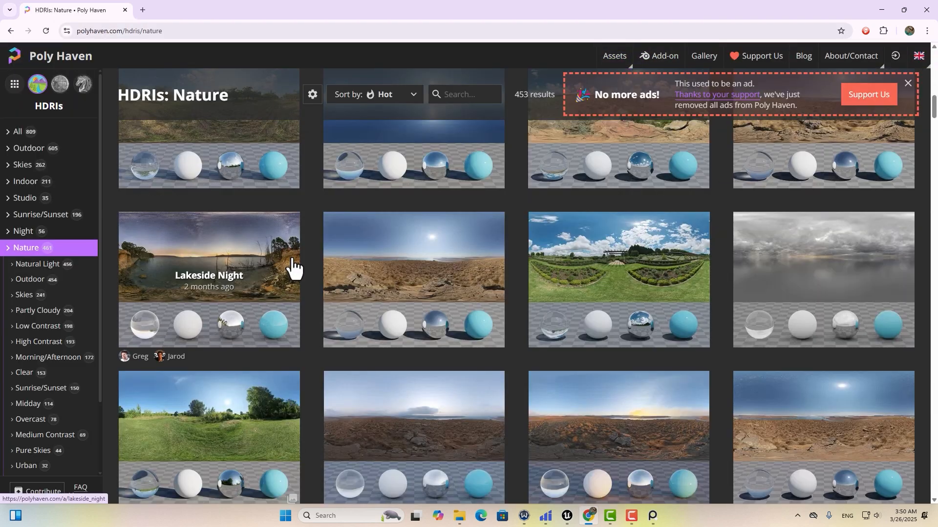
{"action": "scroll", "coordinate": [293, 267], "scroll_direction": "up", "scroll_amount": 3}
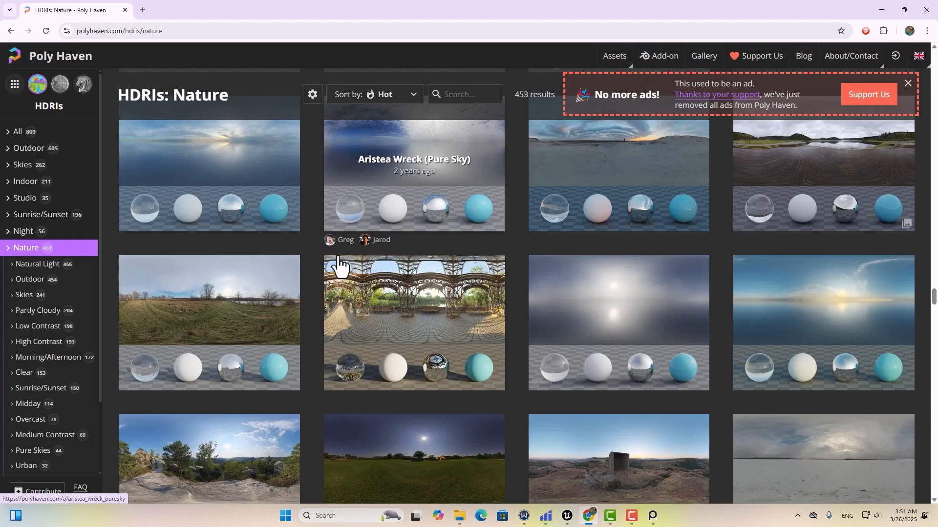
{"action": "left_click", "coordinate": [25, 295]}
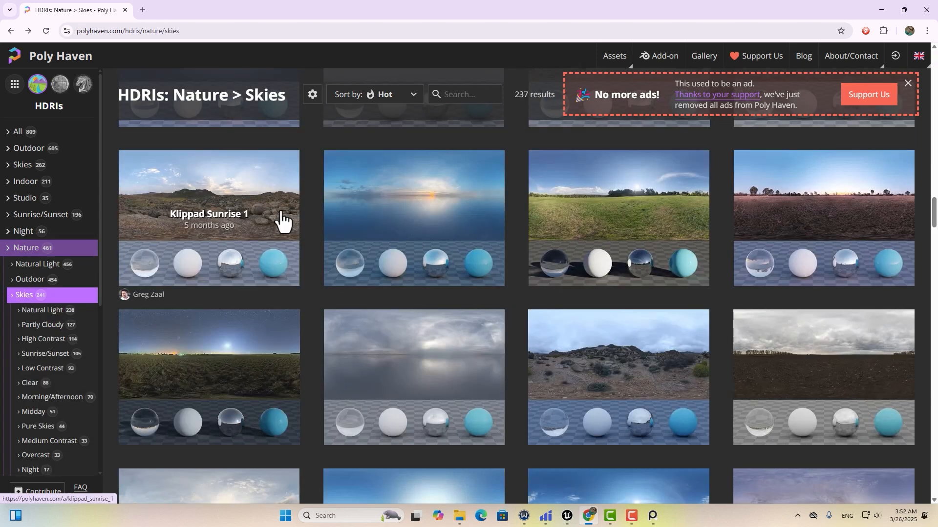
Download the Overcast Soil 4K HDRI and drag the .hdr file into the Unreal HDRI folder.
{"action": "scroll", "coordinate": [283, 222], "scroll_direction": "down", "scroll_amount": 3}
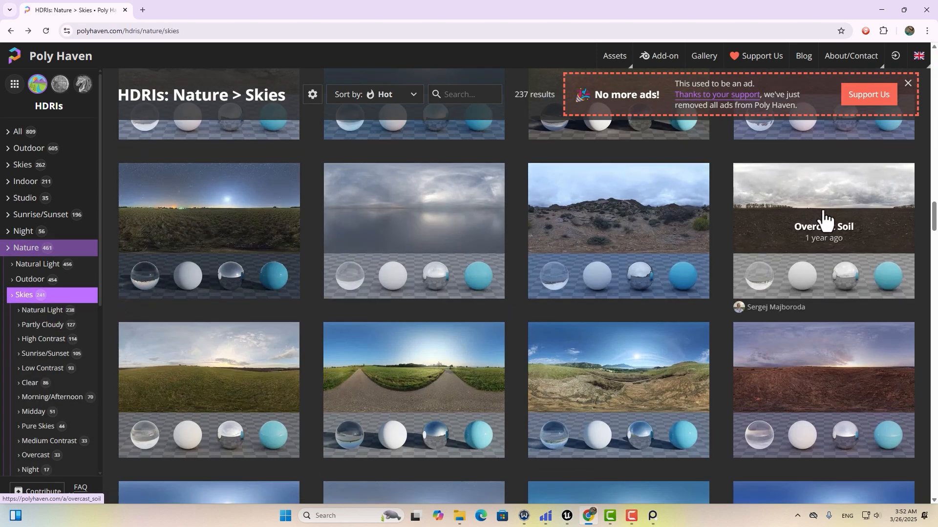
{"action": "left_click", "coordinate": [825, 201]}
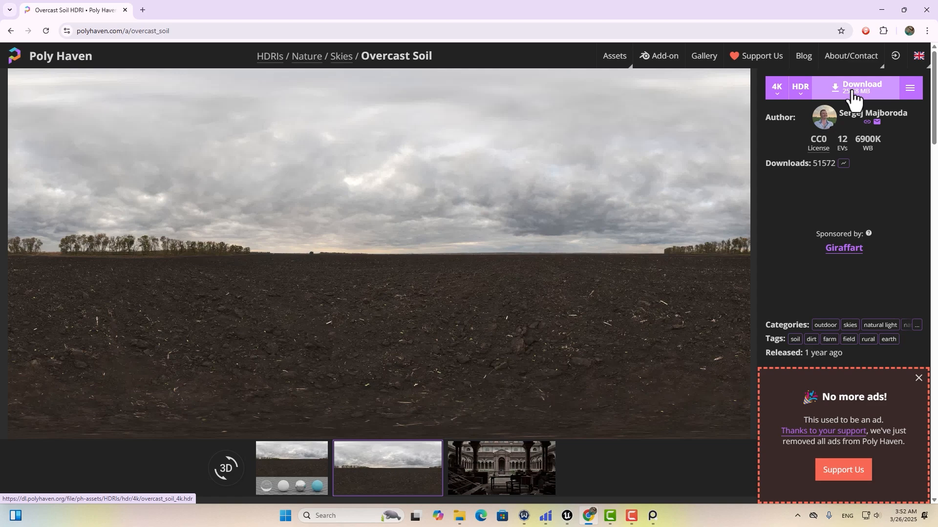
{"action": "left_click", "coordinate": [852, 98]}
{"action": "left_click", "coordinate": [467, 299]}
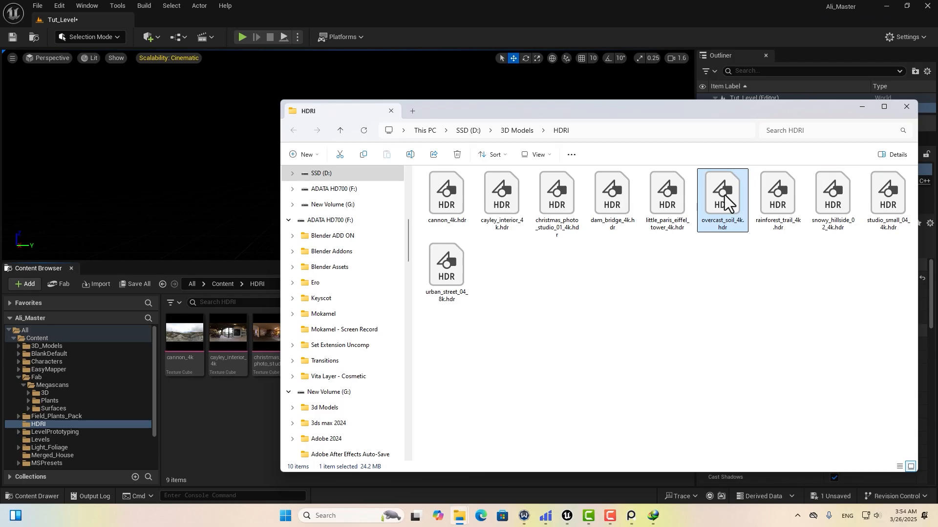
{"action": "left_click_drag", "start_coordinate": [726, 203], "coordinate": [234, 431]}
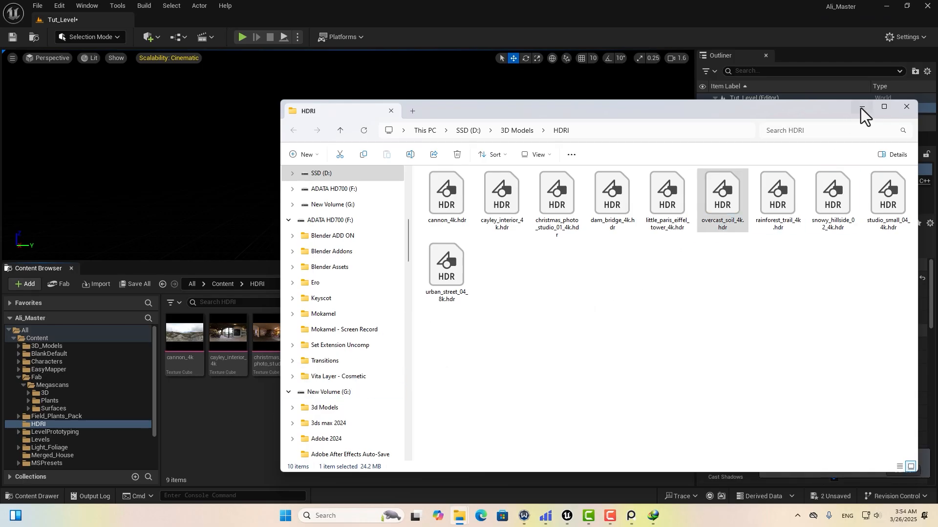
Set the SkyLight Source Type to SLS Specified Cubemap and assign overcast_soil_4k as its cubemap.
{"action": "left_click", "coordinate": [860, 108]}
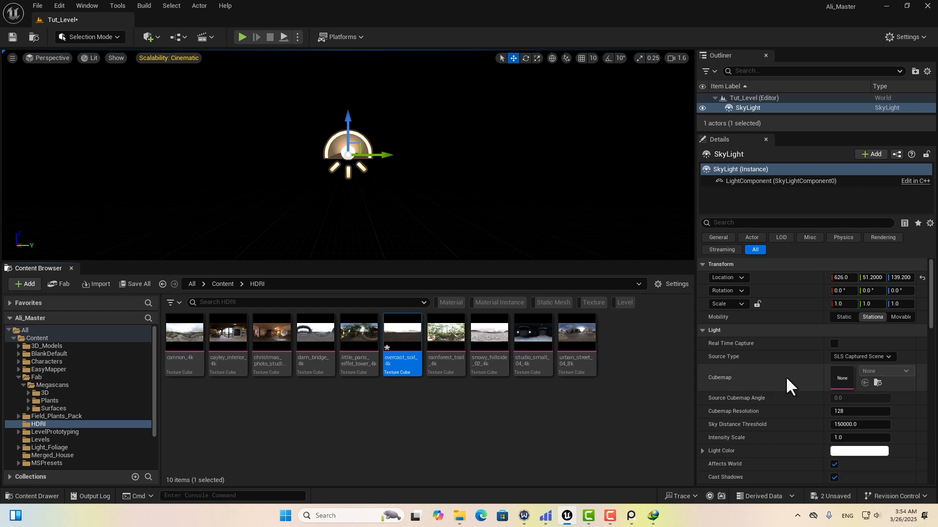
{"action": "left_click", "coordinate": [857, 356]}
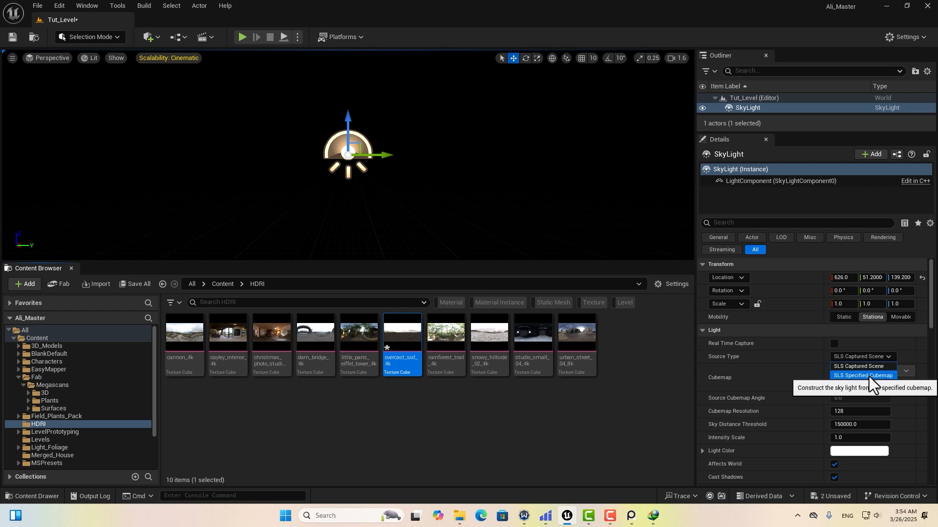
{"action": "left_click", "coordinate": [867, 376]}
{"action": "left_click_drag", "start_coordinate": [402, 341], "coordinate": [839, 379]}
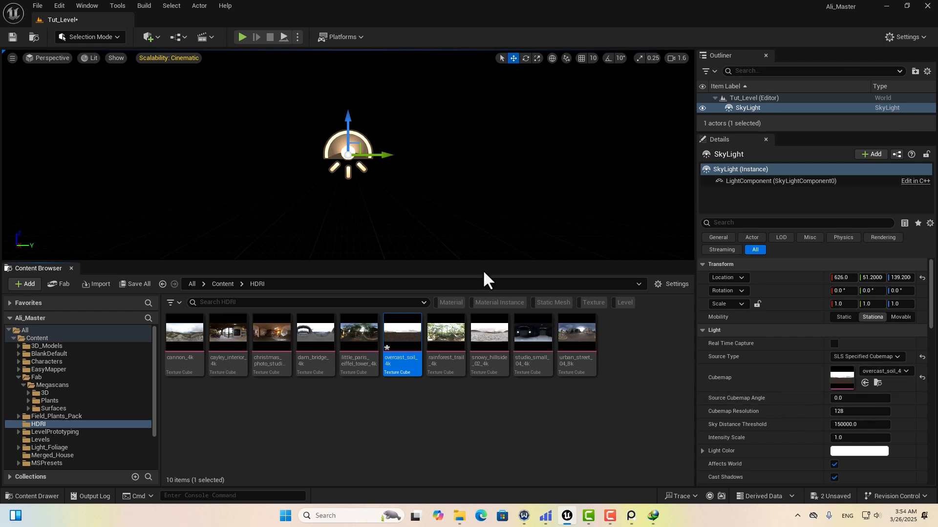
{"action": "left_click_drag", "start_coordinate": [482, 270], "coordinate": [483, 346]}
Create a landscape with 255×255-quad sections in Landscape Mode.
{"action": "left_click", "coordinate": [98, 37]}
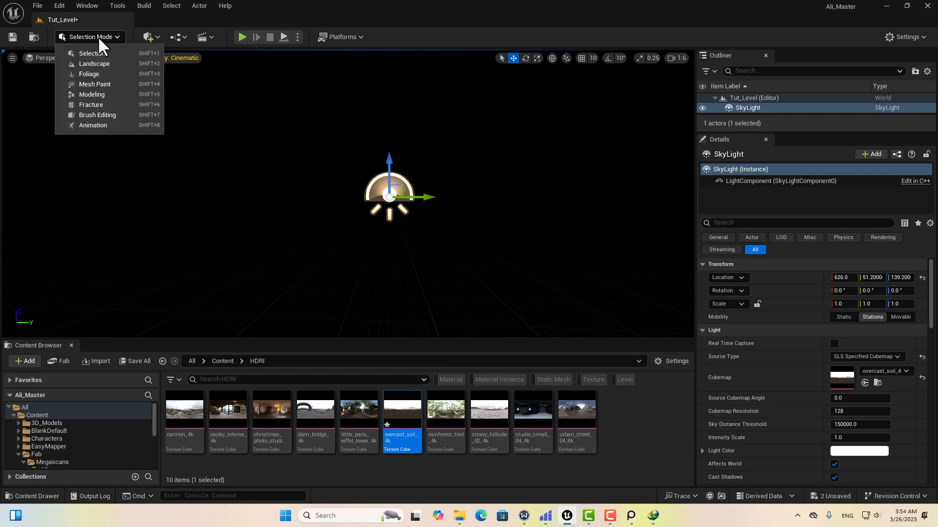
{"action": "left_click", "coordinate": [98, 61]}
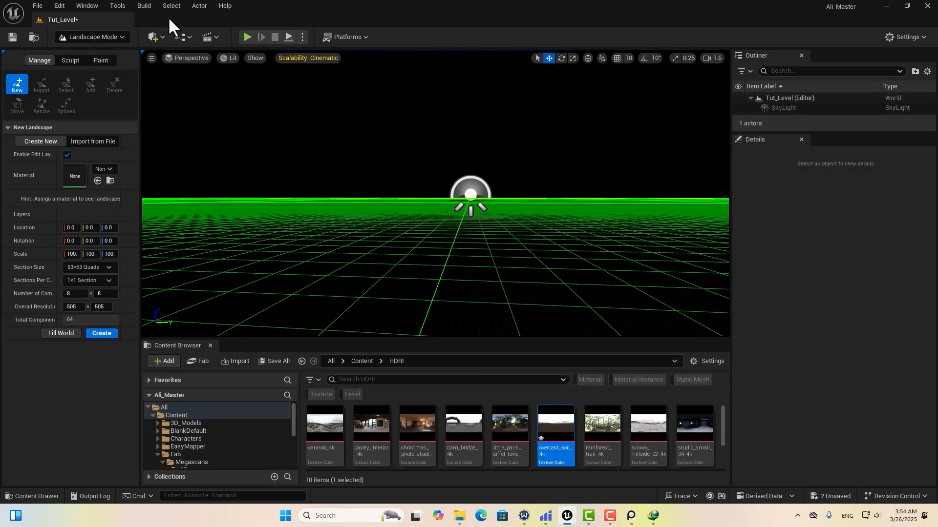
{"action": "left_click_drag", "start_coordinate": [140, 263], "coordinate": [310, 263]}
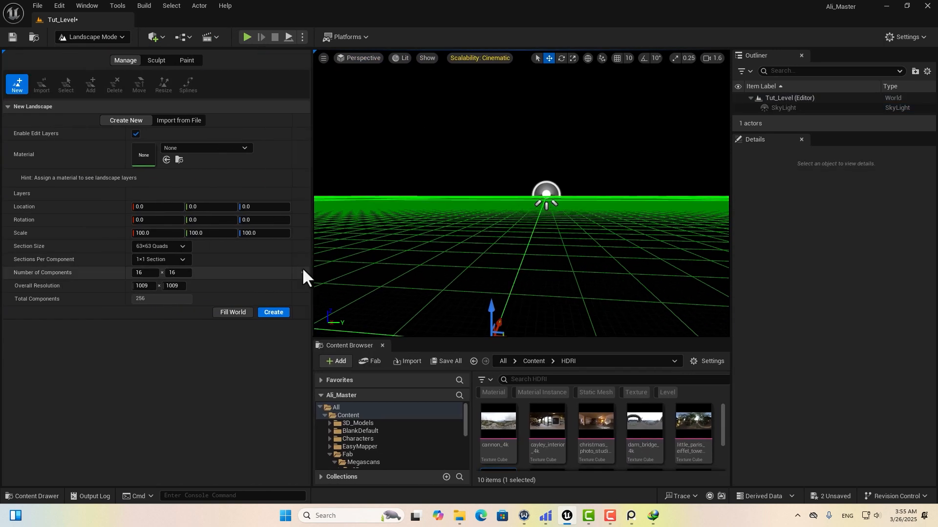
{"action": "left_click", "coordinate": [169, 246]}
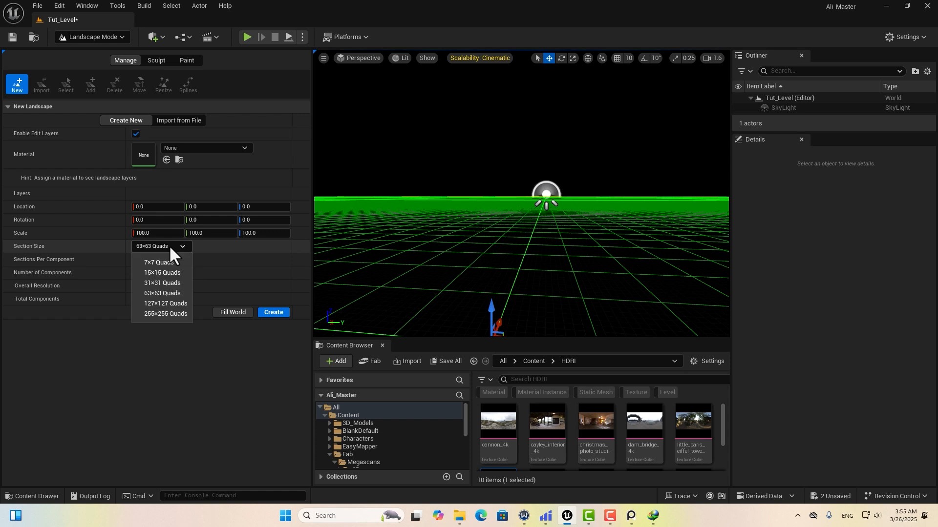
{"action": "left_click", "coordinate": [165, 313]}
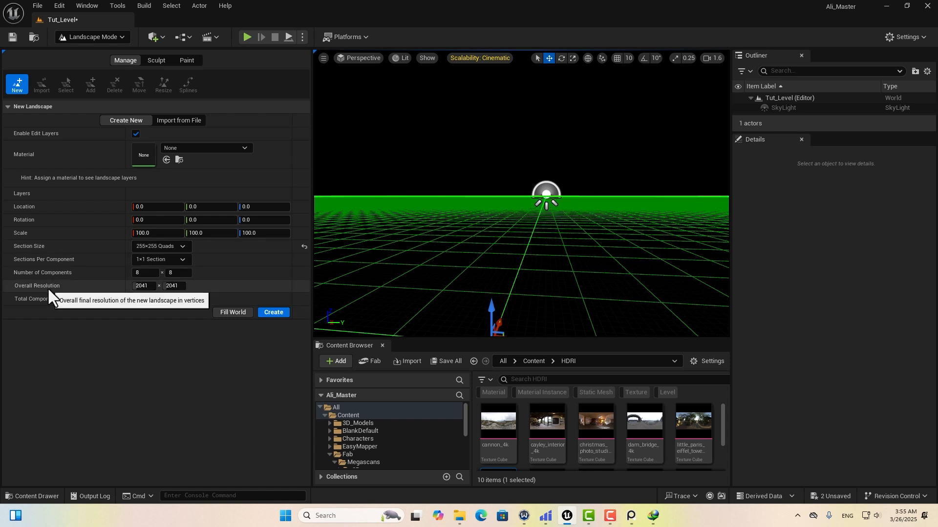
{"action": "left_click", "coordinate": [273, 312]}
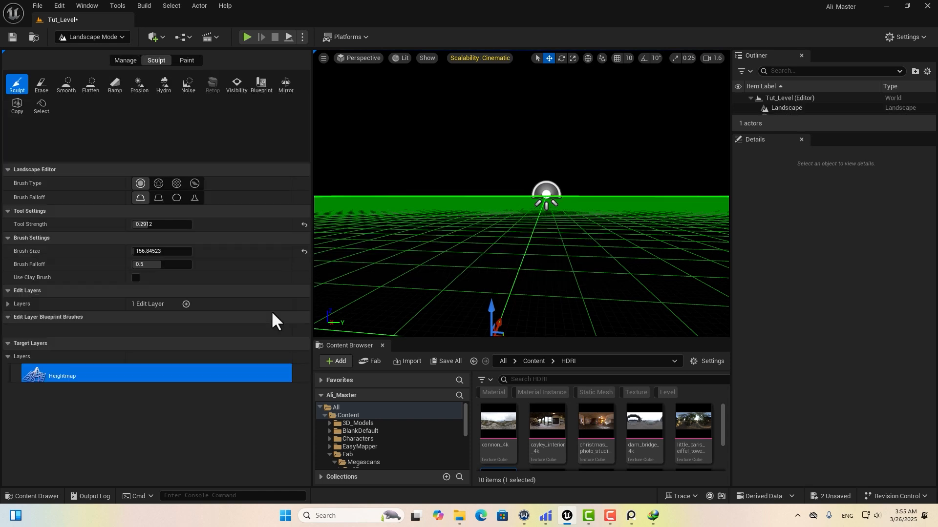
Return to Selection Mode and toggle the SkyLight's visibility to compare the lighting.
{"action": "left_click", "coordinate": [100, 37]}
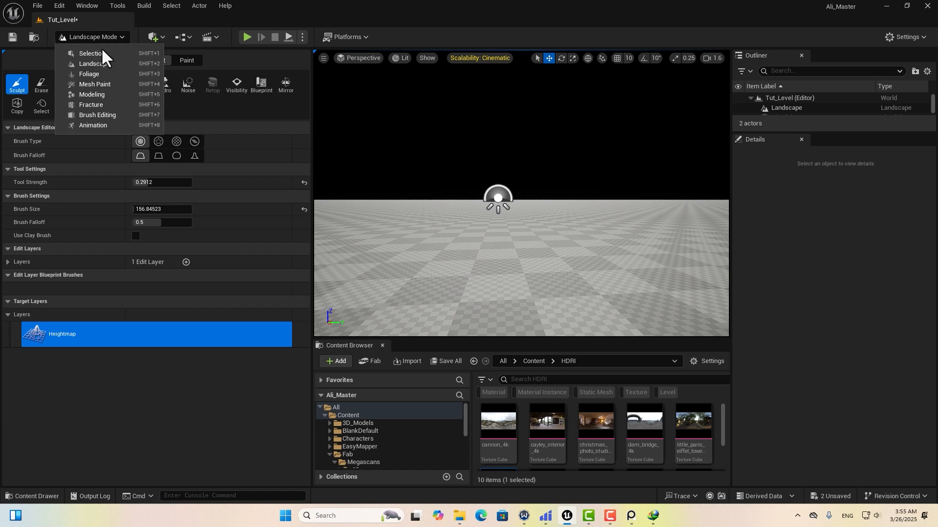
{"action": "left_click", "coordinate": [103, 54]}
{"action": "left_click_drag", "start_coordinate": [391, 425], "coordinate": [317, 220]}
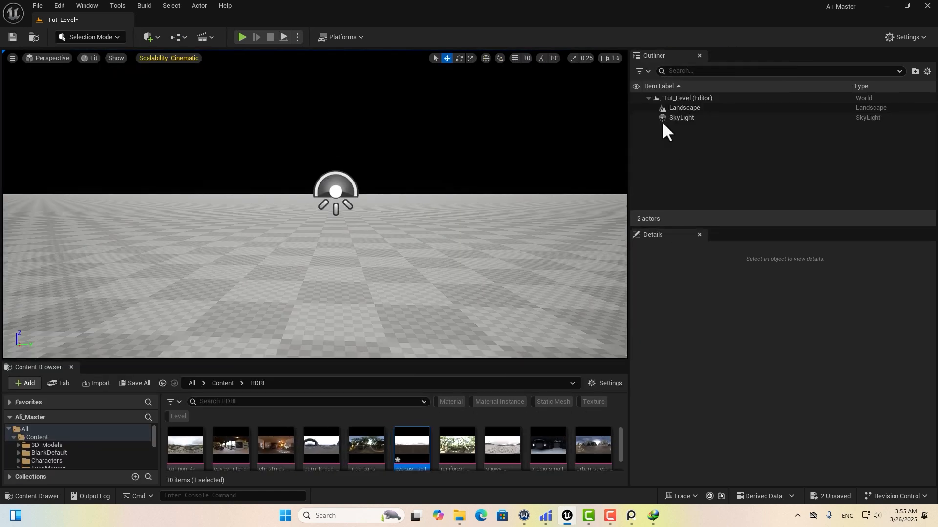
{"action": "left_click", "coordinate": [687, 117]}
{"action": "left_click", "coordinate": [635, 117]}
{"action": "left_click", "coordinate": [636, 118]}
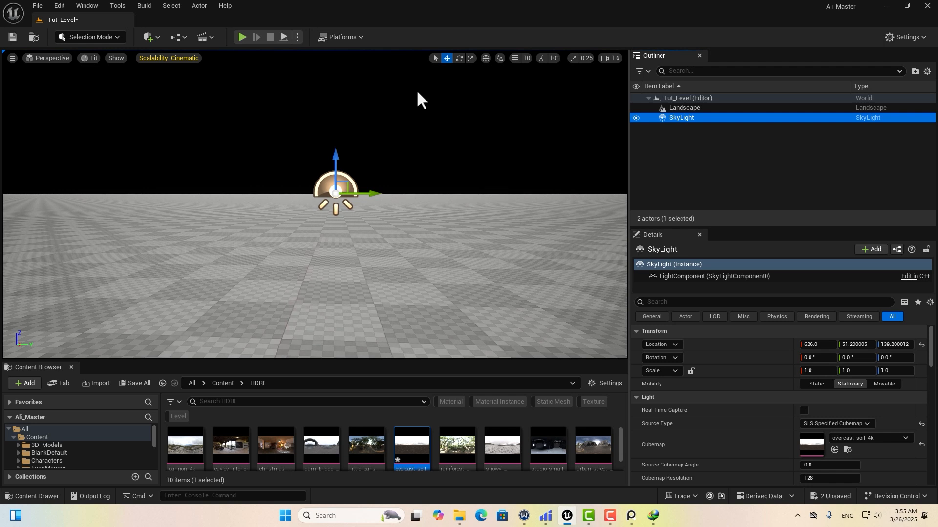
{"action": "right_click_drag", "start_coordinate": [394, 84], "coordinate": [406, 71]}
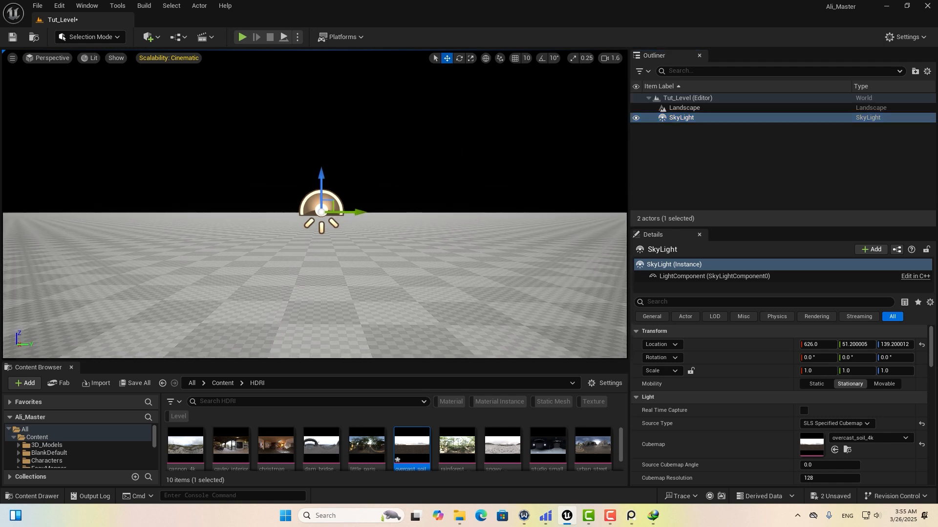
Switch the viewport to Path Tracing and enter r.PathTracing.VisibleLights in the console.
{"action": "left_click_drag", "start_coordinate": [309, 363], "coordinate": [308, 315]}
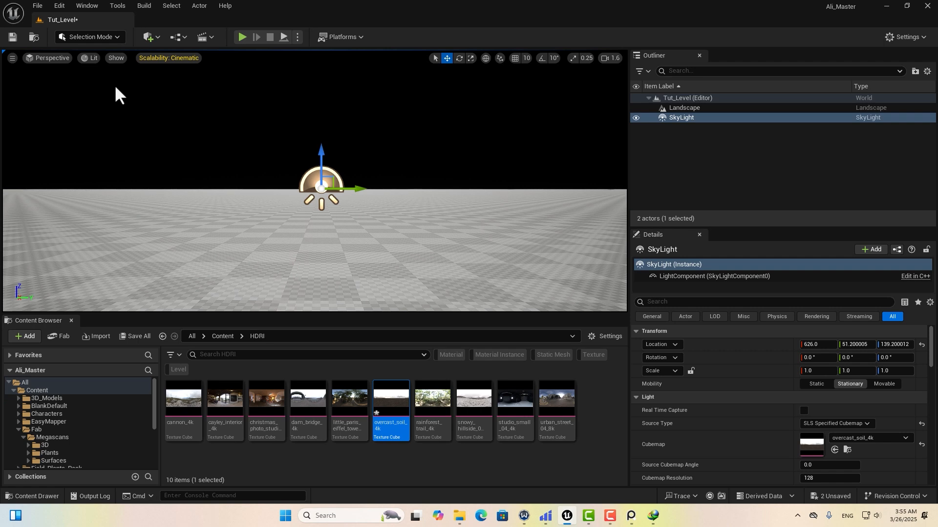
{"action": "left_click", "coordinate": [96, 57]}
{"action": "left_click", "coordinate": [122, 191]}
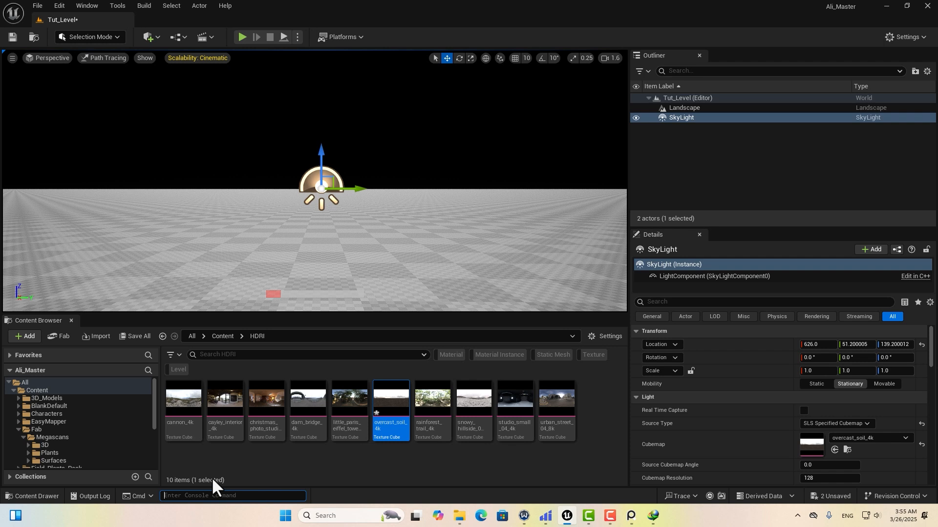
{"action": "type", "text": "r.path"}
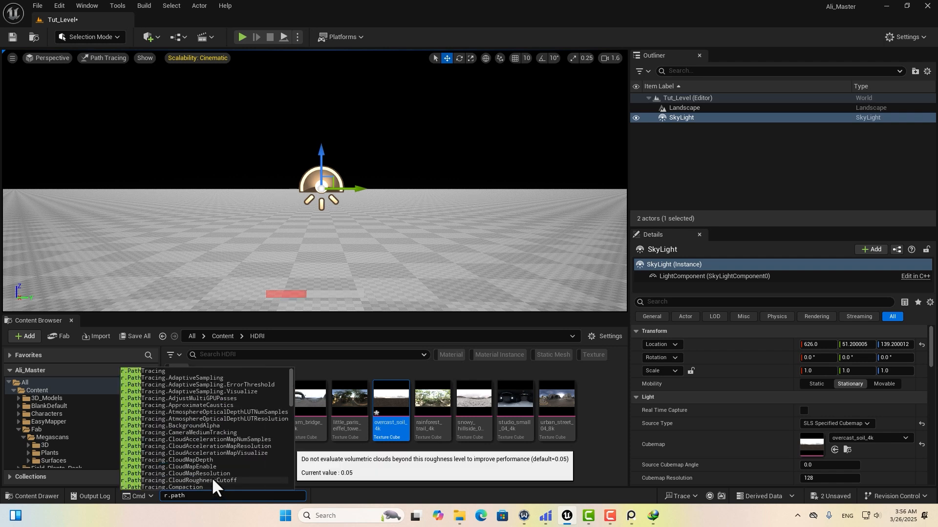
{"action": "type", "text": "tracing.visiblel"}
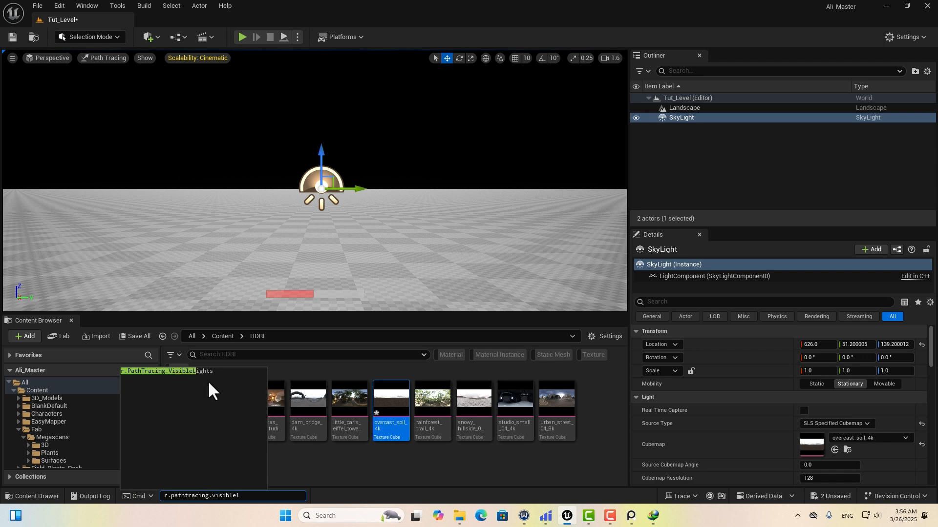
{"action": "left_click", "coordinate": [198, 370]}
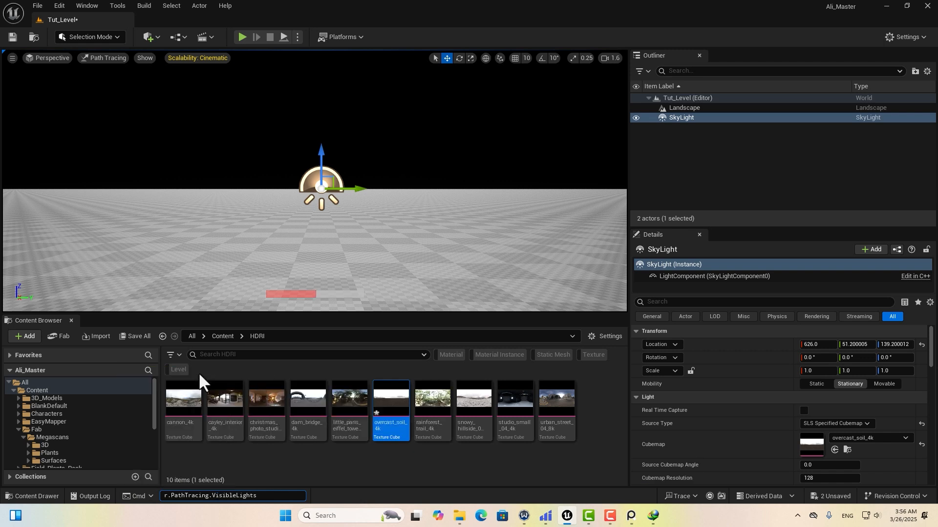
Run r.PathTracing.VisibleLights 2 and turn the view toward the tree line.
{"action": "type", "text": "2"}
{"action": "key", "text": "Return"}
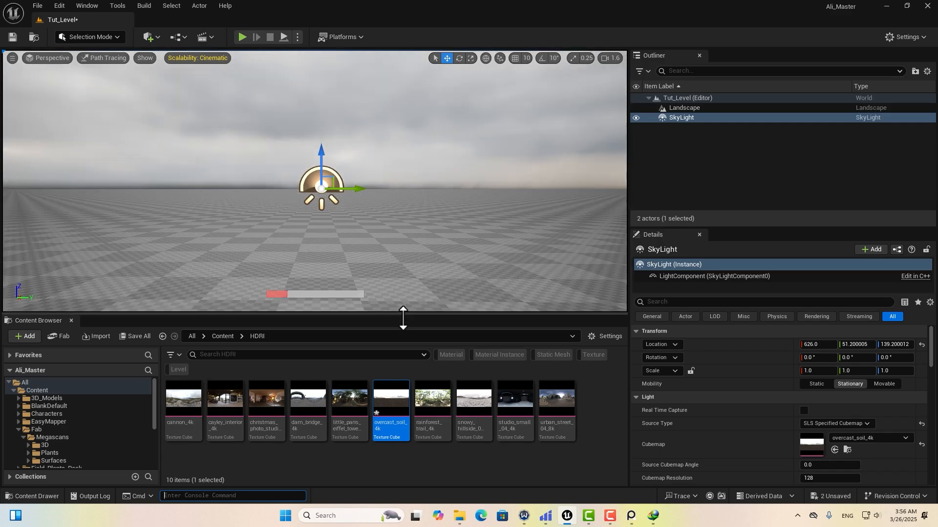
{"action": "left_click_drag", "start_coordinate": [403, 318], "coordinate": [405, 383]}
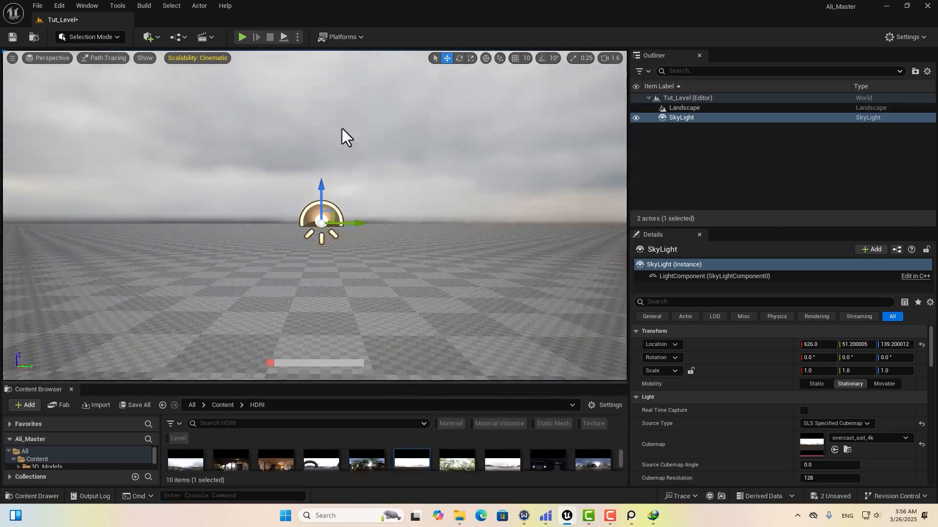
{"action": "mouse_move", "coordinate": [447, 180]}
{"action": "right_mouse_down"}
{"action": "mouse_move", "coordinate": [205, 210]}
{"action": "mouse_move", "coordinate": [108, 191]}
{"action": "right_mouse_up"}
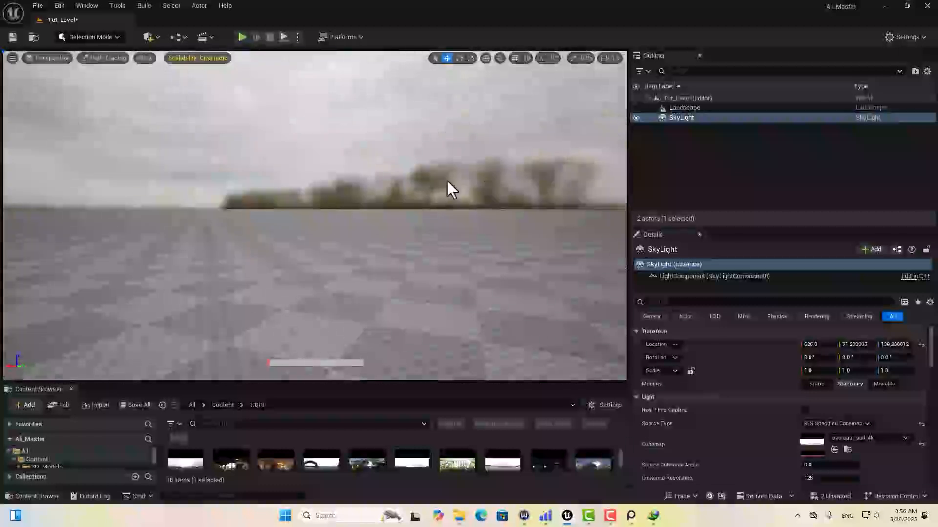
Set the SkyLight's Cubemap Resolution to 1024.
{"action": "left_click_drag", "start_coordinate": [689, 227], "coordinate": [688, 132]}
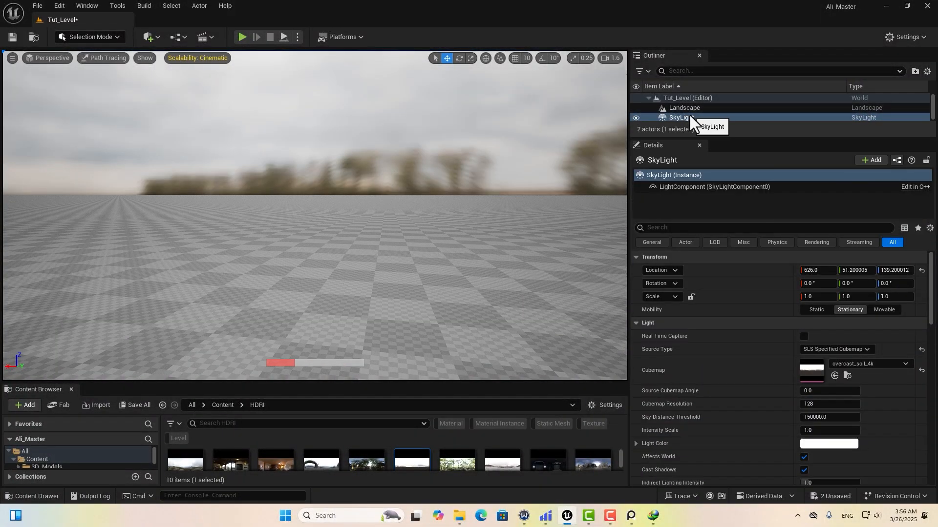
{"action": "left_click", "coordinate": [812, 404]}
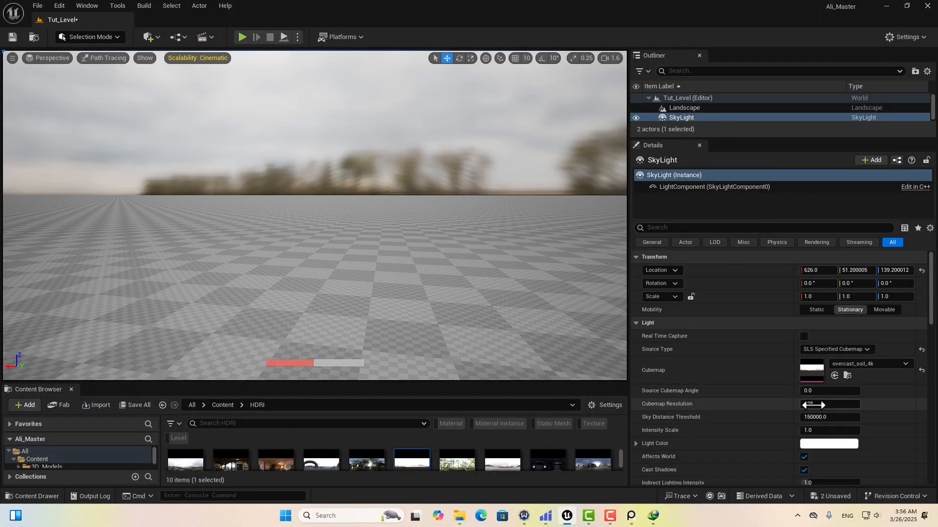
{"action": "type", "text": "1024"}
{"action": "key", "text": "Return"}
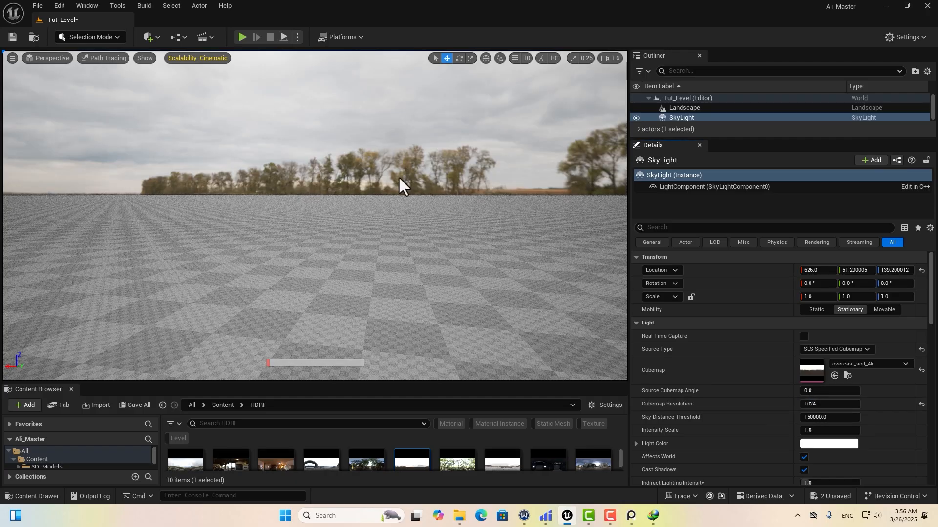
Switch the viewport view mode from Path Tracing back to Lit.
{"action": "right_click_drag", "start_coordinate": [410, 266], "coordinate": [219, 248]}
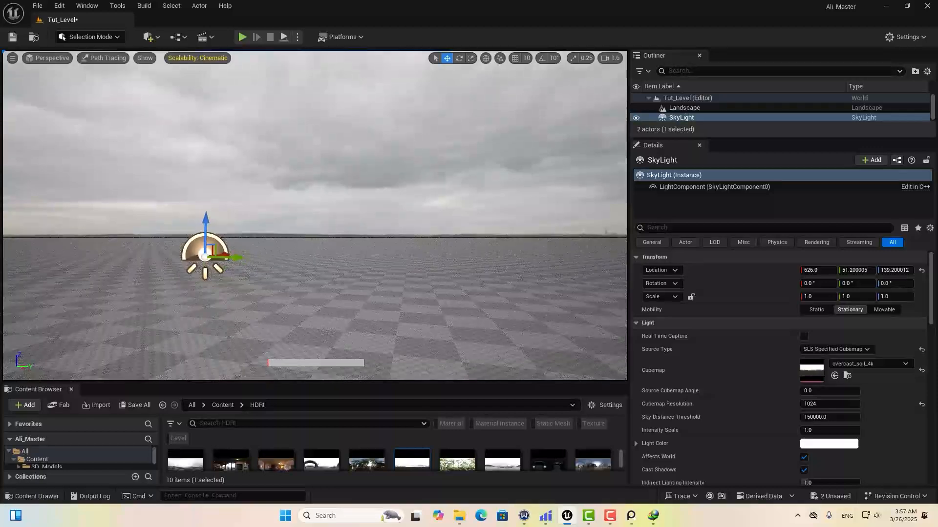
{"action": "right_click_drag", "start_coordinate": [428, 202], "coordinate": [481, 210]}
{"action": "left_click", "coordinate": [107, 59]}
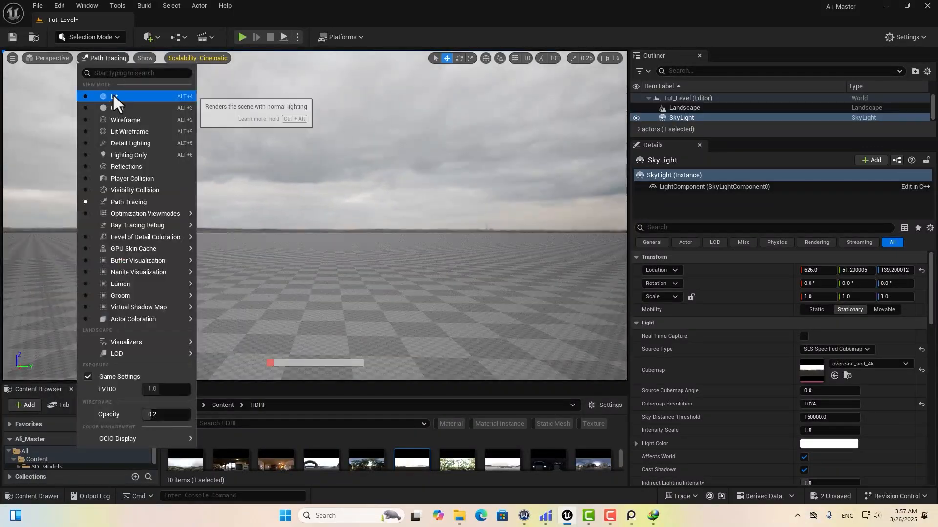
{"action": "left_click", "coordinate": [113, 94]}
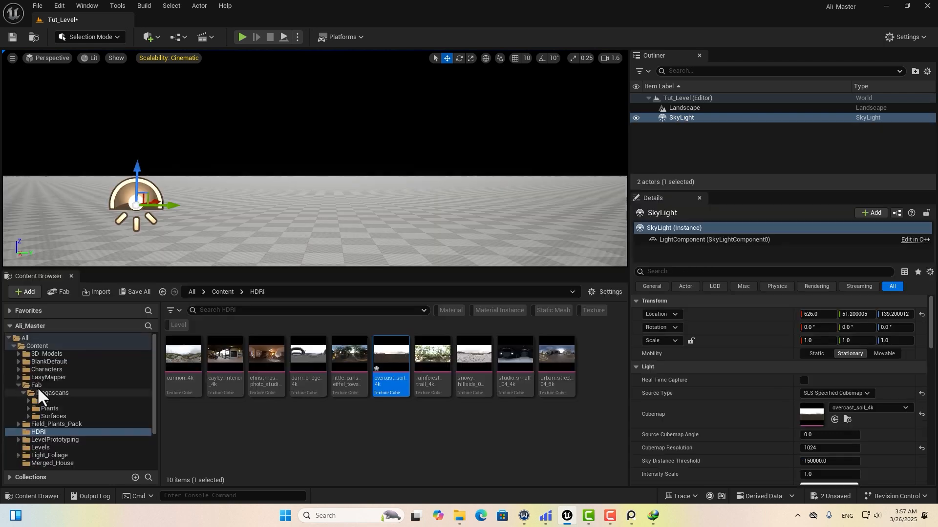
Datasmith-import Tracked_Scene.c4d from the C4D TO UE folder into the Content folder.
{"action": "left_click", "coordinate": [38, 346]}
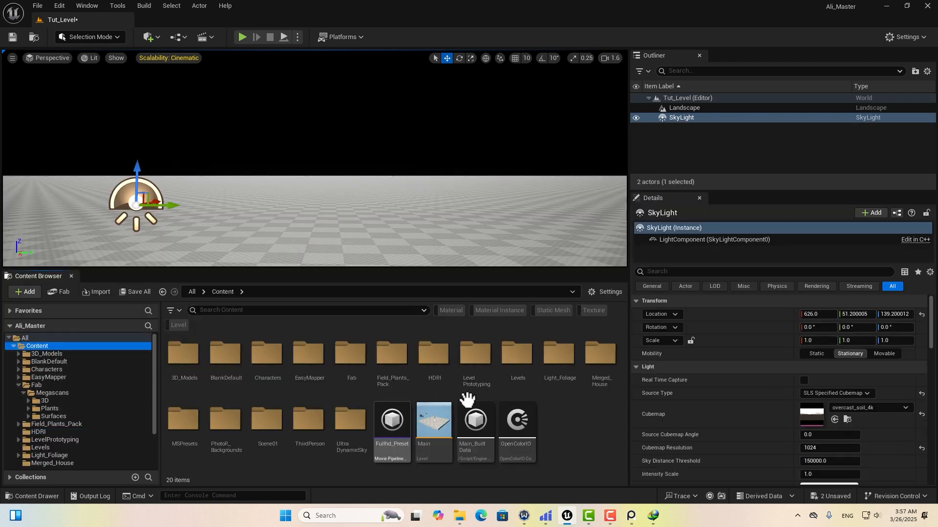
{"action": "left_click", "coordinate": [154, 36]}
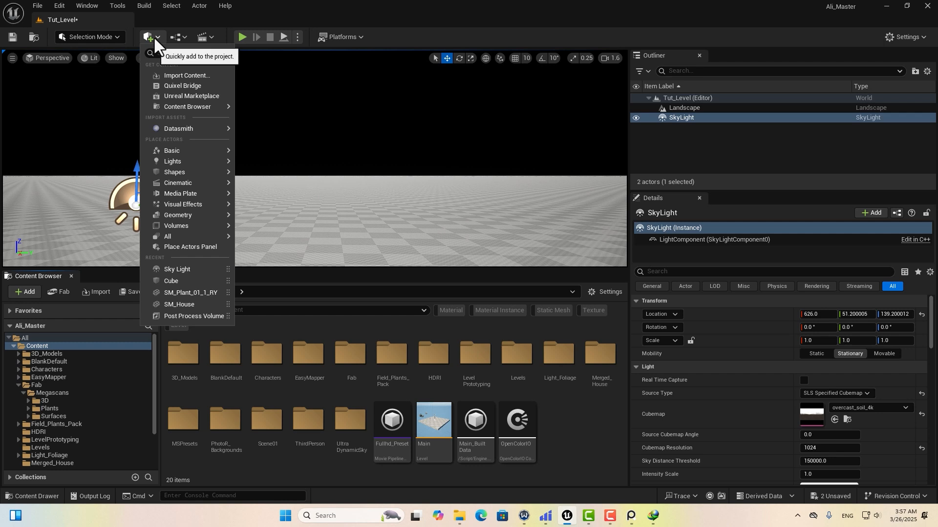
{"action": "mouse_move", "coordinate": [170, 128]}
{"action": "left_click", "coordinate": [285, 144]}
{"action": "double_click", "coordinate": [229, 107]}
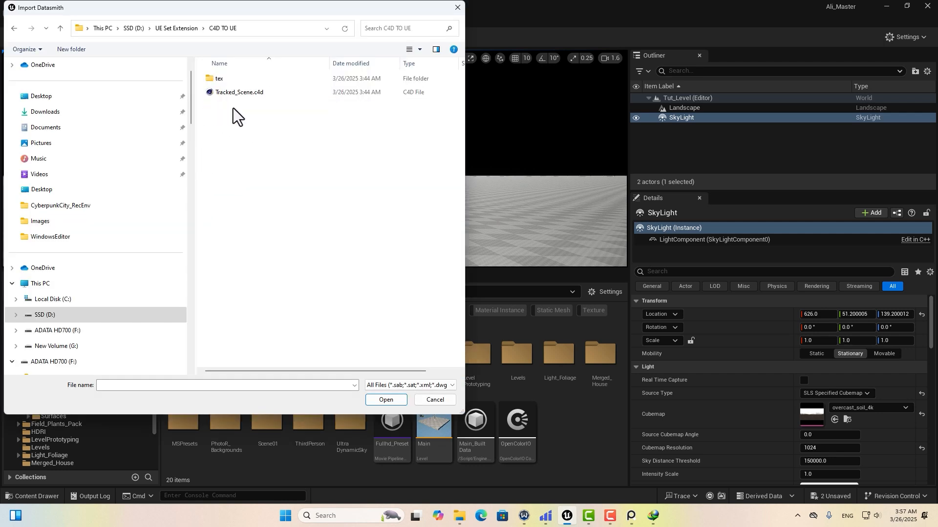
{"action": "left_click", "coordinate": [232, 96]}
{"action": "left_click", "coordinate": [386, 399]}
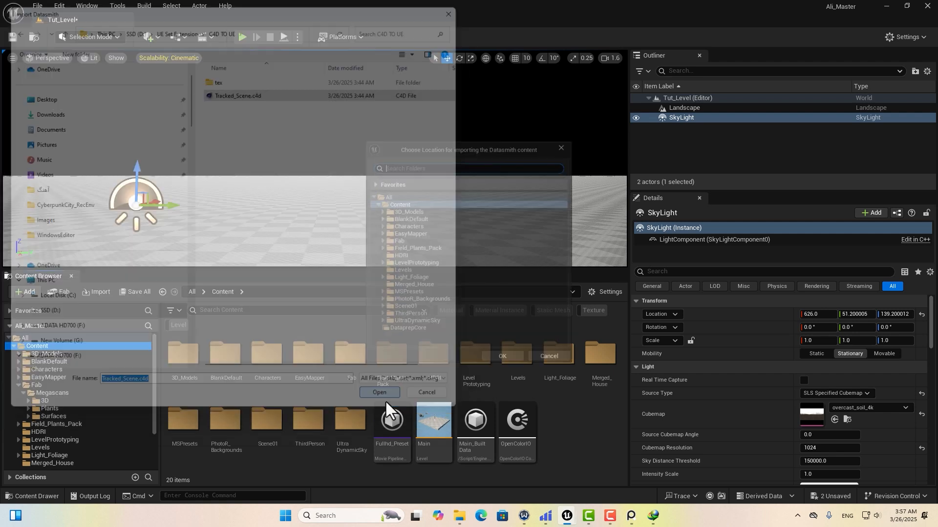
{"action": "left_click", "coordinate": [507, 364]}
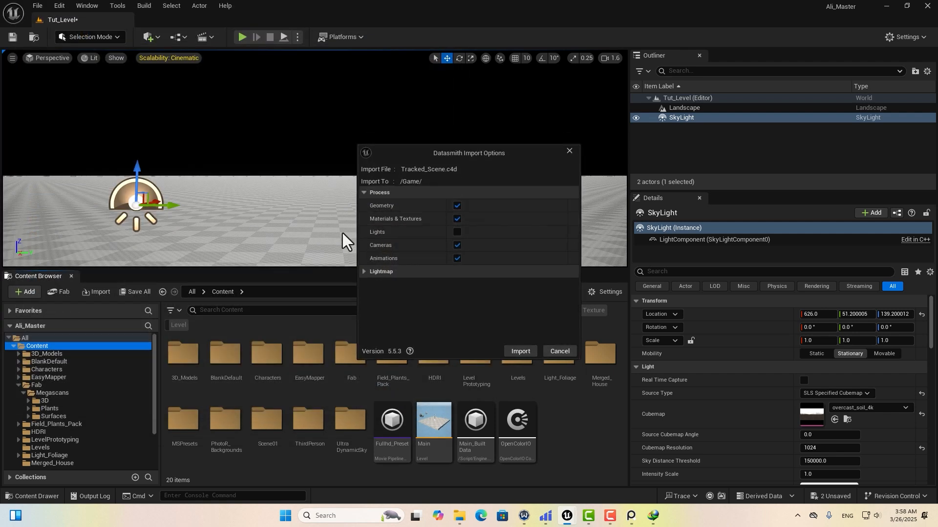
{"action": "left_click", "coordinate": [508, 352]}
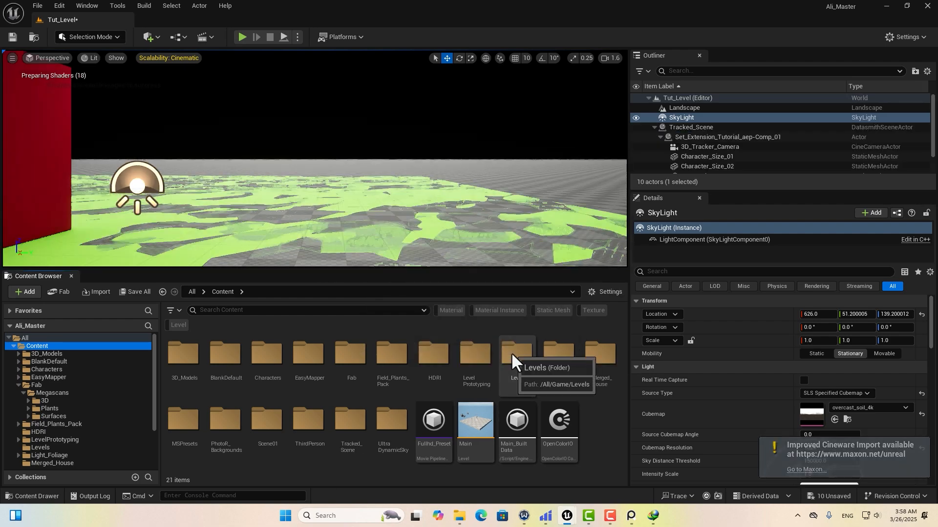
Enlarge the viewport and select the imported Tracked_Scene actor.
{"action": "left_click_drag", "start_coordinate": [429, 269], "coordinate": [429, 458]}
{"action": "left_click_drag", "start_coordinate": [429, 458], "coordinate": [429, 469]}
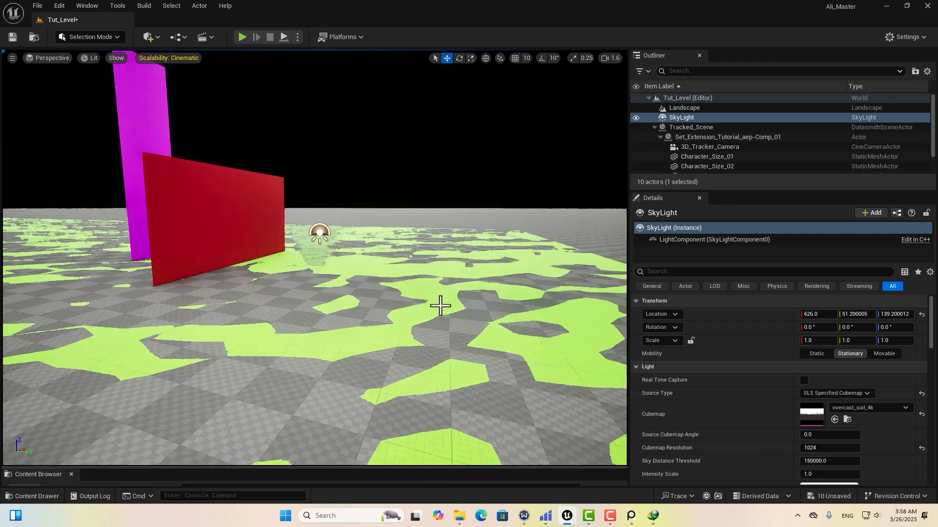
{"action": "scroll", "coordinate": [440, 306], "scroll_direction": "down", "scroll_amount": 5}
{"action": "right_click_drag", "start_coordinate": [470, 324], "coordinate": [435, 322]}
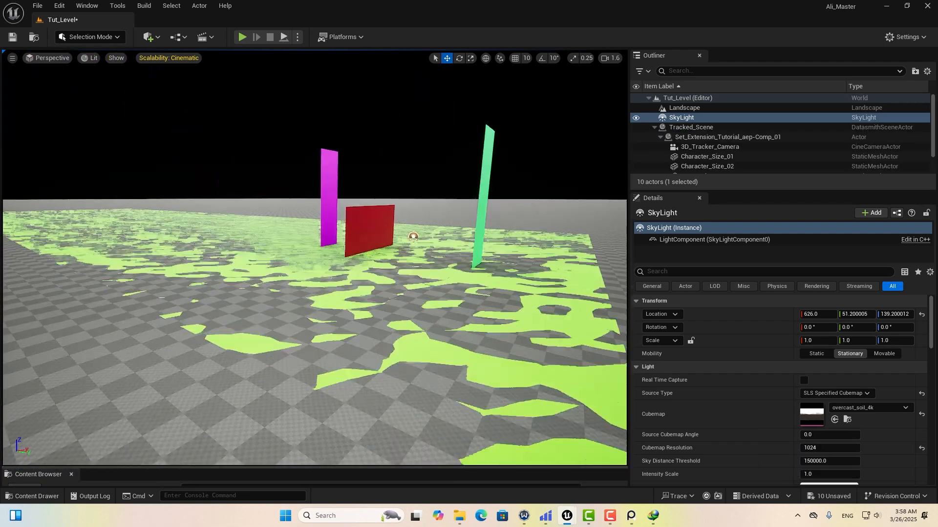
{"action": "middle_click_drag", "start_coordinate": [473, 268], "coordinate": [492, 249]}
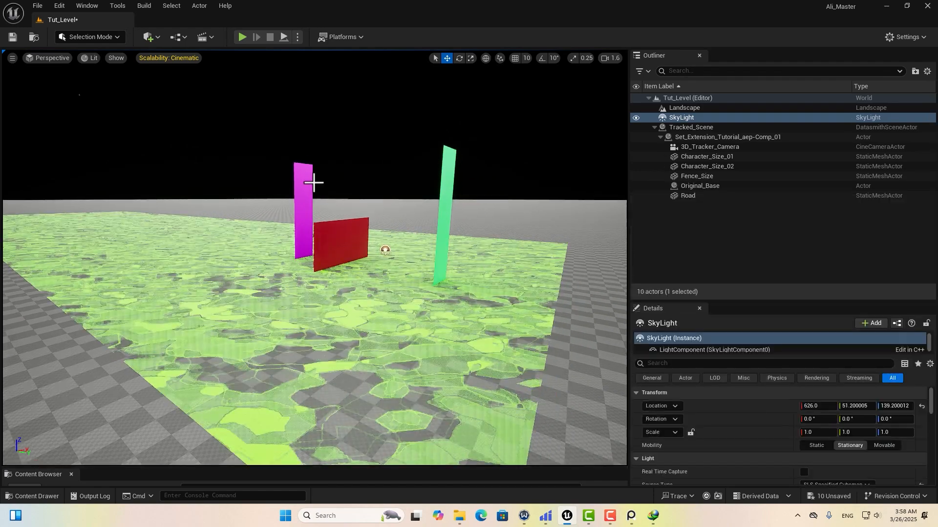
{"action": "left_click", "coordinate": [684, 127]}
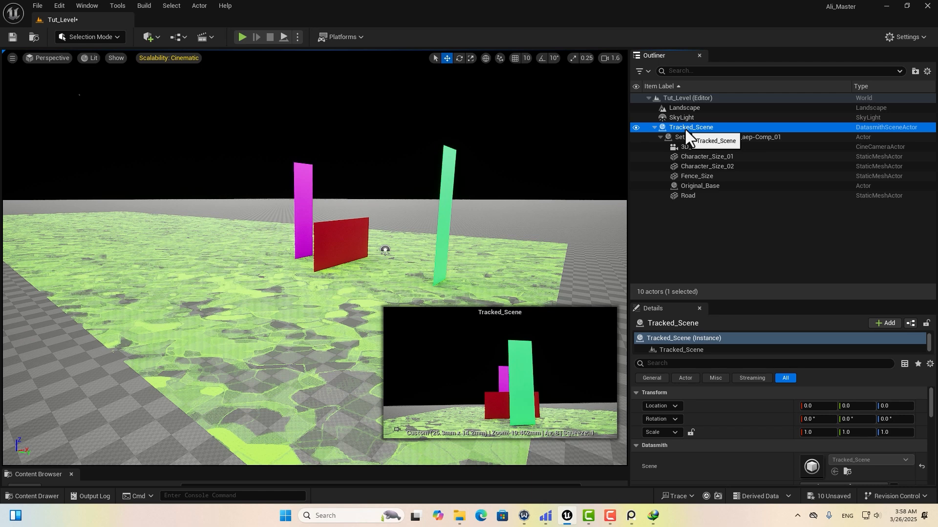
{"action": "mouse_move", "coordinate": [480, 213]}
{"action": "right_mouse_down"}
{"action": "mouse_move", "coordinate": [487, 232]}
{"action": "mouse_move", "coordinate": [480, 213]}
{"action": "right_mouse_up"}
Move Tracked_Scene vertically with the gizmo until it sits at about Z 0.9.
{"action": "key", "text": "s"}
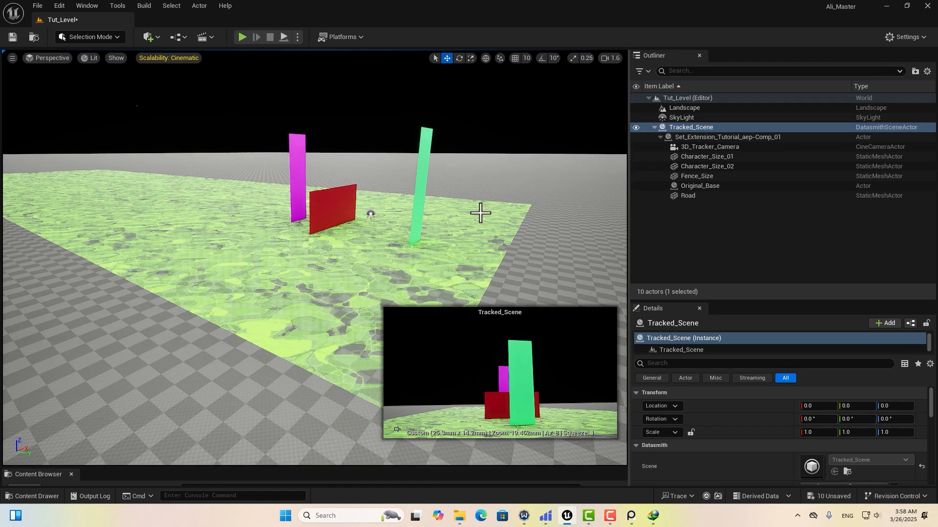
{"action": "key", "text": "a"}
{"action": "left_click_drag", "start_coordinate": [349, 207], "coordinate": [348, 194]}
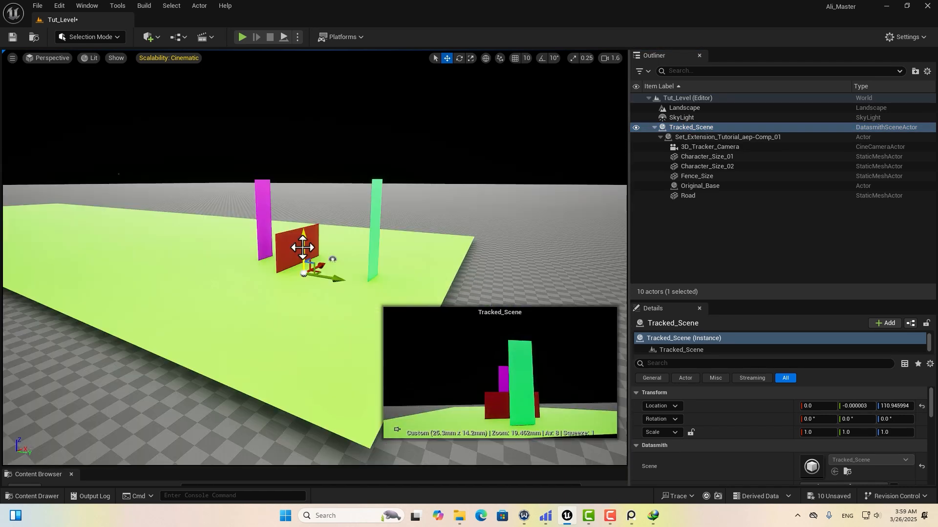
{"action": "left_click_drag", "start_coordinate": [304, 247], "coordinate": [304, 255]}
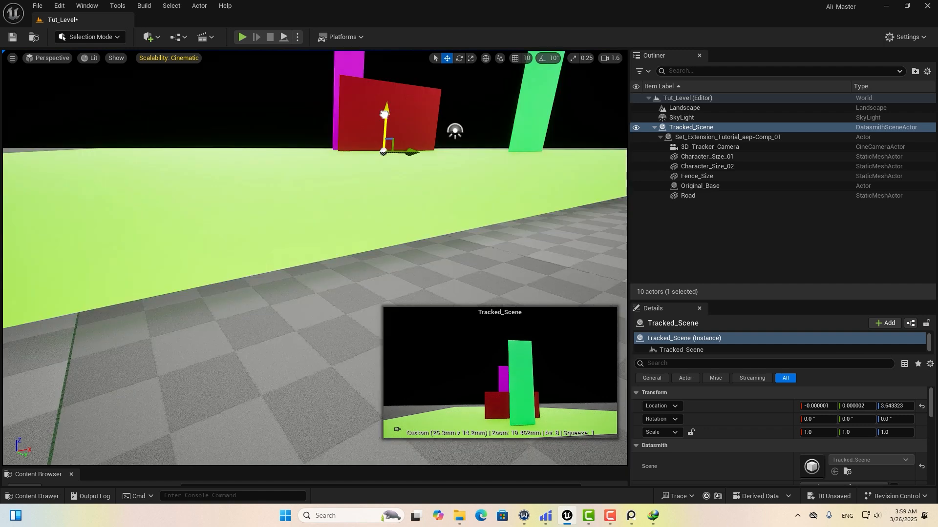
{"action": "left_click_drag", "start_coordinate": [384, 115], "coordinate": [384, 116]}
Enlarge the asset browsing area and select the Landscape.
{"action": "right_click_drag", "start_coordinate": [398, 198], "coordinate": [386, 209]}
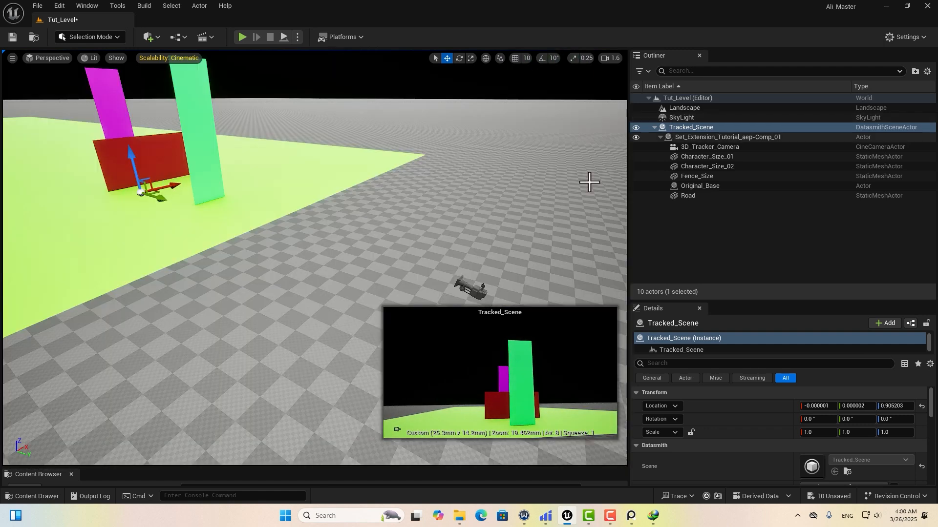
{"action": "left_click_drag", "start_coordinate": [51, 468], "coordinate": [215, 318]}
{"action": "left_click", "coordinate": [253, 308]}
{"action": "left_click_drag", "start_coordinate": [284, 318], "coordinate": [273, 234]}
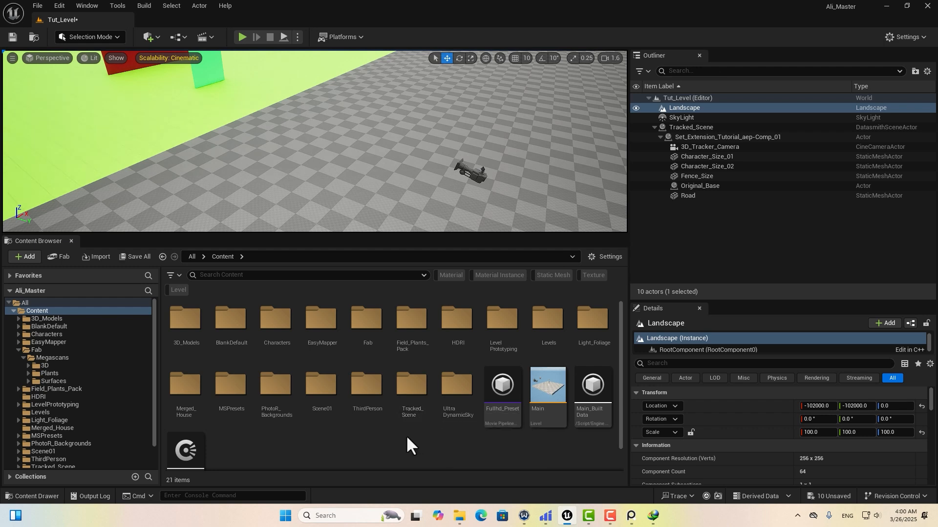
Open the Tracked_Scene level sequence from Tracked_Scene > Animations and enlarge the Sequencer to show its tracks.
{"action": "double_click", "coordinate": [410, 381]}
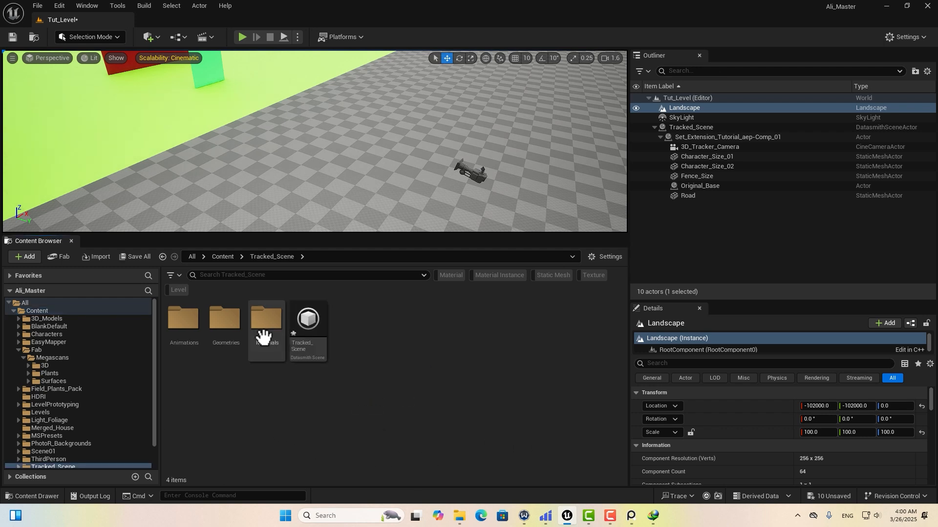
{"action": "right_click_drag", "start_coordinate": [198, 159], "coordinate": [197, 159]}
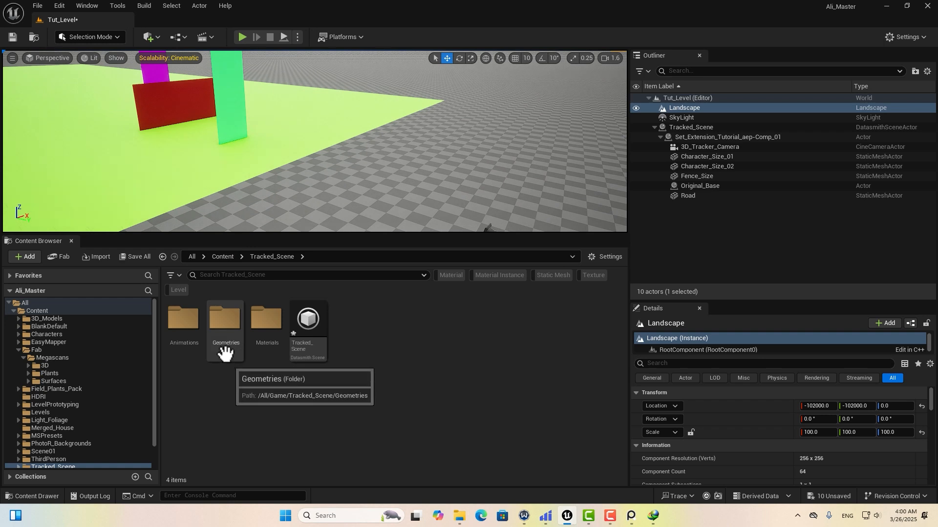
{"action": "right_click_drag", "start_coordinate": [236, 118], "coordinate": [213, 110]}
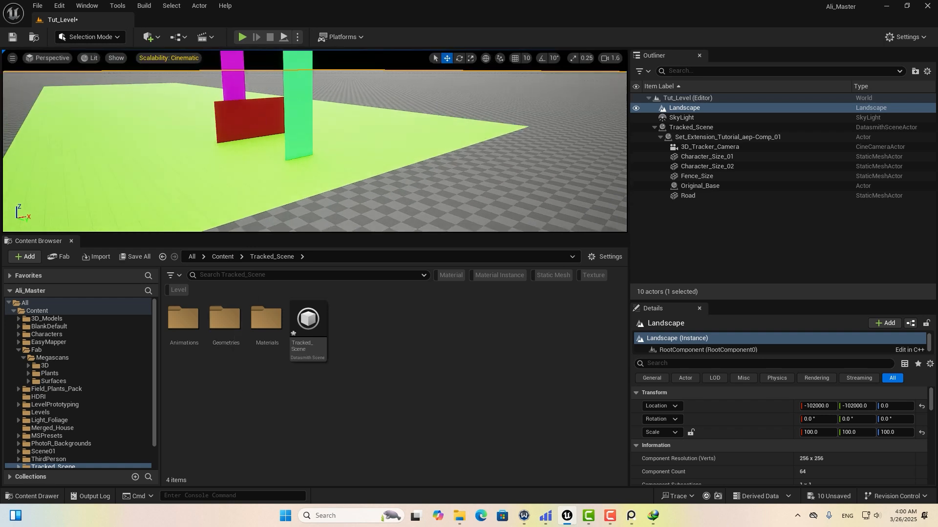
{"action": "double_click", "coordinate": [183, 324]}
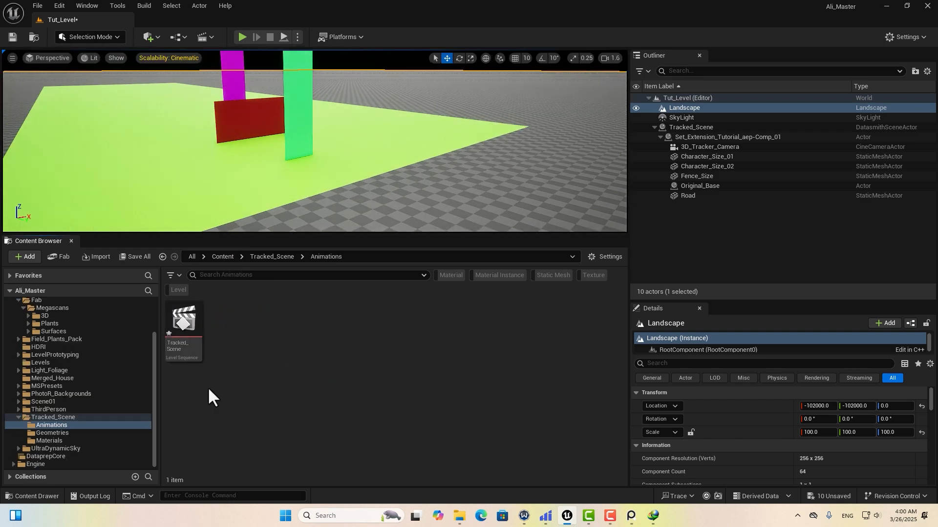
{"action": "double_click", "coordinate": [188, 340]}
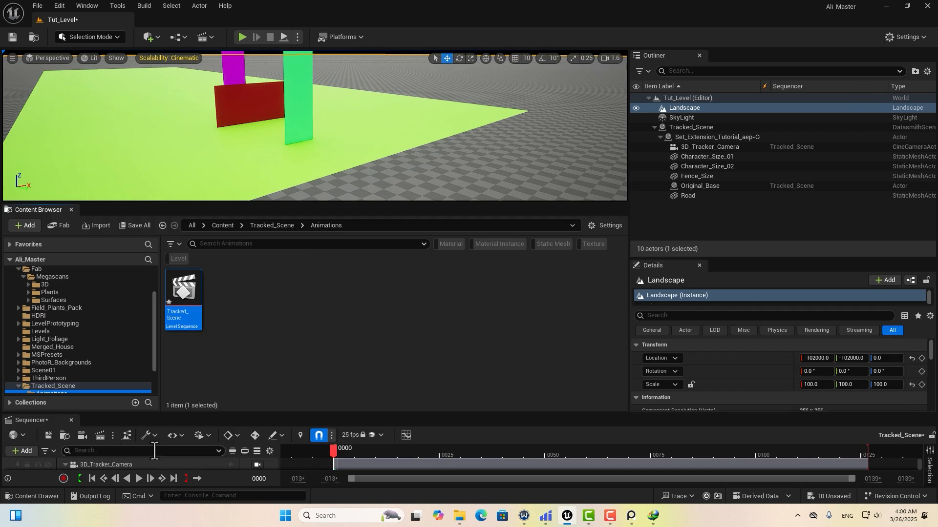
{"action": "left_click_drag", "start_coordinate": [266, 414], "coordinate": [266, 221]}
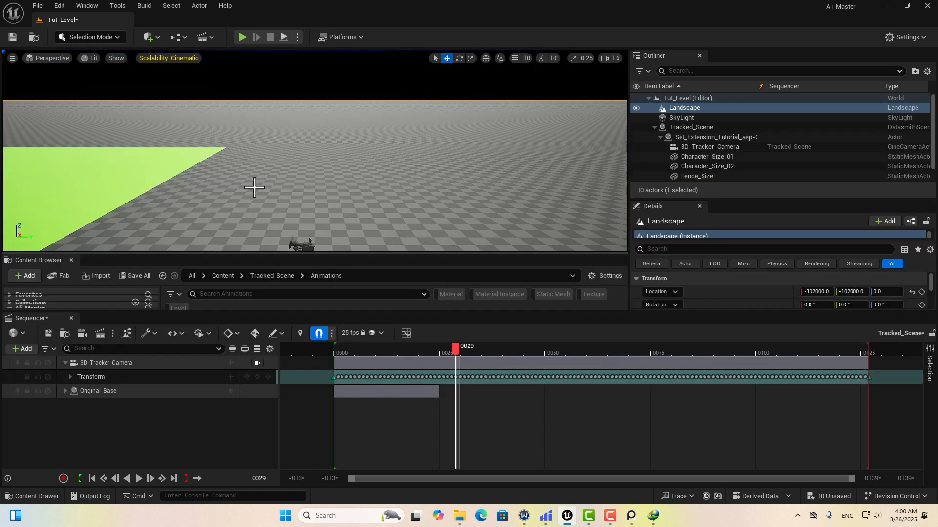
{"action": "right_click_drag", "start_coordinate": [253, 186], "coordinate": [374, 182]}
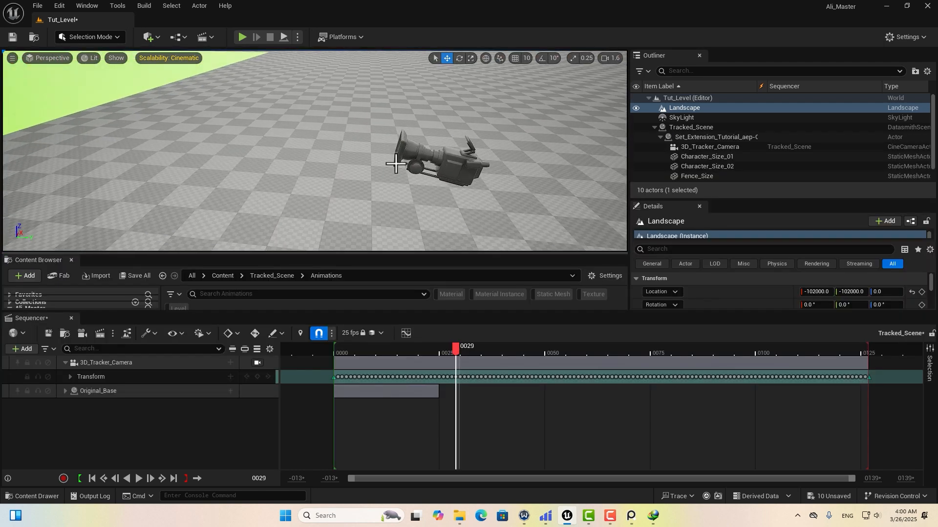
Scrub the shot from frame 14 to 76 and briefly look through the 3D_Tracker_Camera.
{"action": "left_click", "coordinate": [466, 167]}
{"action": "left_click_drag", "start_coordinate": [459, 353], "coordinate": [381, 358]}
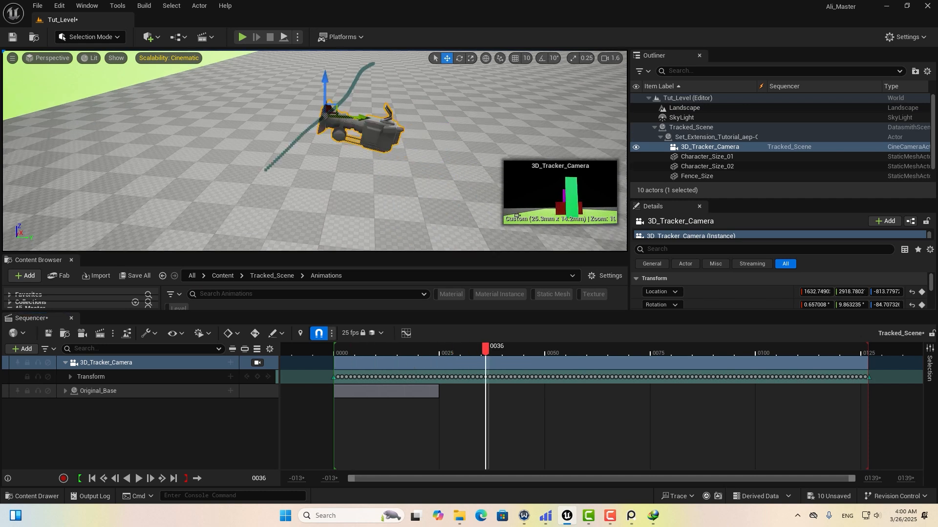
{"action": "right_click_drag", "start_coordinate": [351, 195], "coordinate": [435, 287]}
{"action": "left_click_drag", "start_coordinate": [484, 349], "coordinate": [559, 355]}
{"action": "left_click", "coordinate": [258, 363]}
{"action": "left_click", "coordinate": [256, 362]}
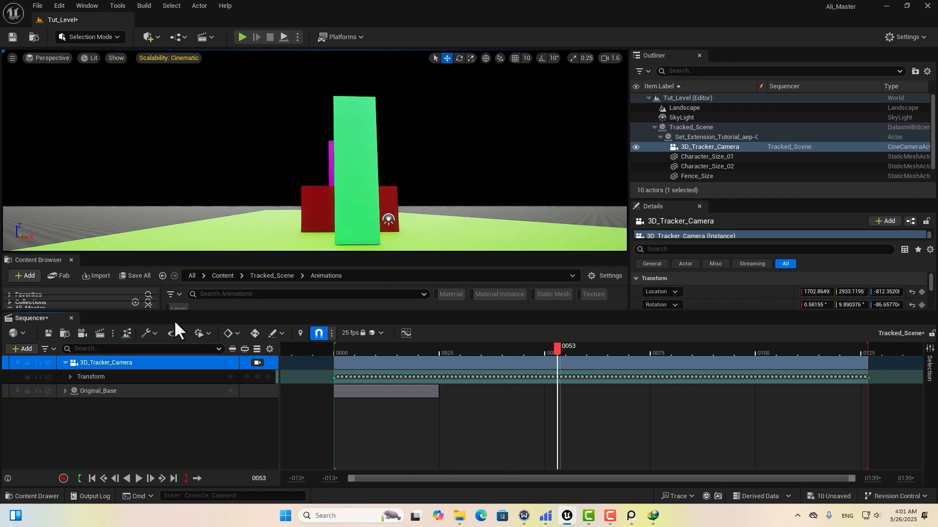
Collapse the Sequencer timeline and reframe the viewport around the tracked planes.
{"action": "left_click_drag", "start_coordinate": [184, 313], "coordinate": [184, 465]}
{"action": "right_click_drag", "start_coordinate": [353, 194], "coordinate": [353, 194]}
{"action": "middle_click_drag", "start_coordinate": [354, 215], "coordinate": [476, 220]}
{"action": "scroll", "coordinate": [460, 210], "scroll_direction": "up", "scroll_amount": 2}
{"action": "key", "text": "a"}
{"action": "mouse_move", "coordinate": [438, 151]}
{"action": "right_mouse_down"}
{"action": "mouse_move", "coordinate": [452, 165]}
{"action": "mouse_move", "coordinate": [434, 166]}
{"action": "right_mouse_up"}
{"action": "scroll", "coordinate": [429, 167], "scroll_direction": "up", "scroll_amount": 3}
{"action": "middle_click_drag", "start_coordinate": [424, 185], "coordinate": [448, 199]}
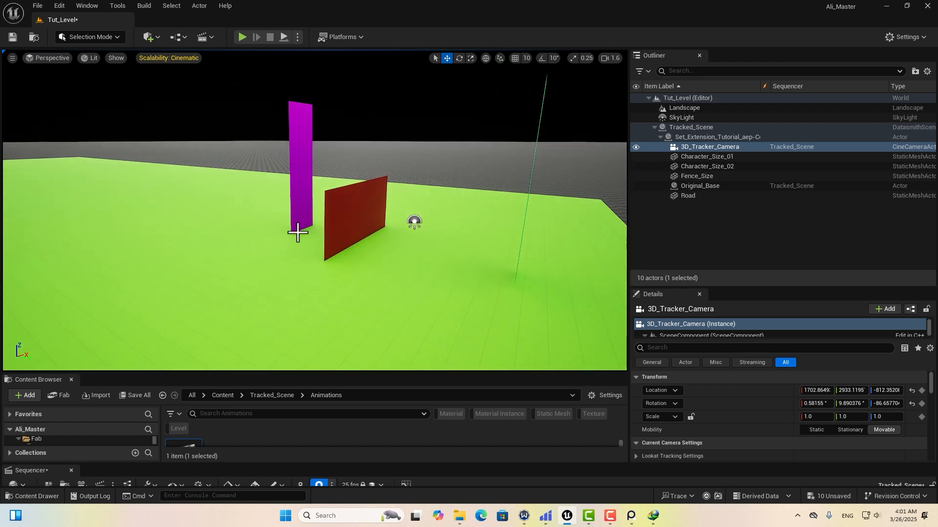
{"action": "middle_click_drag", "start_coordinate": [308, 133], "coordinate": [321, 137]}
{"action": "scroll", "coordinate": [320, 140], "scroll_direction": "up", "scroll_amount": 3}
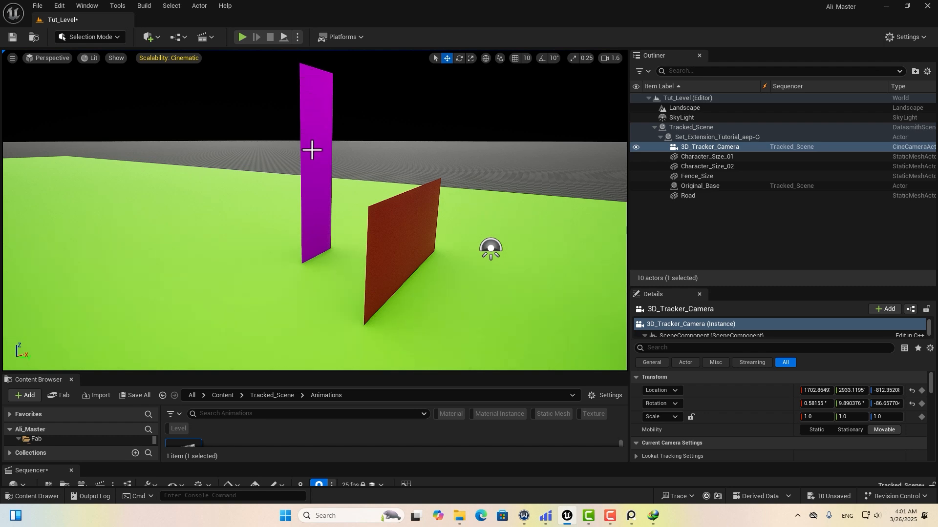
{"action": "middle_click_drag", "start_coordinate": [325, 250], "coordinate": [230, 219]}
{"action": "scroll", "coordinate": [333, 230], "scroll_direction": "down", "scroll_amount": 2}
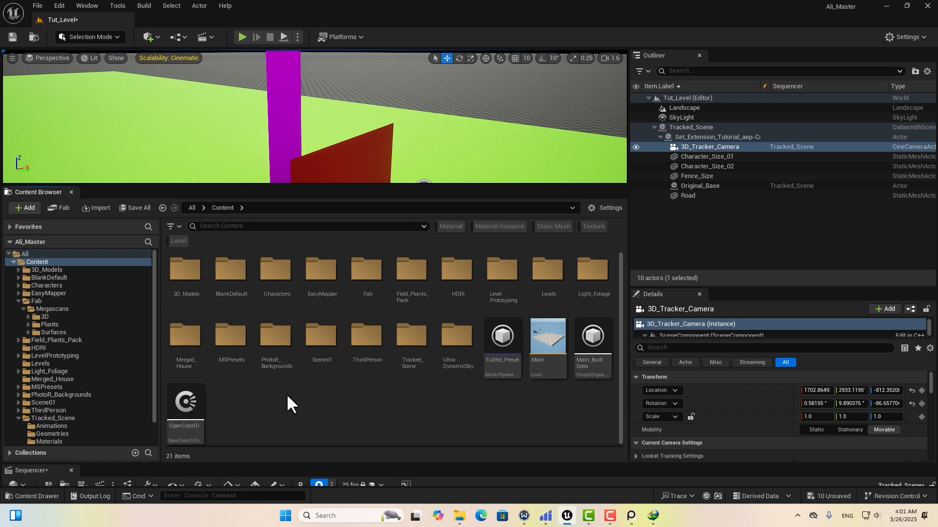
Add the Blueprint Third Person content pack to the project and open its Characters folder.
{"action": "right_click", "coordinate": [286, 394]}
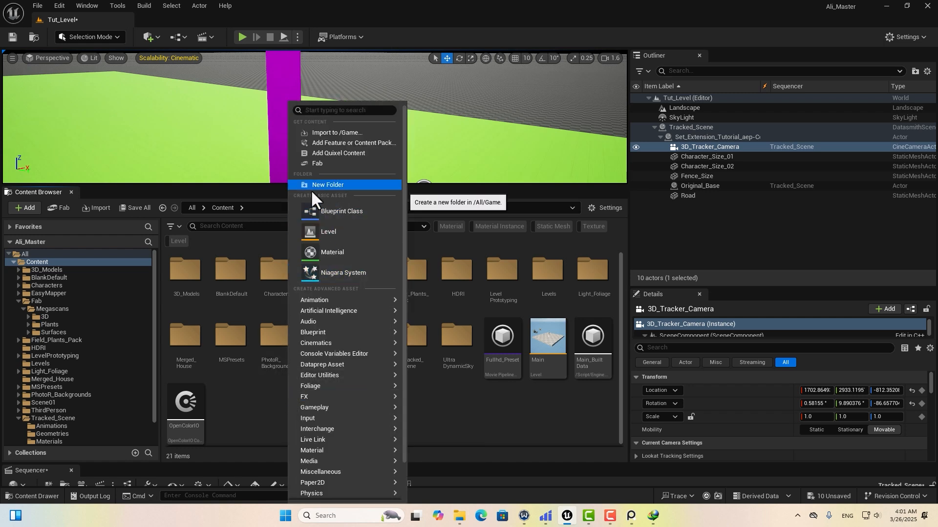
{"action": "left_click", "coordinate": [338, 143]}
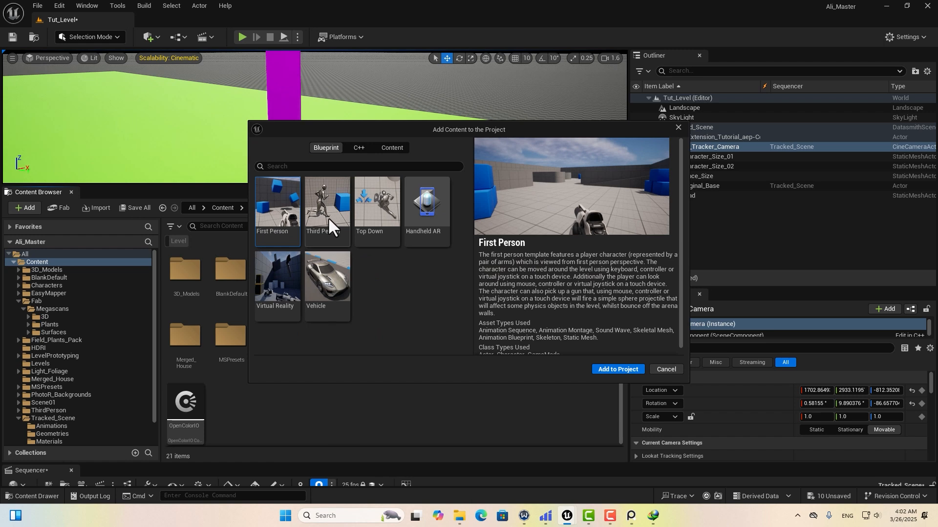
{"action": "left_click", "coordinate": [329, 227]}
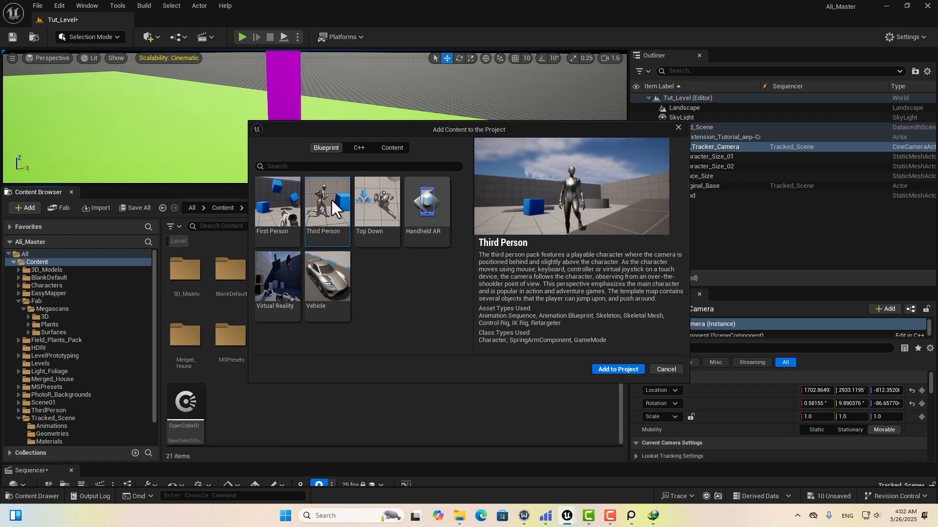
{"action": "left_click", "coordinate": [618, 370]}
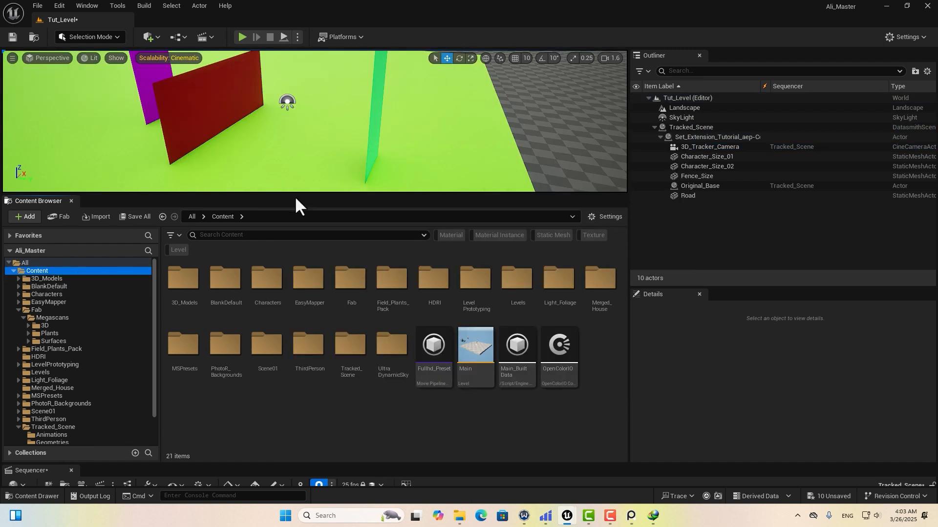
{"action": "left_click", "coordinate": [48, 294]}
Search assets for 'charact' and place SKM_Quinn beside the green pillar.
{"action": "left_click", "coordinate": [221, 235]}
{"action": "type", "text": "charact"}
{"action": "scroll", "coordinate": [439, 342], "scroll_direction": "down", "scroll_amount": 10}
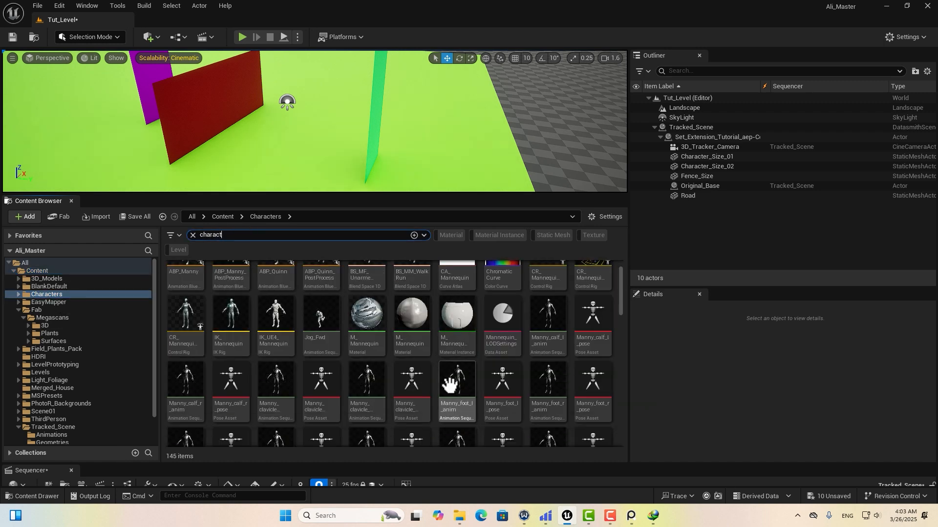
{"action": "left_click_drag", "start_coordinate": [456, 381], "coordinate": [382, 178]}
{"action": "right_click_drag", "start_coordinate": [391, 171], "coordinate": [342, 169]}
{"action": "left_click_drag", "start_coordinate": [461, 194], "coordinate": [459, 390]}
{"action": "right_click_drag", "start_coordinate": [361, 254], "coordinate": [334, 200]}
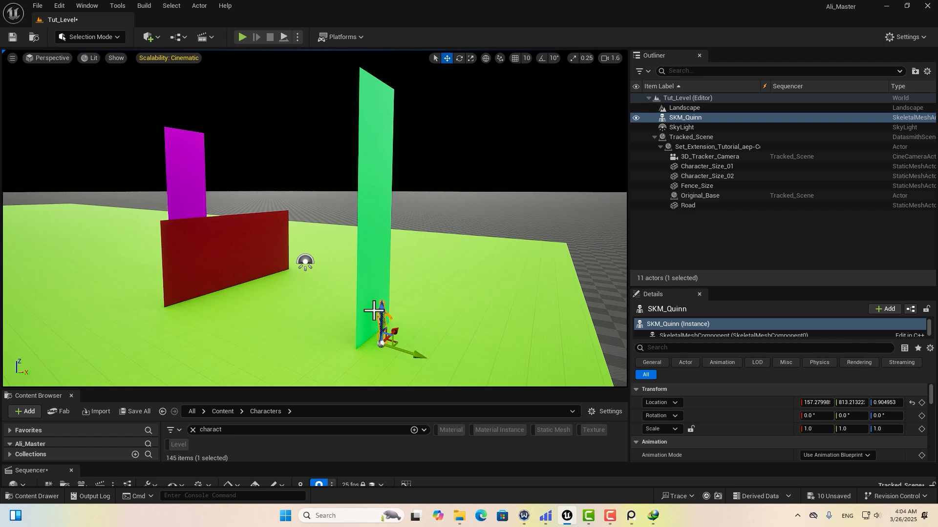
{"action": "mouse_move", "coordinate": [373, 306]}
{"action": "middle_mouse_down"}
{"action": "mouse_move", "coordinate": [389, 330]}
{"action": "mouse_move", "coordinate": [362, 293]}
{"action": "mouse_move", "coordinate": [369, 302]}
{"action": "middle_mouse_up"}
{"action": "scroll", "coordinate": [376, 313], "scroll_direction": "up", "scroll_amount": 1}
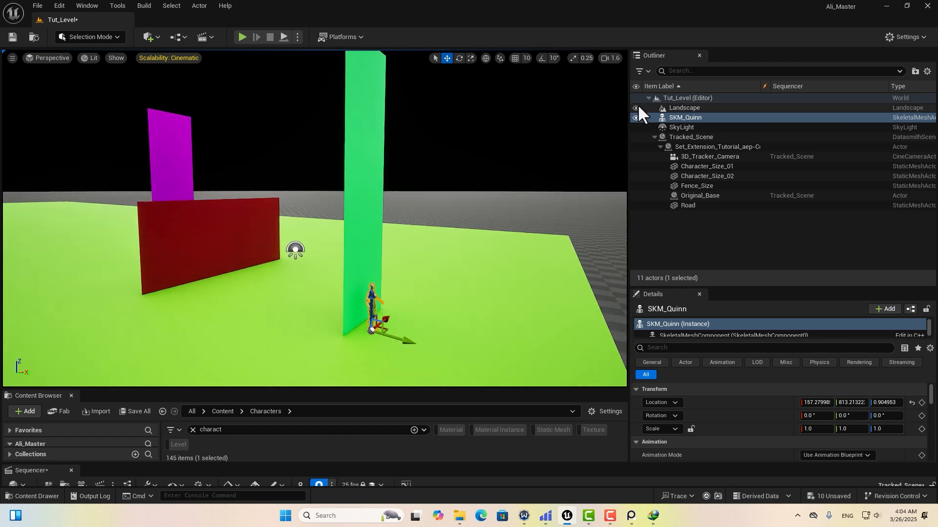
Select Tracked_Scene, lock its scale to uniform, and scale it down slightly.
{"action": "left_click", "coordinate": [690, 137]}
{"action": "right_click_drag", "start_coordinate": [529, 191], "coordinate": [543, 218]}
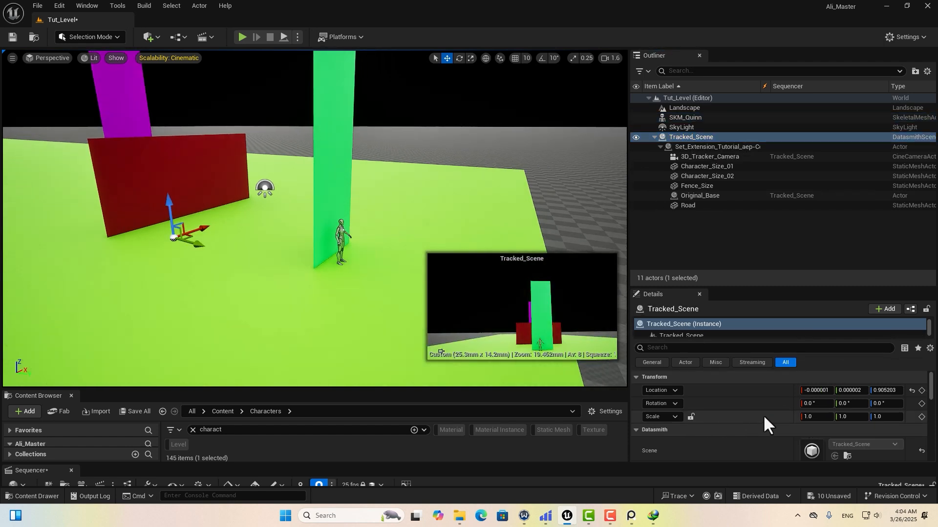
{"action": "left_click", "coordinate": [690, 417]}
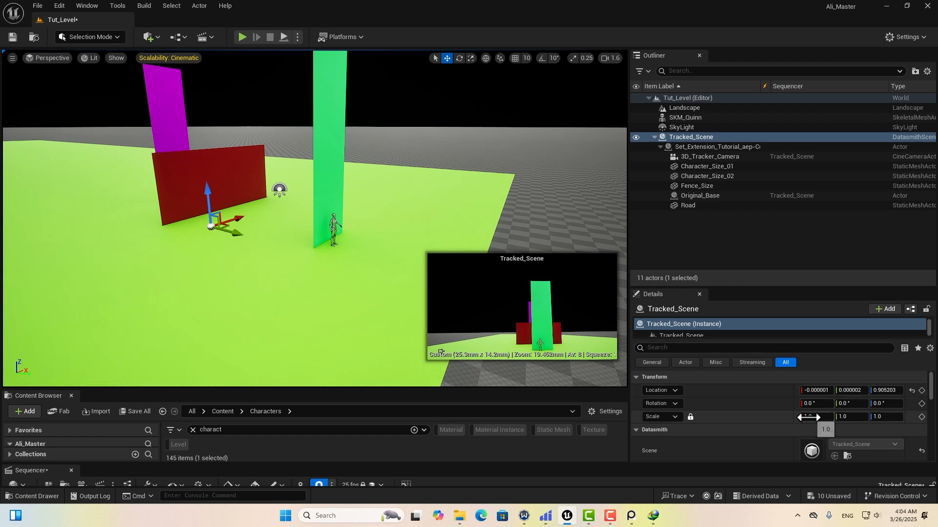
{"action": "left_click_drag", "start_coordinate": [808, 417], "coordinate": [764, 417]}
Shrink Tracked_Scene from 0.38 through 0.245 to 0.175 scale and slide it along Y.
{"action": "left_click_drag", "start_coordinate": [765, 417], "coordinate": [761, 417]}
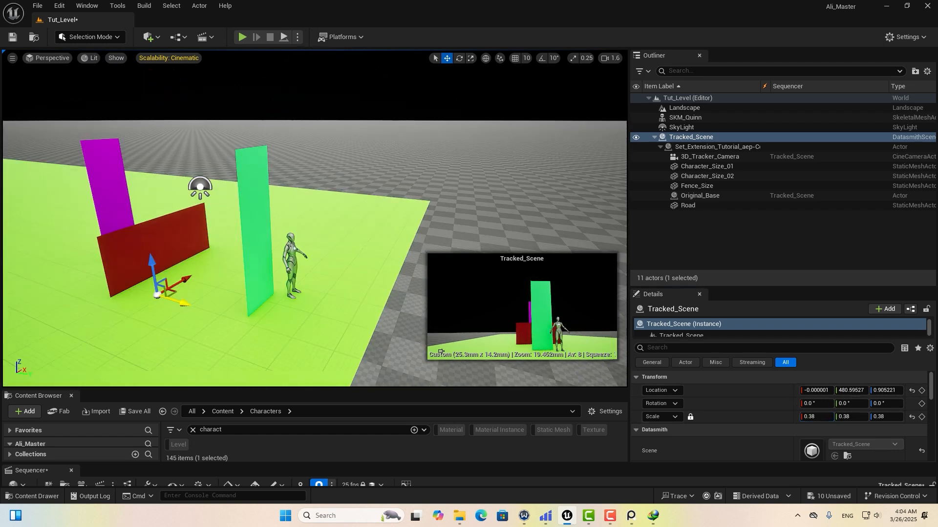
{"action": "left_click_drag", "start_coordinate": [187, 306], "coordinate": [436, 371]}
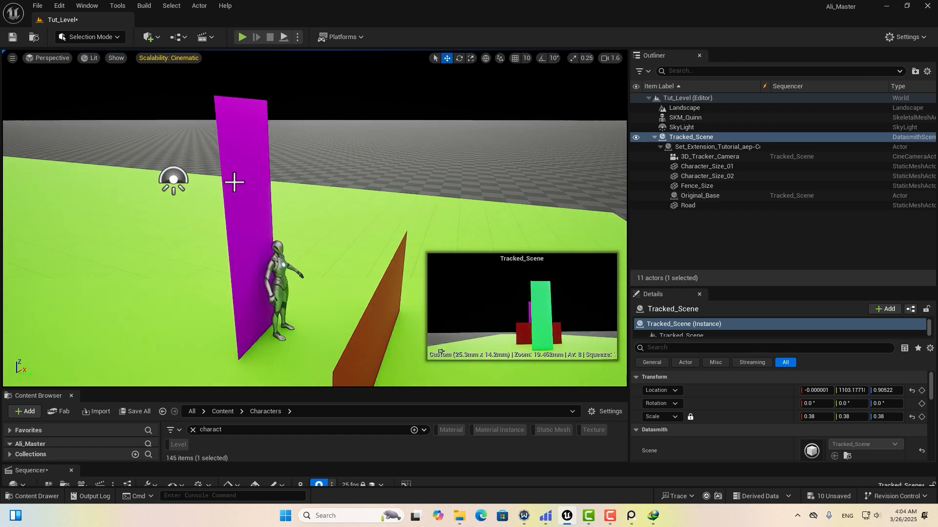
{"action": "left_click_drag", "start_coordinate": [810, 417], "coordinate": [800, 417]}
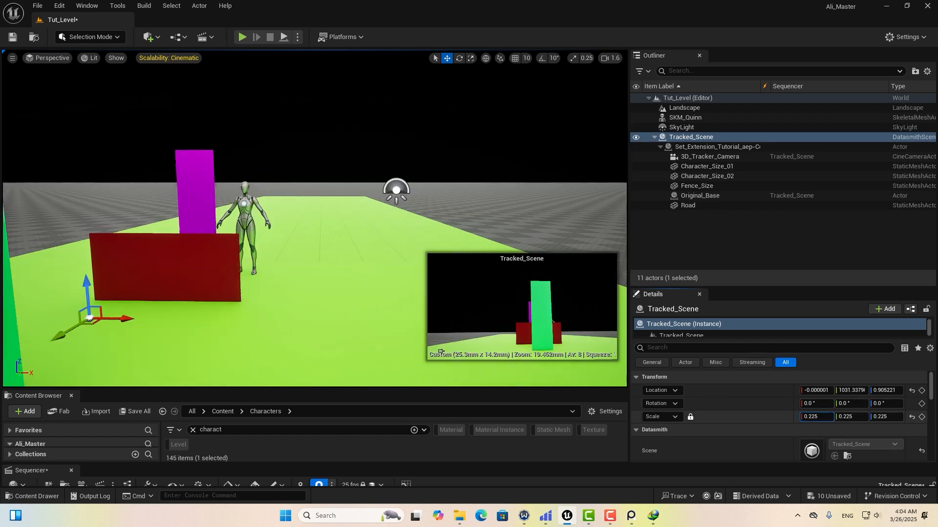
{"action": "left_click_drag", "start_coordinate": [811, 417], "coordinate": [802, 417]}
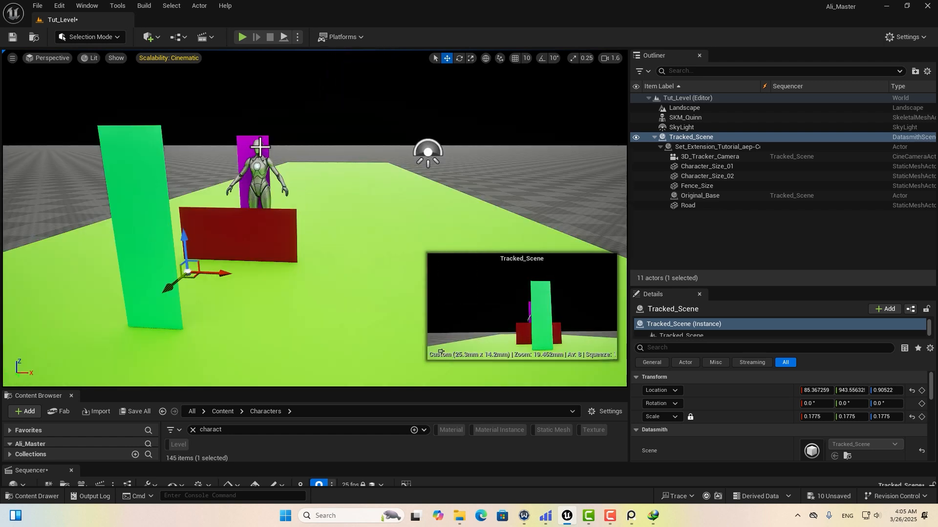
{"action": "scroll", "coordinate": [259, 147], "scroll_direction": "up", "scroll_amount": 3}
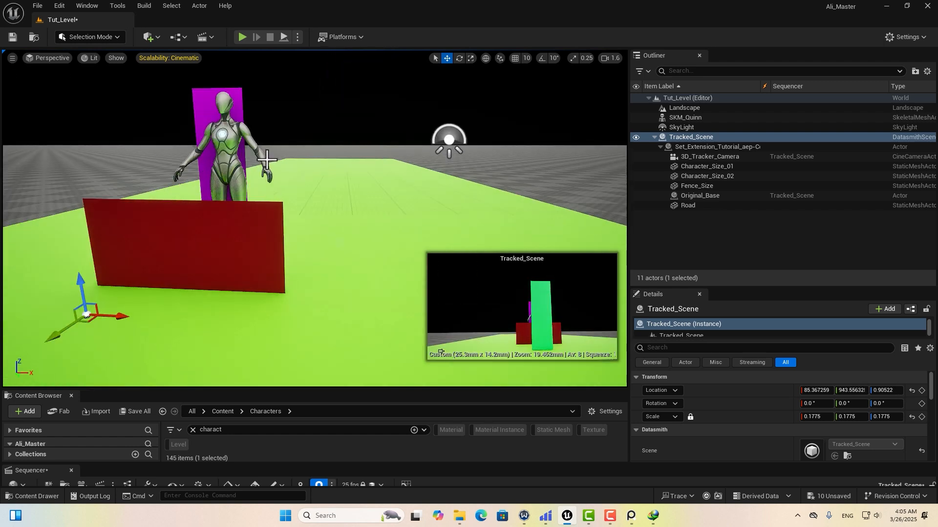
{"action": "scroll", "coordinate": [267, 158], "scroll_direction": "down", "scroll_amount": 6}
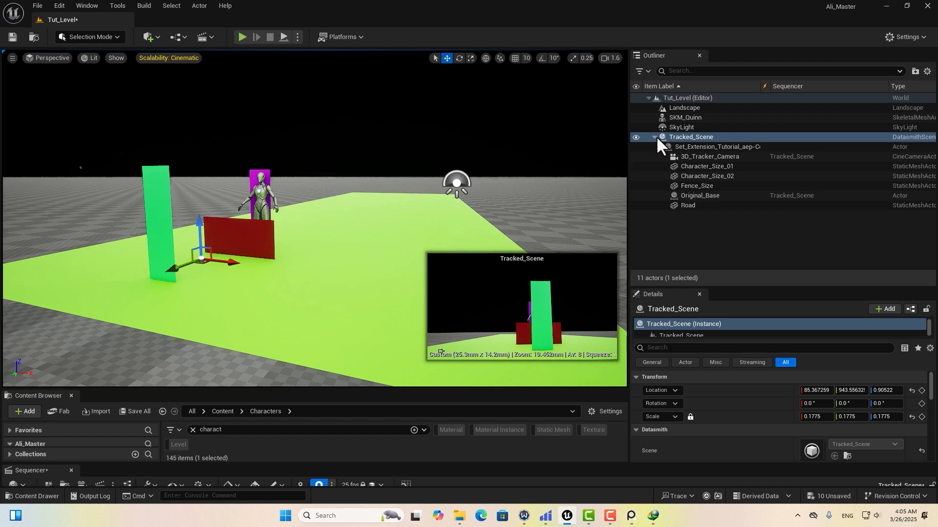
Collapse Tracked_Scene in the Outliner and hide the SKM_Quinn character.
{"action": "left_click", "coordinate": [653, 136]}
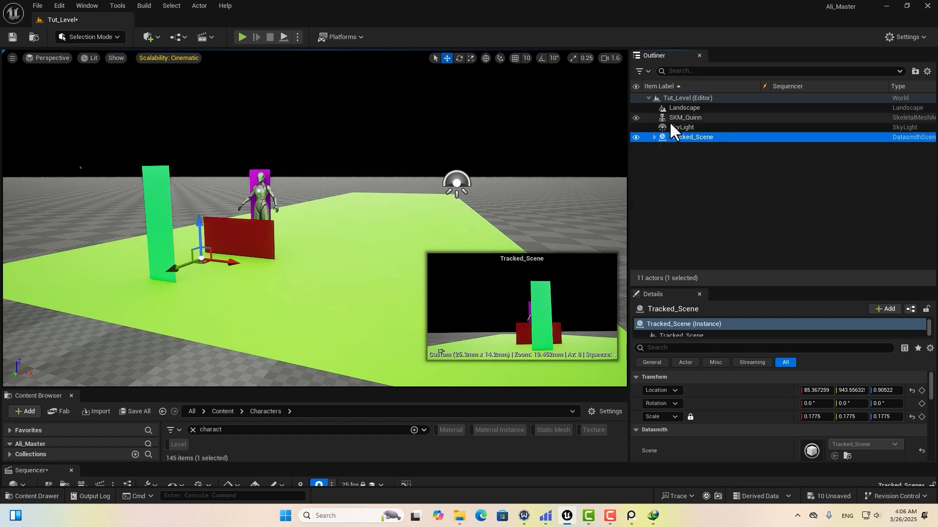
{"action": "left_click", "coordinate": [635, 118]}
{"action": "left_click_drag", "start_coordinate": [287, 171], "coordinate": [317, 205]}
{"action": "middle_click_drag", "start_coordinate": [307, 196], "coordinate": [283, 230]}
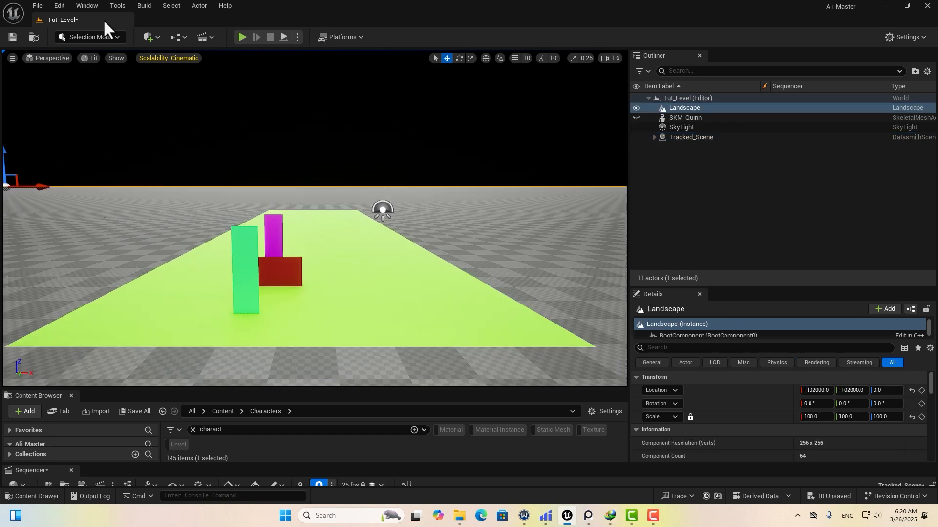
Place a Post Process Volume and enable Infinite Extent (Unbound) via the 'infi' property search.
{"action": "left_click", "coordinate": [159, 33]}
{"action": "mouse_move", "coordinate": [218, 205]}
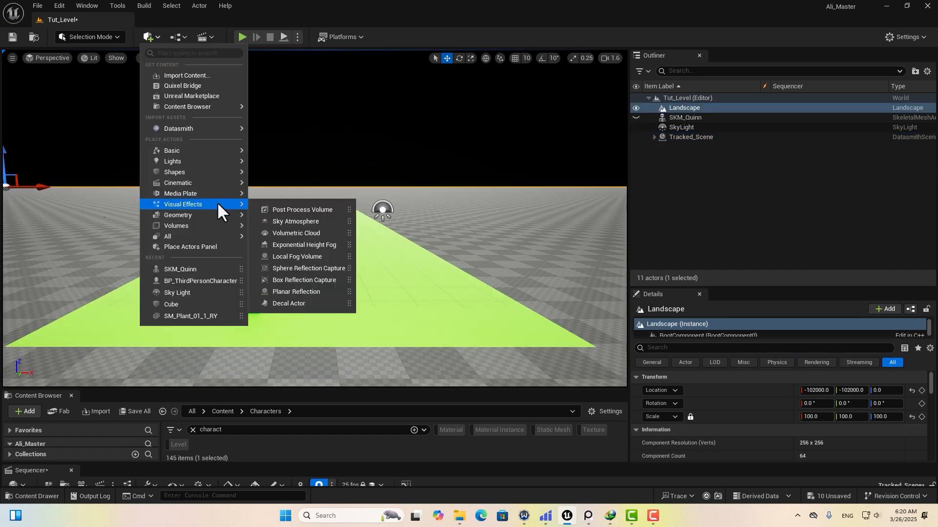
{"action": "left_click", "coordinate": [307, 209]}
{"action": "left_click_drag", "start_coordinate": [704, 286], "coordinate": [703, 156]}
{"action": "type", "text": "infi"}
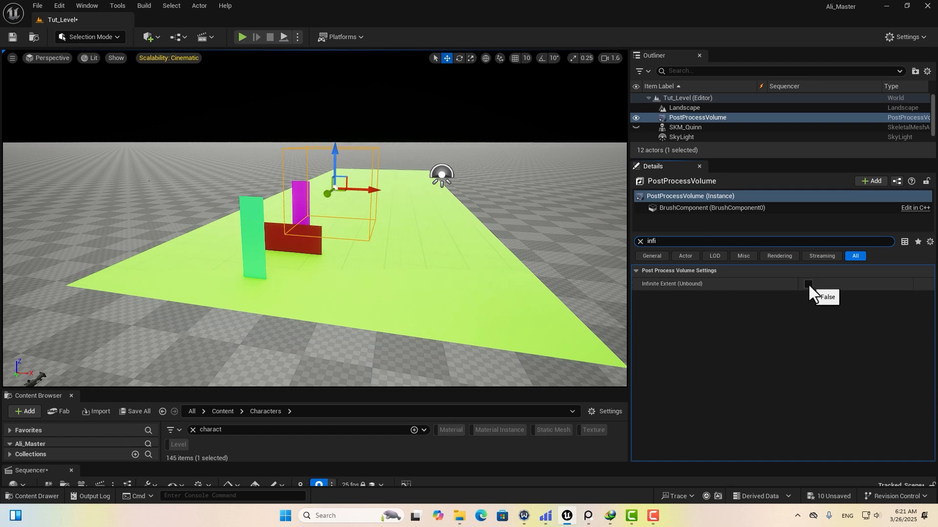
{"action": "left_click", "coordinate": [807, 283]}
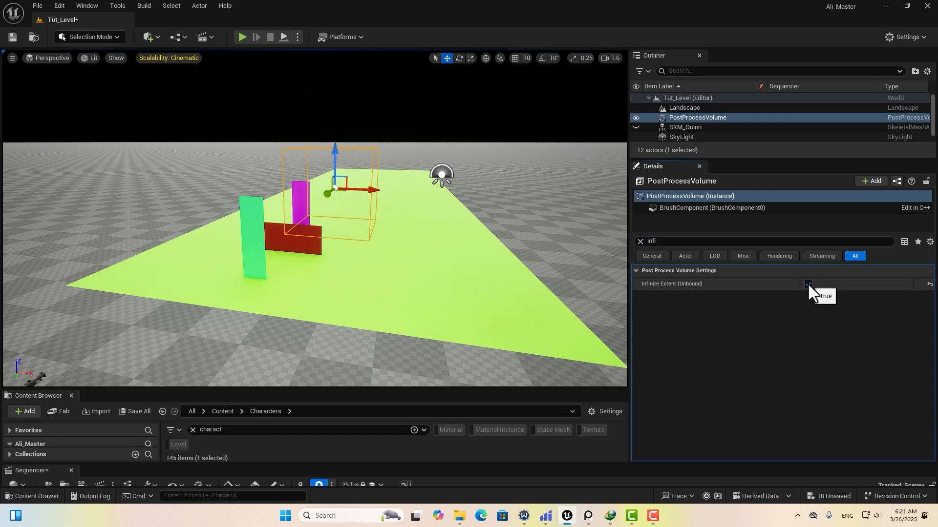
Set Exposure Metering Mode to Manual, enable Exposure Compensation, and turn off Apply Physical Camera Exposure.
{"action": "left_click", "coordinate": [640, 241]}
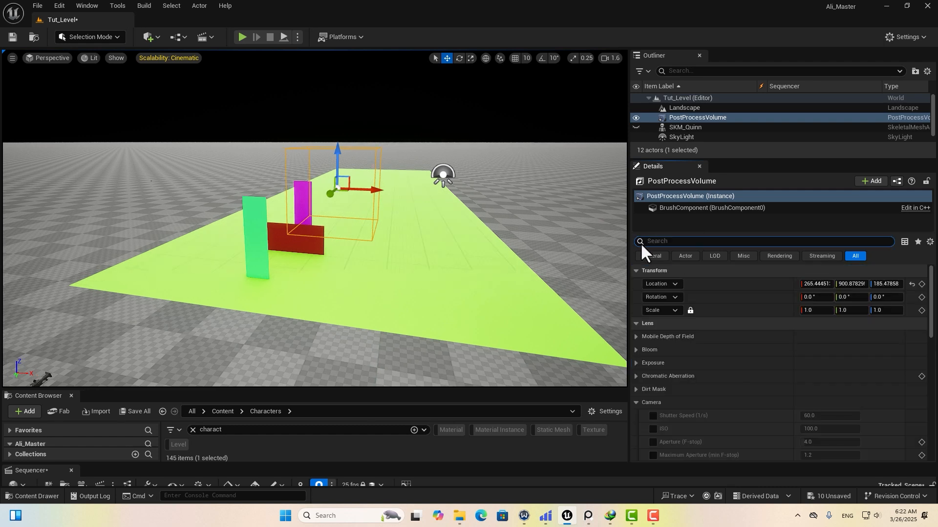
{"action": "left_click", "coordinate": [636, 363]}
{"action": "left_click", "coordinate": [653, 376]}
{"action": "left_click", "coordinate": [853, 376]}
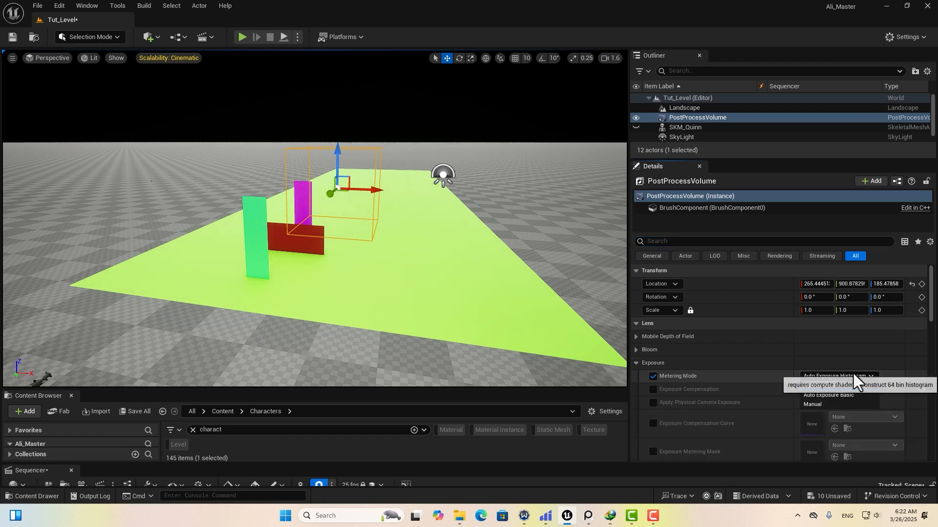
{"action": "left_click", "coordinate": [810, 404]}
{"action": "right_click_drag", "start_coordinate": [435, 245], "coordinate": [429, 267]}
{"action": "left_click", "coordinate": [653, 389]}
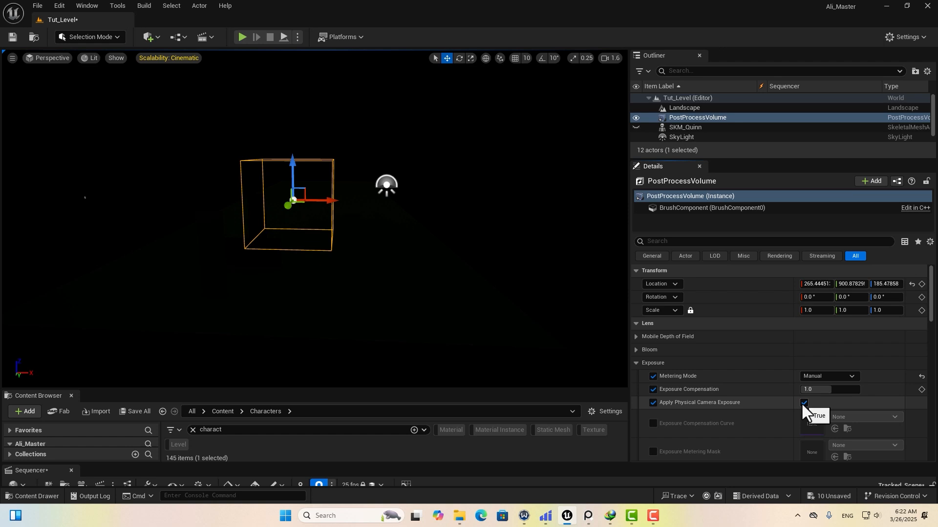
{"action": "left_click", "coordinate": [804, 403]}
{"action": "scroll", "coordinate": [688, 380], "scroll_direction": "down", "scroll_amount": 8}
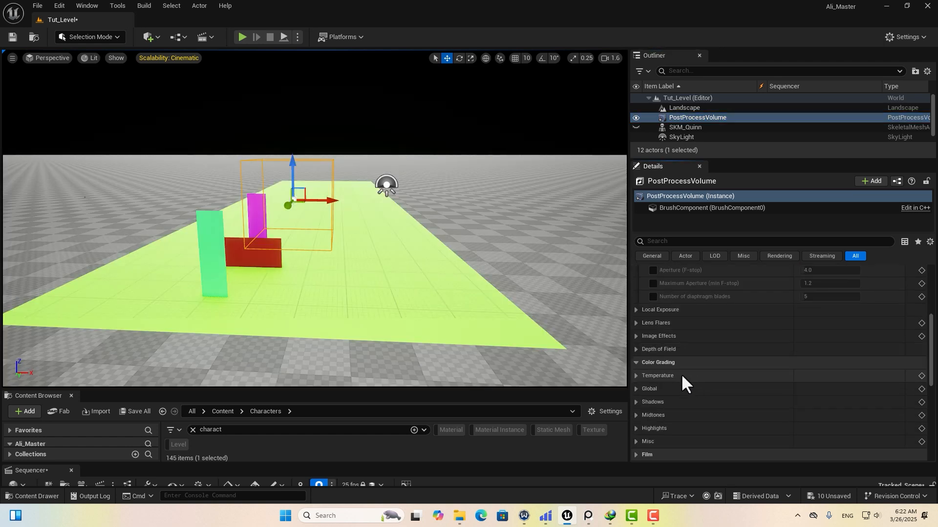
{"action": "right_click_drag", "start_coordinate": [586, 266], "coordinate": [598, 258]}
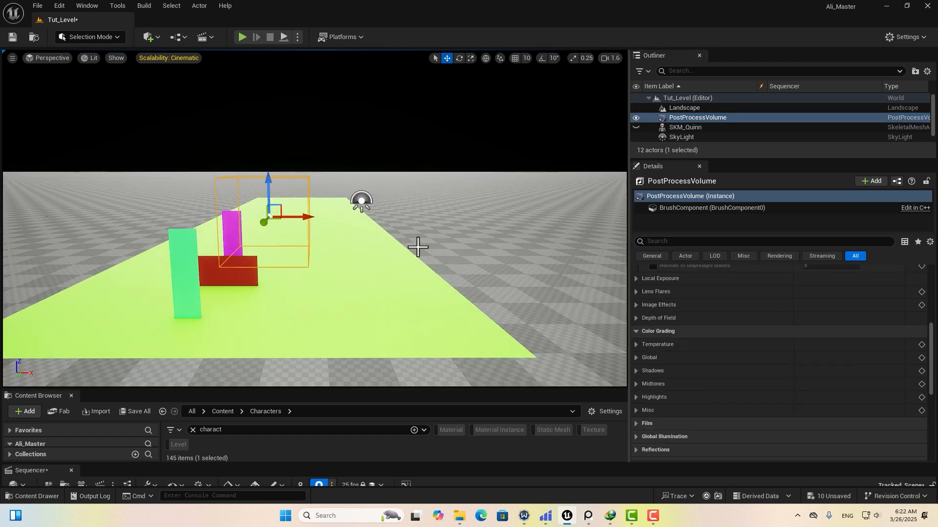
Raise the White Balance Temp to 7500.
{"action": "left_click", "coordinate": [636, 345]}
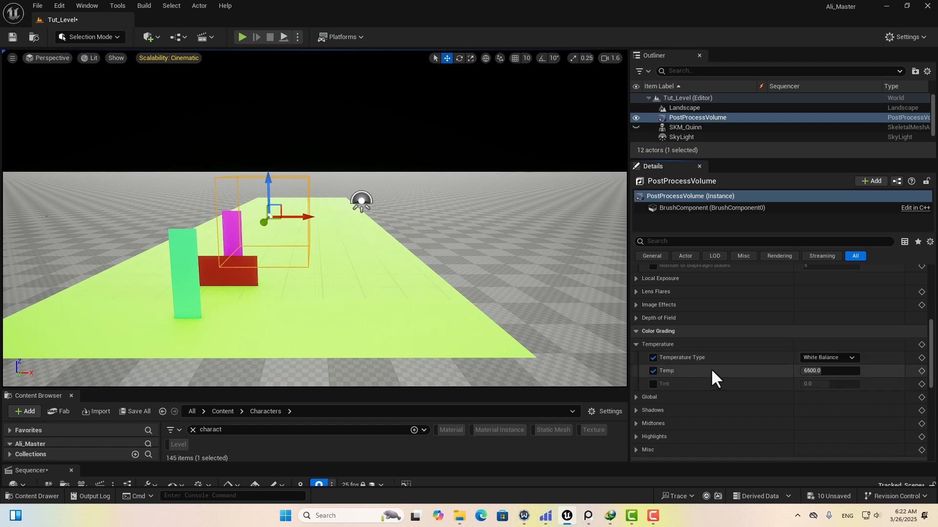
{"action": "left_click", "coordinate": [809, 371]}
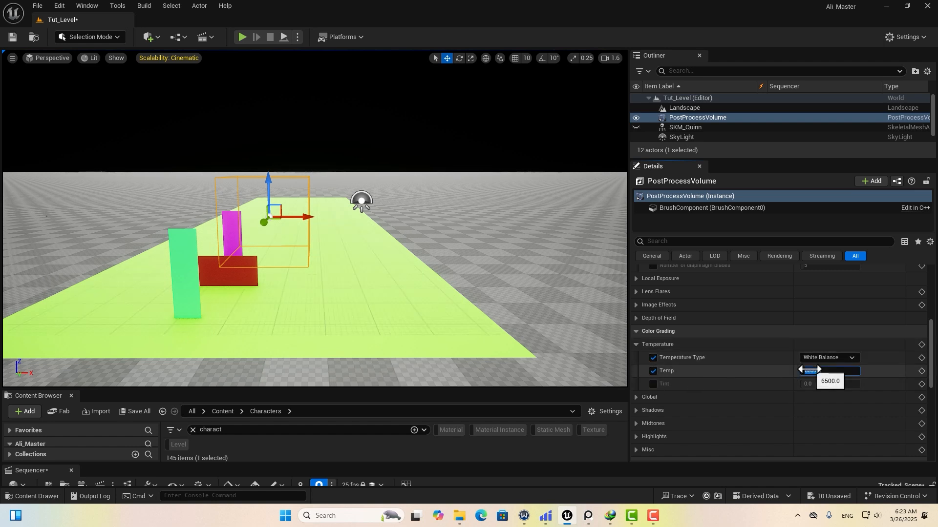
{"action": "mouse_move", "coordinate": [443, 343]}
{"action": "right_mouse_down"}
{"action": "mouse_move", "coordinate": [452, 346]}
{"action": "mouse_move", "coordinate": [435, 344]}
{"action": "mouse_move", "coordinate": [462, 339]}
{"action": "right_mouse_up"}
Set path tracing Max Bounces to 16 and override Samples Per Pixel to 500.
{"action": "scroll", "coordinate": [641, 321], "scroll_direction": "down", "scroll_amount": 5}
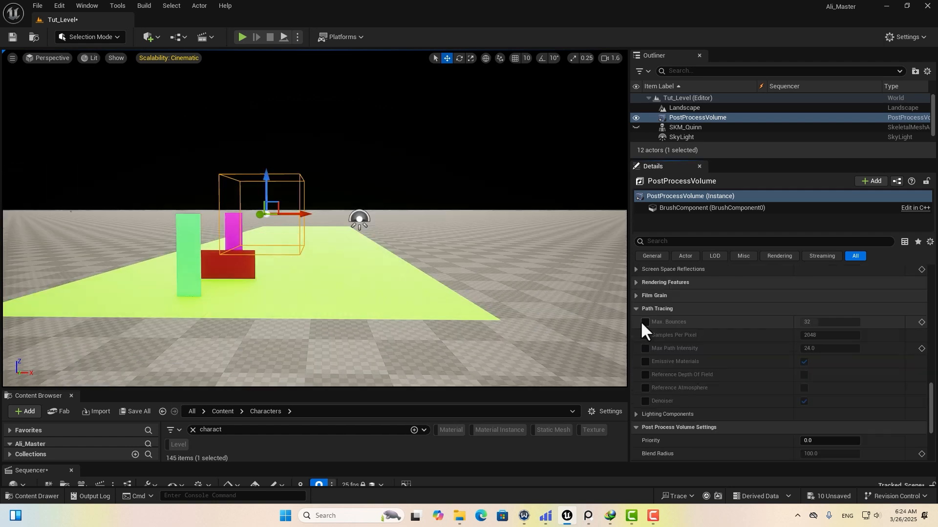
{"action": "left_click", "coordinate": [811, 323]}
{"action": "type", "text": "16"}
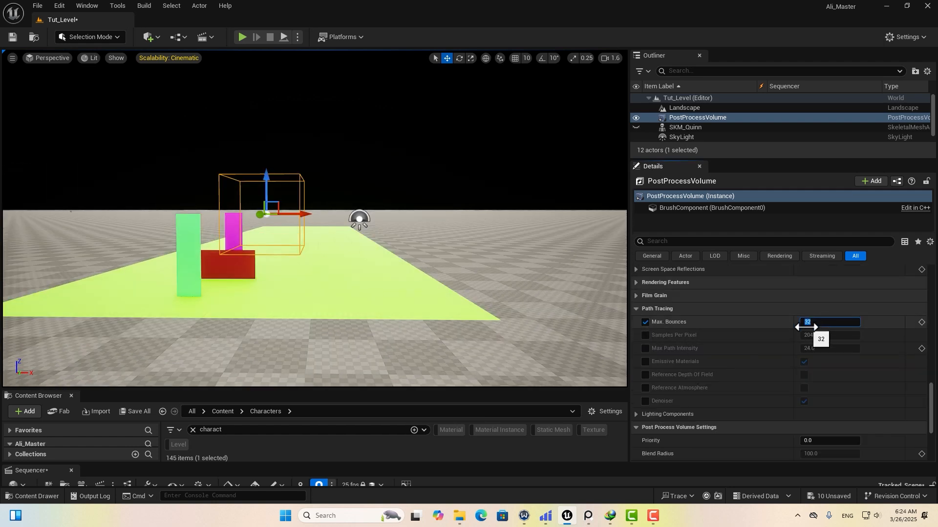
{"action": "key", "text": "Return"}
{"action": "left_click", "coordinate": [645, 336]}
{"action": "left_click", "coordinate": [818, 336]}
{"action": "type", "text": "500"}
{"action": "key", "text": "Return"}
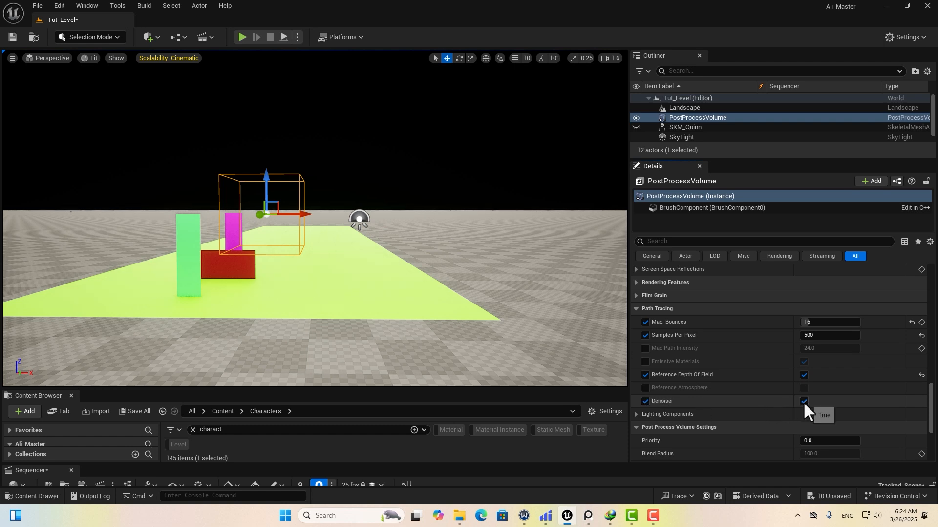
{"action": "scroll", "coordinate": [224, 159], "scroll_direction": "up", "scroll_amount": 1}
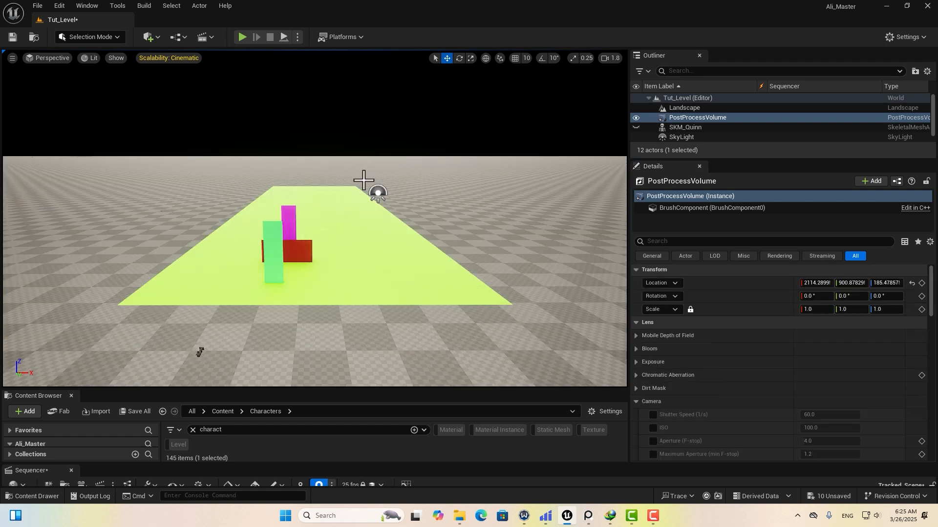
Bring up Windows Photos and pan and zoom around the two mountain-cabin reference pictures.
{"action": "left_click", "coordinate": [590, 516]}
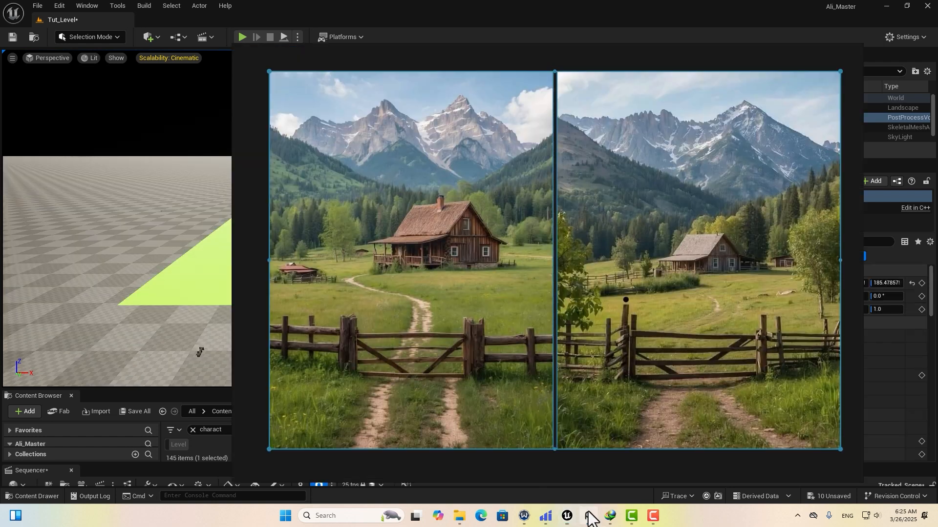
{"action": "left_click_drag", "start_coordinate": [552, 289], "coordinate": [409, 272]}
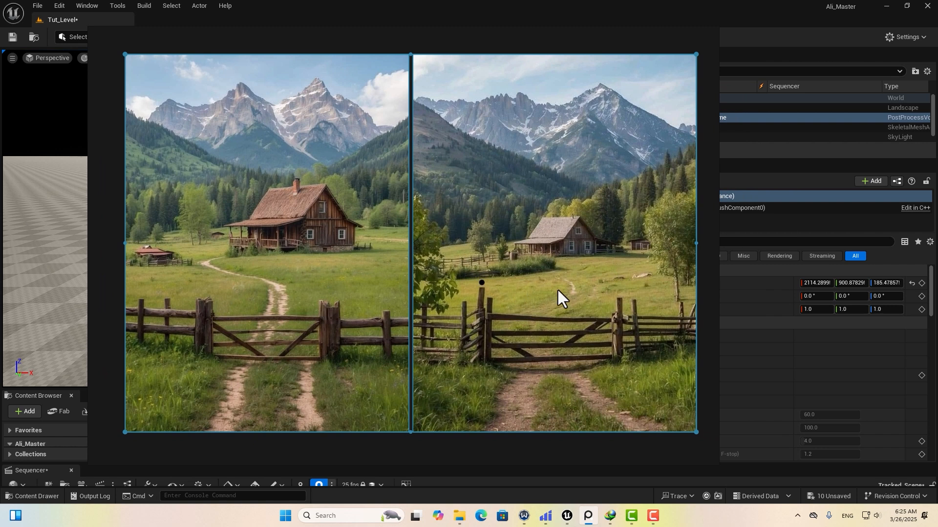
{"action": "scroll", "coordinate": [547, 297], "scroll_direction": "up", "scroll_amount": 3}
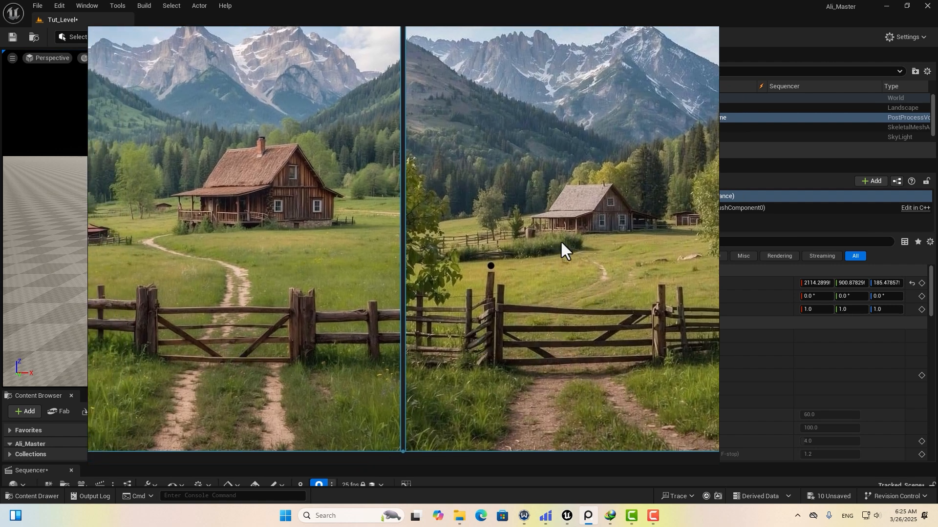
{"action": "right_click_drag", "start_coordinate": [313, 209], "coordinate": [447, 215]}
{"action": "scroll", "coordinate": [446, 222], "scroll_direction": "down", "scroll_amount": 4}
{"action": "scroll", "coordinate": [353, 233], "scroll_direction": "up", "scroll_amount": 6}
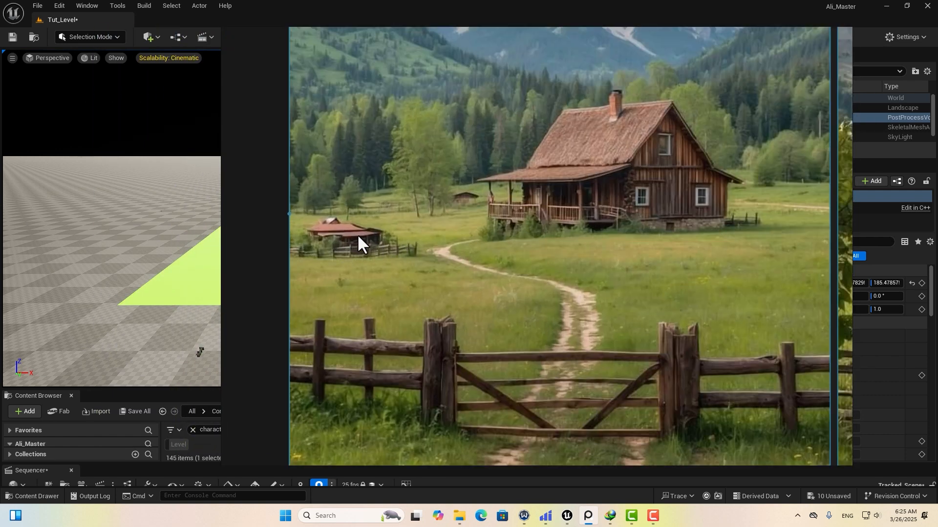
{"action": "right_click_drag", "start_coordinate": [487, 230], "coordinate": [223, 241]}
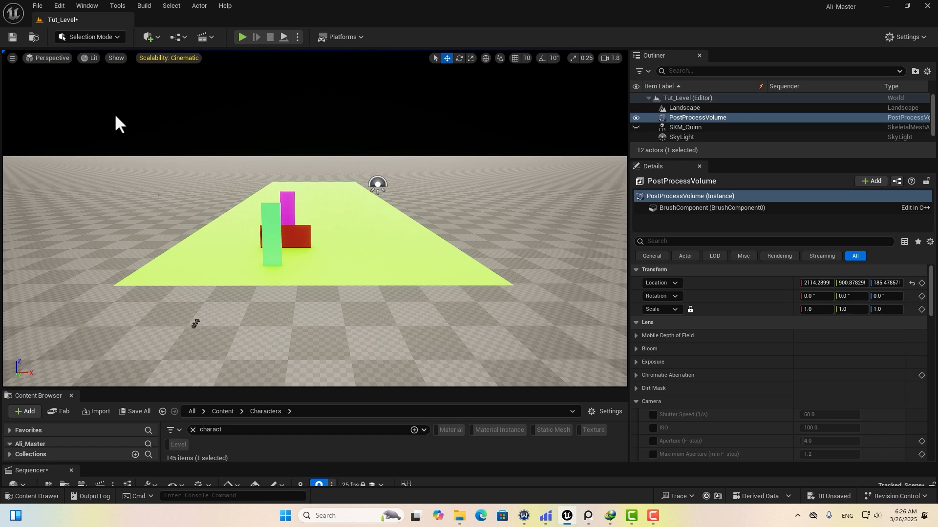
In Landscape Mode, enlarge the Sculpt brush and raise hills beyond and left of the green floor.
{"action": "left_click", "coordinate": [86, 35]}
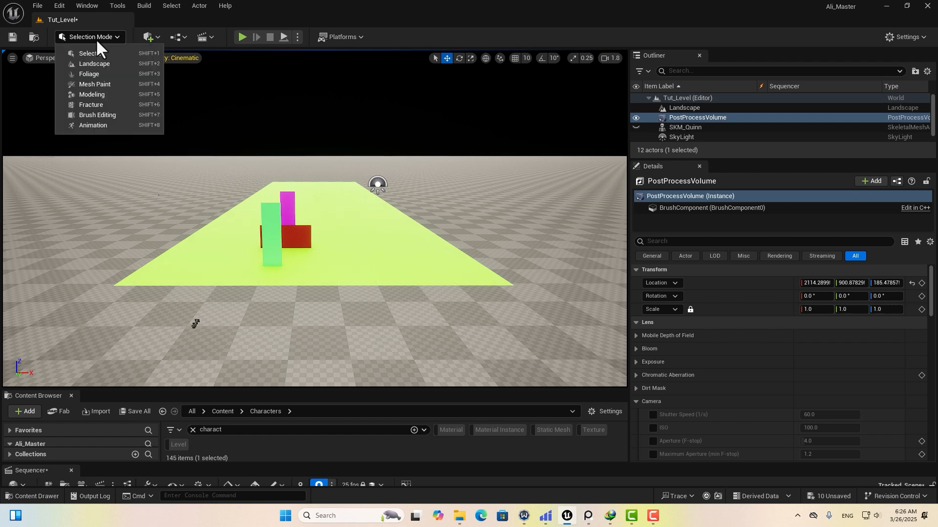
{"action": "left_click", "coordinate": [89, 63]}
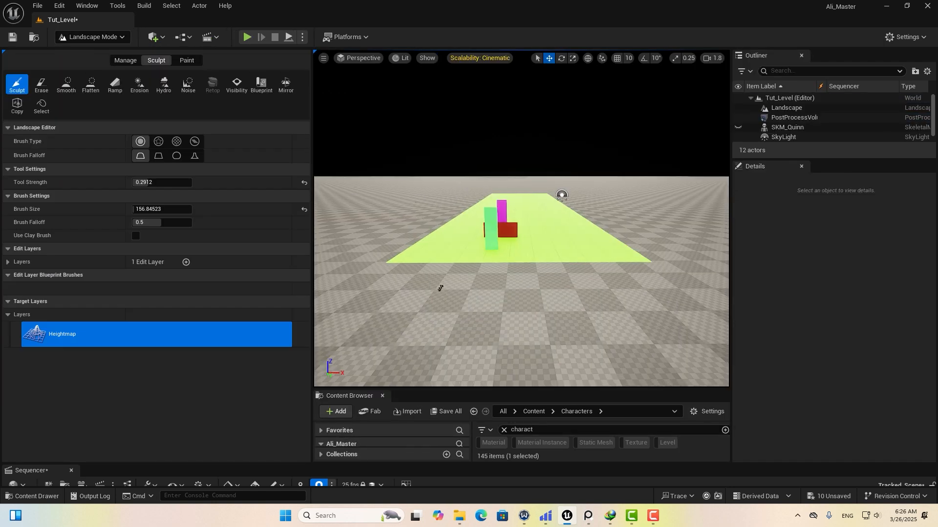
{"action": "right_click_drag", "start_coordinate": [478, 192], "coordinate": [498, 190]}
{"action": "left_click_drag", "start_coordinate": [149, 209], "coordinate": [174, 210]}
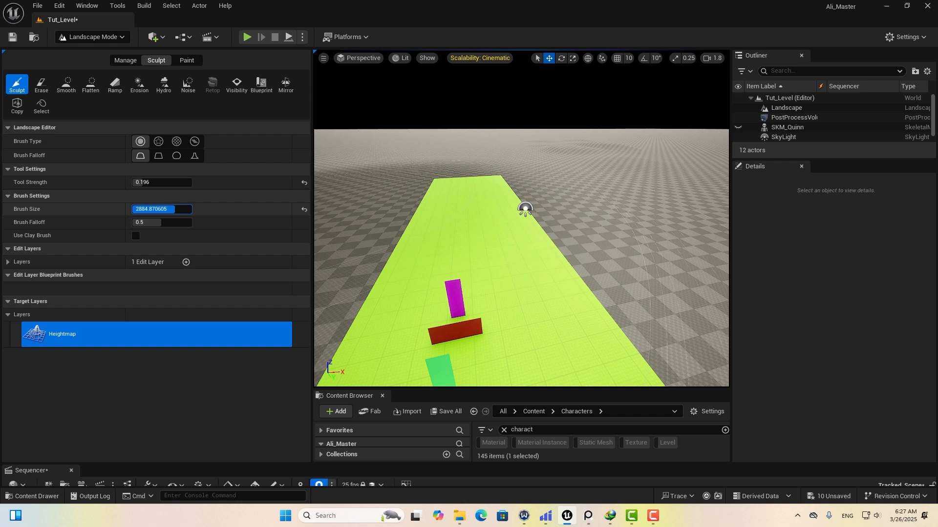
{"action": "mouse_move", "coordinate": [584, 130]}
{"action": "left_mouse_down"}
{"action": "mouse_move", "coordinate": [592, 155]}
{"action": "mouse_move", "coordinate": [551, 128]}
{"action": "mouse_move", "coordinate": [579, 141]}
{"action": "left_mouse_up"}
{"action": "middle_click_drag", "start_coordinate": [548, 153], "coordinate": [528, 135]}
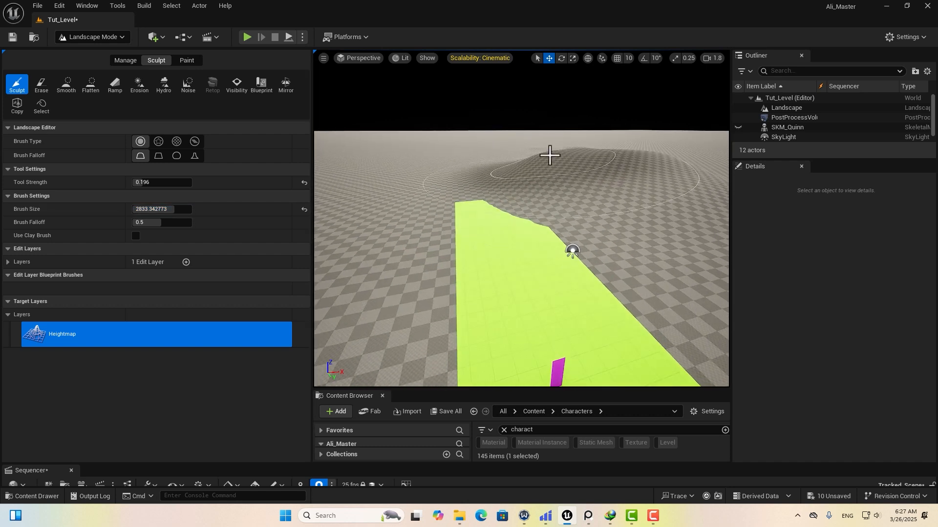
{"action": "right_click_drag", "start_coordinate": [513, 179], "coordinate": [494, 179]}
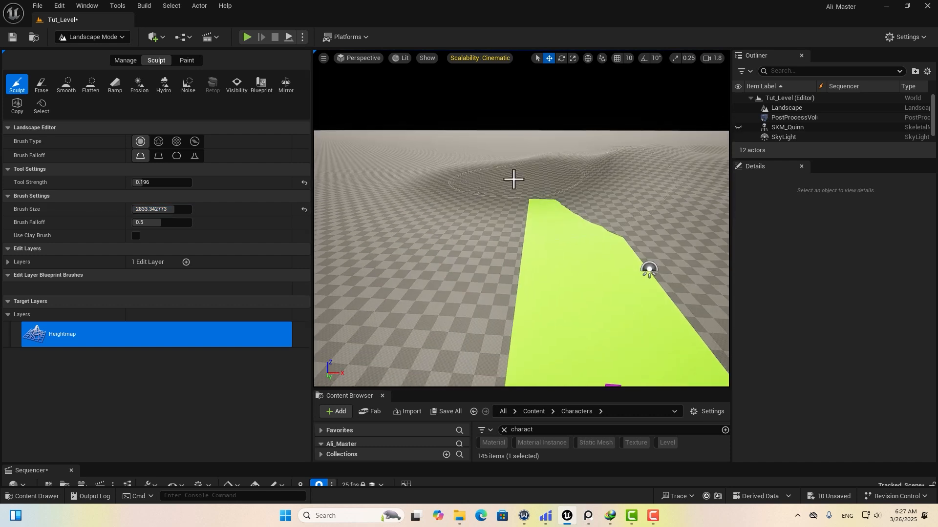
{"action": "left_click_drag", "start_coordinate": [514, 179], "coordinate": [444, 189]}
{"action": "mouse_move", "coordinate": [434, 200]}
{"action": "right_mouse_down"}
{"action": "mouse_move", "coordinate": [435, 176]}
{"action": "mouse_move", "coordinate": [410, 175]}
{"action": "mouse_move", "coordinate": [451, 203]}
{"action": "right_mouse_up"}
{"action": "scroll", "coordinate": [517, 203], "scroll_direction": "down", "scroll_amount": 3}
{"action": "mouse_move", "coordinate": [517, 203]}
{"action": "middle_mouse_down"}
{"action": "mouse_move", "coordinate": [542, 203]}
{"action": "mouse_move", "coordinate": [564, 181]}
{"action": "mouse_move", "coordinate": [580, 198]}
{"action": "middle_mouse_up"}
{"action": "mouse_move", "coordinate": [402, 208]}
{"action": "middle_mouse_down"}
{"action": "mouse_move", "coordinate": [379, 208]}
{"action": "mouse_move", "coordinate": [359, 183]}
{"action": "middle_mouse_up"}
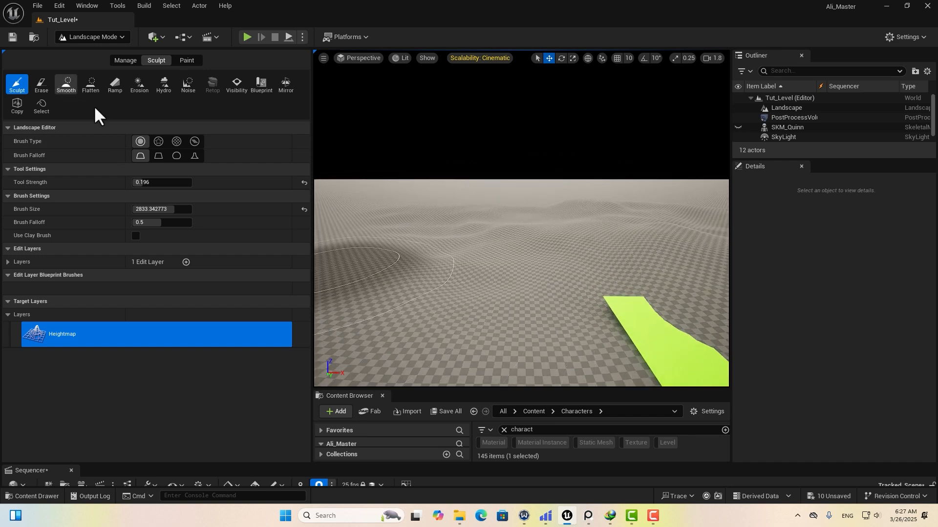
Smooth the sculpted hills and return to Selection Mode.
{"action": "left_click", "coordinate": [66, 84]}
{"action": "right_click_drag", "start_coordinate": [584, 209], "coordinate": [607, 176]}
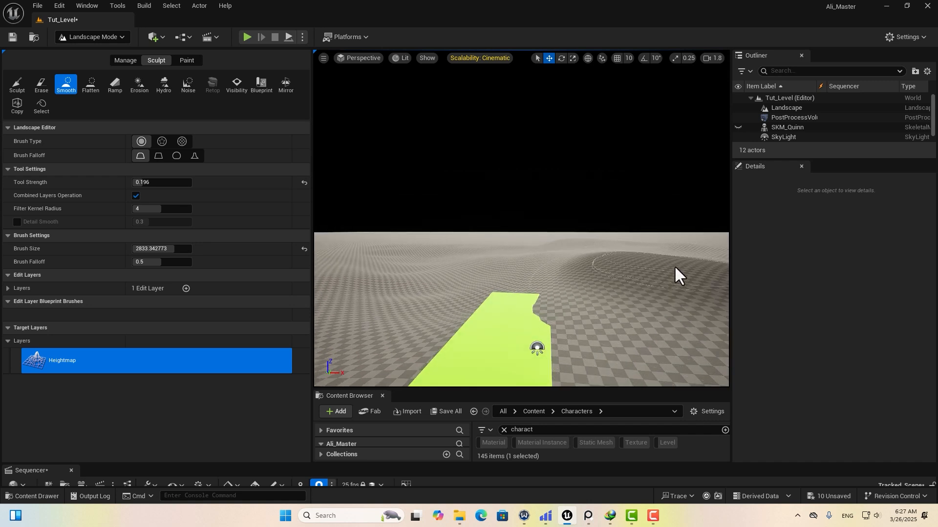
{"action": "left_click", "coordinate": [107, 40]}
{"action": "left_click", "coordinate": [110, 50]}
{"action": "left_click_drag", "start_coordinate": [47, 388], "coordinate": [44, 225]}
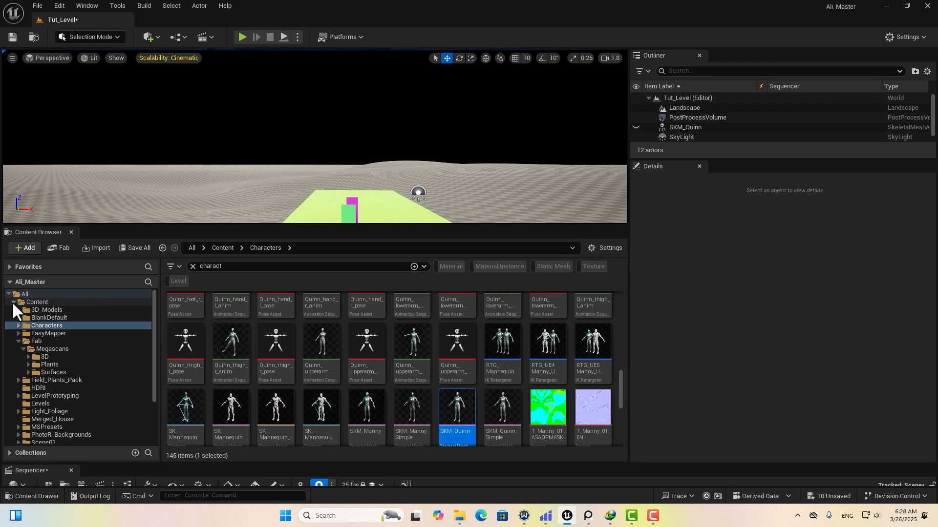
From the Content folder, open Fab and search it for 'photor_background'.
{"action": "double_click", "coordinate": [12, 301]}
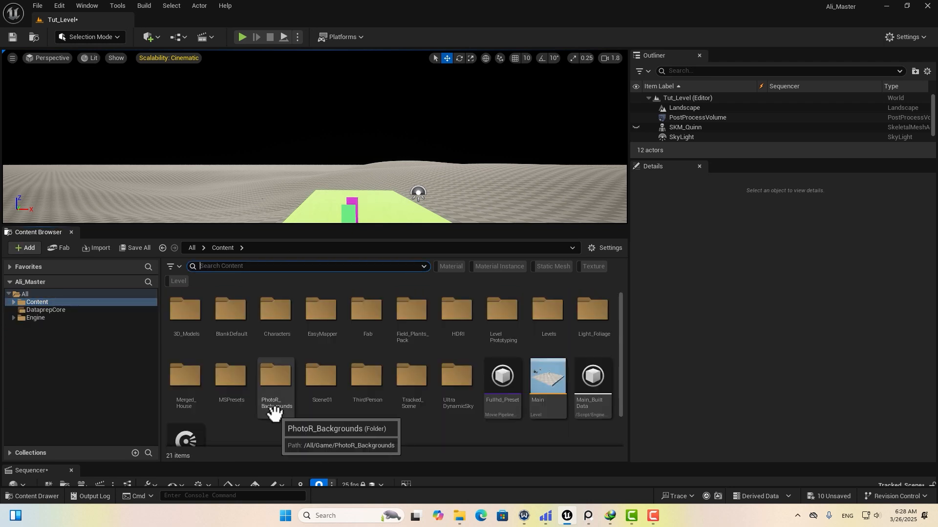
{"action": "right_click", "coordinate": [315, 429]}
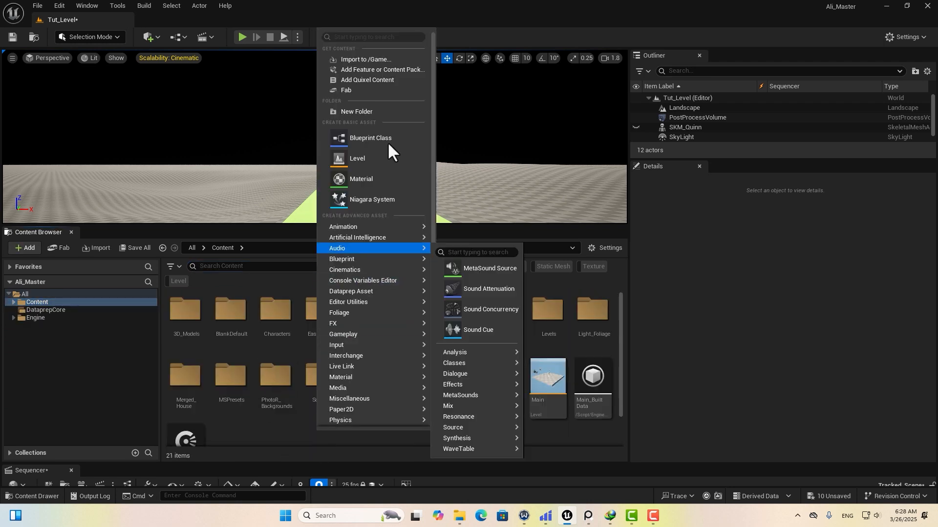
{"action": "left_click", "coordinate": [348, 90]}
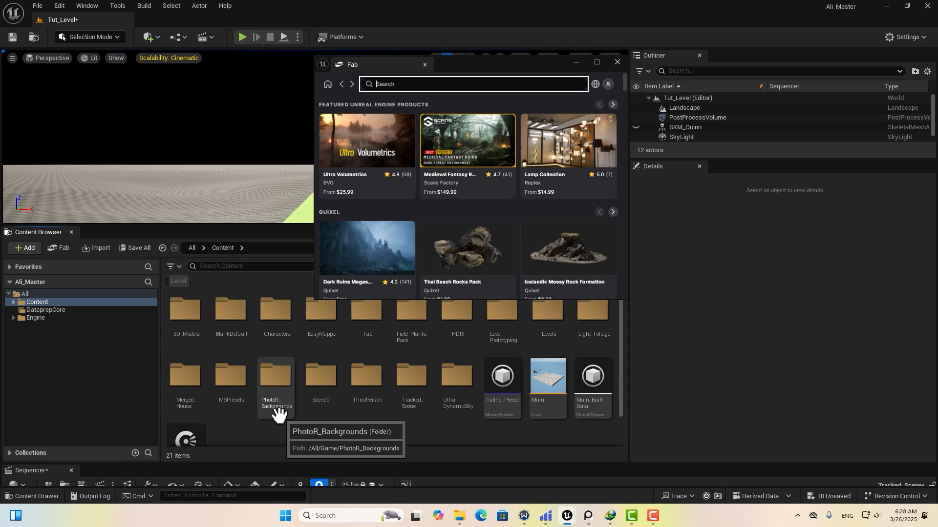
{"action": "left_click", "coordinate": [383, 84]}
{"action": "type", "text": "photor_"}
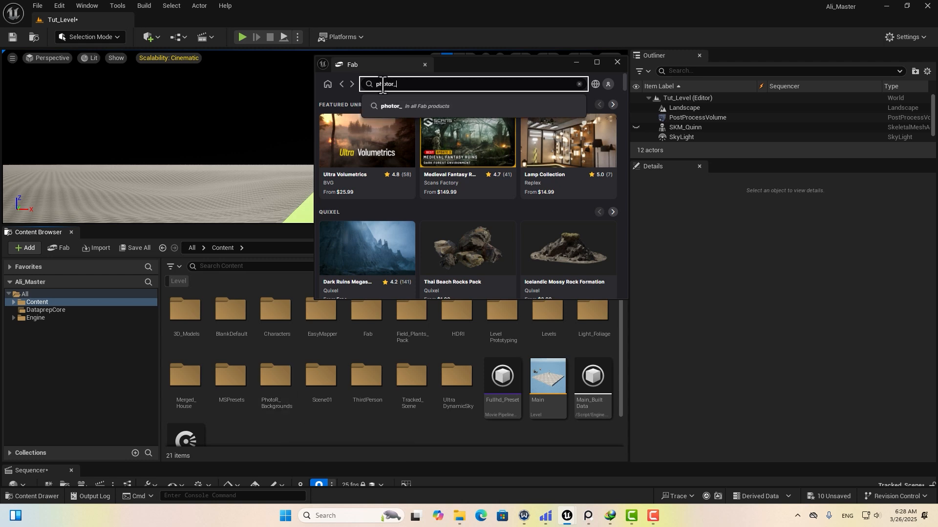
{"action": "type", "text": "background"}
{"action": "key", "text": "Return"}
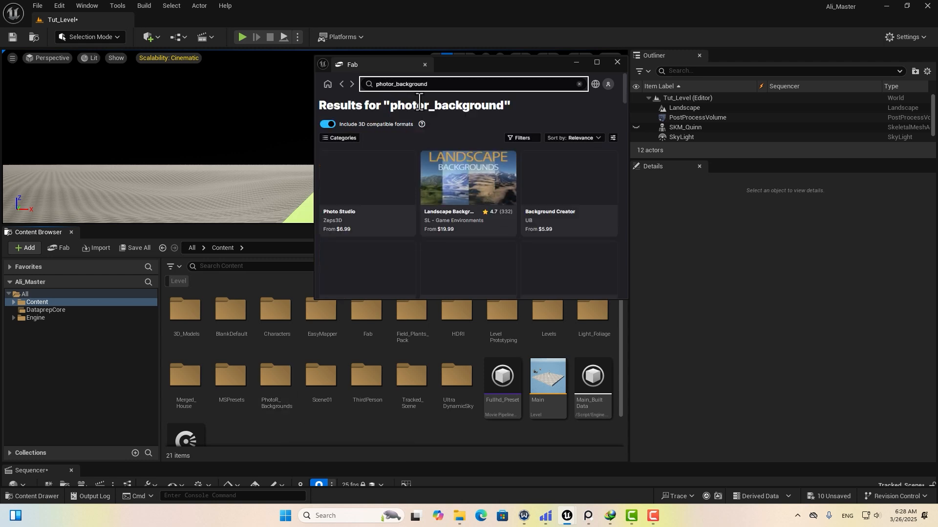
Open the Landscape Backgrounds pack and view its mountain panorama with Fab maximised.
{"action": "left_click", "coordinate": [473, 169]}
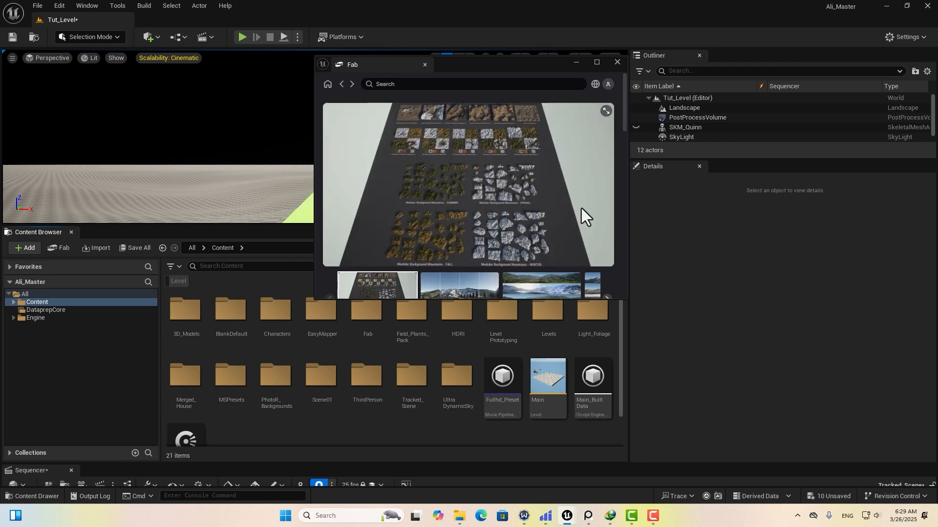
{"action": "left_click", "coordinate": [459, 282]}
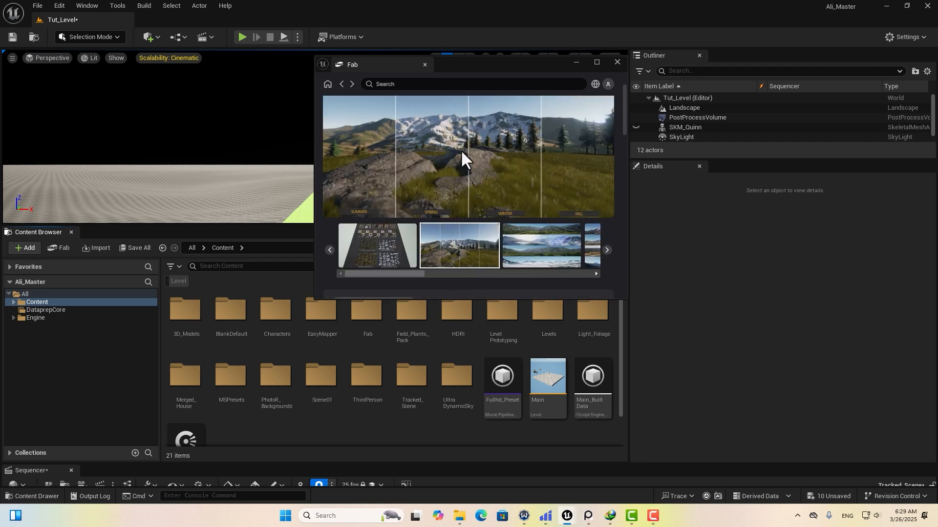
{"action": "left_click", "coordinate": [596, 62]}
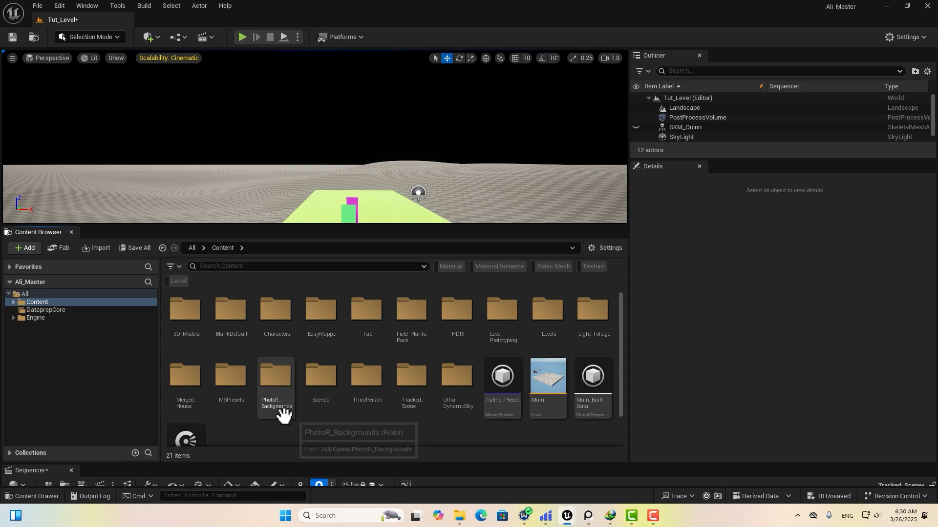
Filter PhotoR_Backgrounds/Meshes/Modular_Summer to static meshes (27 pieces) and enlarge the viewport.
{"action": "double_click", "coordinate": [274, 391]}
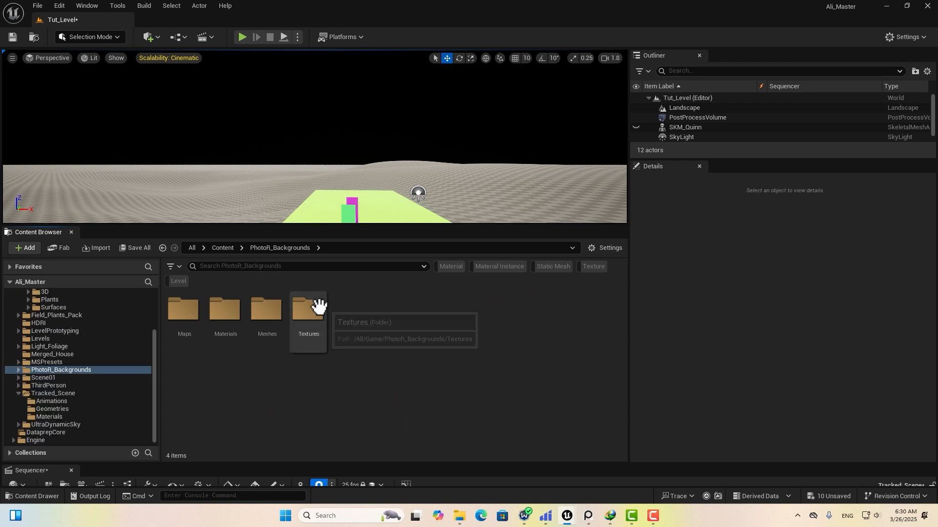
{"action": "double_click", "coordinate": [267, 342]}
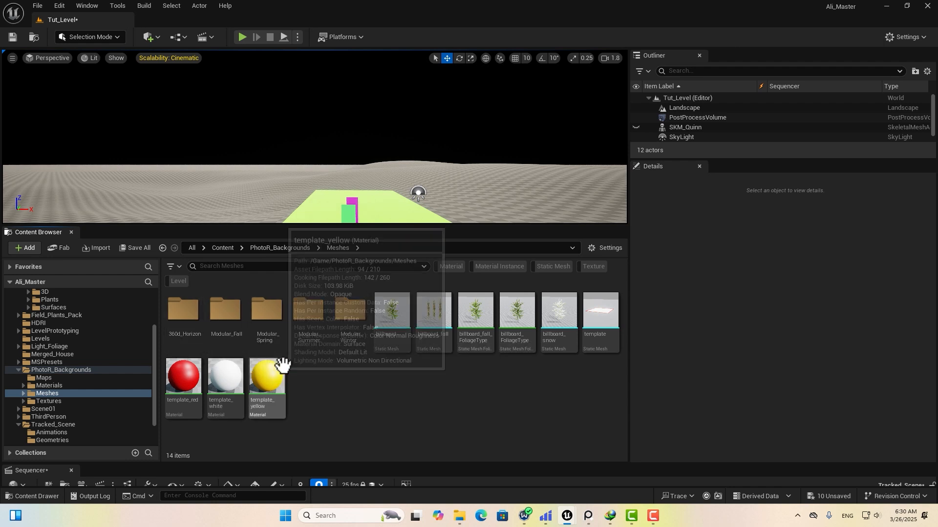
{"action": "double_click", "coordinate": [307, 339]}
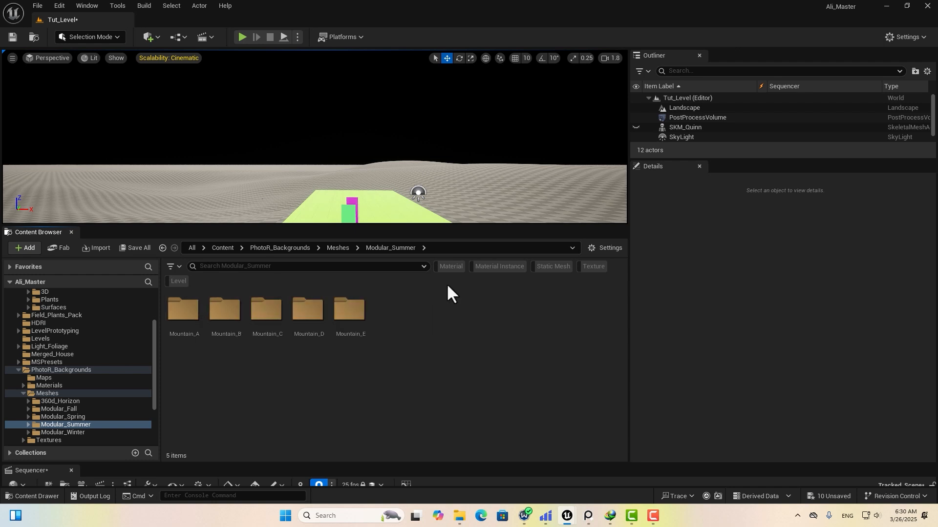
{"action": "left_click", "coordinate": [551, 266]}
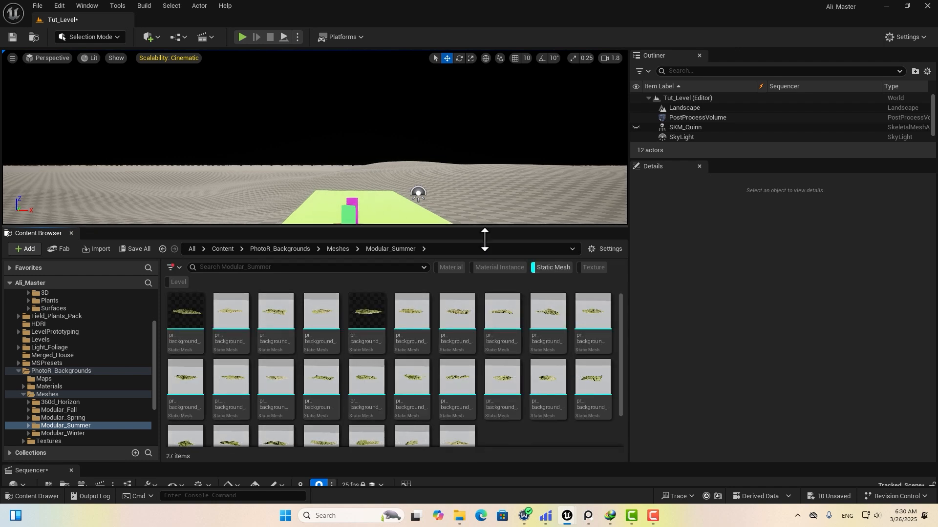
{"action": "left_click_drag", "start_coordinate": [483, 227], "coordinate": [508, 371]}
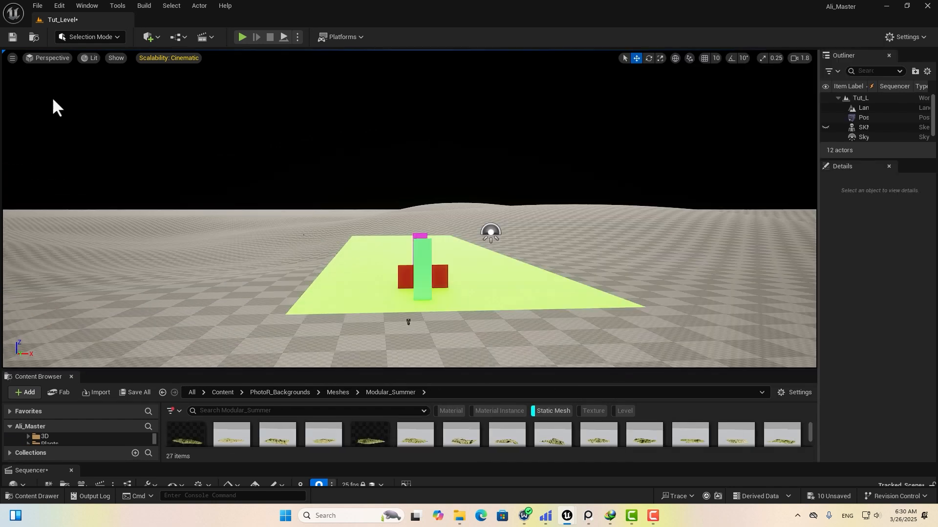
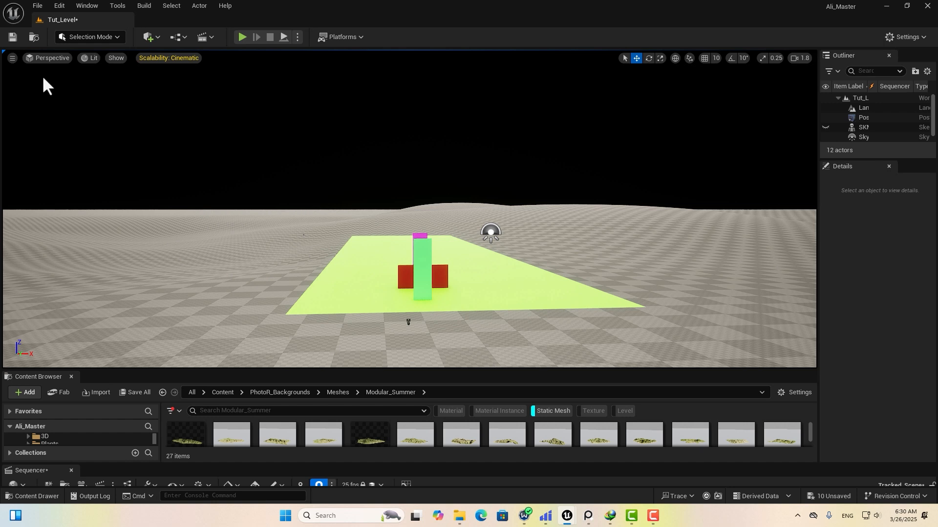
Switch to the Two Panes side-by-side layout and frame the green plane in the right pane.
{"action": "left_click", "coordinate": [12, 59]}
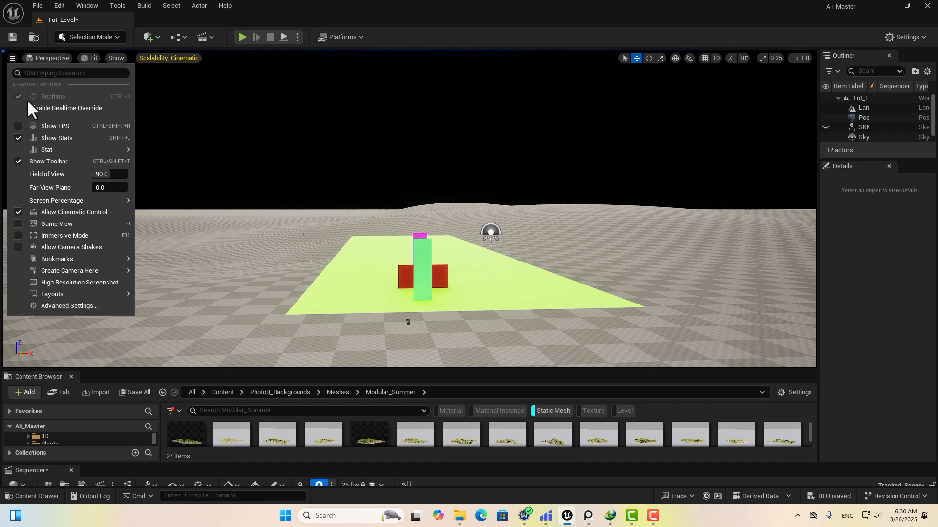
{"action": "mouse_move", "coordinate": [83, 294]}
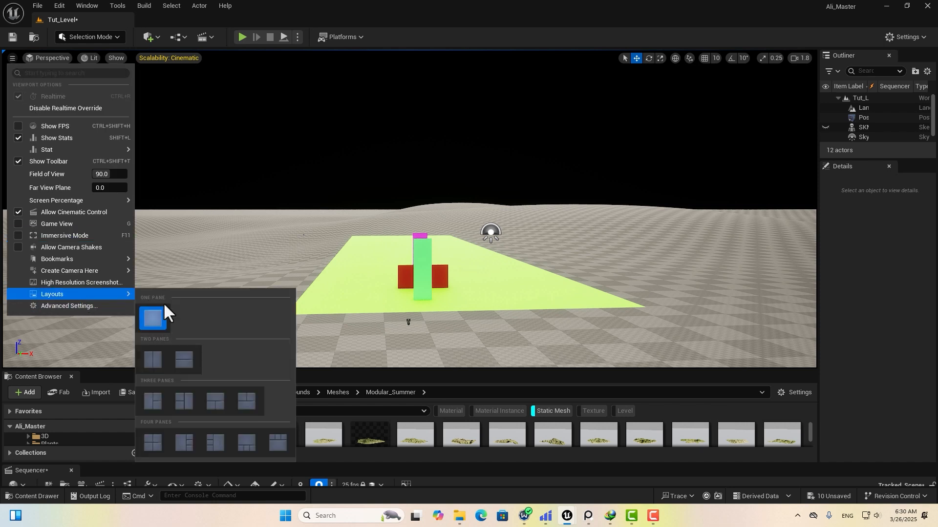
{"action": "left_click", "coordinate": [155, 356]}
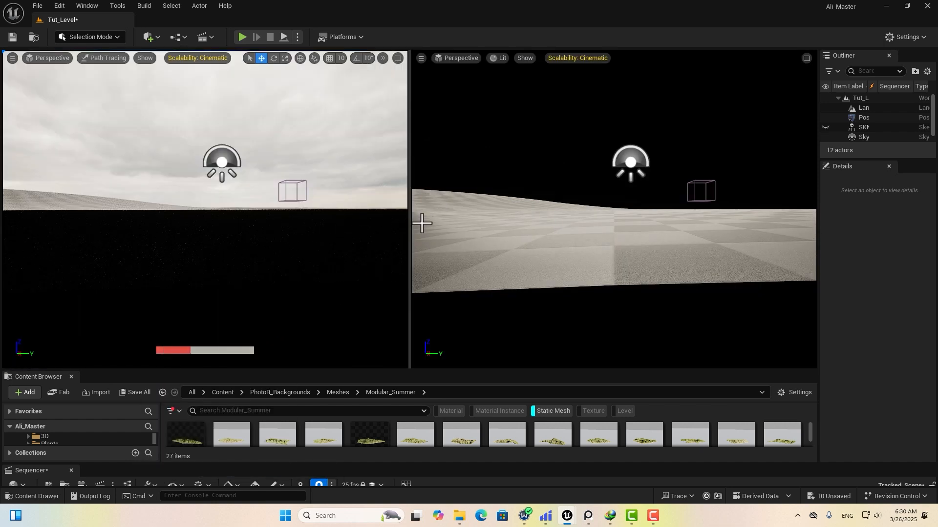
{"action": "middle_click_drag", "start_coordinate": [661, 259], "coordinate": [682, 208]}
{"action": "scroll", "coordinate": [684, 284], "scroll_direction": "down", "scroll_amount": 5}
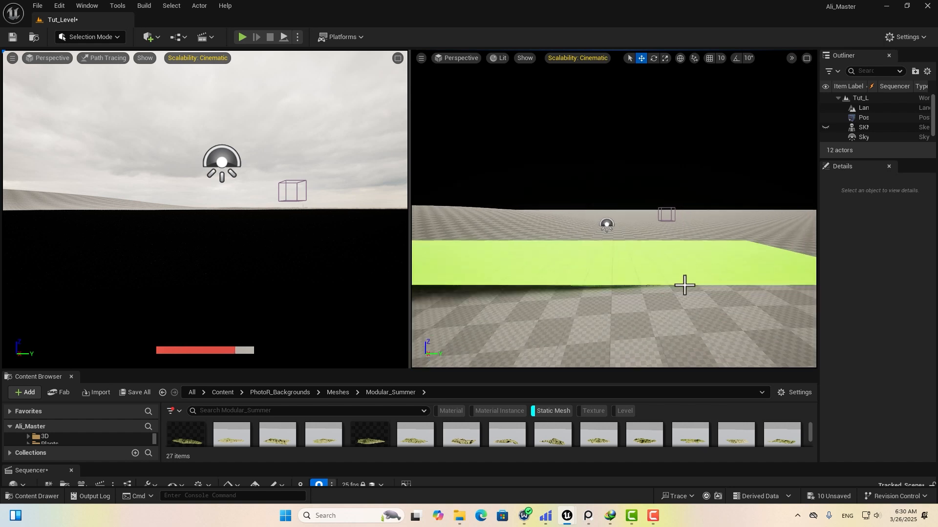
{"action": "right_click_drag", "start_coordinate": [684, 285], "coordinate": [659, 294]}
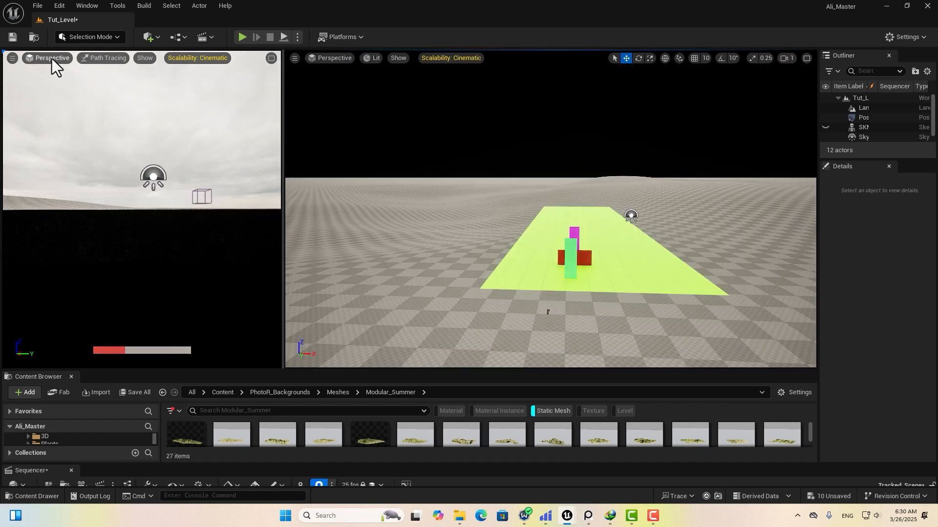
Look through the 3D_Tracker_Camera in the left pane while reframing the right view.
{"action": "left_click", "coordinate": [52, 57]}
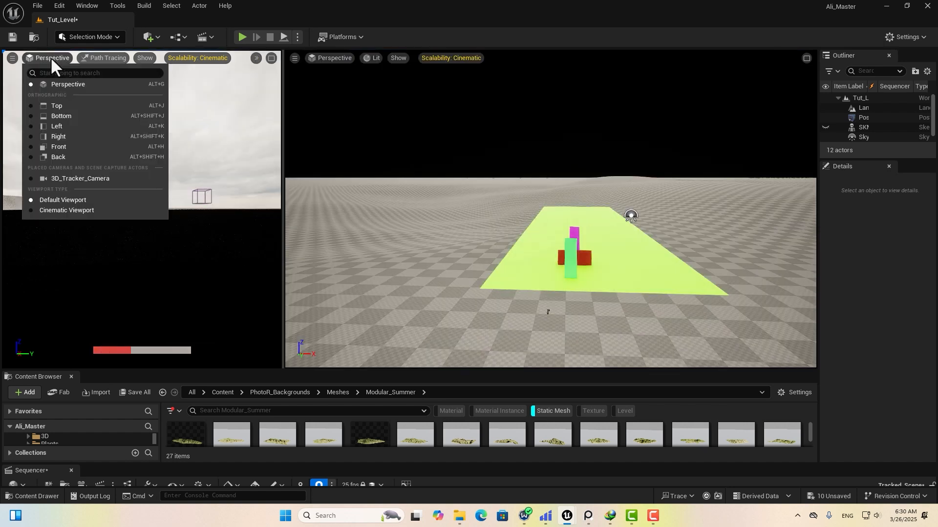
{"action": "left_click", "coordinate": [74, 178]}
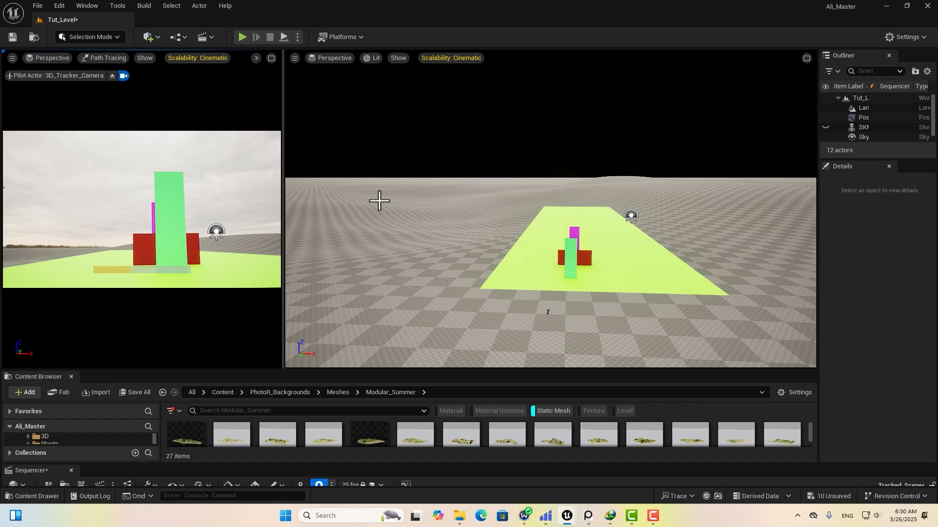
{"action": "middle_click_drag", "start_coordinate": [514, 225], "coordinate": [640, 194]}
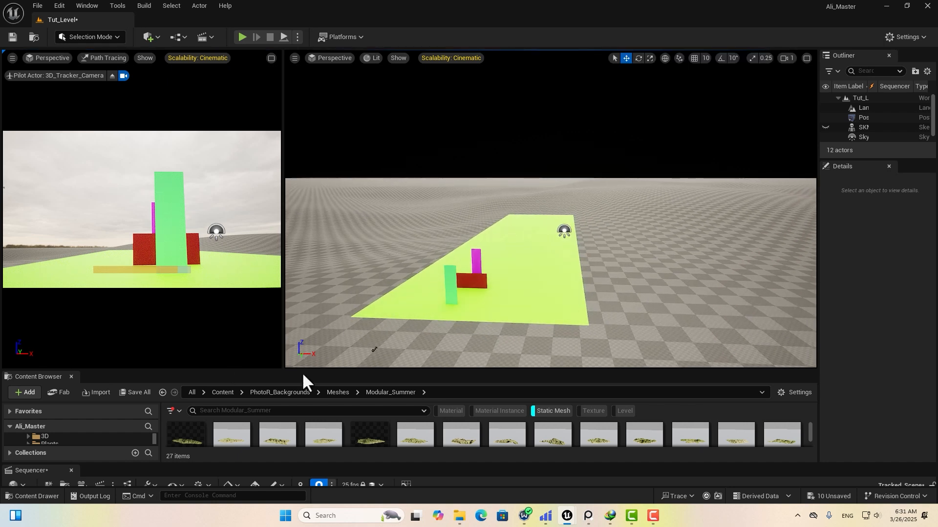
Place the pr_background_mountain_a_1_summer mesh far back, making it taller, raised and shifted along X.
{"action": "left_click", "coordinate": [352, 335]}
{"action": "left_click_drag", "start_coordinate": [299, 408], "coordinate": [274, 299]}
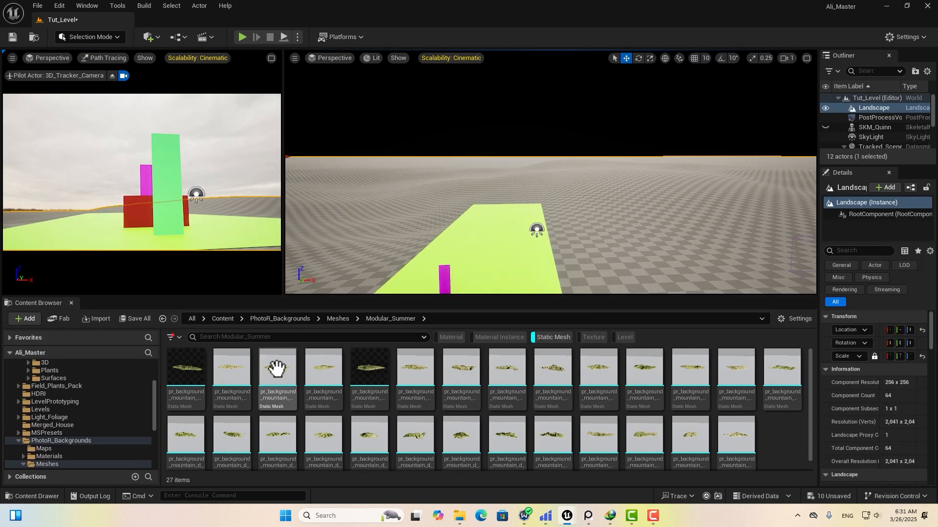
{"action": "left_click_drag", "start_coordinate": [192, 385], "coordinate": [503, 158]}
{"action": "right_click_drag", "start_coordinate": [517, 183], "coordinate": [527, 190]}
{"action": "left_click_drag", "start_coordinate": [554, 158], "coordinate": [400, 180]}
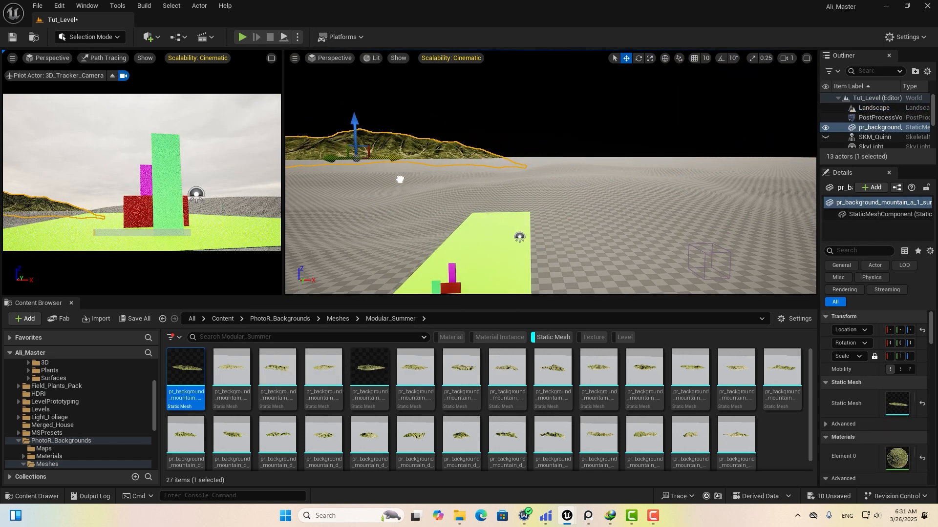
{"action": "right_click_drag", "start_coordinate": [518, 184], "coordinate": [509, 189]}
{"action": "left_click_drag", "start_coordinate": [471, 119], "coordinate": [524, 151]}
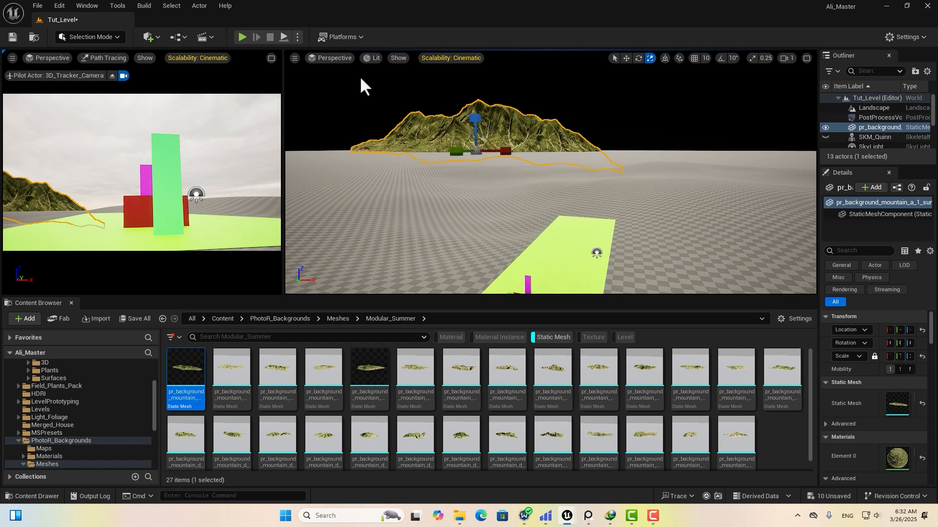
{"action": "left_click_drag", "start_coordinate": [475, 123], "coordinate": [474, 111]}
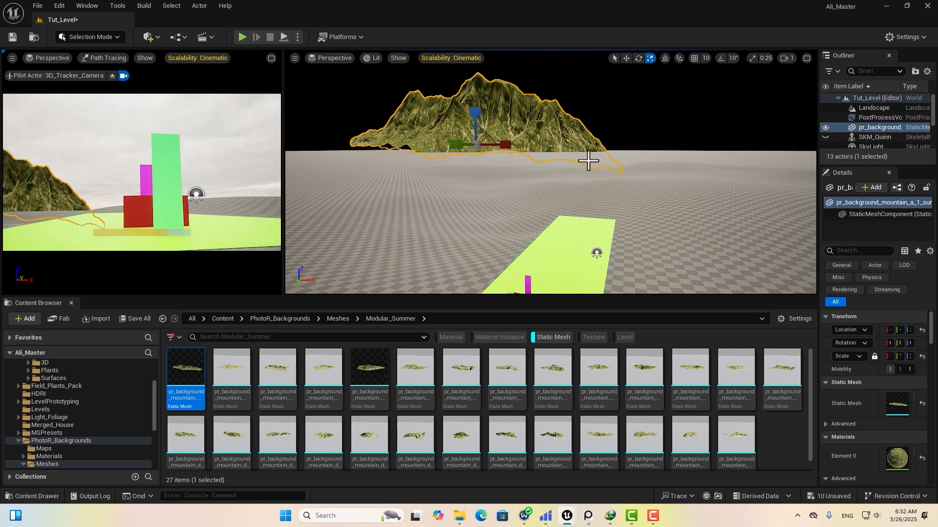
{"action": "left_click", "coordinate": [627, 59]}
{"action": "left_click_drag", "start_coordinate": [508, 146], "coordinate": [580, 177]}
{"action": "key", "text": "e"}
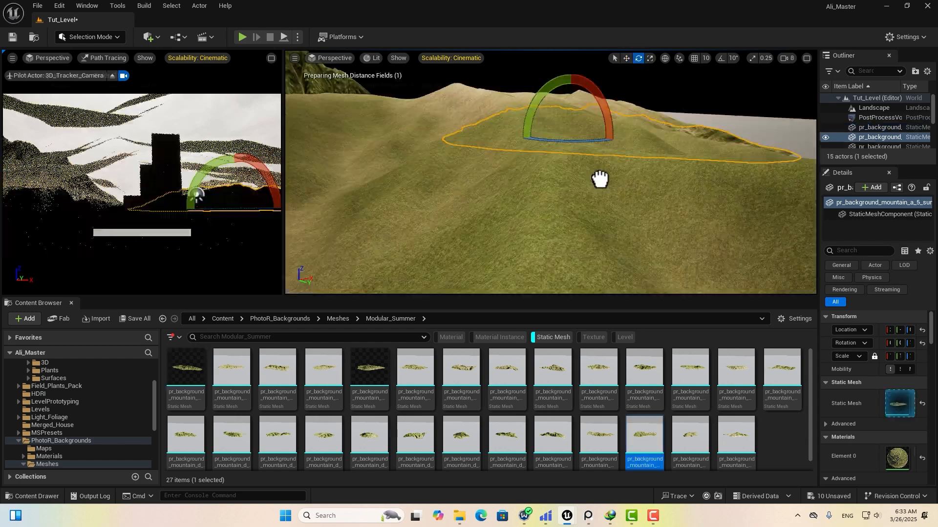
Keep one more summer mountain, rotating, repositioning and enlarging it behind the set.
{"action": "right_click_drag", "start_coordinate": [601, 178], "coordinate": [595, 142]}
{"action": "key", "text": "w"}
{"action": "key", "text": "Delete"}
{"action": "left_click", "coordinate": [504, 138]}
{"action": "mouse_move", "coordinate": [561, 102]}
{"action": "left_mouse_down"}
{"action": "mouse_move", "coordinate": [606, 106]}
{"action": "mouse_move", "coordinate": [542, 117]}
{"action": "mouse_move", "coordinate": [551, 117]}
{"action": "left_mouse_up"}
{"action": "key", "text": "e"}
{"action": "left_click_drag", "start_coordinate": [646, 88], "coordinate": [650, 117]}
{"action": "mouse_move", "coordinate": [570, 80]}
{"action": "left_mouse_down"}
{"action": "mouse_move", "coordinate": [574, 90]}
{"action": "mouse_move", "coordinate": [570, 81]}
{"action": "left_mouse_up"}
{"action": "key", "text": "w"}
{"action": "left_click_drag", "start_coordinate": [630, 108], "coordinate": [559, 123]}
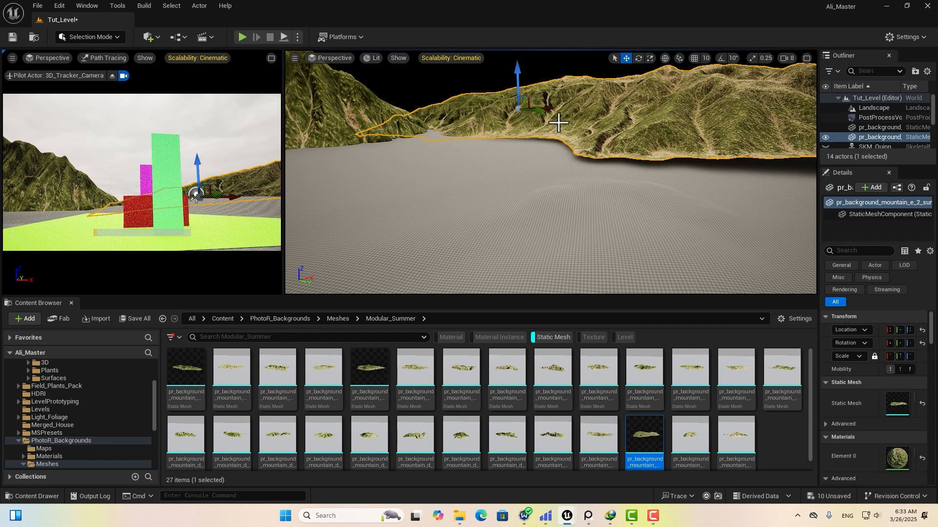
{"action": "left_click_drag", "start_coordinate": [533, 94], "coordinate": [508, 150]}
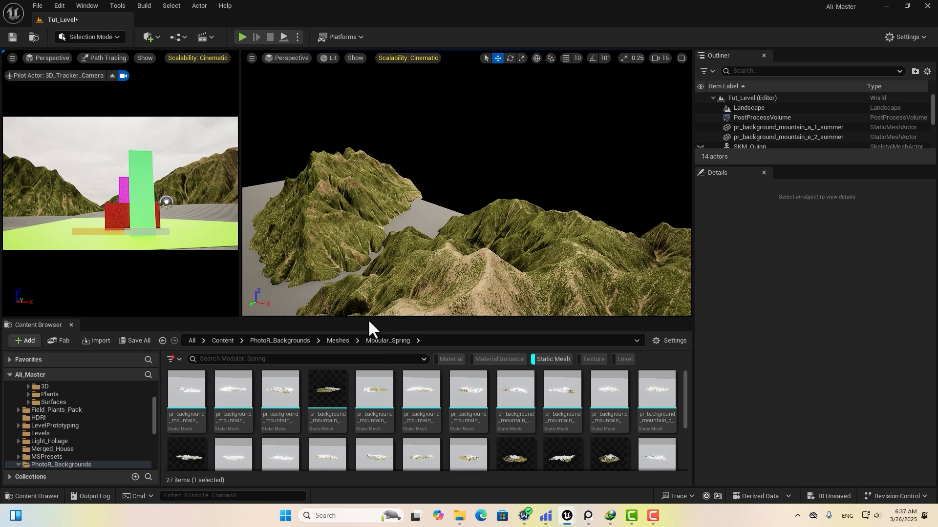
Place the snowy e_2_spring mountain, turn it and scale it up to 2.85.
{"action": "left_click_drag", "start_coordinate": [368, 318], "coordinate": [372, 205]}
{"action": "left_click_drag", "start_coordinate": [197, 420], "coordinate": [521, 160]}
{"action": "key", "text": "e"}
{"action": "left_click_drag", "start_coordinate": [442, 205], "coordinate": [441, 430]}
{"action": "mouse_move", "coordinate": [551, 270]}
{"action": "left_mouse_down"}
{"action": "mouse_move", "coordinate": [566, 255]}
{"action": "mouse_move", "coordinate": [538, 274]}
{"action": "mouse_move", "coordinate": [552, 269]}
{"action": "left_mouse_up"}
{"action": "left_click_drag", "start_coordinate": [834, 331], "coordinate": [869, 331]}
{"action": "key", "text": "w"}
{"action": "left_click_drag", "start_coordinate": [502, 255], "coordinate": [545, 228]}
{"action": "right_click_drag", "start_coordinate": [489, 283], "coordinate": [532, 273]}
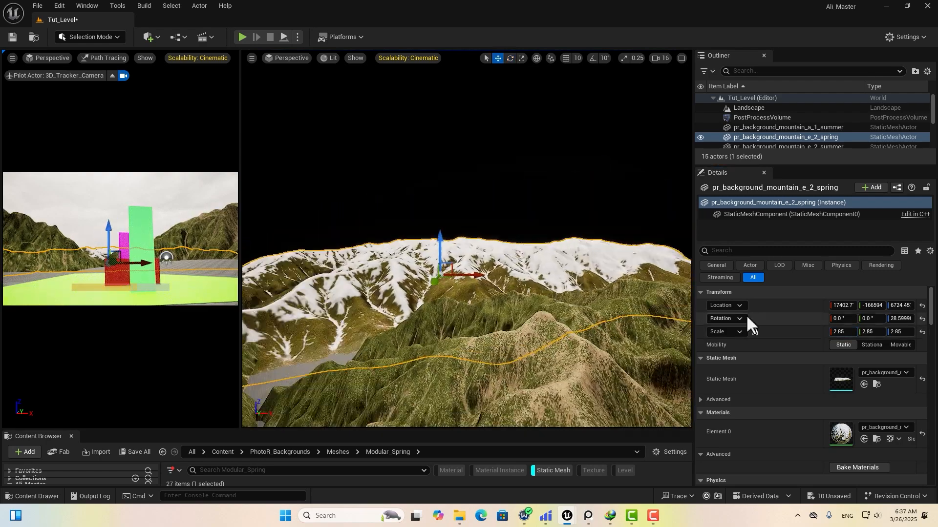
{"action": "left_click_drag", "start_coordinate": [443, 246], "coordinate": [440, 222]}
Reposition the e_2_spring mountain, shifting it left, lowering it and nudging it along X.
{"action": "key", "text": "w"}
{"action": "right_click_drag", "start_coordinate": [469, 274], "coordinate": [454, 288]}
{"action": "left_click_drag", "start_coordinate": [461, 235], "coordinate": [421, 235]}
{"action": "left_click_drag", "start_coordinate": [397, 201], "coordinate": [398, 211]}
{"action": "right_click_drag", "start_coordinate": [420, 263], "coordinate": [439, 264]}
{"action": "left_click_drag", "start_coordinate": [416, 249], "coordinate": [359, 261]}
{"action": "left_click_drag", "start_coordinate": [452, 430], "coordinate": [447, 288]}
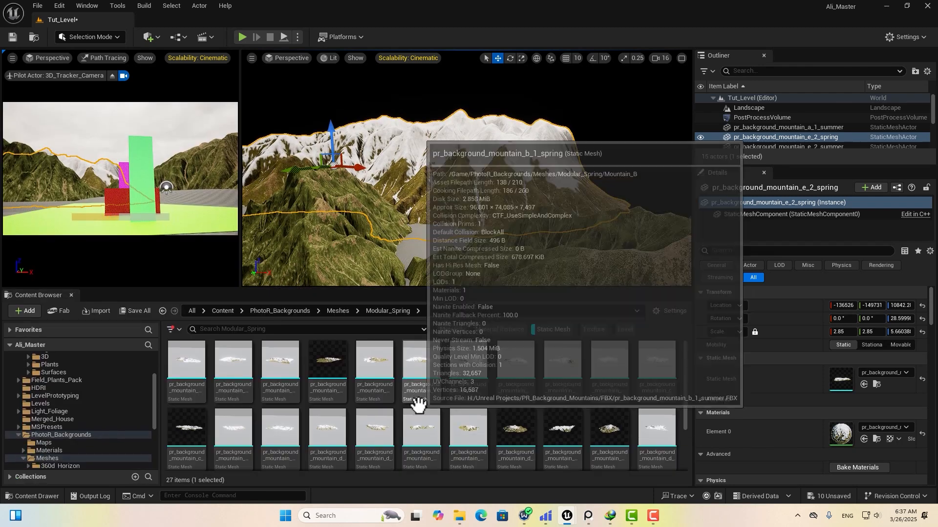
Place the a_4_spring mountain, moving it up and right and tilting it about 20°.
{"action": "left_click_drag", "start_coordinate": [327, 377], "coordinate": [686, 217]}
{"action": "key", "text": "r"}
{"action": "left_click_drag", "start_coordinate": [651, 177], "coordinate": [652, 140]}
{"action": "key", "text": "e"}
{"action": "left_click_drag", "start_coordinate": [597, 164], "coordinate": [596, 196]}
{"action": "right_click_drag", "start_coordinate": [596, 191], "coordinate": [649, 195]}
{"action": "left_click_drag", "start_coordinate": [481, 130], "coordinate": [503, 117]}
{"action": "right_click_drag", "start_coordinate": [525, 137], "coordinate": [498, 134]}
{"action": "left_click", "coordinate": [526, 131]}
Raise the e_2_spring mountain, tilt it about 10° and move it right along X.
{"action": "left_click", "coordinate": [423, 197]}
{"action": "right_click_drag", "start_coordinate": [423, 197], "coordinate": [390, 195]}
{"action": "key", "text": "w"}
{"action": "left_click_drag", "start_coordinate": [316, 144], "coordinate": [314, 122]}
{"action": "key", "text": "e"}
{"action": "left_click_drag", "start_coordinate": [349, 179], "coordinate": [343, 197]}
{"action": "key", "text": "w"}
{"action": "left_click_drag", "start_coordinate": [340, 148], "coordinate": [512, 160]}
{"action": "left_click_drag", "start_coordinate": [475, 110], "coordinate": [480, 127]}
{"action": "right_click_drag", "start_coordinate": [481, 128], "coordinate": [508, 157]}
Push the a_4_spring mountain farther back and up, rotating it around its local axes.
{"action": "left_click", "coordinate": [571, 152]}
{"action": "mouse_move", "coordinate": [572, 151]}
{"action": "right_mouse_down"}
{"action": "mouse_move", "coordinate": [557, 156]}
{"action": "mouse_move", "coordinate": [567, 161]}
{"action": "right_mouse_up"}
{"action": "left_click_drag", "start_coordinate": [597, 139], "coordinate": [576, 130]}
{"action": "mouse_move", "coordinate": [576, 129]}
{"action": "right_mouse_down"}
{"action": "mouse_move", "coordinate": [586, 113]}
{"action": "mouse_move", "coordinate": [547, 136]}
{"action": "mouse_move", "coordinate": [576, 132]}
{"action": "right_mouse_up"}
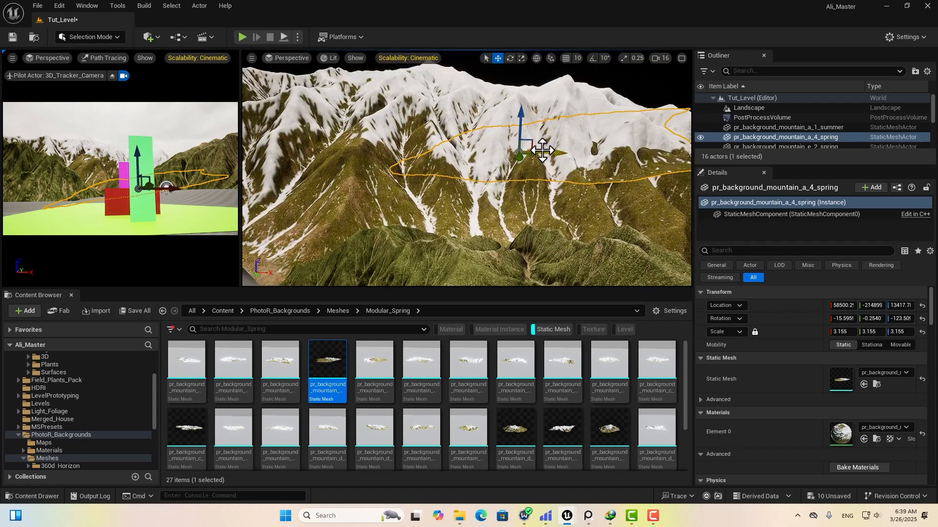
{"action": "left_click_drag", "start_coordinate": [531, 143], "coordinate": [592, 82]}
{"action": "right_click_drag", "start_coordinate": [593, 82], "coordinate": [630, 88]}
{"action": "key", "text": "e"}
{"action": "left_click_drag", "start_coordinate": [465, 126], "coordinate": [489, 139]}
{"action": "left_click", "coordinate": [536, 59]}
{"action": "right_click_drag", "start_coordinate": [506, 136], "coordinate": [507, 122]}
{"action": "left_click_drag", "start_coordinate": [454, 92], "coordinate": [445, 117]}
Enlarge the a_4_spring mountain past 3.83 scale, pushing it far back and leveling it.
{"action": "mouse_move", "coordinate": [843, 332]}
{"action": "left_mouse_down"}
{"action": "mouse_move", "coordinate": [869, 332]}
{"action": "mouse_move", "coordinate": [849, 333]}
{"action": "left_mouse_up"}
{"action": "key", "text": "w"}
{"action": "right_click_drag", "start_coordinate": [488, 147], "coordinate": [493, 122]}
{"action": "mouse_move", "coordinate": [513, 83]}
{"action": "left_mouse_down"}
{"action": "mouse_move", "coordinate": [513, 95]}
{"action": "mouse_move", "coordinate": [565, 77]}
{"action": "mouse_move", "coordinate": [529, 91]}
{"action": "left_mouse_up"}
{"action": "left_click_drag", "start_coordinate": [843, 332], "coordinate": [869, 332]}
{"action": "left_click_drag", "start_coordinate": [869, 332], "coordinate": [883, 332]}
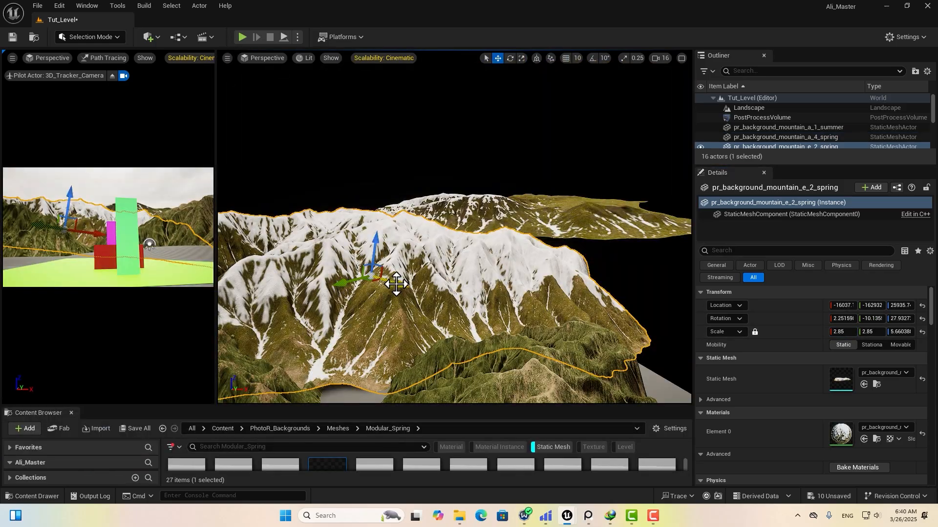
Duplicate e_2_spring as e_2_spring2, turn it, move it back and scale it to about 3.26.
{"action": "left_click_drag", "start_coordinate": [396, 283], "coordinate": [574, 241], "text": "alt"}
{"action": "key", "text": "e"}
{"action": "left_click_drag", "start_coordinate": [676, 206], "coordinate": [654, 220]}
{"action": "key", "text": "w"}
{"action": "right_click_drag", "start_coordinate": [528, 295], "coordinate": [586, 295]}
{"action": "left_click_drag", "start_coordinate": [464, 224], "coordinate": [570, 216]}
{"action": "left_click_drag", "start_coordinate": [529, 212], "coordinate": [514, 192]}
{"action": "left_click_drag", "start_coordinate": [842, 332], "coordinate": [860, 332]}
{"action": "left_click_drag", "start_coordinate": [520, 169], "coordinate": [521, 178]}
{"action": "right_click_drag", "start_coordinate": [527, 254], "coordinate": [515, 256]}
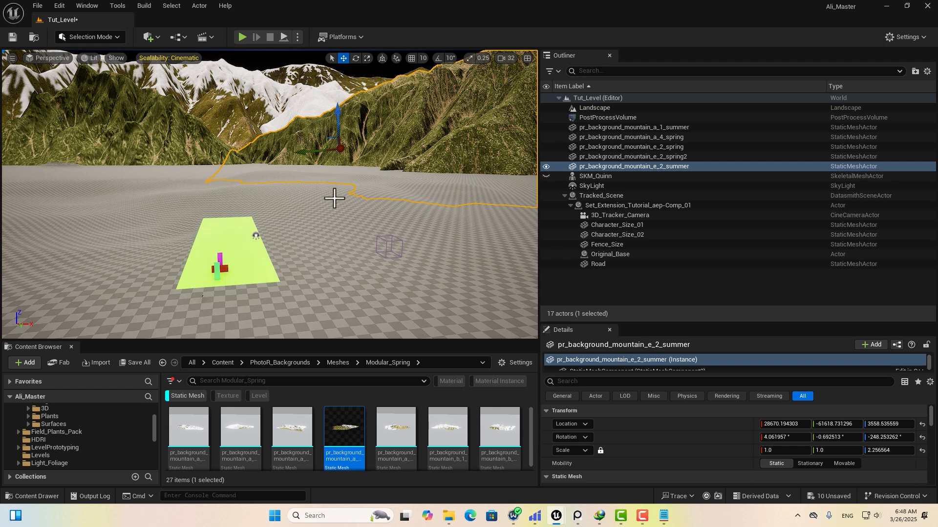
{"action": "right_click_drag", "start_coordinate": [334, 199], "coordinate": [304, 209]}
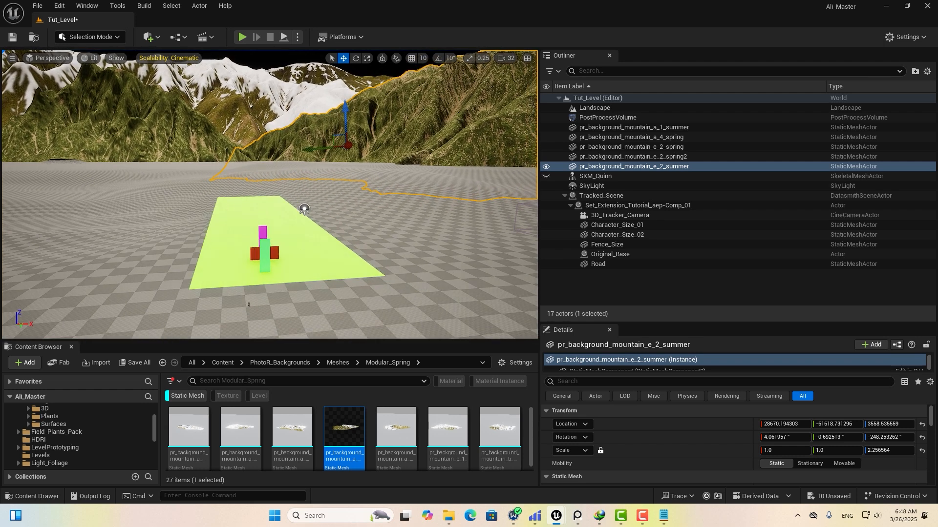
Group the five mountain meshes into a new folder named BG Mountains.
{"action": "left_click", "coordinate": [600, 127]}
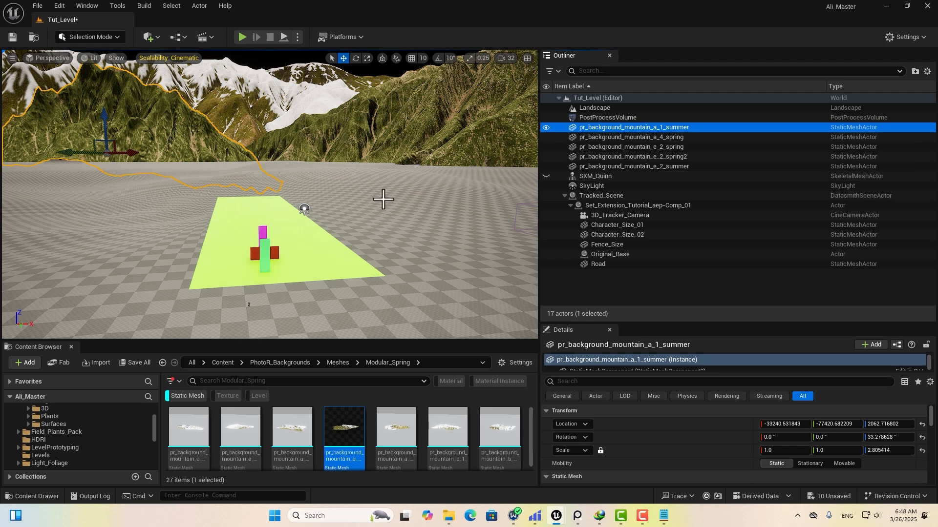
{"action": "left_click", "coordinate": [608, 138], "text": "ctrl"}
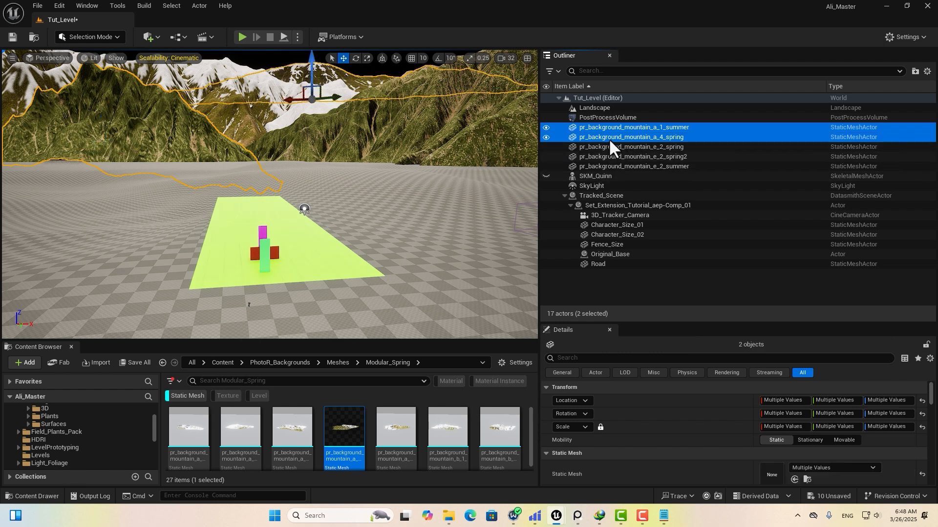
{"action": "left_click", "coordinate": [607, 147], "text": "ctrl"}
{"action": "left_click", "coordinate": [605, 157], "text": "ctrl"}
{"action": "left_click", "coordinate": [579, 164], "text": "ctrl"}
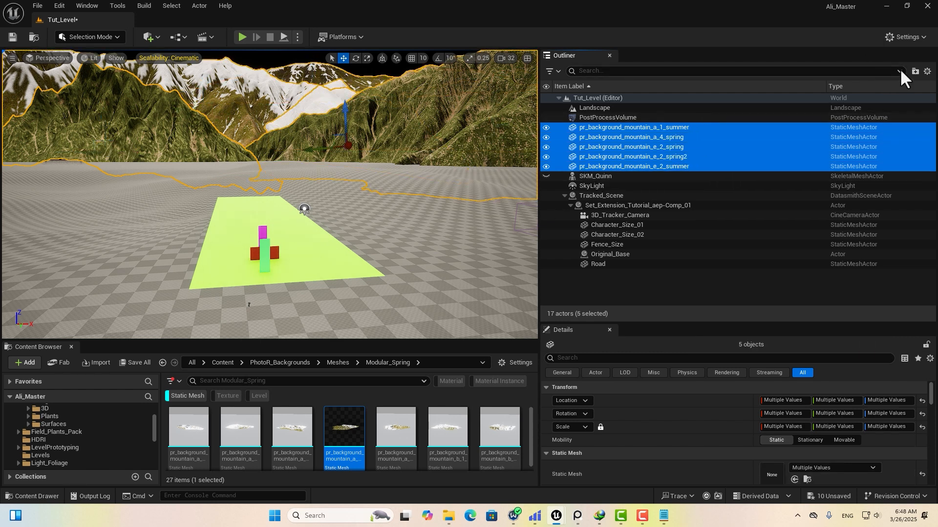
{"action": "left_click", "coordinate": [915, 72]}
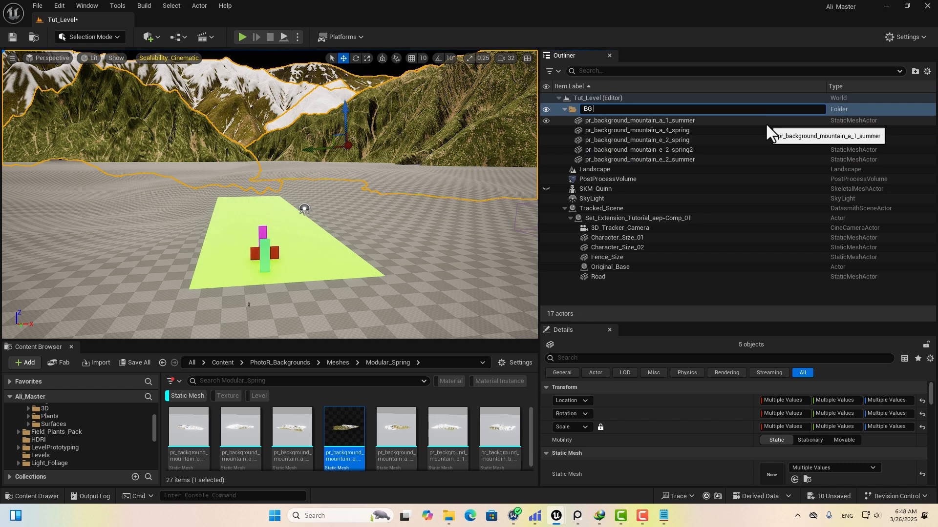
{"action": "type", "text": "BG Mountains"}
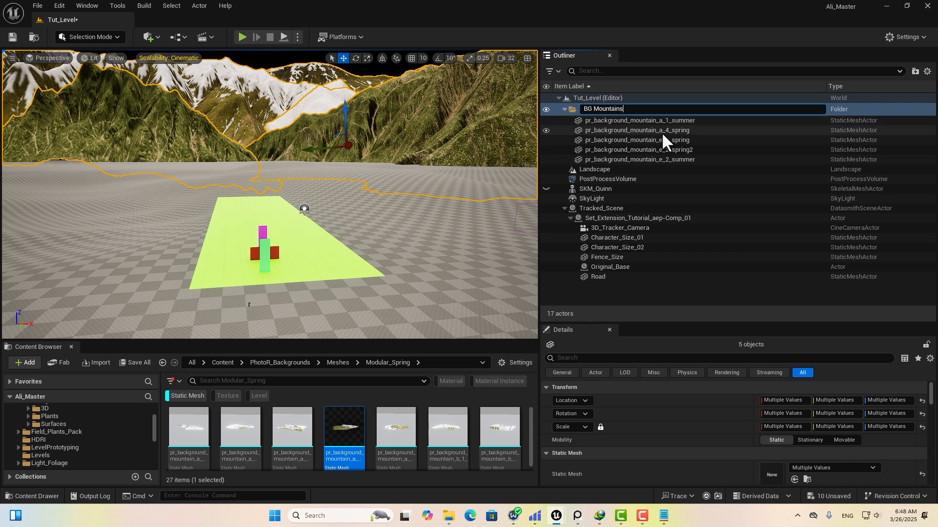
{"action": "key", "text": "Return"}
{"action": "left_click", "coordinate": [563, 108]}
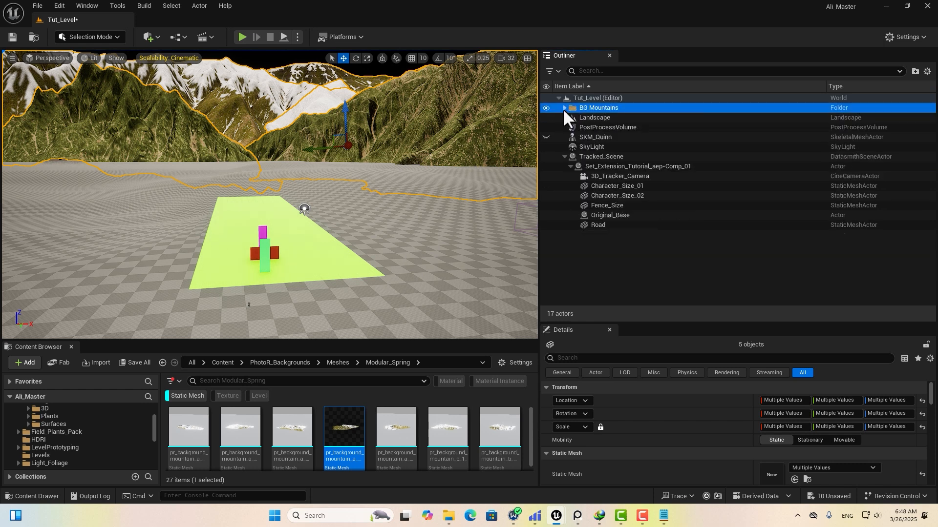
Put the SkyLight into a new folder named Lighting.
{"action": "left_click", "coordinate": [594, 146]}
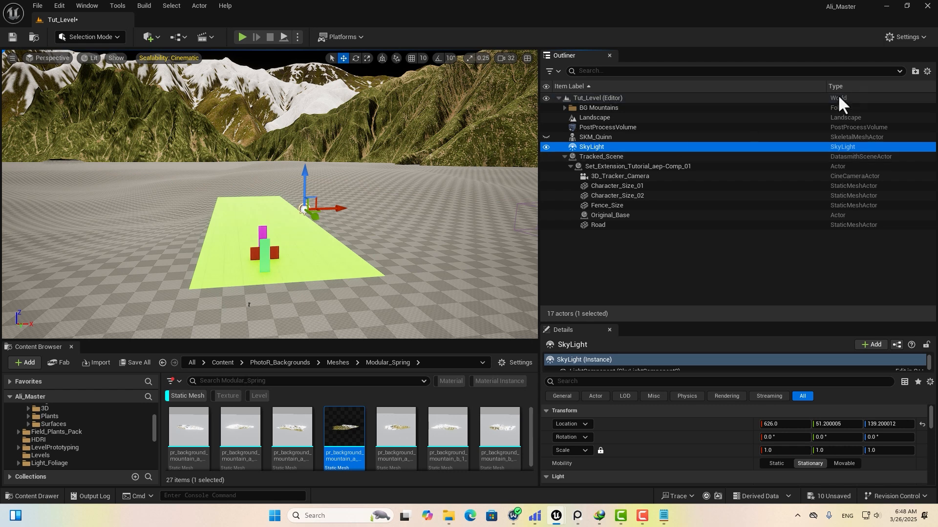
{"action": "left_click", "coordinate": [915, 71]}
{"action": "type", "text": "Lightin"}
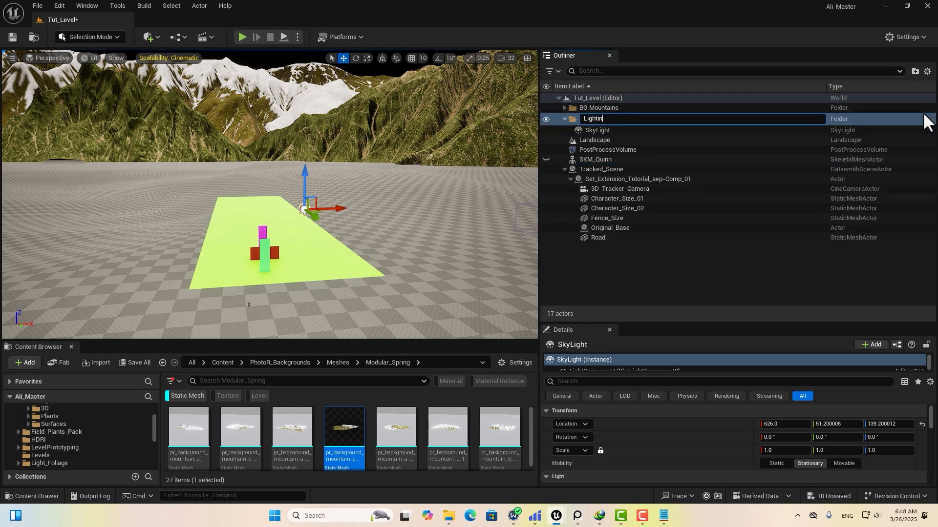
{"action": "type", "text": "g"}
{"action": "key", "text": "Return"}
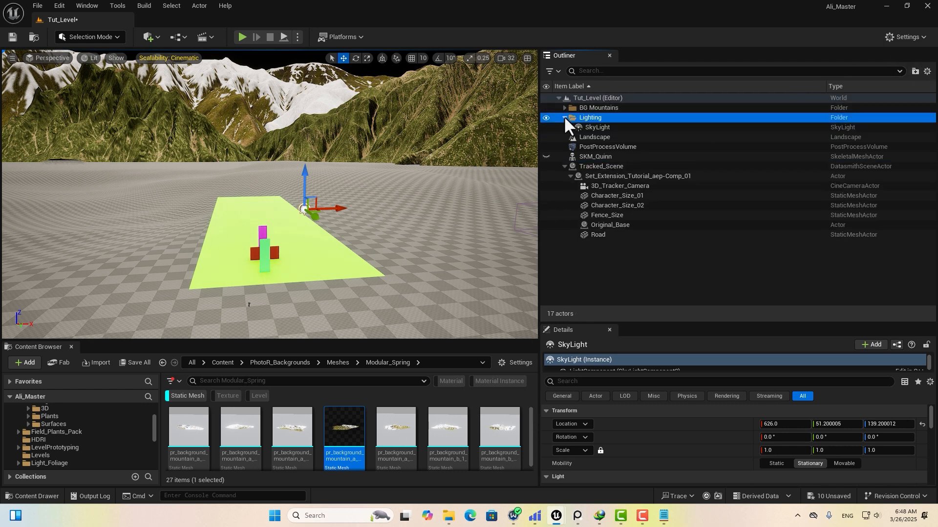
{"action": "left_click", "coordinate": [564, 117]}
Select Tracked_Scene through Original_Base plus the Road and folder them as Camera Data.
{"action": "left_click", "coordinate": [599, 157]}
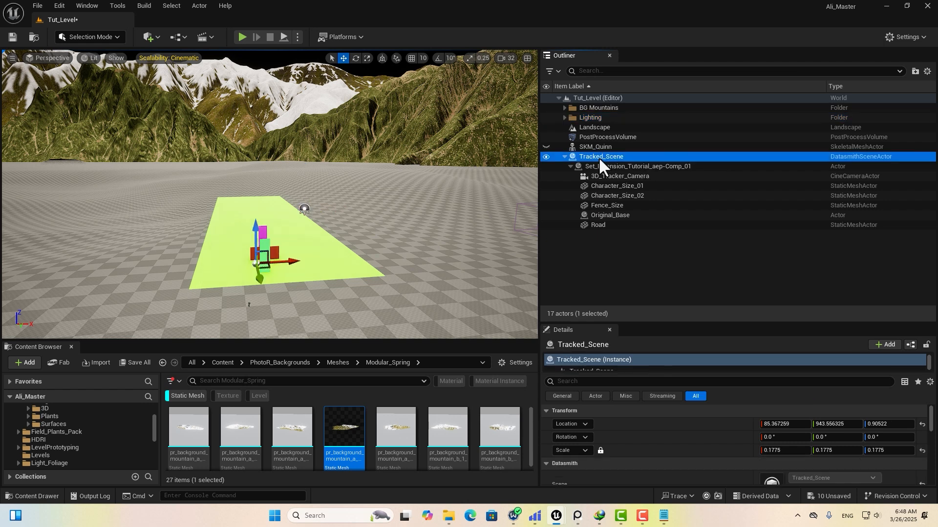
{"action": "left_click", "coordinate": [603, 216], "text": "shift"}
{"action": "left_click", "coordinate": [600, 225], "text": "shift"}
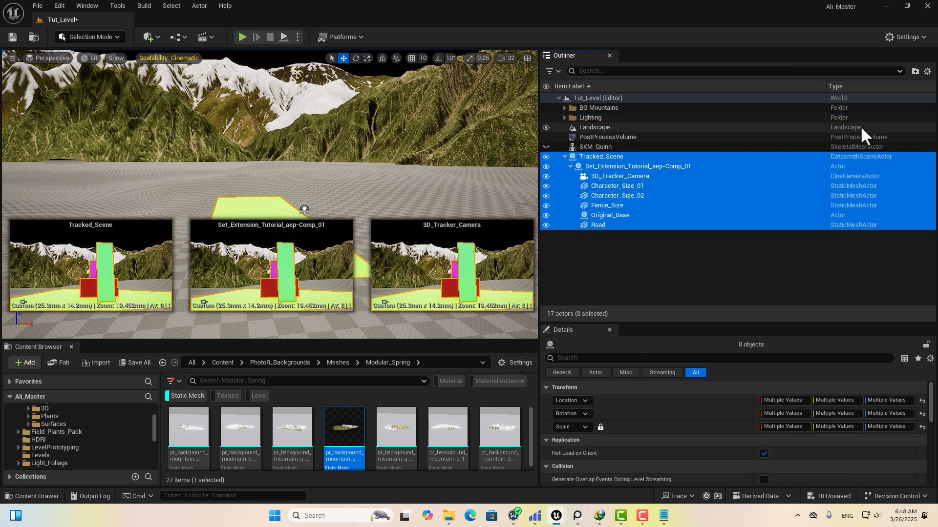
{"action": "left_click", "coordinate": [915, 70]}
{"action": "type", "text": "Camera D"}
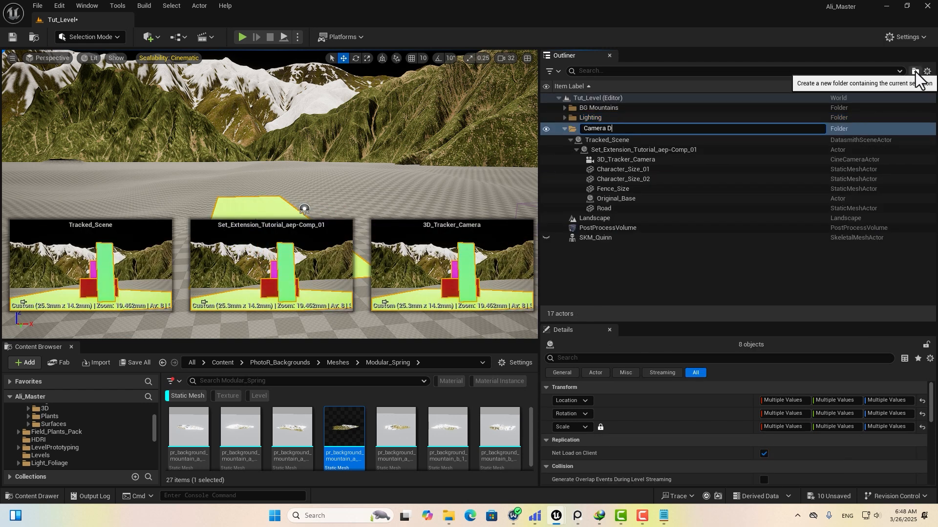
{"action": "type", "text": "ata"}
{"action": "key", "text": "Return"}
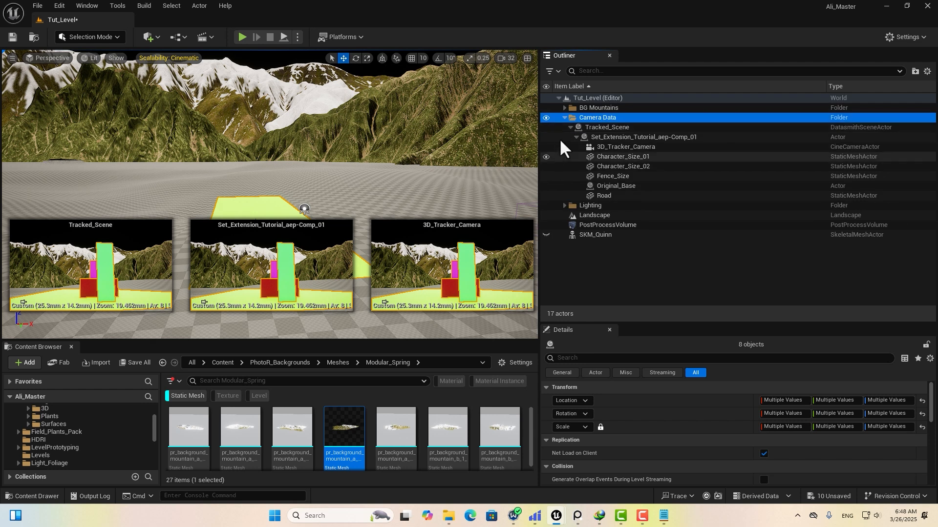
{"action": "left_click", "coordinate": [564, 116]}
{"action": "left_click", "coordinate": [585, 189]}
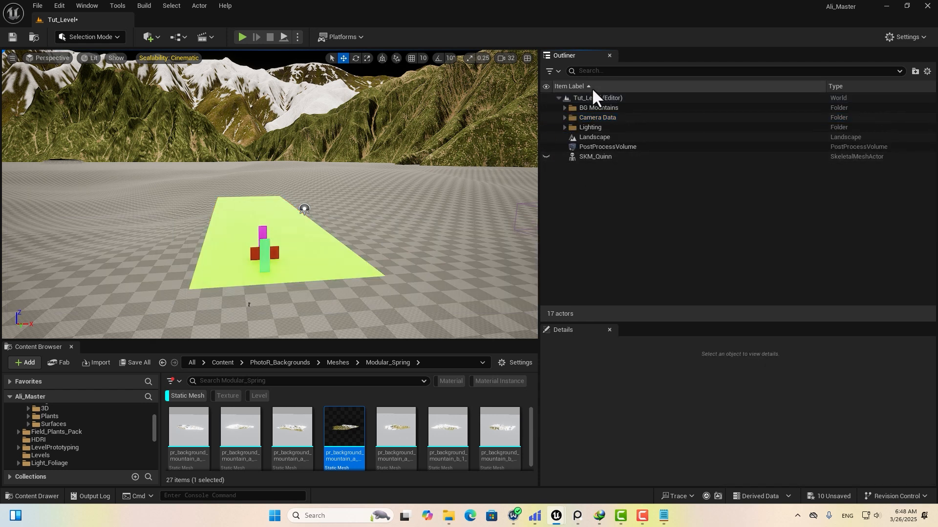
{"action": "right_click_drag", "start_coordinate": [345, 171], "coordinate": [362, 188]}
Drag SM_House from 3D_Models > Cottage into the level and lift it out of the ground.
{"action": "key", "text": "d"}
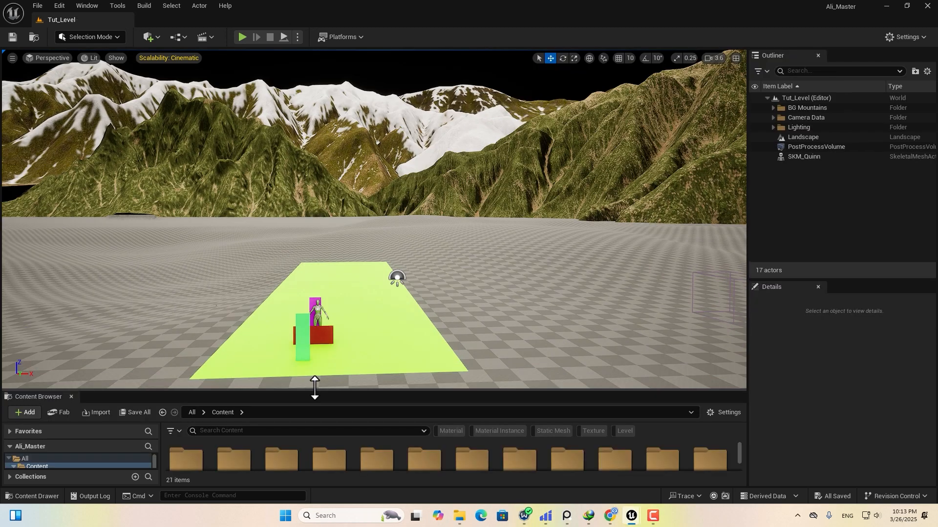
{"action": "left_click_drag", "start_coordinate": [315, 389], "coordinate": [318, 217]}
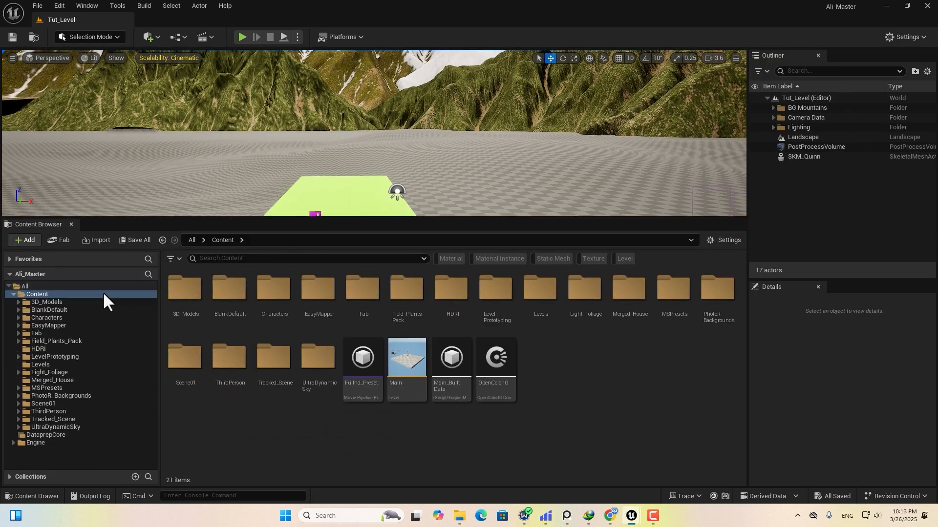
{"action": "left_click", "coordinate": [47, 303]}
{"action": "double_click", "coordinate": [188, 299]}
{"action": "left_click_drag", "start_coordinate": [185, 292], "coordinate": [274, 197]}
{"action": "left_click_drag", "start_coordinate": [437, 157], "coordinate": [425, 131]}
View the cottage's porch side, resize the asset browser and bring up its add-content menu.
{"action": "scroll", "coordinate": [439, 162], "scroll_direction": "up", "scroll_amount": 5}
{"action": "left_click_drag", "start_coordinate": [453, 218], "coordinate": [461, 399]}
{"action": "right_click_drag", "start_coordinate": [516, 300], "coordinate": [440, 295]}
{"action": "left_click_drag", "start_coordinate": [834, 281], "coordinate": [833, 93]}
{"action": "scroll", "coordinate": [822, 322], "scroll_direction": "down", "scroll_amount": 6}
{"action": "scroll", "coordinate": [820, 332], "scroll_direction": "down", "scroll_amount": 6}
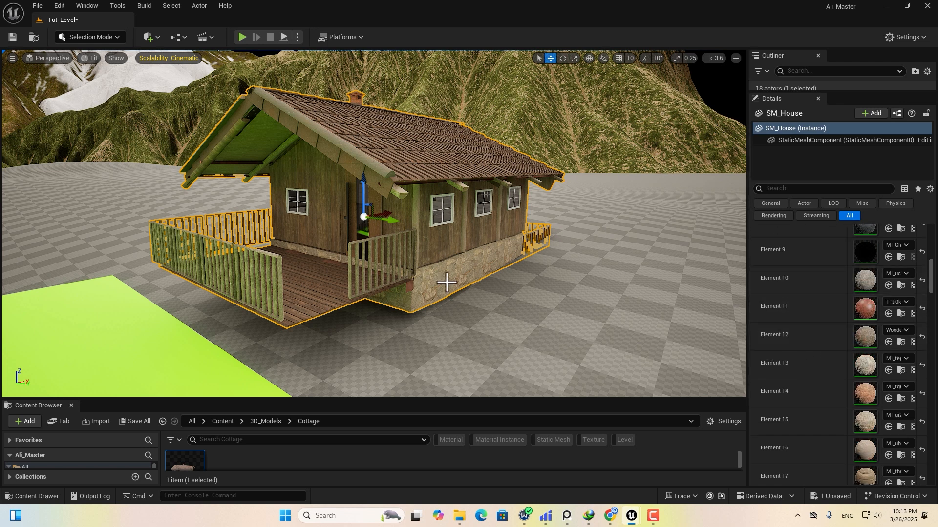
{"action": "left_click_drag", "start_coordinate": [371, 400], "coordinate": [371, 257]}
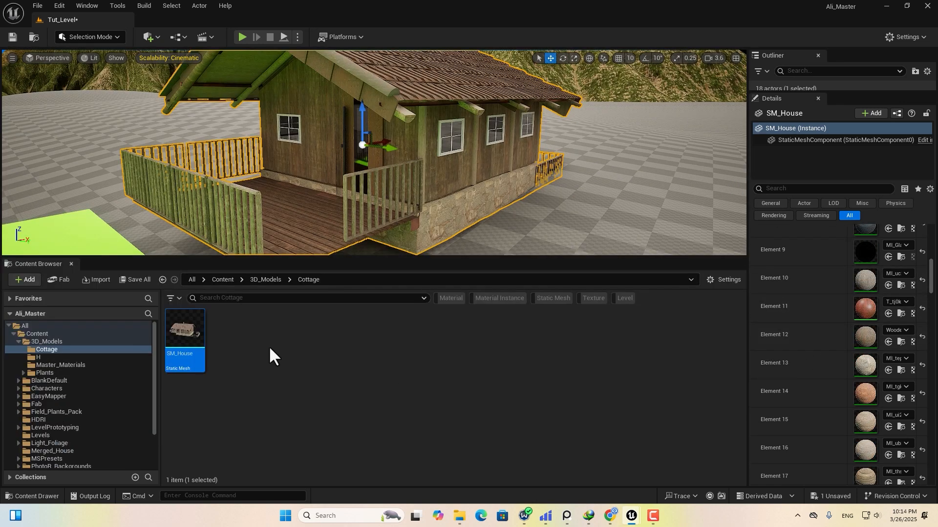
{"action": "right_click", "coordinate": [306, 340]}
Find Quixel's Stone Wall material in Fab by searching stone in Quixel's Materials & Textures category.
{"action": "left_click", "coordinate": [369, 154]}
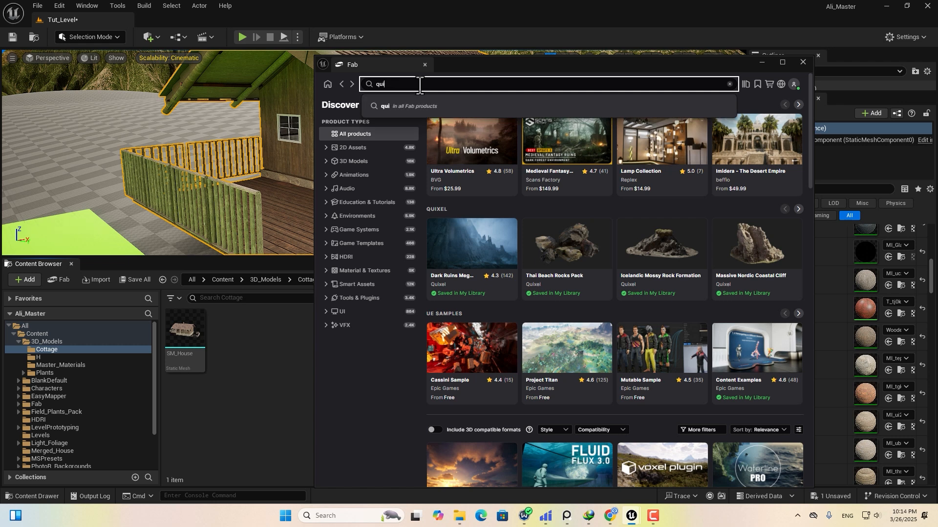
{"action": "left_click", "coordinate": [349, 149]}
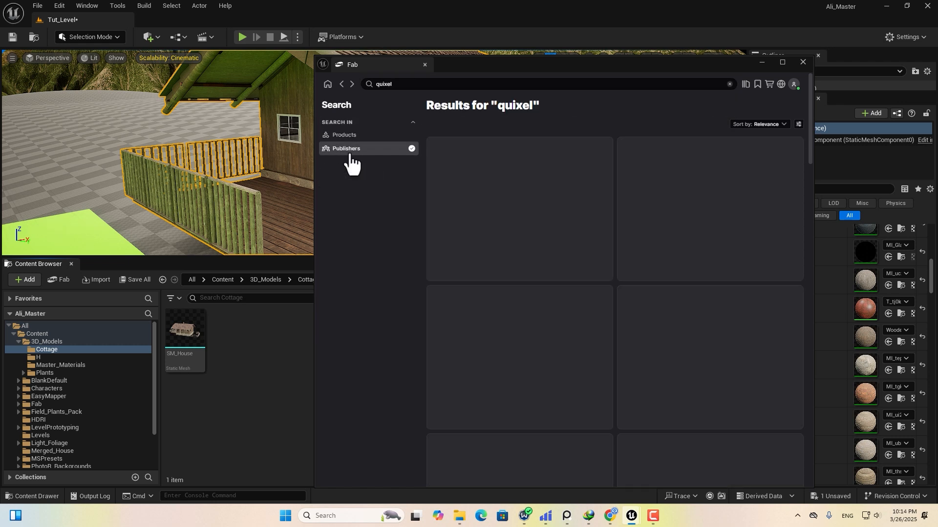
{"action": "left_click", "coordinate": [477, 175]}
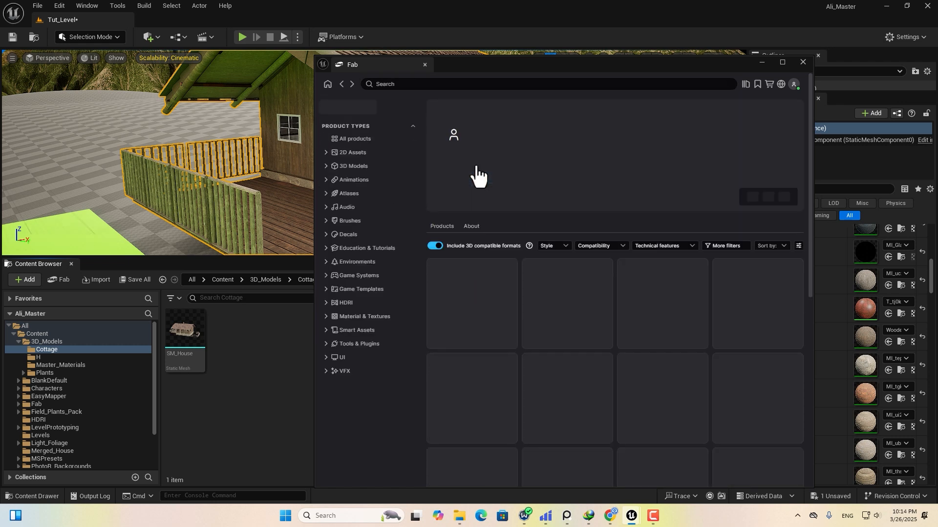
{"action": "double_click", "coordinate": [293, 184]}
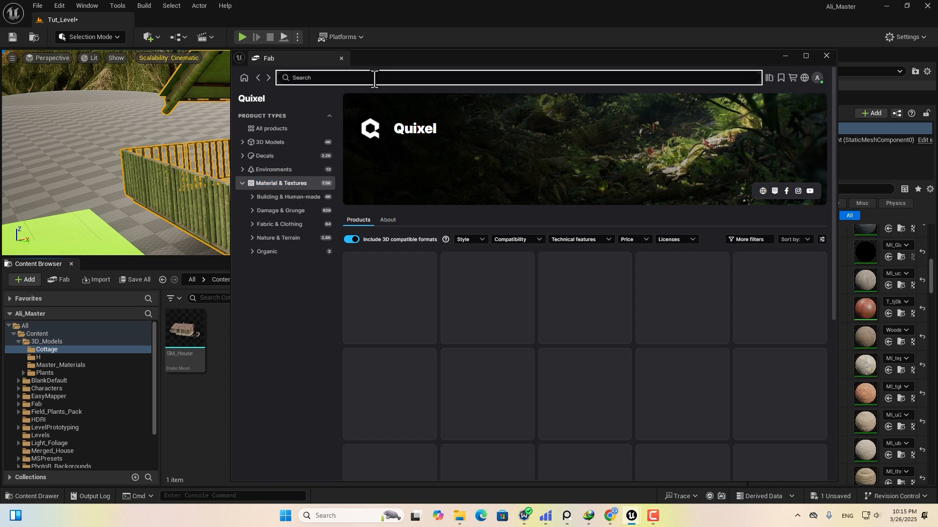
{"action": "type", "text": "stine"}
{"action": "key", "text": "Return"}
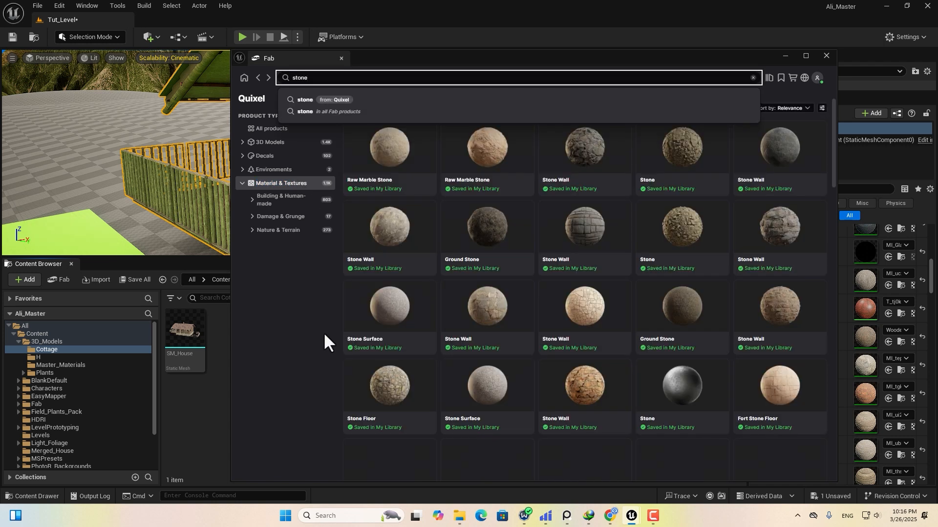
{"action": "left_click", "coordinate": [513, 312]}
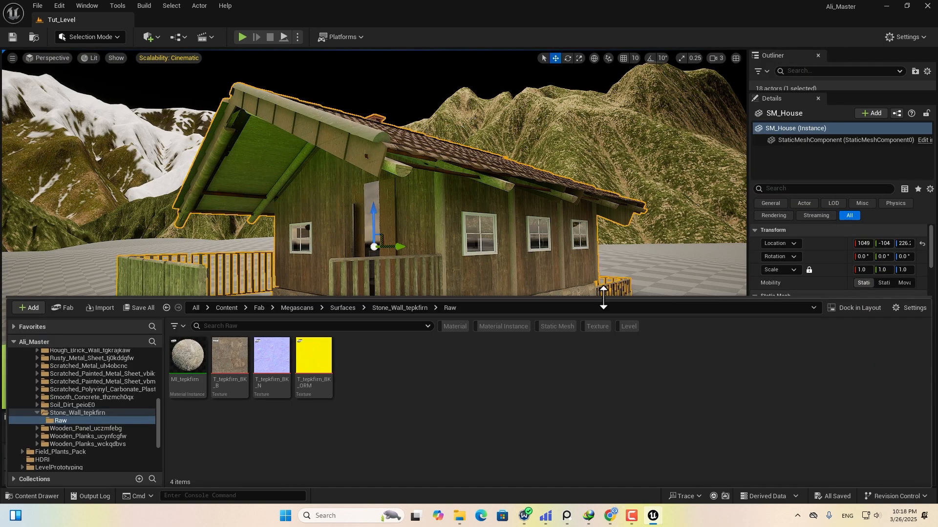
Apply the newly added Stone Wall material (MI_tepkfirn) to the cottage.
{"action": "left_click_drag", "start_coordinate": [604, 298], "coordinate": [604, 355]}
{"action": "left_click", "coordinate": [188, 413]}
{"action": "left_click_drag", "start_coordinate": [557, 306], "coordinate": [555, 310]}
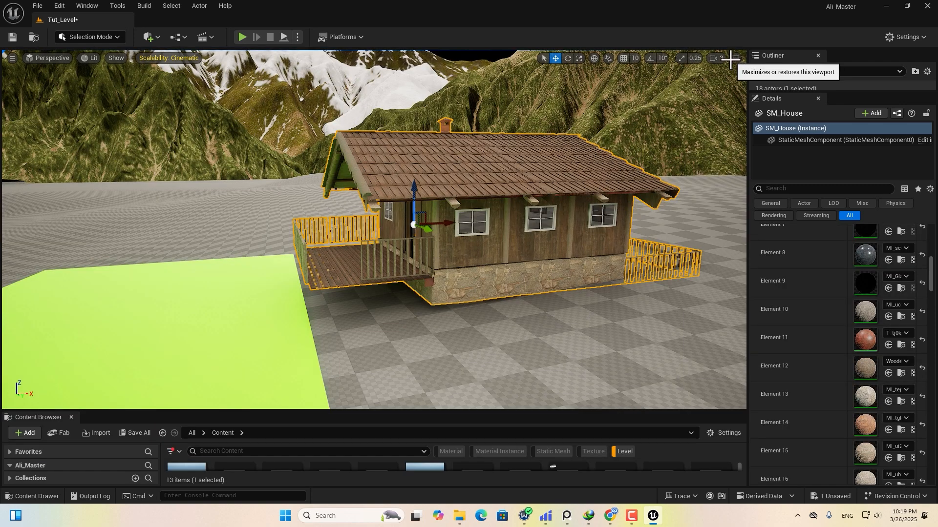
Restore two side-by-side viewports with the left one looking through 3D_Tracker_Camera.
{"action": "left_click", "coordinate": [733, 58]}
{"action": "left_click", "coordinate": [60, 61]}
{"action": "left_click", "coordinate": [98, 199]}
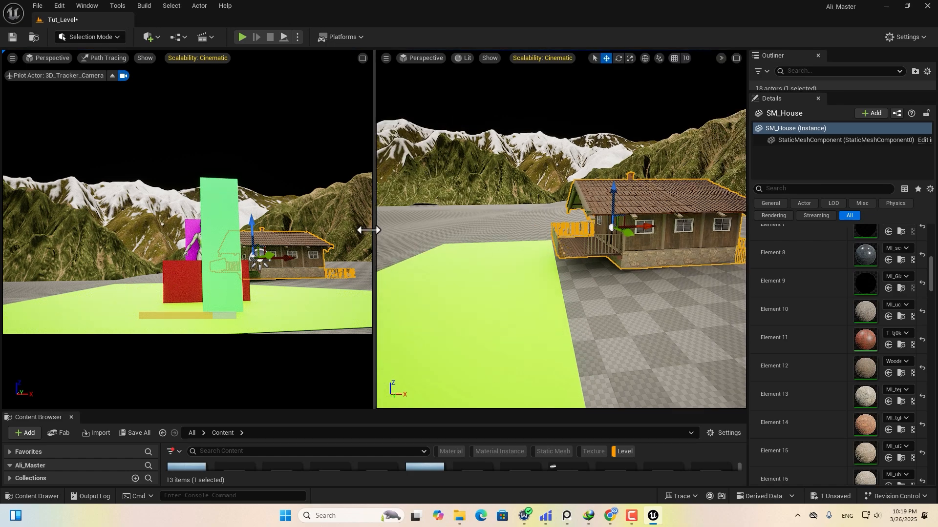
{"action": "left_click_drag", "start_coordinate": [374, 230], "coordinate": [294, 239]}
Move SM_House further back from the road, adjust its height, and frame it.
{"action": "left_click_drag", "start_coordinate": [525, 216], "coordinate": [537, 193]}
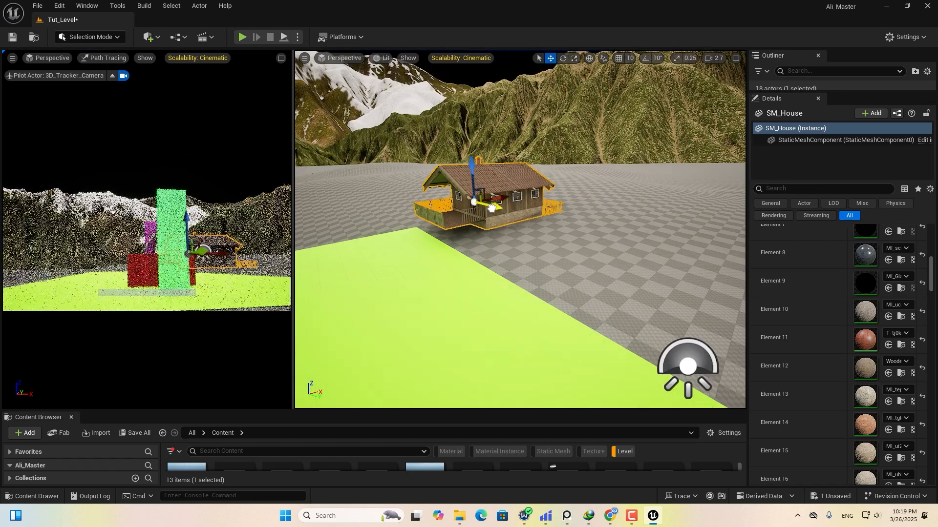
{"action": "right_click_drag", "start_coordinate": [530, 262], "coordinate": [493, 267]}
{"action": "left_click_drag", "start_coordinate": [591, 159], "coordinate": [591, 154]}
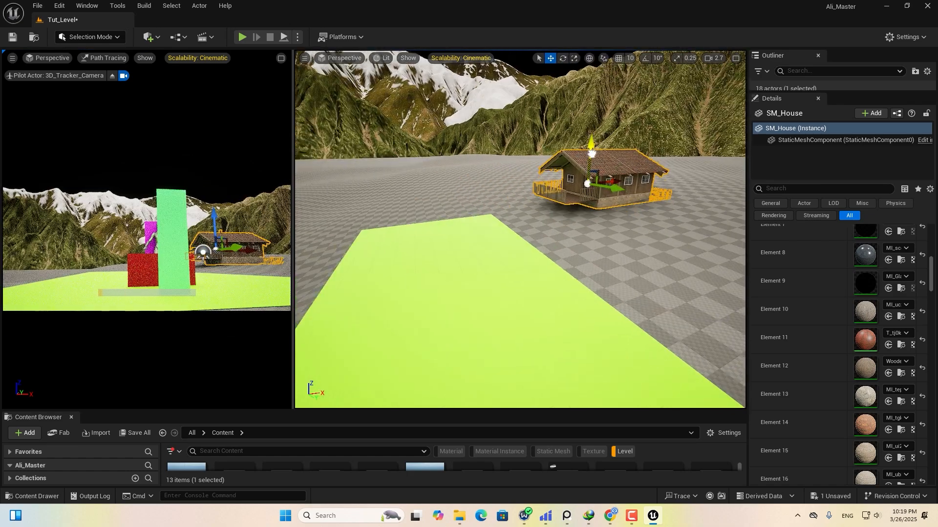
{"action": "key", "text": "f"}
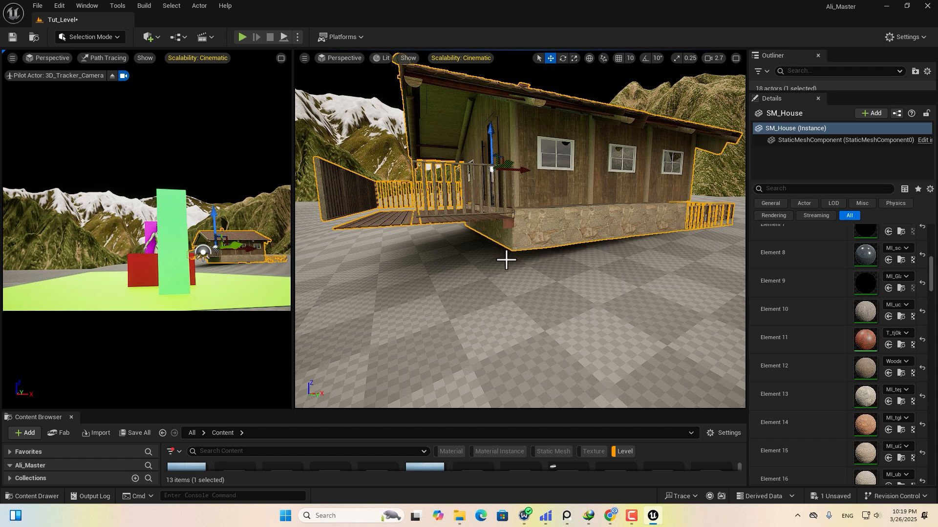
Sculpt the ground up around the cottage's base using a brush of about 463, then return to Selection Mode.
{"action": "left_click", "coordinate": [85, 38]}
{"action": "left_click", "coordinate": [107, 65]}
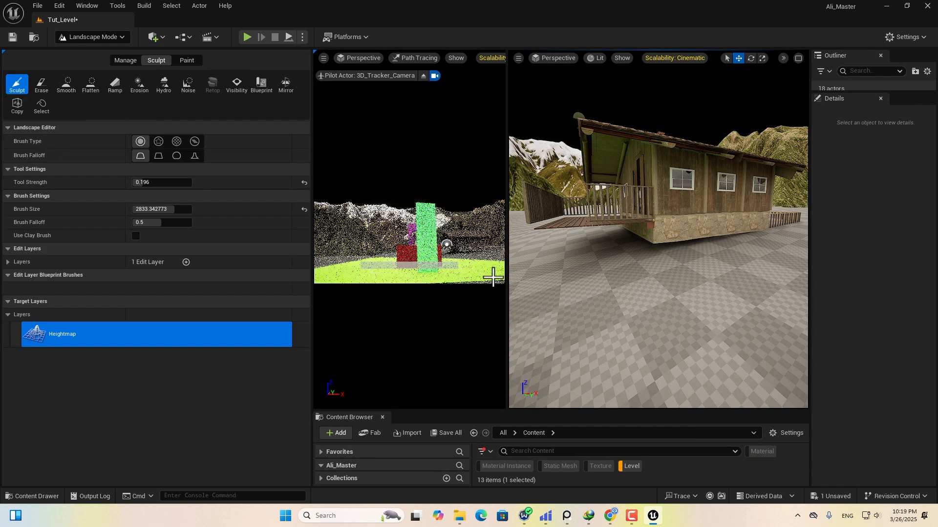
{"action": "left_click_drag", "start_coordinate": [161, 209], "coordinate": [139, 209]}
{"action": "mouse_move", "coordinate": [639, 245]}
{"action": "left_mouse_down"}
{"action": "mouse_move", "coordinate": [625, 233]}
{"action": "mouse_move", "coordinate": [698, 238]}
{"action": "left_mouse_up"}
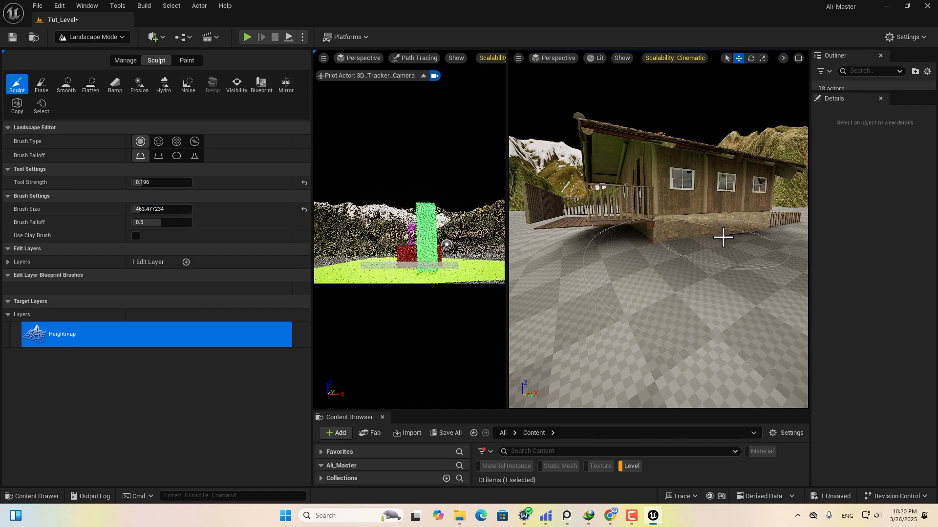
{"action": "middle_click_drag", "start_coordinate": [722, 236], "coordinate": [687, 245]}
{"action": "scroll", "coordinate": [686, 245], "scroll_direction": "up", "scroll_amount": 3}
{"action": "scroll", "coordinate": [688, 248], "scroll_direction": "down", "scroll_amount": 2}
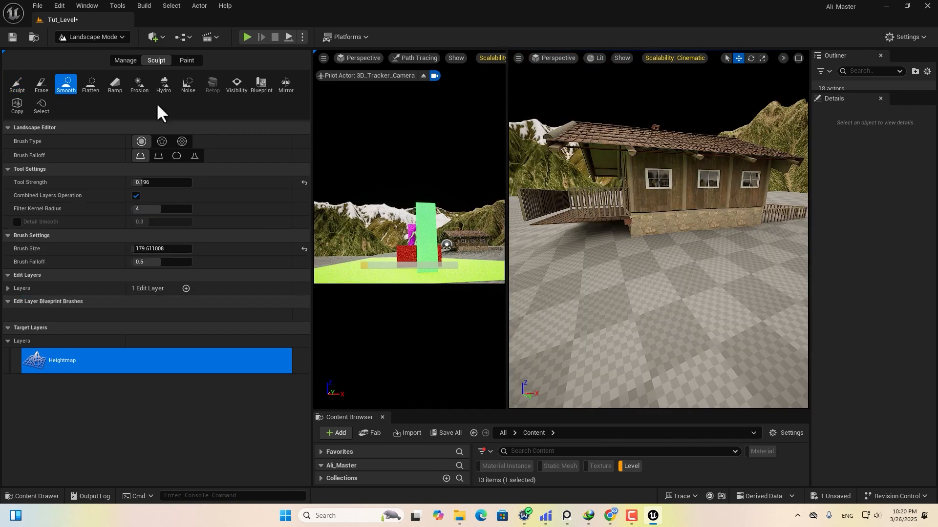
{"action": "left_click", "coordinate": [111, 36]}
{"action": "left_click", "coordinate": [101, 51]}
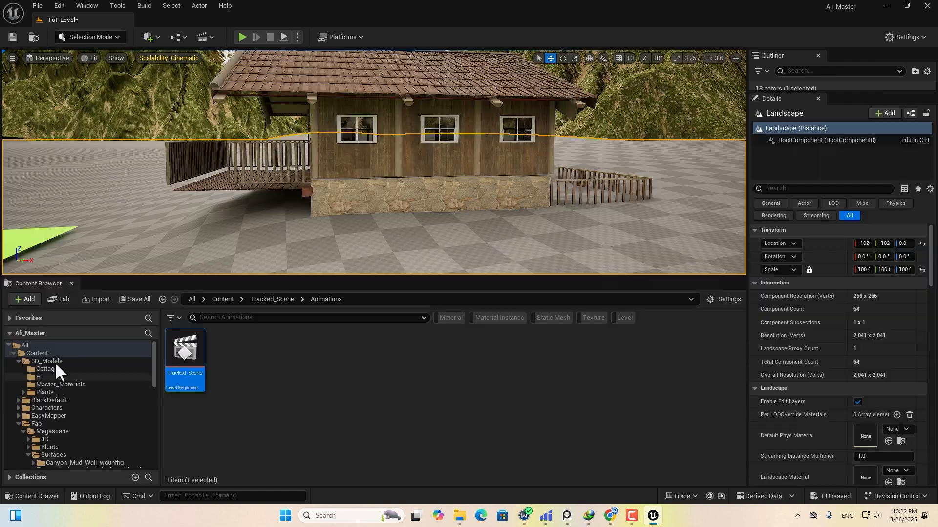
Browse to Content/Fab/Megascans and filter the Content Browser to static meshes.
{"action": "left_click", "coordinate": [51, 355]}
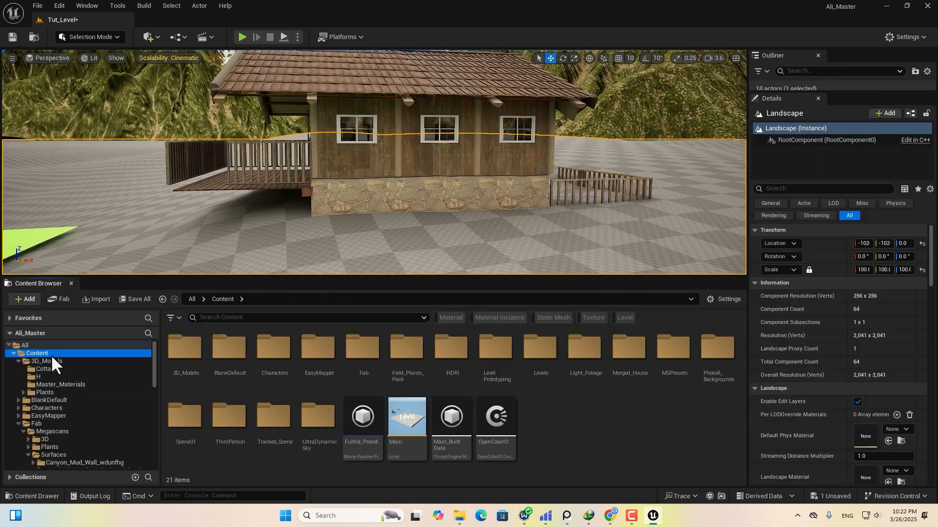
{"action": "double_click", "coordinate": [377, 365]}
{"action": "double_click", "coordinate": [188, 367]}
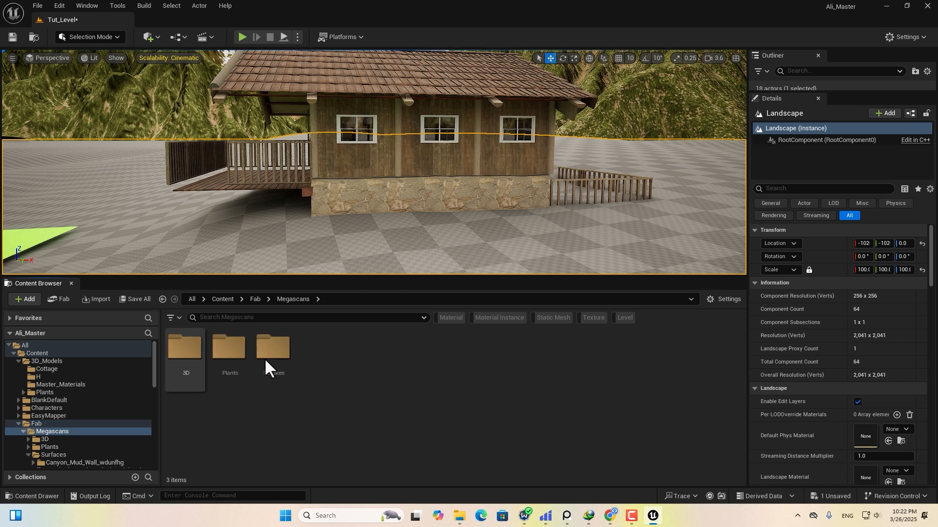
{"action": "left_click", "coordinate": [550, 318]}
{"action": "scroll", "coordinate": [567, 359], "scroll_direction": "down", "scroll_amount": 4}
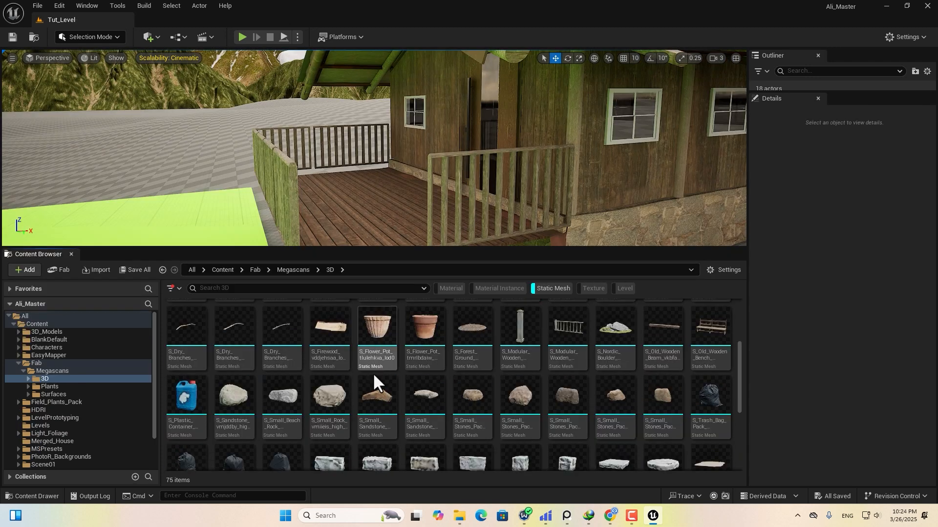
{"action": "scroll", "coordinate": [385, 383], "scroll_direction": "down", "scroll_amount": 4}
Place two wooden chairs side by side on the porch and turn one to a new angle.
{"action": "left_click_drag", "start_coordinate": [186, 362], "coordinate": [366, 188]}
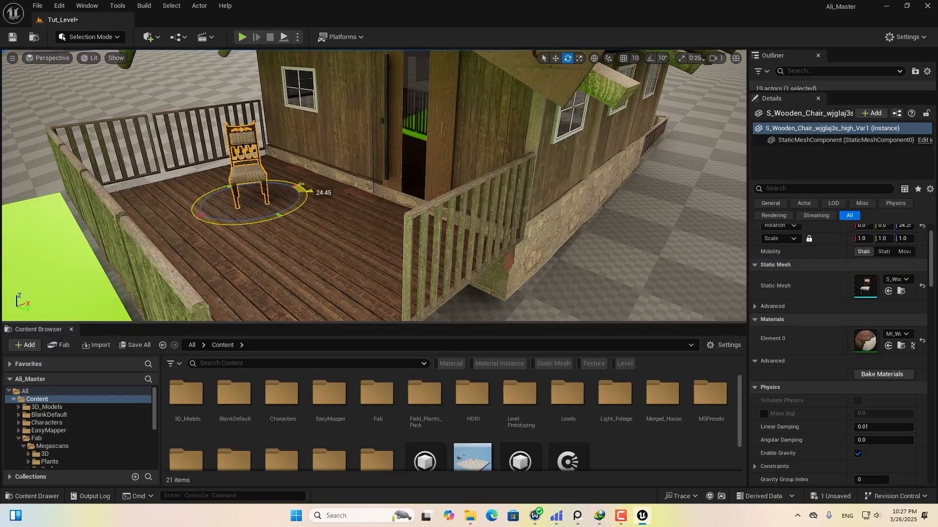
{"action": "left_click_drag", "start_coordinate": [265, 210], "coordinate": [349, 261], "text": "alt"}
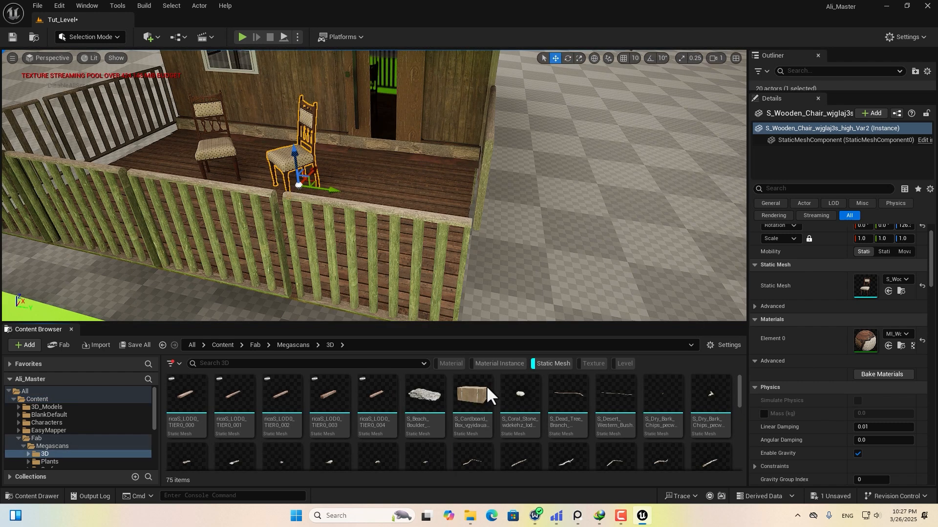
{"action": "left_click", "coordinate": [470, 401]}
Place a cardboard box on the porch plus a copy moved to its right, then select the stool.
{"action": "left_click_drag", "start_coordinate": [400, 335], "coordinate": [335, 234]}
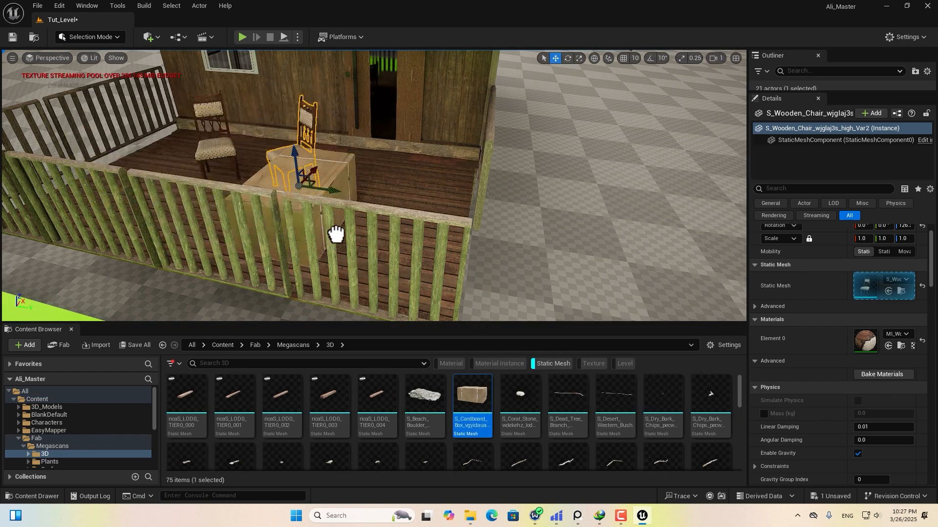
{"action": "left_click_drag", "start_coordinate": [332, 227], "coordinate": [226, 172]}
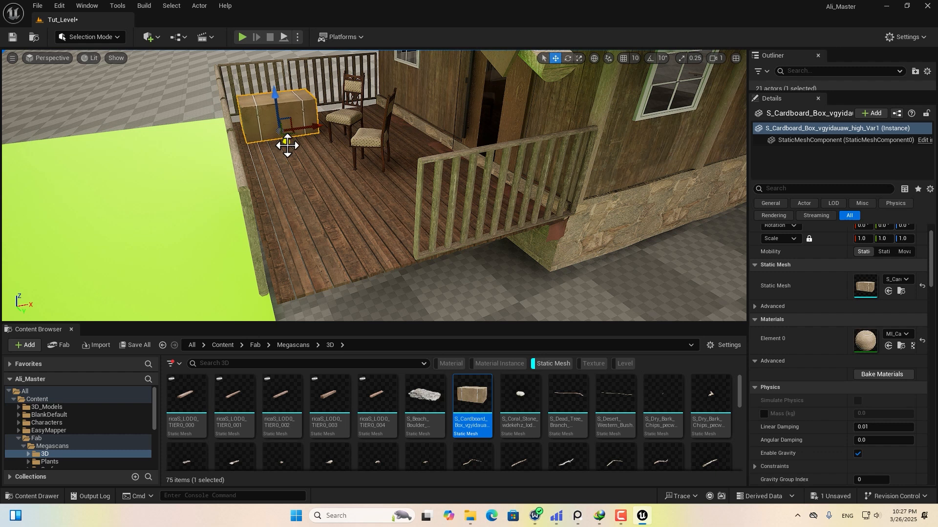
{"action": "left_click_drag", "start_coordinate": [287, 146], "coordinate": [353, 282], "text": "alt"}
{"action": "left_click_drag", "start_coordinate": [362, 245], "coordinate": [508, 215]}
{"action": "key", "text": "e"}
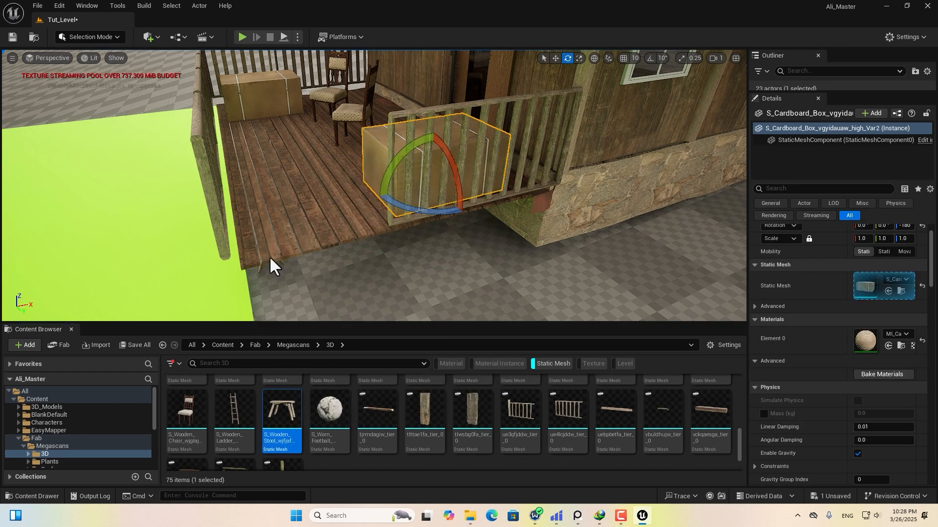
{"action": "left_click", "coordinate": [261, 213]}
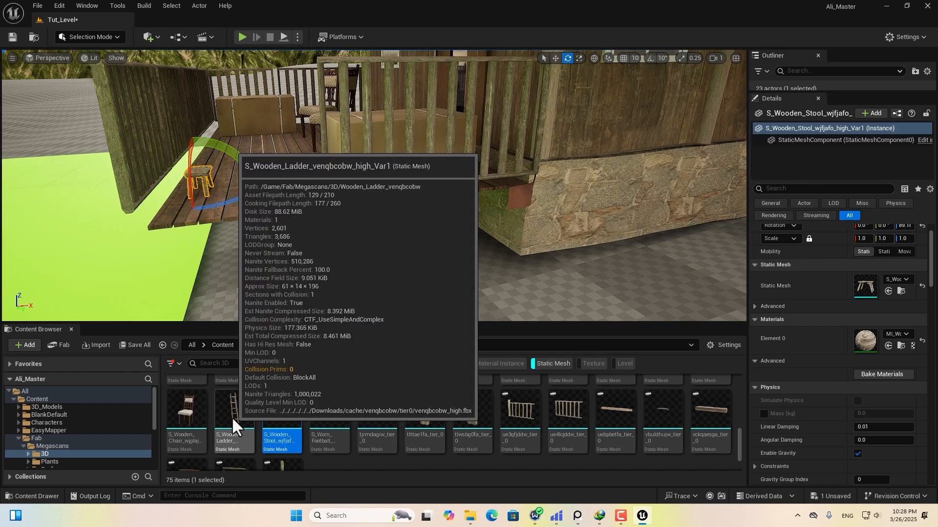
Add S_Wooden_Ladder and rotate it to lean against the stone foundation wall.
{"action": "left_click_drag", "start_coordinate": [231, 417], "coordinate": [607, 282]}
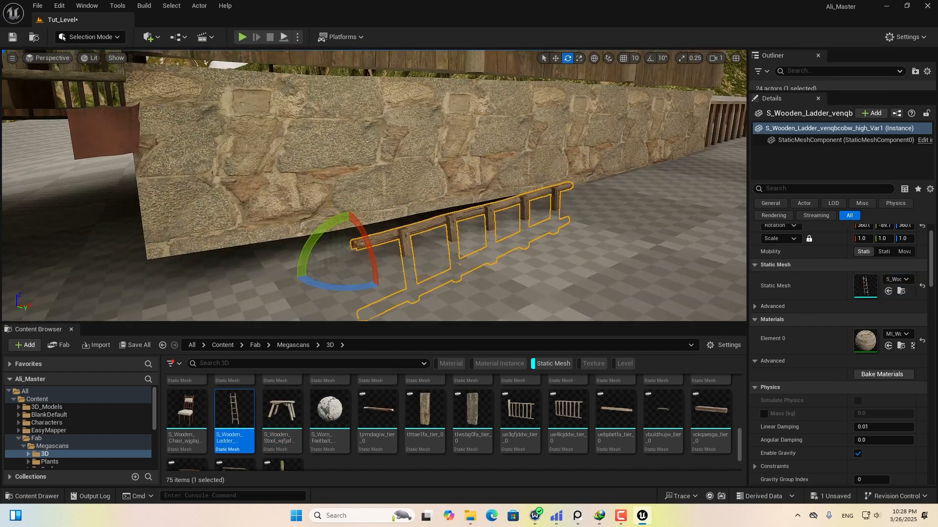
{"action": "key", "text": "w"}
{"action": "key", "text": "e"}
{"action": "left_click_drag", "start_coordinate": [303, 195], "coordinate": [274, 210]}
{"action": "key", "text": "w"}
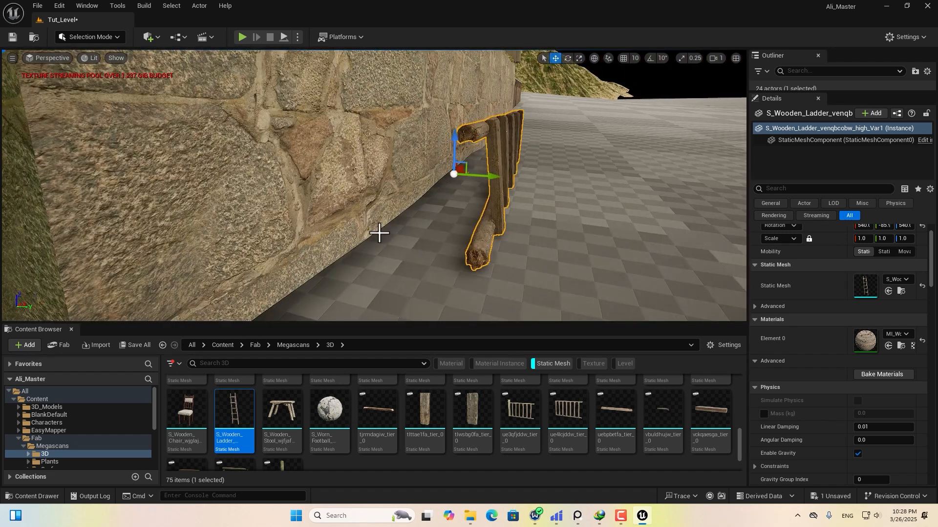
{"action": "key", "text": "e"}
{"action": "left_click_drag", "start_coordinate": [478, 166], "coordinate": [487, 159]}
{"action": "key", "text": "w"}
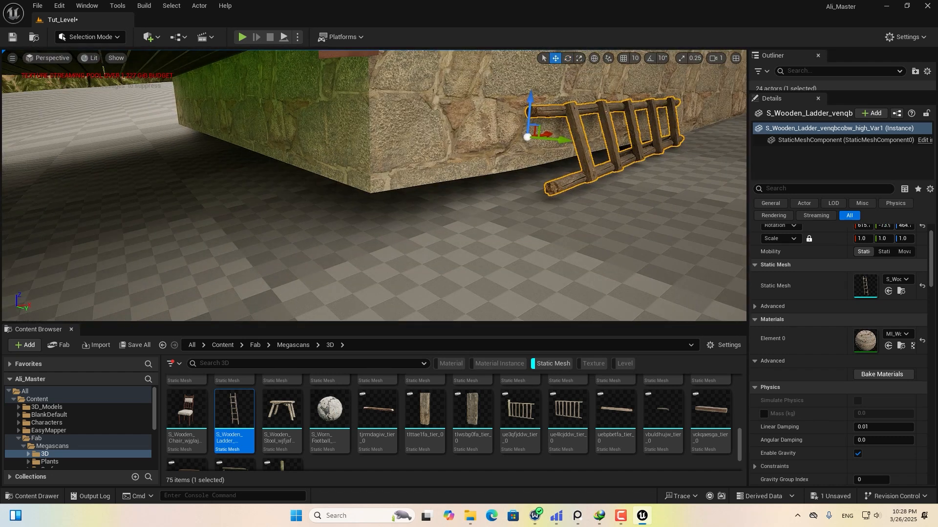
Briefly enter Landscape Mode to inspect the stone foundation, then return to Selection Mode.
{"action": "left_click", "coordinate": [112, 36]}
{"action": "left_click", "coordinate": [103, 64]}
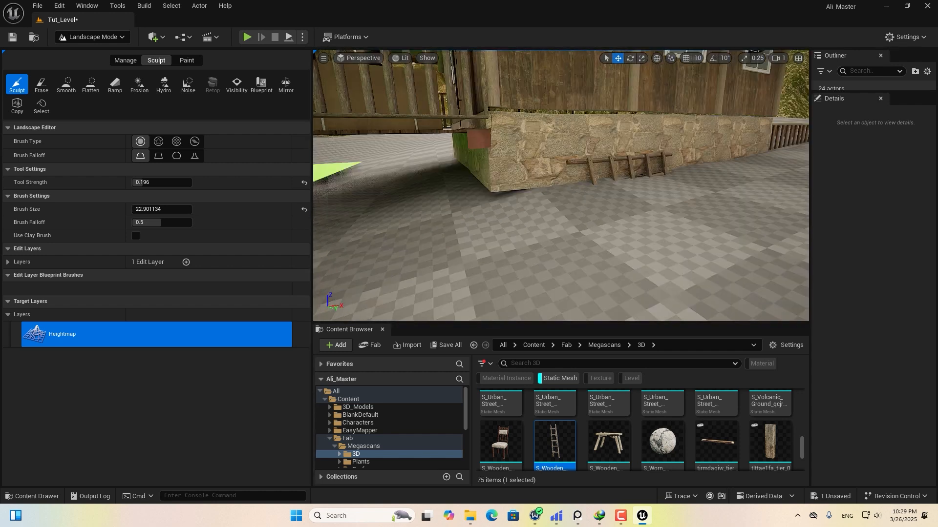
{"action": "mouse_move", "coordinate": [560, 194]}
{"action": "right_mouse_down"}
{"action": "mouse_move", "coordinate": [542, 188]}
{"action": "mouse_move", "coordinate": [560, 194]}
{"action": "right_mouse_up"}
{"action": "left_click", "coordinate": [96, 39]}
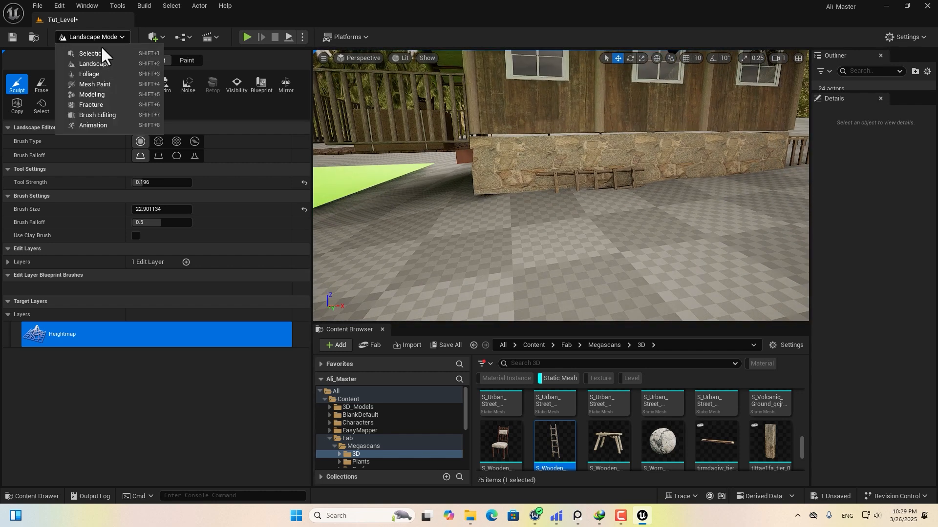
{"action": "left_click", "coordinate": [101, 52]}
{"action": "scroll", "coordinate": [471, 171], "scroll_direction": "up", "scroll_amount": 5}
{"action": "left_click", "coordinate": [473, 157]}
Raise the wooden ladder slightly and tilt it a little further.
{"action": "left_click", "coordinate": [473, 147]}
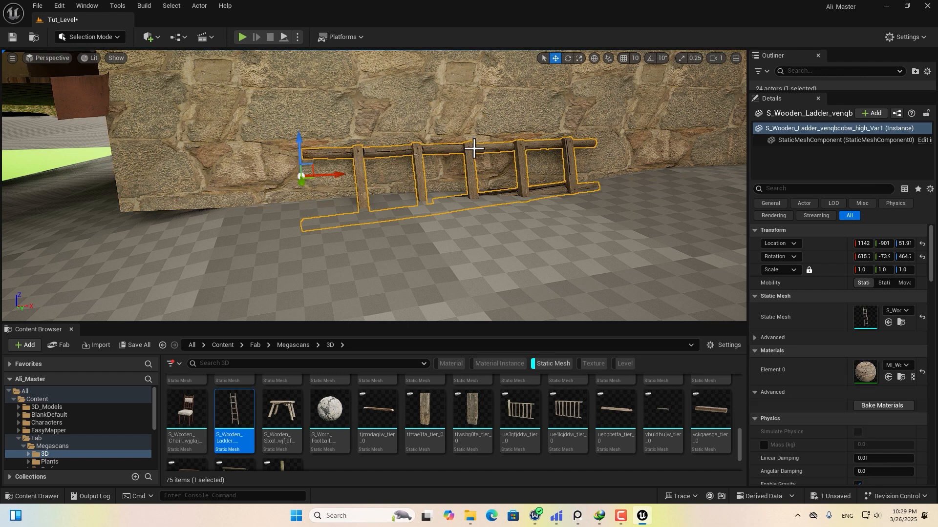
{"action": "left_click_drag", "start_coordinate": [298, 141], "coordinate": [271, 138]}
{"action": "key", "text": "e"}
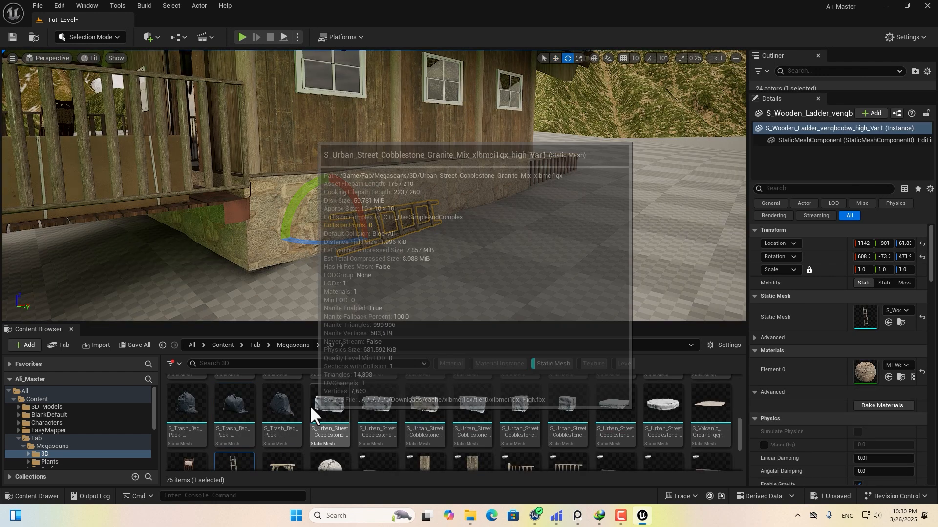
{"action": "left_click_drag", "start_coordinate": [300, 406], "coordinate": [517, 172]}
Place two black trash bags by the fence and a blue S_Plastic_Container beside the foundation.
{"action": "key", "text": "f"}
{"action": "key", "text": "w"}
{"action": "right_click_drag", "start_coordinate": [516, 172], "coordinate": [493, 172]}
{"action": "left_click_drag", "start_coordinate": [235, 407], "coordinate": [464, 212]}
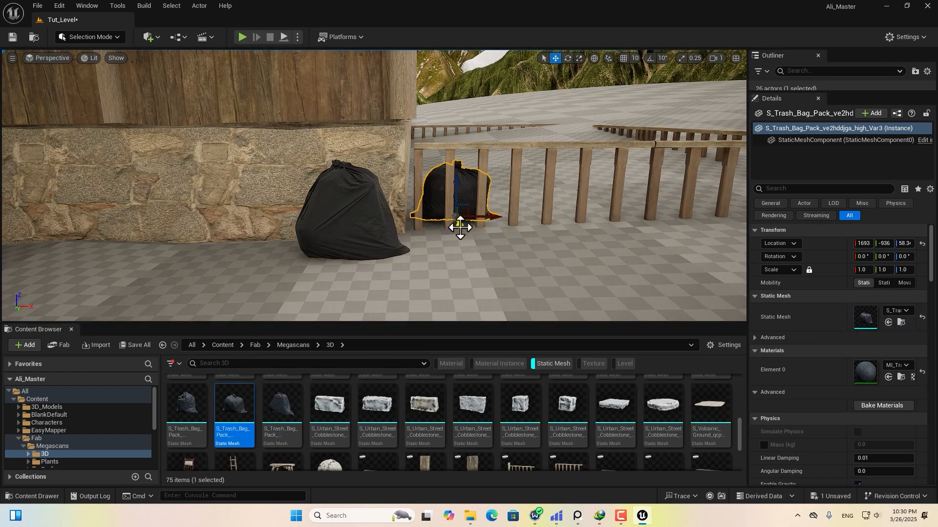
{"action": "left_click_drag", "start_coordinate": [203, 410], "coordinate": [470, 227]}
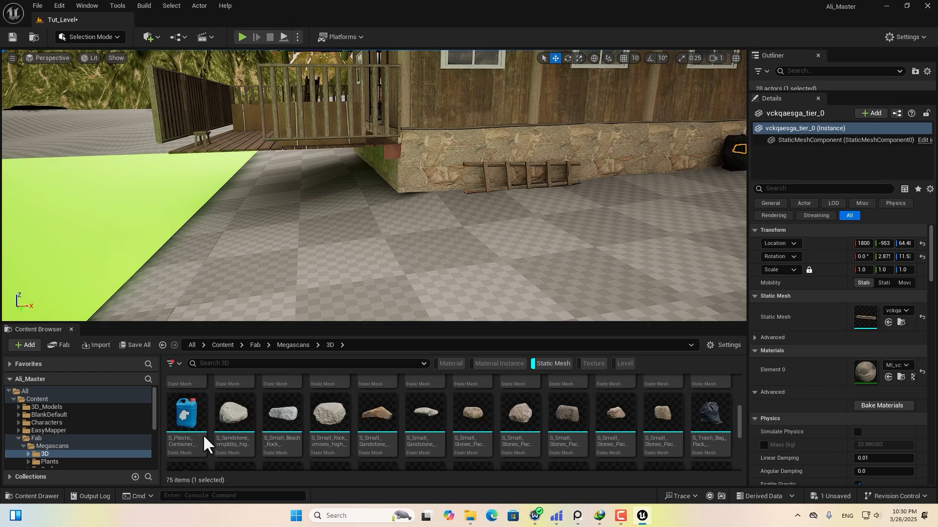
{"action": "left_click_drag", "start_coordinate": [203, 435], "coordinate": [449, 226]}
{"action": "key", "text": "f"}
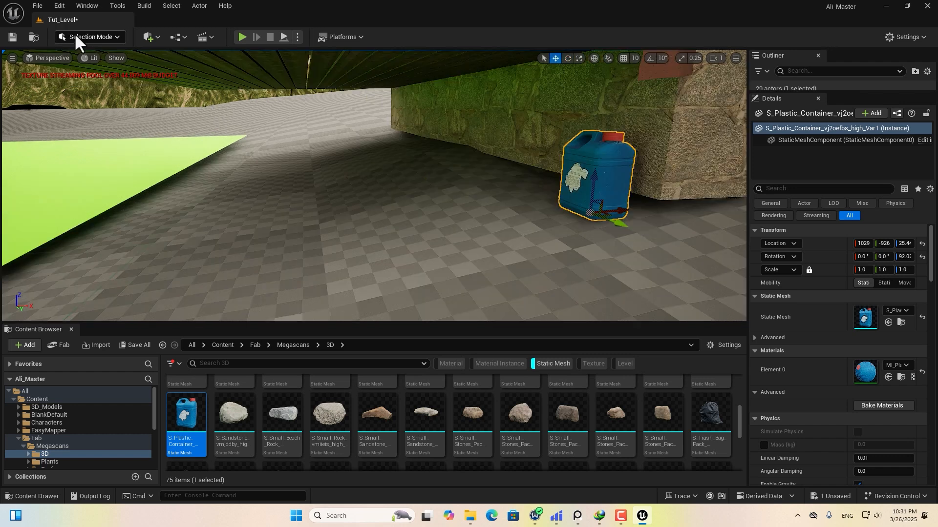
Sculpt and smooth the ground near the container and deck with a brush of about 180, then return to Selection Mode.
{"action": "left_click", "coordinate": [80, 37]}
{"action": "left_click", "coordinate": [102, 63]}
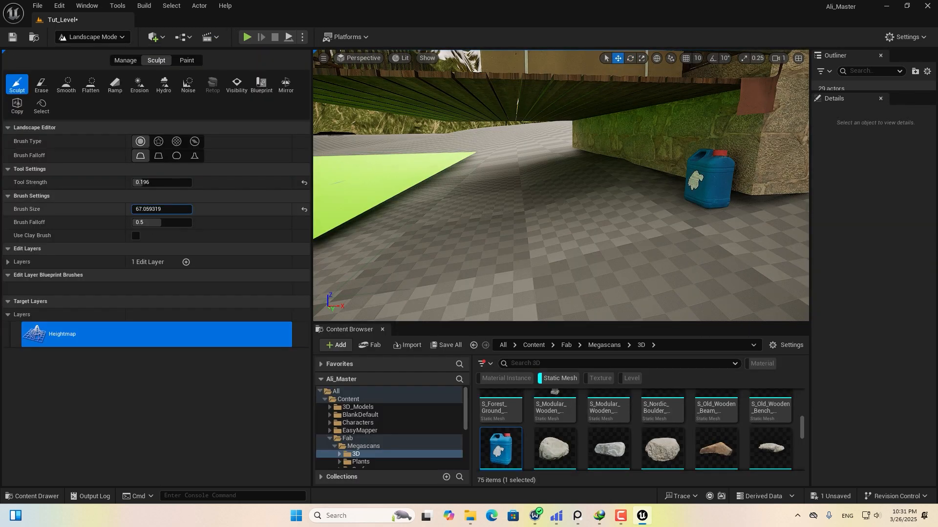
{"action": "left_click", "coordinate": [531, 182]}
{"action": "left_click_drag", "start_coordinate": [156, 209], "coordinate": [156, 210]}
{"action": "left_click", "coordinate": [665, 157]}
{"action": "key", "text": "ctrl+z"}
{"action": "right_click_drag", "start_coordinate": [434, 188], "coordinate": [421, 188]}
{"action": "left_click", "coordinate": [529, 163]}
{"action": "scroll", "coordinate": [676, 190], "scroll_direction": "down", "scroll_amount": 5}
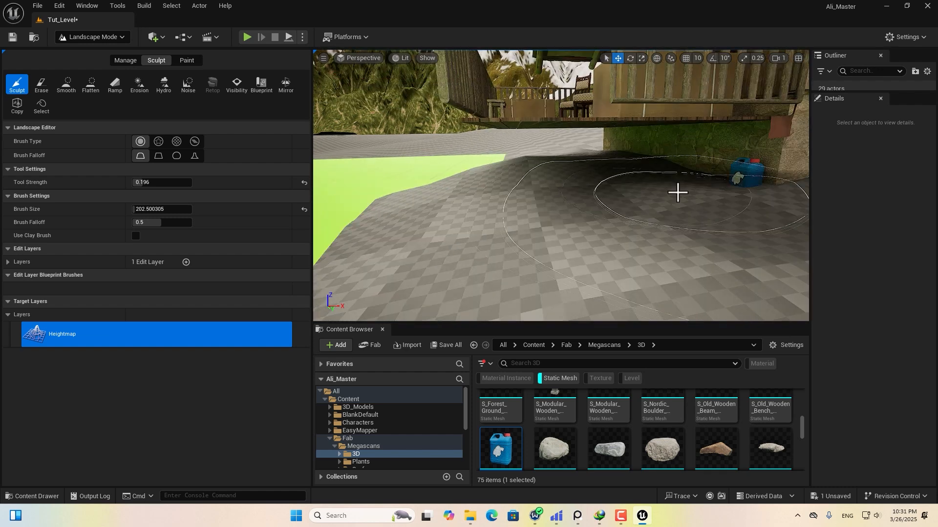
{"action": "left_click", "coordinate": [67, 86]}
{"action": "left_click", "coordinate": [98, 38]}
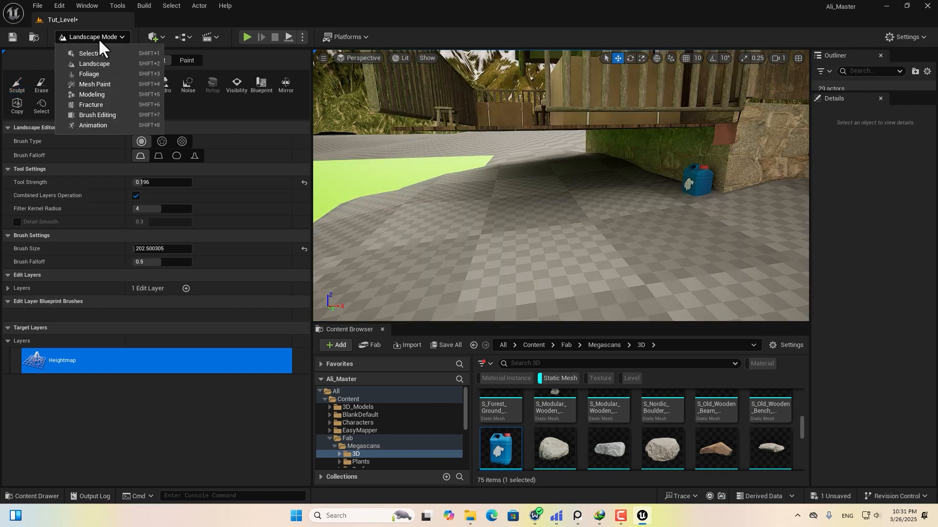
{"action": "left_click", "coordinate": [100, 51]}
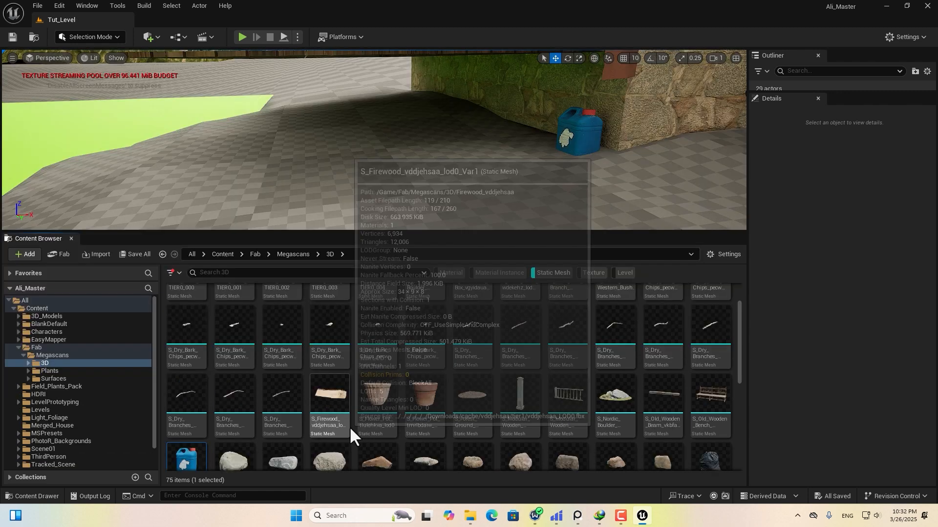
Place an S_Firewood log beside the blue container and turn it about 80 degrees.
{"action": "left_click_drag", "start_coordinate": [327, 425], "coordinate": [471, 207]}
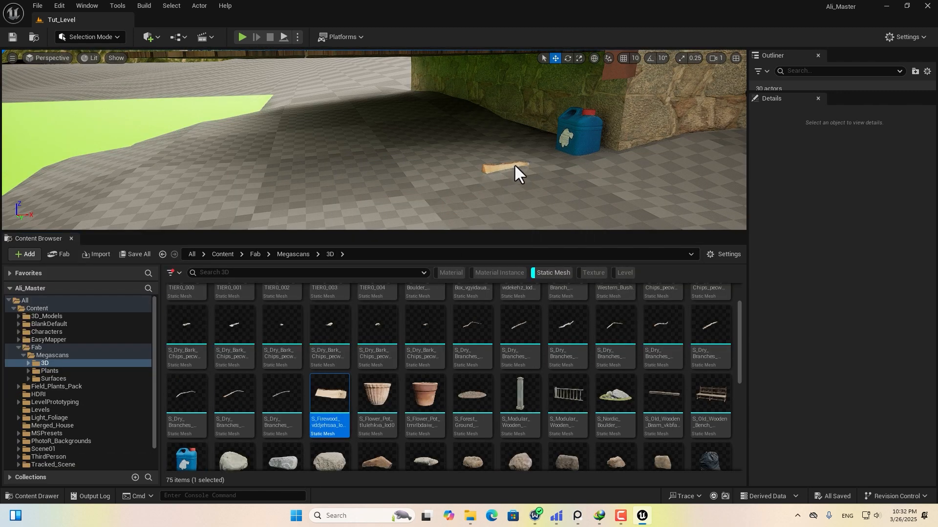
{"action": "left_click_drag", "start_coordinate": [514, 165], "coordinate": [530, 157]}
{"action": "scroll", "coordinate": [496, 132], "scroll_direction": "up", "scroll_amount": 5}
{"action": "left_click_drag", "start_coordinate": [495, 111], "coordinate": [496, 117]}
{"action": "scroll", "coordinate": [495, 130], "scroll_direction": "up", "scroll_amount": 5}
{"action": "key", "text": "e"}
{"action": "left_click_drag", "start_coordinate": [438, 153], "coordinate": [454, 138]}
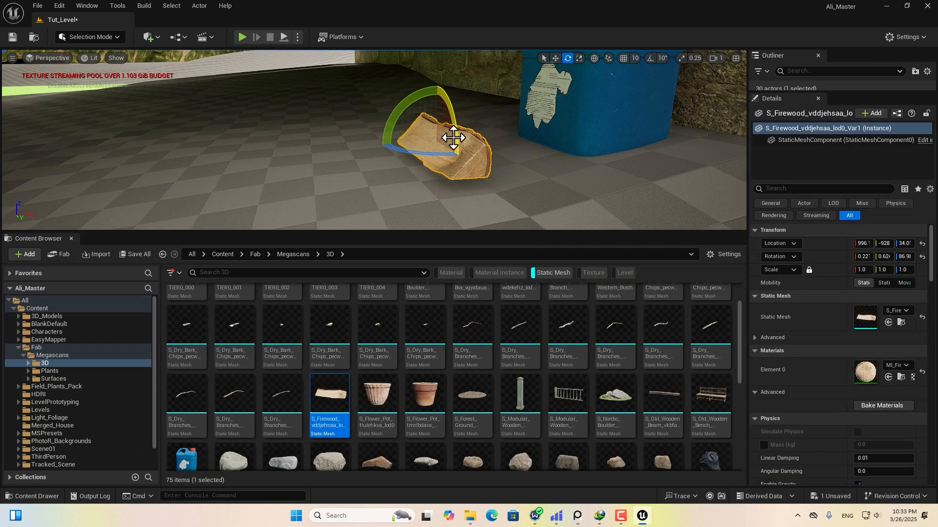
{"action": "key", "text": "w"}
{"action": "right_click_drag", "start_coordinate": [453, 138], "coordinate": [491, 219]}
Alt-drag log copies alongside and on top, rotating the top copy about 40 degrees.
{"action": "left_click_drag", "start_coordinate": [492, 231], "coordinate": [492, 312]}
{"action": "left_click_drag", "start_coordinate": [590, 189], "coordinate": [542, 234], "text": "alt"}
{"action": "key", "text": "e"}
{"action": "right_click_drag", "start_coordinate": [542, 264], "coordinate": [564, 270]}
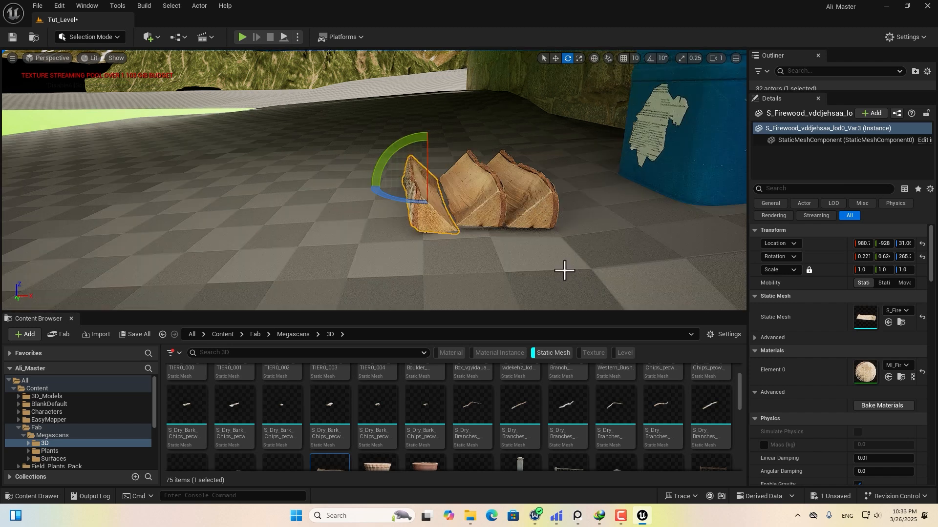
{"action": "key", "text": "w"}
{"action": "left_click_drag", "start_coordinate": [437, 190], "coordinate": [454, 143], "text": "alt"}
{"action": "key", "text": "e"}
{"action": "left_click_drag", "start_coordinate": [398, 117], "coordinate": [432, 96]}
Add two more firewood copies to the pile, rotated to fit.
{"action": "left_click_drag", "start_coordinate": [476, 163], "coordinate": [520, 164], "text": "alt"}
{"action": "key", "text": "e"}
{"action": "left_click_drag", "start_coordinate": [452, 127], "coordinate": [508, 139]}
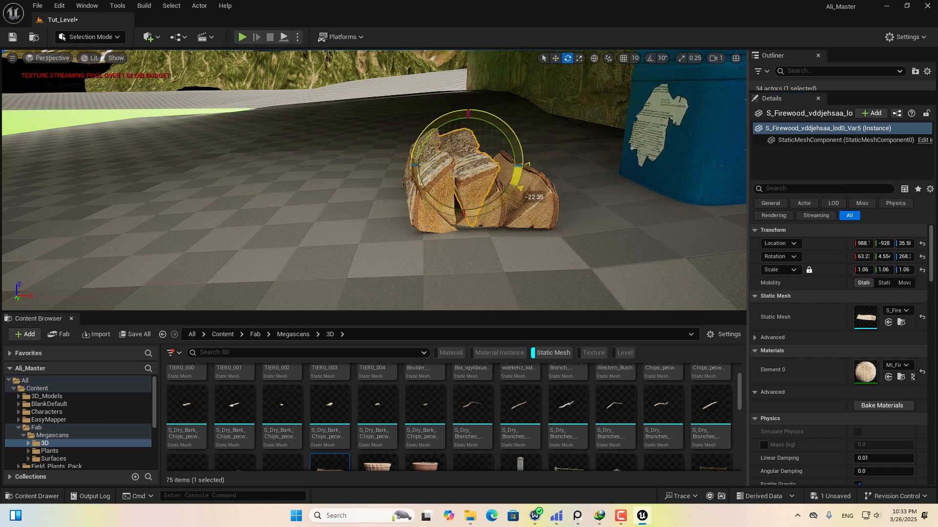
{"action": "key", "text": "w"}
{"action": "left_click_drag", "start_coordinate": [405, 159], "coordinate": [441, 169], "text": "alt"}
{"action": "right_click_drag", "start_coordinate": [441, 176], "coordinate": [454, 178]}
Select the six firewood logs in the Outliner and duplicate them to the left.
{"action": "left_click_drag", "start_coordinate": [804, 180], "coordinate": [810, 308]}
{"action": "left_click_drag", "start_coordinate": [816, 92], "coordinate": [816, 315]}
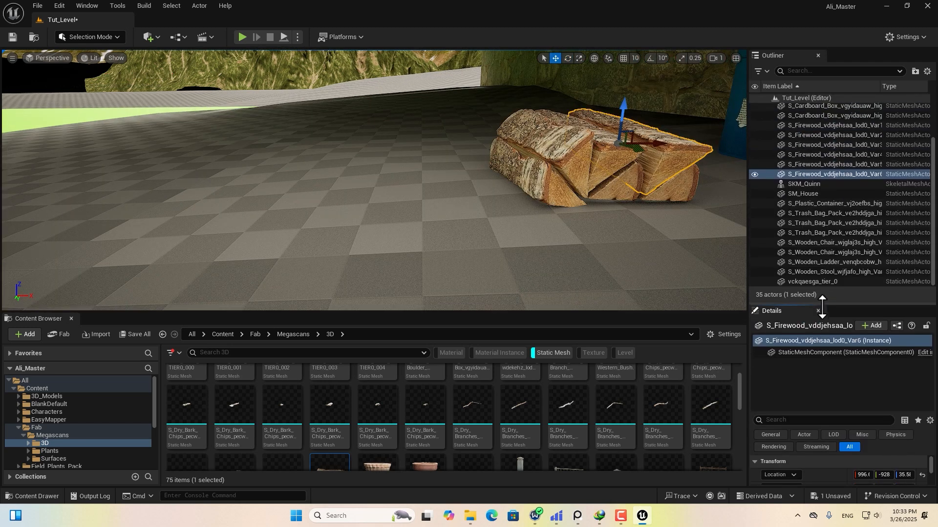
{"action": "scroll", "coordinate": [821, 183], "scroll_direction": "up", "scroll_amount": 2}
{"action": "left_click", "coordinate": [804, 152], "text": "shift"}
{"action": "right_click_drag", "start_coordinate": [596, 223], "coordinate": [630, 240]}
{"action": "left_click_drag", "start_coordinate": [552, 121], "coordinate": [403, 123], "text": "alt"}
{"action": "right_click_drag", "start_coordinate": [415, 164], "coordinate": [415, 163]}
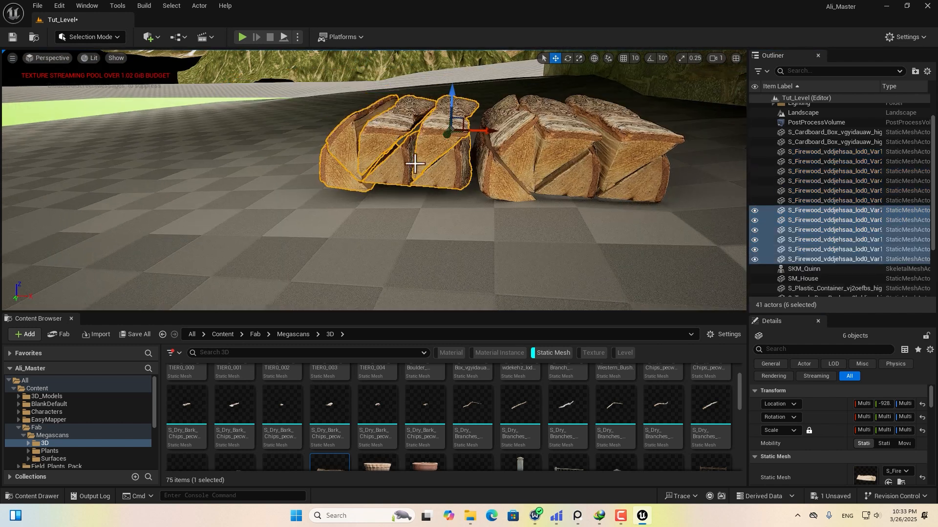
Rotate the copied logs and move them into place on the left.
{"action": "key", "text": "e"}
{"action": "left_click_drag", "start_coordinate": [475, 141], "coordinate": [393, 135]}
{"action": "key", "text": "w"}
{"action": "key", "text": "e"}
{"action": "left_click_drag", "start_coordinate": [398, 83], "coordinate": [425, 110]}
{"action": "key", "text": "w"}
Duplicate the logs upward and to the right, rotating them onto the pile.
{"action": "left_click_drag", "start_coordinate": [368, 108], "coordinate": [368, 53], "text": "alt"}
{"action": "right_click_drag", "start_coordinate": [385, 134], "coordinate": [313, 136]}
{"action": "key", "text": "e"}
{"action": "left_click_drag", "start_coordinate": [525, 104], "coordinate": [894, 461]}
{"action": "key", "text": "w"}
{"action": "left_click_drag", "start_coordinate": [540, 126], "coordinate": [684, 127], "text": "alt"}
{"action": "right_click_drag", "start_coordinate": [684, 127], "coordinate": [826, 267]}
Select all the firewood logs and duplicate the whole pile along its length.
{"action": "left_click", "coordinate": [827, 264]}
{"action": "scroll", "coordinate": [826, 205], "scroll_direction": "up", "scroll_amount": 5}
{"action": "left_click", "coordinate": [826, 127], "text": "shift"}
{"action": "left_click_drag", "start_coordinate": [606, 150], "coordinate": [496, 165], "text": "alt"}
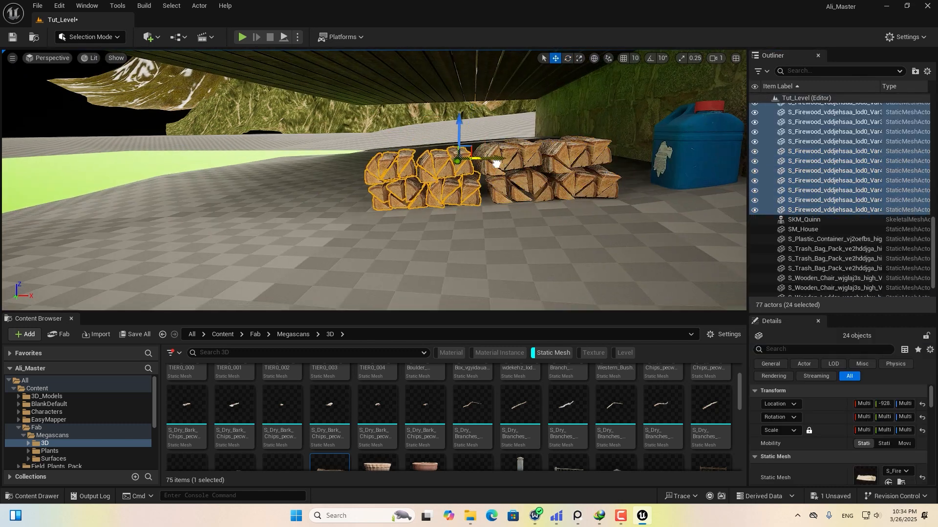
Rotate and nudge individual logs so they sit neatly in the pile.
{"action": "right_click_drag", "start_coordinate": [496, 165], "coordinate": [444, 135]}
{"action": "left_click", "coordinate": [444, 135]}
{"action": "key", "text": "e"}
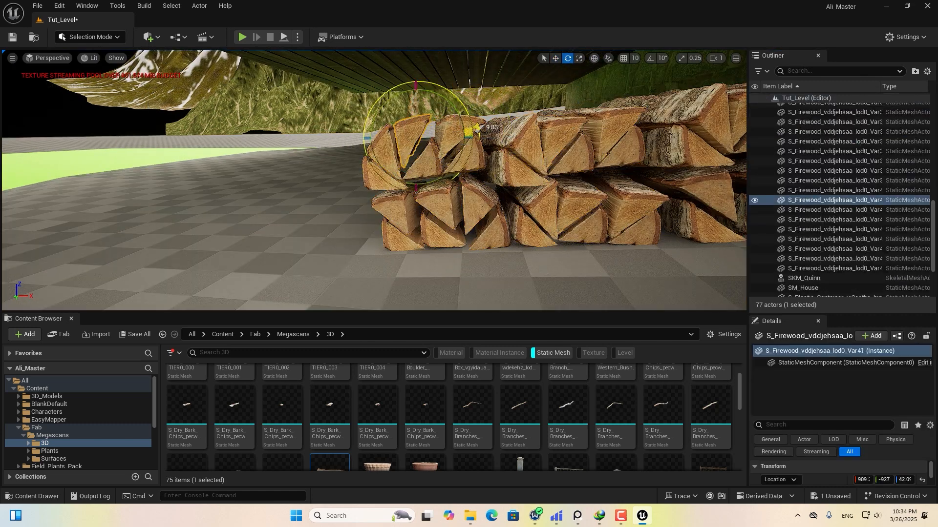
{"action": "left_click_drag", "start_coordinate": [476, 128], "coordinate": [477, 133]}
{"action": "right_click_drag", "start_coordinate": [477, 133], "coordinate": [494, 117]}
{"action": "left_click", "coordinate": [493, 112]}
{"action": "key", "text": "w"}
{"action": "left_click", "coordinate": [435, 115]}
{"action": "left_click_drag", "start_coordinate": [436, 100], "coordinate": [435, 95]}
{"action": "key", "text": "e"}
{"action": "right_click_drag", "start_coordinate": [435, 105], "coordinate": [420, 119]}
{"action": "left_click_drag", "start_coordinate": [445, 142], "coordinate": [442, 149]}
Duplicate a log onto the top, rotate it about 65 degrees and settle it.
{"action": "right_click_drag", "start_coordinate": [442, 149], "coordinate": [390, 141]}
{"action": "key", "text": "w"}
{"action": "left_click_drag", "start_coordinate": [384, 134], "coordinate": [384, 112], "text": "alt"}
{"action": "left_click_drag", "start_coordinate": [415, 146], "coordinate": [348, 161]}
{"action": "right_click_drag", "start_coordinate": [366, 178], "coordinate": [337, 164]}
{"action": "left_click_drag", "start_coordinate": [405, 211], "coordinate": [418, 183]}
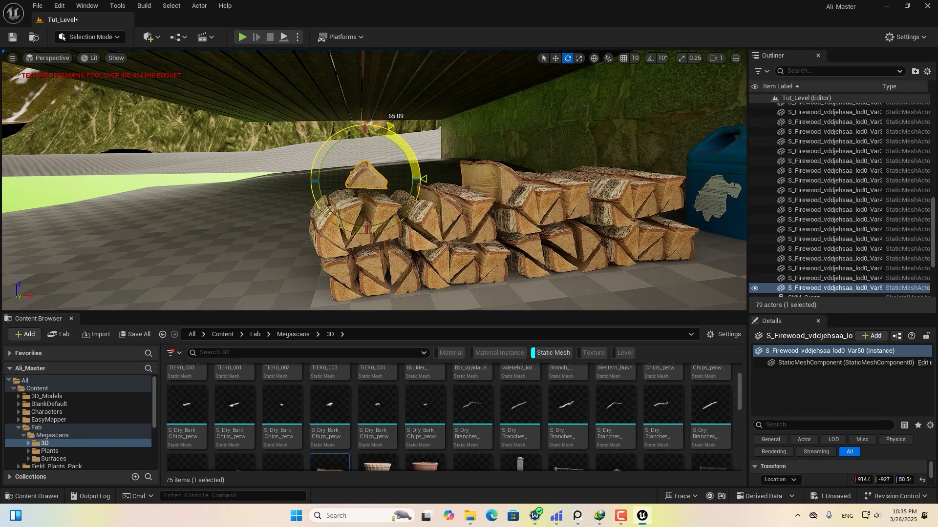
{"action": "left_click_drag", "start_coordinate": [367, 148], "coordinate": [367, 150]}
{"action": "mouse_move", "coordinate": [366, 150]}
{"action": "right_mouse_down"}
{"action": "mouse_move", "coordinate": [386, 149]}
{"action": "mouse_move", "coordinate": [367, 149]}
{"action": "right_mouse_up"}
{"action": "left_click", "coordinate": [616, 165]}
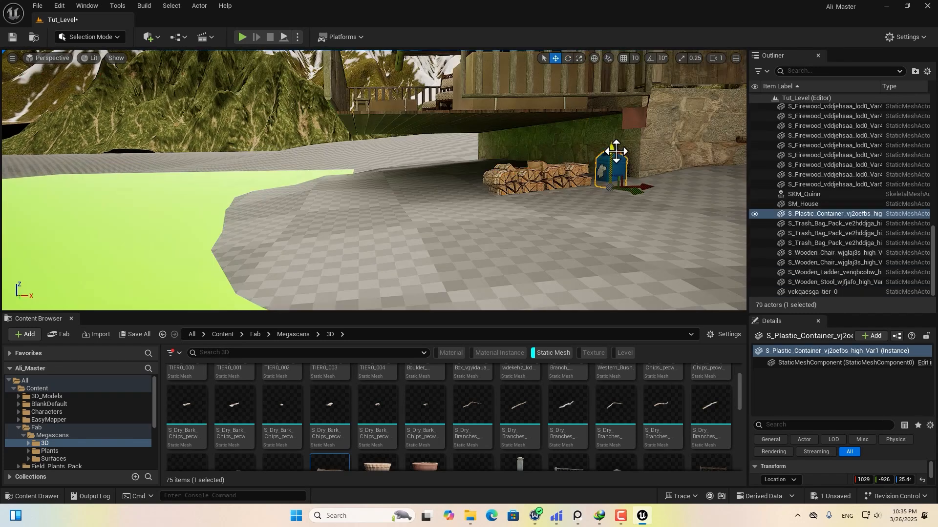
Place the wooden stairs at the deck, then raise, slide right and scale them slightly.
{"action": "right_click_drag", "start_coordinate": [571, 196], "coordinate": [593, 197]}
{"action": "left_click_drag", "start_coordinate": [390, 311], "coordinate": [390, 222]}
{"action": "scroll", "coordinate": [362, 403], "scroll_direction": "down", "scroll_amount": 10}
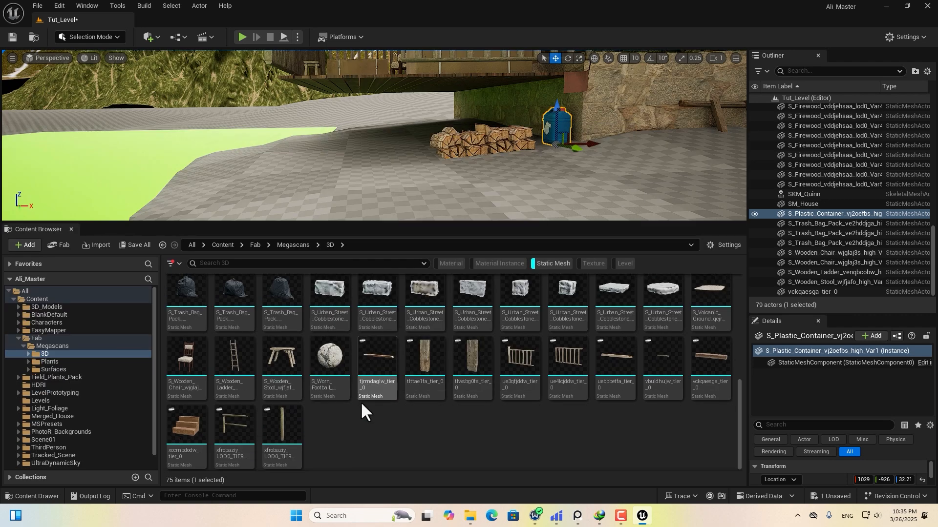
{"action": "left_click_drag", "start_coordinate": [188, 429], "coordinate": [339, 185]}
{"action": "right_click_drag", "start_coordinate": [339, 184], "coordinate": [313, 118]}
{"action": "left_click_drag", "start_coordinate": [385, 129], "coordinate": [384, 124]}
{"action": "left_click_drag", "start_coordinate": [413, 163], "coordinate": [438, 163]}
{"action": "left_click_drag", "start_coordinate": [863, 434], "coordinate": [867, 434]}
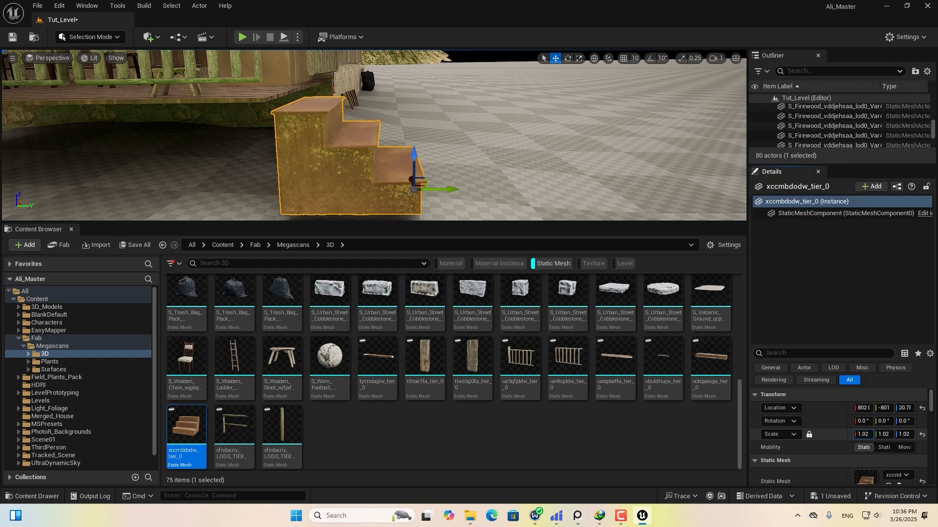
{"action": "left_click_drag", "start_coordinate": [867, 434], "coordinate": [871, 435]}
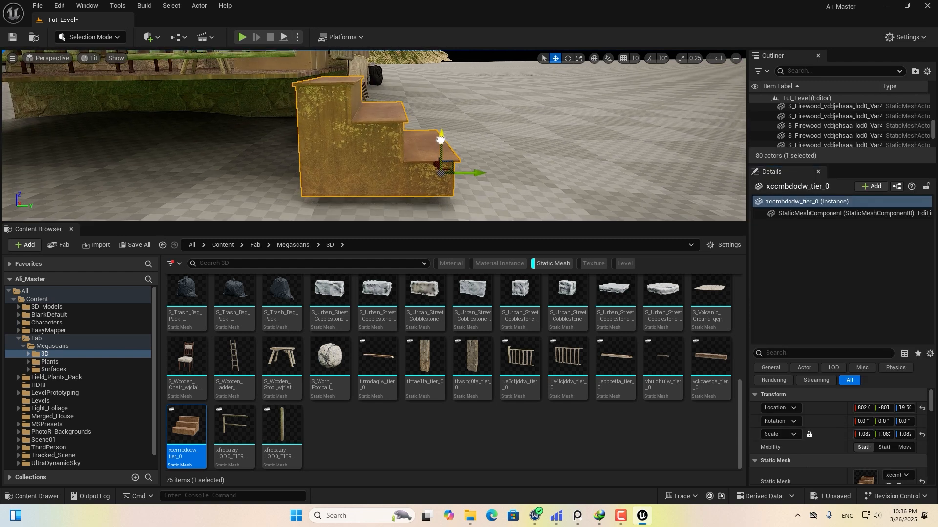
{"action": "left_click_drag", "start_coordinate": [441, 141], "coordinate": [440, 139]}
{"action": "right_click_drag", "start_coordinate": [390, 161], "coordinate": [81, 10]}
Smooth and sculpt the terrain around the stairs in Landscape Mode, then return to Selection Mode.
{"action": "left_click", "coordinate": [78, 37]}
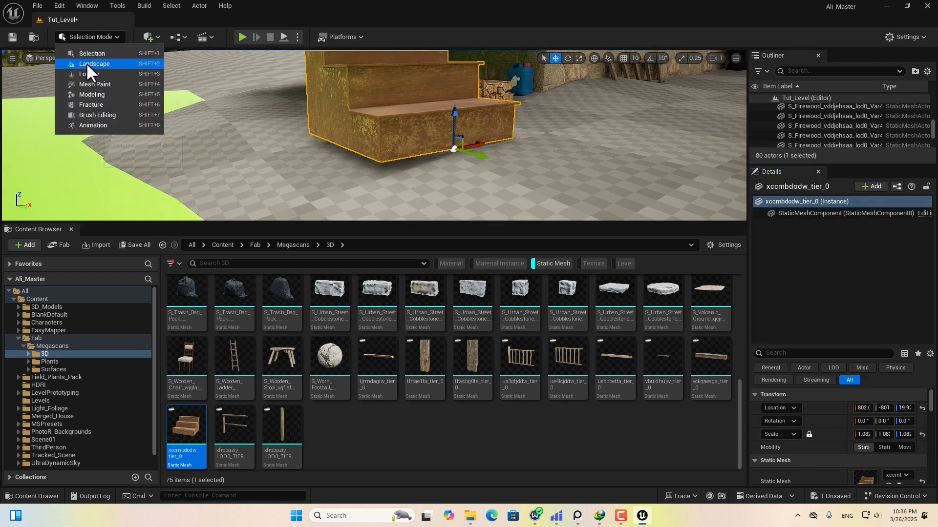
{"action": "left_click", "coordinate": [86, 62]}
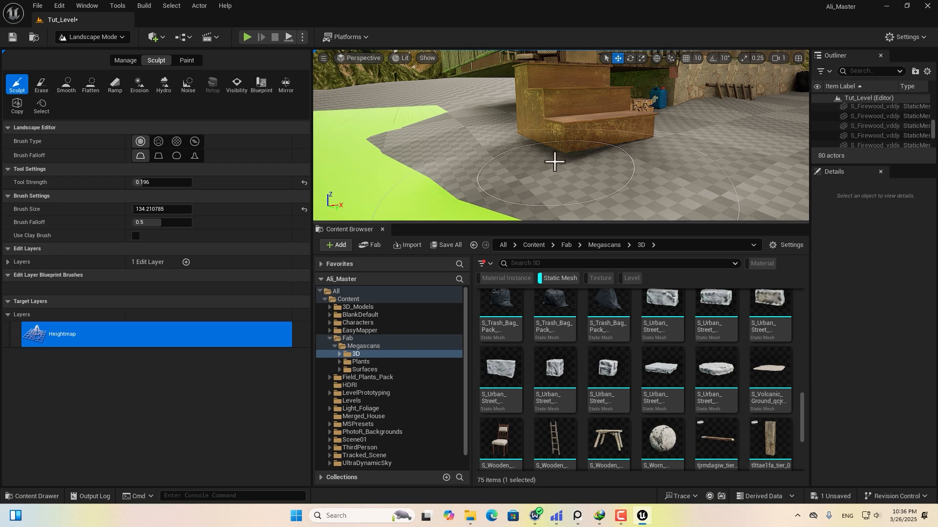
{"action": "right_click_drag", "start_coordinate": [739, 132], "coordinate": [620, 122]}
{"action": "left_click", "coordinate": [66, 84]}
{"action": "left_click", "coordinate": [17, 84]}
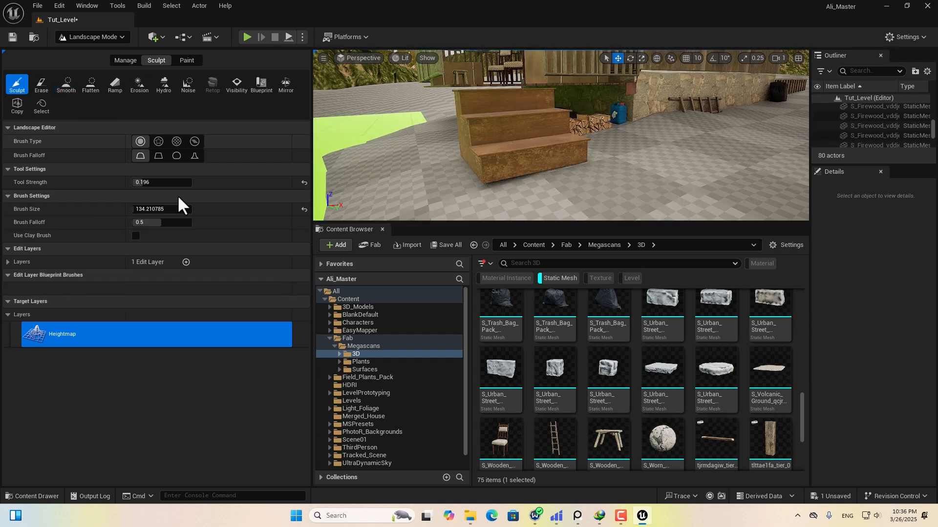
{"action": "right_click_drag", "start_coordinate": [478, 202], "coordinate": [582, 138]}
{"action": "left_click", "coordinate": [87, 37]}
{"action": "left_click", "coordinate": [98, 54]}
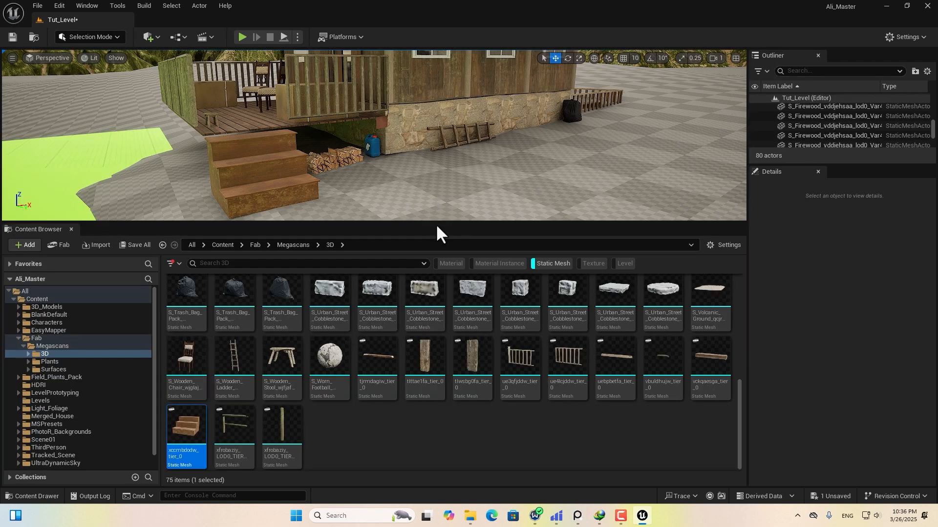
{"action": "left_click_drag", "start_coordinate": [436, 222], "coordinate": [436, 315]}
Group the selected firewood logs and props into a new Props folder.
{"action": "left_click_drag", "start_coordinate": [867, 165], "coordinate": [867, 382]}
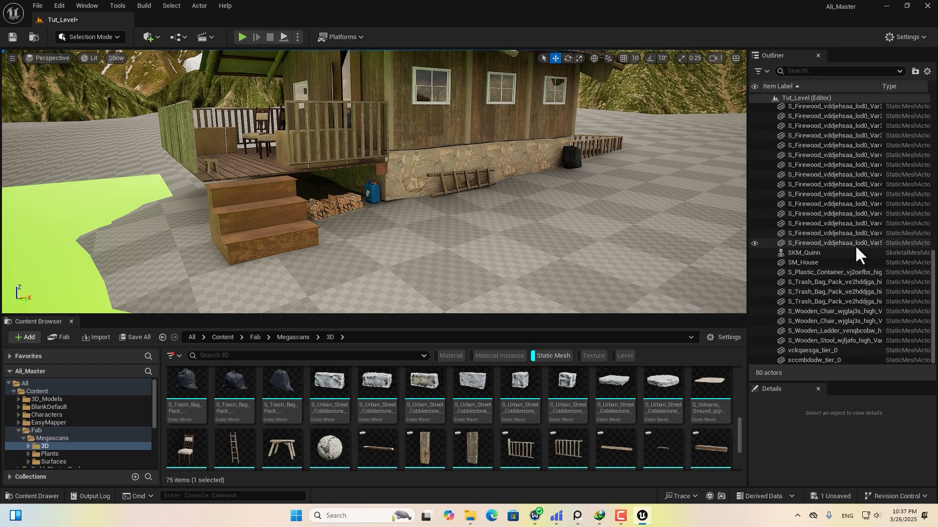
{"action": "left_click", "coordinate": [855, 243]}
{"action": "scroll", "coordinate": [854, 244], "scroll_direction": "up", "scroll_amount": 5}
{"action": "scroll", "coordinate": [366, 253], "scroll_direction": "up", "scroll_amount": 4}
{"action": "scroll", "coordinate": [854, 196], "scroll_direction": "up", "scroll_amount": 10}
{"action": "left_click", "coordinate": [857, 157], "text": "shift"}
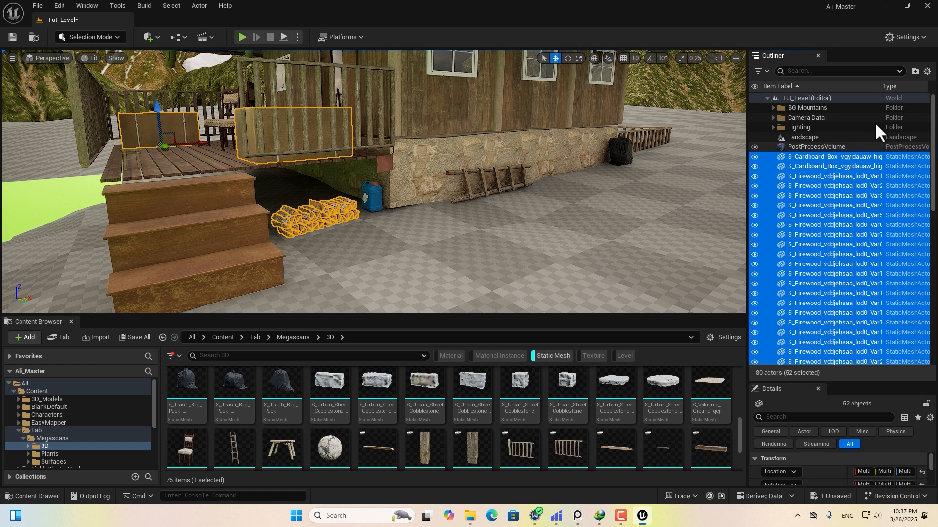
{"action": "left_click", "coordinate": [917, 70]}
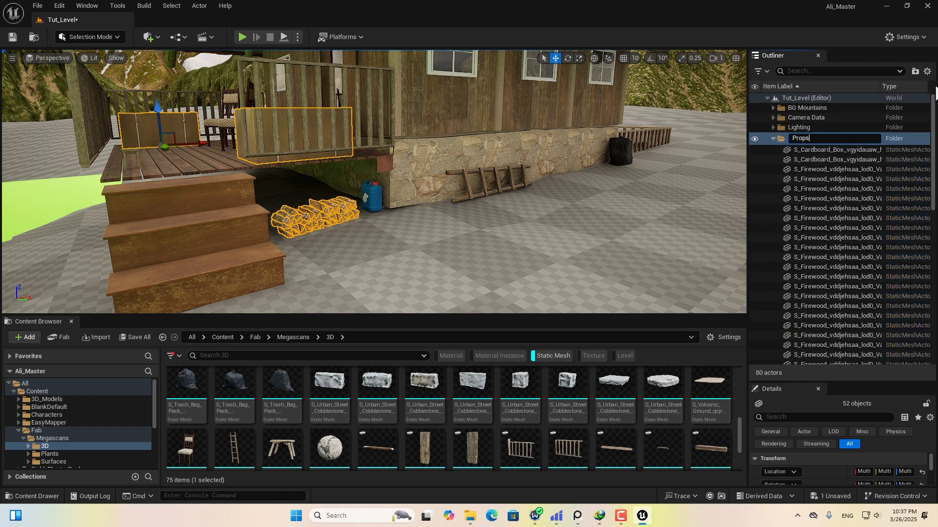
{"action": "left_click", "coordinate": [773, 137]}
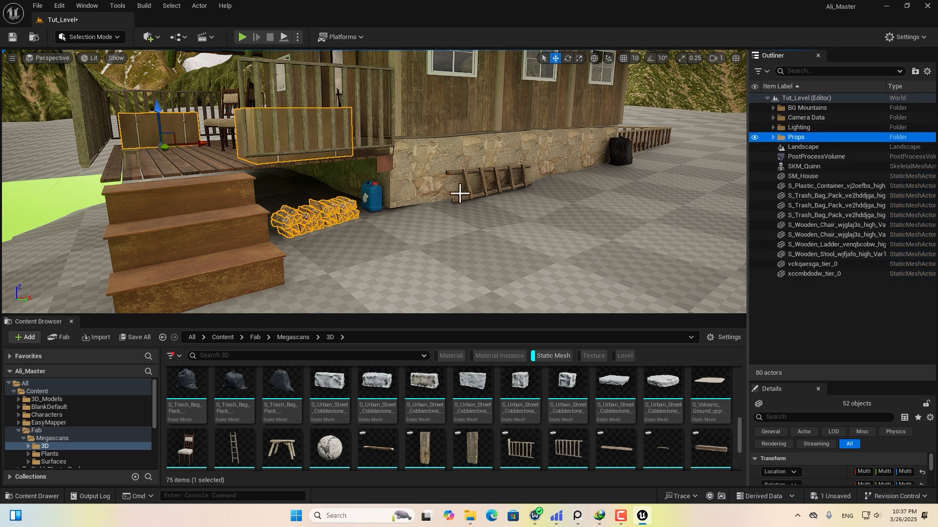
Move both wooden chairs and the eight remaining prop actors into Props.
{"action": "middle_click_drag", "start_coordinate": [220, 126], "coordinate": [249, 144]}
{"action": "left_click", "coordinate": [283, 163]}
{"action": "left_click", "coordinate": [269, 147], "text": "shift"}
{"action": "left_click_drag", "start_coordinate": [820, 224], "coordinate": [803, 137]}
{"action": "left_click", "coordinate": [815, 186]}
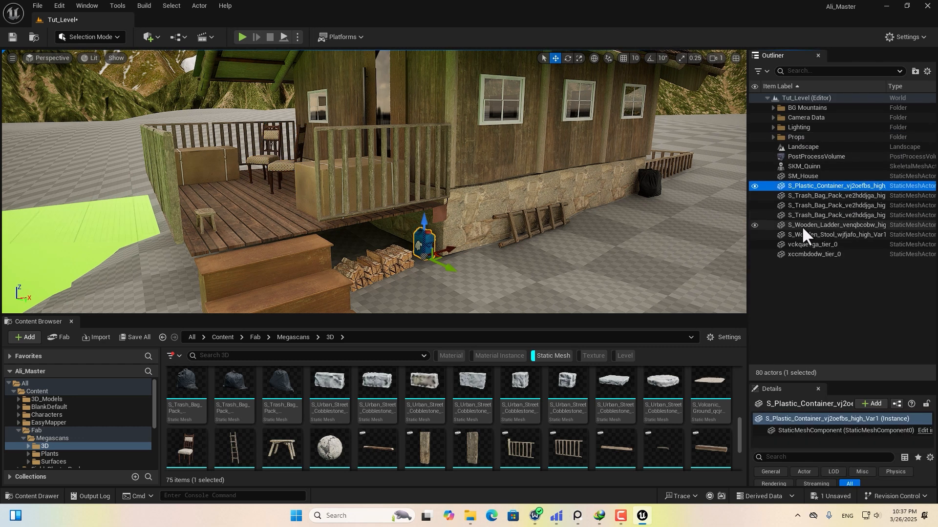
{"action": "left_click", "coordinate": [821, 254], "text": "shift"}
{"action": "left_click_drag", "start_coordinate": [802, 198], "coordinate": [796, 136]}
Collapse Props and toggle visibility of the Lighting and Props folders off and on.
{"action": "left_click", "coordinate": [772, 137]}
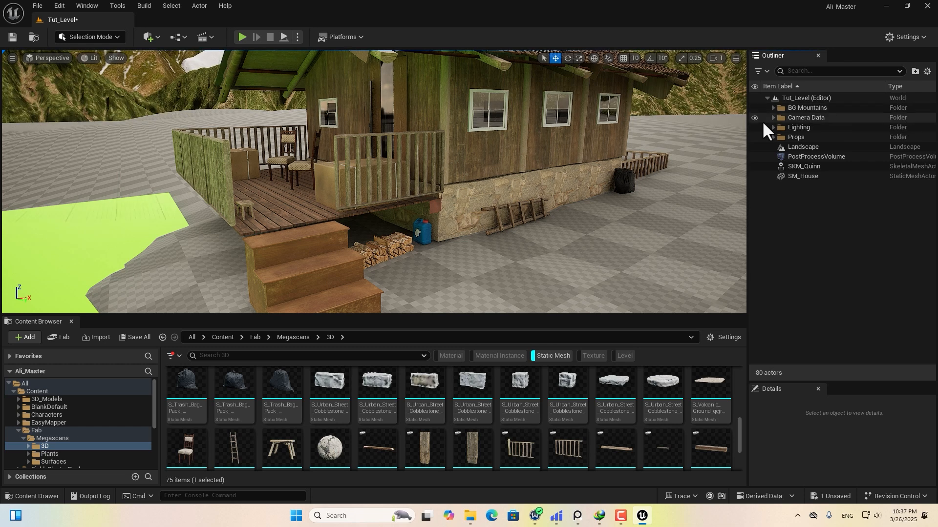
{"action": "left_click", "coordinate": [754, 127]}
{"action": "left_click", "coordinate": [755, 127]}
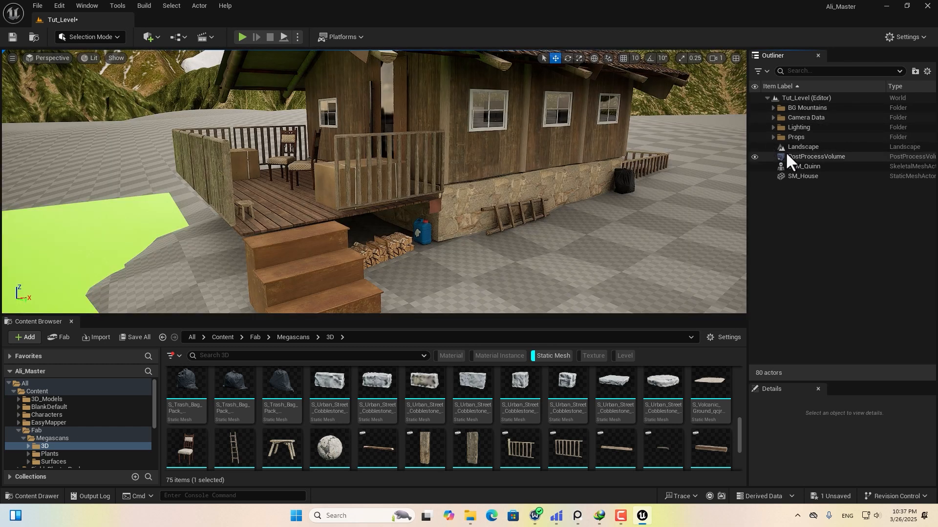
{"action": "left_click", "coordinate": [790, 137]}
{"action": "left_click", "coordinate": [754, 137]}
{"action": "left_click", "coordinate": [754, 137]}
Put SM_House into a new folder named House.
{"action": "left_click", "coordinate": [804, 177]}
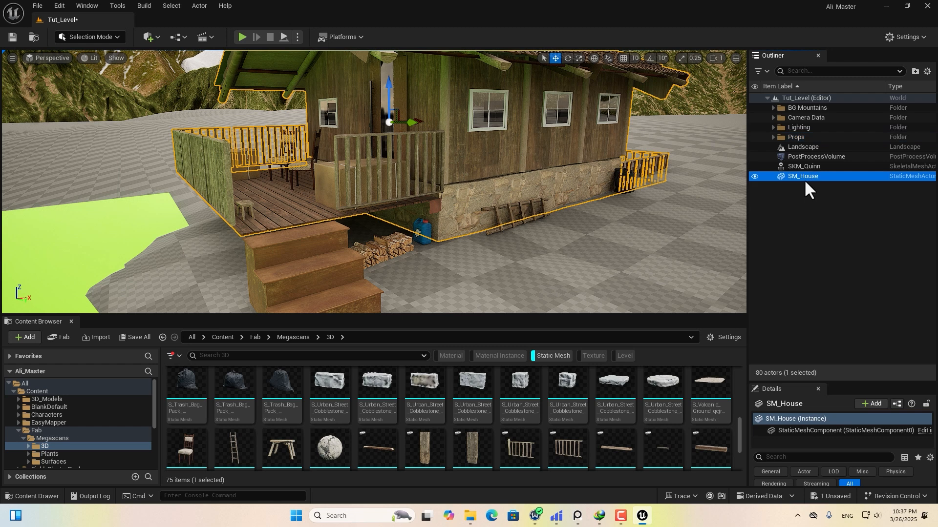
{"action": "left_click", "coordinate": [917, 70]}
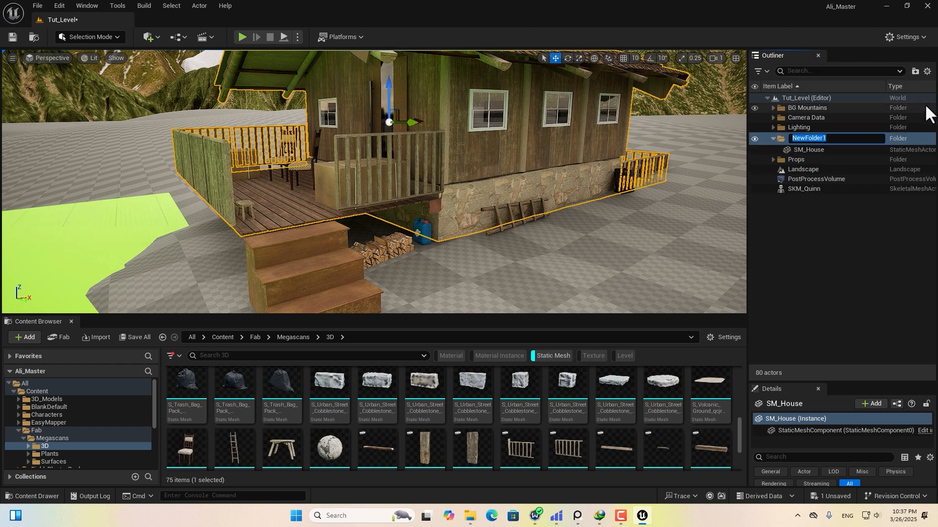
{"action": "left_click", "coordinate": [819, 256]}
Hide the Camera Data actors and drop a wooden fence section beside the house.
{"action": "left_click", "coordinate": [773, 127]}
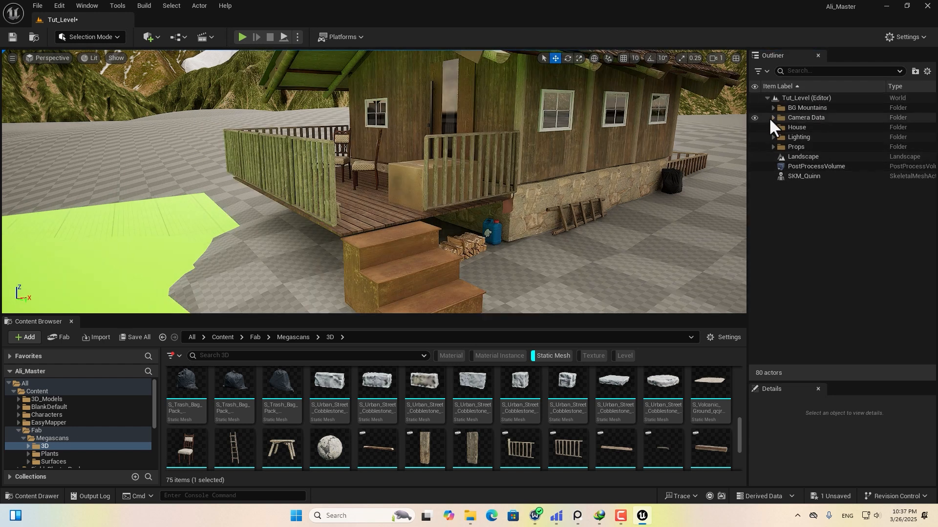
{"action": "left_click", "coordinate": [755, 117]}
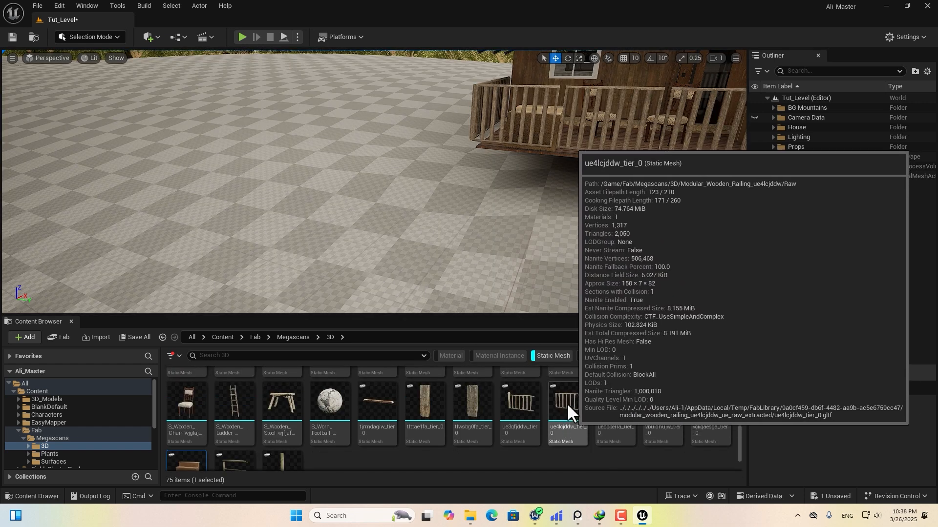
{"action": "left_click_drag", "start_coordinate": [566, 403], "coordinate": [447, 211]}
{"action": "left_click_drag", "start_coordinate": [448, 211], "coordinate": [447, 211]}
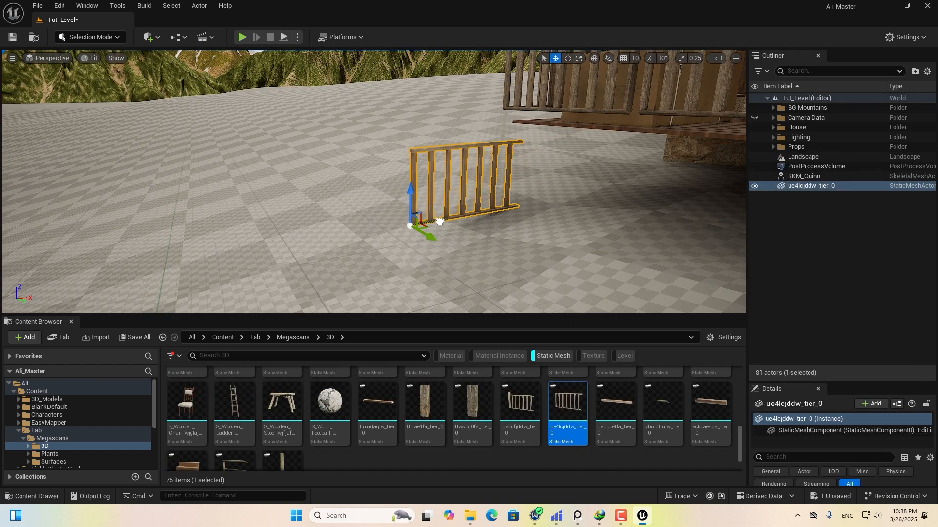
{"action": "right_click_drag", "start_coordinate": [572, 215], "coordinate": [581, 208]}
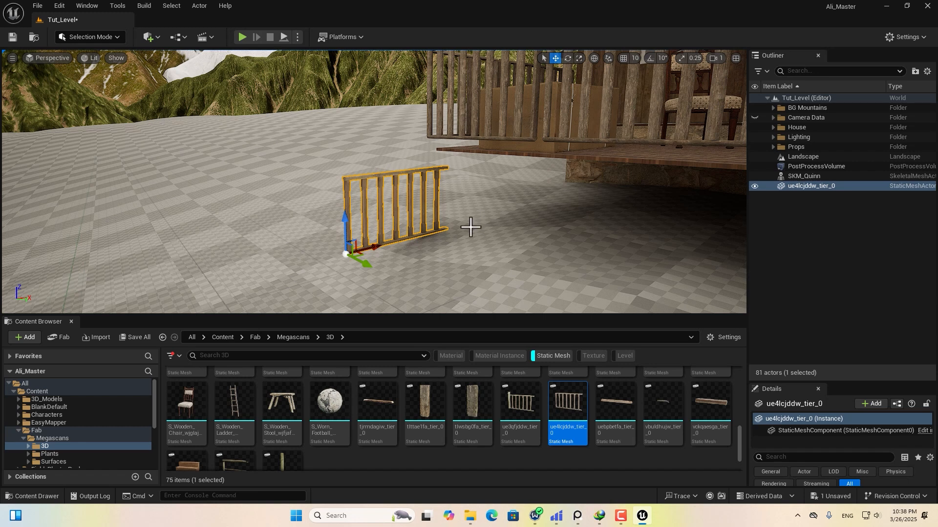
Enlarge the landscape sculpt brush to about 272, then return to selection mode.
{"action": "left_click", "coordinate": [80, 37]}
{"action": "left_click", "coordinate": [94, 62]}
{"action": "mouse_move", "coordinate": [547, 215]}
{"action": "right_mouse_down"}
{"action": "mouse_move", "coordinate": [533, 203]}
{"action": "mouse_move", "coordinate": [586, 200]}
{"action": "mouse_move", "coordinate": [567, 232]}
{"action": "mouse_move", "coordinate": [681, 230]}
{"action": "mouse_move", "coordinate": [497, 247]}
{"action": "mouse_move", "coordinate": [472, 231]}
{"action": "right_mouse_up"}
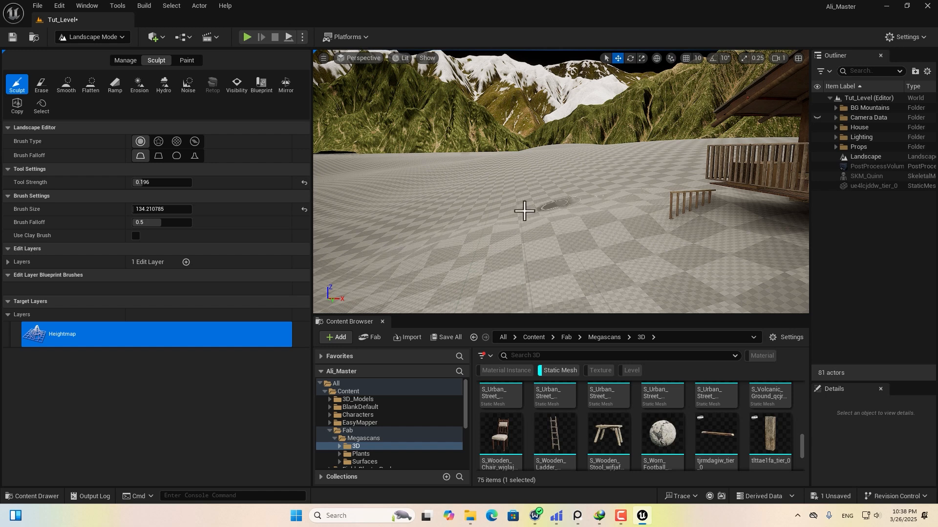
{"action": "left_click_drag", "start_coordinate": [151, 210], "coordinate": [157, 210]}
{"action": "middle_click_drag", "start_coordinate": [342, 235], "coordinate": [317, 188]}
{"action": "left_click", "coordinate": [78, 39]}
{"action": "left_click", "coordinate": [112, 54]}
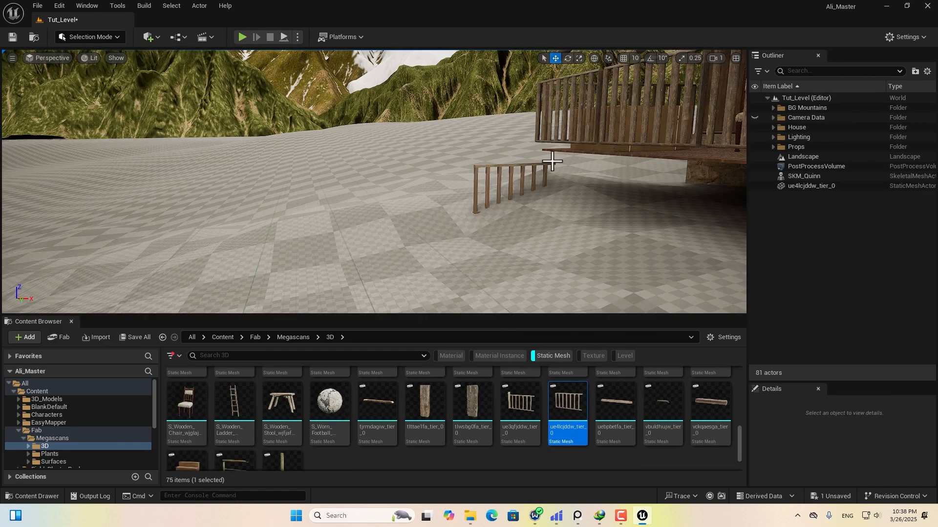
Position the fence section: raise it, shift it left and along Y, then settle it onto the ground.
{"action": "left_click", "coordinate": [552, 158]}
{"action": "left_click_drag", "start_coordinate": [492, 187], "coordinate": [492, 156]}
{"action": "right_click_drag", "start_coordinate": [491, 156], "coordinate": [546, 156]}
{"action": "left_click_drag", "start_coordinate": [317, 225], "coordinate": [249, 229]}
{"action": "right_click_drag", "start_coordinate": [249, 230], "coordinate": [360, 245]}
{"action": "left_click_drag", "start_coordinate": [337, 274], "coordinate": [364, 273]}
{"action": "right_click_drag", "start_coordinate": [364, 264], "coordinate": [322, 244]}
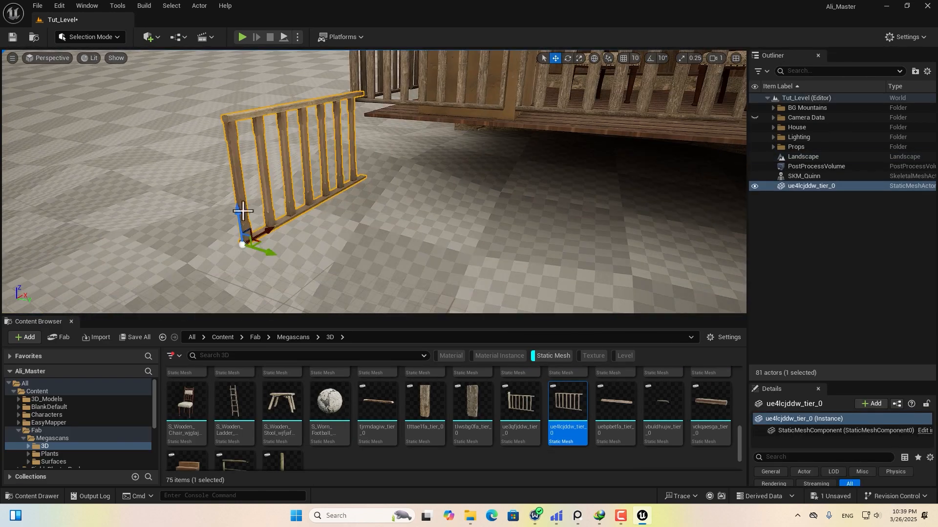
{"action": "left_click_drag", "start_coordinate": [242, 211], "coordinate": [241, 222]}
{"action": "right_click_drag", "start_coordinate": [241, 222], "coordinate": [205, 220]}
{"action": "right_click_drag", "start_coordinate": [420, 156], "coordinate": [606, 99]}
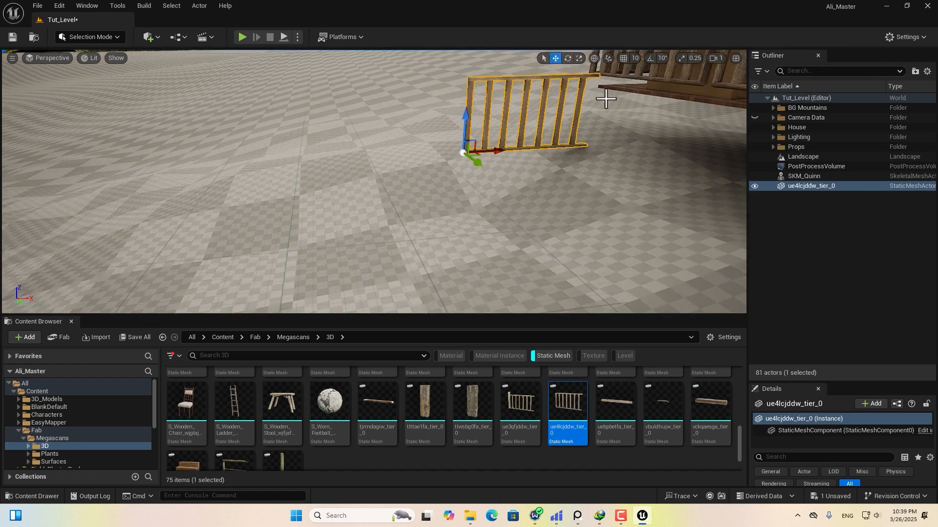
{"action": "right_click_drag", "start_coordinate": [647, 140], "coordinate": [606, 136]}
Alt-duplicate the fence into six sections in a row, tilting them 2.52° and lowering them onto the ground.
{"action": "left_click_drag", "start_coordinate": [576, 164], "coordinate": [306, 162], "text": "alt"}
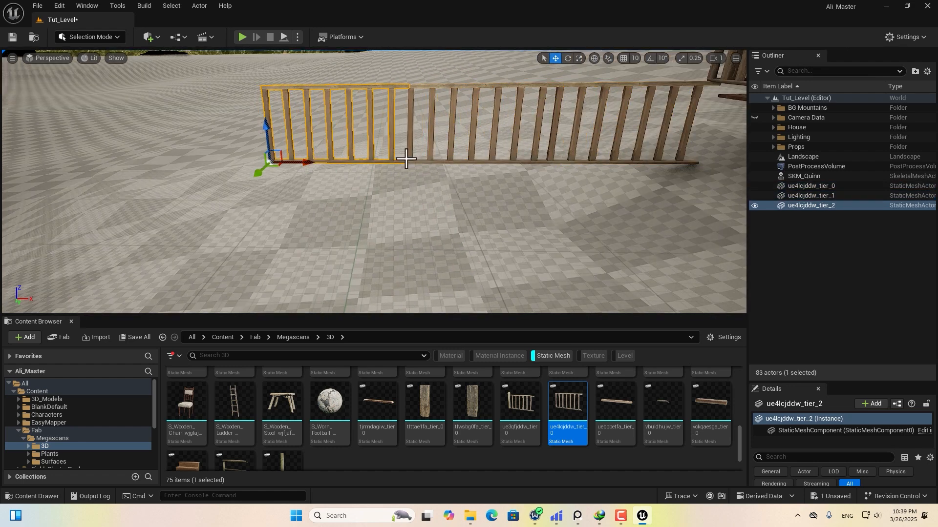
{"action": "left_click", "coordinate": [826, 186], "text": "shift"}
{"action": "left_click_drag", "start_coordinate": [592, 163], "coordinate": [266, 162], "text": "alt"}
{"action": "right_click_drag", "start_coordinate": [86, 148], "coordinate": [152, 186]}
{"action": "left_click_drag", "start_coordinate": [194, 174], "coordinate": [110, 175]}
{"action": "right_click_drag", "start_coordinate": [379, 211], "coordinate": [379, 162]}
{"action": "key", "text": "e"}
{"action": "left_click_drag", "start_coordinate": [255, 183], "coordinate": [251, 179]}
{"action": "key", "text": "w"}
{"action": "right_click_drag", "start_coordinate": [255, 192], "coordinate": [234, 188]}
{"action": "left_click_drag", "start_coordinate": [225, 181], "coordinate": [225, 197]}
{"action": "right_click_drag", "start_coordinate": [225, 198], "coordinate": [253, 210]}
{"action": "left_click", "coordinate": [100, 38]}
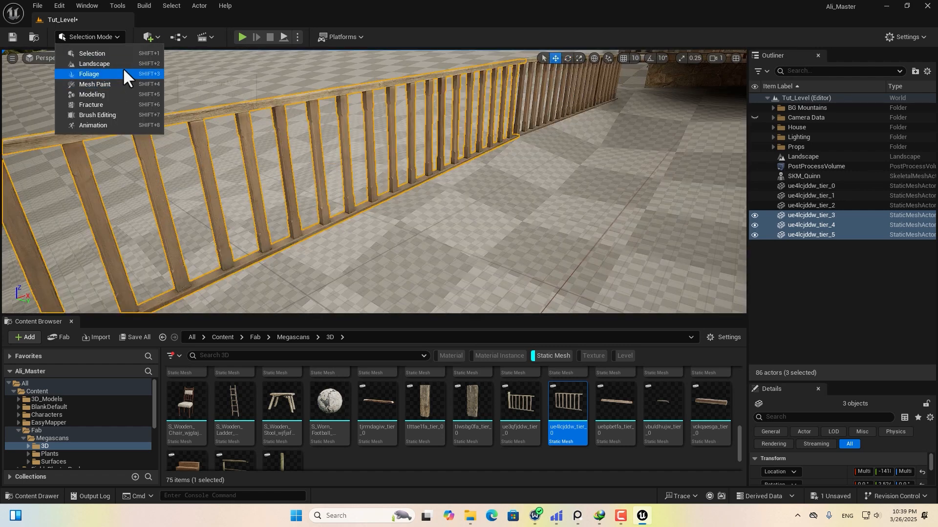
Raise a mound near the fence end, alternating Sculpt and Smooth to shape it.
{"action": "left_click", "coordinate": [122, 66]}
{"action": "left_click_drag", "start_coordinate": [606, 199], "coordinate": [558, 163]}
{"action": "right_click_drag", "start_coordinate": [559, 164], "coordinate": [586, 207]}
{"action": "left_click_drag", "start_coordinate": [586, 207], "coordinate": [561, 225]}
{"action": "mouse_move", "coordinate": [562, 224]}
{"action": "right_mouse_down"}
{"action": "mouse_move", "coordinate": [545, 236]}
{"action": "mouse_move", "coordinate": [578, 218]}
{"action": "mouse_move", "coordinate": [557, 215]}
{"action": "mouse_move", "coordinate": [632, 187]}
{"action": "mouse_move", "coordinate": [674, 153]}
{"action": "mouse_move", "coordinate": [689, 155]}
{"action": "mouse_move", "coordinate": [578, 120]}
{"action": "mouse_move", "coordinate": [634, 134]}
{"action": "mouse_move", "coordinate": [607, 157]}
{"action": "mouse_move", "coordinate": [528, 135]}
{"action": "mouse_move", "coordinate": [561, 151]}
{"action": "mouse_move", "coordinate": [479, 203]}
{"action": "mouse_move", "coordinate": [511, 200]}
{"action": "mouse_move", "coordinate": [674, 113]}
{"action": "right_mouse_up"}
{"action": "left_click", "coordinate": [66, 84]}
{"action": "left_click", "coordinate": [18, 85]}
{"action": "left_click", "coordinate": [67, 86]}
{"action": "left_click", "coordinate": [18, 85]}
{"action": "left_click", "coordinate": [66, 85]}
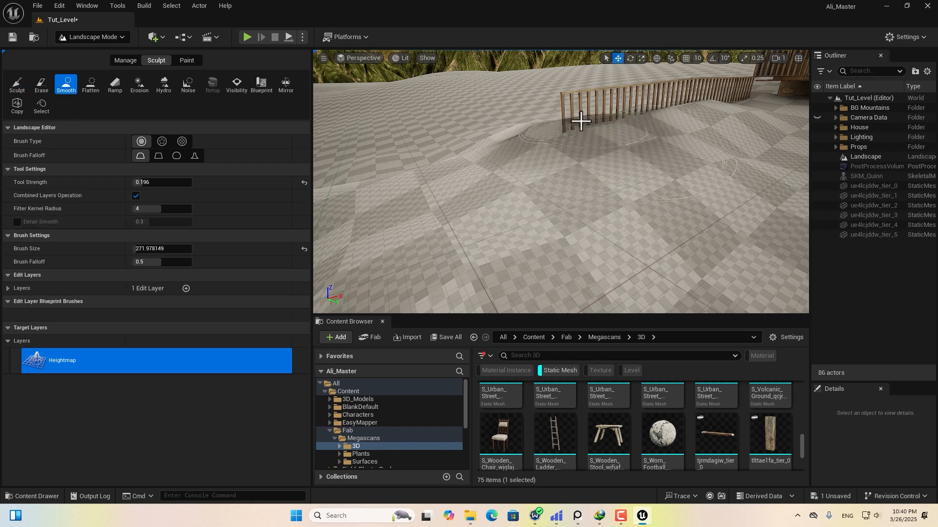
{"action": "mouse_move", "coordinate": [529, 141]}
{"action": "right_mouse_down"}
{"action": "mouse_move", "coordinate": [557, 125]}
{"action": "mouse_move", "coordinate": [586, 176]}
{"action": "mouse_move", "coordinate": [628, 184]}
{"action": "mouse_move", "coordinate": [547, 176]}
{"action": "right_mouse_up"}
Alt-duplicate new fence sections at the row's end, lowering and aligning them on the slope.
{"action": "left_click", "coordinate": [92, 37]}
{"action": "left_click", "coordinate": [121, 56]}
{"action": "right_click_drag", "start_coordinate": [498, 117], "coordinate": [670, 144]}
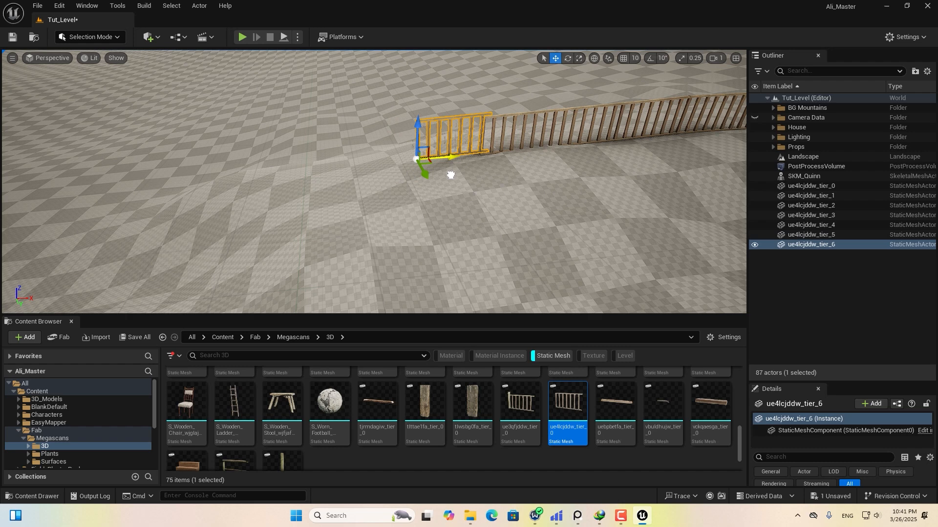
{"action": "right_click_drag", "start_coordinate": [450, 173], "coordinate": [513, 149]}
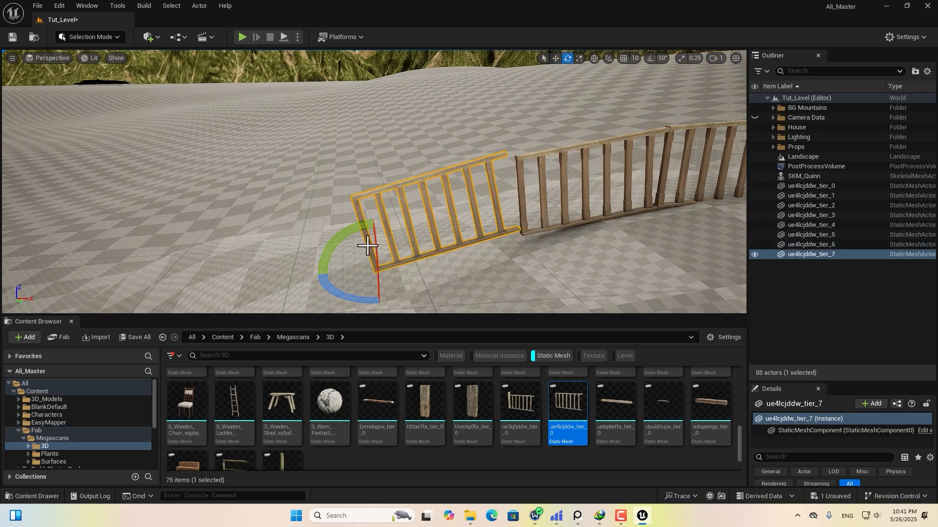
{"action": "right_click_drag", "start_coordinate": [390, 220], "coordinate": [401, 195]}
{"action": "left_click_drag", "start_coordinate": [529, 224], "coordinate": [383, 218], "text": "alt"}
{"action": "left_click_drag", "start_coordinate": [344, 181], "coordinate": [345, 215]}
{"action": "left_click_drag", "start_coordinate": [381, 251], "coordinate": [400, 253]}
{"action": "left_click_drag", "start_coordinate": [369, 224], "coordinate": [370, 229]}
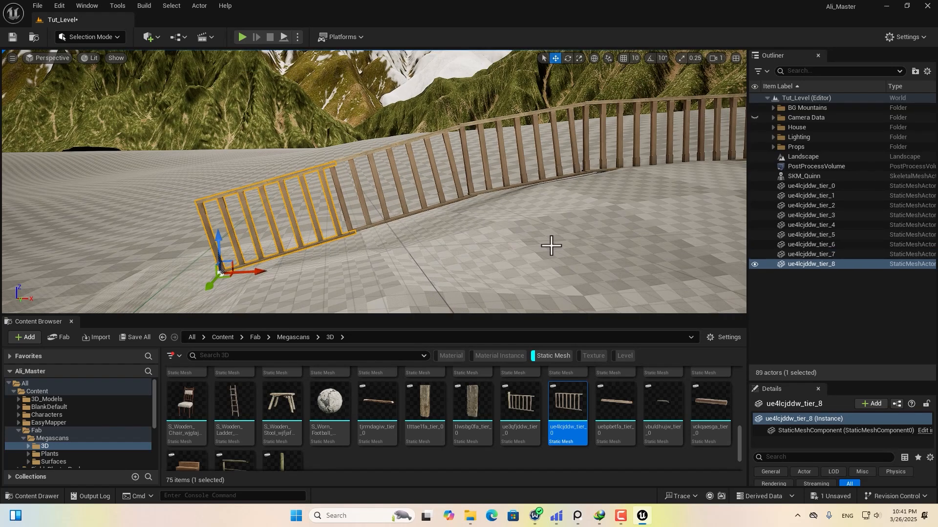
{"action": "right_click_drag", "start_coordinate": [551, 245], "coordinate": [539, 244]}
Shrink the sculpt brush to about 112 with the raise tool, then pull back to see the whole fence.
{"action": "left_click", "coordinate": [88, 37]}
{"action": "left_click", "coordinate": [104, 39]}
{"action": "left_click", "coordinate": [104, 39]}
{"action": "left_click", "coordinate": [96, 63]}
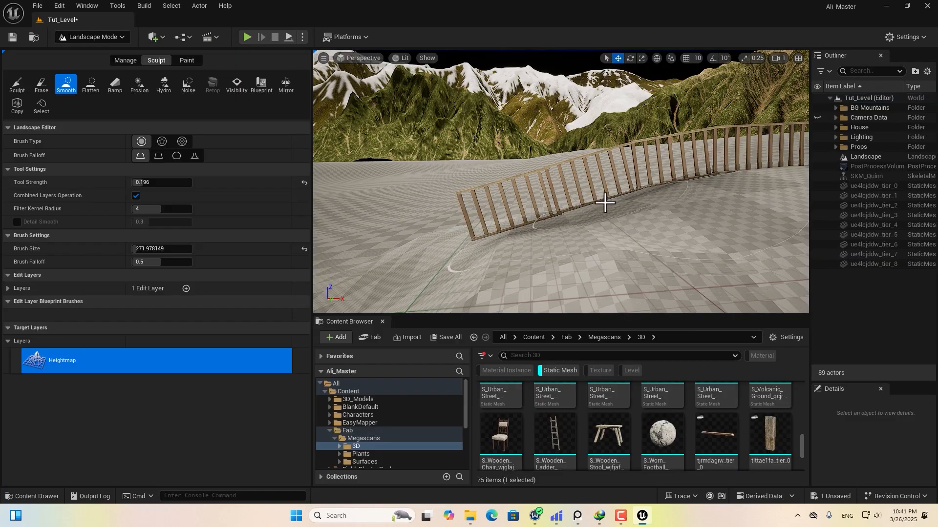
{"action": "left_click_drag", "start_coordinate": [163, 249], "coordinate": [157, 249]}
{"action": "key", "text": "a"}
{"action": "right_click_drag", "start_coordinate": [605, 254], "coordinate": [598, 225]}
{"action": "left_click", "coordinate": [18, 85]}
{"action": "key", "text": "a"}
{"action": "key", "text": "s"}
{"action": "right_click_drag", "start_coordinate": [477, 226], "coordinate": [475, 226]}
{"action": "key", "text": "d"}
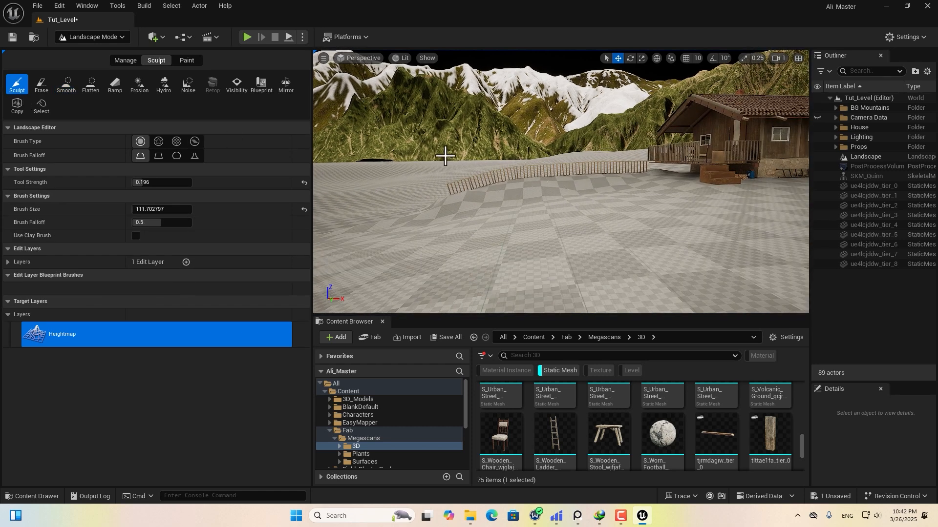
{"action": "left_click", "coordinate": [103, 37]}
{"action": "left_click", "coordinate": [93, 53]}
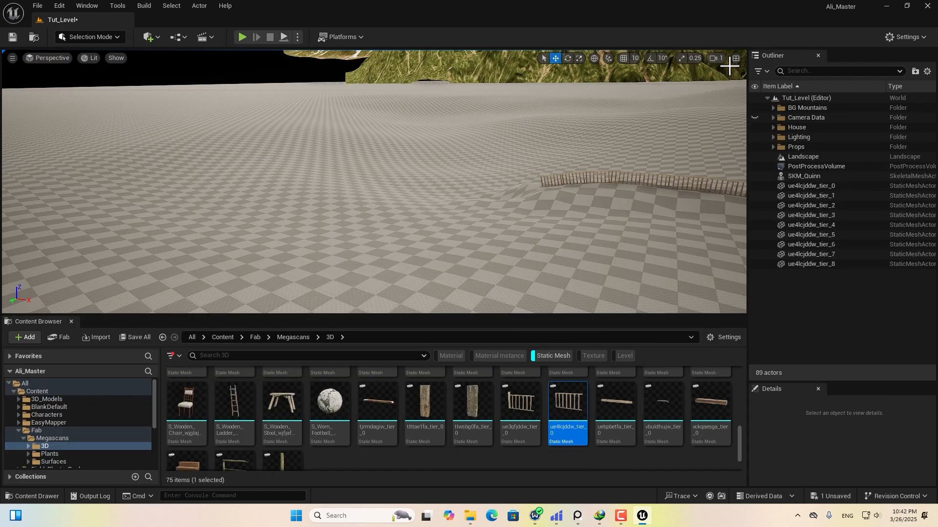
Restore the two-viewport layout, place S_Old_Wooden_Bench before the house, and pilot 3D_Tracker_Camera.
{"action": "left_click", "coordinate": [735, 58]}
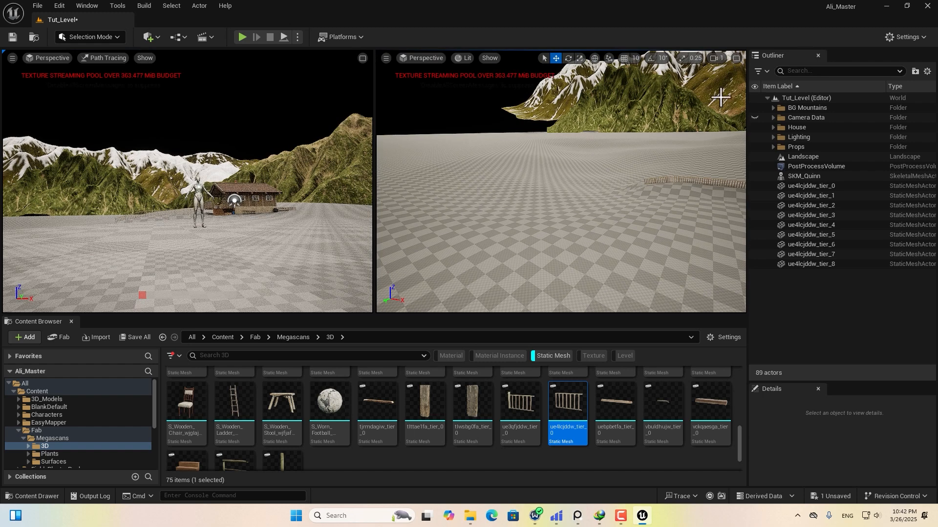
{"action": "scroll", "coordinate": [702, 429], "scroll_direction": "up", "scroll_amount": 5}
{"action": "left_click_drag", "start_coordinate": [705, 432], "coordinate": [545, 167]}
{"action": "left_click_drag", "start_coordinate": [584, 217], "coordinate": [593, 226]}
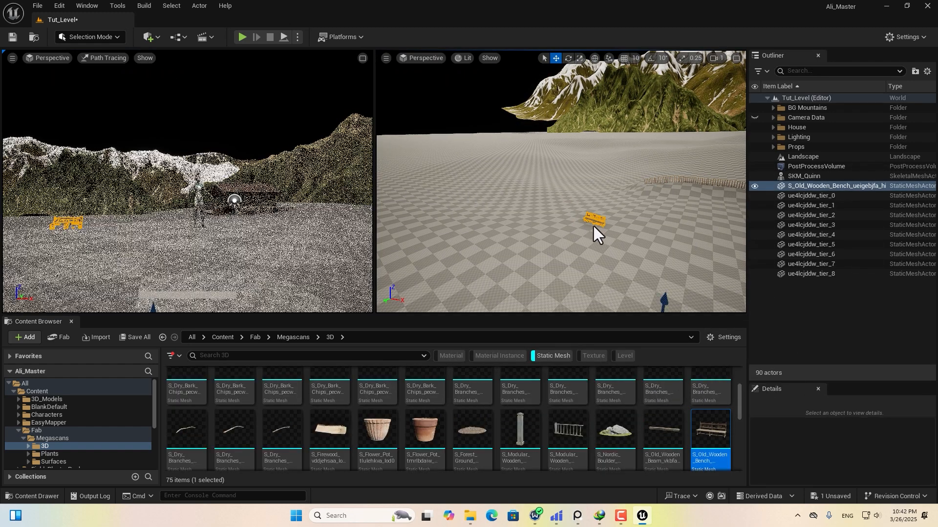
{"action": "left_click", "coordinate": [48, 59]}
{"action": "left_click", "coordinate": [85, 179]}
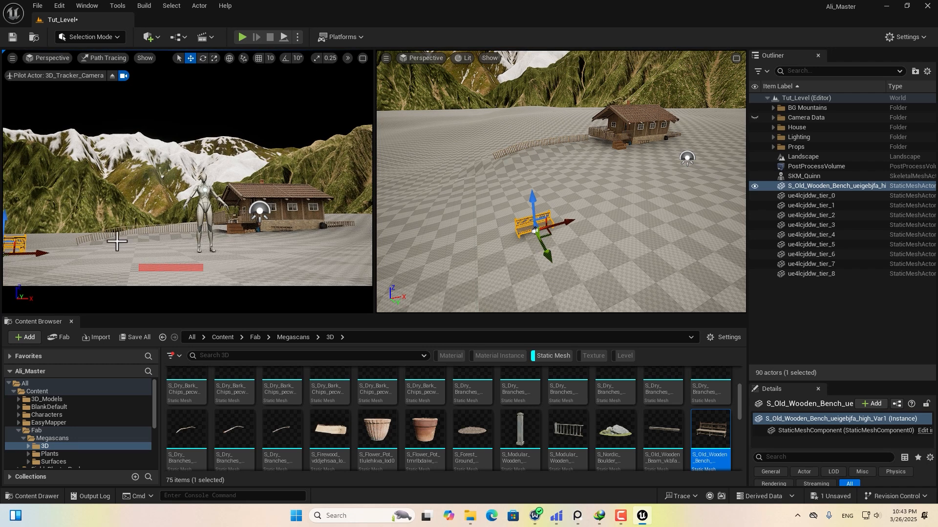
Shift the bench along X, raise it slightly, and Alt-drag a copy beside it.
{"action": "left_click_drag", "start_coordinate": [562, 225], "coordinate": [613, 211]}
{"action": "scroll", "coordinate": [653, 251], "scroll_direction": "up", "scroll_amount": 4}
{"action": "right_click_drag", "start_coordinate": [653, 252], "coordinate": [516, 181]}
{"action": "left_click_drag", "start_coordinate": [512, 157], "coordinate": [509, 125]}
{"action": "right_click_drag", "start_coordinate": [513, 199], "coordinate": [579, 199]}
{"action": "left_click_drag", "start_coordinate": [579, 199], "coordinate": [644, 234], "text": "alt"}
{"action": "right_click_drag", "start_coordinate": [645, 234], "coordinate": [693, 240]}
{"action": "left_click_drag", "start_coordinate": [575, 207], "coordinate": [582, 200]}
Turn on angle snapping and rotate the bench copy to face the first bench.
{"action": "key", "text": "e"}
{"action": "left_click_drag", "start_coordinate": [586, 245], "coordinate": [697, 159]}
{"action": "key", "text": "ctrl+z"}
{"action": "left_click", "coordinate": [650, 58]}
{"action": "key", "text": "w"}
{"action": "right_click_drag", "start_coordinate": [697, 159], "coordinate": [630, 195]}
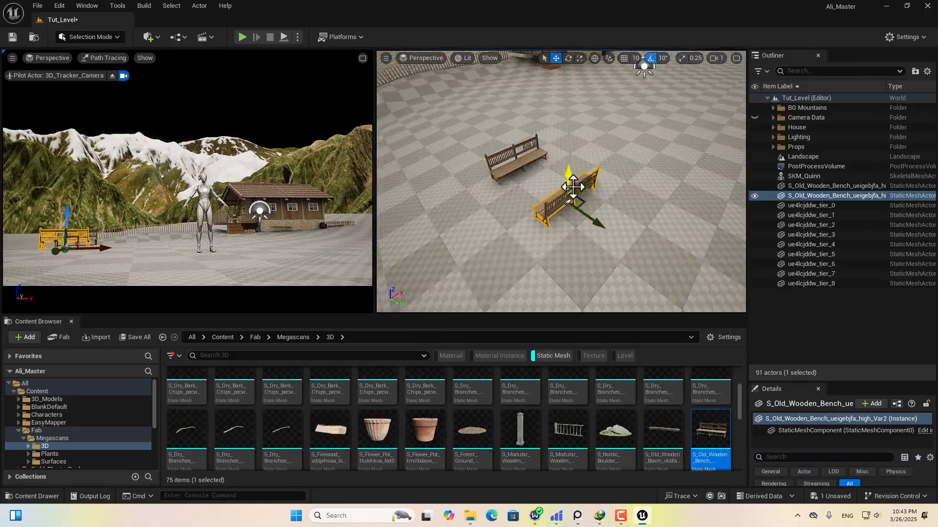
Add a third bench to the lower left, rotated 80 degrees and moved toward the others.
{"action": "left_click_drag", "start_coordinate": [579, 188], "coordinate": [476, 257], "text": "alt"}
{"action": "key", "text": "e"}
{"action": "left_click_drag", "start_coordinate": [494, 298], "coordinate": [420, 276]}
{"action": "right_click_drag", "start_coordinate": [701, 189], "coordinate": [673, 193]}
{"action": "key", "text": "w"}
{"action": "left_click_drag", "start_coordinate": [514, 232], "coordinate": [541, 217]}
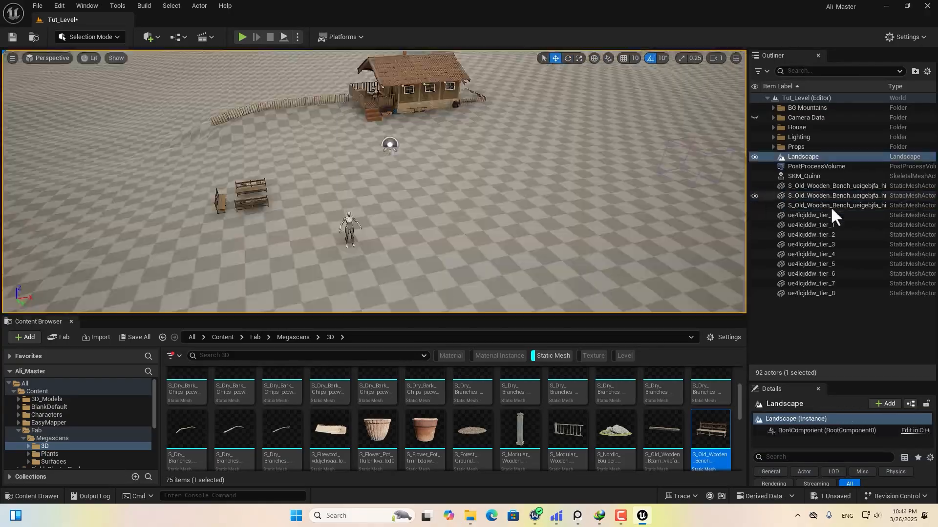
{"action": "left_click", "coordinate": [812, 214]}
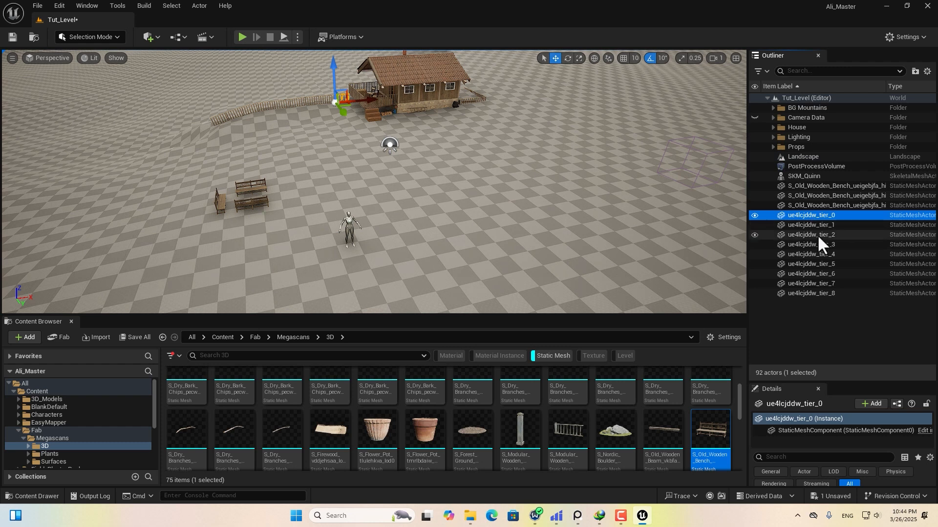
Move fence sections tier_0 through tier_8 into the Props folder.
{"action": "left_click", "coordinate": [803, 293], "text": "shift"}
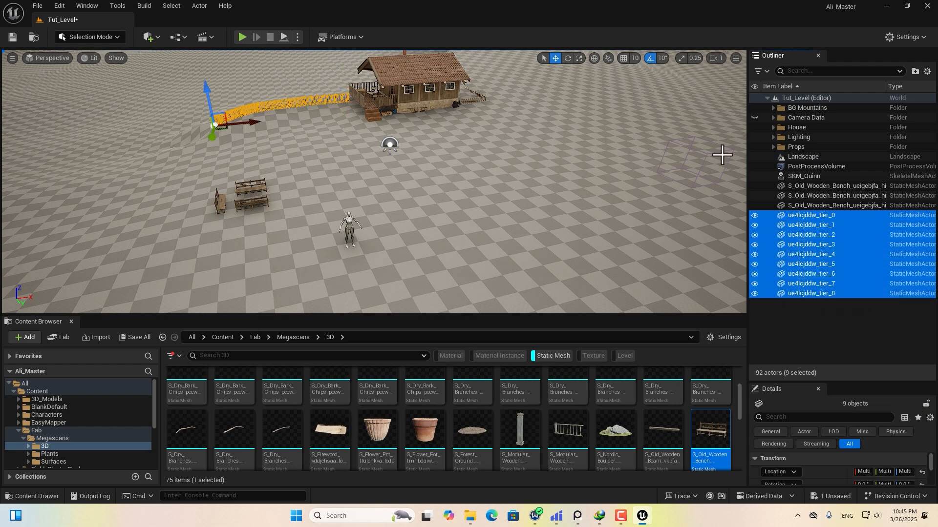
{"action": "left_click_drag", "start_coordinate": [799, 215], "coordinate": [794, 147]}
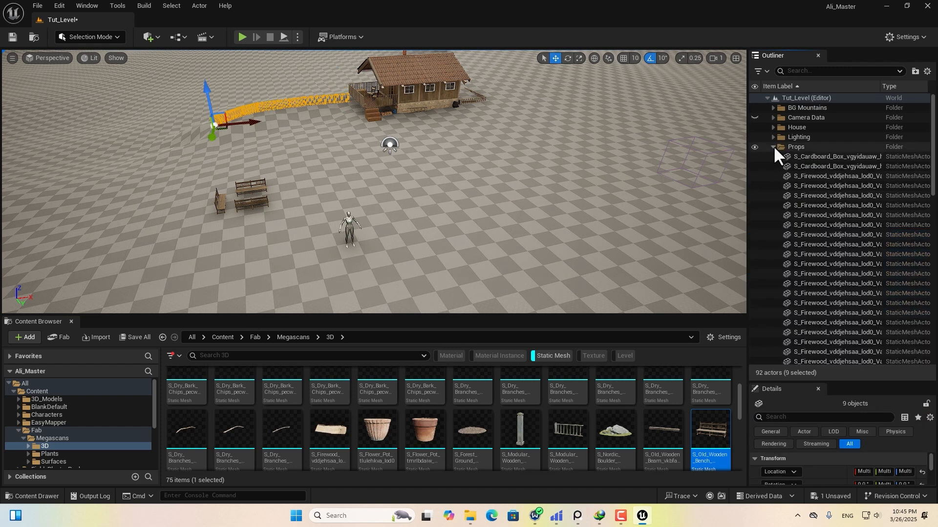
{"action": "left_click", "coordinate": [773, 146]}
Move the three S_Old_Wooden_Bench actors into the Props folder.
{"action": "left_click", "coordinate": [820, 195]}
{"action": "left_click", "coordinate": [801, 205], "text": "shift"}
{"action": "left_click_drag", "start_coordinate": [801, 205], "coordinate": [793, 146]}
{"action": "left_click", "coordinate": [772, 146]}
{"action": "right_click_drag", "start_coordinate": [412, 212], "coordinate": [415, 224]}
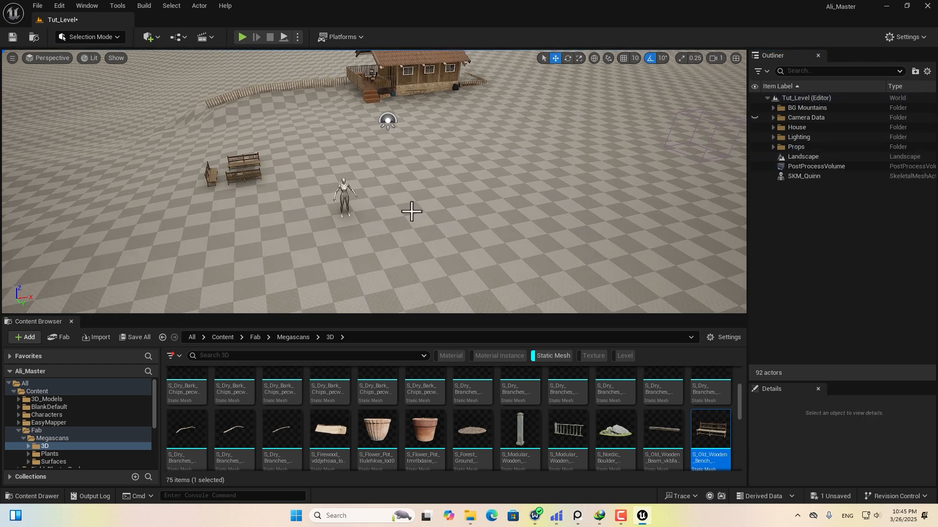
{"action": "right_click_drag", "start_coordinate": [420, 177], "coordinate": [398, 164]}
{"action": "scroll", "coordinate": [430, 181], "scroll_direction": "up", "scroll_amount": 3}
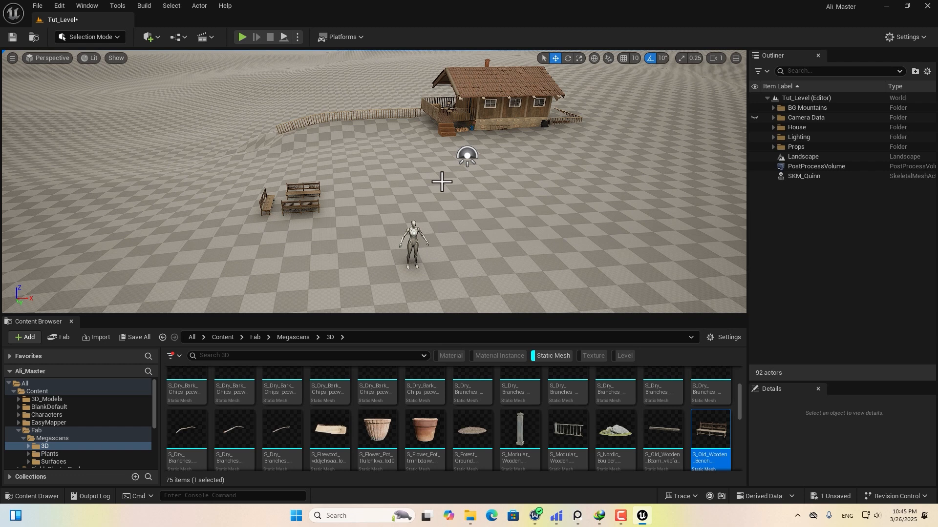
Select the Landscape, filter Megascans Surfaces to material instances, and preview MI_peioE0.
{"action": "left_click", "coordinate": [441, 182]}
{"action": "left_click", "coordinate": [53, 461]}
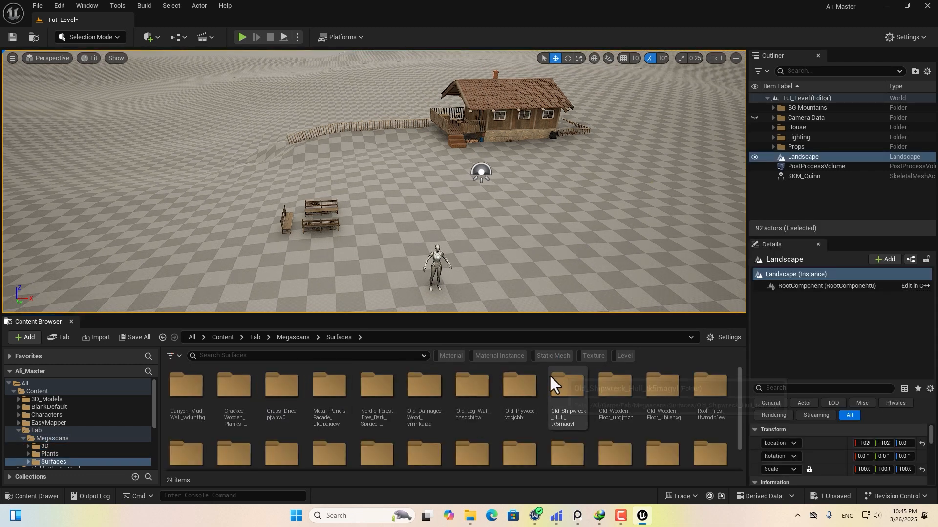
{"action": "left_click", "coordinate": [496, 355]}
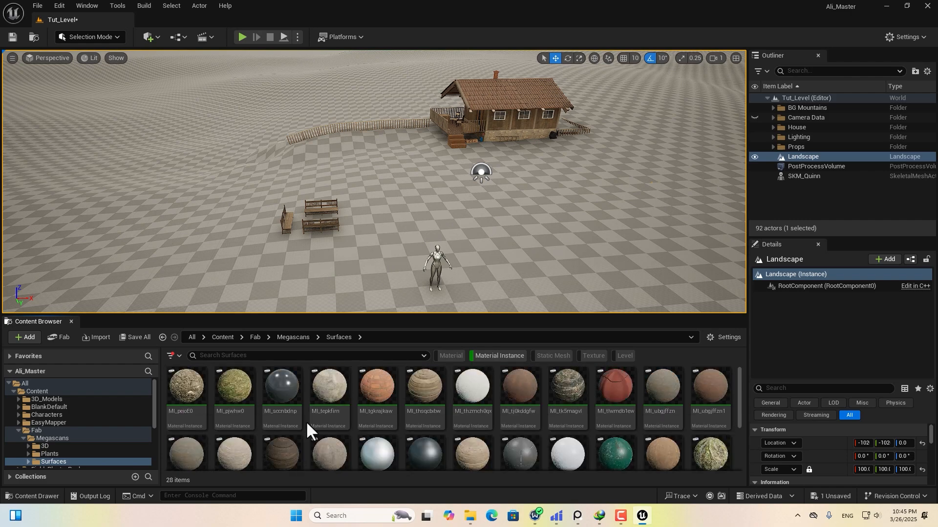
{"action": "double_click", "coordinate": [184, 391]}
{"action": "left_click_drag", "start_coordinate": [364, 272], "coordinate": [620, 67]}
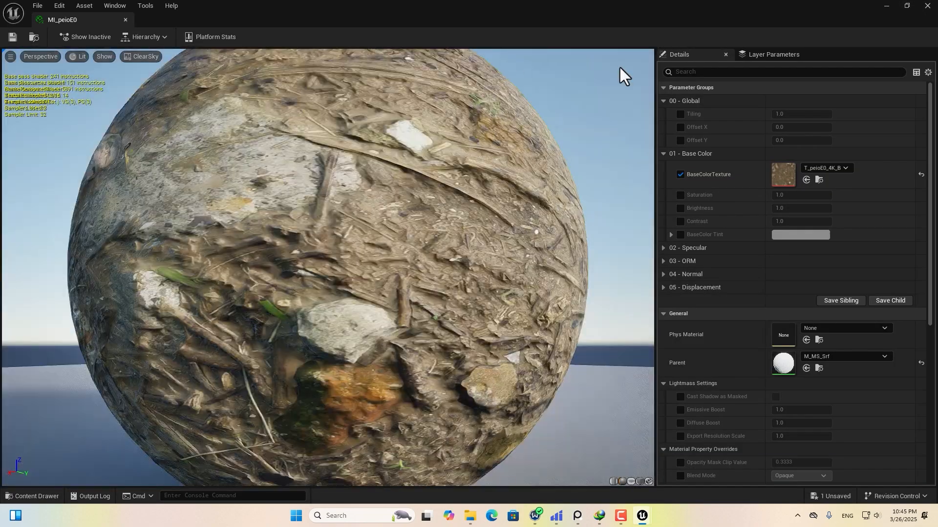
{"action": "left_click", "coordinate": [927, 7]}
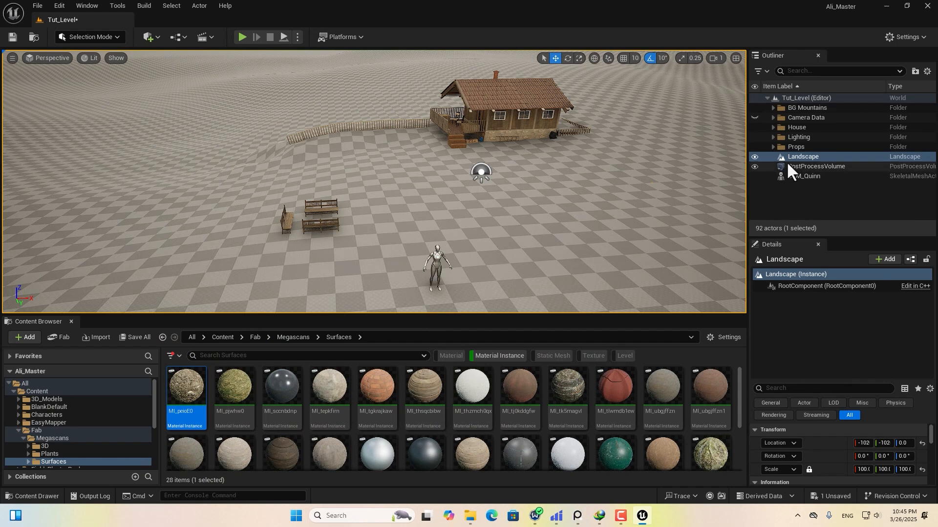
Assign MI_peioE0 as the Landscape Material and inspect the textured ground.
{"action": "scroll", "coordinate": [818, 432], "scroll_direction": "down", "scroll_amount": 5}
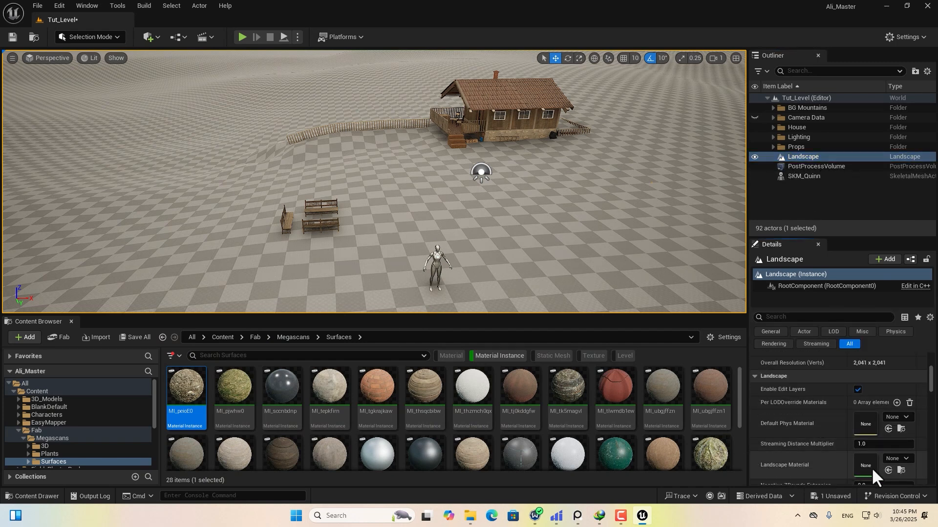
{"action": "left_click_drag", "start_coordinate": [188, 404], "coordinate": [860, 464]}
{"action": "right_click_drag", "start_coordinate": [471, 206], "coordinate": [515, 259]}
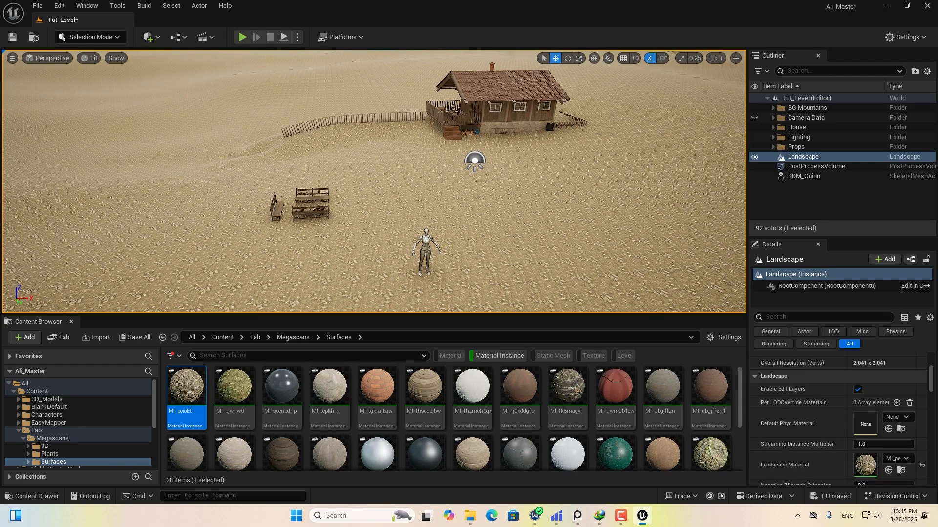
{"action": "middle_click_drag", "start_coordinate": [339, 186], "coordinate": [339, 218]}
{"action": "scroll", "coordinate": [339, 218], "scroll_direction": "up", "scroll_amount": 4}
{"action": "right_click_drag", "start_coordinate": [409, 136], "coordinate": [388, 172]}
{"action": "scroll", "coordinate": [395, 164], "scroll_direction": "up", "scroll_amount": 3}
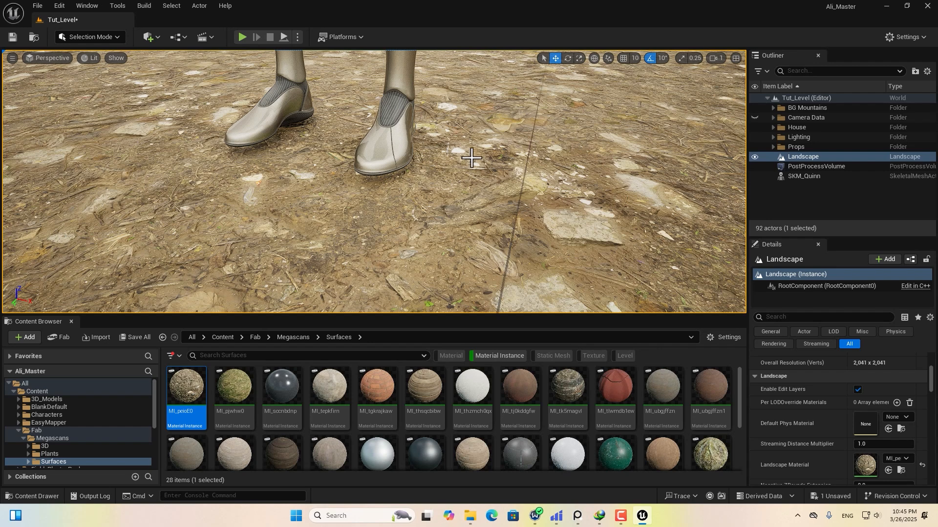
{"action": "right_click_drag", "start_coordinate": [471, 158], "coordinate": [480, 166]}
{"action": "scroll", "coordinate": [479, 166], "scroll_direction": "down", "scroll_amount": 5}
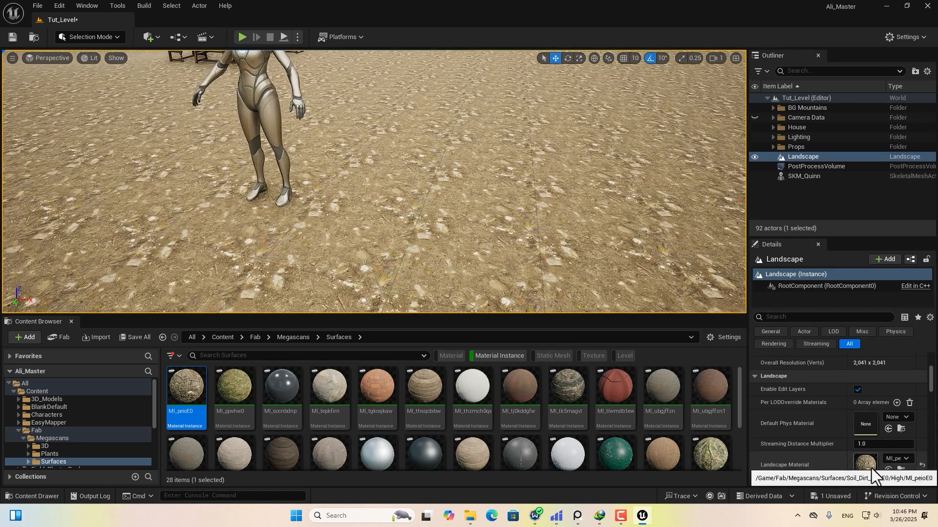
Raise the landscape material's texture tiling to about 1.15.
{"action": "double_click", "coordinate": [870, 467]}
{"action": "left_click_drag", "start_coordinate": [725, 215], "coordinate": [733, 215]}
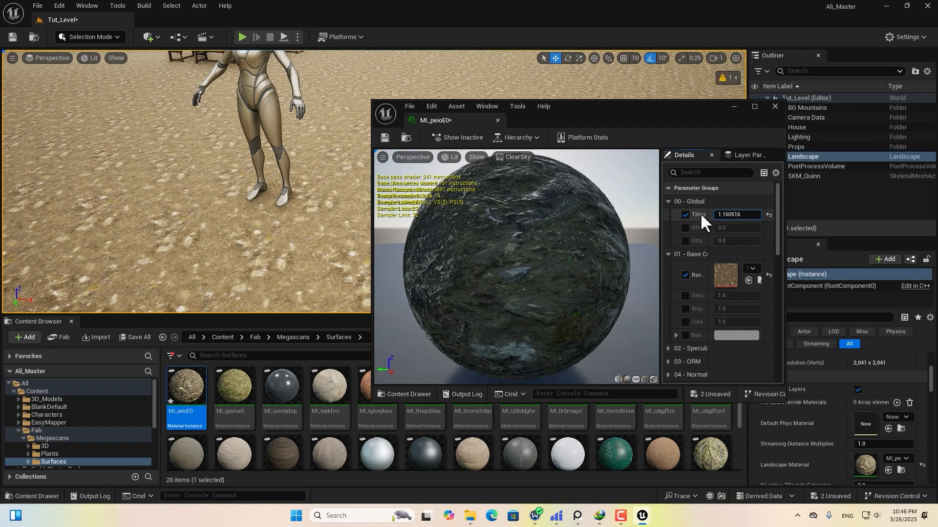
{"action": "left_click", "coordinate": [775, 106]}
{"action": "right_click_drag", "start_coordinate": [394, 199], "coordinate": [411, 190]}
{"action": "mouse_move", "coordinate": [453, 224]}
{"action": "right_mouse_down"}
{"action": "mouse_move", "coordinate": [433, 226]}
{"action": "mouse_move", "coordinate": [450, 224]}
{"action": "mouse_move", "coordinate": [440, 229]}
{"action": "right_mouse_up"}
{"action": "scroll", "coordinate": [802, 405], "scroll_direction": "down", "scroll_amount": 10}
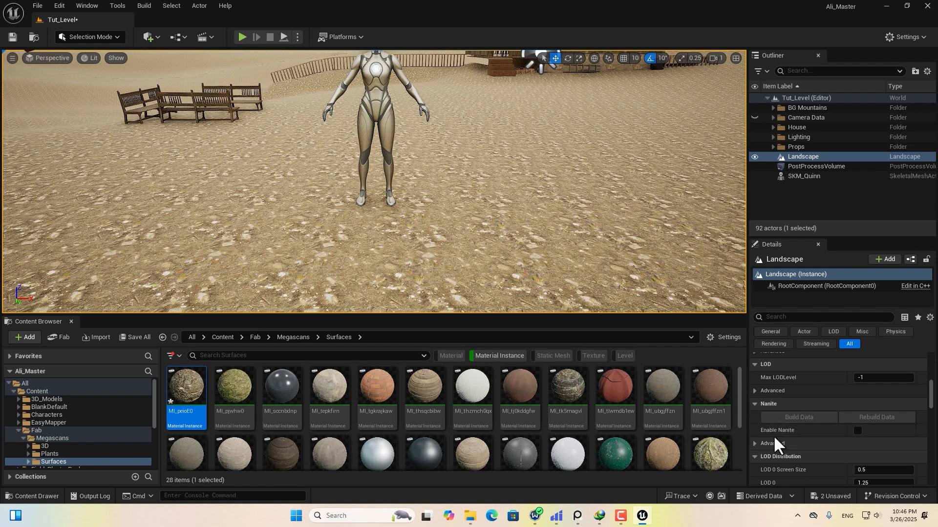
Enable Nanite on the landscape and build its Nanite data.
{"action": "left_click", "coordinate": [856, 430]}
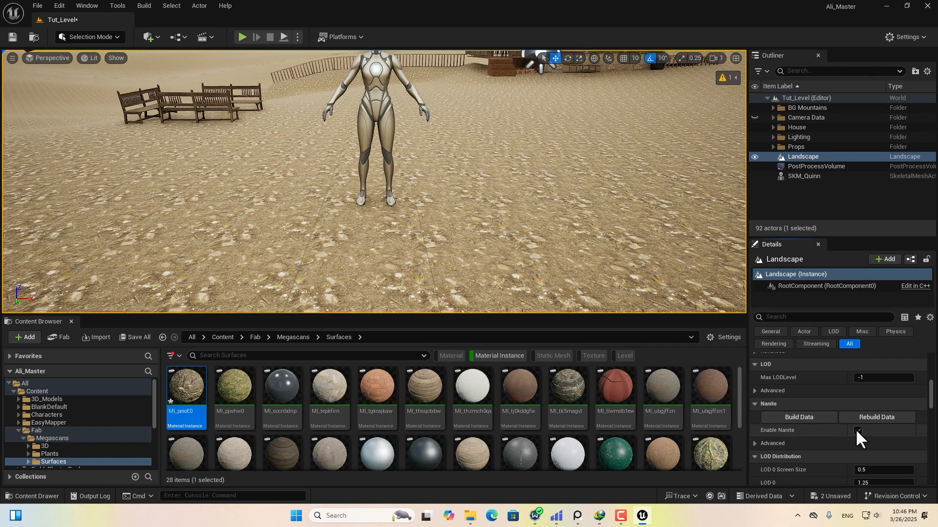
{"action": "left_click", "coordinate": [800, 417]}
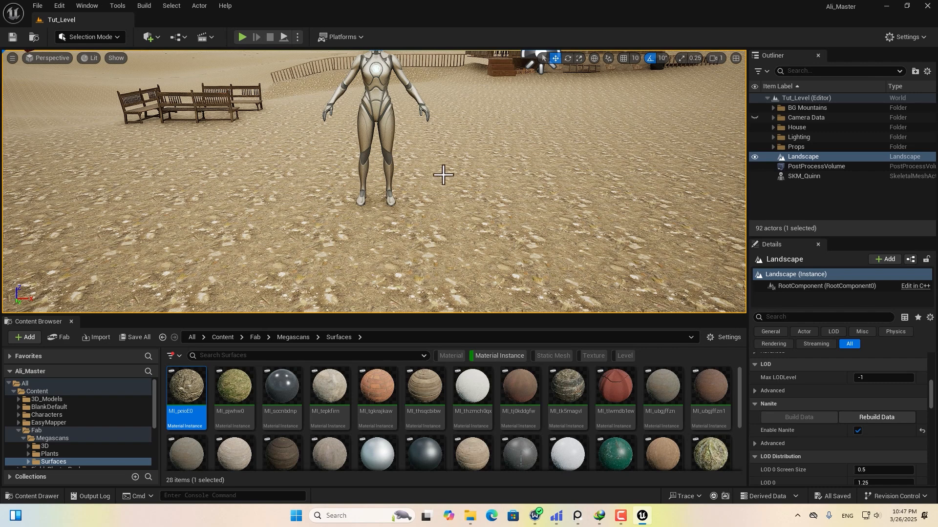
{"action": "right_click_drag", "start_coordinate": [509, 188], "coordinate": [556, 172]}
{"action": "scroll", "coordinate": [493, 199], "scroll_direction": "down", "scroll_amount": 4}
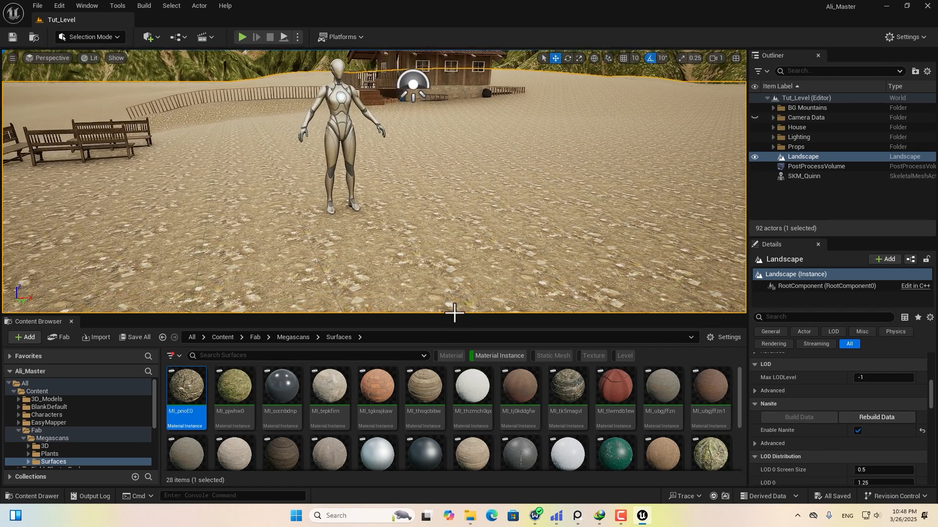
{"action": "left_click_drag", "start_coordinate": [453, 314], "coordinate": [456, 360]}
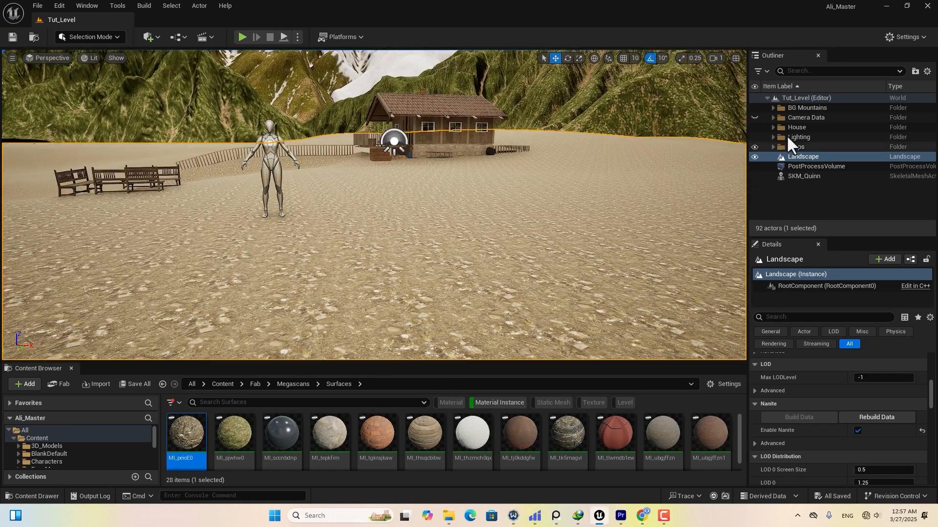
Frame the red Fence_Size guide and browse Fab > Megascans > 3D, filtered to static meshes.
{"action": "left_click", "coordinate": [792, 117]}
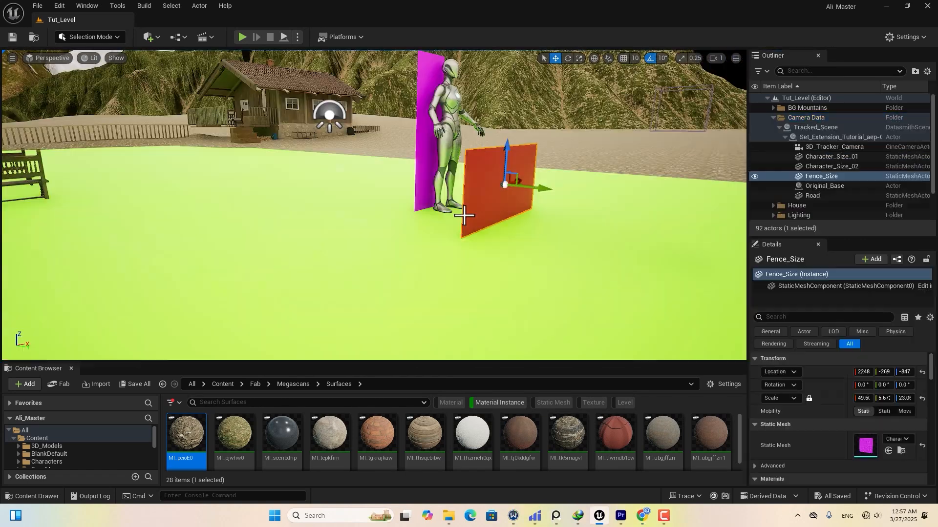
{"action": "scroll", "coordinate": [489, 218], "scroll_direction": "up", "scroll_amount": 5}
{"action": "middle_click_drag", "start_coordinate": [490, 218], "coordinate": [534, 217]}
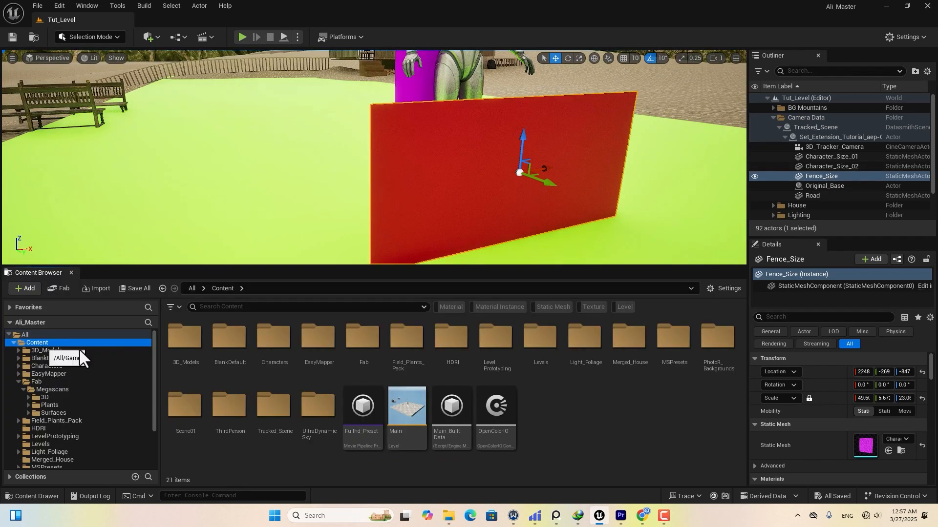
{"action": "double_click", "coordinate": [357, 338]}
{"action": "double_click", "coordinate": [193, 336]}
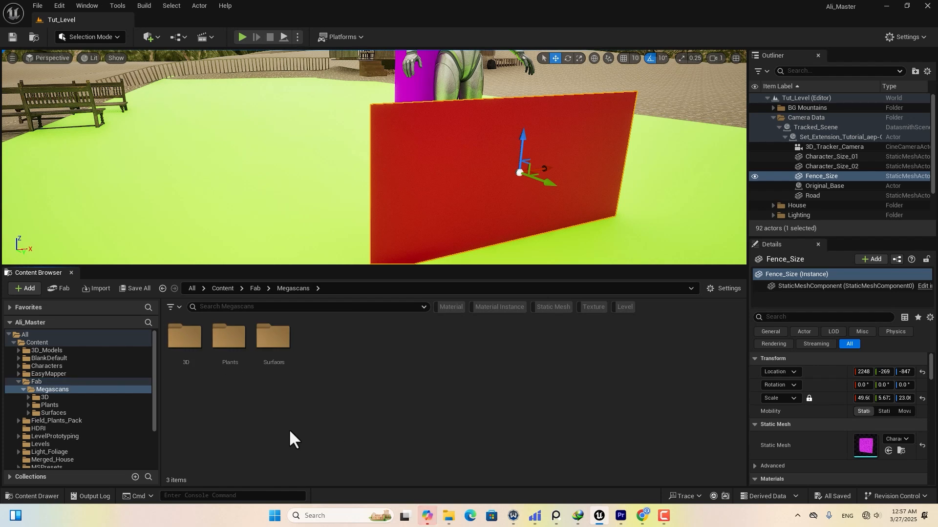
{"action": "double_click", "coordinate": [188, 348]}
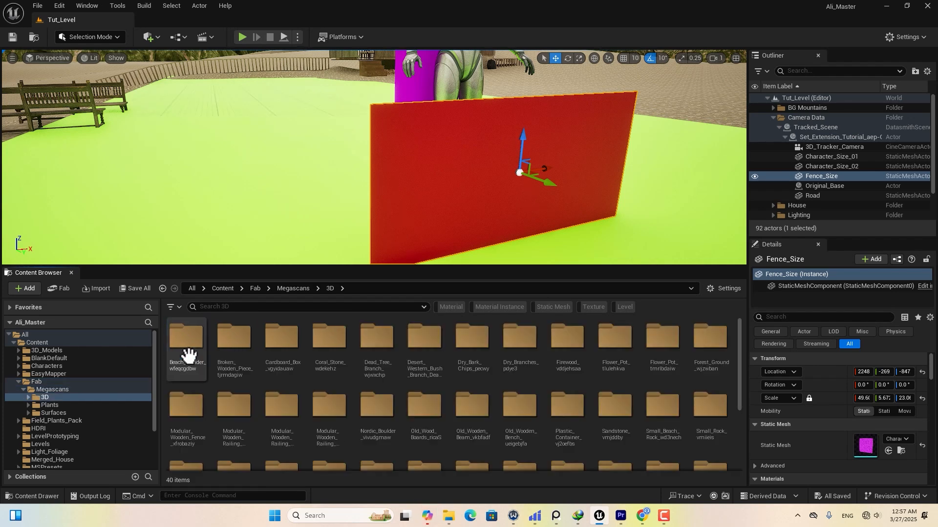
{"action": "left_click", "coordinate": [546, 307]}
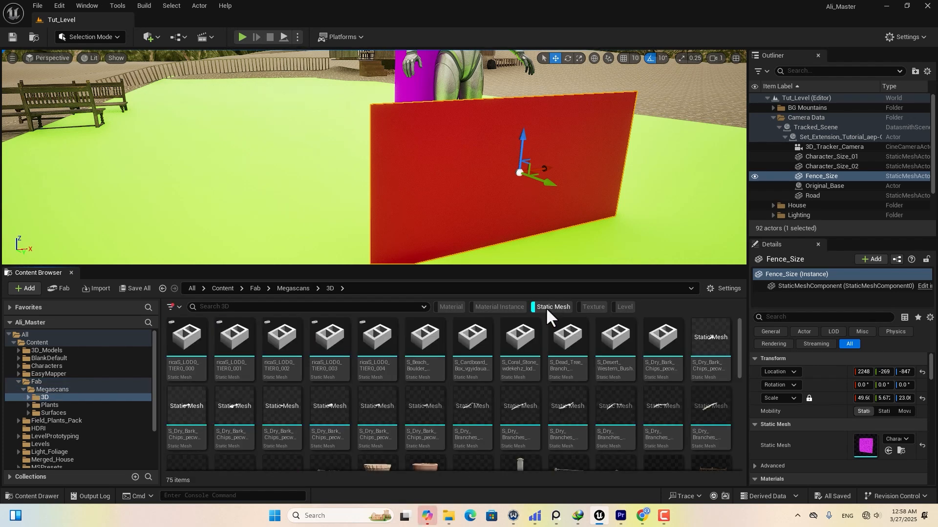
{"action": "scroll", "coordinate": [493, 401], "scroll_direction": "down", "scroll_amount": 5}
Place the xfrobaziy fence piece at the guide, plus a copy turned 180° at its right edge.
{"action": "left_click_drag", "start_coordinate": [234, 424], "coordinate": [371, 177]}
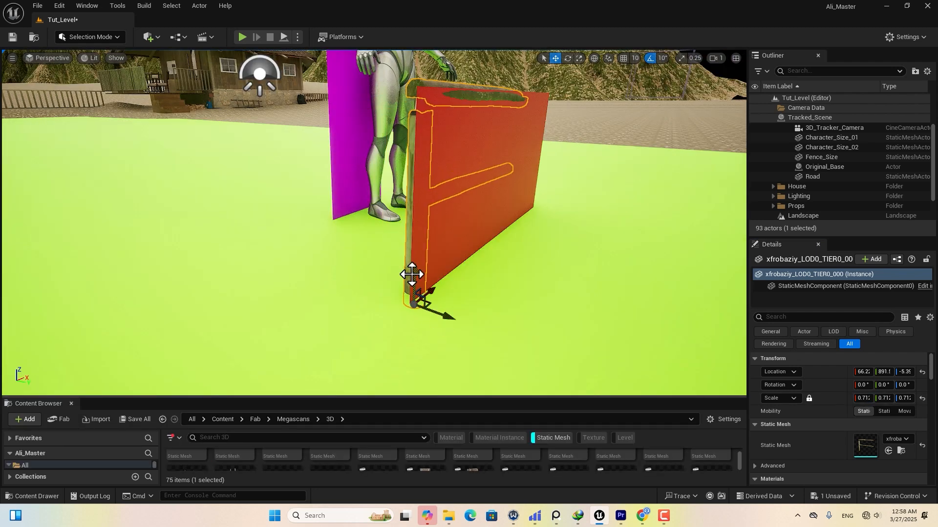
{"action": "left_click_drag", "start_coordinate": [411, 274], "coordinate": [414, 262]}
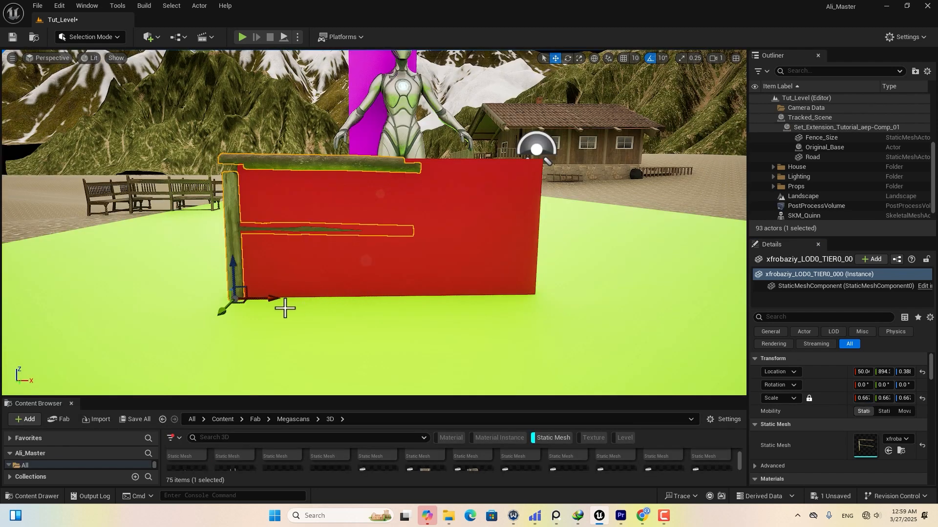
{"action": "left_click_drag", "start_coordinate": [269, 300], "coordinate": [519, 303], "text": "alt"}
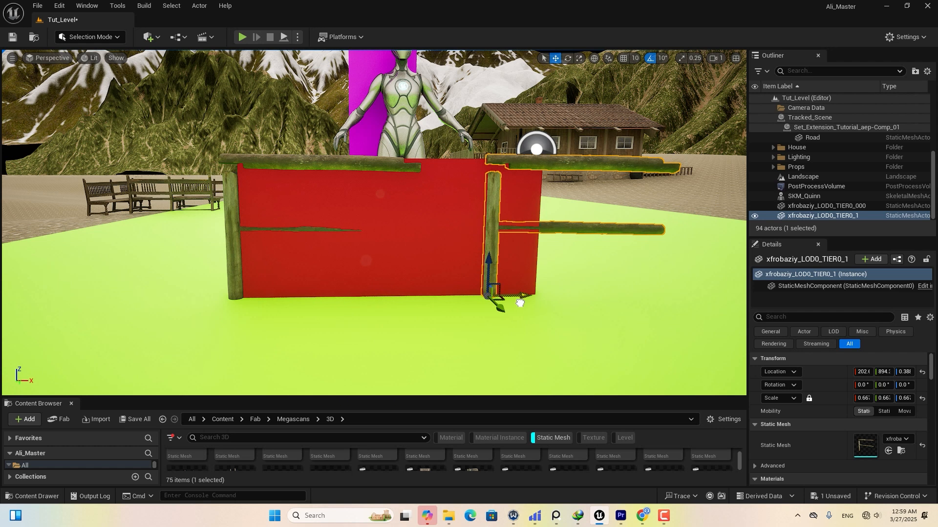
{"action": "left_click", "coordinate": [567, 58]}
{"action": "left_click_drag", "start_coordinate": [462, 299], "coordinate": [415, 302]}
{"action": "left_click_drag", "start_coordinate": [516, 295], "coordinate": [572, 297]}
Hide the red Fence_Size guide plane.
{"action": "mouse_move", "coordinate": [486, 293]}
{"action": "right_mouse_down"}
{"action": "mouse_move", "coordinate": [456, 289]}
{"action": "mouse_move", "coordinate": [473, 285]}
{"action": "right_mouse_up"}
{"action": "left_click", "coordinate": [457, 288]}
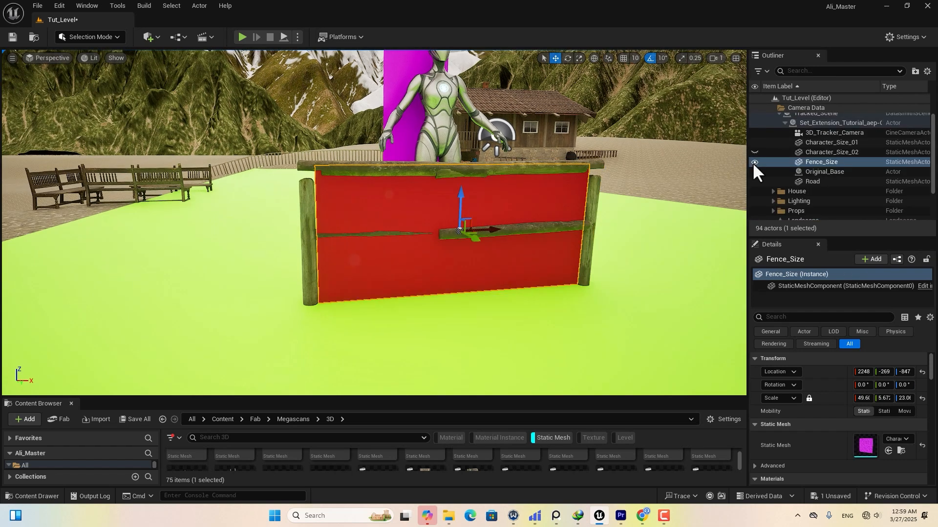
{"action": "left_click", "coordinate": [754, 162]}
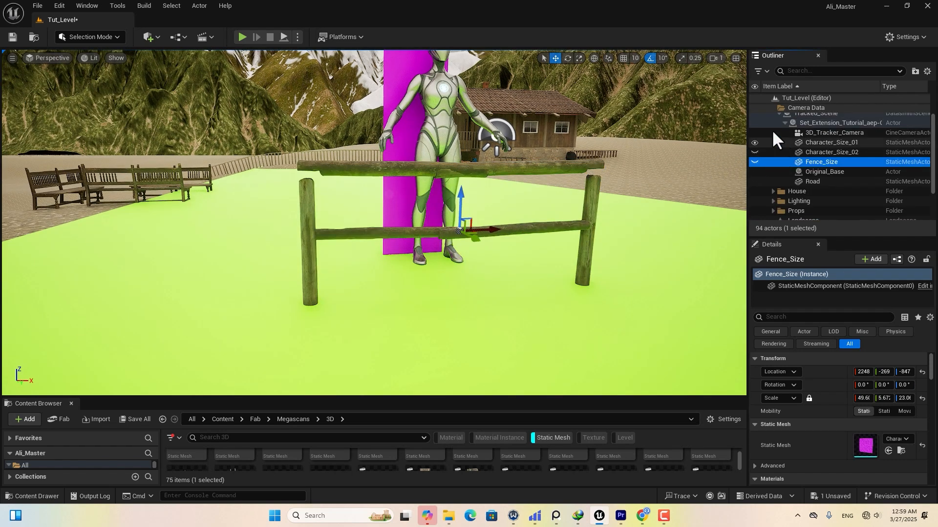
{"action": "scroll", "coordinate": [797, 111], "scroll_direction": "up", "scroll_amount": 1}
Hide Camera Data and lay the ricaS_LOD0_TIER0_004 plank along the upper fence rail.
{"action": "left_click", "coordinate": [752, 115]}
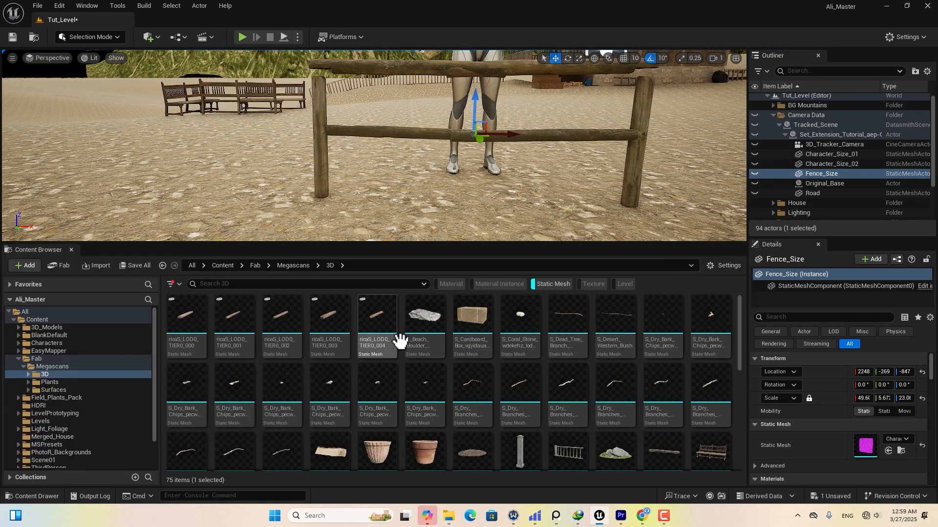
{"action": "left_click_drag", "start_coordinate": [390, 336], "coordinate": [307, 180]}
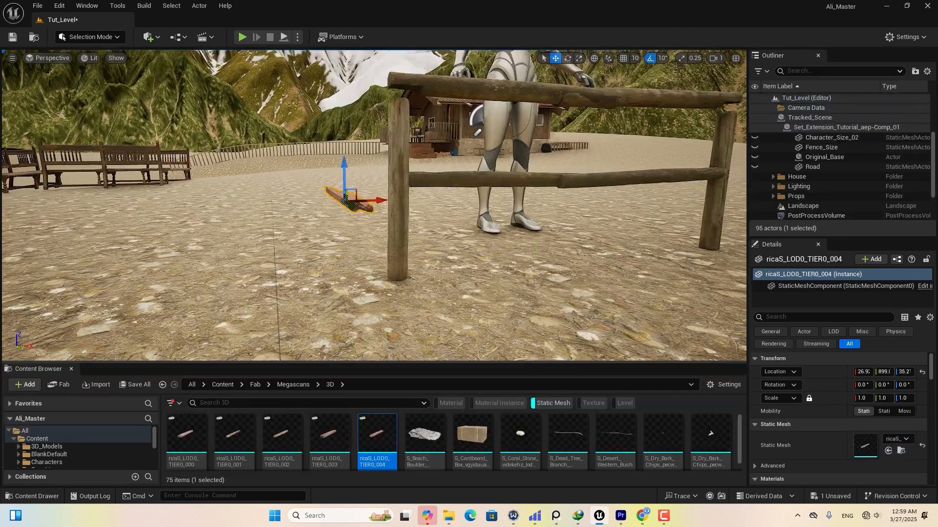
{"action": "key", "text": "e"}
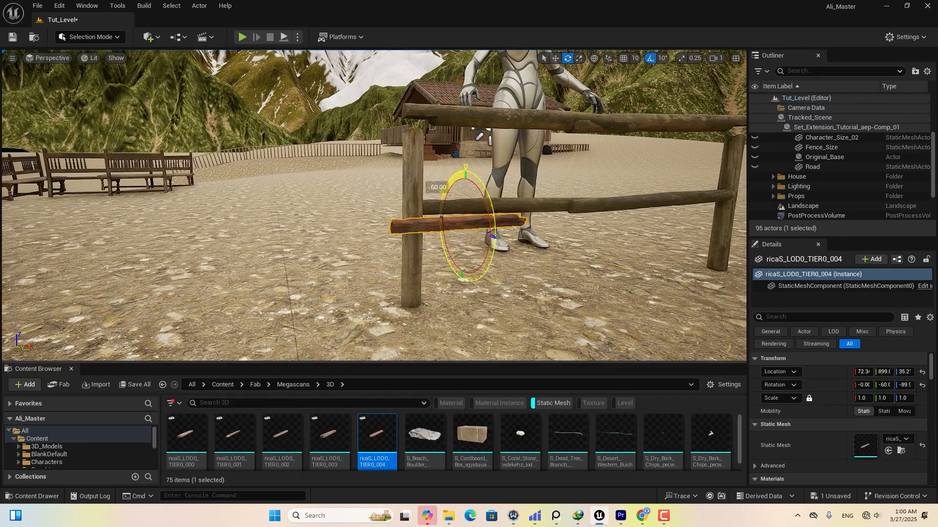
{"action": "key", "text": "f"}
{"action": "key", "text": "w"}
{"action": "key", "text": "e"}
{"action": "left_click_drag", "start_coordinate": [409, 217], "coordinate": [279, 150]}
{"action": "key", "text": "w"}
{"action": "left_click_drag", "start_coordinate": [369, 217], "coordinate": [370, 78]}
{"action": "right_click_drag", "start_coordinate": [370, 78], "coordinate": [313, 112]}
{"action": "left_click_drag", "start_coordinate": [139, 199], "coordinate": [159, 194]}
{"action": "left_click_drag", "start_coordinate": [224, 189], "coordinate": [281, 197]}
{"action": "right_click_drag", "start_coordinate": [276, 259], "coordinate": [322, 244]}
Add the ricaS_LOD0_TIER0_003 plank, rotate it and slide it along the rail.
{"action": "left_click_drag", "start_coordinate": [319, 455], "coordinate": [316, 330]}
{"action": "key", "text": "f"}
{"action": "key", "text": "e"}
{"action": "left_click_drag", "start_coordinate": [353, 175], "coordinate": [353, 177]}
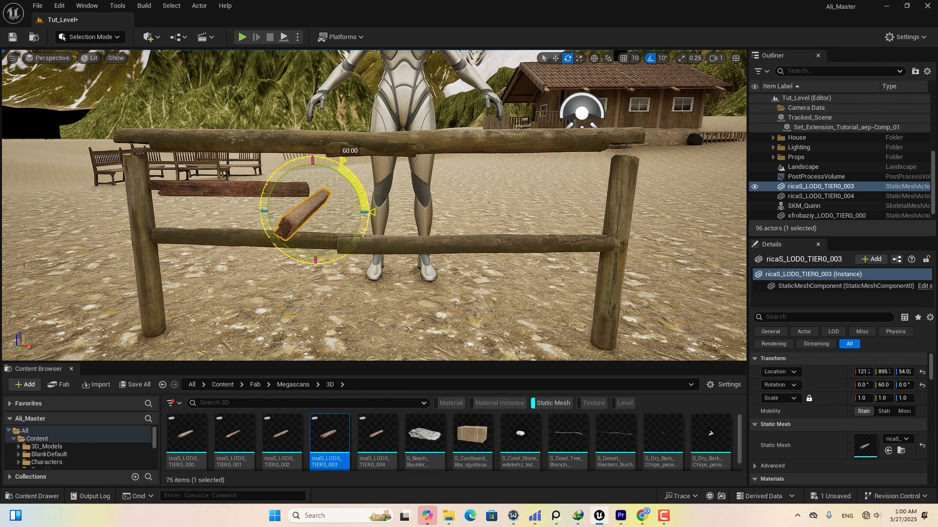
{"action": "key", "text": "w"}
{"action": "right_click_drag", "start_coordinate": [412, 278], "coordinate": [261, 208]}
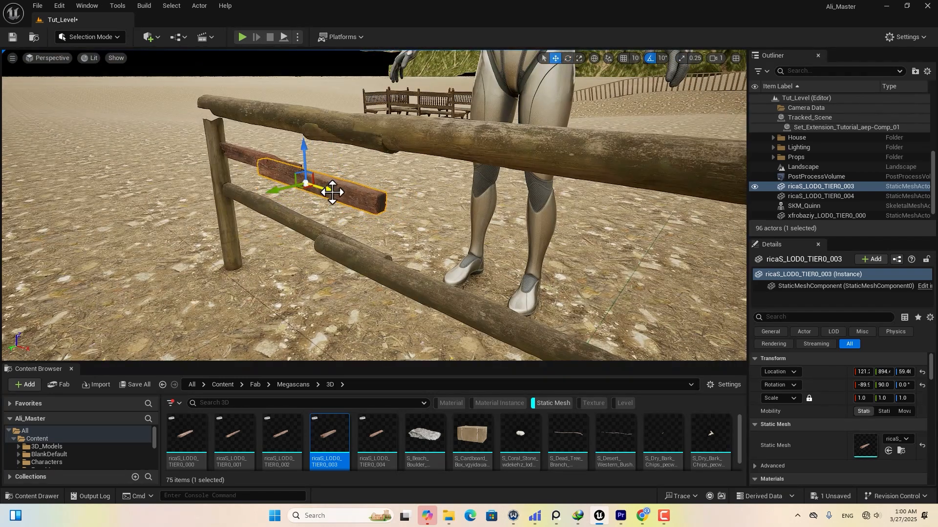
{"action": "right_click_drag", "start_coordinate": [376, 218], "coordinate": [383, 217]}
{"action": "left_click_drag", "start_coordinate": [383, 208], "coordinate": [386, 209]}
Add the ricaS_LOD0_TIER0_002 plank, turned parallel to the fence and raised onto the lower rail.
{"action": "left_click_drag", "start_coordinate": [288, 438], "coordinate": [409, 265]}
{"action": "right_click_drag", "start_coordinate": [409, 264], "coordinate": [396, 272]}
{"action": "left_click", "coordinate": [393, 199]}
{"action": "left_click_drag", "start_coordinate": [391, 172], "coordinate": [390, 171]}
{"action": "left_click", "coordinate": [476, 273]}
{"action": "right_click_drag", "start_coordinate": [476, 274], "coordinate": [435, 293]}
{"action": "key", "text": "e"}
{"action": "left_click_drag", "start_coordinate": [367, 258], "coordinate": [391, 222]}
{"action": "left_click_drag", "start_coordinate": [325, 245], "coordinate": [337, 288]}
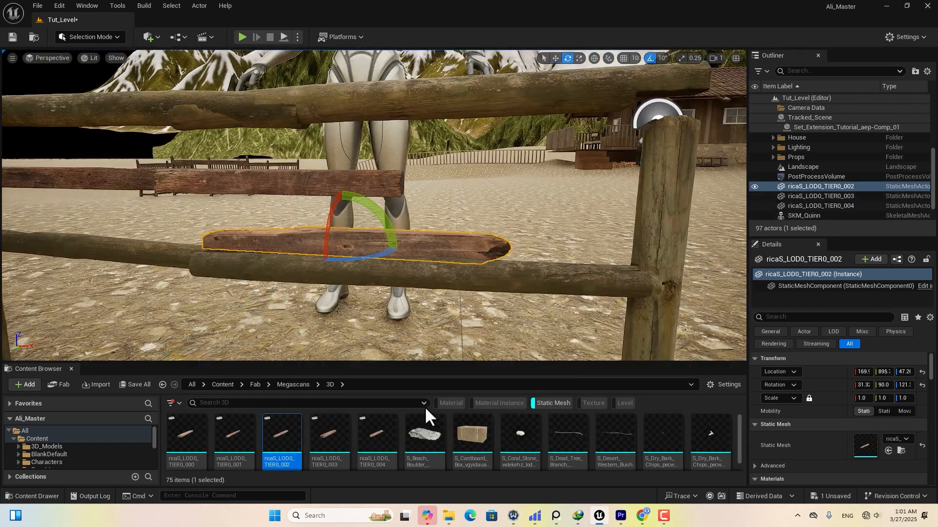
{"action": "left_click_drag", "start_coordinate": [375, 247], "coordinate": [518, 251]}
{"action": "left_click_drag", "start_coordinate": [486, 215], "coordinate": [486, 156]}
{"action": "right_click_drag", "start_coordinate": [486, 156], "coordinate": [527, 158]}
{"action": "left_click", "coordinate": [373, 166], "text": "ctrl"}
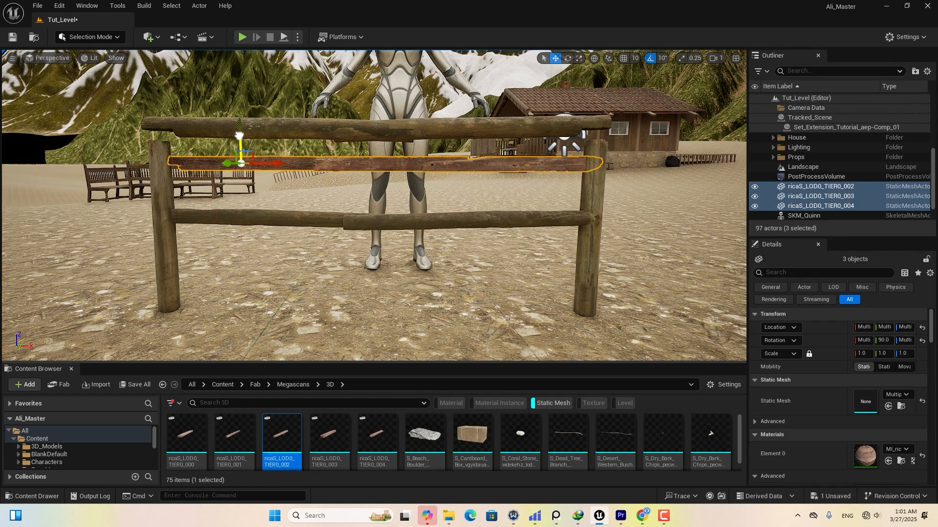
Duplicate the three rails lower, turn the copies 180°, and drop in the tjrmdagiw plank.
{"action": "left_click_drag", "start_coordinate": [240, 136], "coordinate": [245, 161], "text": "alt"}
{"action": "key", "text": "e"}
{"action": "left_click_drag", "start_coordinate": [481, 196], "coordinate": [295, 225]}
{"action": "key", "text": "e"}
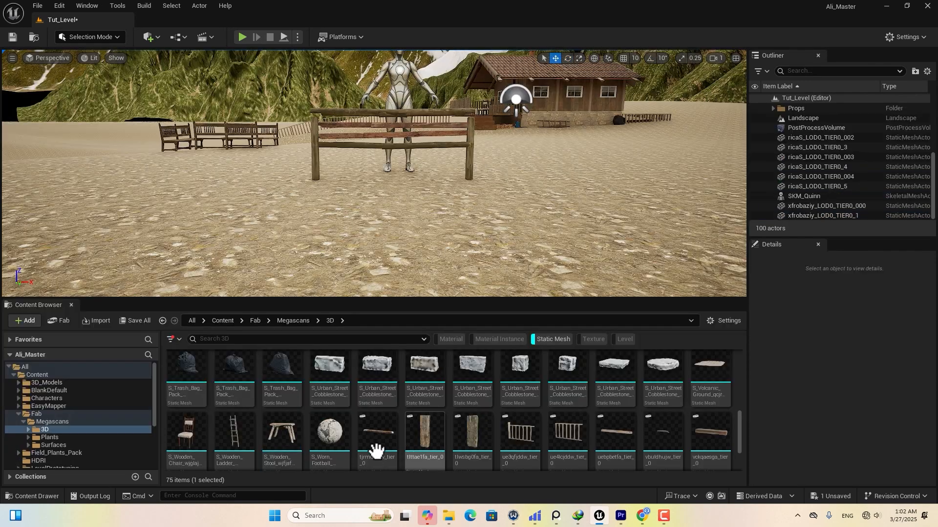
{"action": "left_click_drag", "start_coordinate": [373, 446], "coordinate": [384, 198]}
Scale the tjrmdagiw plank to about 1.43, position it, and copy it to the right.
{"action": "key", "text": "f"}
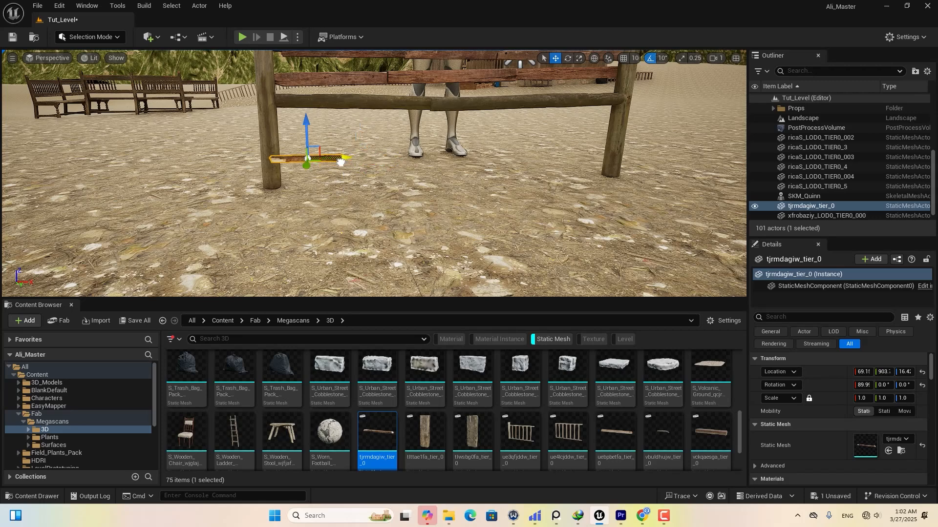
{"action": "left_click_drag", "start_coordinate": [340, 163], "coordinate": [350, 162]}
{"action": "right_click_drag", "start_coordinate": [372, 185], "coordinate": [408, 214]}
{"action": "left_click_drag", "start_coordinate": [408, 226], "coordinate": [398, 232]}
{"action": "right_click_drag", "start_coordinate": [440, 225], "coordinate": [488, 230]}
{"action": "left_click_drag", "start_coordinate": [863, 399], "coordinate": [879, 398]}
{"action": "right_click_drag", "start_coordinate": [440, 195], "coordinate": [400, 195]}
{"action": "left_click_drag", "start_coordinate": [428, 175], "coordinate": [448, 175]}
{"action": "right_click_drag", "start_coordinate": [449, 175], "coordinate": [391, 190]}
{"action": "key", "text": "e"}
{"action": "left_click_drag", "start_coordinate": [181, 190], "coordinate": [389, 186], "text": "alt"}
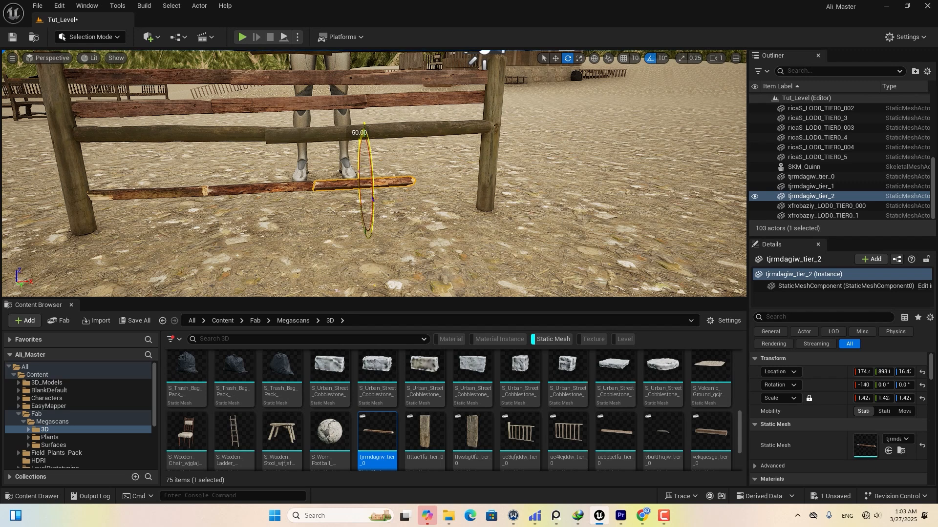
Add more ricaS planks to the fence as diagonal braces.
{"action": "scroll", "coordinate": [293, 415], "scroll_direction": "up", "scroll_amount": 5}
{"action": "left_click_drag", "start_coordinate": [186, 374], "coordinate": [456, 224]}
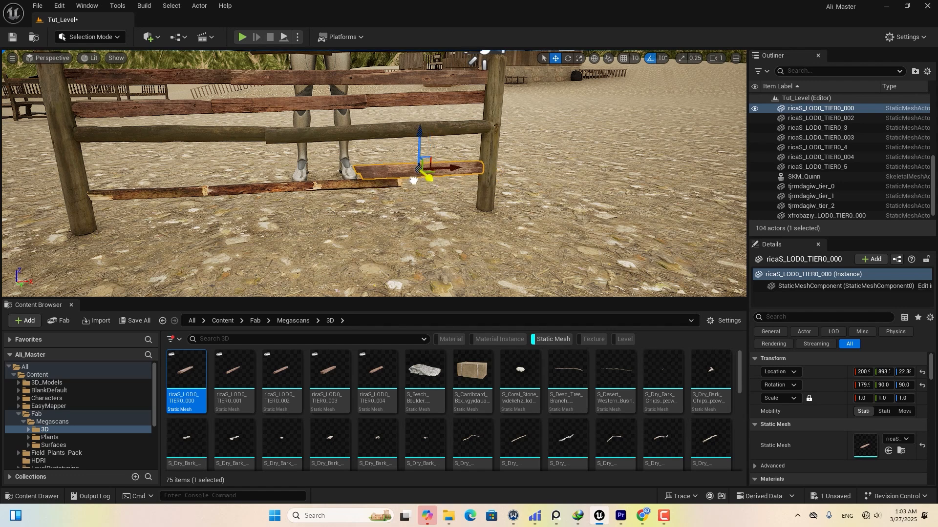
{"action": "scroll", "coordinate": [414, 181], "scroll_direction": "up", "scroll_amount": 4}
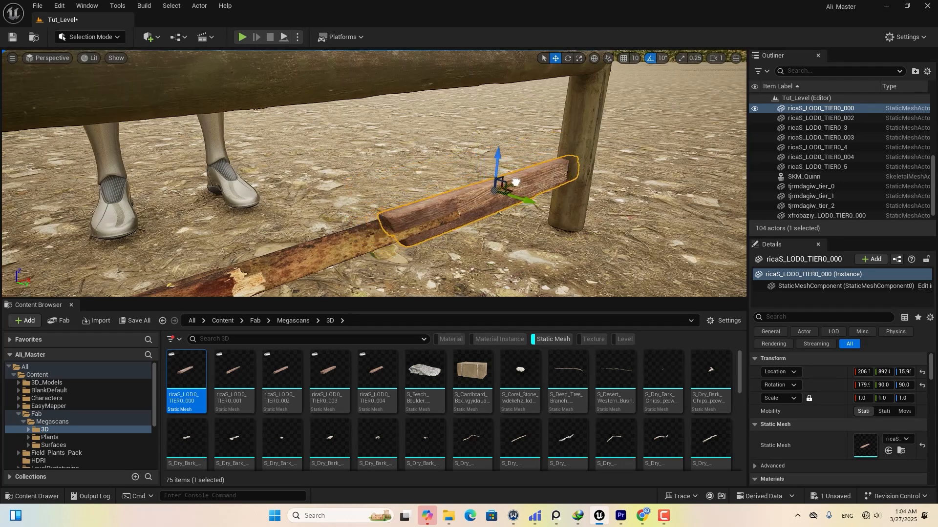
{"action": "left_click_drag", "start_coordinate": [516, 183], "coordinate": [520, 180]}
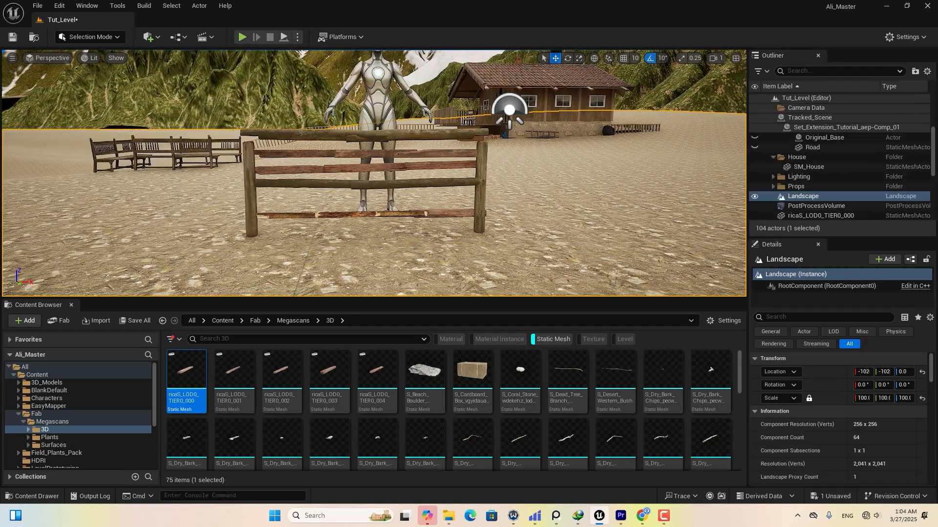
{"action": "right_click_drag", "start_coordinate": [422, 244], "coordinate": [393, 243]}
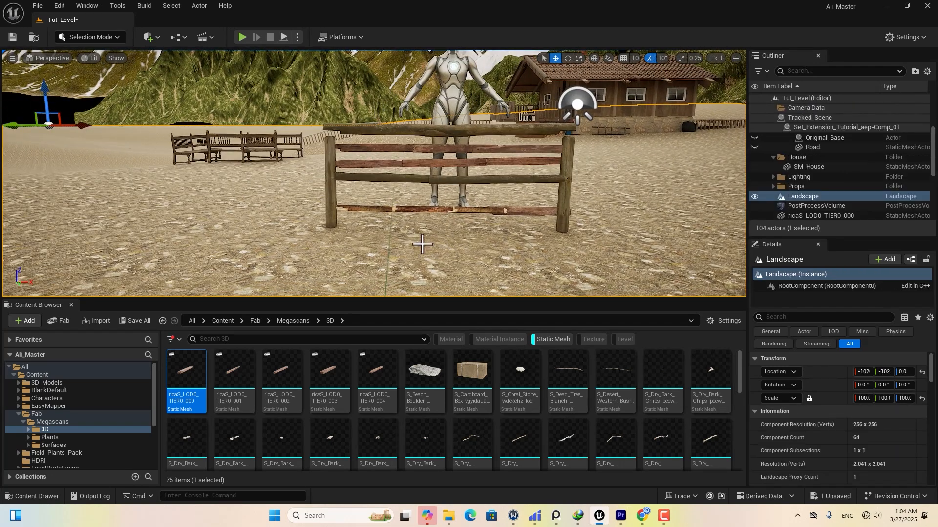
{"action": "left_click", "coordinate": [407, 225]}
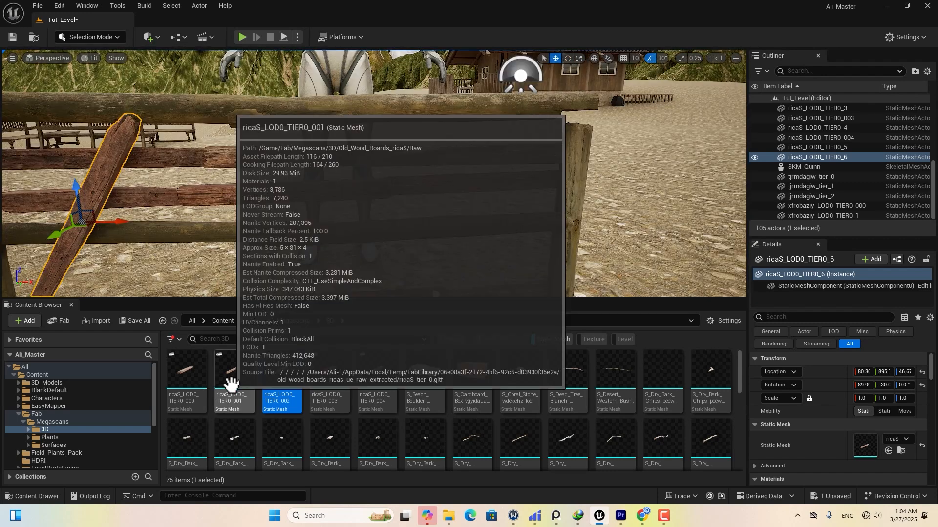
{"action": "left_click_drag", "start_coordinate": [229, 371], "coordinate": [450, 234]}
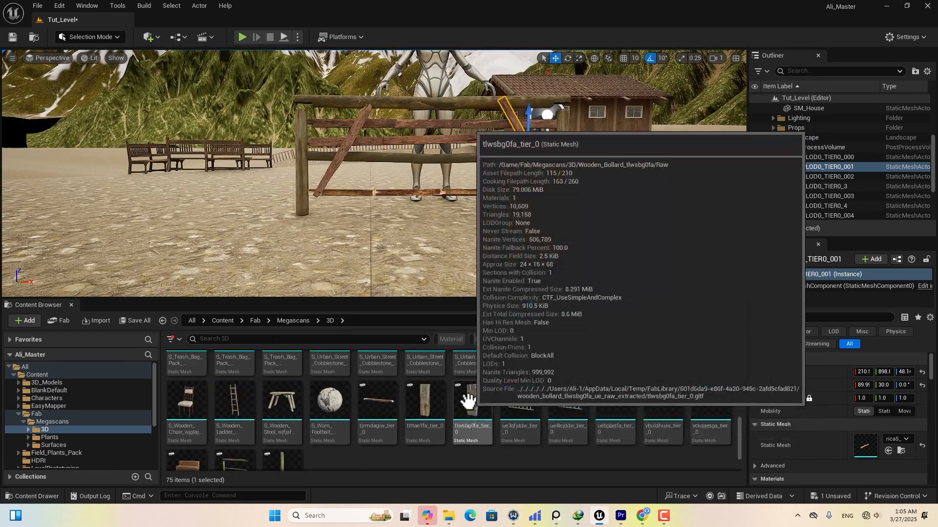
Place the tlwsbg0fa and tltae1fa posts, and the S_Old_Wooden_Beam left of the gate.
{"action": "left_click_drag", "start_coordinate": [471, 406], "coordinate": [594, 241]}
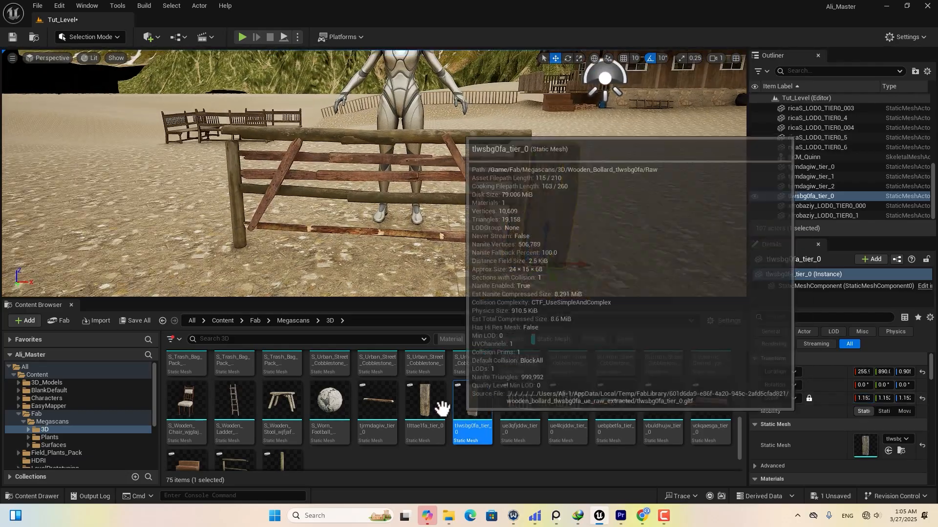
{"action": "left_click_drag", "start_coordinate": [425, 403], "coordinate": [218, 241]}
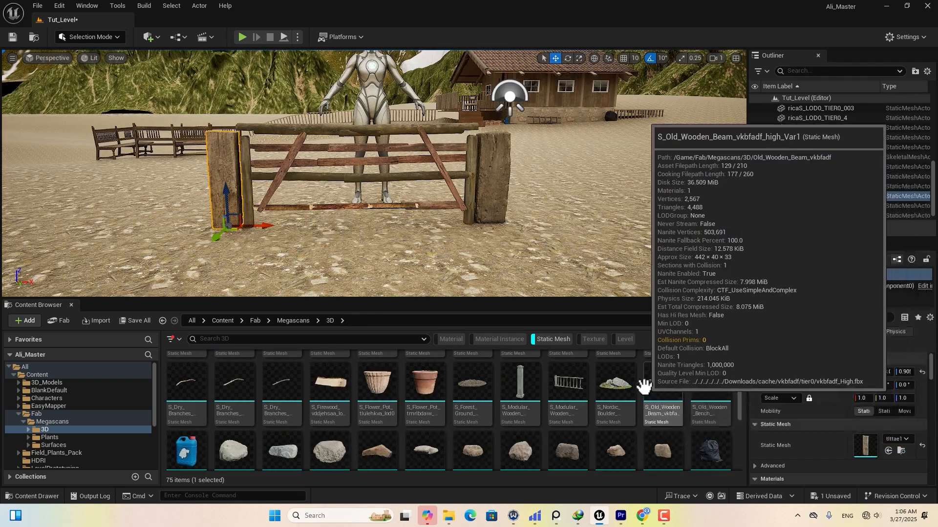
{"action": "left_click_drag", "start_coordinate": [643, 386], "coordinate": [225, 213]}
{"action": "right_click_drag", "start_coordinate": [225, 213], "coordinate": [220, 197]}
{"action": "left_click_drag", "start_coordinate": [209, 187], "coordinate": [221, 178]}
{"action": "right_click_drag", "start_coordinate": [225, 179], "coordinate": [273, 211]}
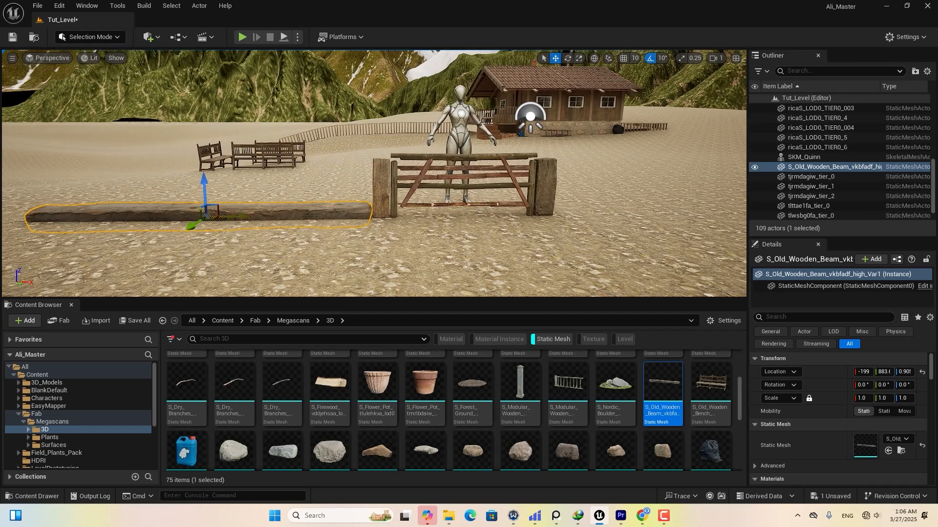
Copy the ground beam to the right of the gate and rotate it a quarter turn.
{"action": "left_click_drag", "start_coordinate": [240, 215], "coordinate": [742, 215], "text": "alt"}
{"action": "middle_click_drag", "start_coordinate": [742, 215], "coordinate": [589, 218]}
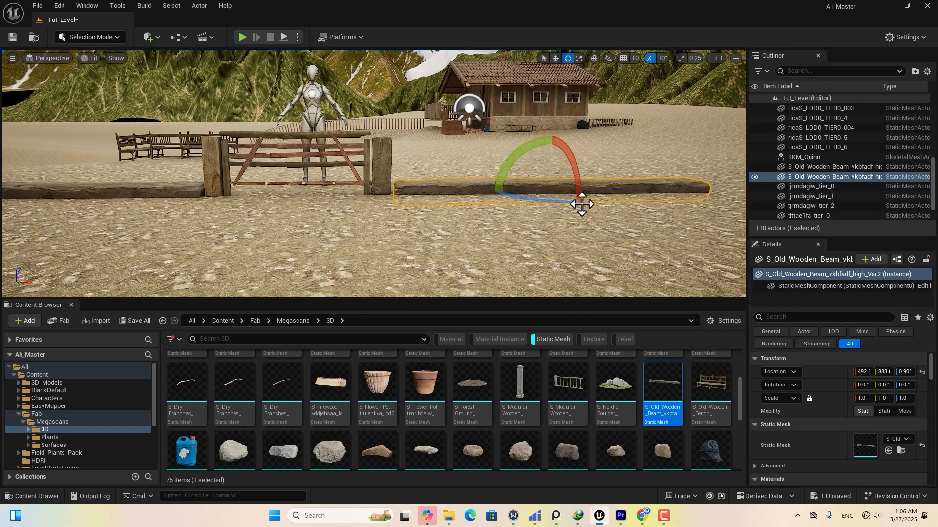
{"action": "left_click_drag", "start_coordinate": [582, 204], "coordinate": [549, 87]}
{"action": "right_click_drag", "start_coordinate": [412, 169], "coordinate": [342, 185]}
{"action": "scroll", "coordinate": [635, 440], "scroll_direction": "down", "scroll_amount": 5}
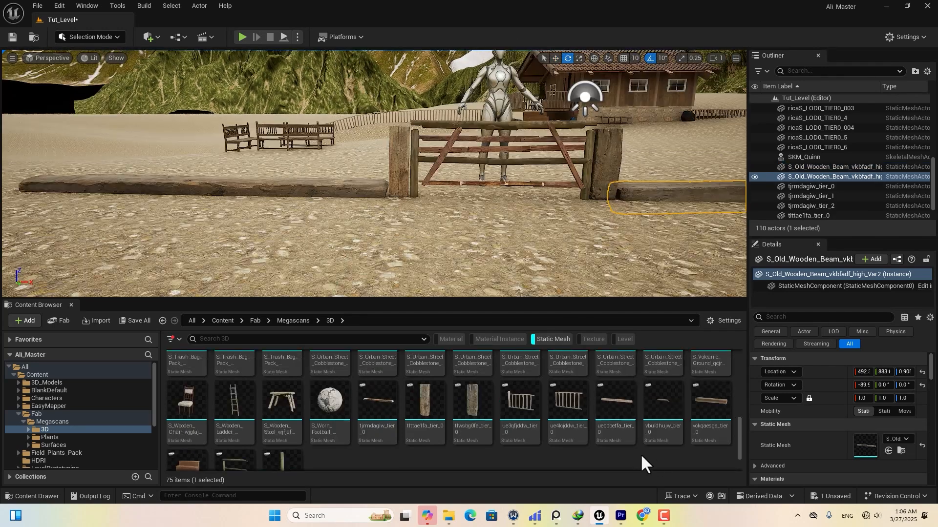
Add the uebpbetfa beam at rail height, duplicate it leftward and turn it around.
{"action": "left_click_drag", "start_coordinate": [615, 416], "coordinate": [330, 184]}
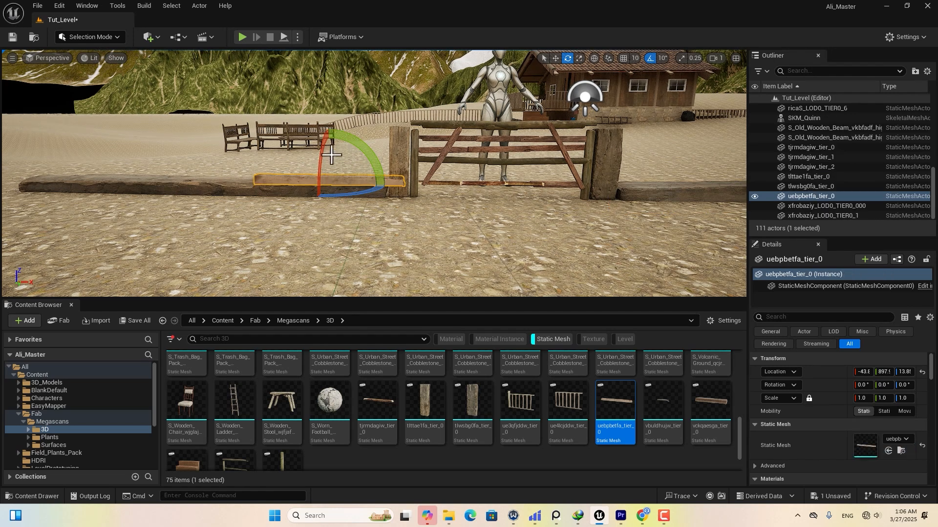
{"action": "right_click_drag", "start_coordinate": [375, 195], "coordinate": [356, 197]}
{"action": "left_click_drag", "start_coordinate": [350, 156], "coordinate": [348, 118]}
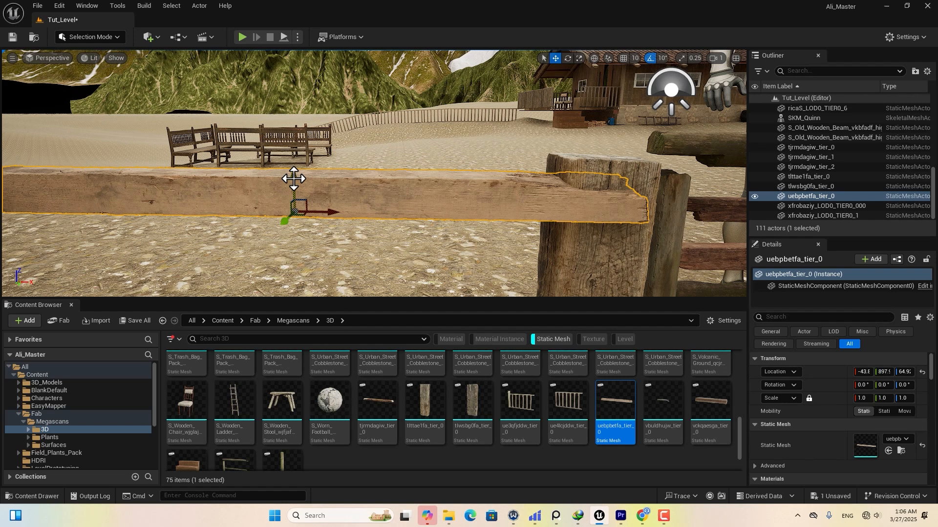
{"action": "left_click_drag", "start_coordinate": [293, 179], "coordinate": [288, 122]}
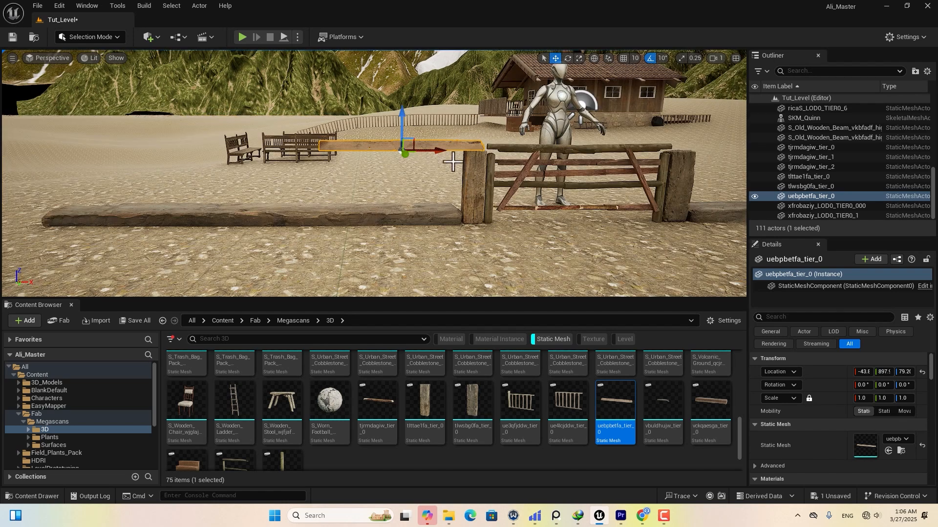
{"action": "left_click_drag", "start_coordinate": [443, 152], "coordinate": [419, 152], "text": "alt"}
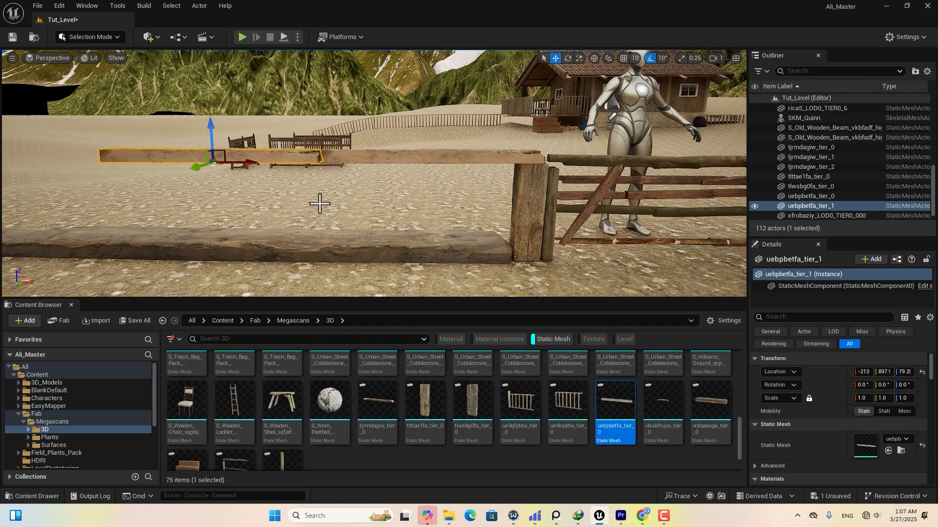
{"action": "key", "text": "e"}
{"action": "left_click_drag", "start_coordinate": [234, 156], "coordinate": [226, 254]}
{"action": "key", "text": "w"}
{"action": "left_click_drag", "start_coordinate": [220, 161], "coordinate": [199, 124]}
{"action": "middle_click_drag", "start_coordinate": [367, 220], "coordinate": [278, 232]}
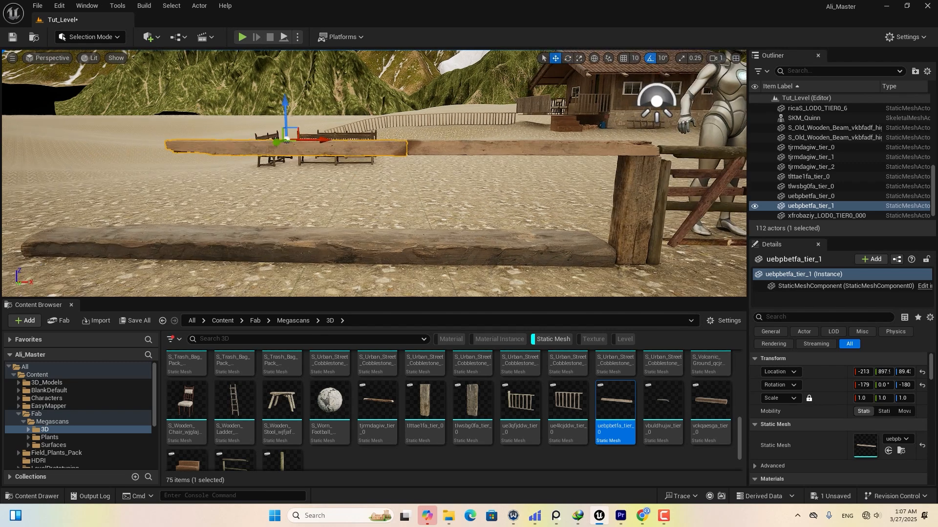
{"action": "scroll", "coordinate": [365, 174], "scroll_direction": "down", "scroll_amount": 4}
Duplicate the top rail leftward and to the right of the gate, turned a quarter.
{"action": "middle_click_drag", "start_coordinate": [413, 179], "coordinate": [459, 180]}
{"action": "middle_click_drag", "start_coordinate": [355, 179], "coordinate": [353, 180]}
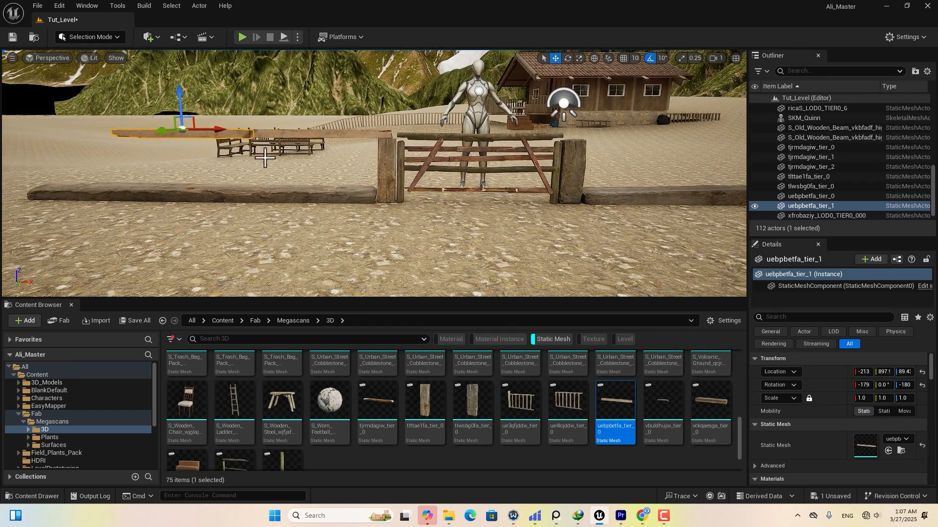
{"action": "left_click_drag", "start_coordinate": [218, 129], "coordinate": [78, 131], "text": "alt"}
{"action": "middle_click_drag", "start_coordinate": [362, 174], "coordinate": [292, 180]}
{"action": "left_click", "coordinate": [293, 136]}
{"action": "left_click_drag", "start_coordinate": [290, 137], "coordinate": [597, 159], "text": "alt"}
{"action": "key", "text": "w"}
{"action": "right_click_drag", "start_coordinate": [582, 142], "coordinate": [606, 163]}
{"action": "left_click_drag", "start_coordinate": [525, 181], "coordinate": [513, 176]}
{"action": "left_click_drag", "start_coordinate": [481, 136], "coordinate": [480, 128]}
Extend the top rails with further copies along the fence and bring in a thin wooden post.
{"action": "mouse_move", "coordinate": [480, 129]}
{"action": "right_mouse_down"}
{"action": "mouse_move", "coordinate": [439, 132]}
{"action": "mouse_move", "coordinate": [469, 134]}
{"action": "right_mouse_up"}
{"action": "left_click_drag", "start_coordinate": [318, 143], "coordinate": [410, 146], "text": "alt"}
{"action": "key", "text": "e"}
{"action": "left_click_drag", "start_coordinate": [516, 134], "coordinate": [514, 134]}
{"action": "right_click_drag", "start_coordinate": [514, 135], "coordinate": [542, 136]}
{"action": "left_click_drag", "start_coordinate": [421, 150], "coordinate": [616, 147], "text": "alt"}
{"action": "right_click_drag", "start_coordinate": [616, 148], "coordinate": [523, 166]}
{"action": "scroll", "coordinate": [548, 411], "scroll_direction": "down", "scroll_amount": 3}
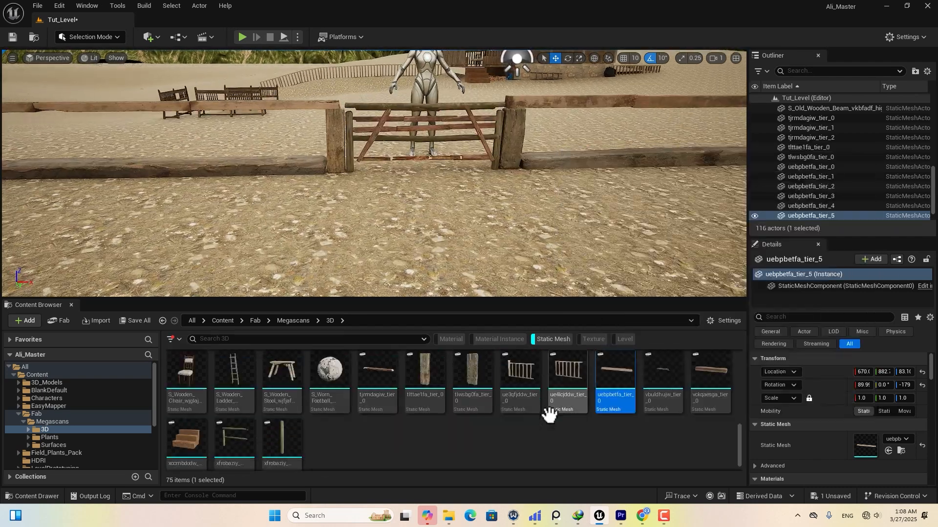
{"action": "left_click_drag", "start_coordinate": [285, 420], "coordinate": [302, 199]}
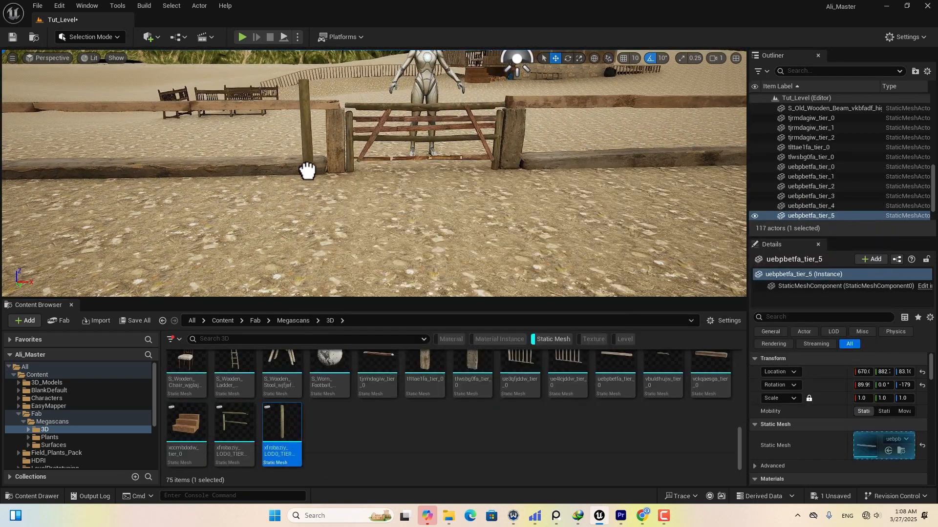
Place the xfrobaziy post at the fence at scale 0.6 and raise it onto the ground beam.
{"action": "left_click_drag", "start_coordinate": [308, 166], "coordinate": [308, 169]}
{"action": "scroll", "coordinate": [308, 169], "scroll_direction": "up", "scroll_amount": 5}
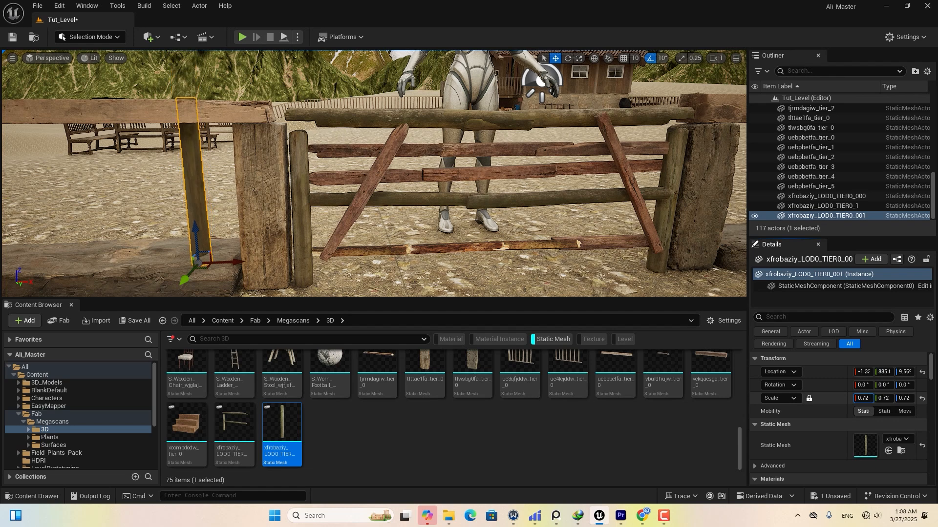
{"action": "left_click", "coordinate": [863, 399]}
{"action": "type", "text": "0.6"}
{"action": "key", "text": "Return"}
{"action": "right_click_drag", "start_coordinate": [455, 209], "coordinate": [371, 196]}
{"action": "left_click_drag", "start_coordinate": [362, 197], "coordinate": [363, 188]}
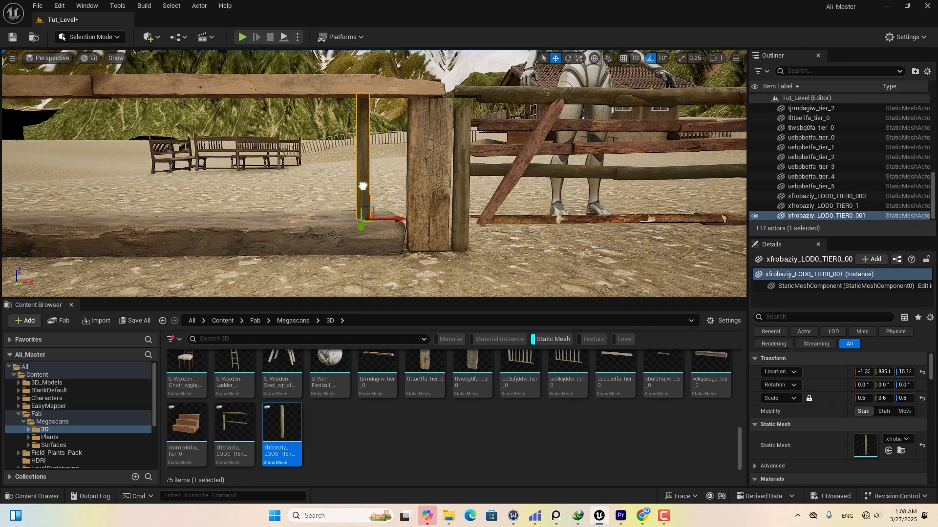
Alt-drag copies of the post leftward to fill the left section, tilting a couple slightly.
{"action": "left_click_drag", "start_coordinate": [314, 191], "coordinate": [261, 192], "text": "alt"}
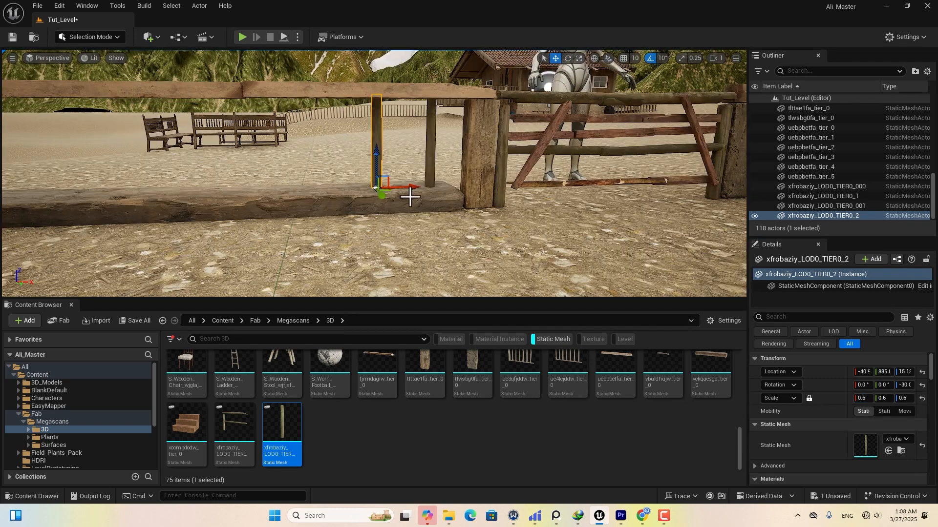
{"action": "left_click_drag", "start_coordinate": [413, 195], "coordinate": [250, 194], "text": "alt"}
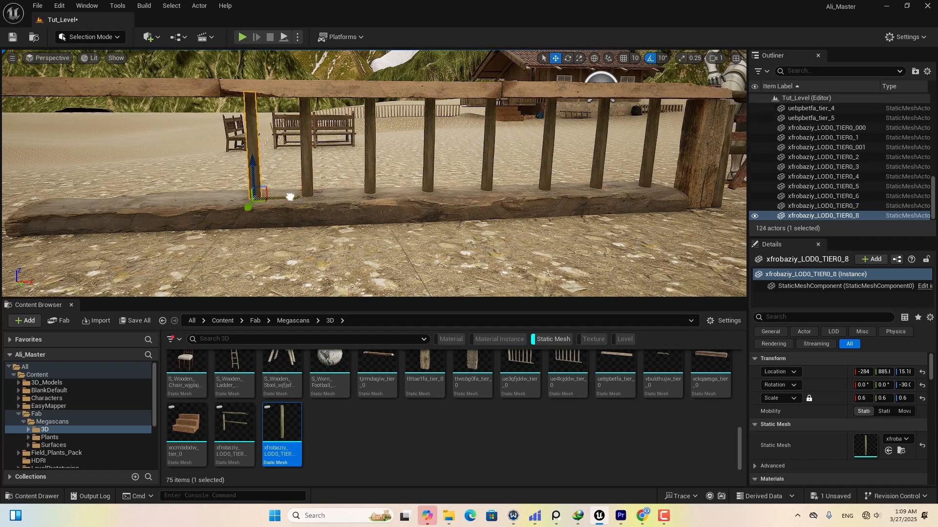
{"action": "left_click_drag", "start_coordinate": [293, 195], "coordinate": [159, 201], "text": "alt"}
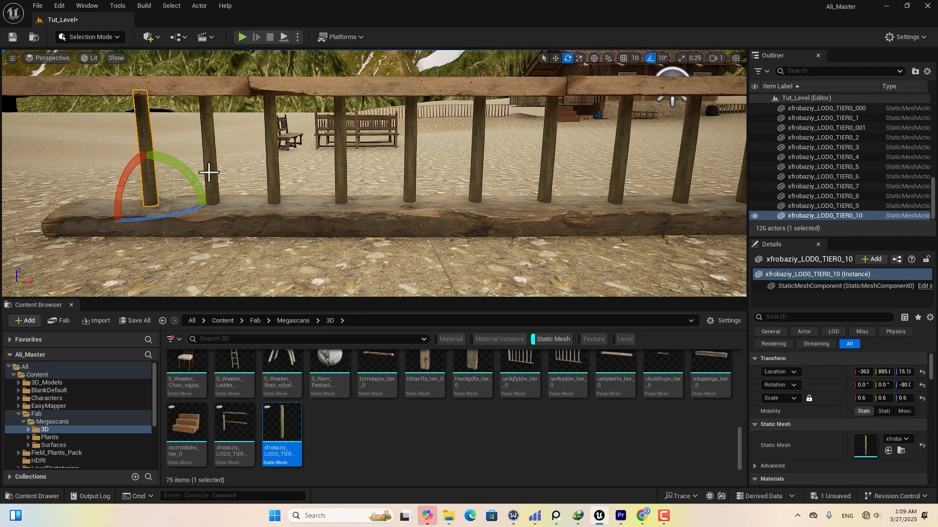
{"action": "left_click", "coordinate": [342, 161]}
{"action": "left_click_drag", "start_coordinate": [372, 216], "coordinate": [372, 216]}
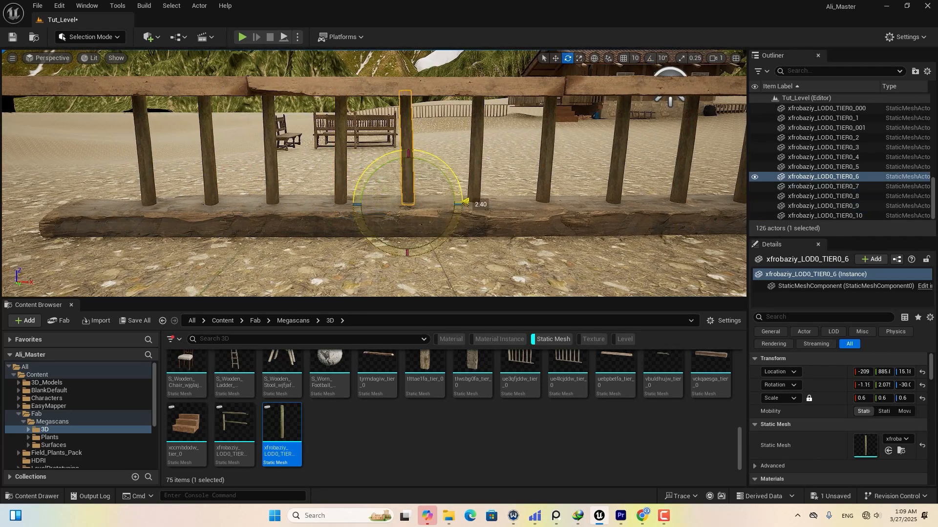
{"action": "left_click", "coordinate": [478, 147]}
{"action": "left_click", "coordinate": [460, 167]}
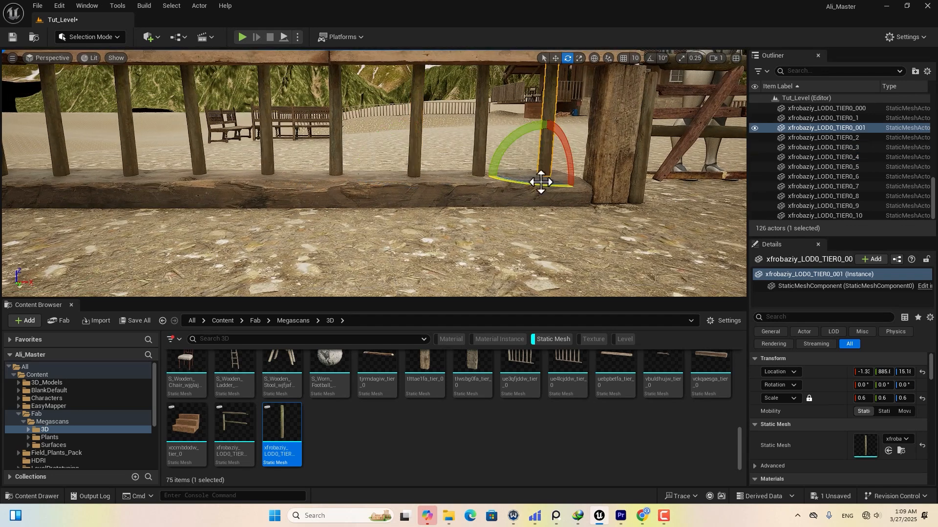
{"action": "right_click_drag", "start_coordinate": [589, 215], "coordinate": [590, 215]}
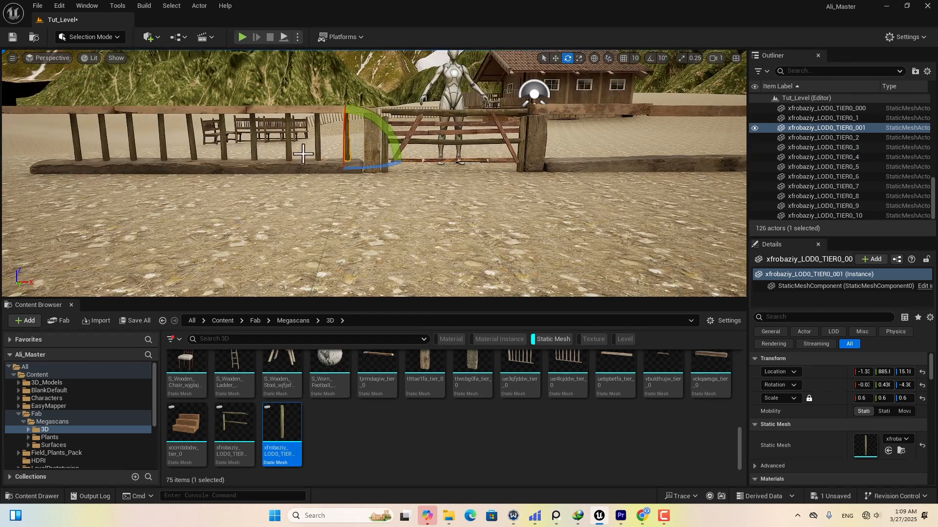
Select the ten left-section posts and Alt-drag copies of them into the right section.
{"action": "key", "text": "w"}
{"action": "left_click", "coordinate": [317, 140], "text": "ctrl"}
{"action": "left_click", "coordinate": [289, 139], "text": "ctrl"}
{"action": "left_click", "coordinate": [252, 139], "text": "ctrl"}
{"action": "left_click", "coordinate": [223, 139], "text": "ctrl"}
{"action": "left_click", "coordinate": [192, 139], "text": "ctrl"}
{"action": "left_click", "coordinate": [161, 138], "text": "ctrl"}
{"action": "left_click", "coordinate": [131, 138], "text": "ctrl"}
{"action": "left_click", "coordinate": [101, 138], "text": "ctrl"}
{"action": "left_click", "coordinate": [73, 138], "text": "ctrl"}
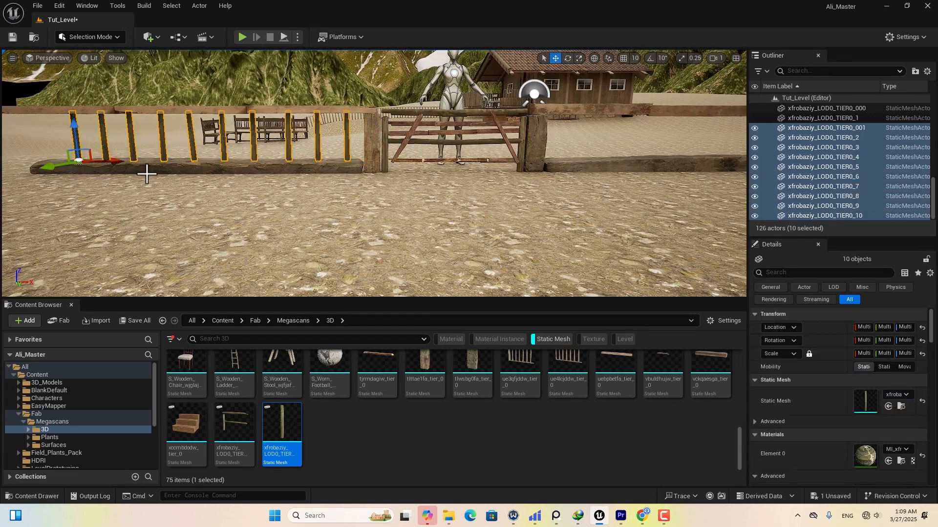
{"action": "left_click_drag", "start_coordinate": [117, 160], "coordinate": [594, 165], "text": "alt"}
Tilt several of the copied right-section pickets slightly for a rough look.
{"action": "left_click", "coordinate": [433, 218]}
{"action": "right_click_drag", "start_coordinate": [433, 218], "coordinate": [434, 218]}
{"action": "left_click", "coordinate": [546, 138]}
{"action": "right_click_drag", "start_coordinate": [546, 138], "coordinate": [546, 138]}
{"action": "key", "text": "e"}
{"action": "left_click_drag", "start_coordinate": [605, 105], "coordinate": [600, 115]}
{"action": "left_click", "coordinate": [600, 115]}
{"action": "left_click", "coordinate": [557, 120]}
{"action": "right_click_drag", "start_coordinate": [556, 120], "coordinate": [557, 120]}
{"action": "left_click", "coordinate": [607, 115]}
{"action": "left_click_drag", "start_coordinate": [631, 115], "coordinate": [644, 119]}
{"action": "left_click", "coordinate": [648, 117]}
{"action": "left_click_drag", "start_coordinate": [678, 116], "coordinate": [702, 119]}
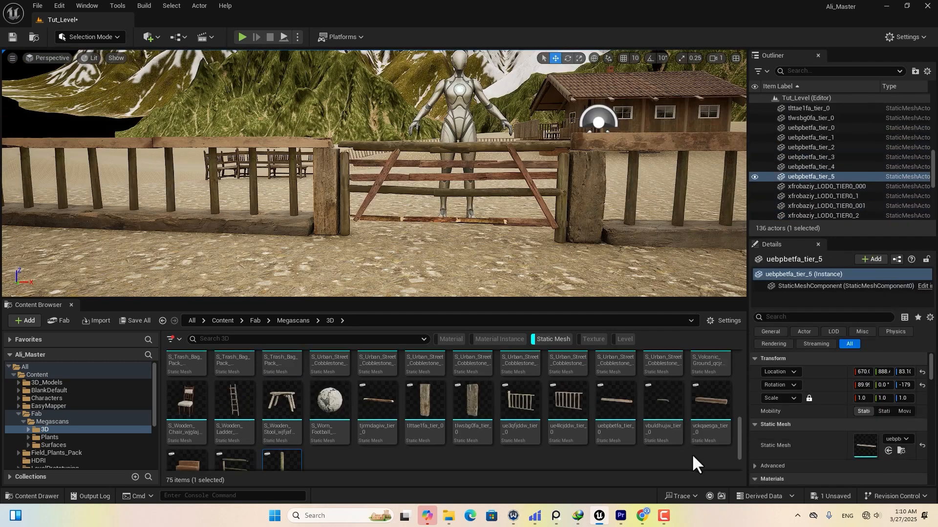
Place the wide vckqaesga board, stand it upright with snapped rotation, and slide it toward the gate.
{"action": "left_click_drag", "start_coordinate": [703, 405], "coordinate": [414, 214]}
{"action": "key", "text": "e"}
{"action": "key", "text": "w"}
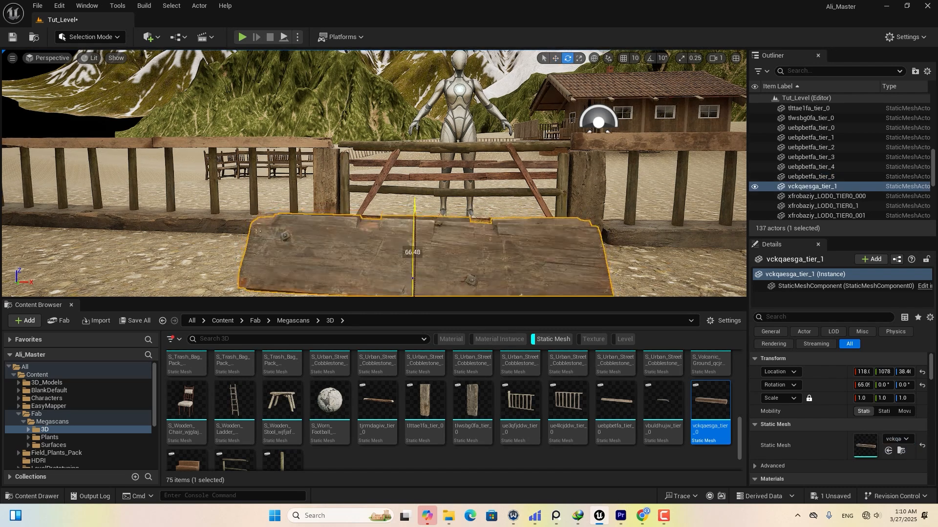
{"action": "left_click", "coordinate": [650, 59]}
{"action": "key", "text": "e"}
{"action": "left_click_drag", "start_coordinate": [464, 200], "coordinate": [441, 244]}
{"action": "key", "text": "w"}
{"action": "left_click_drag", "start_coordinate": [291, 222], "coordinate": [506, 94]}
Shift the board left into its spot beside the gate and deselect it.
{"action": "right_click_drag", "start_coordinate": [435, 174], "coordinate": [436, 174]}
{"action": "left_click_drag", "start_coordinate": [422, 188], "coordinate": [283, 182]}
{"action": "right_click_drag", "start_coordinate": [267, 202], "coordinate": [267, 202]}
{"action": "right_click_drag", "start_coordinate": [447, 193], "coordinate": [447, 194]}
{"action": "left_click", "coordinate": [460, 241]}
Fly the view over the gate toward the benches and the house.
{"action": "right_click_drag", "start_coordinate": [461, 240], "coordinate": [460, 241]}
{"action": "right_click_drag", "start_coordinate": [438, 207], "coordinate": [438, 207]}
{"action": "scroll", "coordinate": [438, 207], "scroll_direction": "up", "scroll_amount": 1}
{"action": "right_click_drag", "start_coordinate": [322, 224], "coordinate": [298, 224]}
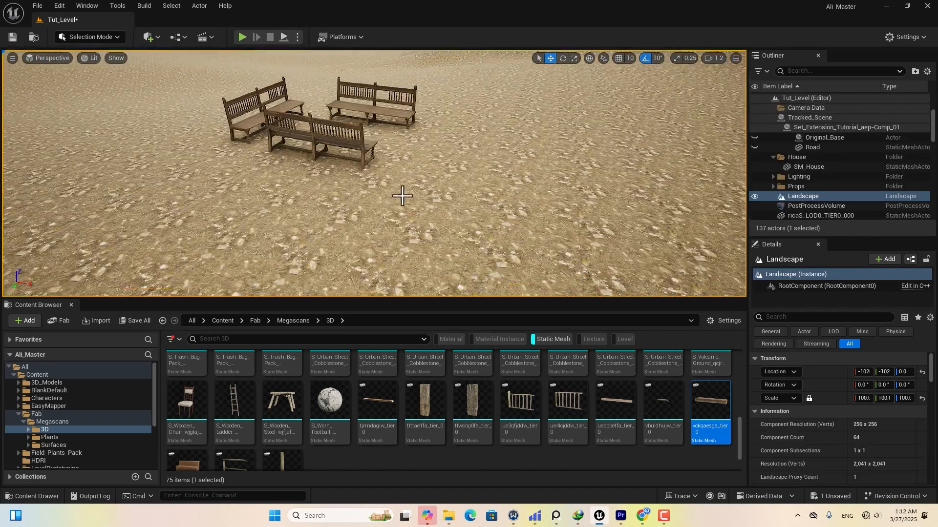
Place the ue3qfjddw fence panel beside the benches, shrink it to about 0.69, and duplicate it lengthwise.
{"action": "left_click", "coordinate": [521, 403]}
{"action": "left_click_drag", "start_coordinate": [318, 190], "coordinate": [349, 187]}
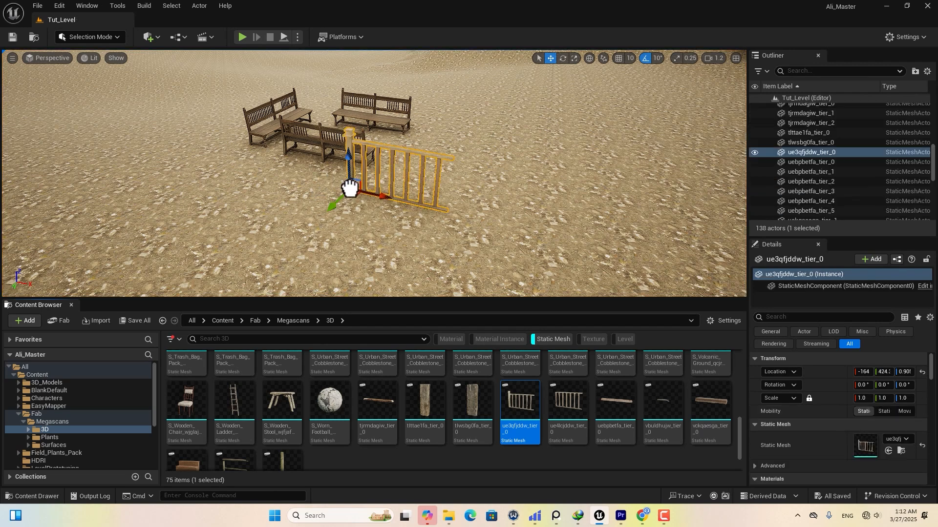
{"action": "right_click_drag", "start_coordinate": [391, 208], "coordinate": [391, 208]}
{"action": "left_click_drag", "start_coordinate": [379, 197], "coordinate": [321, 195]}
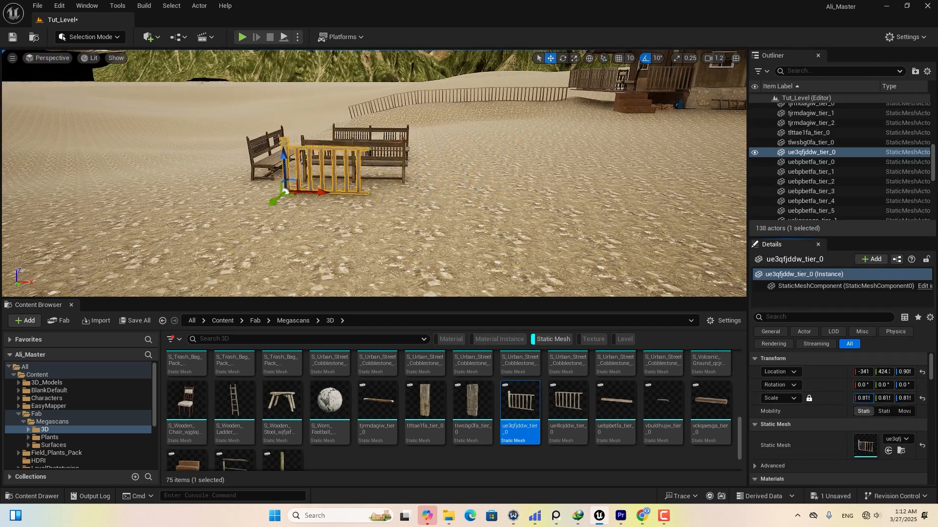
{"action": "left_click_drag", "start_coordinate": [863, 398], "coordinate": [857, 398]}
{"action": "right_click_drag", "start_coordinate": [459, 205], "coordinate": [447, 201]}
{"action": "left_click_drag", "start_coordinate": [490, 206], "coordinate": [606, 224], "text": "alt"}
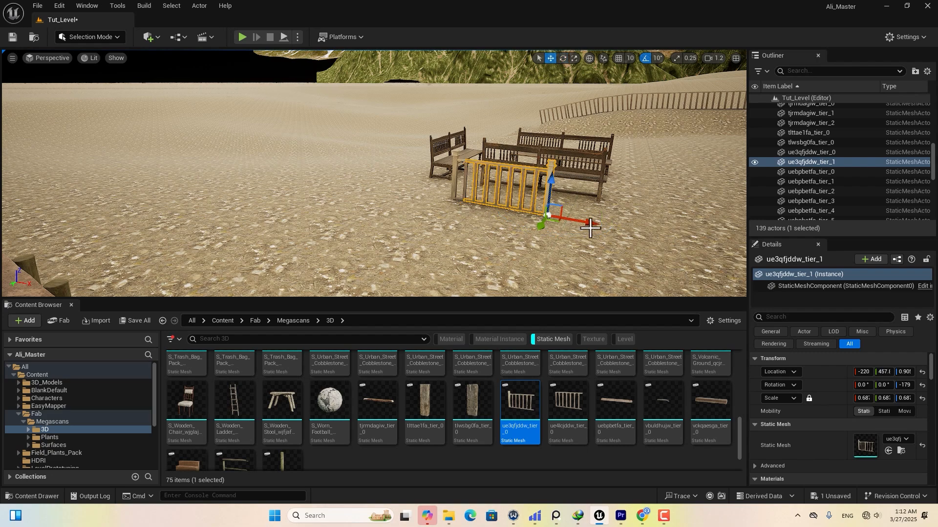
Slide the post fence into line with the new fence panel.
{"action": "right_click_drag", "start_coordinate": [568, 230], "coordinate": [466, 244]}
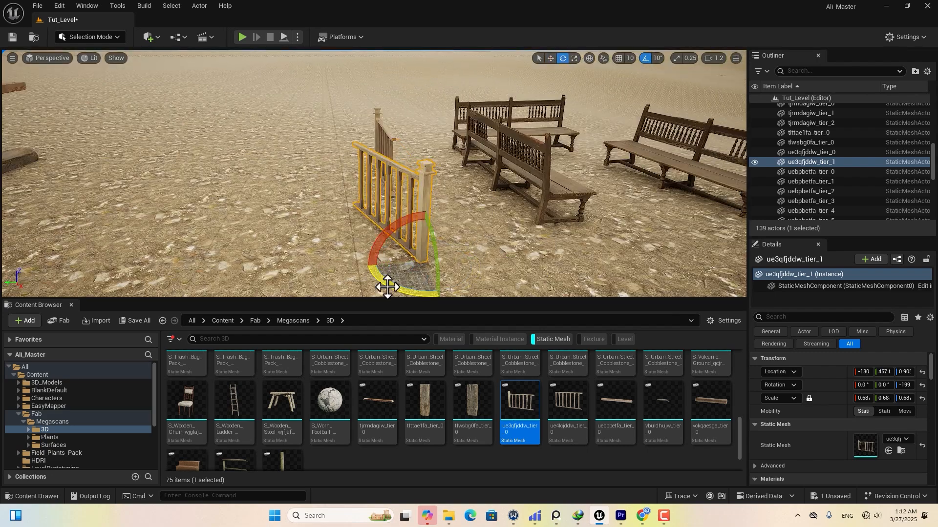
{"action": "left_click_drag", "start_coordinate": [383, 264], "coordinate": [433, 263]}
{"action": "right_click_drag", "start_coordinate": [432, 262], "coordinate": [469, 276]}
{"action": "left_click_drag", "start_coordinate": [364, 215], "coordinate": [375, 235]}
{"action": "right_click_drag", "start_coordinate": [375, 234], "coordinate": [508, 233]}
{"action": "left_click", "coordinate": [253, 130]}
{"action": "right_click_drag", "start_coordinate": [326, 205], "coordinate": [312, 209]}
Add another fence piece at 0.74 scale and butt it against the left fence.
{"action": "left_click_drag", "start_coordinate": [561, 394], "coordinate": [344, 191]}
{"action": "left_click_drag", "start_coordinate": [862, 396], "coordinate": [847, 396]}
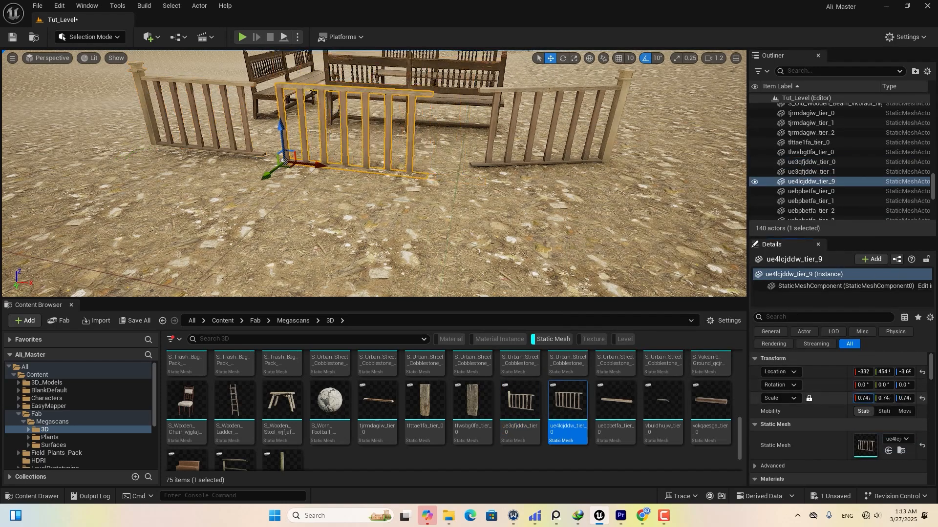
{"action": "left_click_drag", "start_coordinate": [321, 165], "coordinate": [297, 163]}
{"action": "right_click_drag", "start_coordinate": [297, 164], "coordinate": [326, 128]}
{"action": "left_click", "coordinate": [455, 164]}
{"action": "right_click_drag", "start_coordinate": [455, 163], "coordinate": [383, 134]}
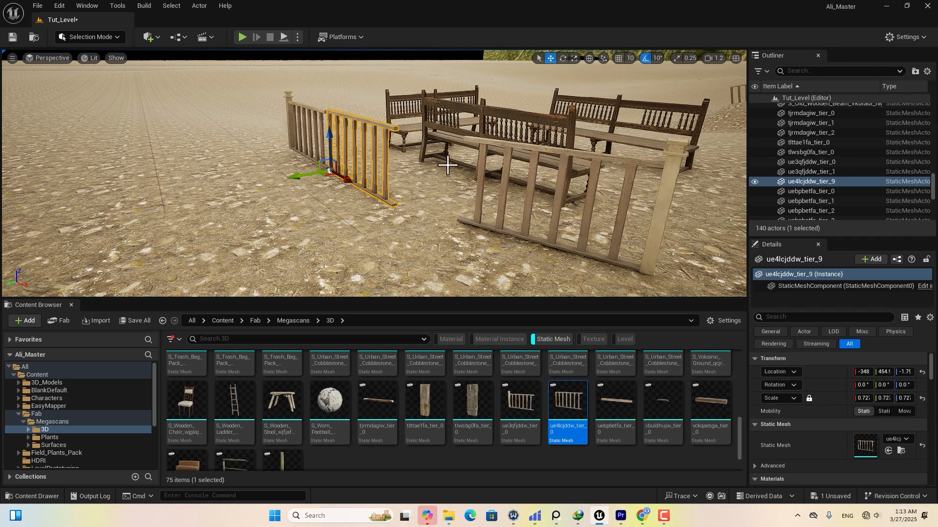
{"action": "right_click_drag", "start_coordinate": [448, 165], "coordinate": [491, 165]}
{"action": "left_click", "coordinate": [383, 209]}
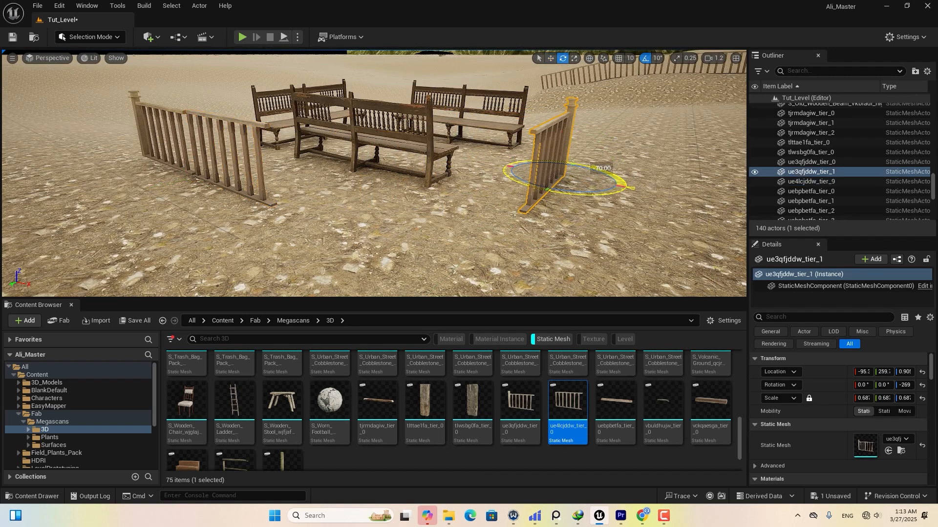
Duplicate the left fence, rotate the copy -20°, and copy it as another section.
{"action": "left_click", "coordinate": [255, 173]}
{"action": "left_click_drag", "start_coordinate": [215, 184], "coordinate": [299, 230], "text": "alt"}
{"action": "right_click_drag", "start_coordinate": [299, 230], "coordinate": [274, 239]}
{"action": "key", "text": "e"}
{"action": "left_click_drag", "start_coordinate": [218, 197], "coordinate": [342, 220]}
{"action": "right_click_drag", "start_coordinate": [342, 220], "coordinate": [400, 220]}
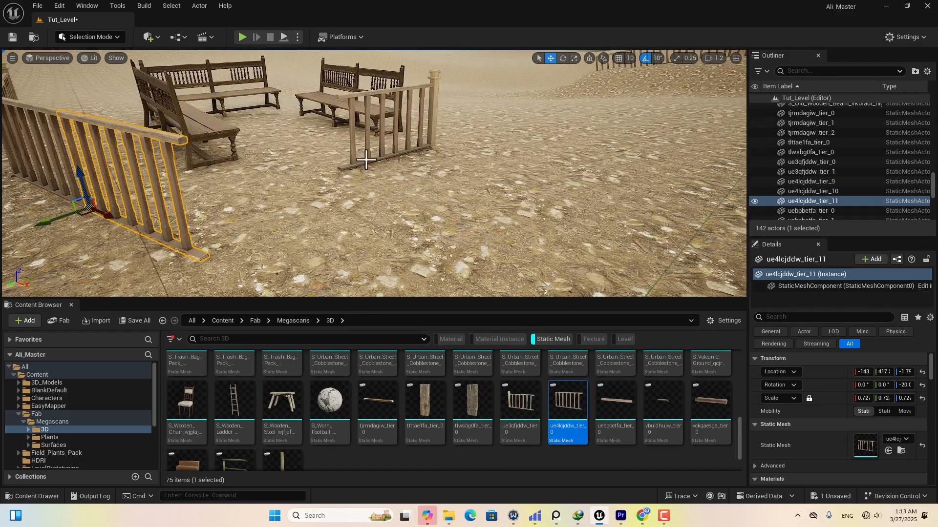
Add a new fence section rotated -60° and nudge the post fence into place.
{"action": "left_click", "coordinate": [390, 122]}
{"action": "left_click_drag", "start_coordinate": [408, 141], "coordinate": [373, 181]}
{"action": "left_click", "coordinate": [293, 156]}
{"action": "left_click_drag", "start_coordinate": [278, 184], "coordinate": [383, 262], "text": "alt"}
{"action": "key", "text": "e"}
{"action": "left_click_drag", "start_coordinate": [376, 259], "coordinate": [415, 249]}
{"action": "right_click_drag", "start_coordinate": [408, 232], "coordinate": [484, 226]}
{"action": "left_click", "coordinate": [424, 216]}
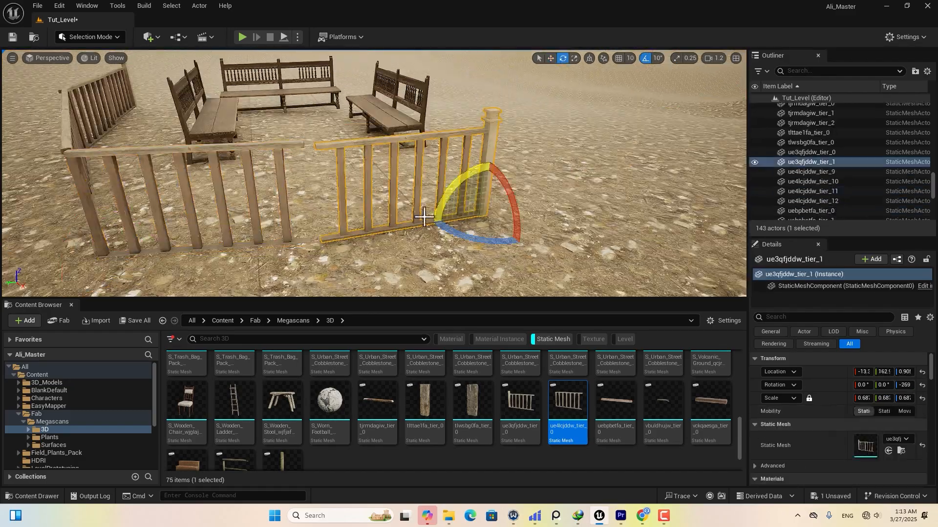
{"action": "left_click_drag", "start_coordinate": [452, 219], "coordinate": [443, 220]}
Copy the angled fence section across the entrance and duplicate that entrance section.
{"action": "right_click_drag", "start_coordinate": [444, 220], "coordinate": [372, 146]}
{"action": "left_click", "coordinate": [372, 114]}
{"action": "left_click_drag", "start_coordinate": [359, 147], "coordinate": [547, 164], "text": "alt"}
{"action": "right_click_drag", "start_coordinate": [547, 164], "coordinate": [556, 196]}
{"action": "left_click", "coordinate": [557, 208]}
{"action": "right_click_drag", "start_coordinate": [432, 110], "coordinate": [446, 136]}
{"action": "left_click", "coordinate": [445, 136]}
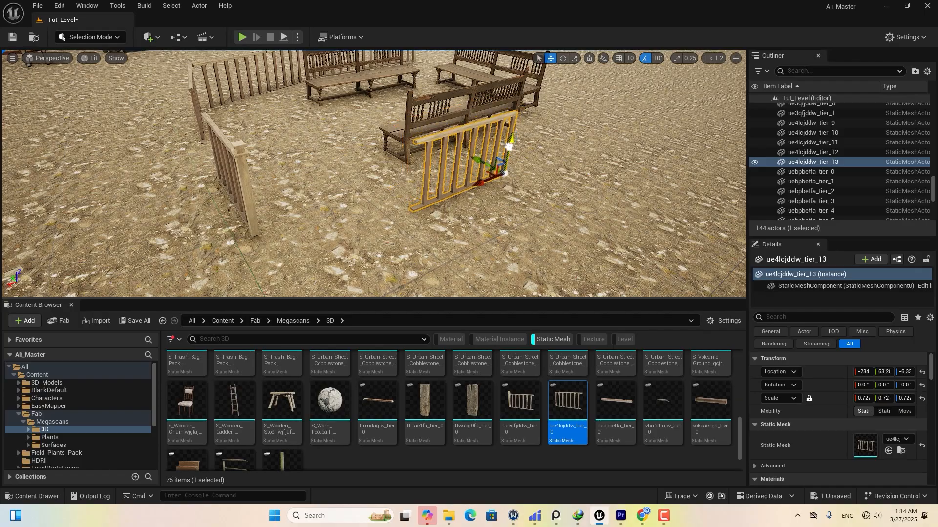
{"action": "left_click_drag", "start_coordinate": [509, 146], "coordinate": [509, 148]}
{"action": "right_click_drag", "start_coordinate": [508, 148], "coordinate": [481, 151]}
{"action": "left_click_drag", "start_coordinate": [534, 202], "coordinate": [414, 226], "text": "alt"}
Align the post fence, lower the latest copy onto the ground, and line up the entrance fence.
{"action": "right_click_drag", "start_coordinate": [414, 226], "coordinate": [371, 215]}
{"action": "left_click", "coordinate": [256, 210]}
{"action": "left_click_drag", "start_coordinate": [274, 244], "coordinate": [288, 244]}
{"action": "right_click_drag", "start_coordinate": [288, 245], "coordinate": [273, 234]}
{"action": "right_click_drag", "start_coordinate": [356, 247], "coordinate": [371, 196]}
{"action": "left_click", "coordinate": [430, 214]}
{"action": "left_click_drag", "start_coordinate": [477, 252], "coordinate": [478, 253]}
{"action": "left_click", "coordinate": [605, 205]}
{"action": "left_click_drag", "start_coordinate": [703, 240], "coordinate": [703, 237]}
{"action": "right_click_drag", "start_coordinate": [703, 237], "coordinate": [409, 268]}
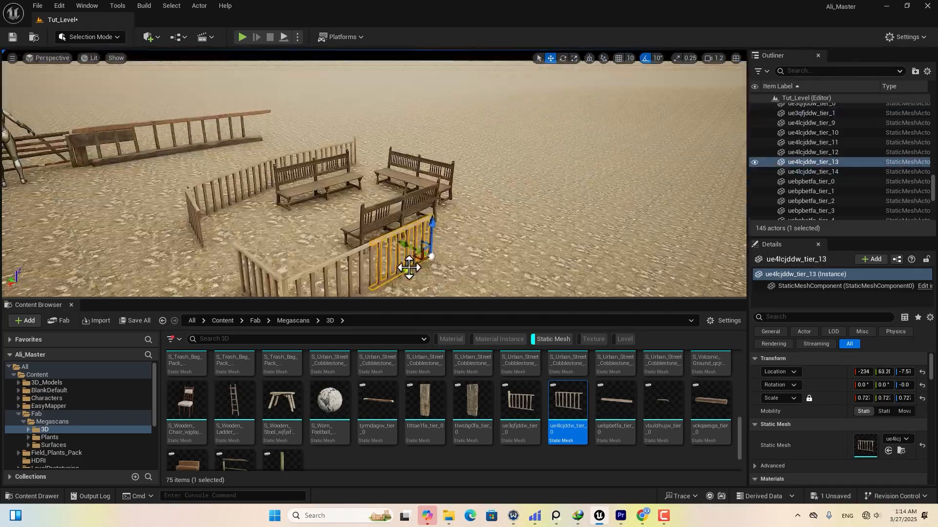
Extend the fence row with three more copies.
{"action": "left_click_drag", "start_coordinate": [408, 268], "coordinate": [459, 240], "text": "alt"}
{"action": "right_click_drag", "start_coordinate": [459, 240], "coordinate": [552, 198]}
{"action": "left_click_drag", "start_coordinate": [552, 197], "coordinate": [586, 194], "text": "alt"}
{"action": "right_click_drag", "start_coordinate": [586, 193], "coordinate": [376, 208]}
{"action": "left_click_drag", "start_coordinate": [376, 208], "coordinate": [380, 209], "text": "alt"}
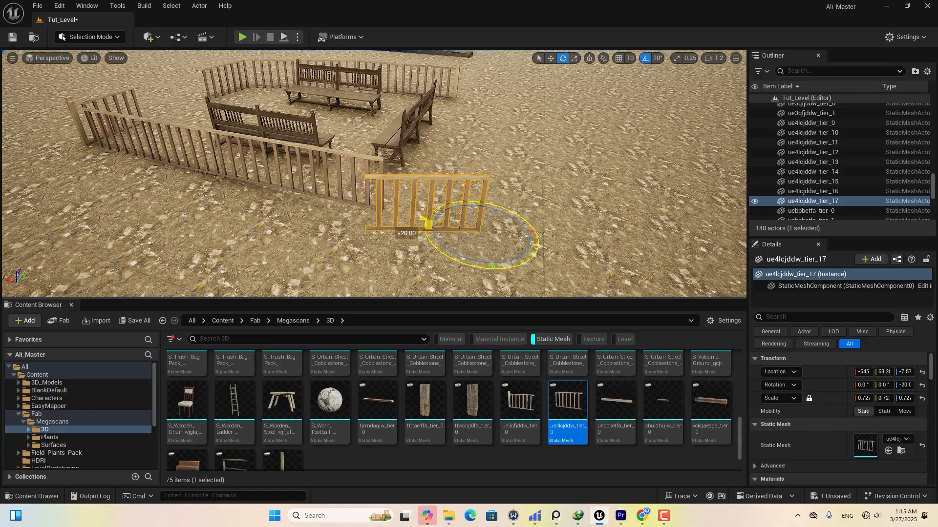
Turn a copy of the end section 90° to form a corner and extend that side with two copies.
{"action": "right_click_drag", "start_coordinate": [449, 204], "coordinate": [387, 236]}
{"action": "left_click_drag", "start_coordinate": [388, 236], "coordinate": [481, 259], "text": "alt"}
{"action": "key", "text": "e"}
{"action": "left_click_drag", "start_coordinate": [433, 279], "coordinate": [481, 276]}
{"action": "key", "text": "w"}
{"action": "right_click_drag", "start_coordinate": [481, 276], "coordinate": [322, 222]}
{"action": "left_click_drag", "start_coordinate": [323, 222], "coordinate": [561, 192], "text": "alt"}
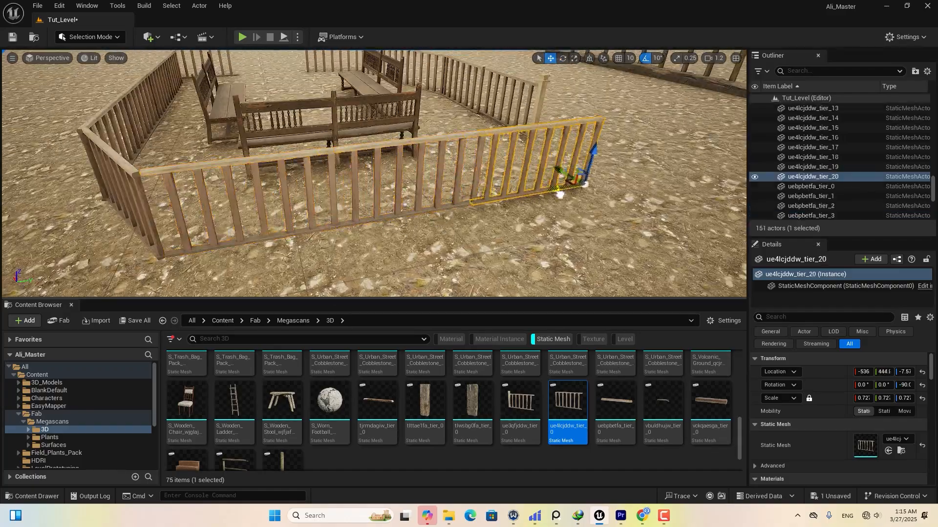
{"action": "right_click_drag", "start_coordinate": [561, 193], "coordinate": [606, 200]}
With rotation snapping off, tilt two neighbouring angled fence sections slightly for a rough look.
{"action": "right_click_drag", "start_coordinate": [456, 237], "coordinate": [299, 239]}
{"action": "left_click", "coordinate": [361, 131]}
{"action": "left_click", "coordinate": [645, 59]}
{"action": "key", "text": "e"}
{"action": "left_click_drag", "start_coordinate": [277, 213], "coordinate": [292, 250]}
{"action": "left_click", "coordinate": [442, 196]}
{"action": "left_click_drag", "start_coordinate": [410, 187], "coordinate": [420, 219]}
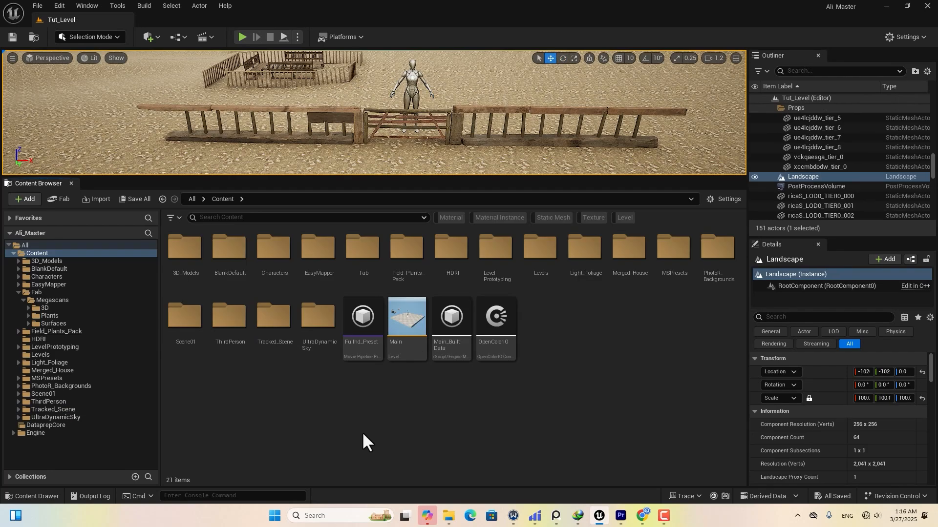
Enlarge the viewport to look over the scene, then give the Content Browser more room.
{"action": "left_click_drag", "start_coordinate": [510, 178], "coordinate": [505, 352]}
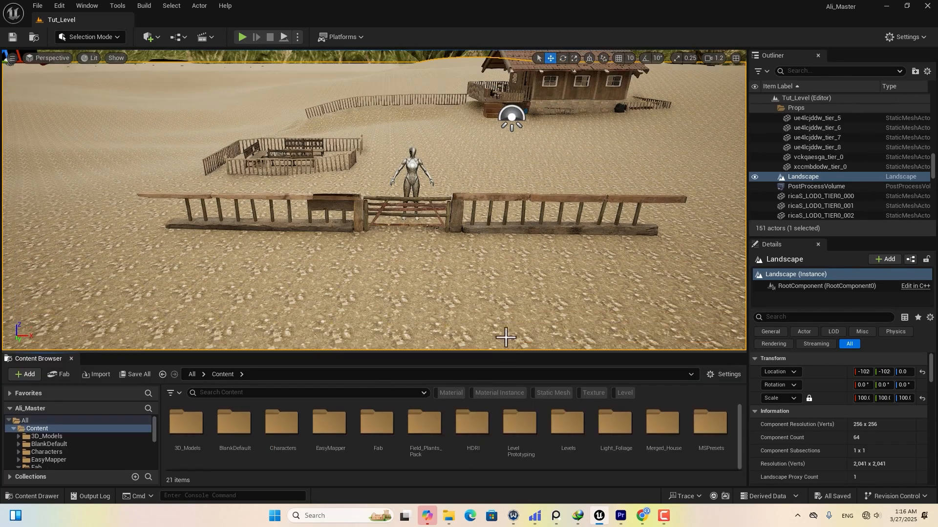
{"action": "right_click_drag", "start_coordinate": [505, 337], "coordinate": [506, 307]}
{"action": "scroll", "coordinate": [516, 257], "scroll_direction": "down", "scroll_amount": 1}
{"action": "right_click_drag", "start_coordinate": [514, 257], "coordinate": [532, 263]}
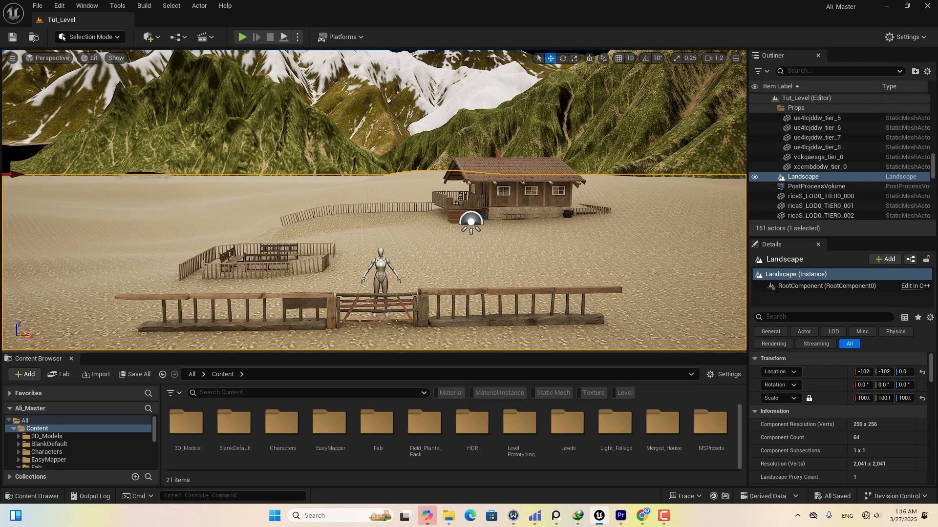
{"action": "left_click_drag", "start_coordinate": [494, 351], "coordinate": [496, 233]}
Browse 3D_Models > Plants > EuropeanHornbeam > Geometry into PivotPainter, glancing at the cabin reference images.
{"action": "double_click", "coordinate": [183, 307]}
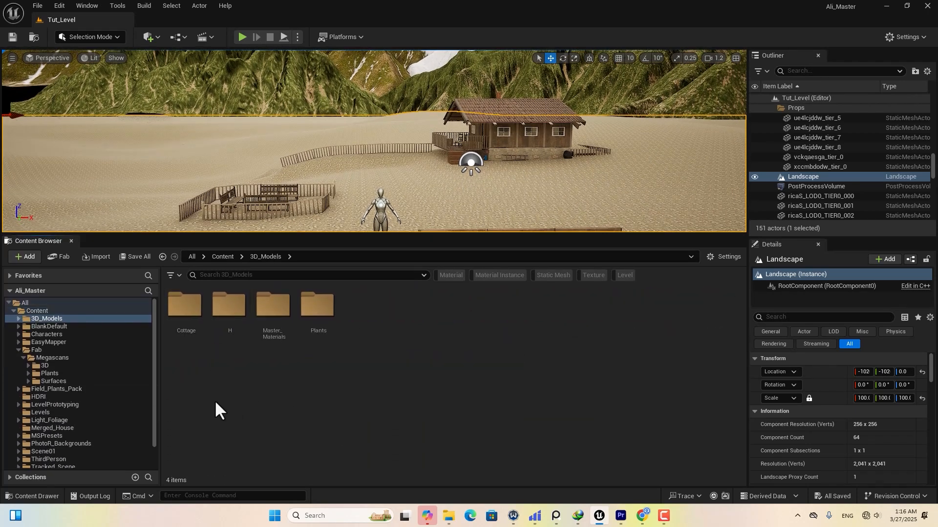
{"action": "double_click", "coordinate": [311, 317]}
{"action": "left_click", "coordinate": [184, 323]}
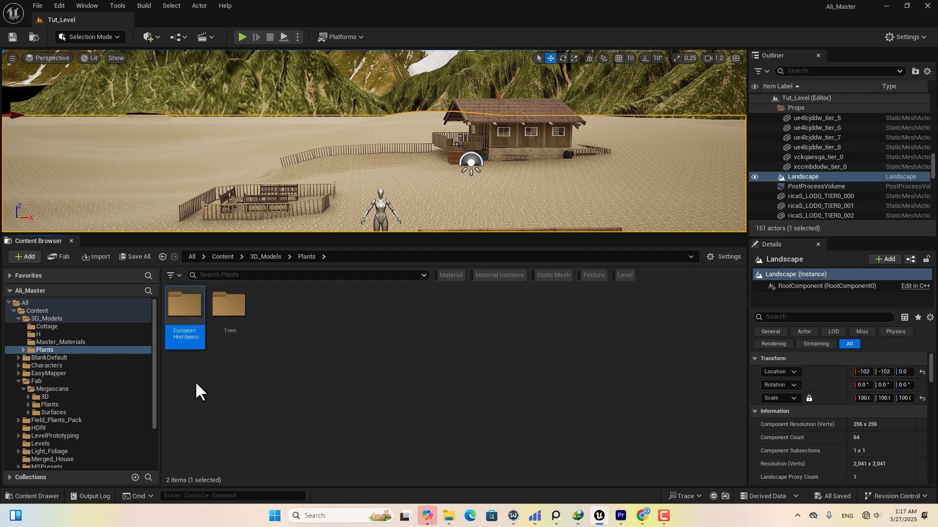
{"action": "double_click", "coordinate": [188, 332]}
{"action": "double_click", "coordinate": [229, 306]}
{"action": "double_click", "coordinate": [182, 332]}
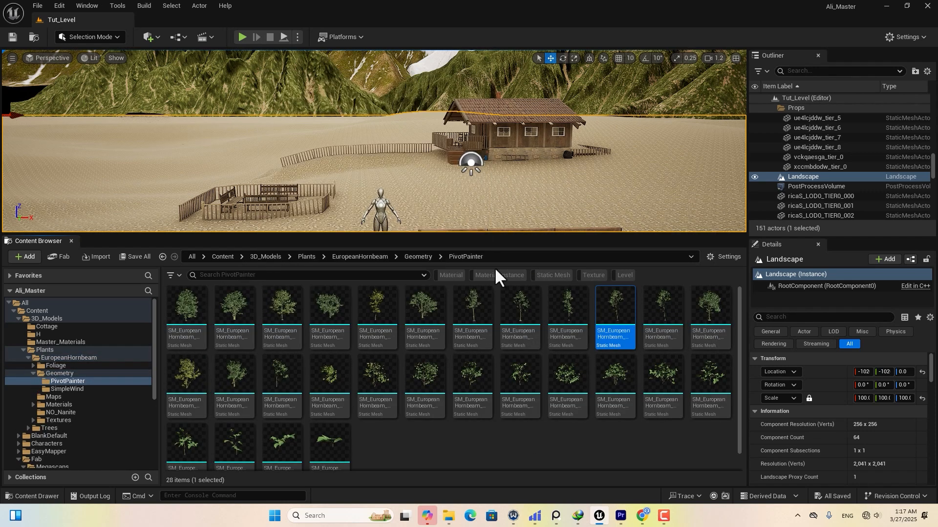
{"action": "left_click", "coordinate": [560, 516]}
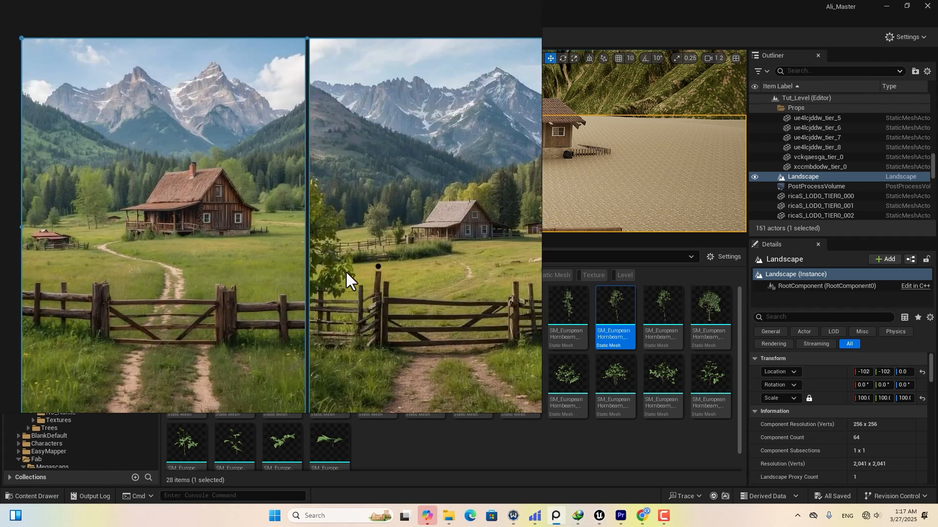
{"action": "key", "text": "alt+Tab"}
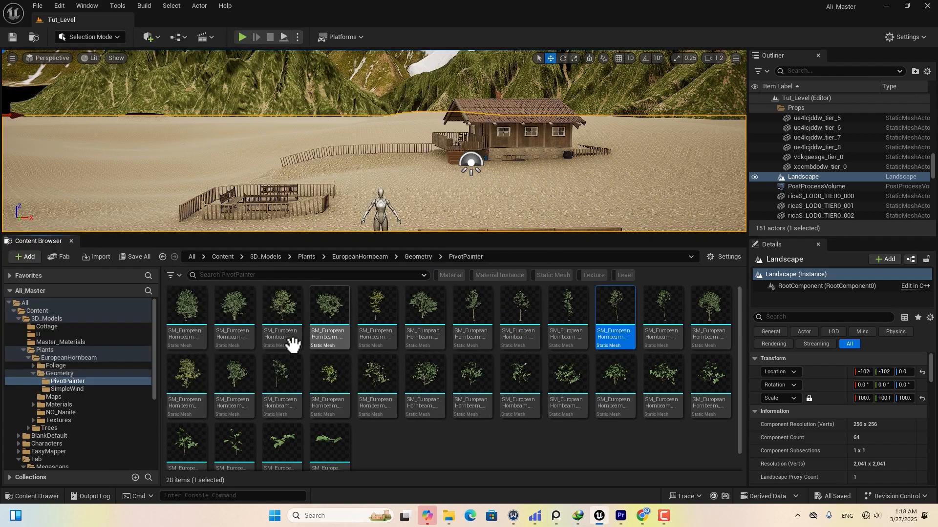
Place a hornbeam tree and settle it on the ground beside the gate along the fence.
{"action": "left_click_drag", "start_coordinate": [246, 379], "coordinate": [388, 215]}
{"action": "mouse_move", "coordinate": [419, 200]}
{"action": "right_mouse_down"}
{"action": "mouse_move", "coordinate": [373, 232]}
{"action": "mouse_move", "coordinate": [402, 207]}
{"action": "right_mouse_up"}
{"action": "left_click_drag", "start_coordinate": [503, 141], "coordinate": [458, 192]}
{"action": "right_click_drag", "start_coordinate": [458, 192], "coordinate": [481, 171]}
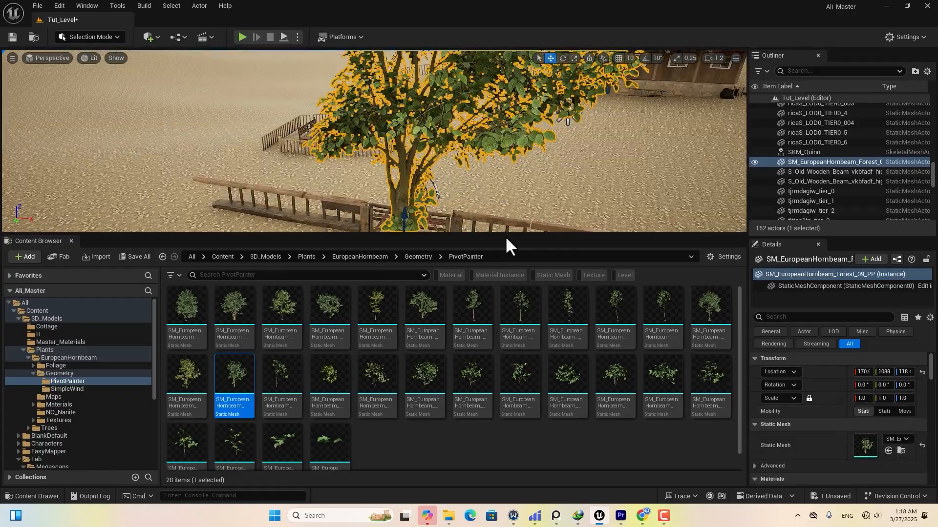
{"action": "left_click_drag", "start_coordinate": [508, 234], "coordinate": [510, 416]}
{"action": "right_click_drag", "start_coordinate": [510, 370], "coordinate": [498, 349]}
{"action": "left_click_drag", "start_coordinate": [450, 278], "coordinate": [450, 350]}
{"action": "left_click_drag", "start_coordinate": [475, 382], "coordinate": [353, 370]}
{"action": "right_click_drag", "start_coordinate": [556, 311], "coordinate": [571, 325]}
{"action": "left_click_drag", "start_coordinate": [385, 307], "coordinate": [424, 283]}
{"action": "left_click_drag", "start_coordinate": [491, 278], "coordinate": [414, 271]}
{"action": "right_click_drag", "start_coordinate": [442, 254], "coordinate": [472, 237]}
{"action": "mouse_move", "coordinate": [493, 313]}
{"action": "right_mouse_down"}
{"action": "mouse_move", "coordinate": [512, 302]}
{"action": "mouse_move", "coordinate": [495, 310]}
{"action": "right_mouse_up"}
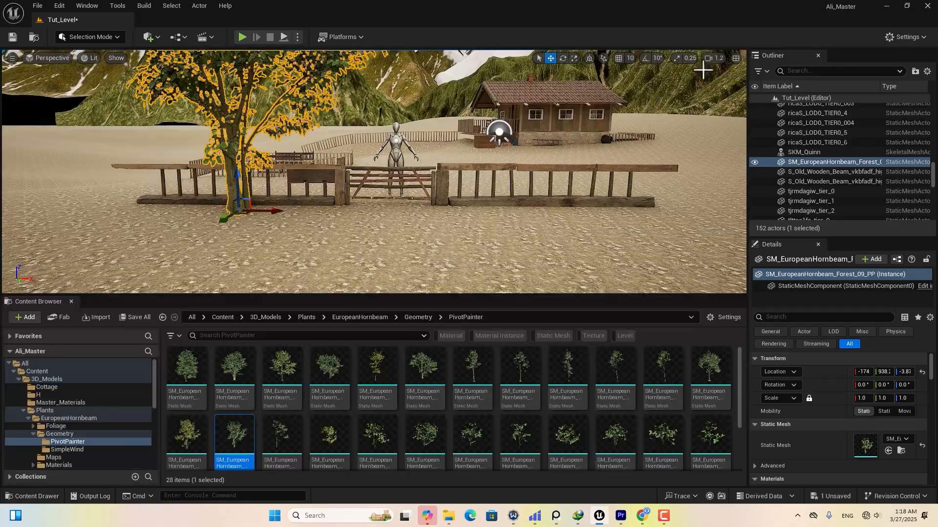
Back in the split layout, drop two more hornbeam trees near the cottage.
{"action": "left_click", "coordinate": [736, 59]}
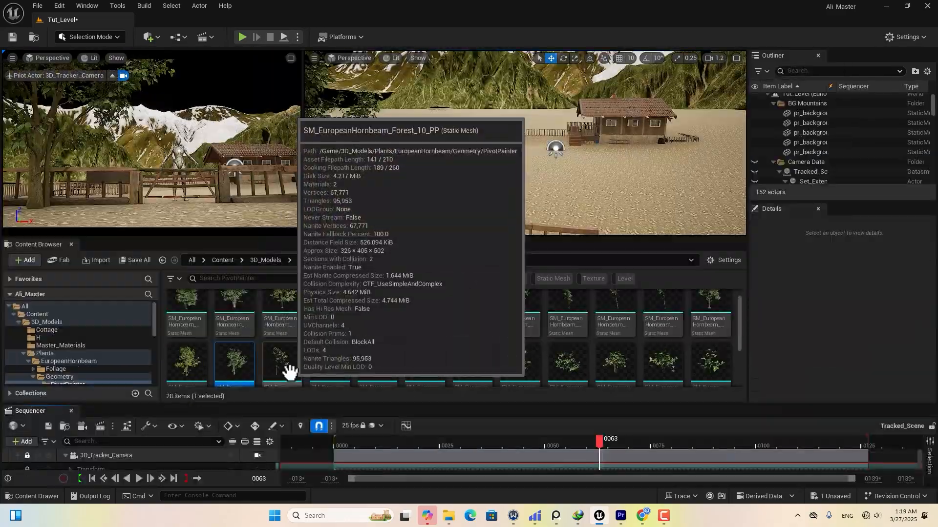
{"action": "left_click_drag", "start_coordinate": [187, 361], "coordinate": [635, 185]}
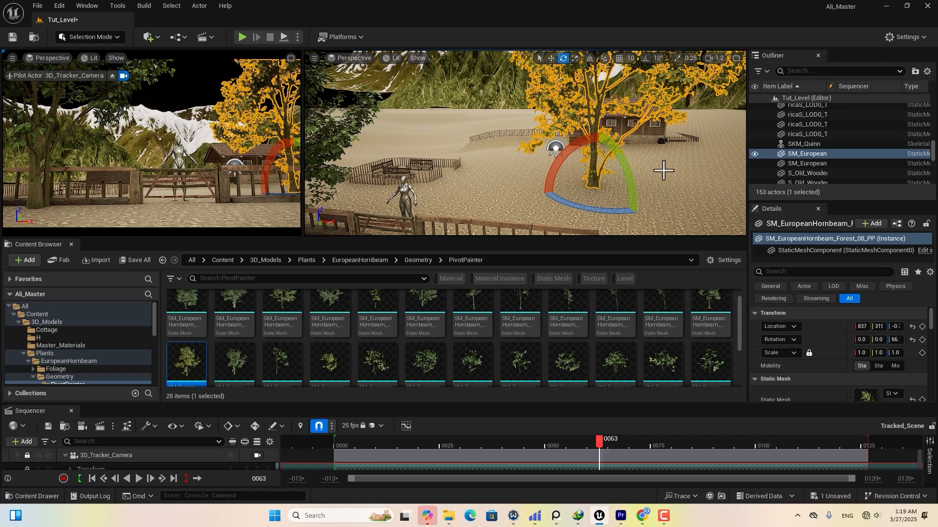
{"action": "left_click_drag", "start_coordinate": [295, 373], "coordinate": [640, 201]}
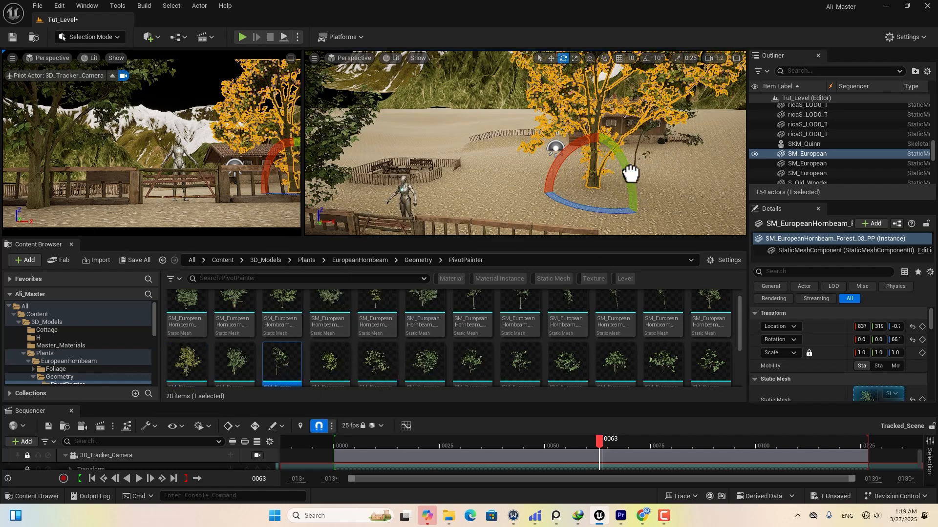
{"action": "left_click_drag", "start_coordinate": [617, 169], "coordinate": [629, 203]}
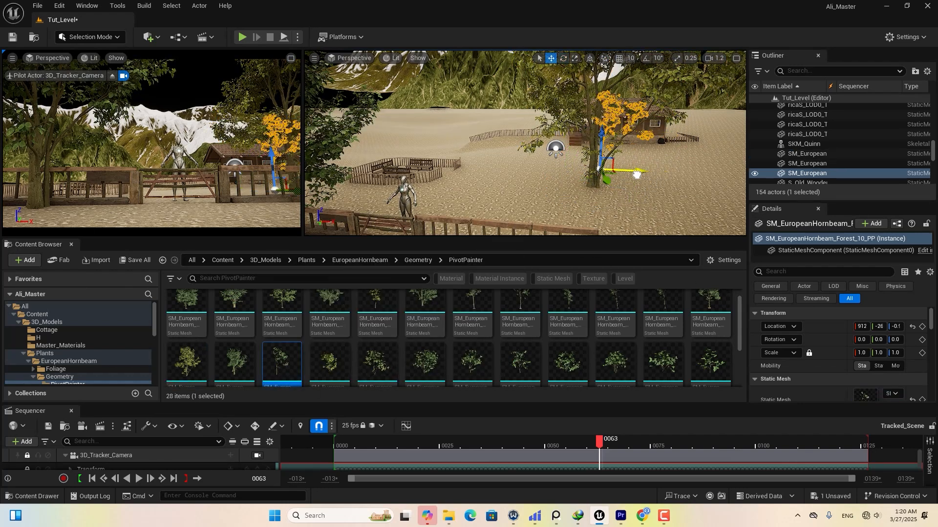
{"action": "left_click", "coordinate": [661, 203]}
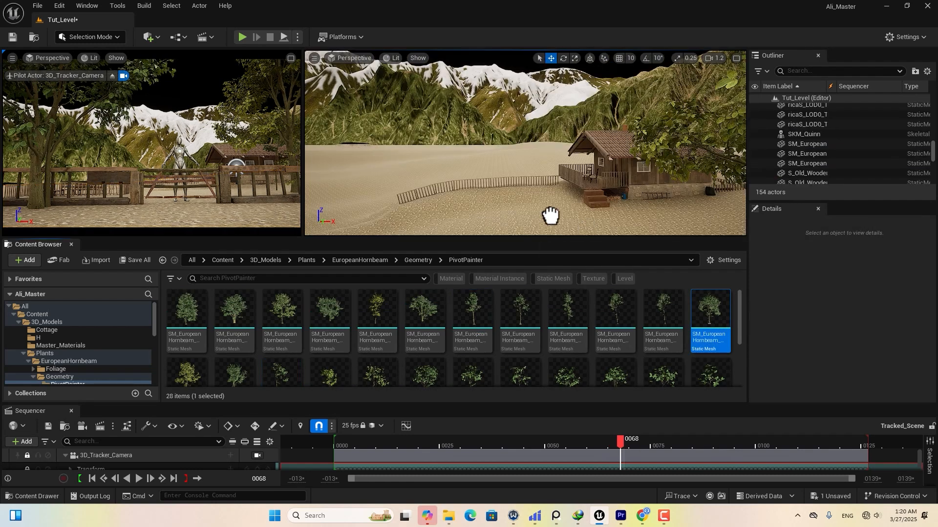
Add more hornbeams by the cottage, scaling one to about 0.84 and undoing a misplaced mesh.
{"action": "left_click_drag", "start_coordinate": [550, 214], "coordinate": [484, 207]}
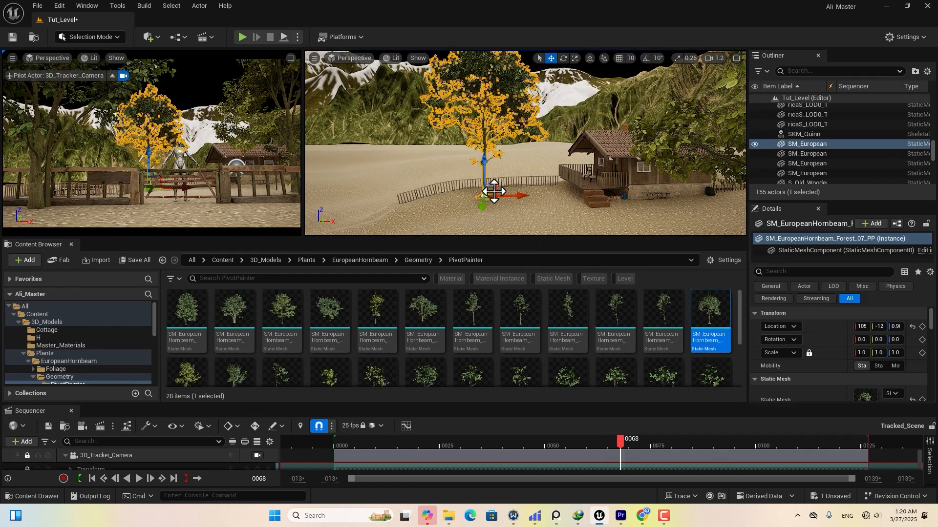
{"action": "left_click_drag", "start_coordinate": [862, 353], "coordinate": [848, 352]}
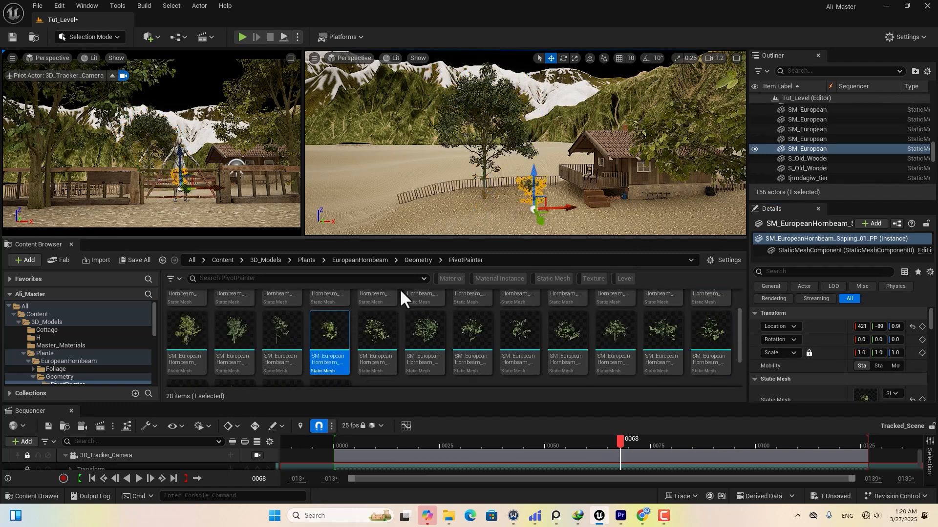
{"action": "key", "text": "ctrl+z"}
{"action": "left_click_drag", "start_coordinate": [233, 353], "coordinate": [461, 199]}
{"action": "key", "text": "e"}
{"action": "key", "text": "w"}
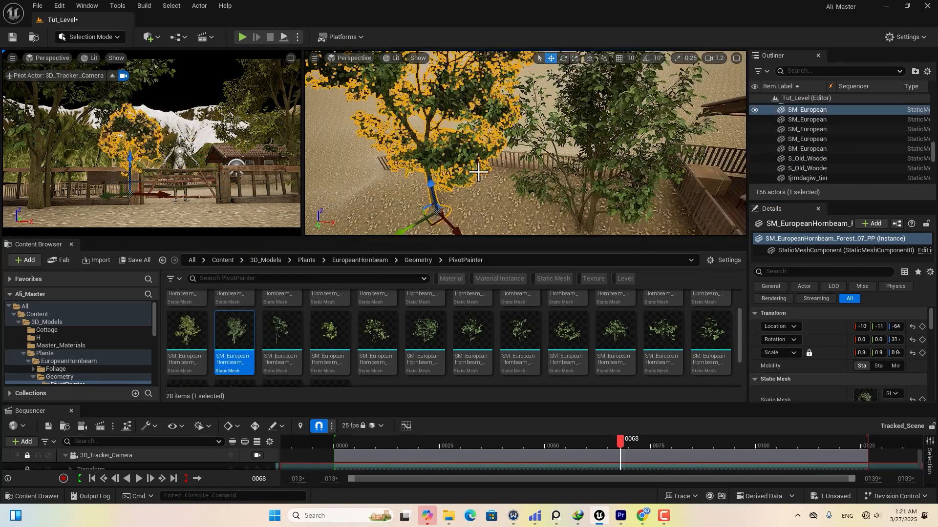
{"action": "right_click_drag", "start_coordinate": [460, 210], "coordinate": [465, 216]}
{"action": "mouse_move", "coordinate": [465, 216]}
{"action": "left_mouse_down"}
{"action": "mouse_move", "coordinate": [435, 210]}
{"action": "mouse_move", "coordinate": [450, 216]}
{"action": "left_mouse_up"}
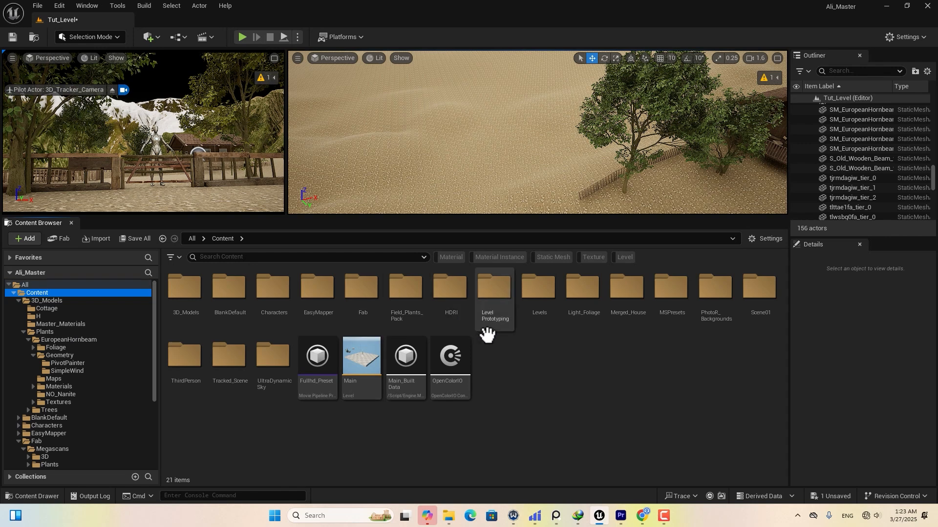
Open 3D_Models > Plants > Trees > Pine and filter it to static meshes.
{"action": "double_click", "coordinate": [192, 301]}
{"action": "left_click", "coordinate": [310, 302]}
{"action": "double_click", "coordinate": [310, 303]}
{"action": "double_click", "coordinate": [224, 307]}
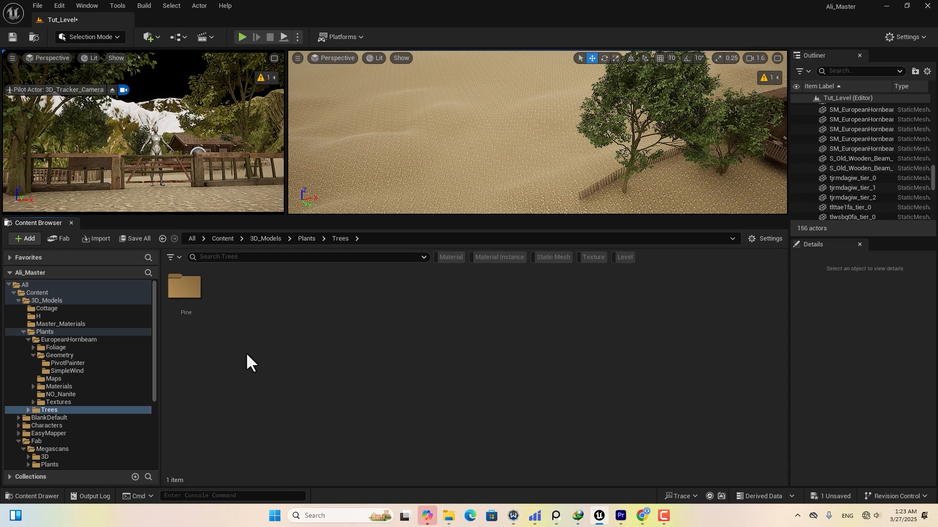
{"action": "double_click", "coordinate": [180, 303]}
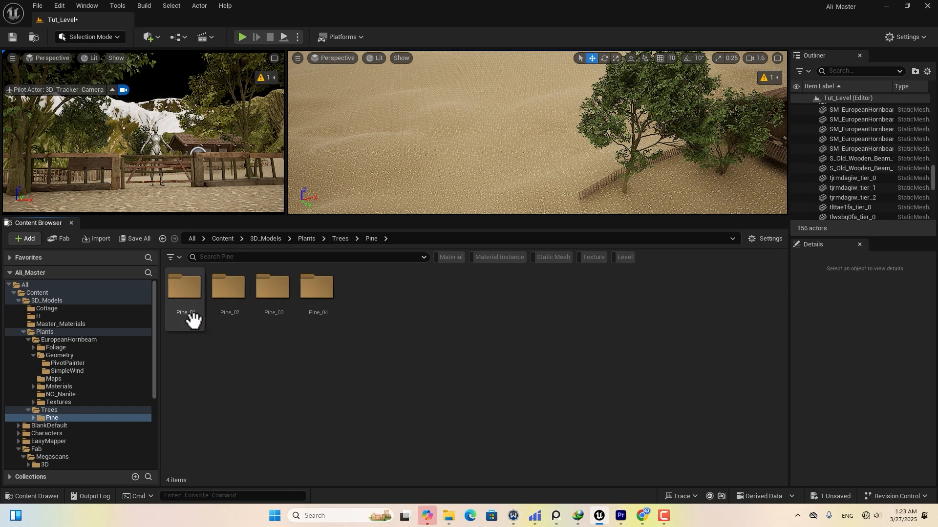
{"action": "left_click", "coordinate": [552, 257]}
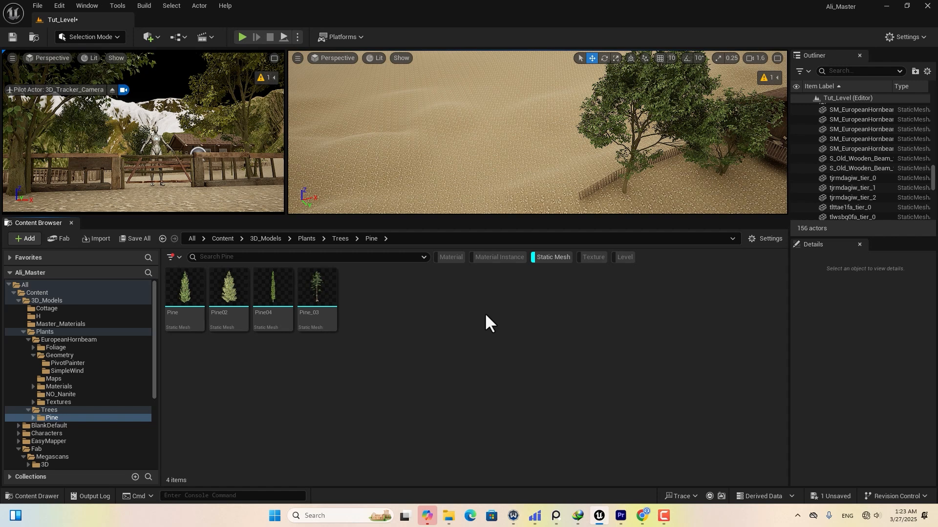
Switch to Foliage Mode and add the four pine meshes as foliage types.
{"action": "left_click", "coordinate": [93, 38]}
{"action": "left_click", "coordinate": [89, 70]}
{"action": "left_click_drag", "start_coordinate": [134, 266], "coordinate": [240, 271]}
{"action": "left_click", "coordinate": [562, 352]}
{"action": "left_click", "coordinate": [425, 355], "text": "shift"}
{"action": "left_click_drag", "start_coordinate": [438, 354], "coordinate": [111, 314]}
Inspect Pine_03's Nanite settings in its mesh editor, then close it.
{"action": "left_click", "coordinate": [563, 356]}
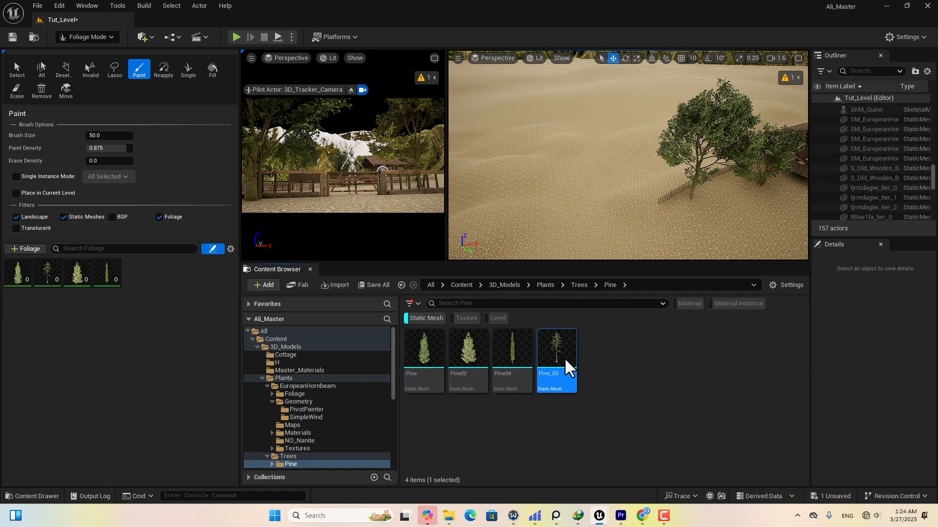
{"action": "double_click", "coordinate": [561, 362]}
{"action": "scroll", "coordinate": [596, 268], "scroll_direction": "down", "scroll_amount": 6}
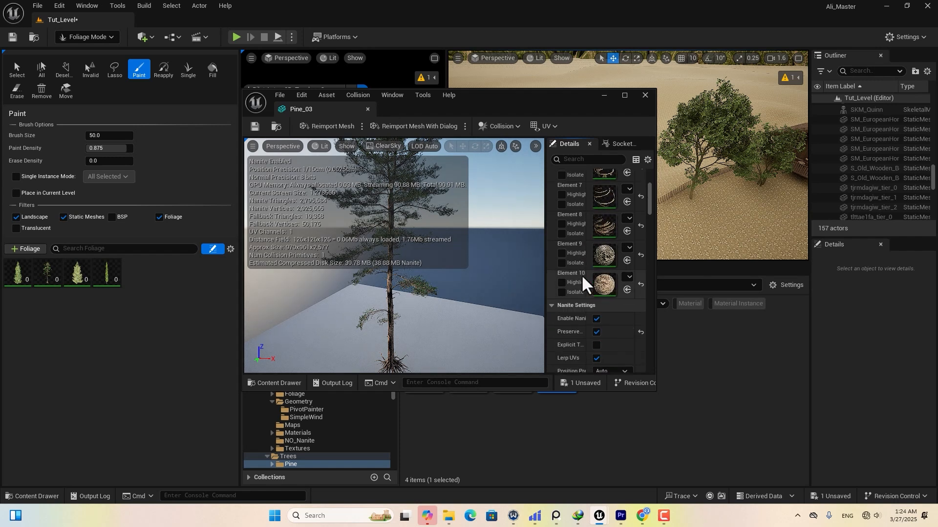
{"action": "left_click_drag", "start_coordinate": [656, 248], "coordinate": [868, 245]}
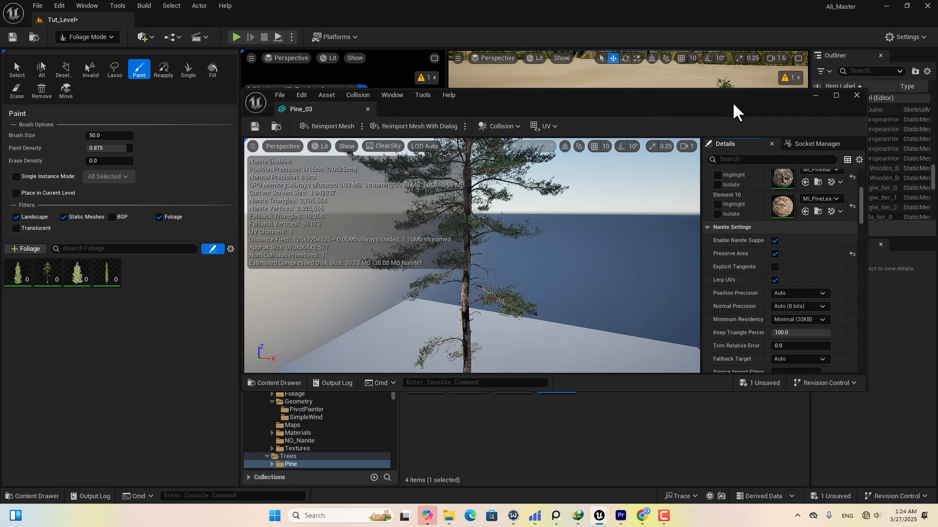
{"action": "left_click_drag", "start_coordinate": [732, 104], "coordinate": [613, 102]}
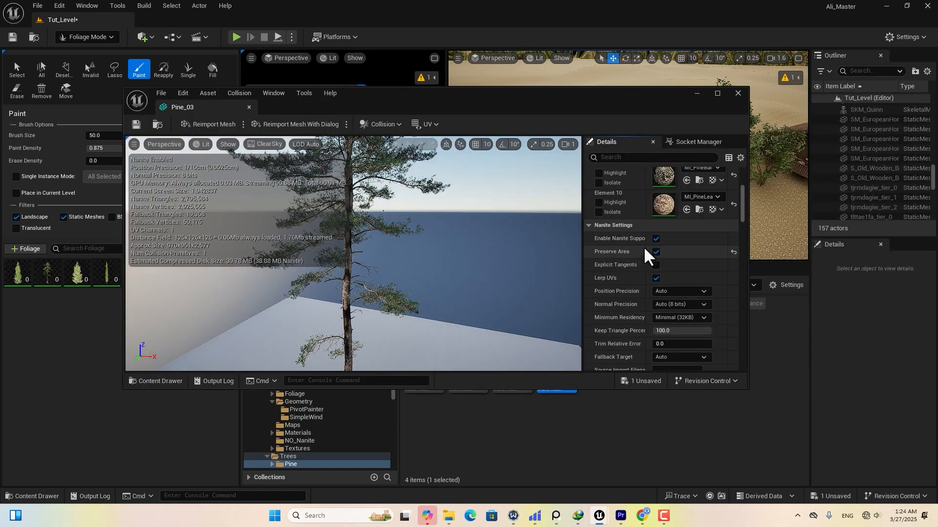
{"action": "left_click", "coordinate": [738, 93]}
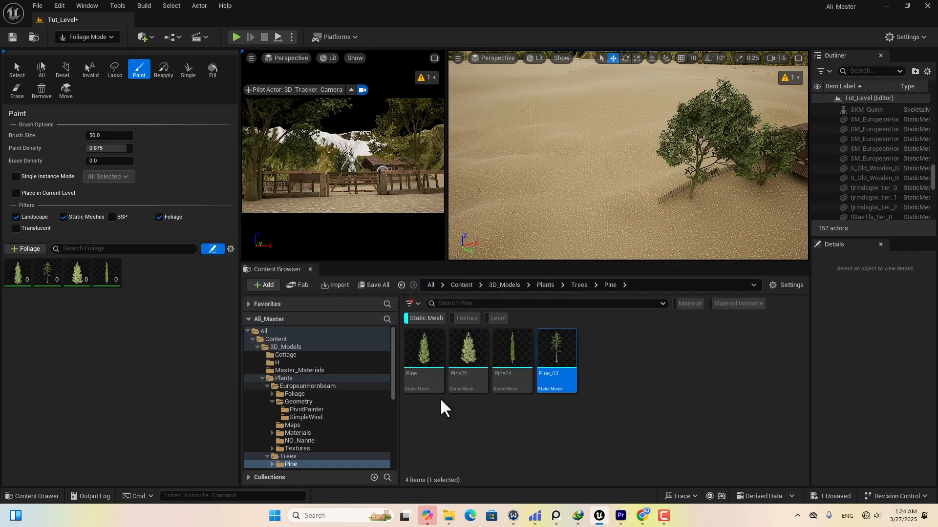
Select all four pine foliage types, test-paint and undo, then exclude Static Meshes from placement.
{"action": "left_click", "coordinate": [107, 273]}
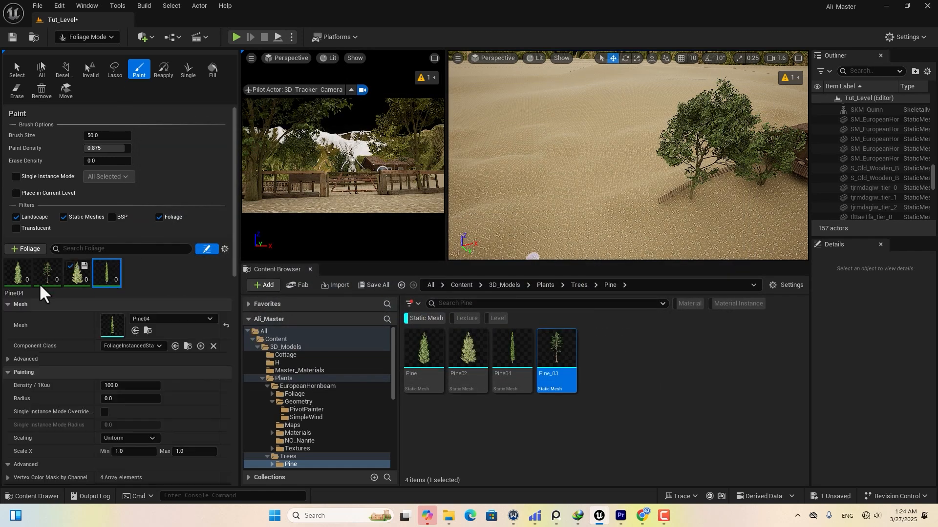
{"action": "left_click", "coordinate": [13, 283], "text": "shift"}
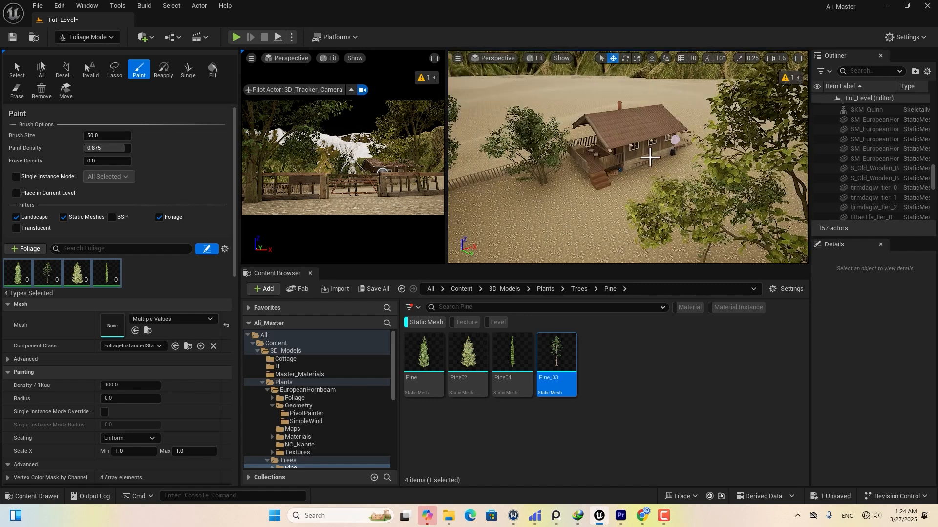
{"action": "middle_click_drag", "start_coordinate": [637, 134], "coordinate": [655, 109]}
{"action": "left_click_drag", "start_coordinate": [655, 109], "coordinate": [691, 118]}
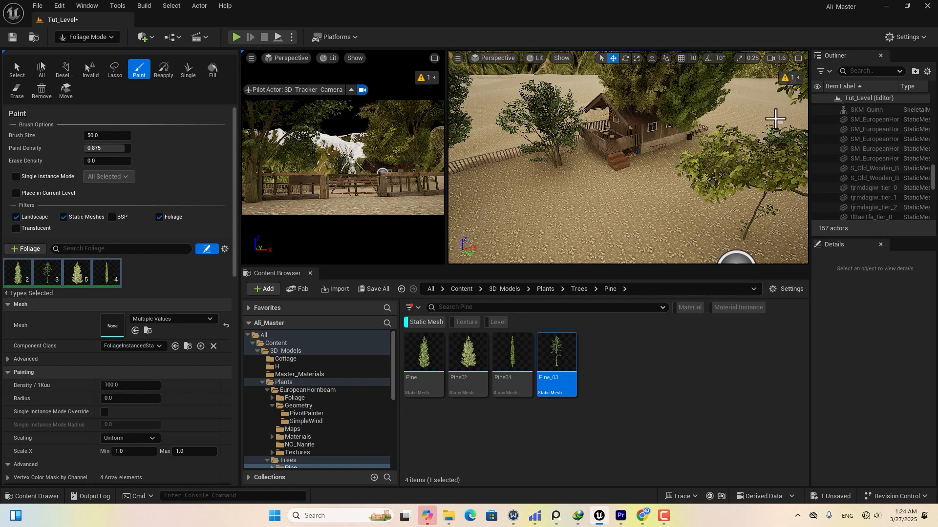
{"action": "key", "text": "ctrl+z"}
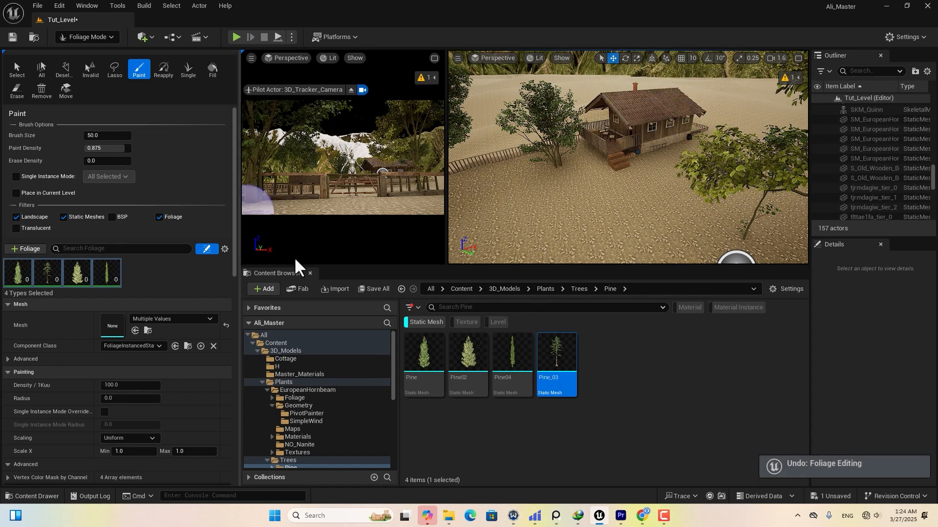
{"action": "left_click", "coordinate": [63, 217]}
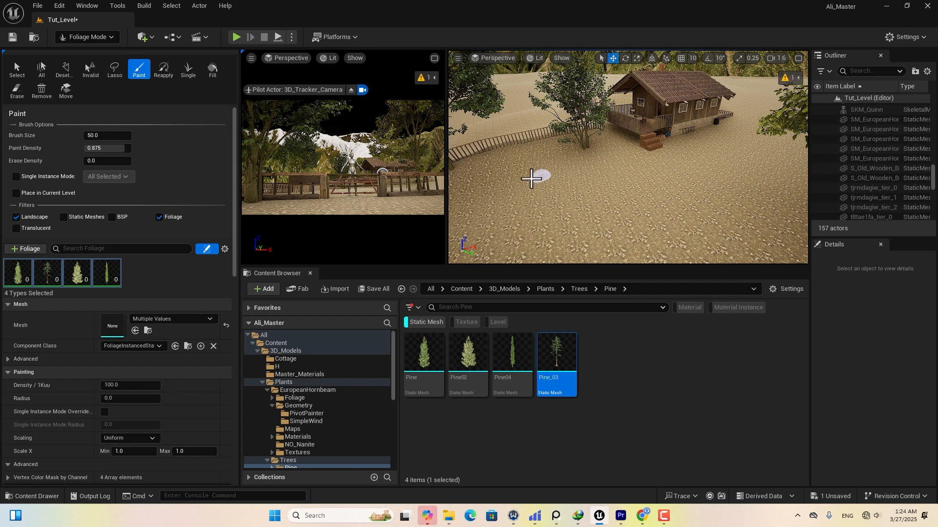
Keep density at 20, set the brush radius to 500, and adjust the minimum X scale.
{"action": "right_click_drag", "start_coordinate": [600, 179], "coordinate": [589, 181]}
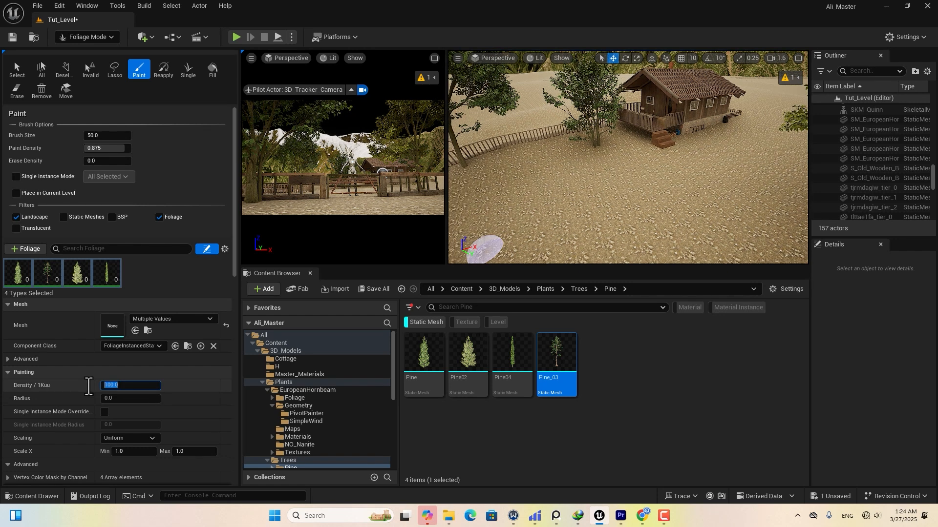
{"action": "left_click", "coordinate": [109, 399]}
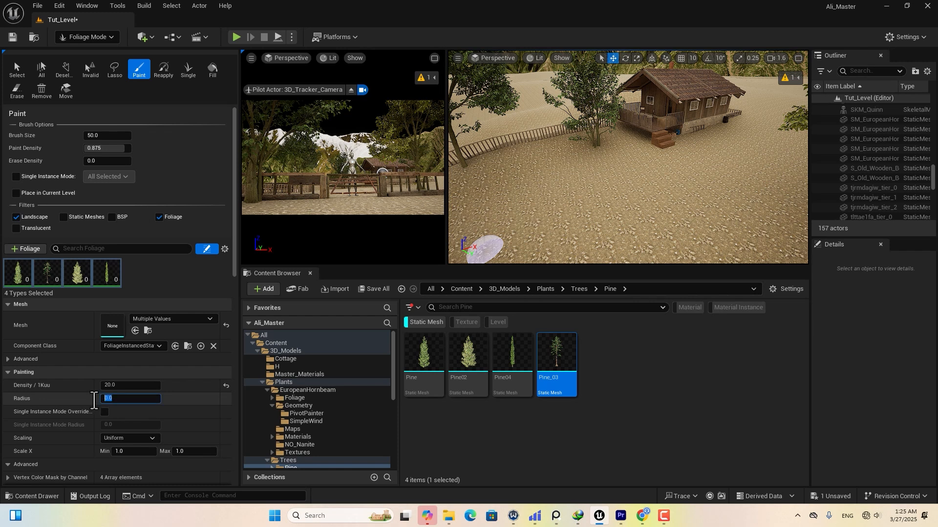
{"action": "key", "text": "Return"}
{"action": "scroll", "coordinate": [86, 440], "scroll_direction": "down", "scroll_amount": 3}
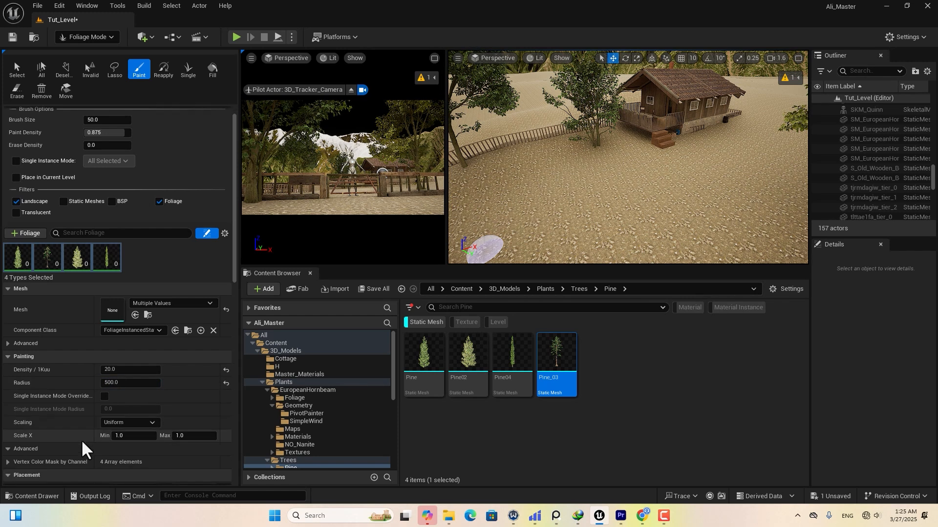
{"action": "left_click", "coordinate": [124, 389]}
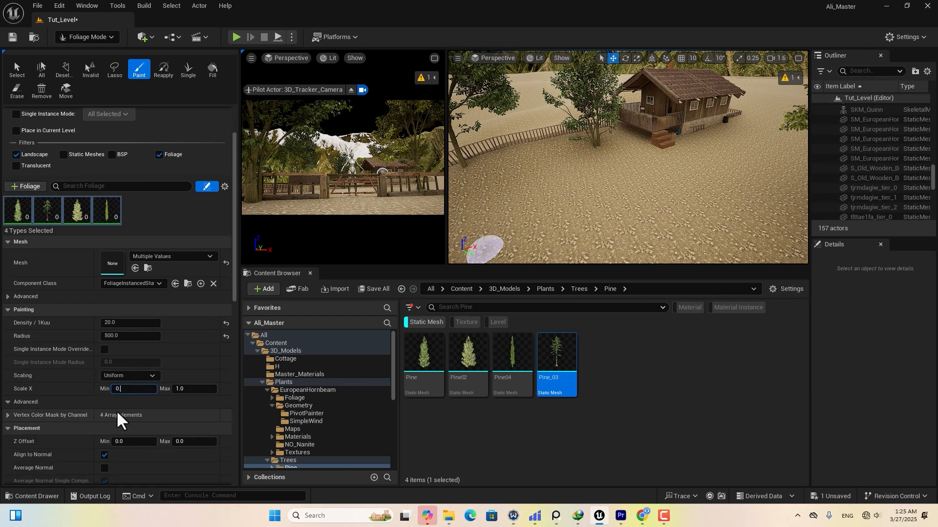
{"action": "key", "text": "Return"}
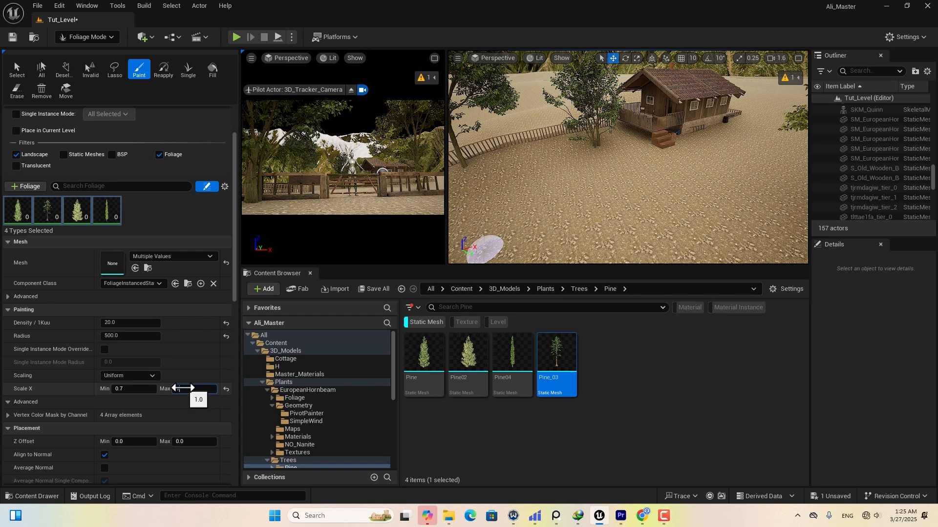
{"action": "scroll", "coordinate": [98, 398], "scroll_direction": "down", "scroll_amount": 2}
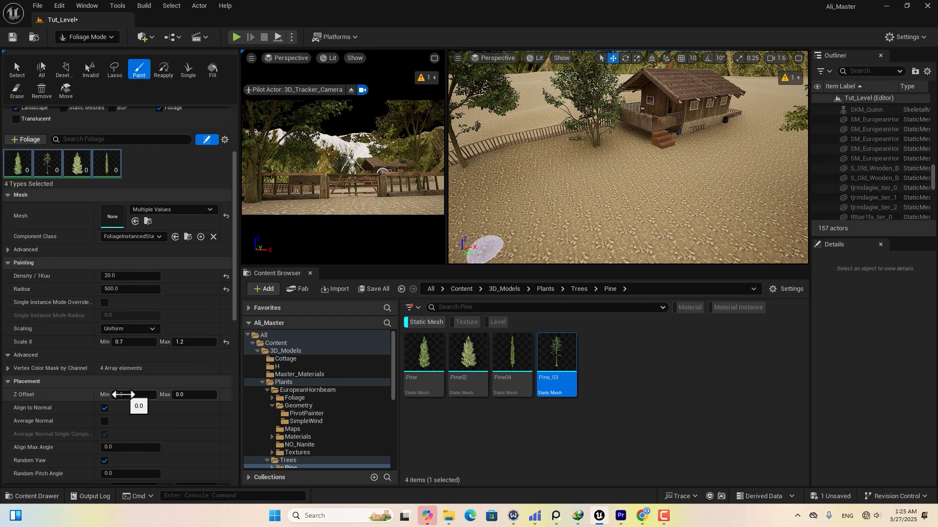
Sink pines with Z Offset about −4.5, disable Align to Normal, and set X scale 0.6–0.9.
{"action": "left_click_drag", "start_coordinate": [133, 394], "coordinate": [87, 388]}
{"action": "scroll", "coordinate": [56, 397], "scroll_direction": "down", "scroll_amount": 6}
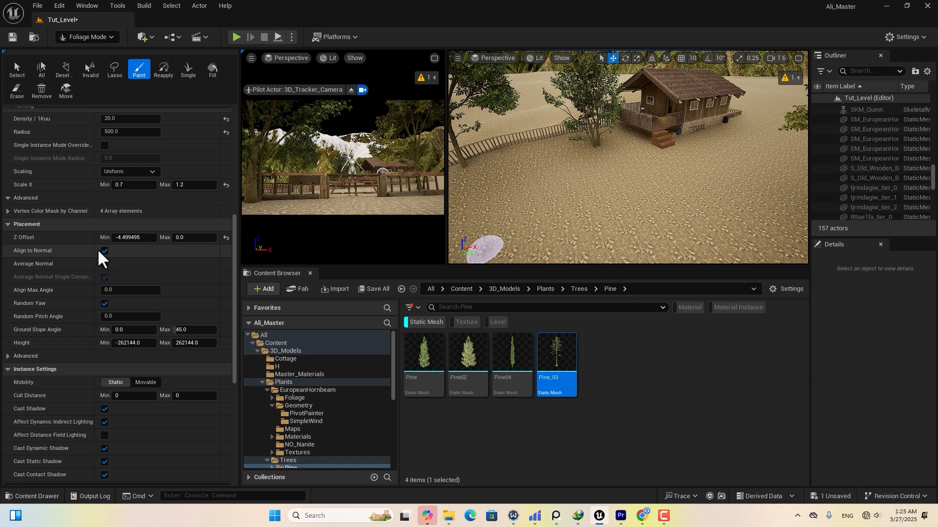
{"action": "left_click", "coordinate": [104, 252]}
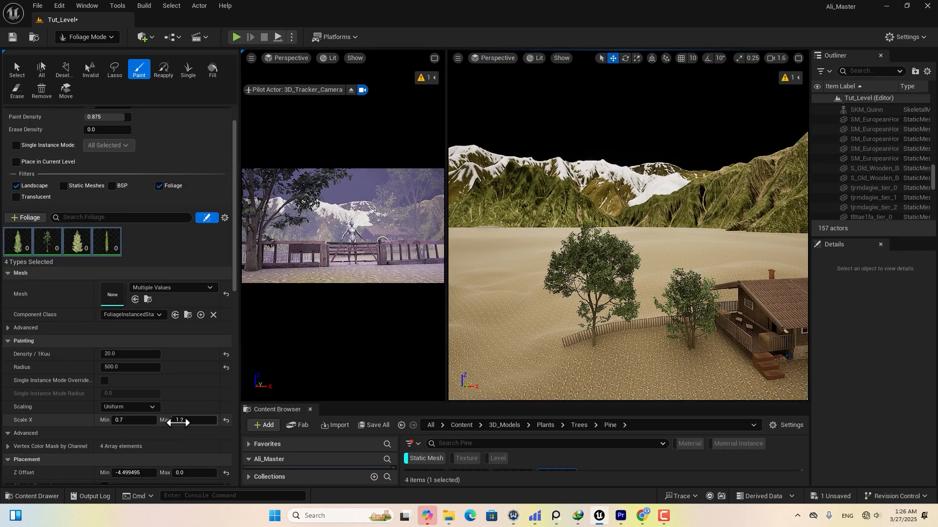
{"action": "left_click", "coordinate": [181, 421]}
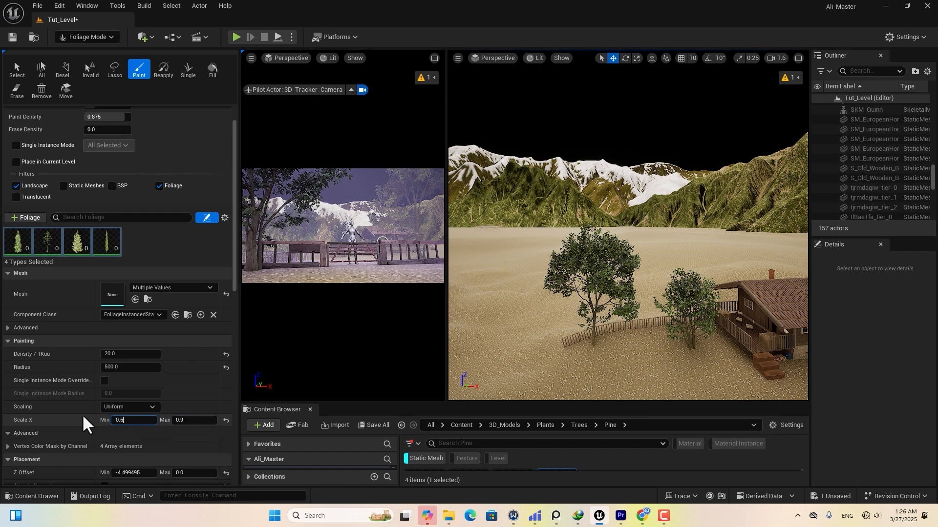
{"action": "key", "text": "Return"}
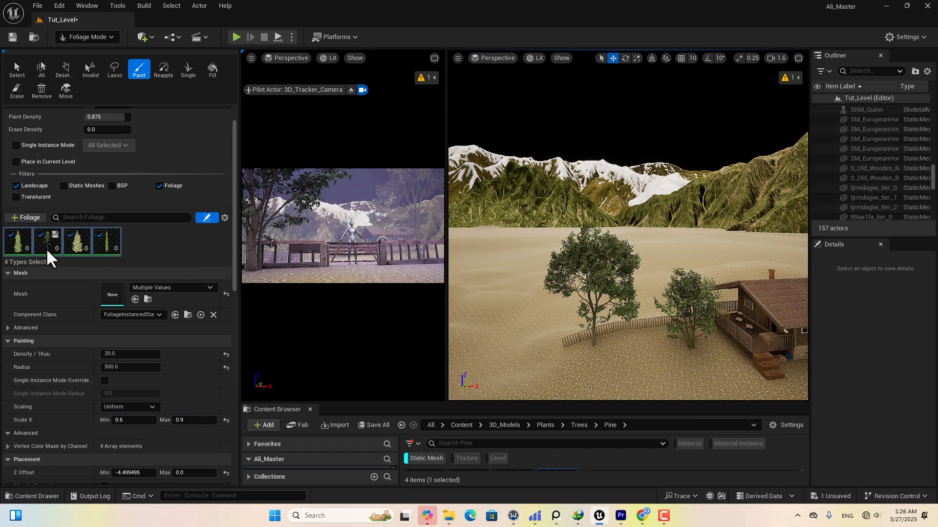
{"action": "left_click", "coordinate": [100, 247]}
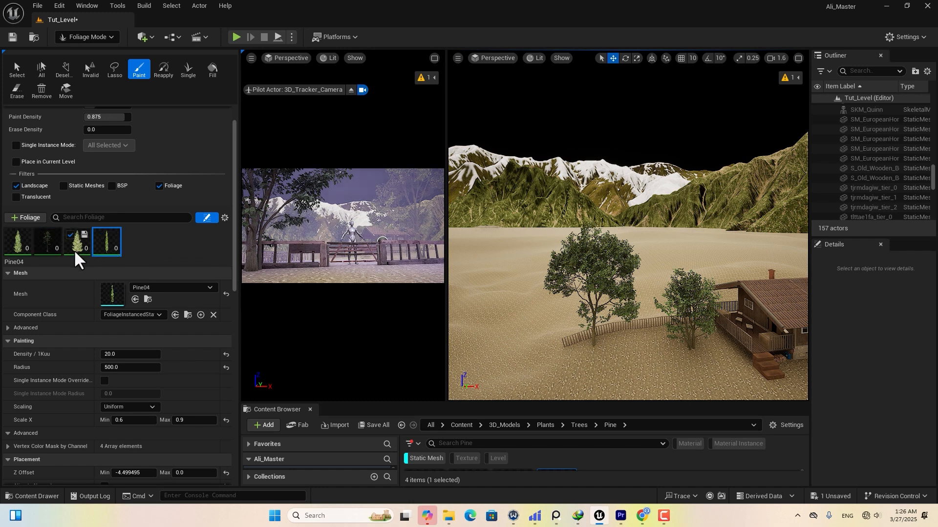
Paint patches of pine trees across the flat ground on both sides of the house.
{"action": "mouse_move", "coordinate": [674, 266]}
{"action": "left_mouse_down"}
{"action": "mouse_move", "coordinate": [681, 256]}
{"action": "mouse_move", "coordinate": [489, 274]}
{"action": "mouse_move", "coordinate": [572, 282]}
{"action": "left_mouse_up"}
{"action": "right_click_drag", "start_coordinate": [632, 304], "coordinate": [591, 304]}
{"action": "mouse_move", "coordinate": [574, 289]}
{"action": "left_mouse_down"}
{"action": "mouse_move", "coordinate": [417, 268]}
{"action": "mouse_move", "coordinate": [611, 272]}
{"action": "left_mouse_up"}
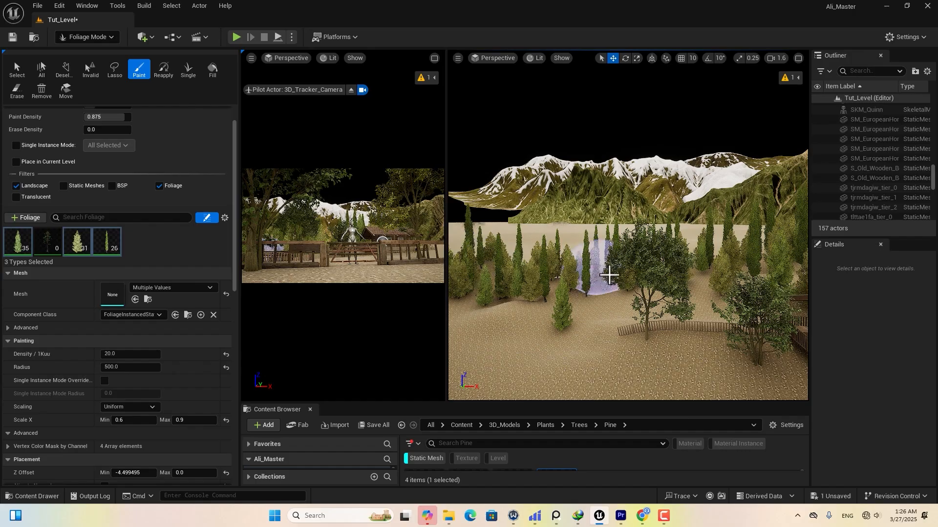
{"action": "right_click_drag", "start_coordinate": [611, 272], "coordinate": [745, 266]}
{"action": "left_click_drag", "start_coordinate": [745, 266], "coordinate": [762, 293]}
{"action": "mouse_move", "coordinate": [762, 293]}
{"action": "right_mouse_down"}
{"action": "mouse_move", "coordinate": [777, 293]}
{"action": "mouse_move", "coordinate": [611, 290]}
{"action": "right_mouse_up"}
{"action": "mouse_move", "coordinate": [610, 281]}
{"action": "left_mouse_down"}
{"action": "mouse_move", "coordinate": [316, 295]}
{"action": "mouse_move", "coordinate": [518, 283]}
{"action": "left_mouse_up"}
{"action": "right_click_drag", "start_coordinate": [517, 283], "coordinate": [684, 274]}
{"action": "left_click_drag", "start_coordinate": [683, 271], "coordinate": [800, 261]}
{"action": "right_click_drag", "start_coordinate": [800, 261], "coordinate": [610, 259]}
Brush a wide band of pines over the remaining ground and maximize the viewport.
{"action": "mouse_move", "coordinate": [611, 259]}
{"action": "left_mouse_down"}
{"action": "mouse_move", "coordinate": [452, 240]}
{"action": "mouse_move", "coordinate": [781, 161]}
{"action": "left_mouse_up"}
{"action": "right_click_drag", "start_coordinate": [781, 161], "coordinate": [879, 167]}
{"action": "right_click_drag", "start_coordinate": [653, 168], "coordinate": [576, 176]}
{"action": "right_click_drag", "start_coordinate": [761, 210], "coordinate": [762, 259]}
{"action": "mouse_move", "coordinate": [776, 312]}
{"action": "left_mouse_down"}
{"action": "mouse_move", "coordinate": [695, 203]}
{"action": "mouse_move", "coordinate": [591, 196]}
{"action": "left_mouse_up"}
{"action": "right_click_drag", "start_coordinate": [590, 195], "coordinate": [489, 195]}
{"action": "left_click_drag", "start_coordinate": [590, 189], "coordinate": [778, 217]}
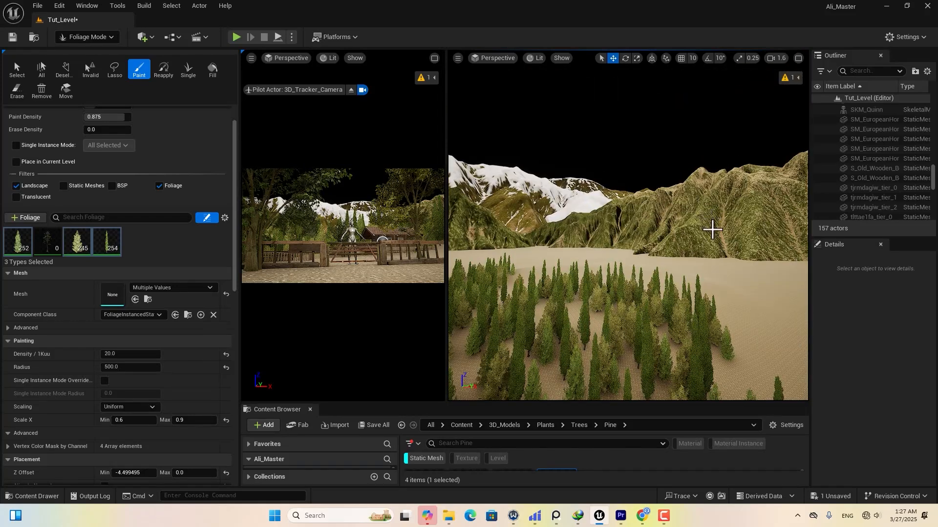
{"action": "scroll", "coordinate": [723, 236], "scroll_direction": "up", "scroll_amount": 4}
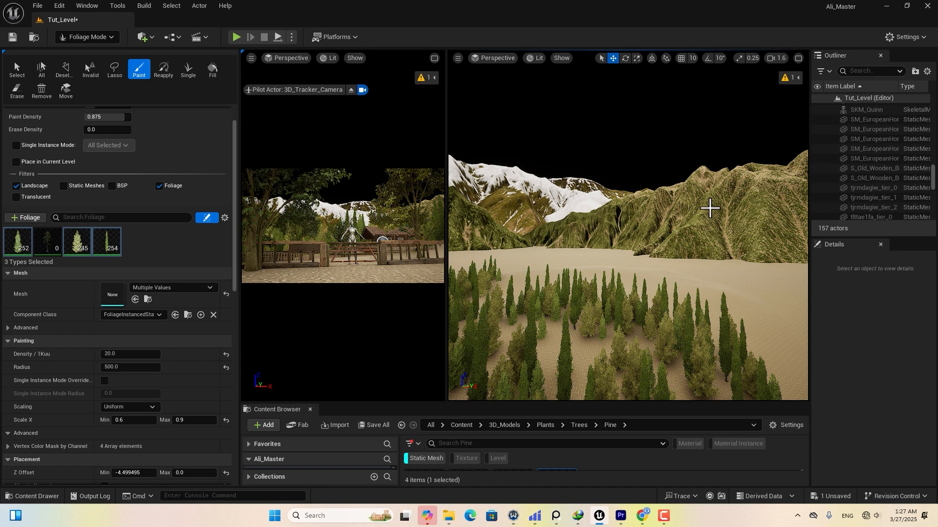
{"action": "scroll", "coordinate": [722, 98], "scroll_direction": "down", "scroll_amount": 2}
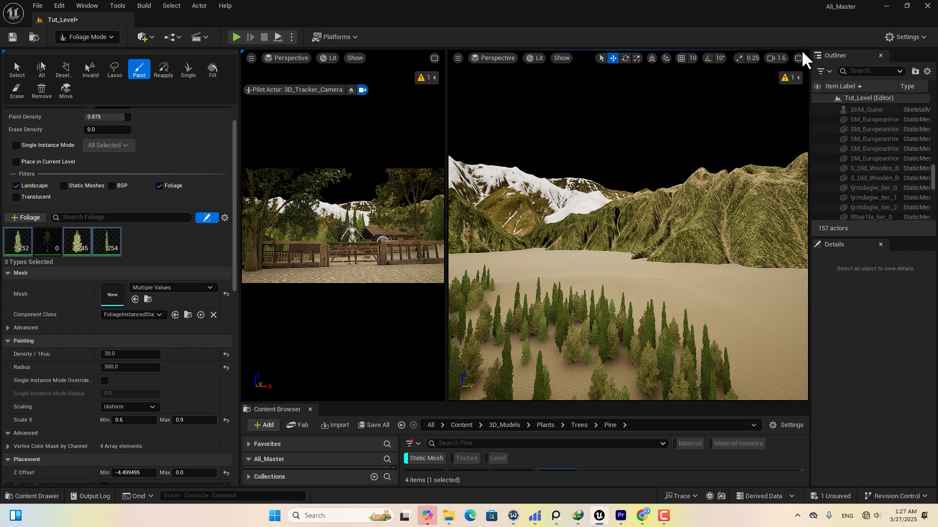
{"action": "left_click", "coordinate": [798, 58]}
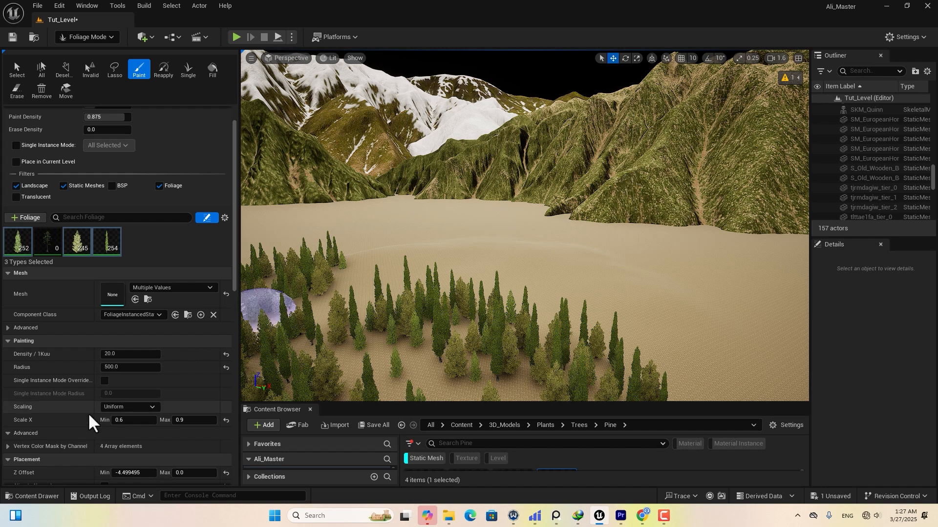
{"action": "scroll", "coordinate": [66, 420], "scroll_direction": "down", "scroll_amount": 10}
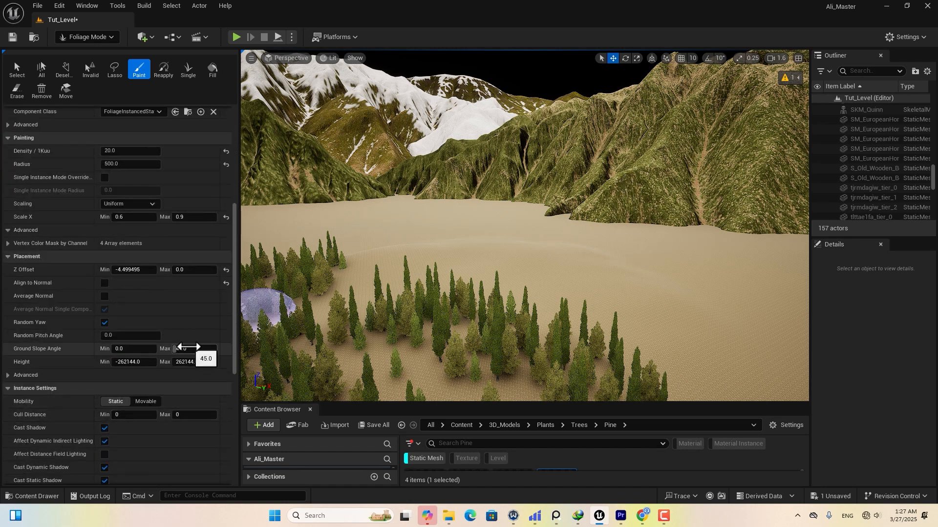
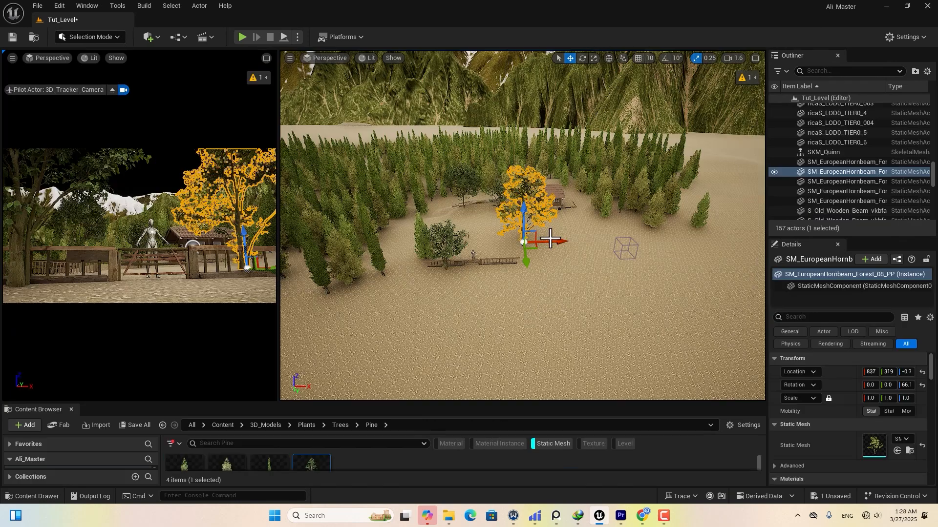
Nudge the hornbeam tree sideways and switch to Foliage mode.
{"action": "mouse_move", "coordinate": [549, 240]}
{"action": "left_mouse_down"}
{"action": "mouse_move", "coordinate": [571, 239]}
{"action": "mouse_move", "coordinate": [561, 236]}
{"action": "left_mouse_up"}
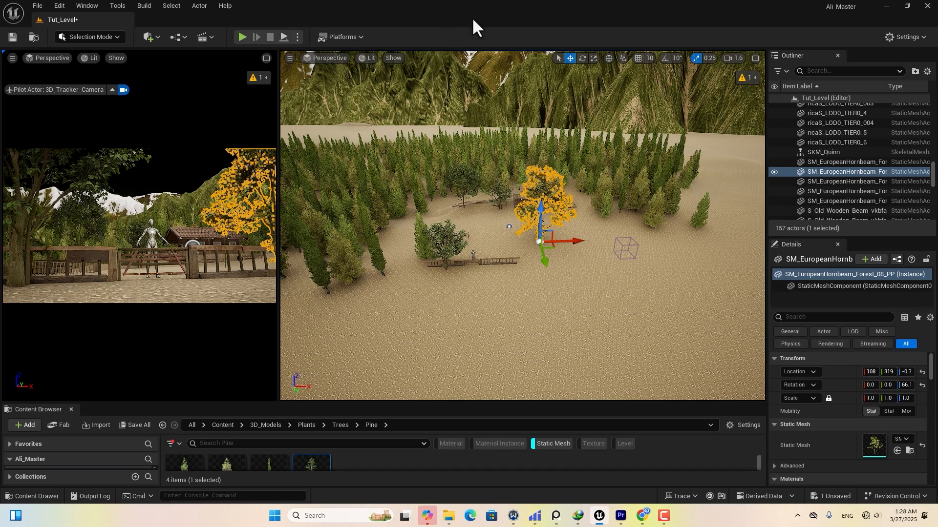
{"action": "left_click", "coordinate": [97, 37]}
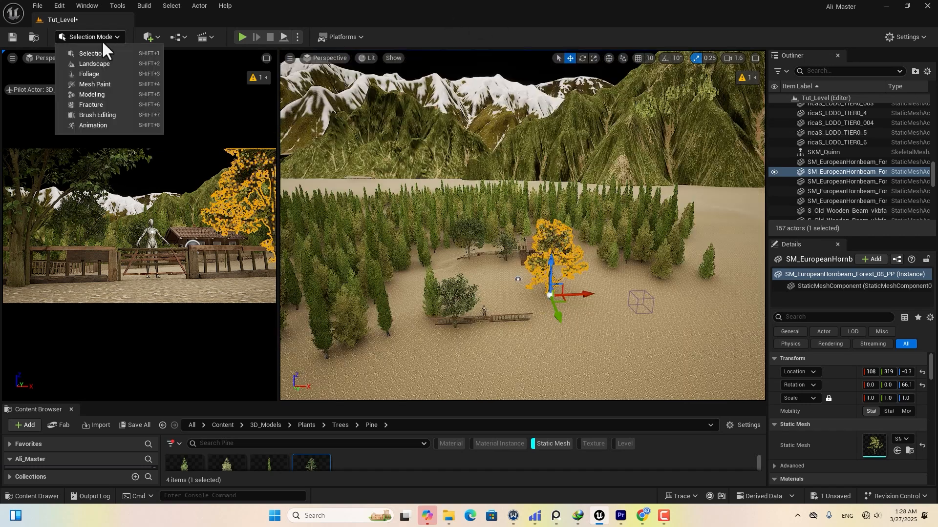
{"action": "left_click", "coordinate": [92, 74]}
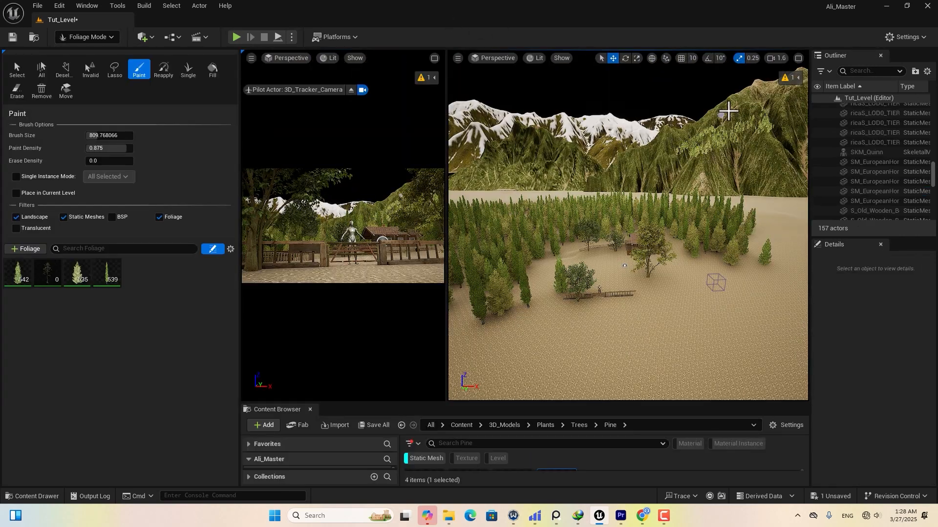
Paint pines up the mountain slope, then return to Selection mode.
{"action": "left_click_drag", "start_coordinate": [729, 111], "coordinate": [655, 156]}
{"action": "mouse_move", "coordinate": [676, 187]}
{"action": "left_mouse_down"}
{"action": "mouse_move", "coordinate": [731, 166]}
{"action": "mouse_move", "coordinate": [616, 179]}
{"action": "left_mouse_up"}
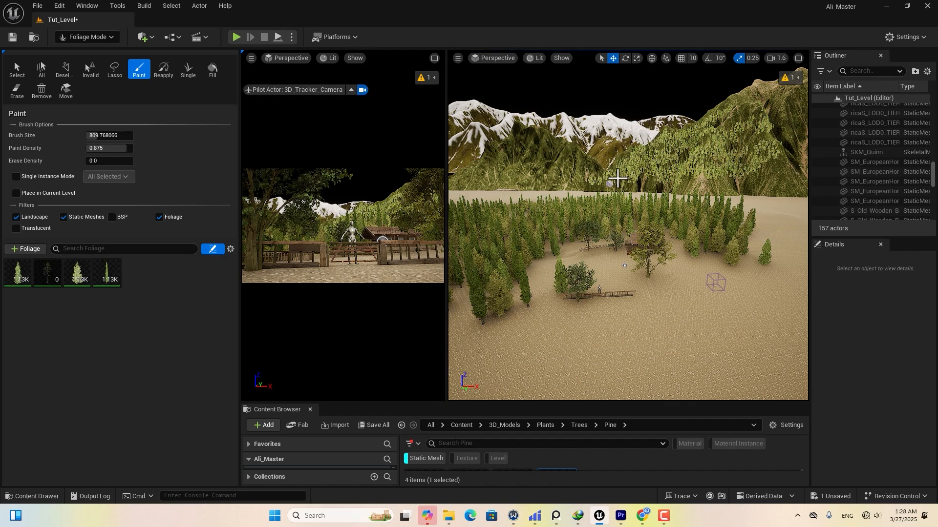
{"action": "left_click_drag", "start_coordinate": [553, 142], "coordinate": [547, 134]}
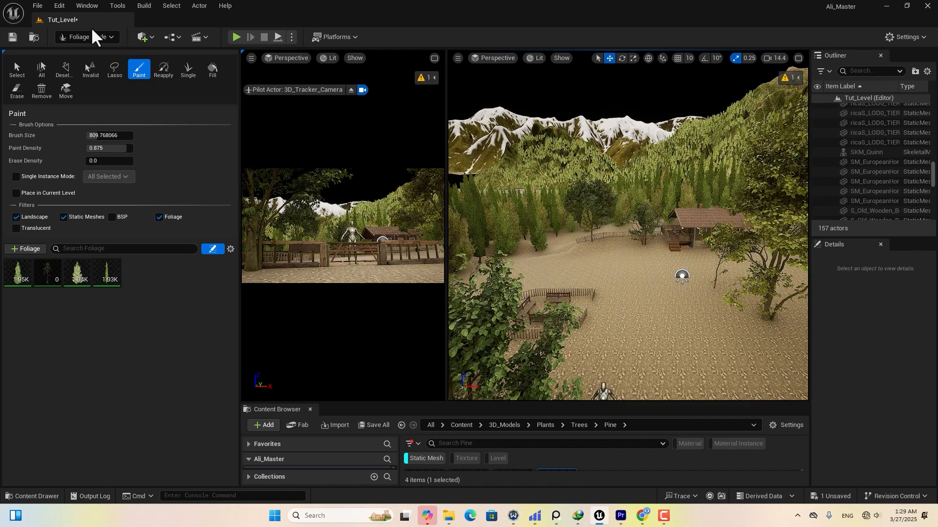
{"action": "left_click", "coordinate": [92, 37]}
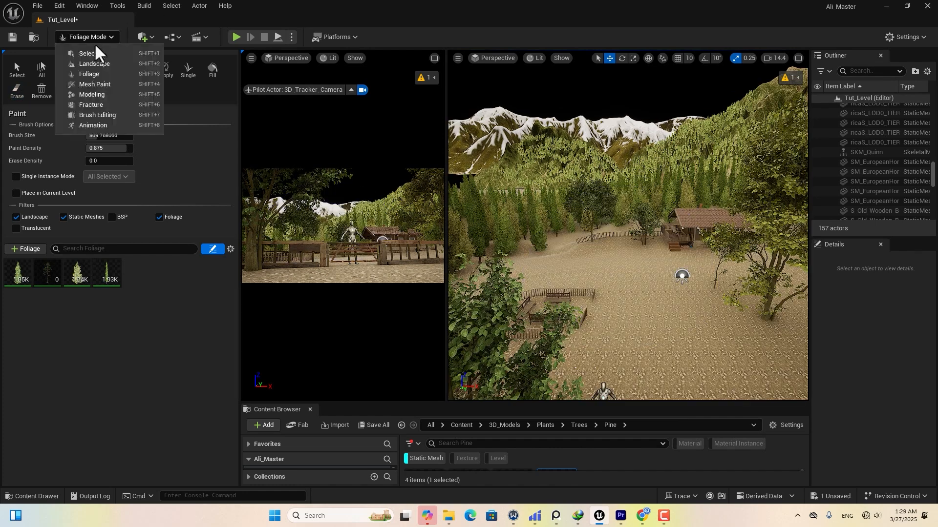
{"action": "left_click", "coordinate": [96, 52]}
Tilt the background mountain, then lower and reposition it with the move gizmo.
{"action": "left_click", "coordinate": [523, 100]}
{"action": "key", "text": "e"}
{"action": "left_click_drag", "start_coordinate": [525, 153], "coordinate": [517, 161]}
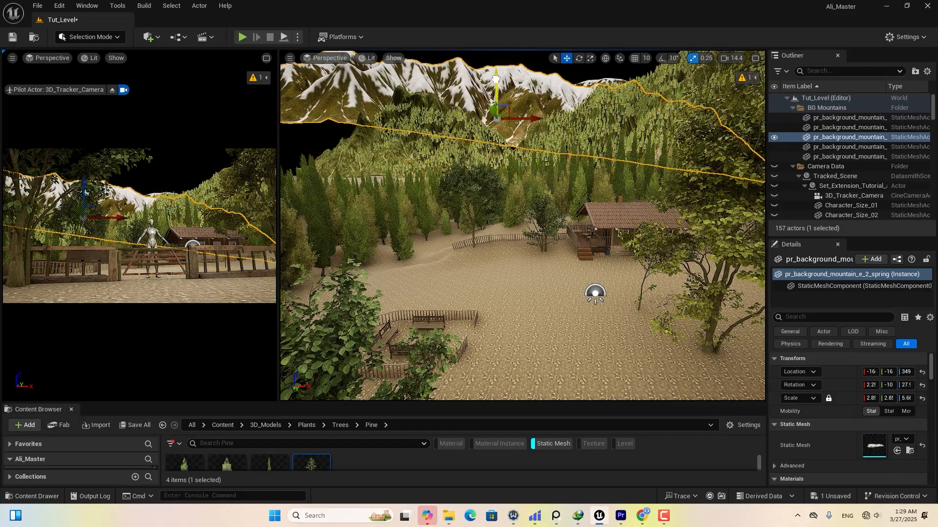
{"action": "left_click_drag", "start_coordinate": [526, 108], "coordinate": [546, 126]}
{"action": "key", "text": "w"}
{"action": "left_click_drag", "start_coordinate": [496, 90], "coordinate": [496, 118]}
{"action": "mouse_move", "coordinate": [524, 146]}
{"action": "left_mouse_down"}
{"action": "mouse_move", "coordinate": [581, 148]}
{"action": "mouse_move", "coordinate": [567, 148]}
{"action": "left_mouse_up"}
{"action": "scroll", "coordinate": [542, 126], "scroll_direction": "up", "scroll_amount": 3}
{"action": "left_click_drag", "start_coordinate": [543, 107], "coordinate": [544, 96]}
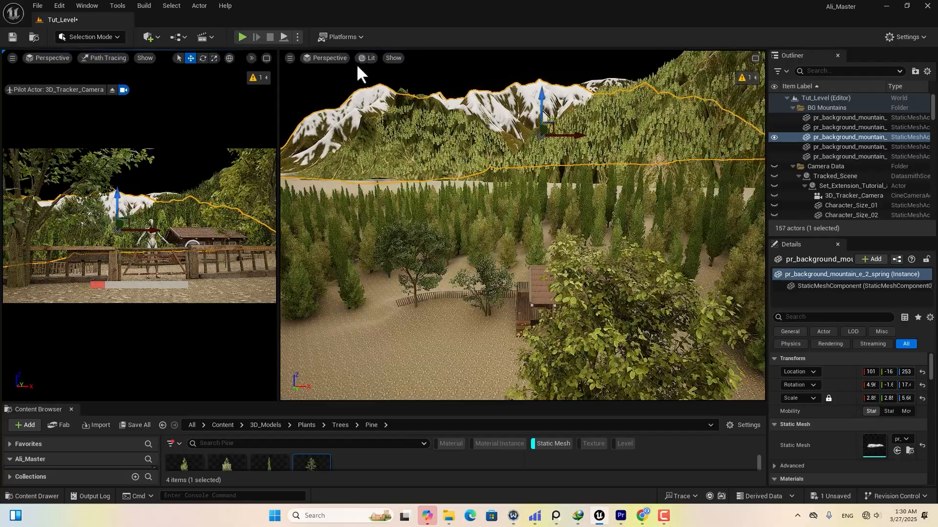
Render the right viewport in Path Tracing and maximize the camera viewport.
{"action": "left_click", "coordinate": [366, 58]}
{"action": "left_click", "coordinate": [413, 202]}
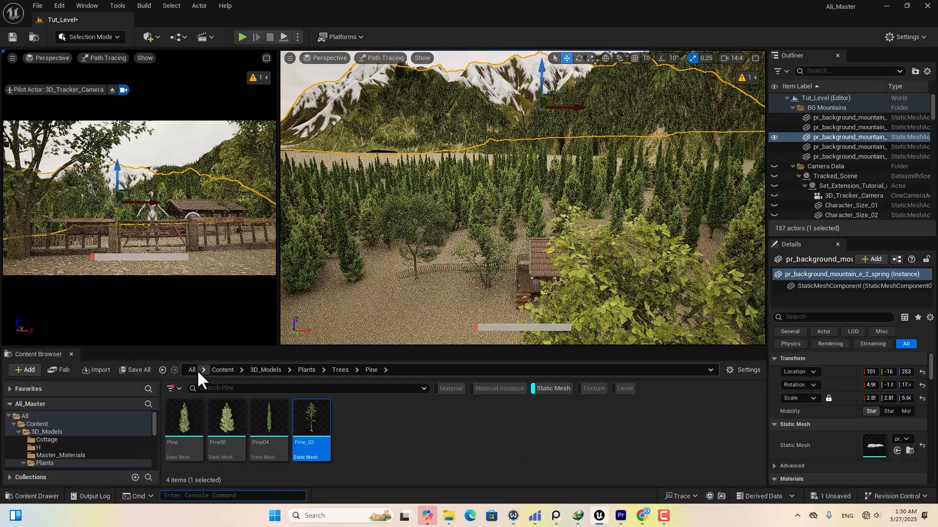
{"action": "mouse_move", "coordinate": [640, 221]}
{"action": "right_mouse_down"}
{"action": "mouse_move", "coordinate": [678, 239]}
{"action": "mouse_move", "coordinate": [678, 249]}
{"action": "mouse_move", "coordinate": [677, 234]}
{"action": "right_mouse_up"}
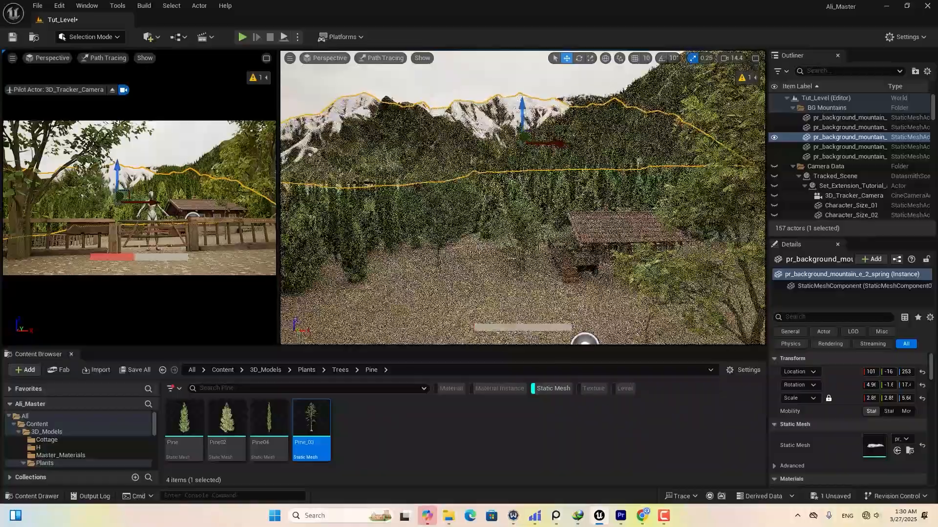
{"action": "left_click_drag", "start_coordinate": [279, 185], "coordinate": [624, 173]}
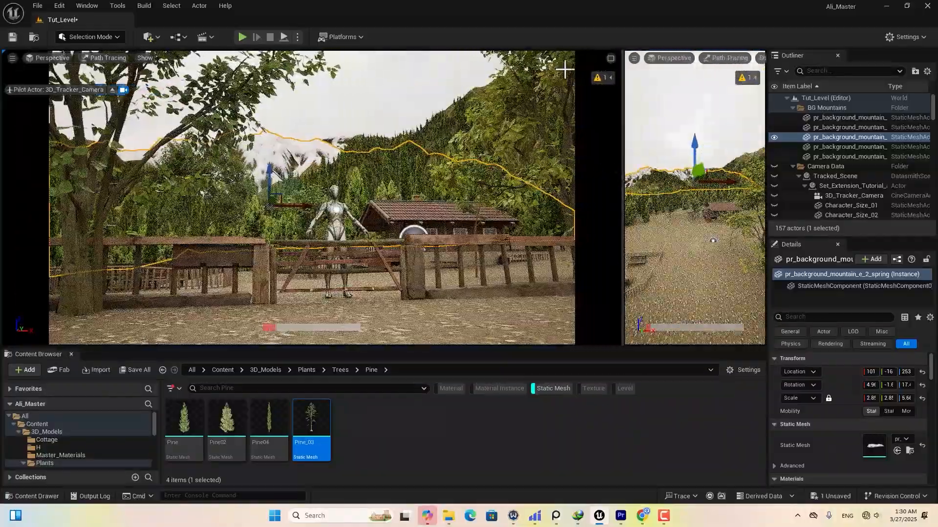
{"action": "left_click", "coordinate": [611, 58]}
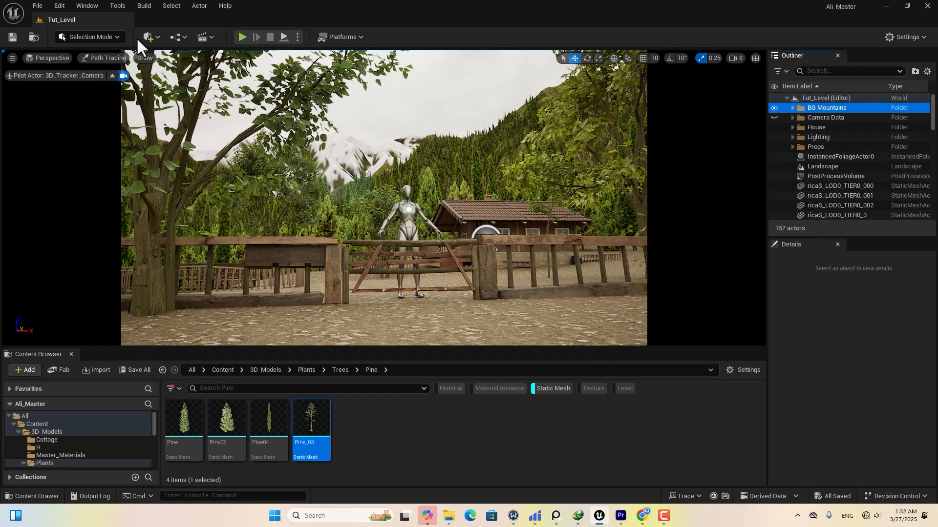
Add an Exponential Height Fog with Volumetric Fog on and Extinction Scale 0.762245.
{"action": "left_click", "coordinate": [150, 37]}
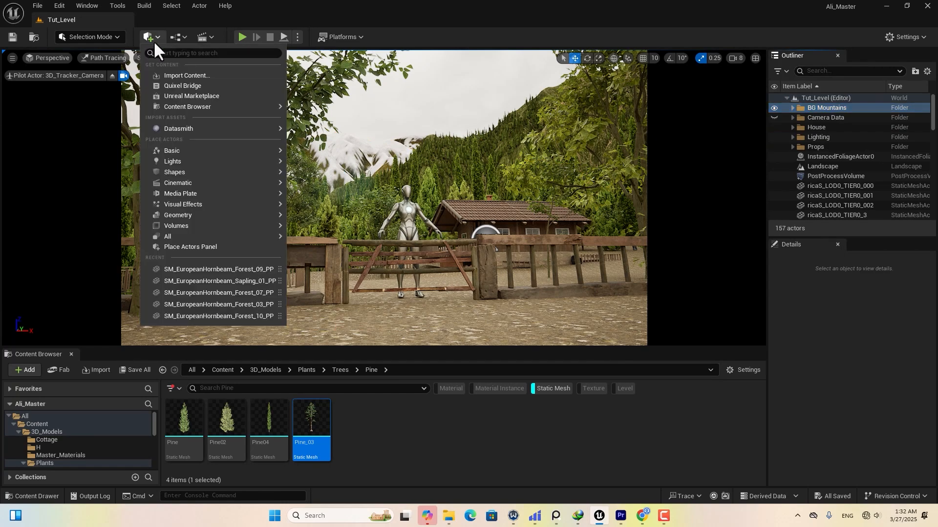
{"action": "mouse_move", "coordinate": [236, 207]}
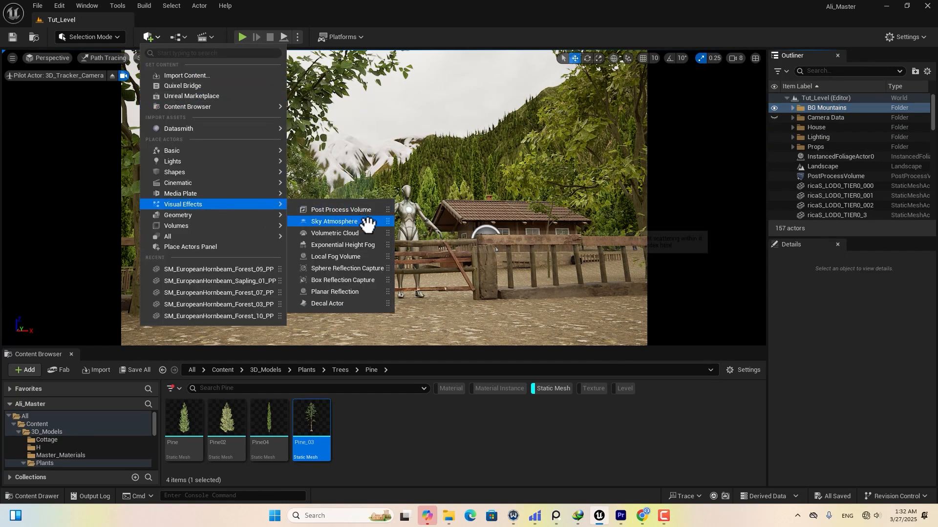
{"action": "left_click", "coordinate": [355, 245]}
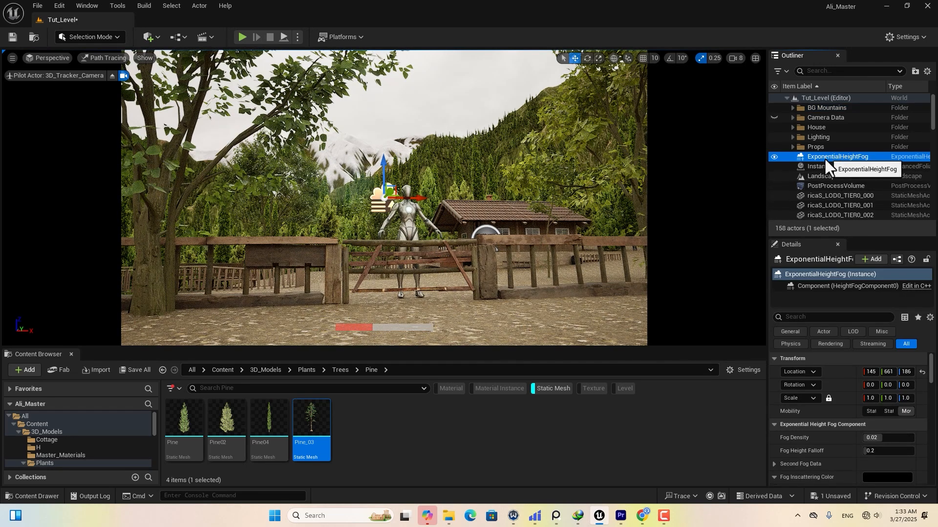
{"action": "scroll", "coordinate": [821, 415], "scroll_direction": "down", "scroll_amount": 8}
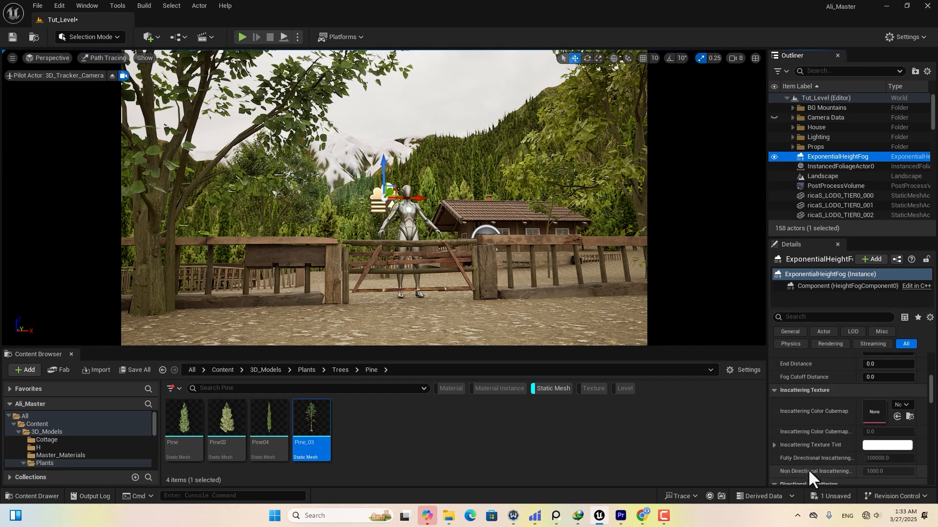
{"action": "scroll", "coordinate": [813, 447], "scroll_direction": "up", "scroll_amount": 1}
{"action": "left_click", "coordinate": [867, 410]}
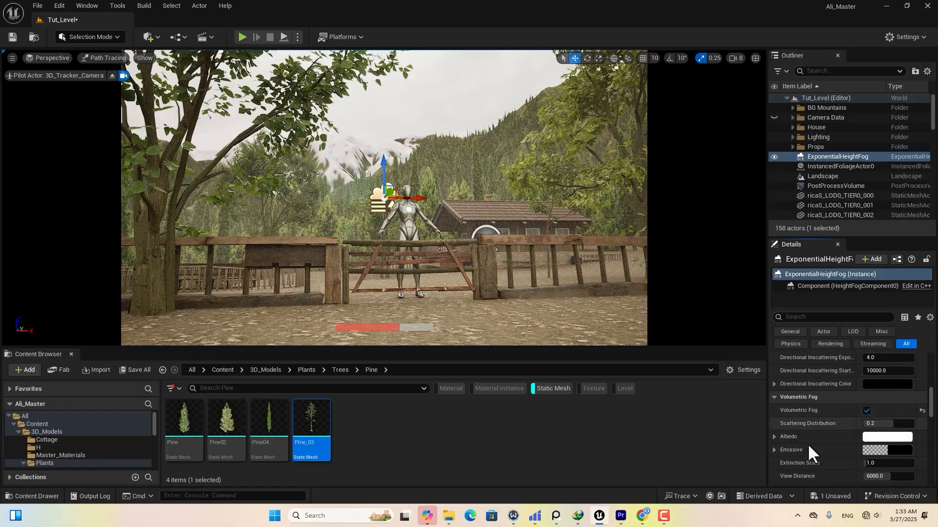
{"action": "scroll", "coordinate": [826, 459], "scroll_direction": "down", "scroll_amount": 2}
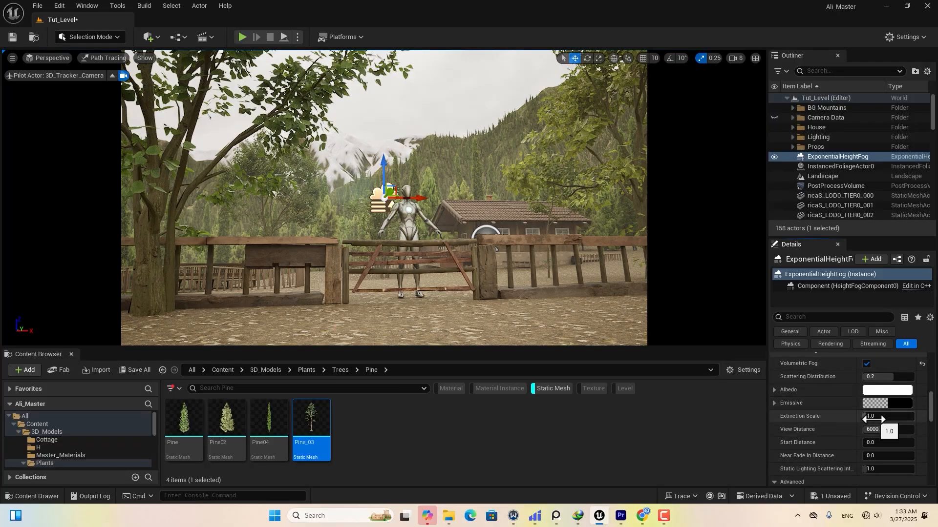
{"action": "left_click_drag", "start_coordinate": [871, 419], "coordinate": [862, 419]}
{"action": "left_click_drag", "start_coordinate": [862, 419], "coordinate": [860, 419]}
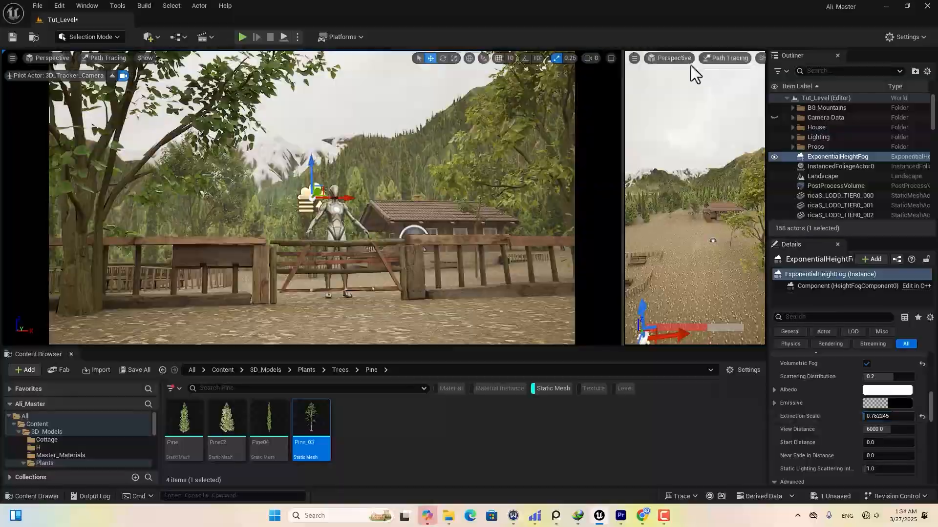
Maximize the right viewport, move toward the cottage, and switch back to Lit shading.
{"action": "left_click_drag", "start_coordinate": [621, 77], "coordinate": [318, 77]}
{"action": "left_click", "coordinate": [755, 58]}
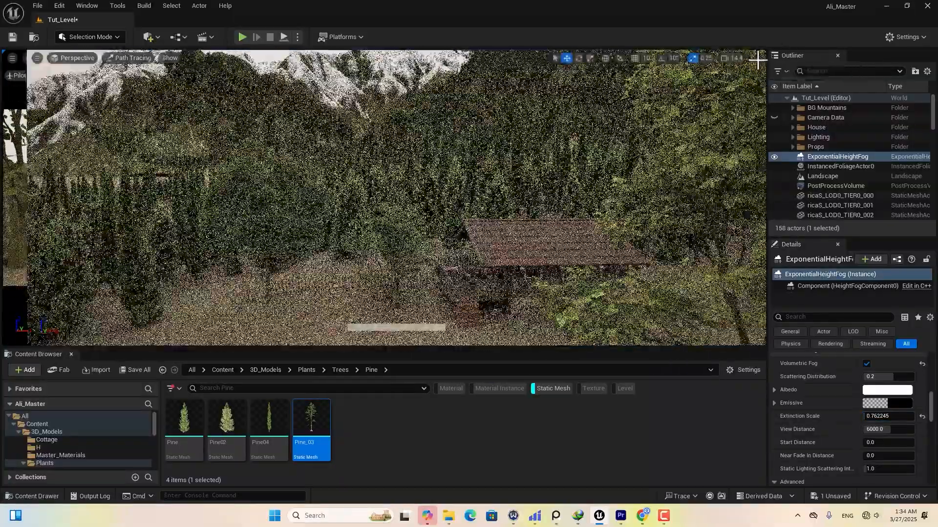
{"action": "right_click_drag", "start_coordinate": [573, 112], "coordinate": [202, 81]}
{"action": "left_click", "coordinate": [105, 57]}
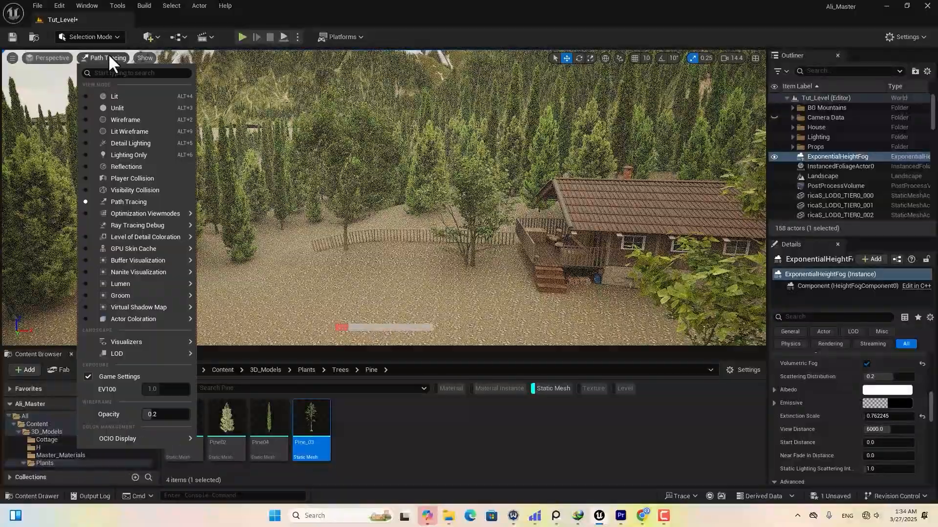
{"action": "left_click", "coordinate": [119, 96]}
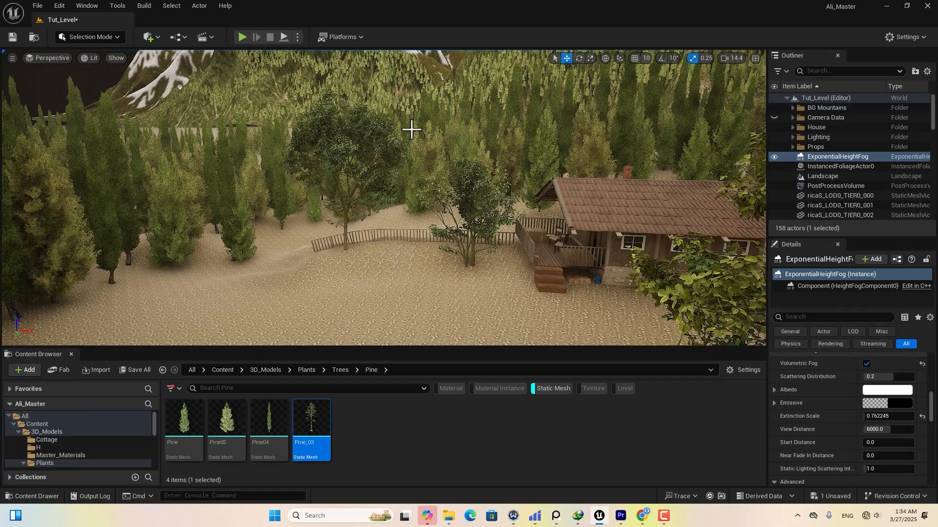
Open Fab/Megascans/Plants filtered to Static Mesh assets, then switch to Foliage mode.
{"action": "scroll", "coordinate": [414, 130], "scroll_direction": "up", "scroll_amount": 1}
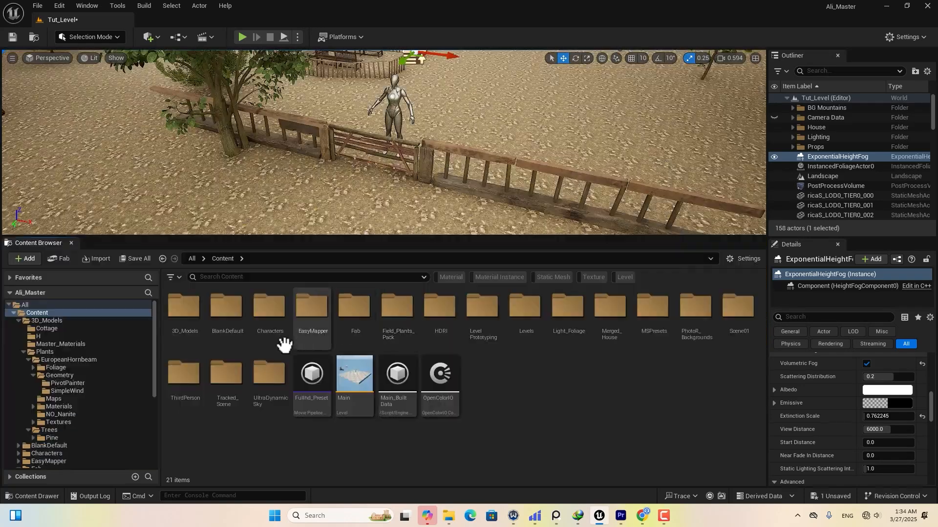
{"action": "double_click", "coordinate": [348, 312]}
{"action": "double_click", "coordinate": [185, 312]}
{"action": "left_click", "coordinate": [219, 337]}
{"action": "double_click", "coordinate": [219, 335]}
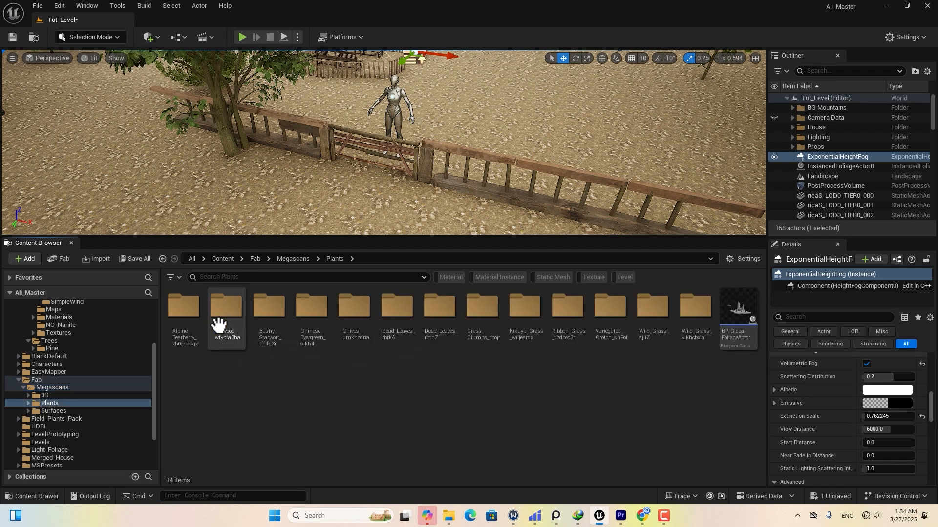
{"action": "left_click", "coordinate": [551, 277]}
{"action": "scroll", "coordinate": [666, 365], "scroll_direction": "down", "scroll_amount": 3}
{"action": "scroll", "coordinate": [688, 378], "scroll_direction": "down", "scroll_amount": 5}
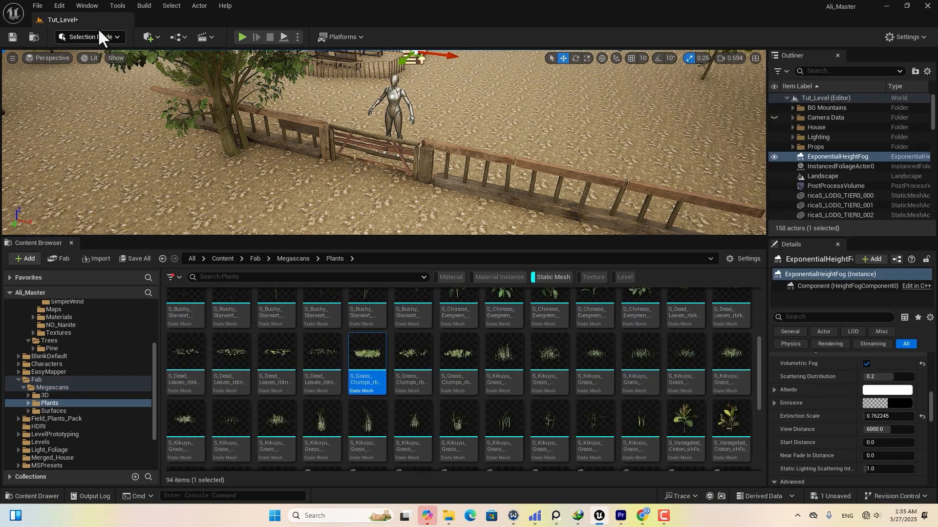
{"action": "left_click", "coordinate": [99, 37]}
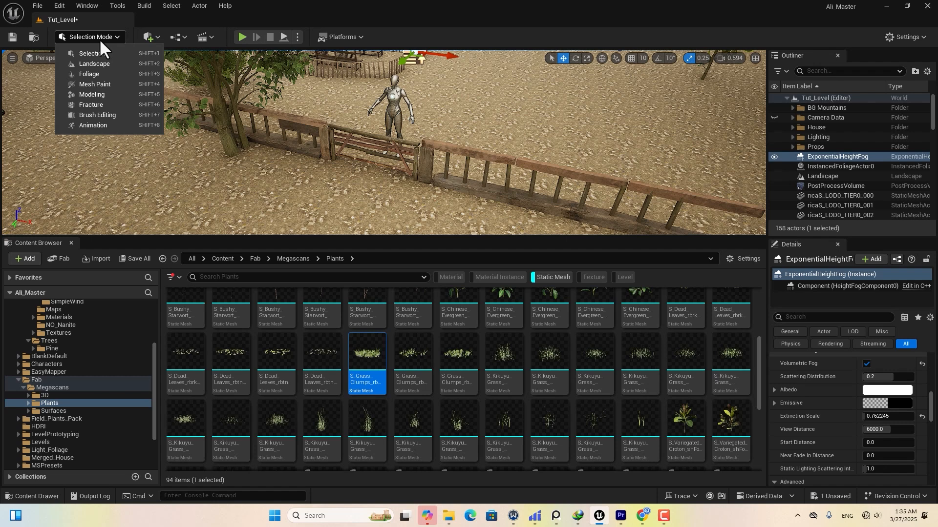
{"action": "left_click", "coordinate": [93, 76]}
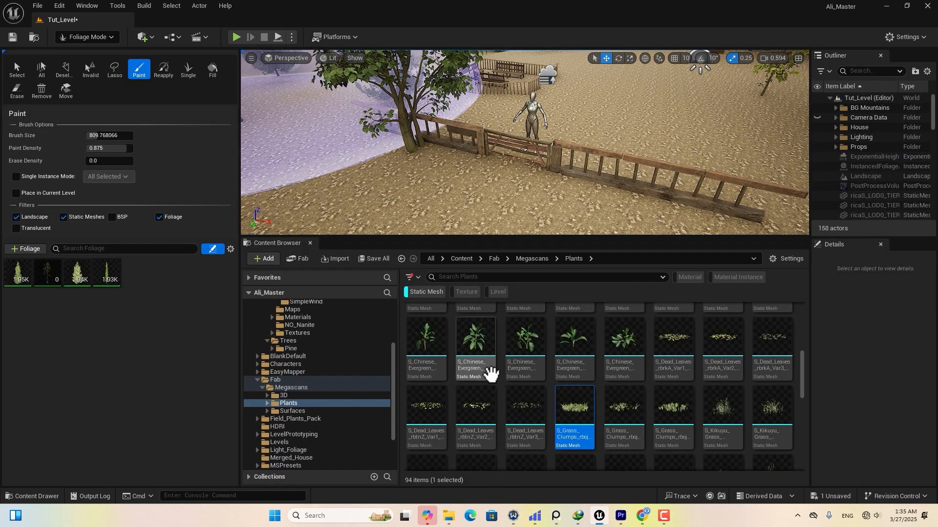
Add three S_Grass_Clumps meshes as foliage types and select all three.
{"action": "scroll", "coordinate": [551, 383], "scroll_direction": "down", "scroll_amount": 3}
{"action": "left_click", "coordinate": [616, 398], "text": "ctrl"}
{"action": "left_click", "coordinate": [666, 395], "text": "ctrl"}
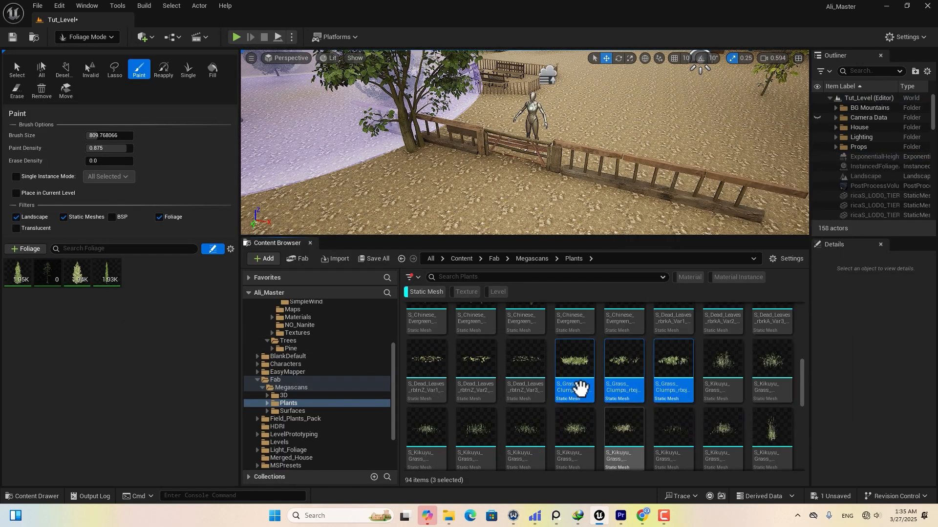
{"action": "left_click_drag", "start_coordinate": [580, 388], "coordinate": [95, 280]}
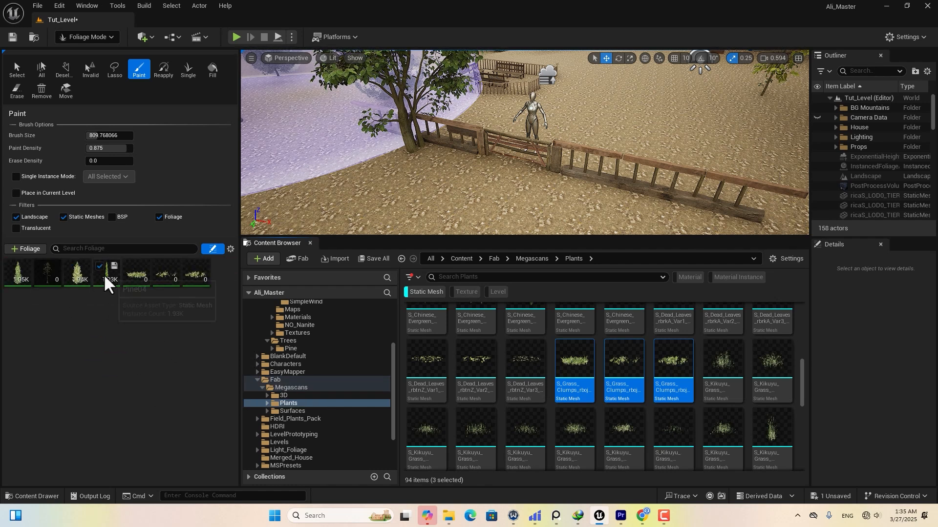
{"action": "left_click", "coordinate": [145, 280]}
{"action": "left_click", "coordinate": [192, 277], "text": "shift"}
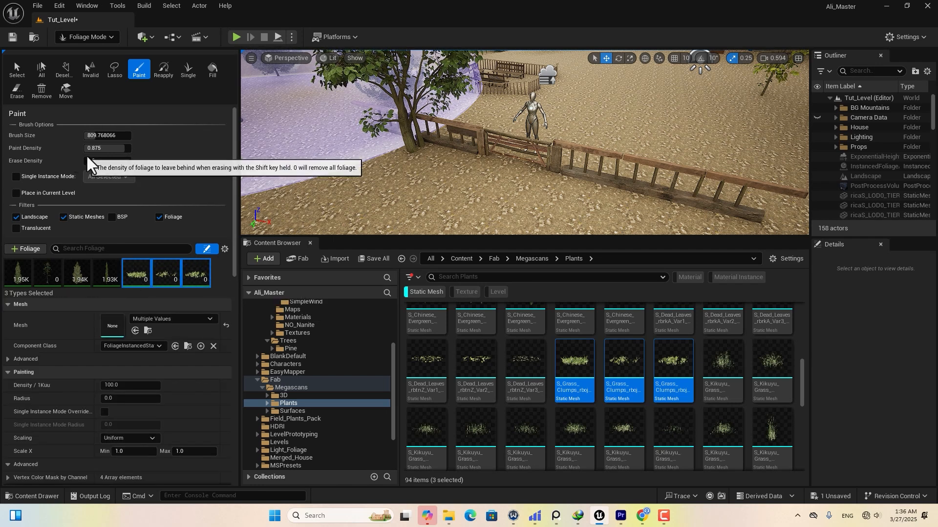
Set Paint Density 0.899, leave the Static Meshes filter off, and shrink the brush to about 219.
{"action": "left_click", "coordinate": [99, 149]}
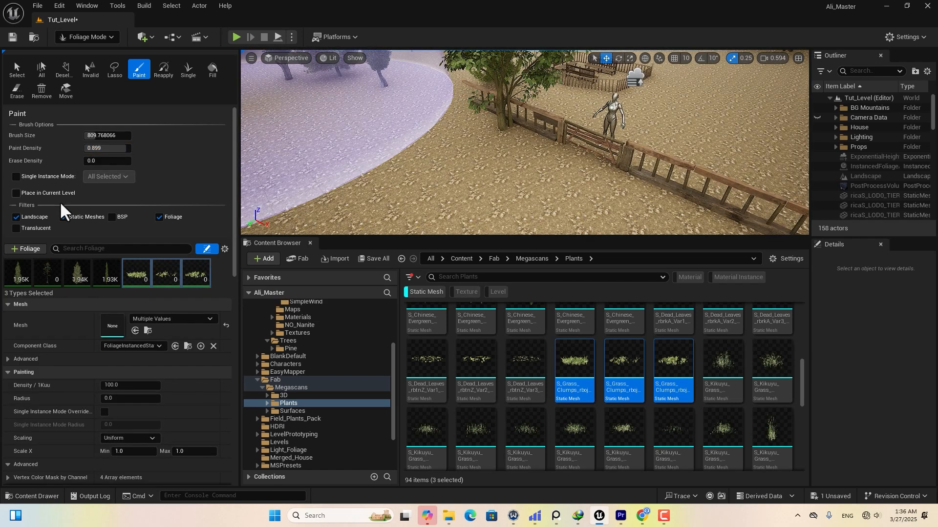
{"action": "left_click", "coordinate": [64, 217]}
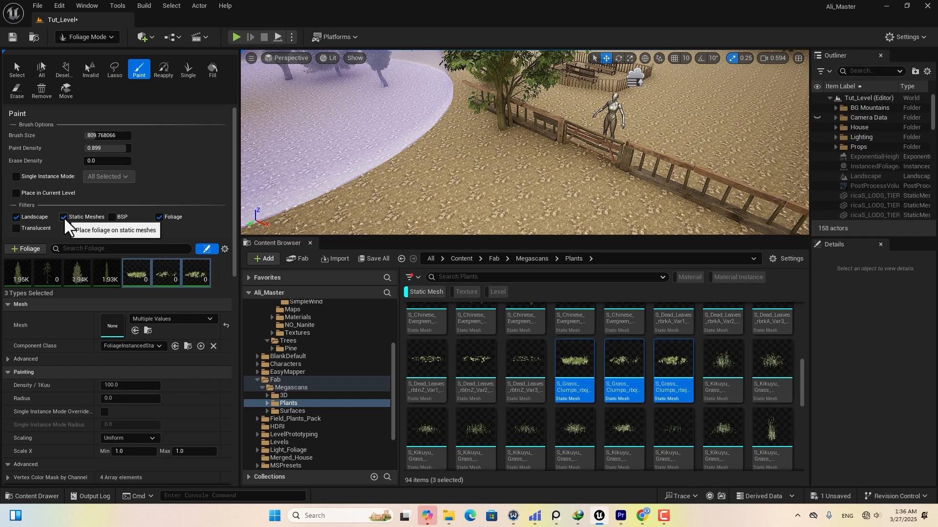
{"action": "left_click", "coordinate": [63, 217]}
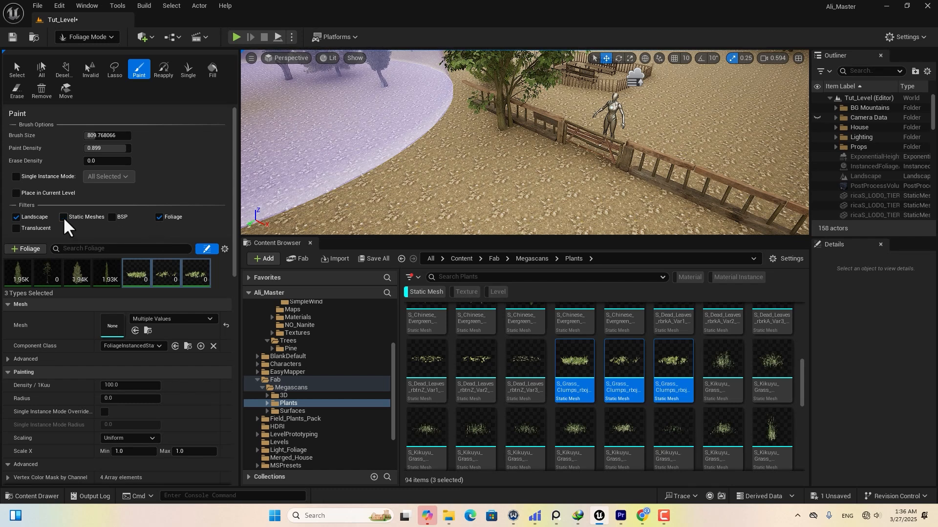
{"action": "left_click_drag", "start_coordinate": [99, 136], "coordinate": [87, 136]}
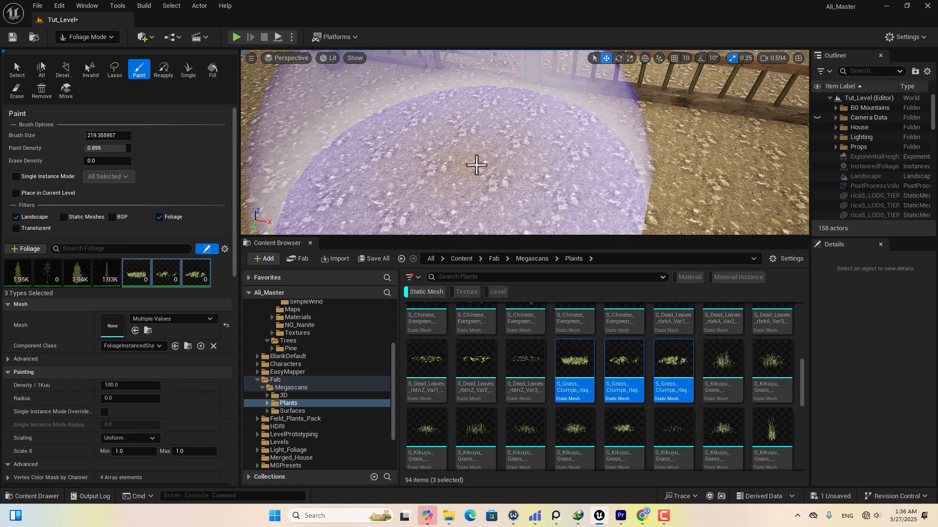
Paint and erase a test patch, then set Density/1Kuu 500 and Scale X 0.7–1.3.
{"action": "left_click_drag", "start_coordinate": [477, 136], "coordinate": [420, 64]}
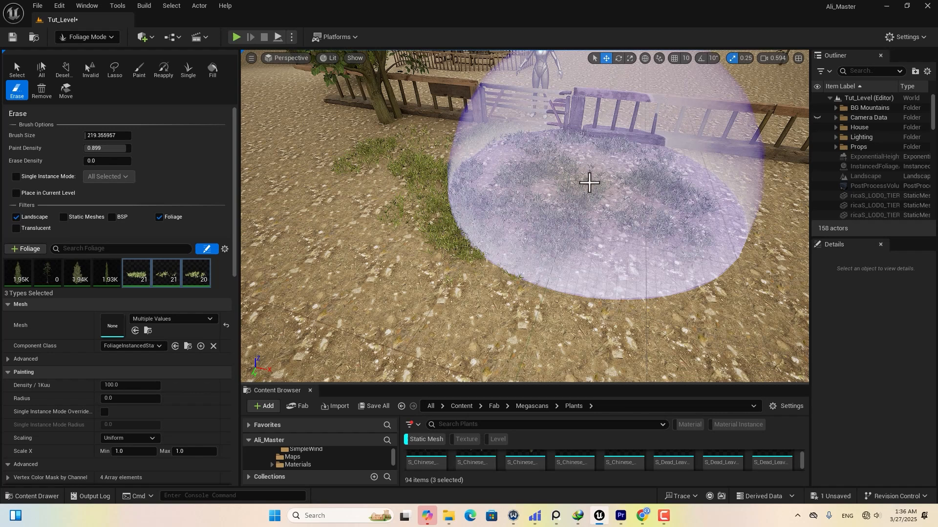
{"action": "left_click_drag", "start_coordinate": [590, 182], "coordinate": [379, 152]}
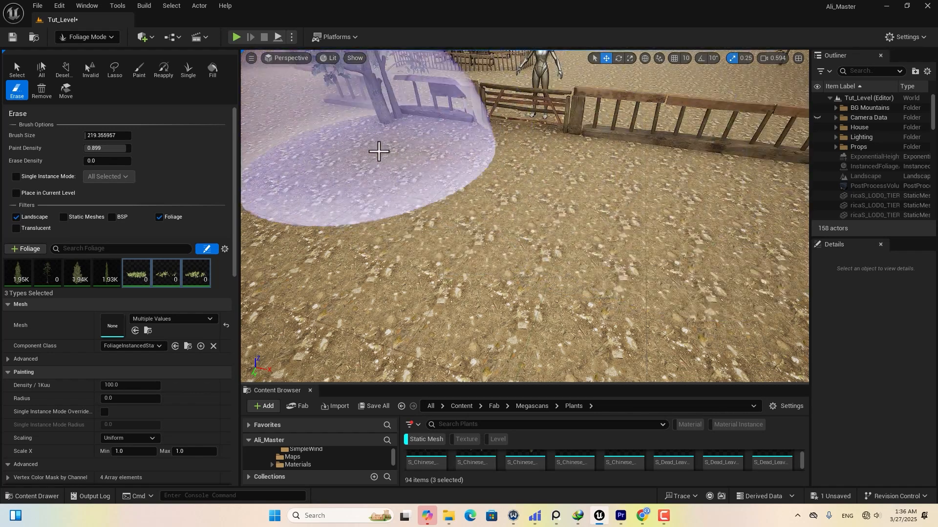
{"action": "scroll", "coordinate": [49, 221], "scroll_direction": "down", "scroll_amount": 3}
{"action": "left_click", "coordinate": [122, 307]}
{"action": "type", "text": "500"}
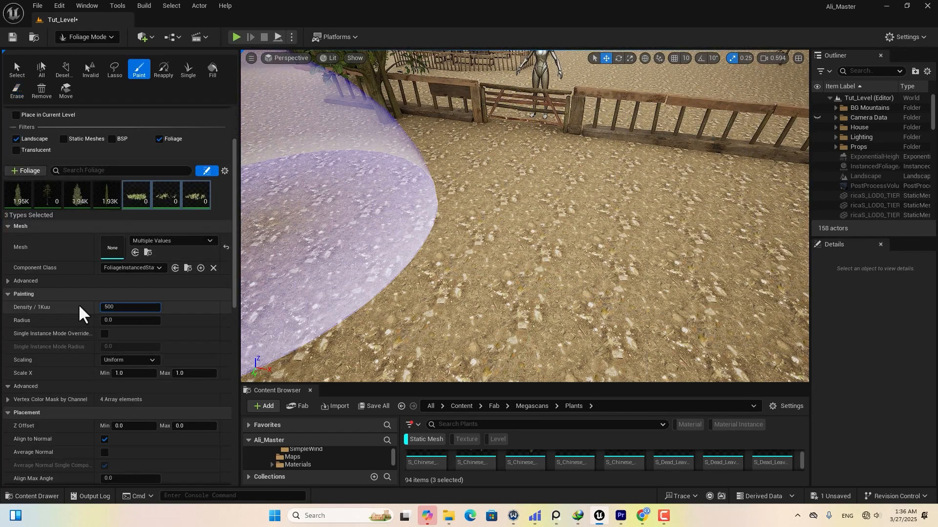
{"action": "key", "text": "Return"}
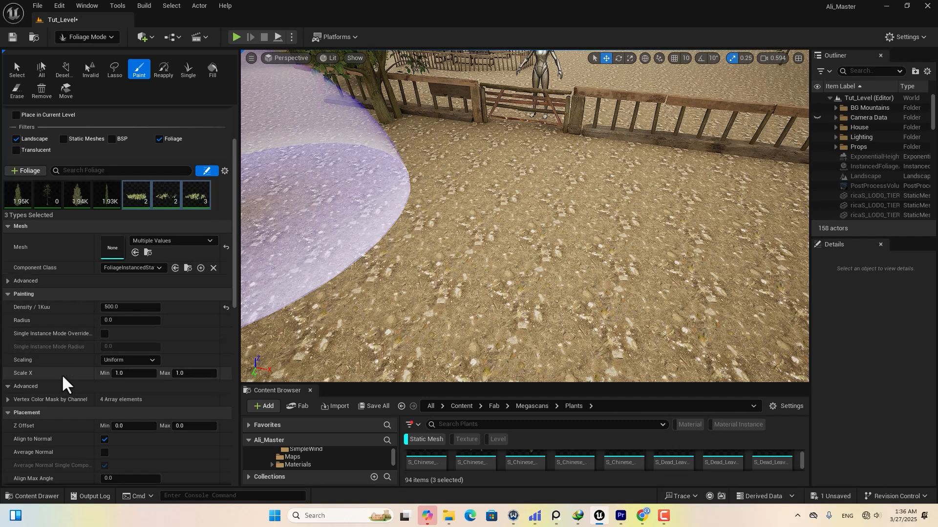
{"action": "left_click", "coordinate": [119, 374]}
{"action": "type", "text": "0.7"}
{"action": "left_click", "coordinate": [181, 374]}
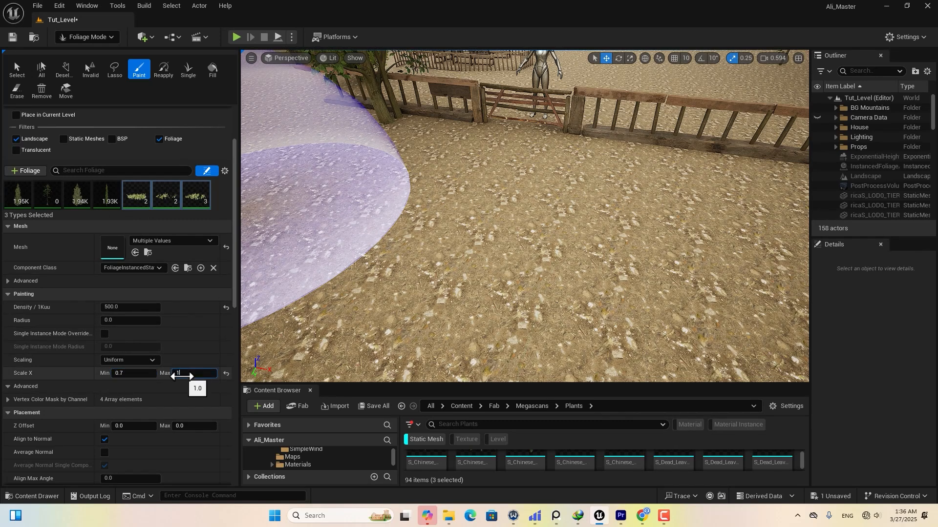
{"action": "key", "text": "Return"}
Paint grass along the fence, near the gate and across the yard.
{"action": "mouse_move", "coordinate": [607, 199]}
{"action": "left_mouse_down"}
{"action": "mouse_move", "coordinate": [638, 198]}
{"action": "mouse_move", "coordinate": [403, 166]}
{"action": "mouse_move", "coordinate": [342, 179]}
{"action": "left_mouse_up"}
{"action": "right_click_drag", "start_coordinate": [695, 76], "coordinate": [692, 112]}
{"action": "left_click_drag", "start_coordinate": [669, 318], "coordinate": [306, 247]}
{"action": "right_click_drag", "start_coordinate": [306, 247], "coordinate": [264, 244]}
{"action": "mouse_move", "coordinate": [617, 279]}
{"action": "left_mouse_down"}
{"action": "mouse_move", "coordinate": [544, 251]}
{"action": "mouse_move", "coordinate": [659, 272]}
{"action": "left_mouse_up"}
{"action": "right_click_drag", "start_coordinate": [659, 272], "coordinate": [530, 167]}
{"action": "left_click_drag", "start_coordinate": [244, 167], "coordinate": [303, 166]}
{"action": "right_click_drag", "start_coordinate": [302, 166], "coordinate": [545, 159]}
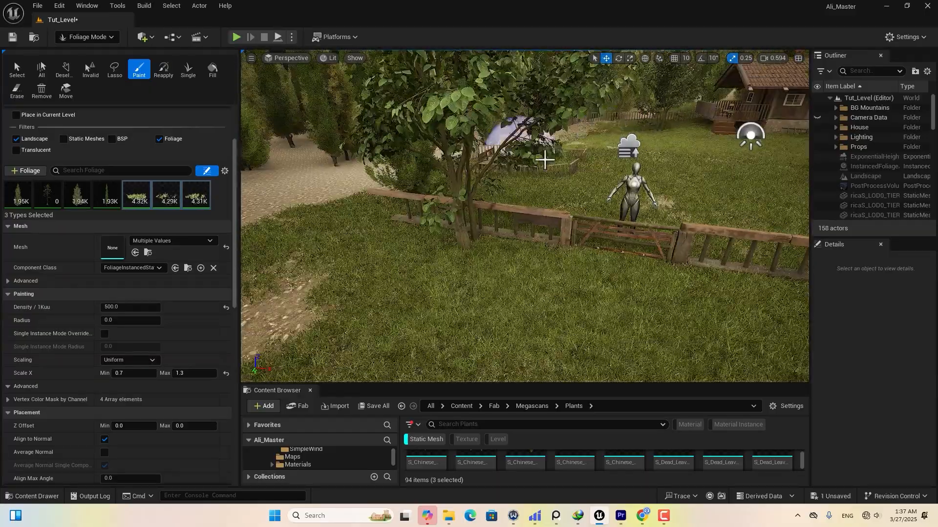
{"action": "left_click_drag", "start_coordinate": [341, 203], "coordinate": [303, 210]}
{"action": "mouse_move", "coordinate": [303, 210]}
{"action": "right_mouse_down"}
{"action": "mouse_move", "coordinate": [479, 274]}
{"action": "mouse_move", "coordinate": [628, 161]}
{"action": "right_mouse_up"}
{"action": "left_click_drag", "start_coordinate": [628, 162], "coordinate": [683, 190]}
{"action": "mouse_move", "coordinate": [684, 190]}
{"action": "right_mouse_down"}
{"action": "mouse_move", "coordinate": [491, 213]}
{"action": "mouse_move", "coordinate": [556, 240]}
{"action": "right_mouse_up"}
{"action": "scroll", "coordinate": [555, 238], "scroll_direction": "up", "scroll_amount": 5}
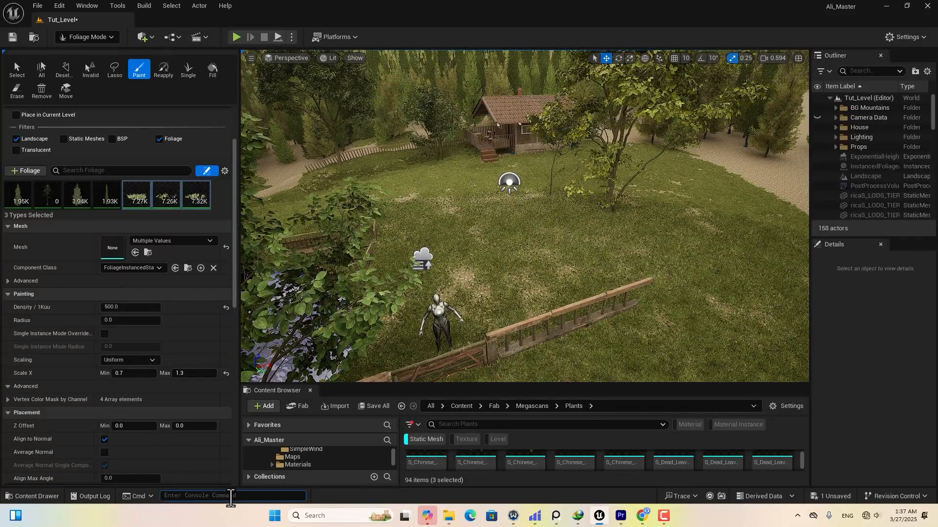
Run the foliage.ForceLOD console command.
{"action": "type", "text": "foliage.force"}
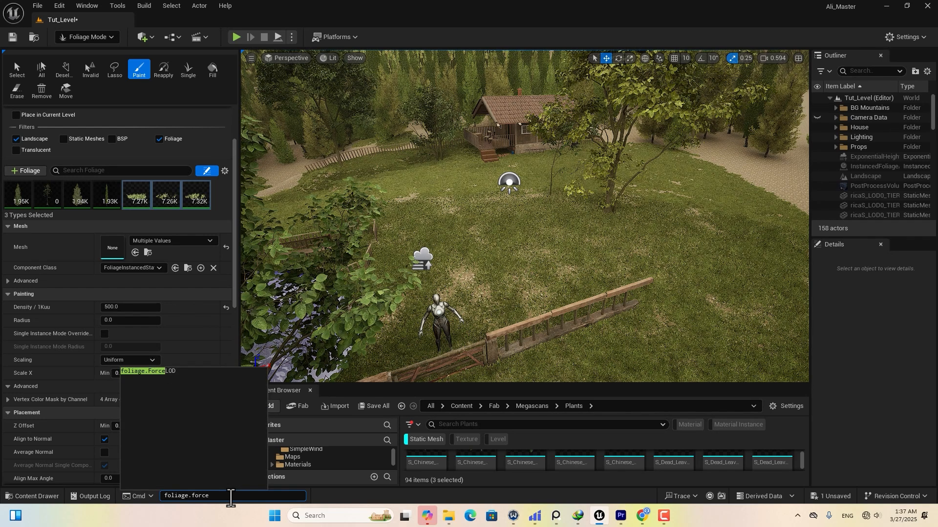
{"action": "left_click", "coordinate": [168, 373]}
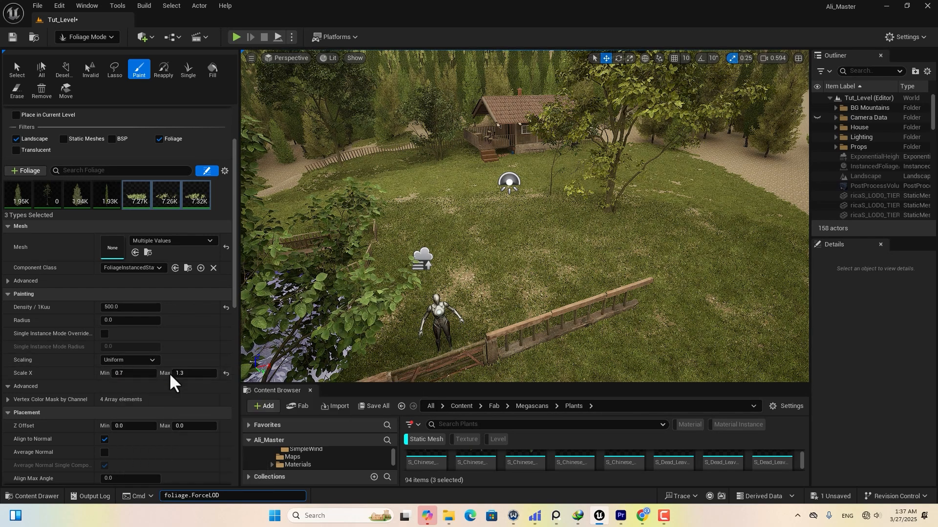
{"action": "key", "text": "Return"}
Fill the bare patches of the yard with more grass toward the gate.
{"action": "mouse_move", "coordinate": [616, 155]}
{"action": "right_mouse_down"}
{"action": "mouse_move", "coordinate": [622, 171]}
{"action": "mouse_move", "coordinate": [606, 170]}
{"action": "mouse_move", "coordinate": [650, 169]}
{"action": "right_mouse_up"}
{"action": "mouse_move", "coordinate": [703, 161]}
{"action": "left_mouse_down"}
{"action": "mouse_move", "coordinate": [732, 241]}
{"action": "mouse_move", "coordinate": [490, 241]}
{"action": "left_mouse_up"}
{"action": "mouse_move", "coordinate": [490, 240]}
{"action": "right_mouse_down"}
{"action": "mouse_move", "coordinate": [560, 236]}
{"action": "mouse_move", "coordinate": [712, 190]}
{"action": "mouse_move", "coordinate": [703, 156]}
{"action": "right_mouse_up"}
{"action": "right_click_drag", "start_coordinate": [703, 157], "coordinate": [696, 184]}
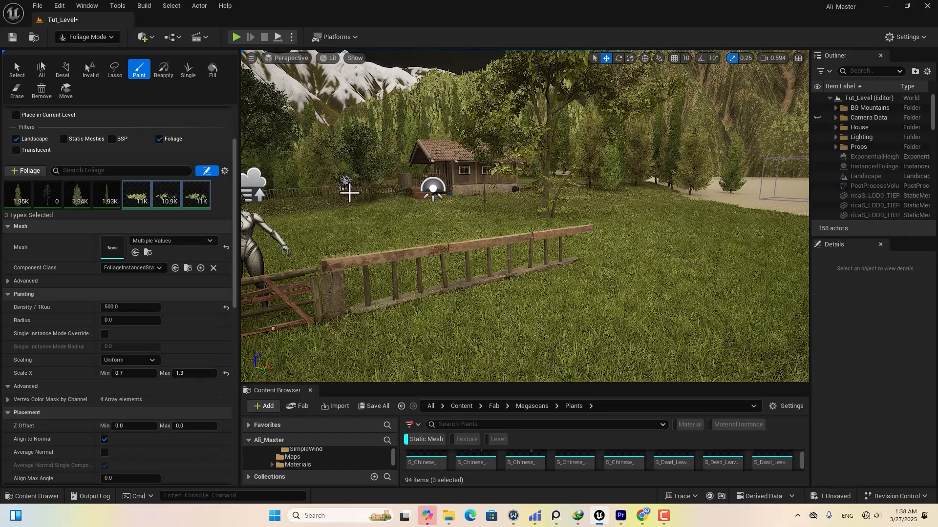
{"action": "right_click_drag", "start_coordinate": [349, 193], "coordinate": [496, 130]}
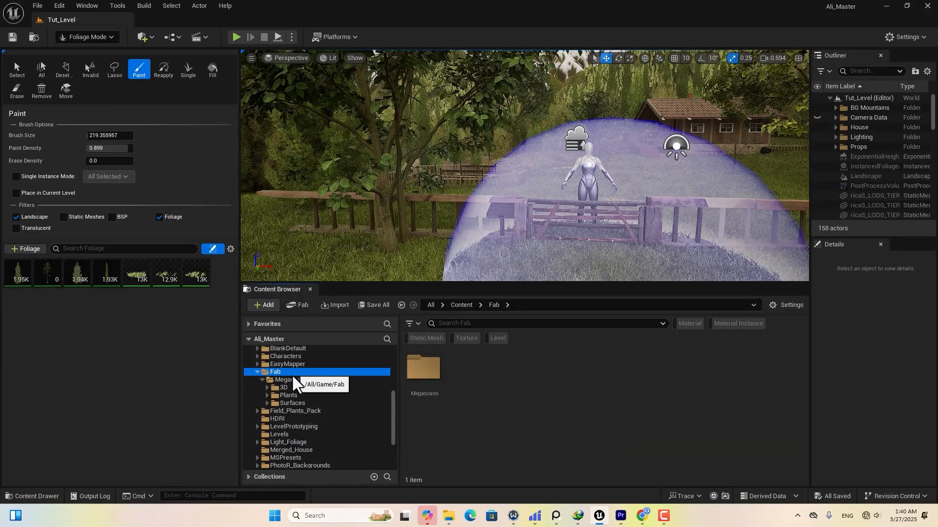
Add the seven Bushy Starwort meshes as foliage types and select them all.
{"action": "left_click", "coordinate": [298, 395]}
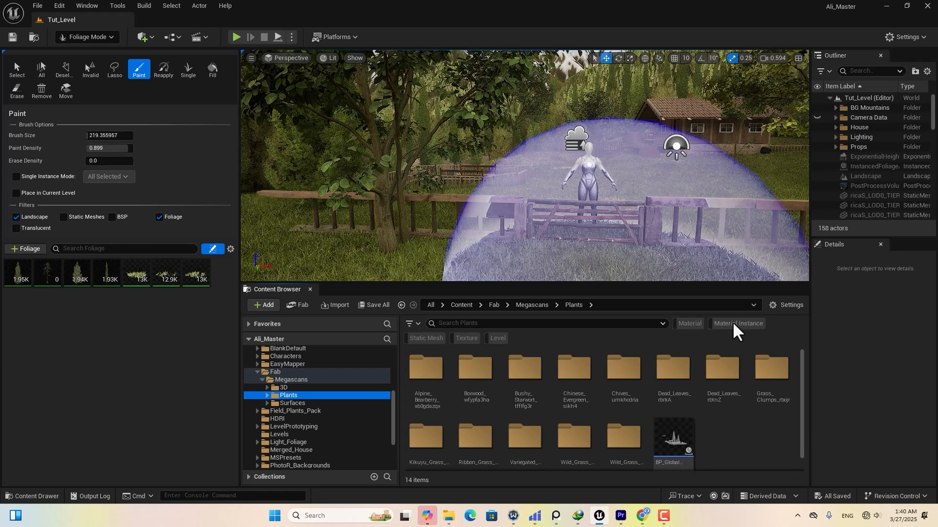
{"action": "left_click", "coordinate": [420, 337]}
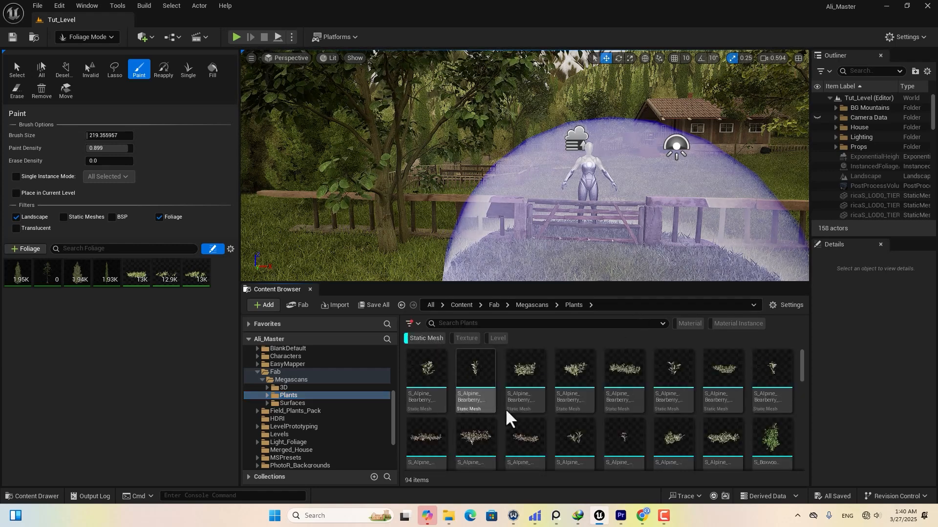
{"action": "scroll", "coordinate": [508, 418], "scroll_direction": "down", "scroll_amount": 2}
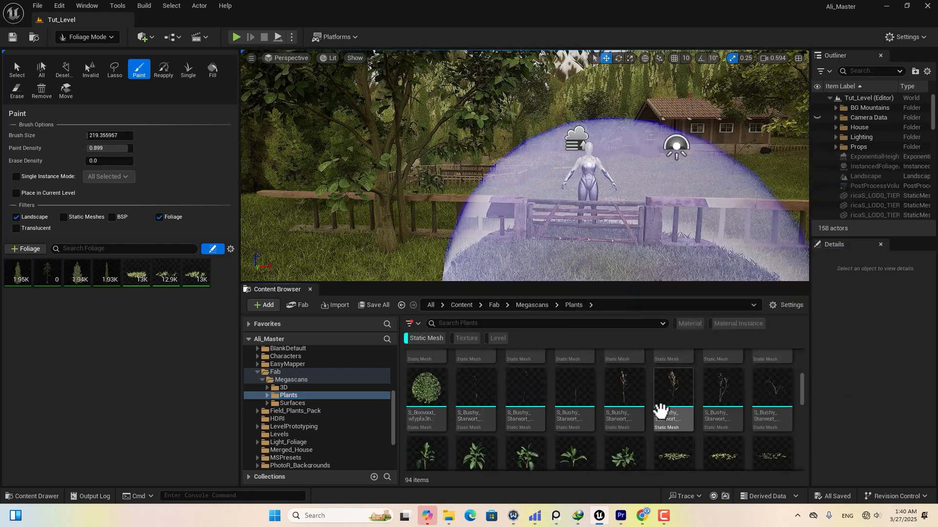
{"action": "left_click", "coordinate": [471, 413]}
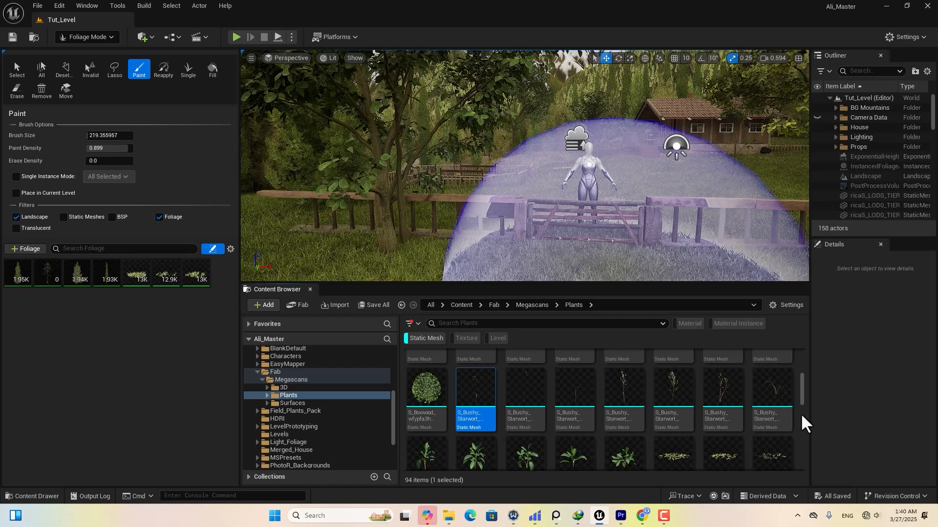
{"action": "left_click", "coordinate": [766, 398], "text": "shift"}
{"action": "left_click_drag", "start_coordinate": [479, 402], "coordinate": [180, 302]}
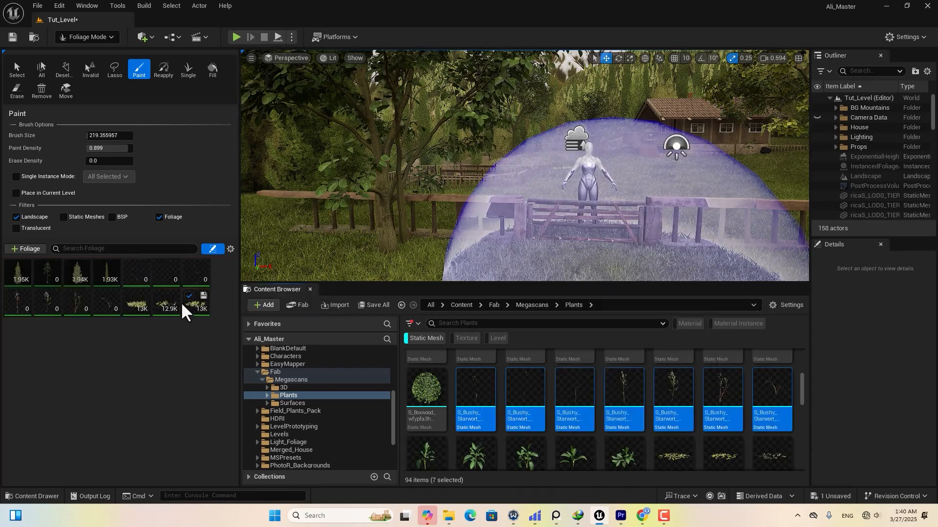
{"action": "left_click", "coordinate": [195, 306]}
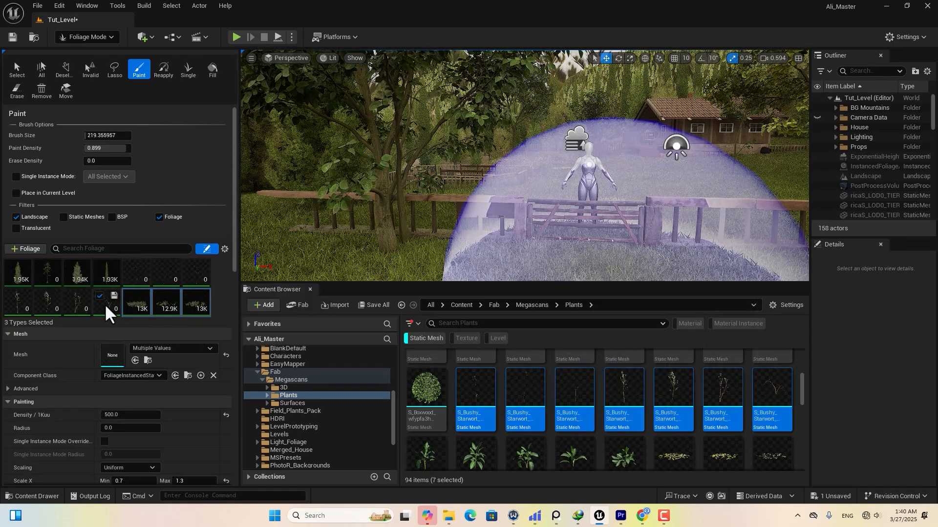
{"action": "left_click", "coordinate": [104, 303]}
{"action": "left_click", "coordinate": [135, 276], "text": "shift"}
Give the Starwort types Density 10 and Scale X 0.3–0.47.
{"action": "scroll", "coordinate": [46, 395], "scroll_direction": "down", "scroll_amount": 2}
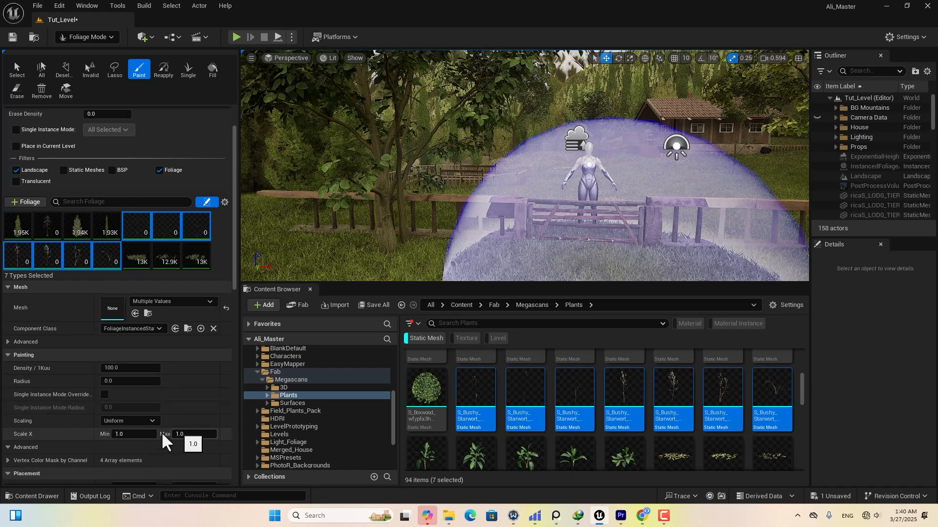
{"action": "left_click_drag", "start_coordinate": [134, 434], "coordinate": [120, 434]}
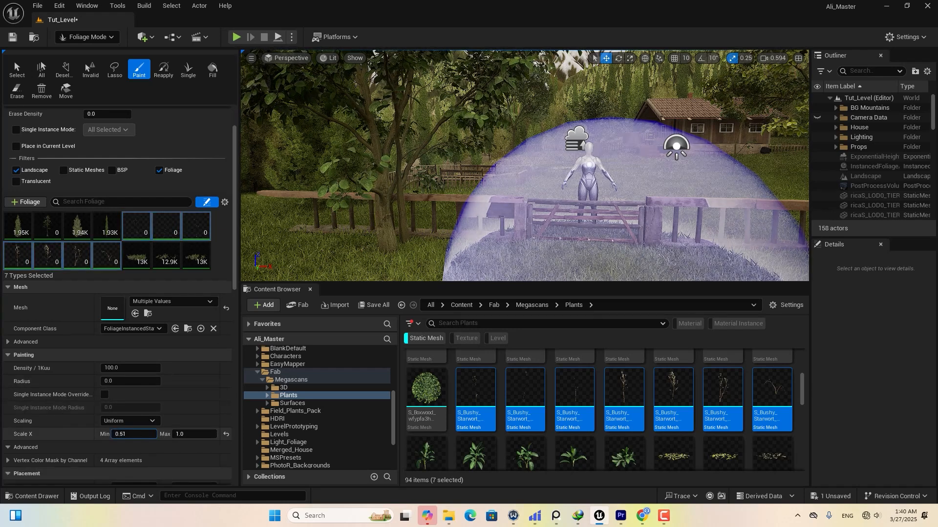
{"action": "left_click_drag", "start_coordinate": [194, 435], "coordinate": [186, 434]}
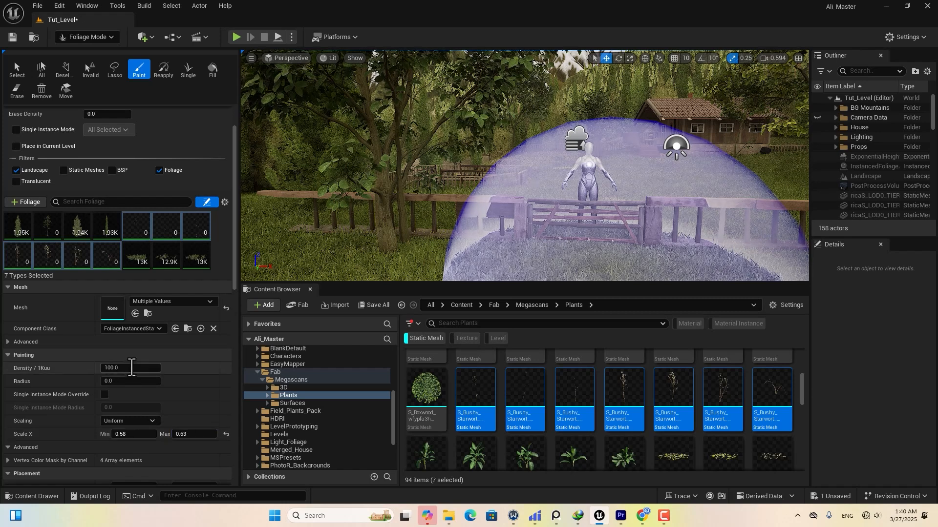
{"action": "left_click", "coordinate": [115, 367]}
{"action": "key", "text": "Return"}
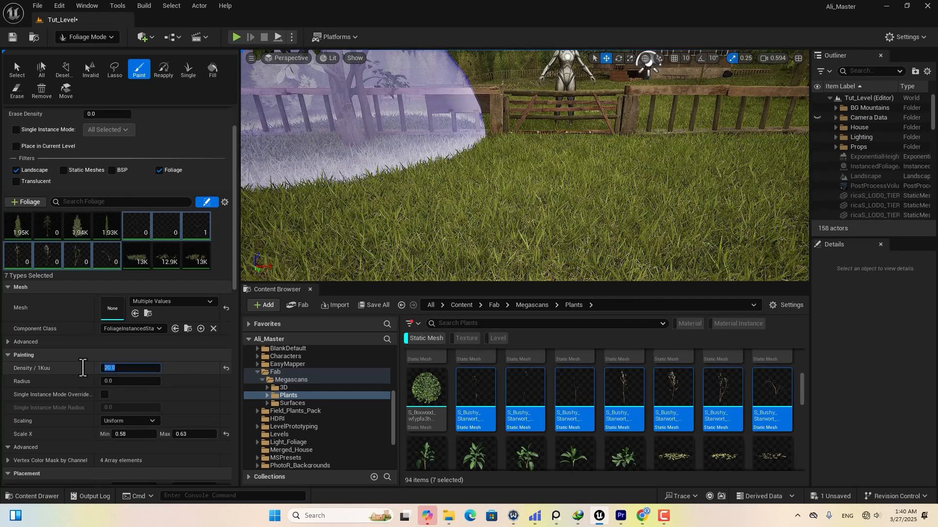
{"action": "key", "text": "Return"}
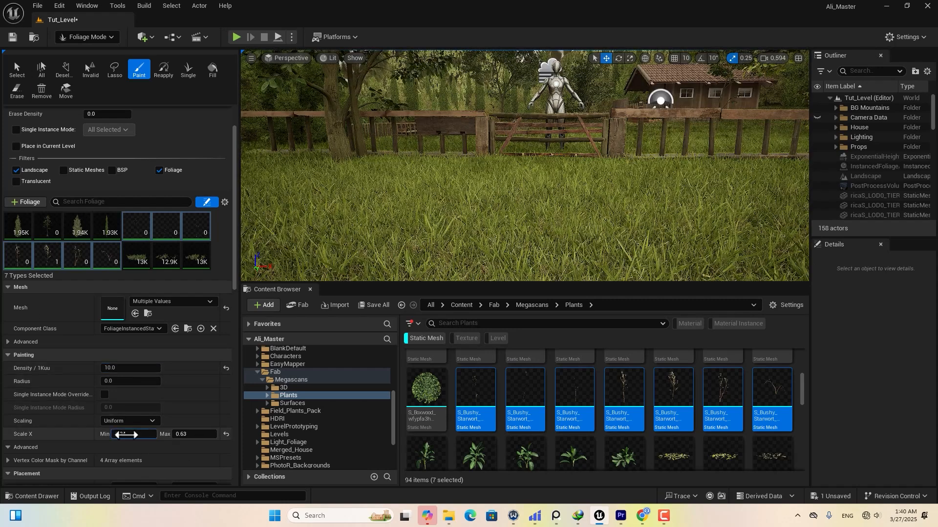
{"action": "key", "text": "Return"}
Scatter Bushy Starwort over the grass.
{"action": "left_click", "coordinate": [420, 192]}
{"action": "mouse_move", "coordinate": [515, 94]}
{"action": "right_mouse_down"}
{"action": "mouse_move", "coordinate": [635, 146]}
{"action": "mouse_move", "coordinate": [502, 159]}
{"action": "right_mouse_up"}
{"action": "left_click", "coordinate": [653, 155]}
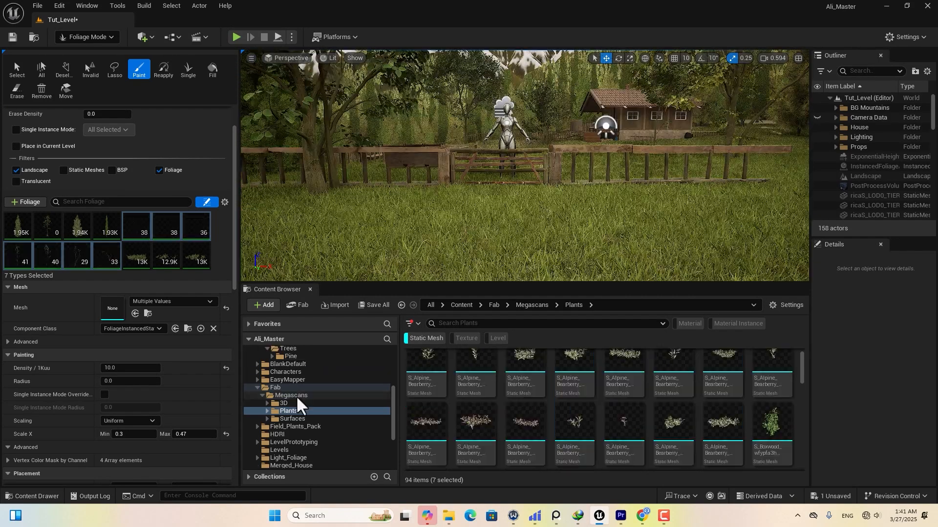
Add nine European Hornbeam meshes as foliage types and select them all.
{"action": "scroll", "coordinate": [332, 397], "scroll_direction": "up", "scroll_amount": 7}
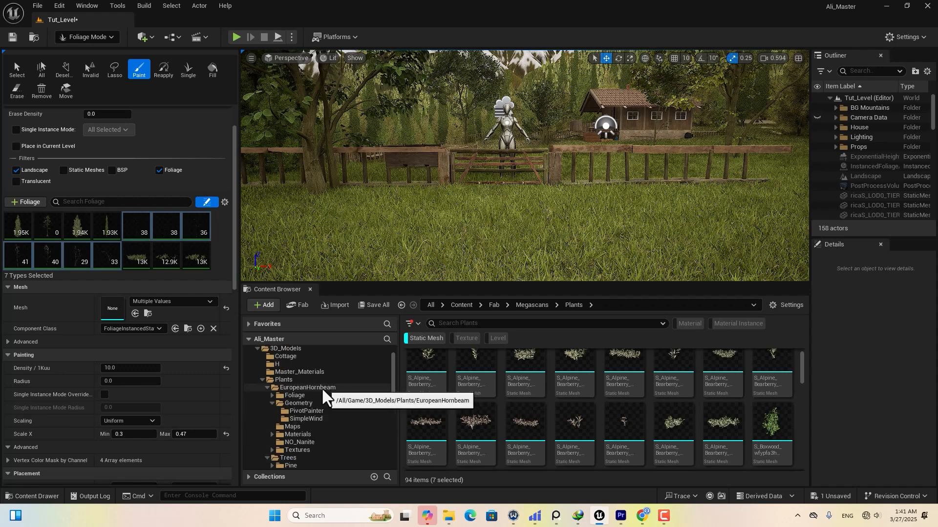
{"action": "left_click", "coordinate": [310, 406]}
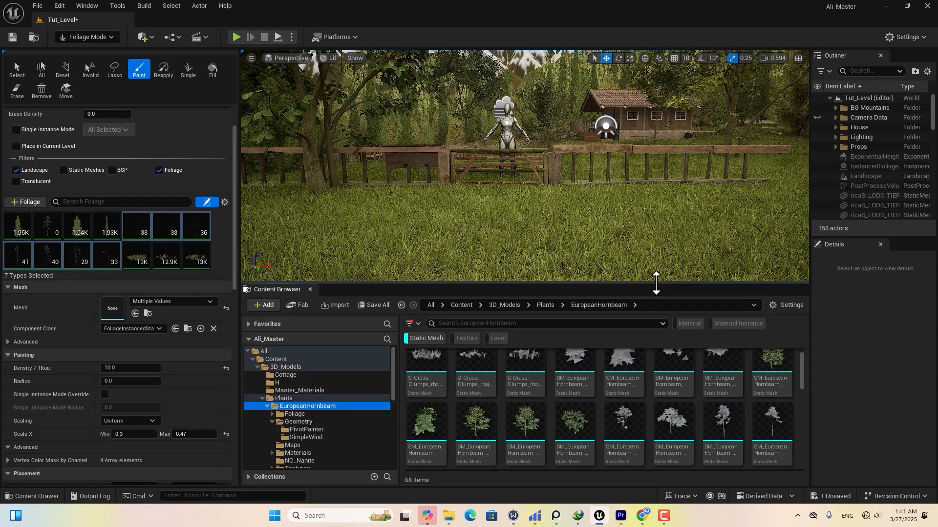
{"action": "left_click_drag", "start_coordinate": [655, 283], "coordinate": [641, 222]}
{"action": "scroll", "coordinate": [707, 305], "scroll_direction": "down", "scroll_amount": 8}
{"action": "left_click", "coordinate": [673, 298]}
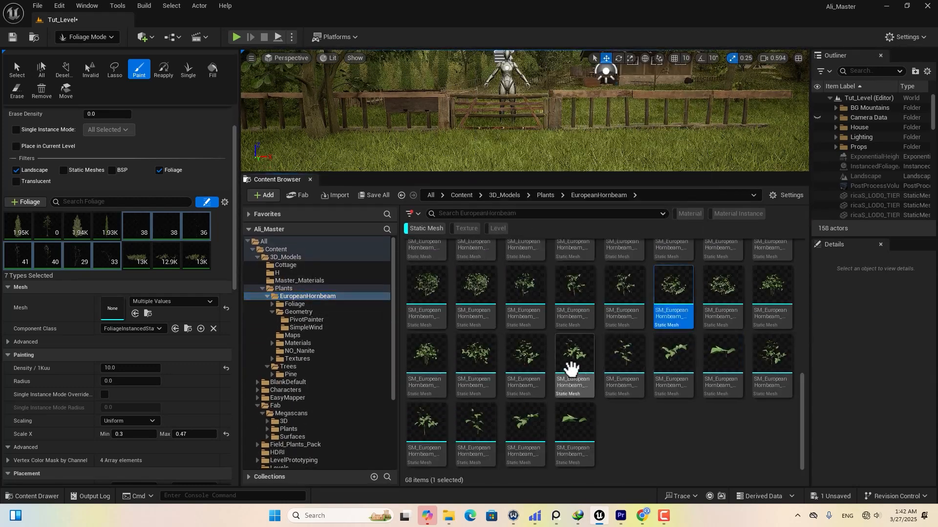
{"action": "left_click", "coordinate": [577, 380], "text": "shift"}
{"action": "left_click", "coordinate": [672, 356], "text": "shift"}
{"action": "left_click_drag", "start_coordinate": [605, 388], "coordinate": [196, 283]}
{"action": "left_click", "coordinate": [19, 270]}
{"action": "left_click", "coordinate": [47, 299], "text": "shift"}
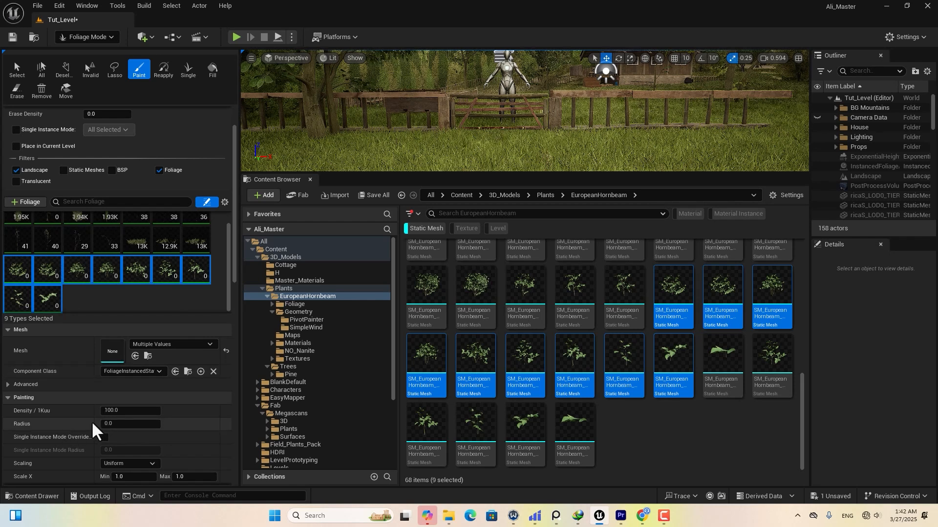
Set the Hornbeam types' Density/1Kuu to 10.
{"action": "scroll", "coordinate": [88, 430], "scroll_direction": "down", "scroll_amount": 2}
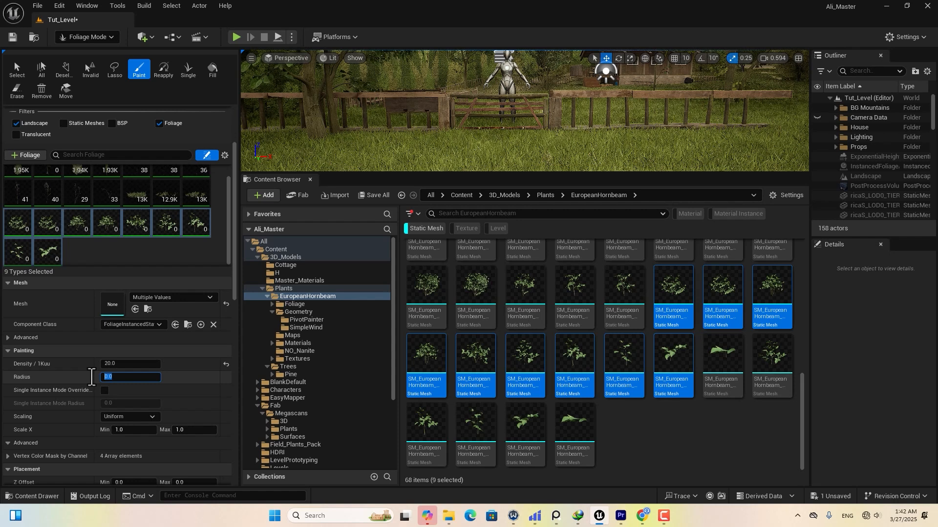
{"action": "key", "text": "Return"}
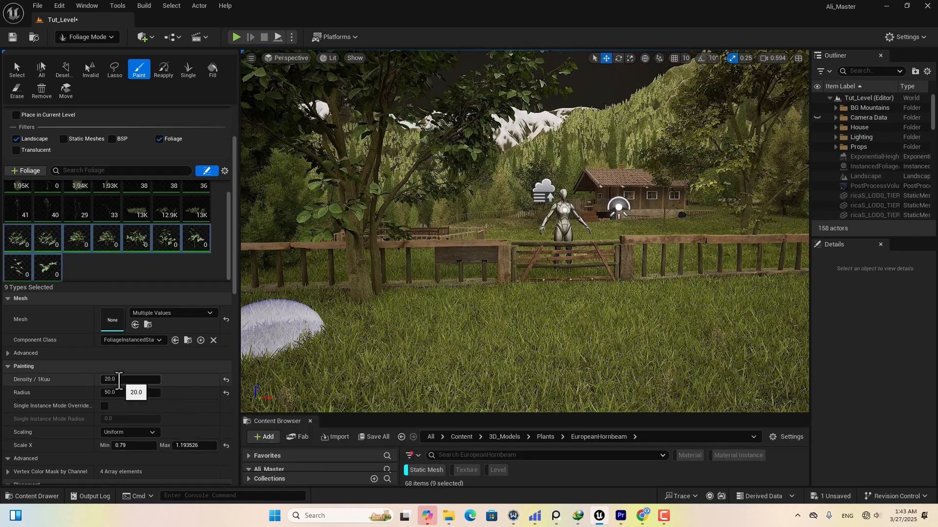
{"action": "left_click_drag", "start_coordinate": [118, 379], "coordinate": [96, 382]}
{"action": "type", "text": "10"}
{"action": "key", "text": "Return"}
{"action": "scroll", "coordinate": [146, 177], "scroll_direction": "up", "scroll_amount": 3}
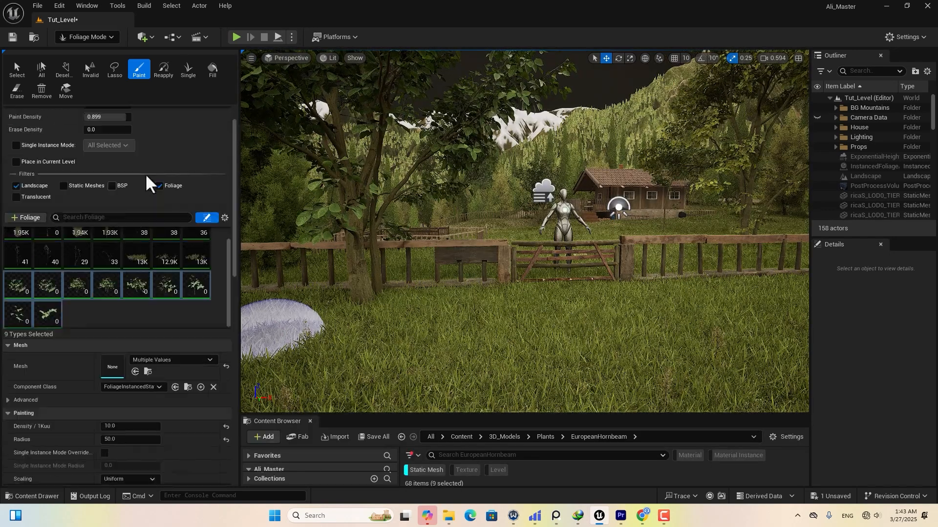
{"action": "scroll", "coordinate": [146, 177], "scroll_direction": "up", "scroll_amount": 2}
Set Paint Density 0.715, max X scale 1.0 and radius 100, then paint hornbeams along the fence.
{"action": "left_click_drag", "start_coordinate": [106, 150], "coordinate": [97, 149]}
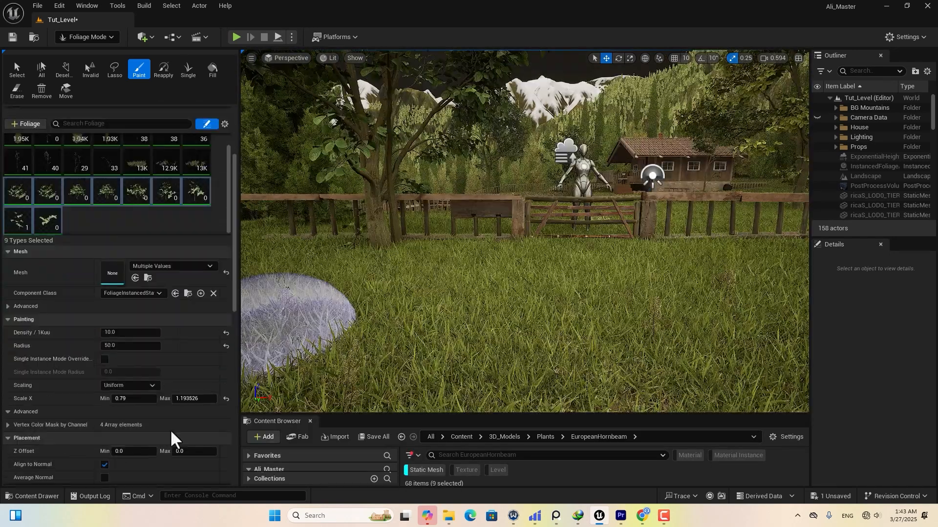
{"action": "left_click", "coordinate": [184, 398]}
{"action": "type", "text": "1"}
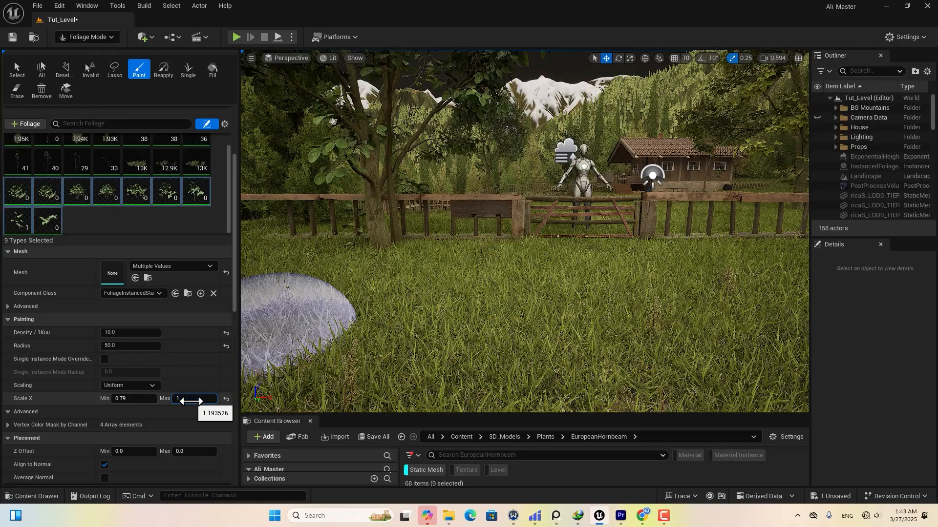
{"action": "key", "text": "Return"}
{"action": "left_click", "coordinate": [103, 345]}
{"action": "type", "text": "100"}
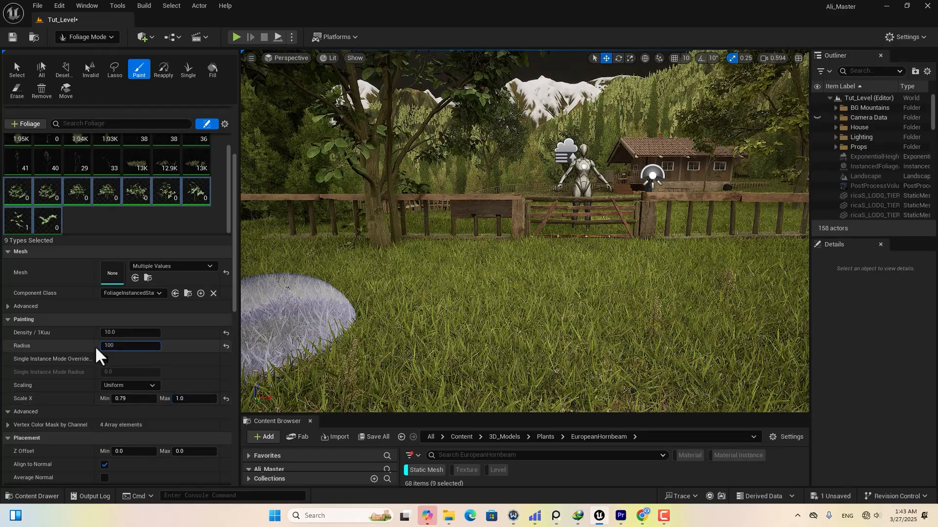
{"action": "key", "text": "Return"}
{"action": "left_click_drag", "start_coordinate": [513, 257], "coordinate": [372, 260]}
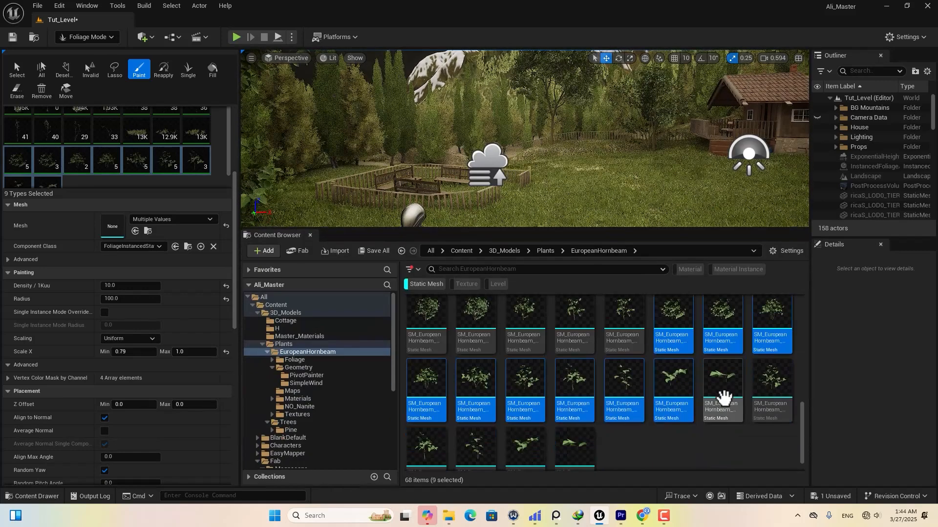
Add three hornbeam seedling meshes to the foliage palette and select all three types.
{"action": "left_click", "coordinate": [718, 394]}
{"action": "left_click", "coordinate": [471, 454], "text": "ctrl"}
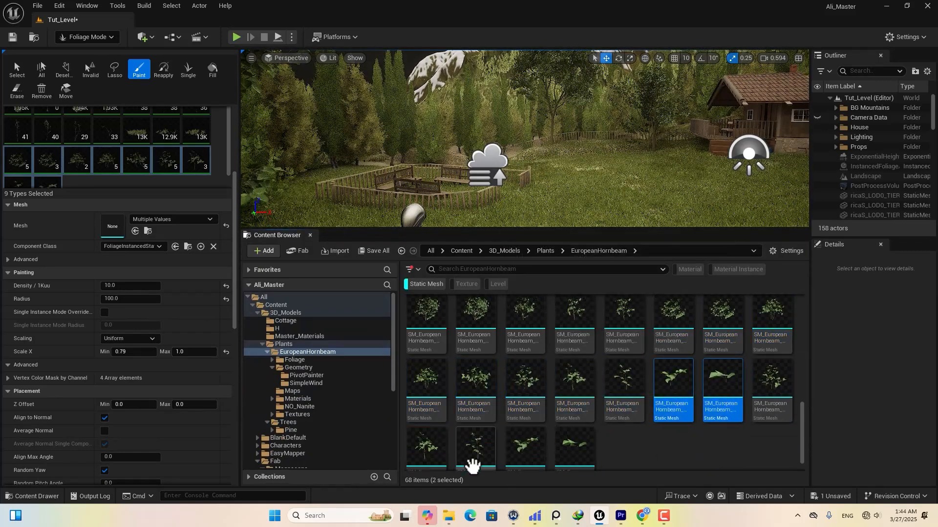
{"action": "left_click_drag", "start_coordinate": [456, 455], "coordinate": [125, 160]}
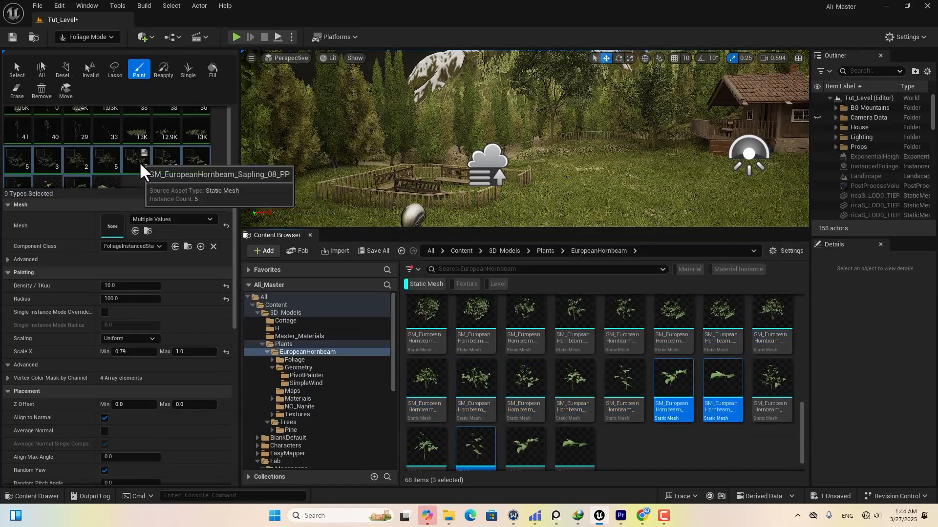
{"action": "left_click", "coordinate": [77, 176]}
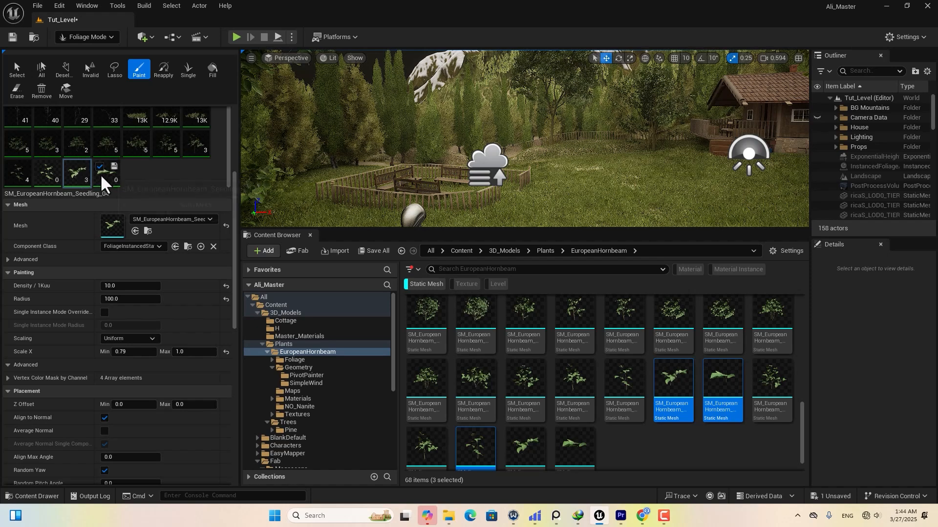
{"action": "left_click", "coordinate": [49, 171], "text": "ctrl"}
{"action": "left_click", "coordinate": [102, 178], "text": "ctrl"}
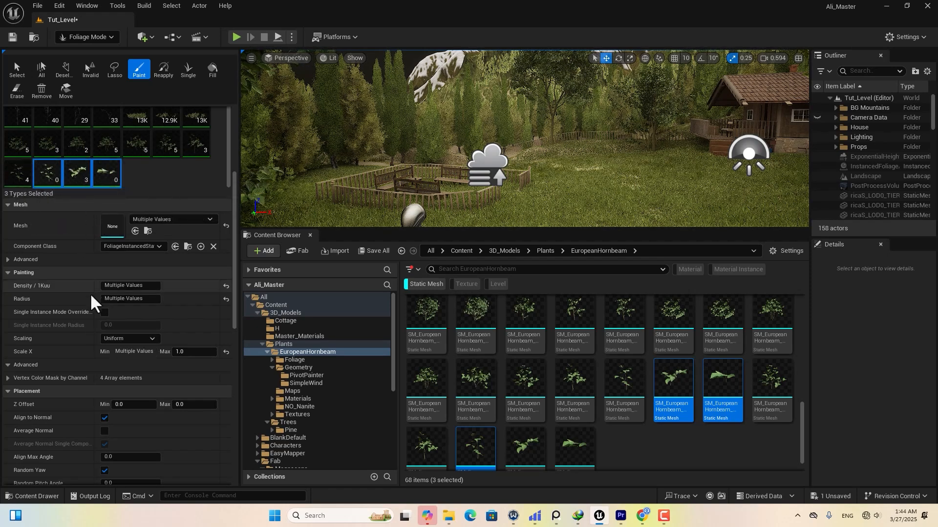
Reset the seedlings' density and radius to defaults, then try density 20 and radius 30.
{"action": "scroll", "coordinate": [90, 352], "scroll_direction": "up", "scroll_amount": 3}
{"action": "left_click", "coordinate": [225, 349]}
{"action": "left_click", "coordinate": [225, 362]}
{"action": "left_click_drag", "start_coordinate": [152, 350], "coordinate": [90, 351]}
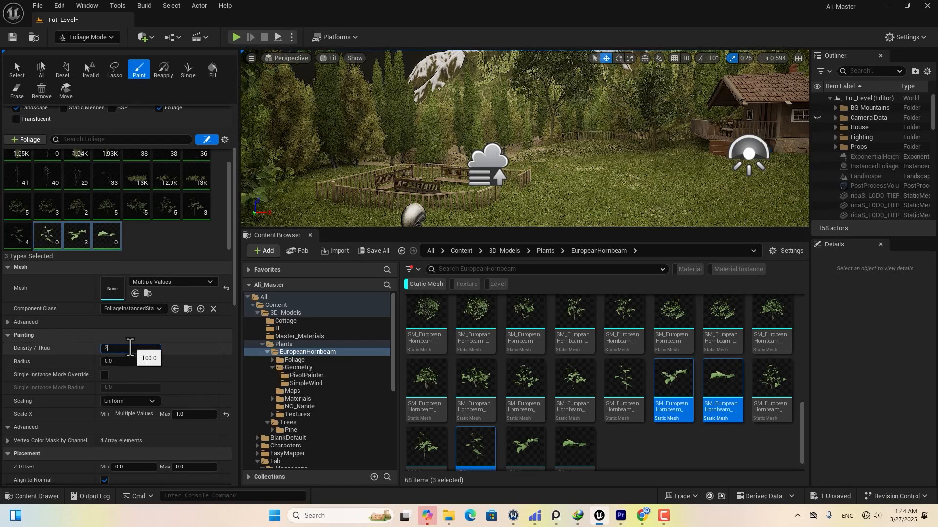
{"action": "type", "text": "20"}
{"action": "key", "text": "Return"}
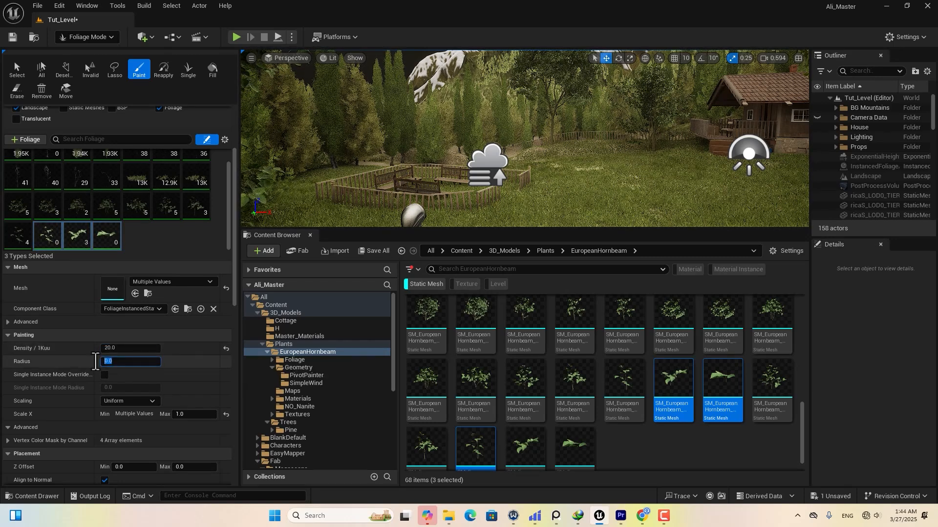
{"action": "left_click", "coordinate": [96, 362]}
{"action": "type", "text": "30"}
{"action": "key", "text": "Return"}
Reset the X scale range to 0.67–1.0 and settle on density 50 and radius 15.
{"action": "left_click", "coordinate": [226, 415]}
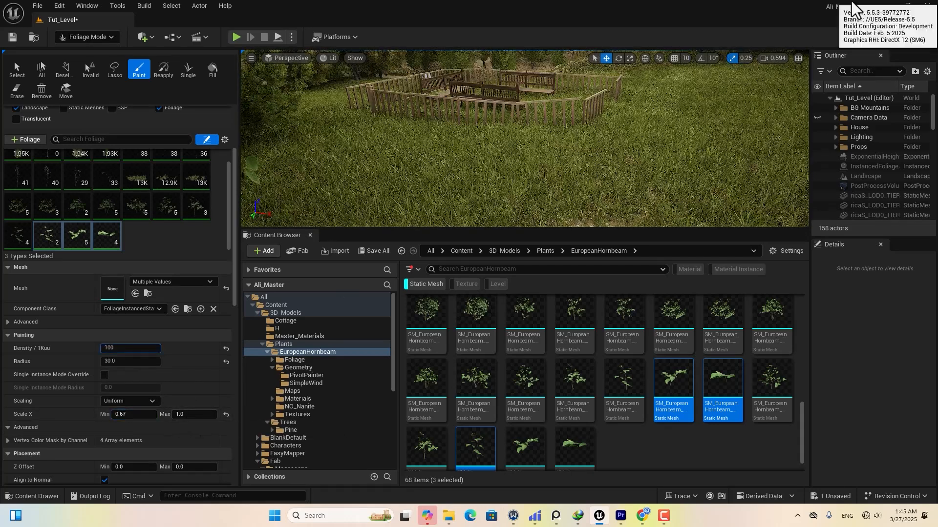
{"action": "key", "text": "Return"}
{"action": "type", "text": "50"}
{"action": "left_click", "coordinate": [116, 361]}
{"action": "type", "text": "15"}
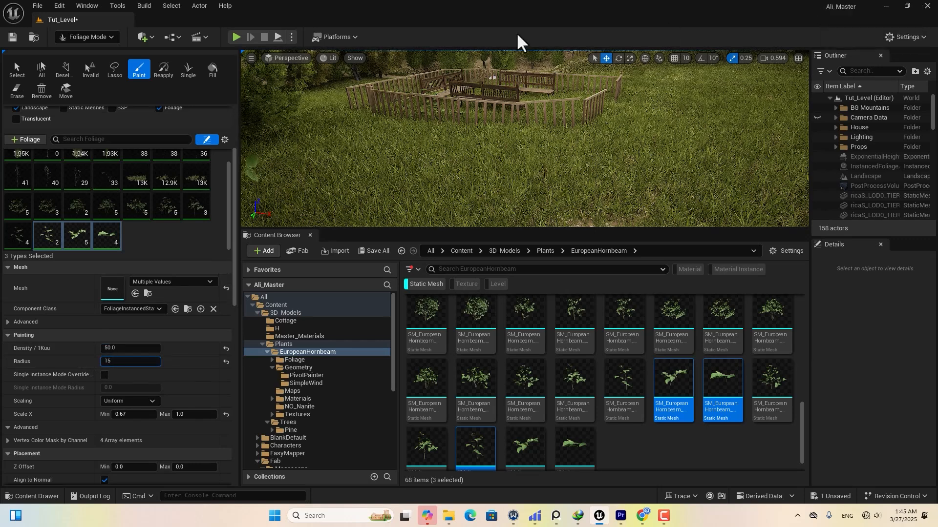
{"action": "key", "text": "Return"}
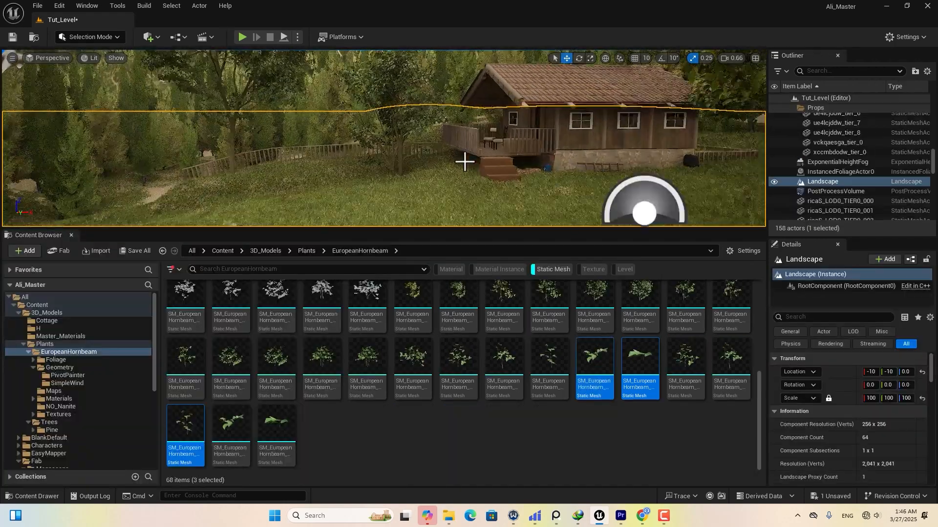
Switch to Foliage Mode and select all 11 hornbeam foliage types.
{"action": "right_click_drag", "start_coordinate": [471, 189], "coordinate": [489, 195]}
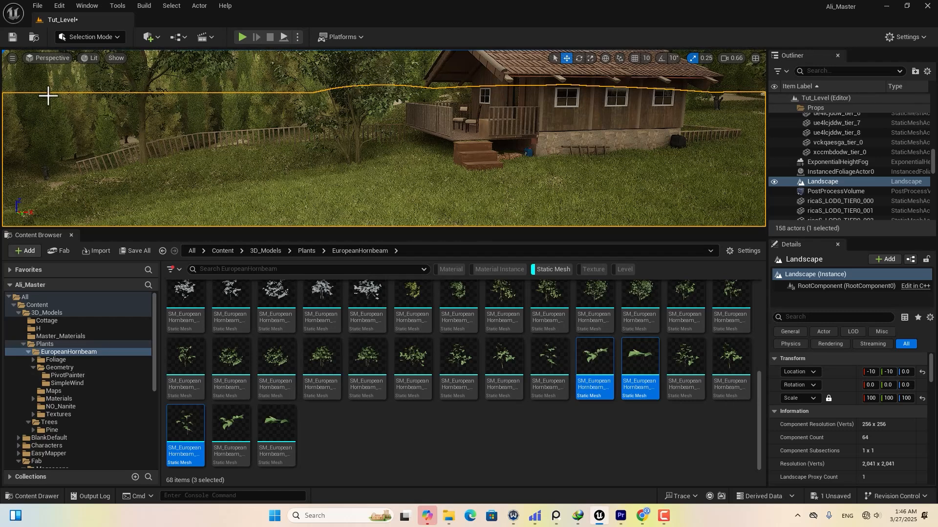
{"action": "left_click", "coordinate": [88, 37]}
{"action": "left_click", "coordinate": [95, 78]}
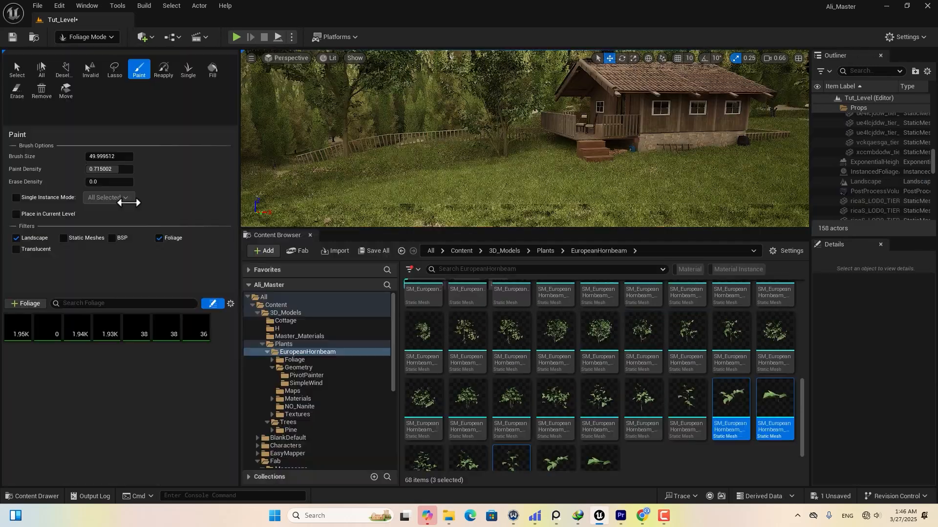
{"action": "scroll", "coordinate": [101, 337], "scroll_direction": "down", "scroll_amount": 2}
{"action": "left_click", "coordinate": [20, 319]}
{"action": "left_click", "coordinate": [101, 346], "text": "shift"}
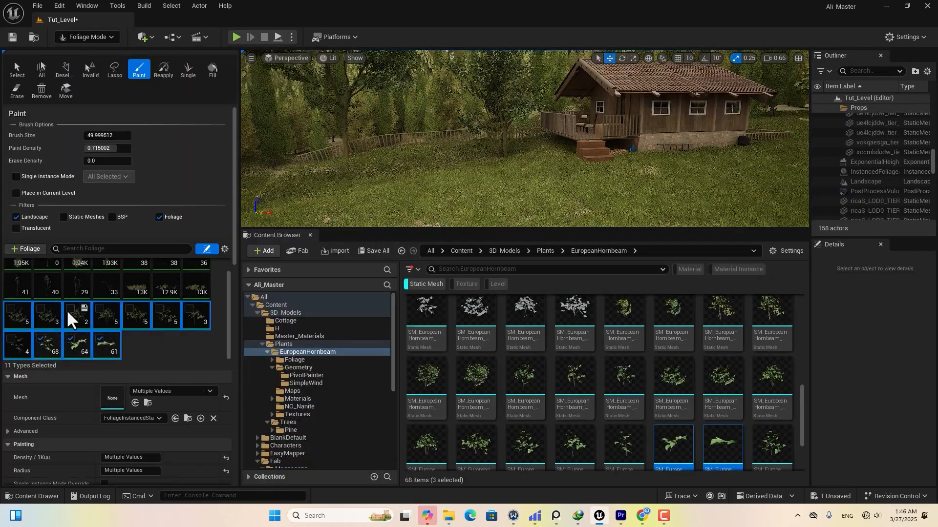
Paint hornbeam bushes beside the cabin steps, along the cabin front, on the lawn and near the fence.
{"action": "left_click", "coordinate": [545, 146]}
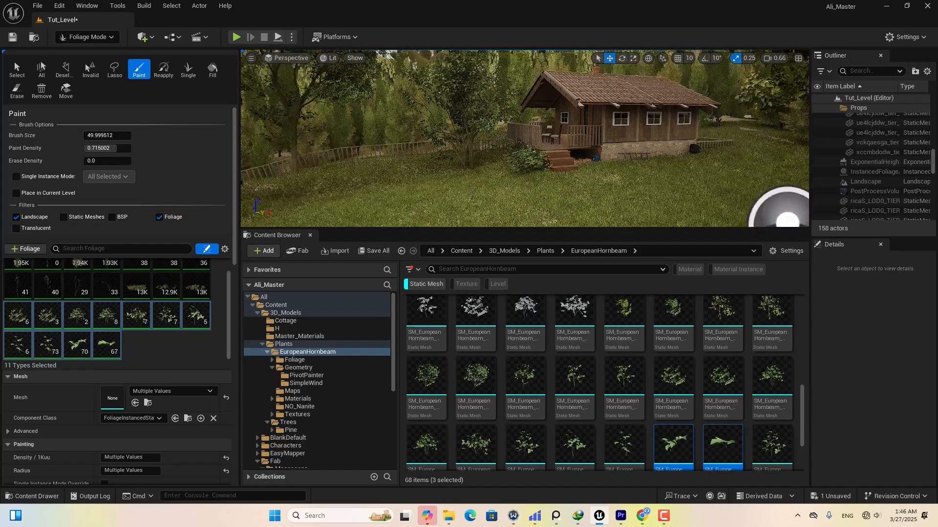
{"action": "right_click_drag", "start_coordinate": [784, 209], "coordinate": [663, 132]}
{"action": "left_click", "coordinate": [508, 178]}
{"action": "left_click", "coordinate": [682, 159]}
{"action": "right_click_drag", "start_coordinate": [362, 129], "coordinate": [466, 136]}
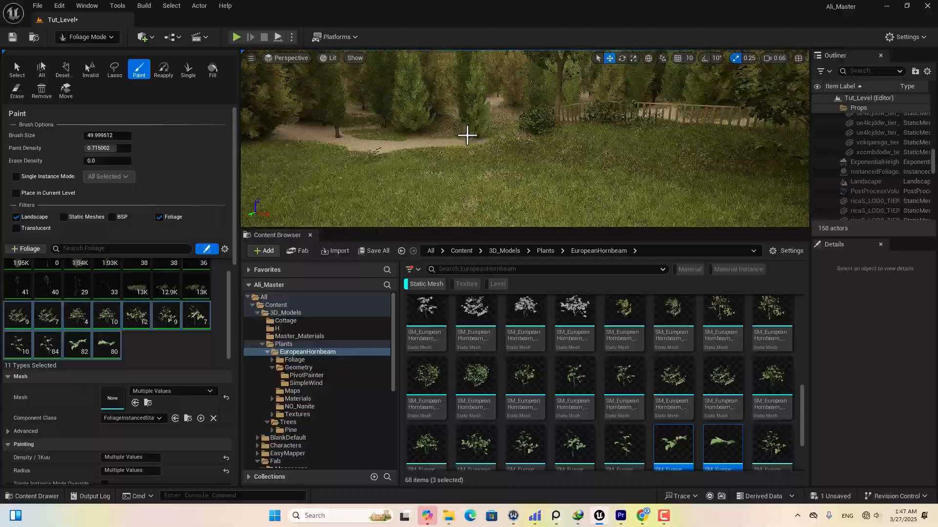
{"action": "right_click_drag", "start_coordinate": [546, 141], "coordinate": [737, 210]}
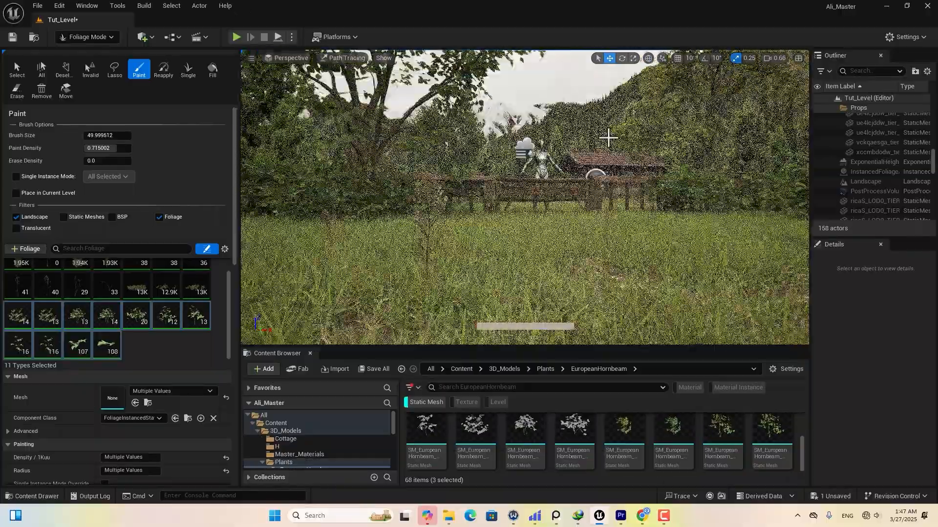
{"action": "mouse_move", "coordinate": [608, 138]}
{"action": "right_mouse_down"}
{"action": "mouse_move", "coordinate": [613, 168]}
{"action": "mouse_move", "coordinate": [653, 174]}
{"action": "mouse_move", "coordinate": [642, 183]}
{"action": "right_mouse_up"}
Select and enable all 25 foliage types, and return the viewport to Lit shading.
{"action": "scroll", "coordinate": [97, 323], "scroll_direction": "up", "scroll_amount": 1}
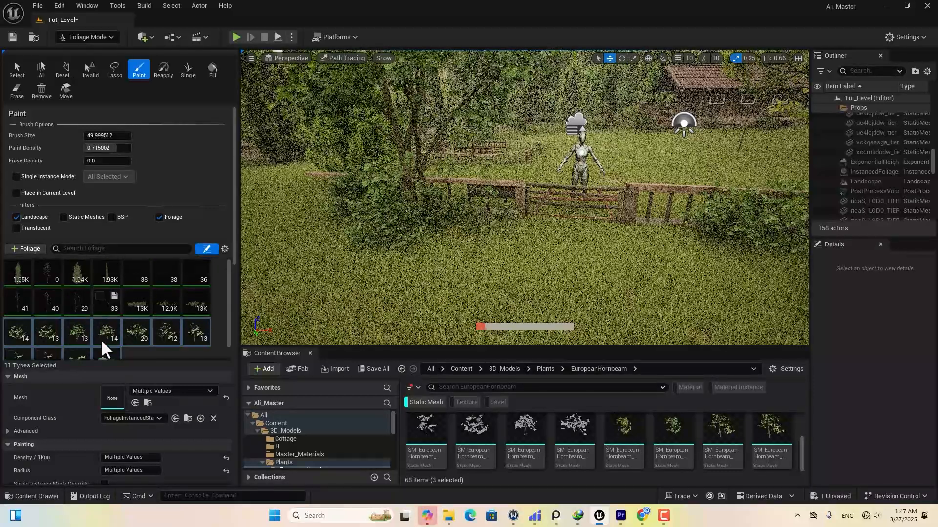
{"action": "left_click", "coordinate": [104, 359]}
{"action": "scroll", "coordinate": [93, 317], "scroll_direction": "down", "scroll_amount": 2}
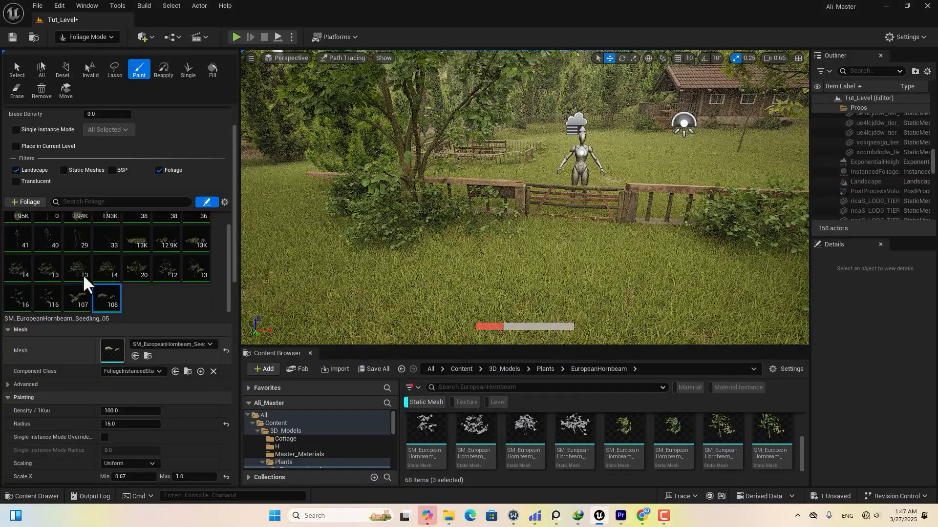
{"action": "key", "text": "ctrl+a"}
{"action": "scroll", "coordinate": [118, 271], "scroll_direction": "down", "scroll_amount": 1}
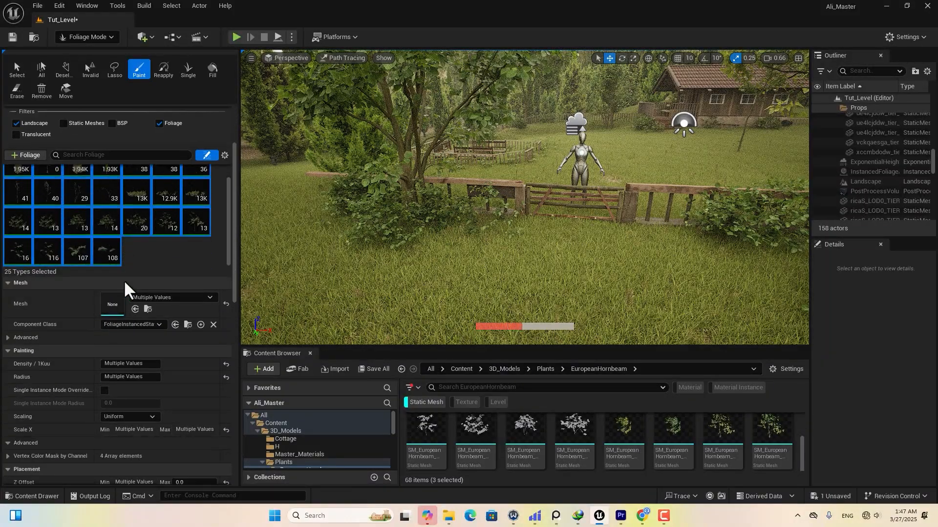
{"action": "left_click", "coordinate": [11, 192]}
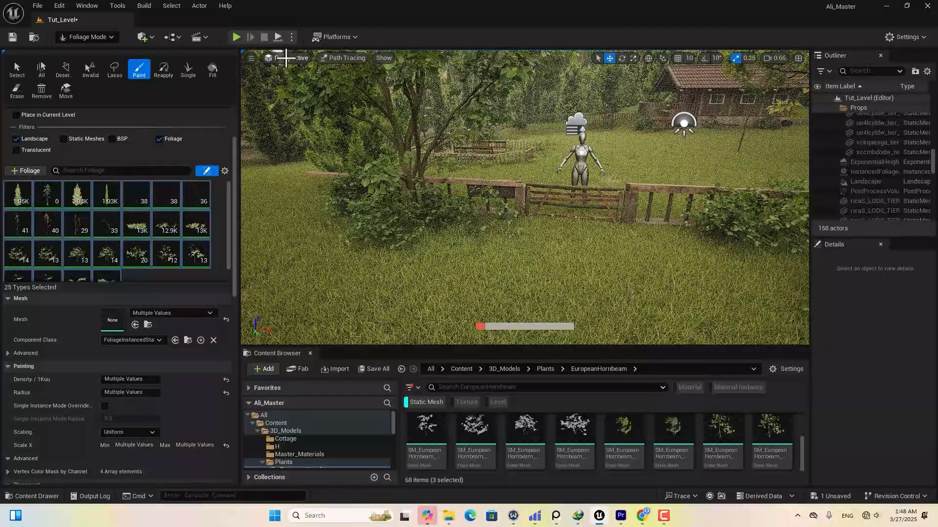
{"action": "left_click", "coordinate": [326, 54]}
{"action": "left_click", "coordinate": [355, 96]}
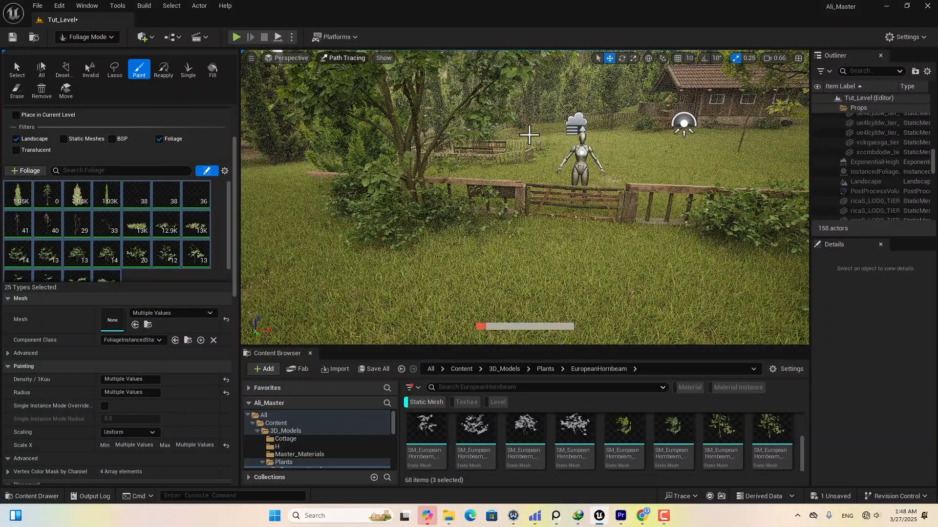
Erase the grass along the dirt path up to and past the gate.
{"action": "left_click_drag", "start_coordinate": [557, 309], "coordinate": [617, 169], "text": "shift"}
{"action": "left_click_drag", "start_coordinate": [542, 317], "coordinate": [531, 221], "text": "shift"}
{"action": "left_click_drag", "start_coordinate": [621, 144], "coordinate": [651, 128], "text": "shift"}
{"action": "left_click_drag", "start_coordinate": [554, 259], "coordinate": [603, 159], "text": "shift"}
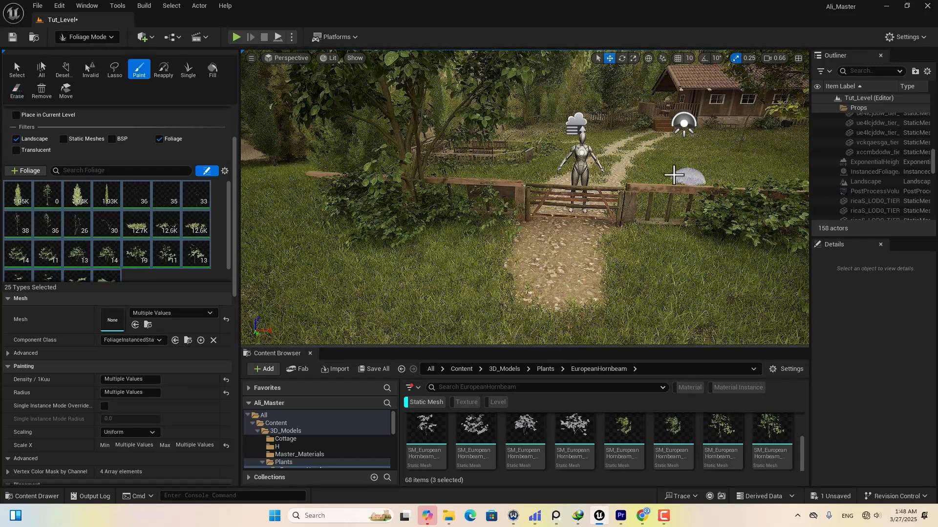
{"action": "left_click_drag", "start_coordinate": [653, 128], "coordinate": [643, 157], "text": "shift"}
{"action": "left_click_drag", "start_coordinate": [525, 296], "coordinate": [552, 365], "text": "shift"}
{"action": "scroll", "coordinate": [586, 248], "scroll_direction": "down", "scroll_amount": 5}
{"action": "scroll", "coordinate": [576, 251], "scroll_direction": "up", "scroll_amount": 5}
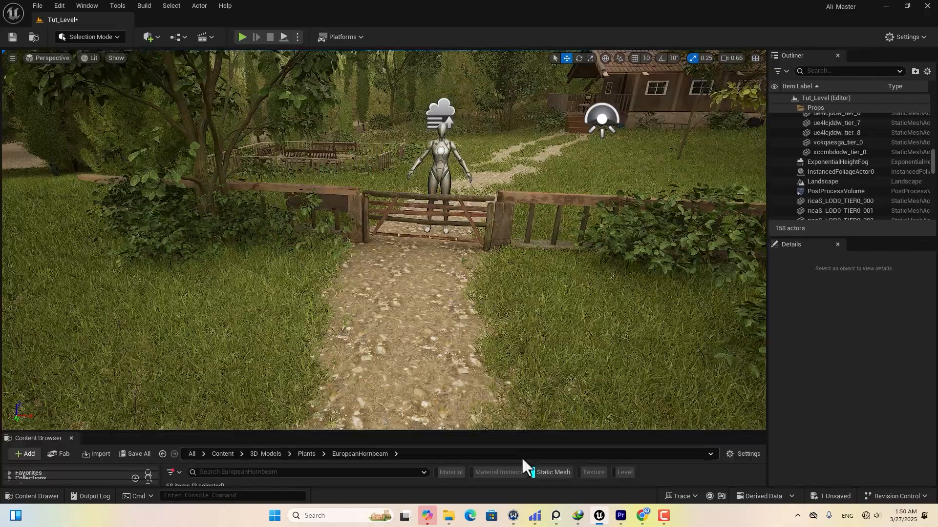
Browse to Fab > Megascans > 3D and filter the Content Browser to static meshes.
{"action": "left_click_drag", "start_coordinate": [509, 432], "coordinate": [508, 249]}
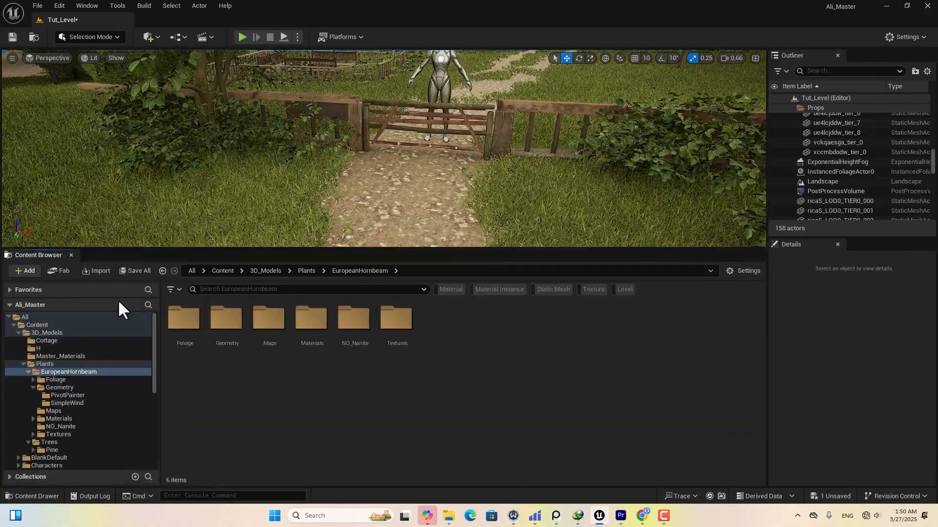
{"action": "left_click", "coordinate": [38, 325]}
{"action": "double_click", "coordinate": [352, 320]}
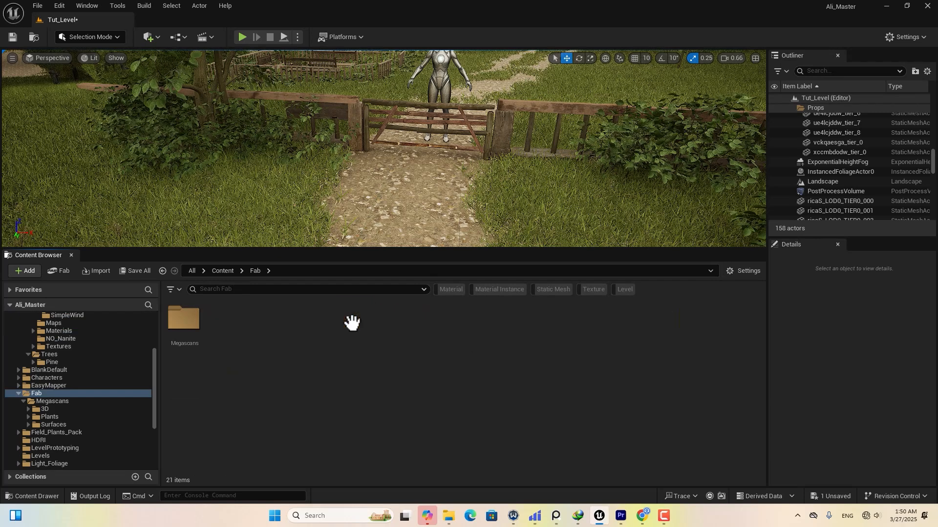
{"action": "left_click", "coordinate": [189, 334]}
{"action": "double_click", "coordinate": [185, 323]}
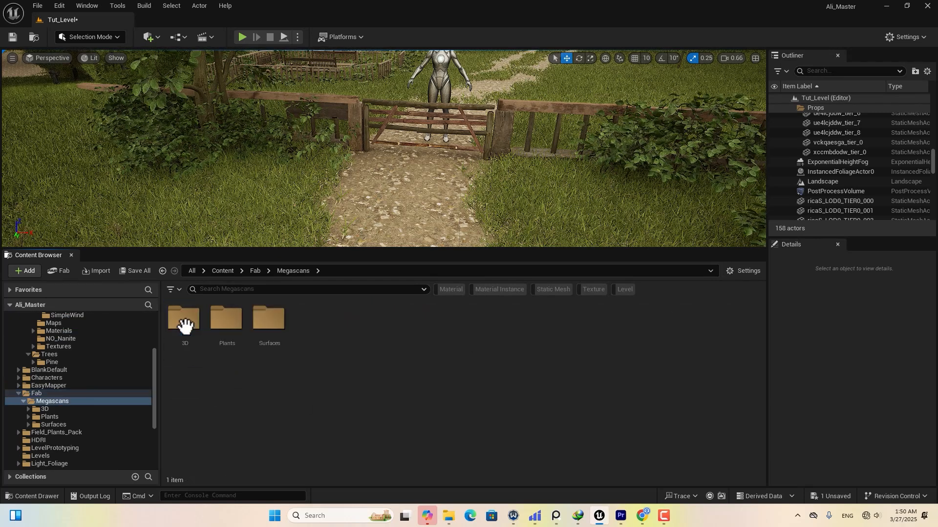
{"action": "double_click", "coordinate": [194, 347]}
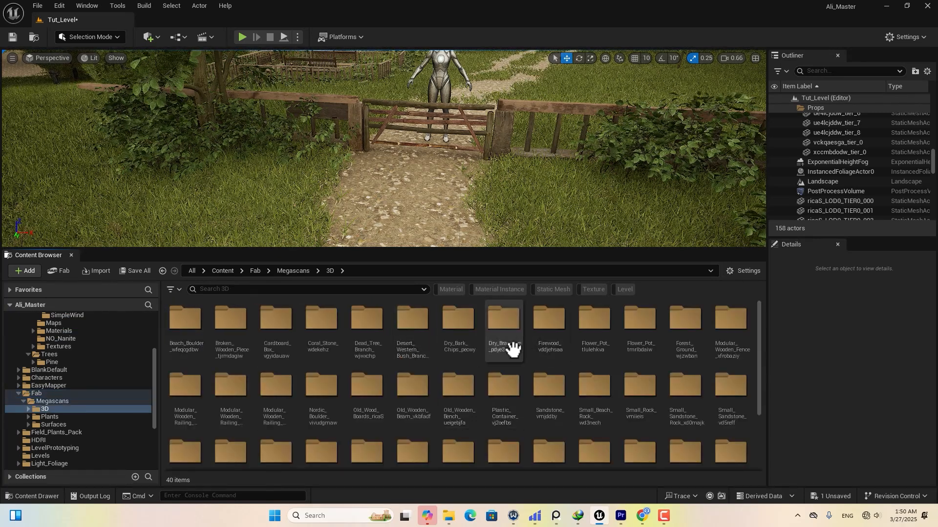
{"action": "left_click", "coordinate": [553, 291]}
{"action": "scroll", "coordinate": [528, 376], "scroll_direction": "down", "scroll_amount": 5}
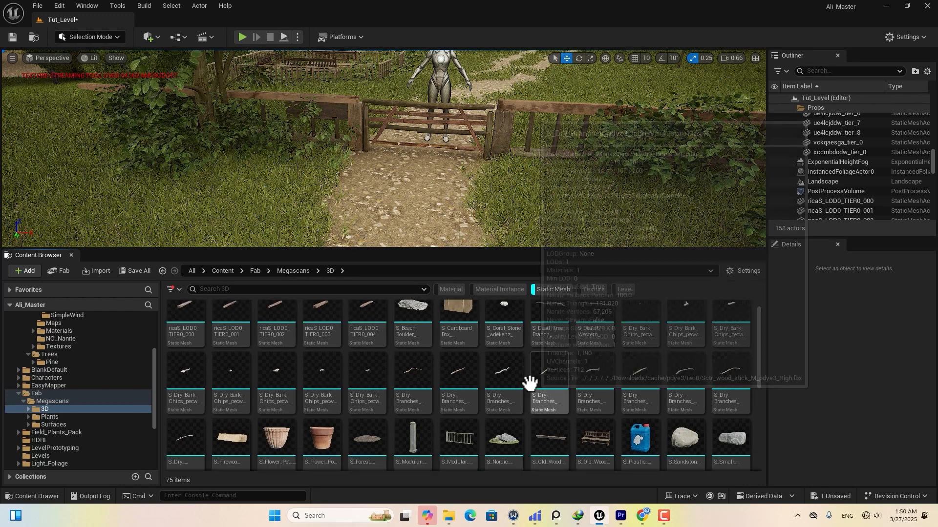
Place an S_Volcanic_Ground mesh on the path and lower it into position.
{"action": "mouse_move", "coordinate": [501, 371]}
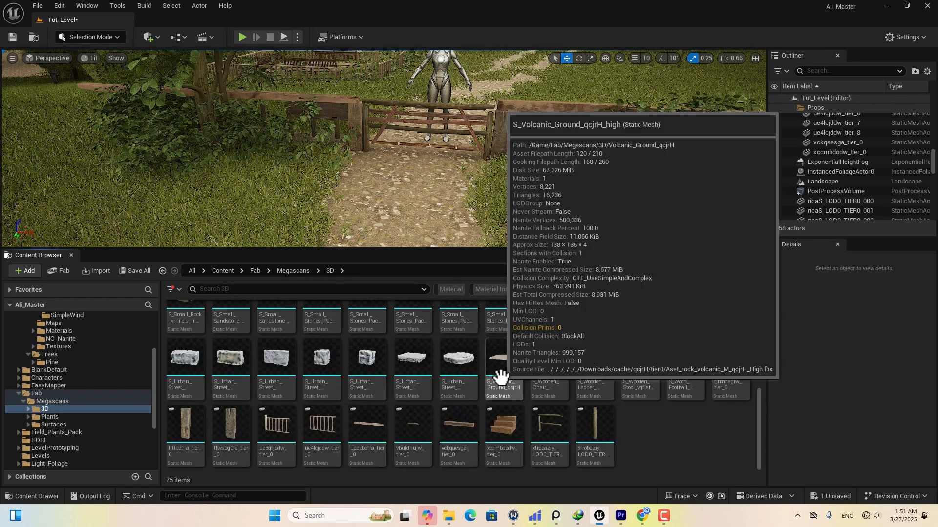
{"action": "left_click_drag", "start_coordinate": [500, 371], "coordinate": [408, 220]}
{"action": "key", "text": "f"}
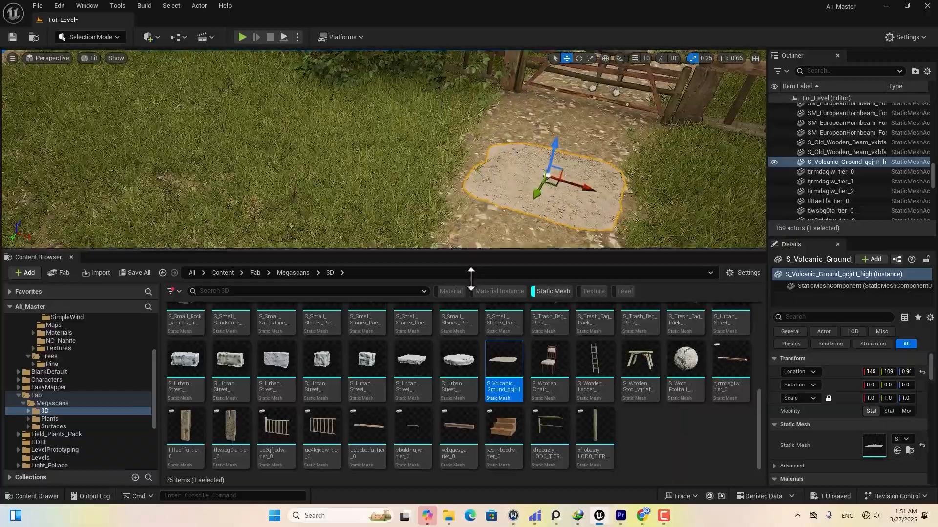
{"action": "right_click_drag", "start_coordinate": [554, 298], "coordinate": [586, 227]}
{"action": "left_click_drag", "start_coordinate": [471, 93], "coordinate": [470, 101]}
{"action": "right_click_drag", "start_coordinate": [489, 161], "coordinate": [508, 151]}
{"action": "left_click_drag", "start_coordinate": [507, 144], "coordinate": [461, 141]}
{"action": "left_click_drag", "start_coordinate": [425, 105], "coordinate": [424, 105]}
{"action": "right_click_drag", "start_coordinate": [425, 146], "coordinate": [429, 171]}
Duplicate the ground patch further along the path and scale the patches up to about 1.43.
{"action": "left_click_drag", "start_coordinate": [434, 200], "coordinate": [561, 109], "text": "alt"}
{"action": "mouse_move", "coordinate": [562, 146]}
{"action": "right_mouse_down"}
{"action": "mouse_move", "coordinate": [586, 122]}
{"action": "mouse_move", "coordinate": [547, 125]}
{"action": "mouse_move", "coordinate": [566, 129]}
{"action": "right_mouse_up"}
{"action": "left_click", "coordinate": [532, 254]}
{"action": "left_click_drag", "start_coordinate": [871, 398], "coordinate": [881, 398]}
{"action": "left_click", "coordinate": [522, 154]}
{"action": "left_click_drag", "start_coordinate": [512, 146], "coordinate": [491, 131]}
{"action": "right_click_drag", "start_coordinate": [491, 130], "coordinate": [488, 161]}
{"action": "left_click_drag", "start_coordinate": [488, 163], "coordinate": [497, 166]}
{"action": "right_click_drag", "start_coordinate": [497, 166], "coordinate": [508, 171]}
{"action": "left_click_drag", "start_coordinate": [871, 398], "coordinate": [879, 399]}
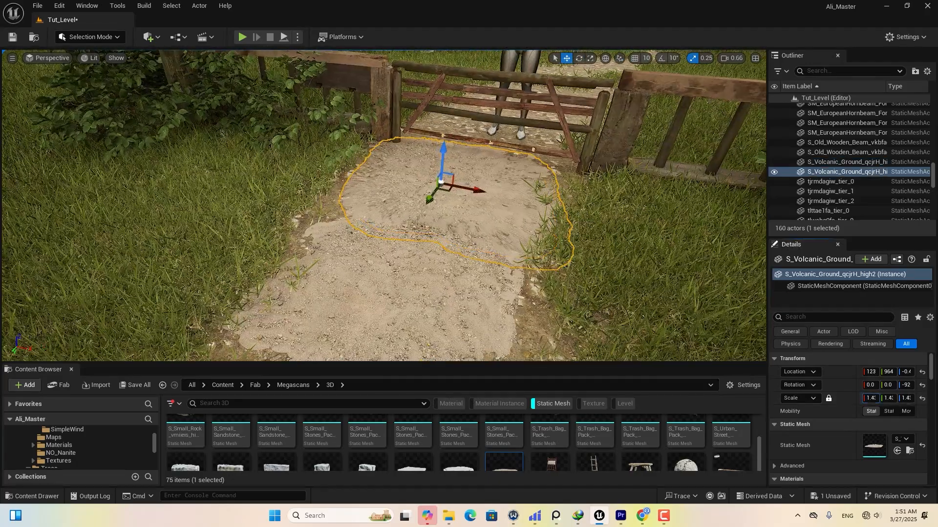
{"action": "right_click_drag", "start_coordinate": [595, 205], "coordinate": [547, 215]}
Duplicate patches to the left and right and rotate one to follow the path.
{"action": "left_click_drag", "start_coordinate": [598, 207], "coordinate": [514, 206], "text": "alt"}
{"action": "mouse_move", "coordinate": [514, 206]}
{"action": "right_mouse_down"}
{"action": "mouse_move", "coordinate": [543, 225]}
{"action": "mouse_move", "coordinate": [535, 245]}
{"action": "mouse_move", "coordinate": [518, 220]}
{"action": "right_mouse_up"}
{"action": "left_click", "coordinate": [415, 227]}
{"action": "left_click_drag", "start_coordinate": [408, 213], "coordinate": [491, 237], "text": "alt"}
{"action": "right_click_drag", "start_coordinate": [457, 245], "coordinate": [469, 215]}
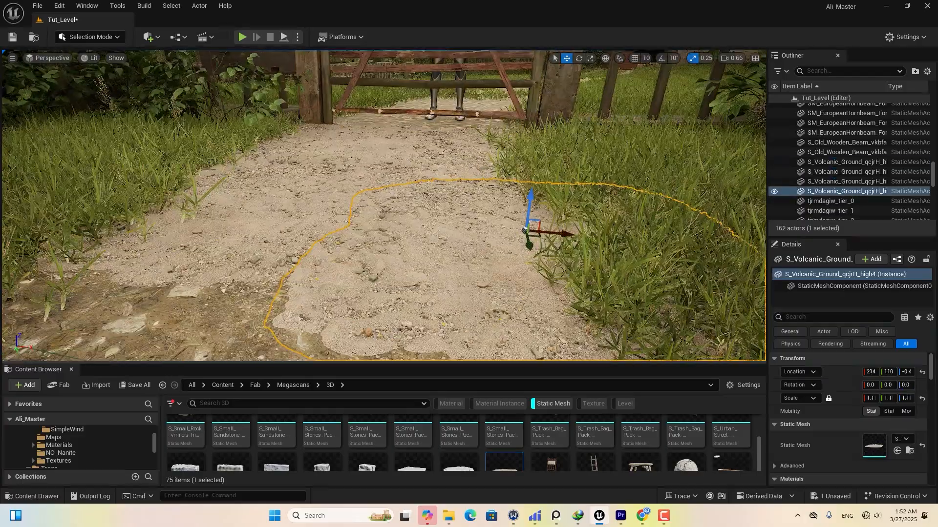
{"action": "key", "text": "e"}
{"action": "left_click_drag", "start_coordinate": [480, 246], "coordinate": [528, 254]}
{"action": "right_click_drag", "start_coordinate": [527, 254], "coordinate": [479, 288]}
Duplicate two selected ground patches toward the camera.
{"action": "left_click", "coordinate": [541, 214], "text": "ctrl"}
{"action": "left_click_drag", "start_coordinate": [591, 194], "coordinate": [481, 326], "text": "alt"}
{"action": "right_click_drag", "start_coordinate": [482, 327], "coordinate": [444, 230]}
Duplicate six ground patches past the gate and rotate them to follow the path.
{"action": "left_click", "coordinate": [429, 220], "text": "ctrl"}
{"action": "left_click", "coordinate": [464, 195], "text": "ctrl"}
{"action": "left_click", "coordinate": [503, 180], "text": "ctrl"}
{"action": "left_click", "coordinate": [533, 192], "text": "ctrl"}
{"action": "right_click_drag", "start_coordinate": [533, 191], "coordinate": [561, 201]}
{"action": "left_click_drag", "start_coordinate": [278, 262], "coordinate": [367, 254], "text": "alt"}
{"action": "left_click_drag", "start_coordinate": [513, 184], "coordinate": [520, 182], "text": "alt"}
{"action": "left_click_drag", "start_coordinate": [567, 174], "coordinate": [621, 191]}
{"action": "key", "text": "e"}
{"action": "left_click_drag", "start_coordinate": [605, 200], "coordinate": [663, 142]}
{"action": "key", "text": "w"}
{"action": "right_click_drag", "start_coordinate": [289, 310], "coordinate": [288, 309]}
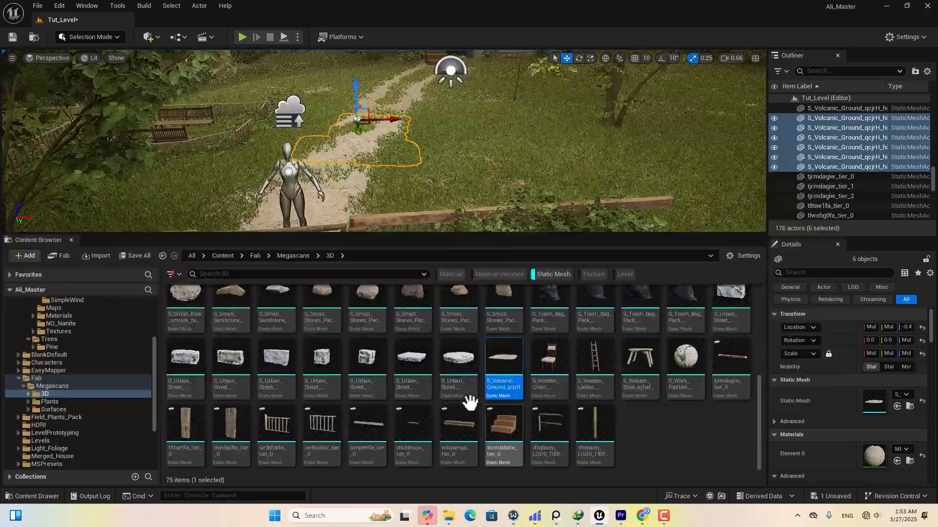
Place an S_Nordic_Boulder beside the path and a duplicate in front of the fence.
{"action": "scroll", "coordinate": [470, 402], "scroll_direction": "up", "scroll_amount": 5}
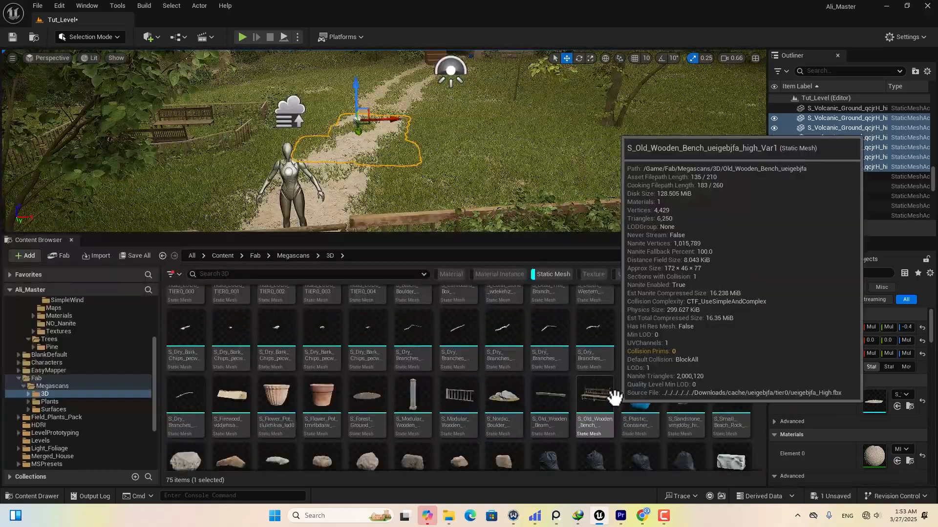
{"action": "left_click_drag", "start_coordinate": [506, 442], "coordinate": [511, 144]}
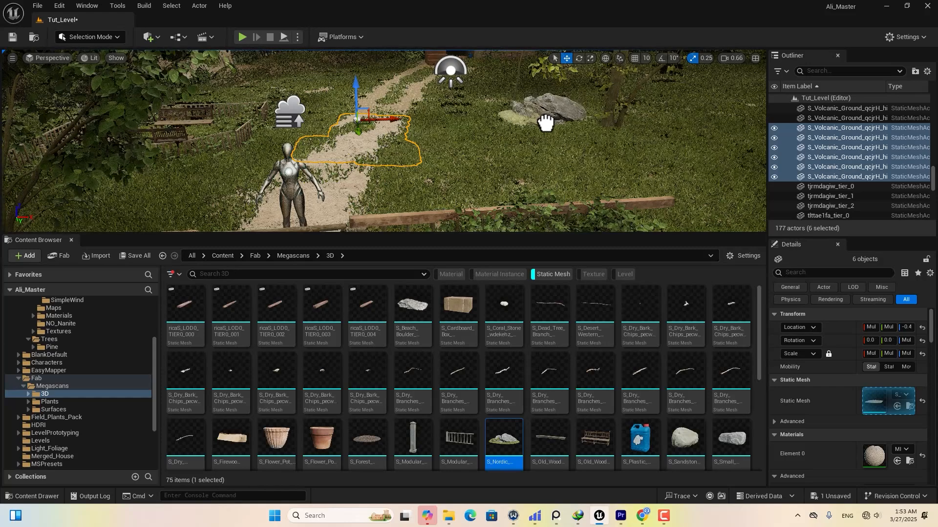
{"action": "left_click_drag", "start_coordinate": [517, 139], "coordinate": [517, 142]}
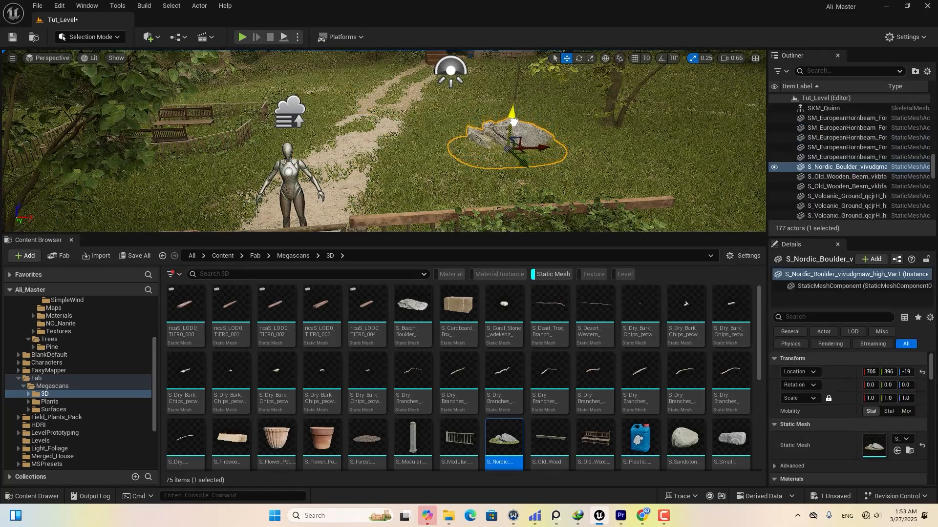
{"action": "left_click_drag", "start_coordinate": [542, 149], "coordinate": [503, 151], "text": "alt"}
{"action": "right_click_drag", "start_coordinate": [499, 198], "coordinate": [390, 161]}
{"action": "left_click_drag", "start_coordinate": [217, 181], "coordinate": [198, 215]}
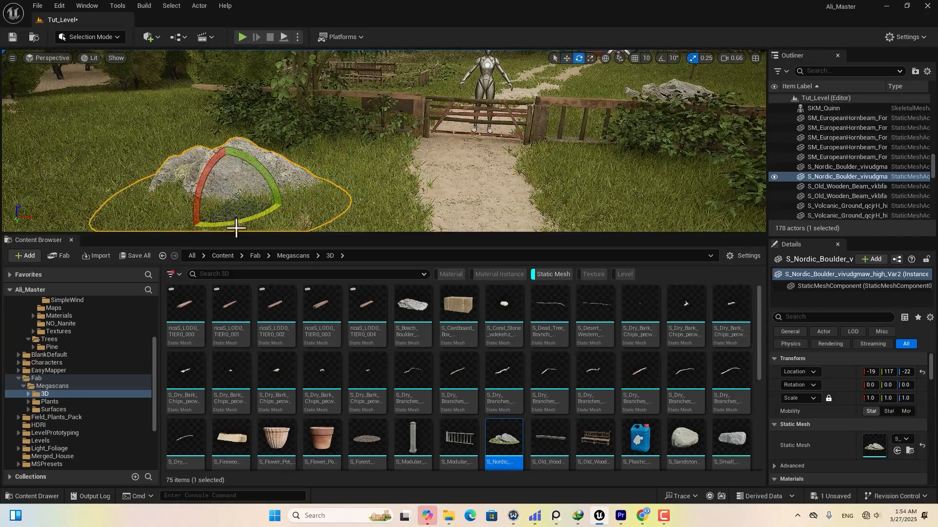
{"action": "right_click_drag", "start_coordinate": [236, 228], "coordinate": [215, 227]}
{"action": "key", "text": "s"}
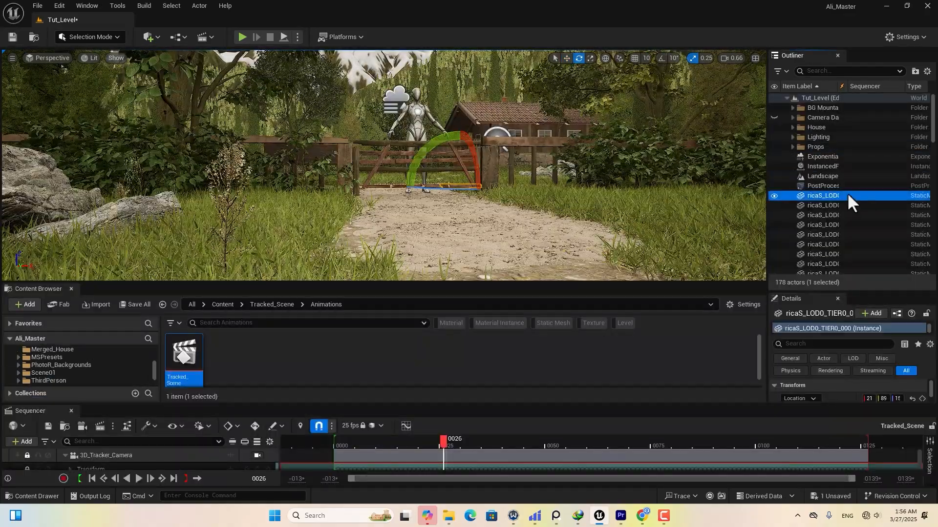
{"action": "scroll", "coordinate": [847, 192], "scroll_direction": "down", "scroll_amount": 3}
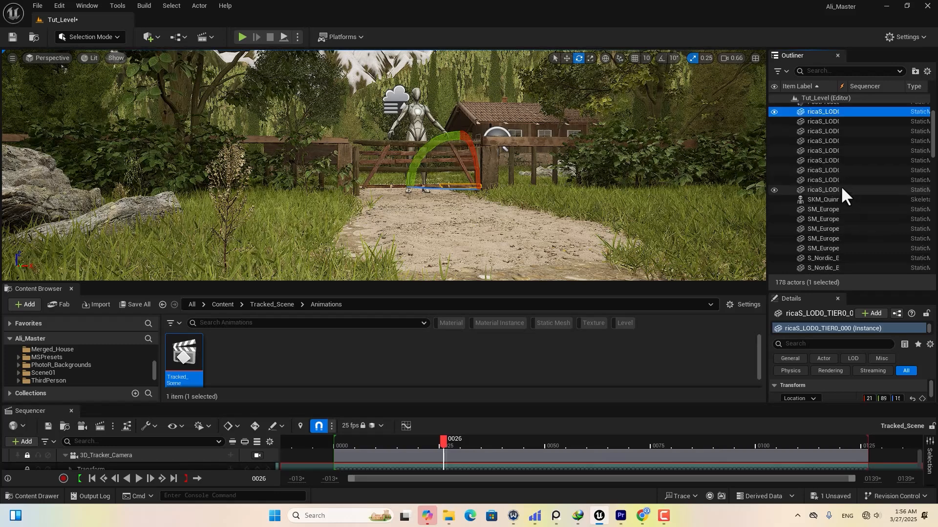
Group the fence pieces into a new Outliner folder named Fence.
{"action": "scroll", "coordinate": [850, 190], "scroll_direction": "up", "scroll_amount": 2}
{"action": "left_click", "coordinate": [822, 237], "text": "shift"}
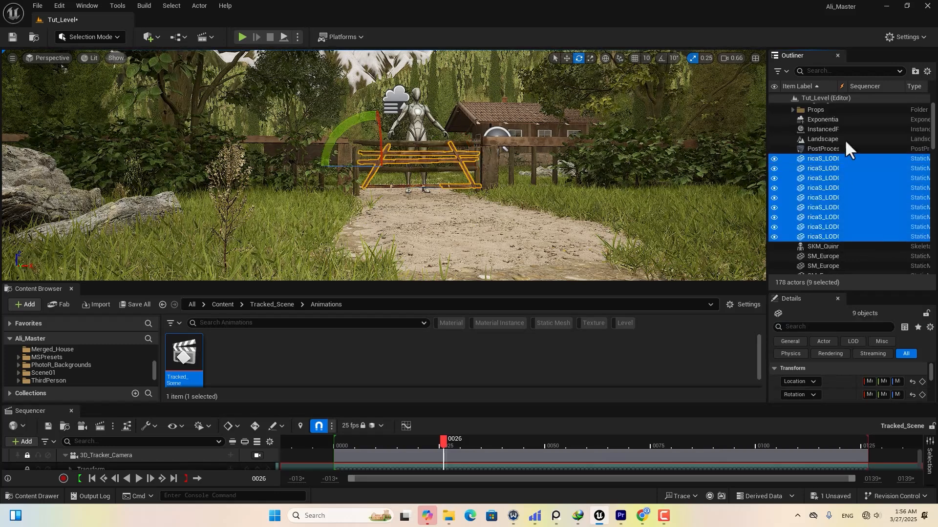
{"action": "left_click", "coordinate": [914, 72]}
{"action": "type", "text": "Fence"}
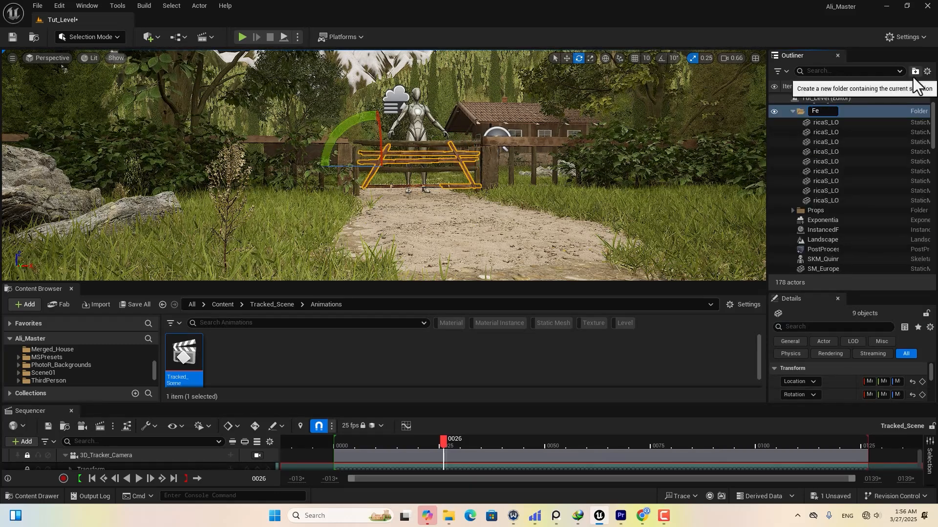
{"action": "left_click", "coordinate": [834, 123]}
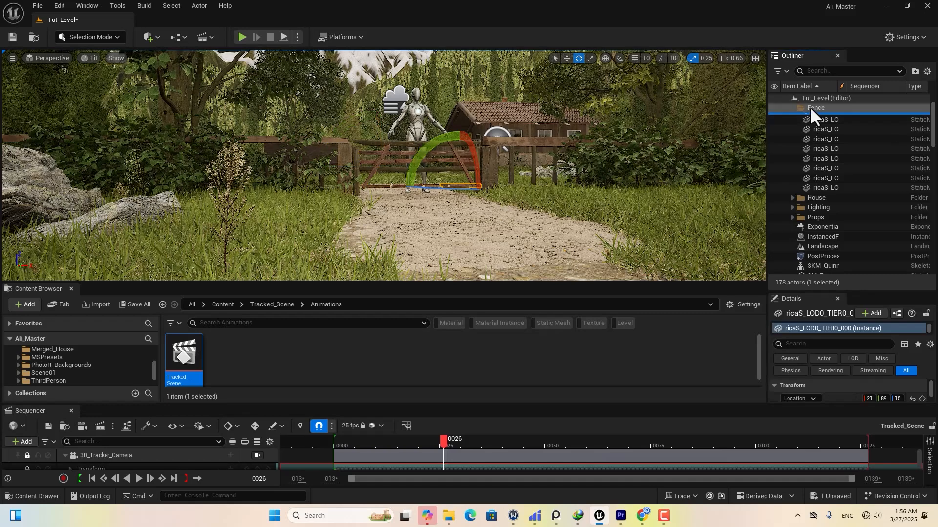
{"action": "left_click", "coordinate": [820, 110]}
{"action": "scroll", "coordinate": [823, 162], "scroll_direction": "down", "scroll_amount": 2}
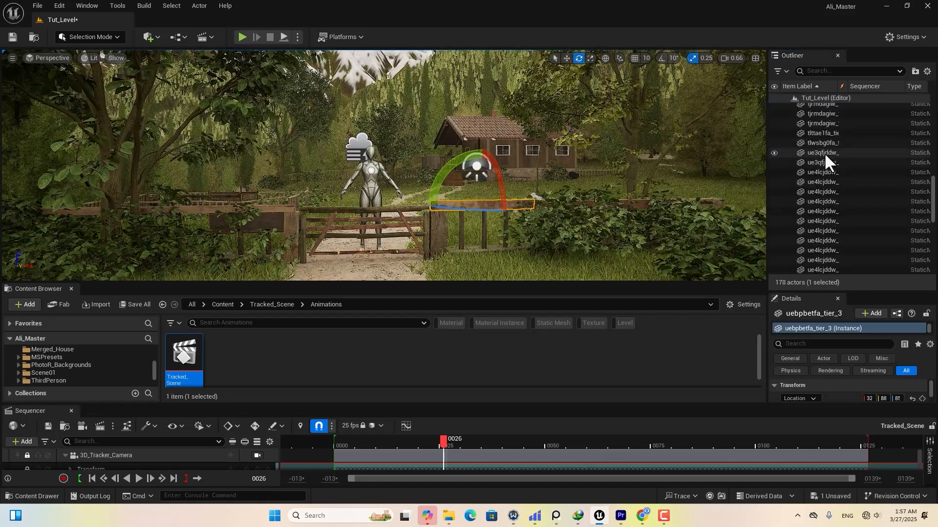
{"action": "left_click", "coordinate": [825, 154], "text": "shift"}
{"action": "scroll", "coordinate": [826, 157], "scroll_direction": "down", "scroll_amount": 1}
{"action": "scroll", "coordinate": [827, 159], "scroll_direction": "up", "scroll_amount": 15}
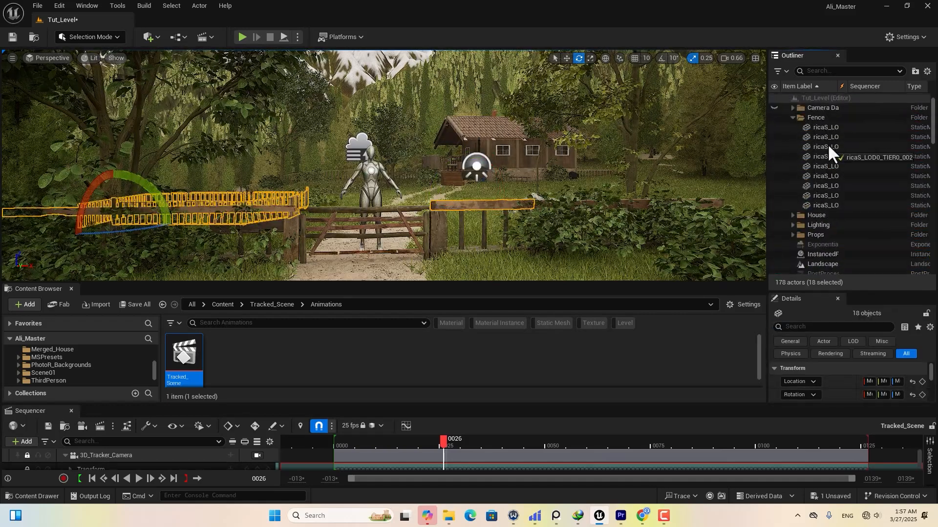
{"action": "left_click", "coordinate": [792, 123]}
File the five hornbeam trees in a new Plants folder and move both Nordic boulders into it.
{"action": "scroll", "coordinate": [808, 157], "scroll_direction": "down", "scroll_amount": 3}
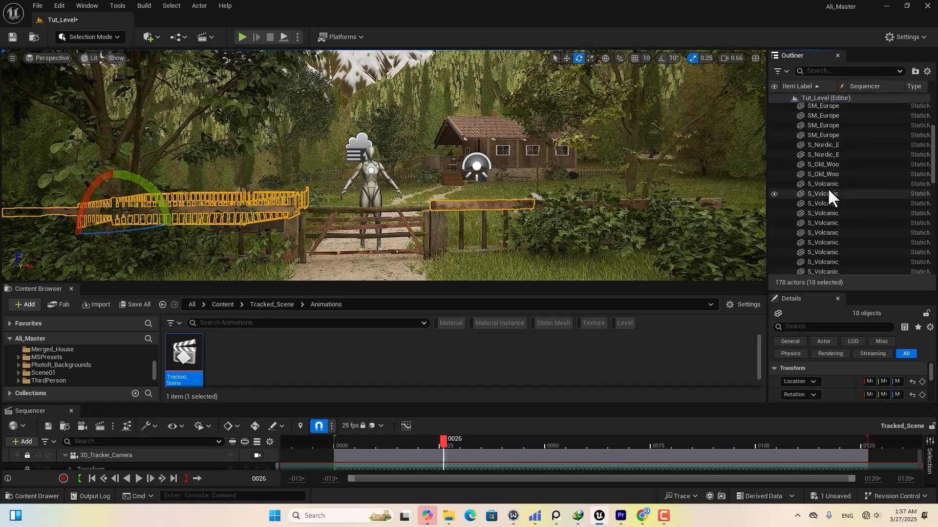
{"action": "left_click", "coordinate": [830, 143]}
{"action": "left_click", "coordinate": [836, 183], "text": "shift"}
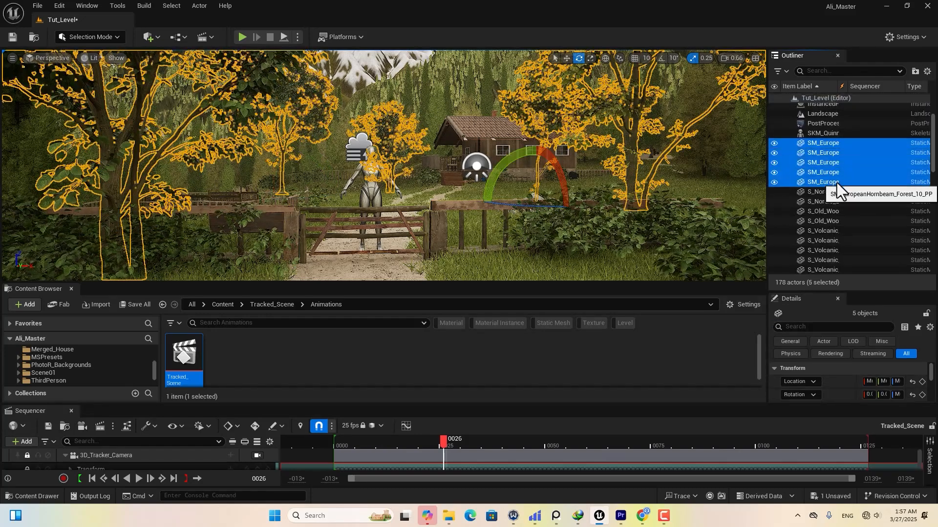
{"action": "left_click", "coordinate": [915, 71]}
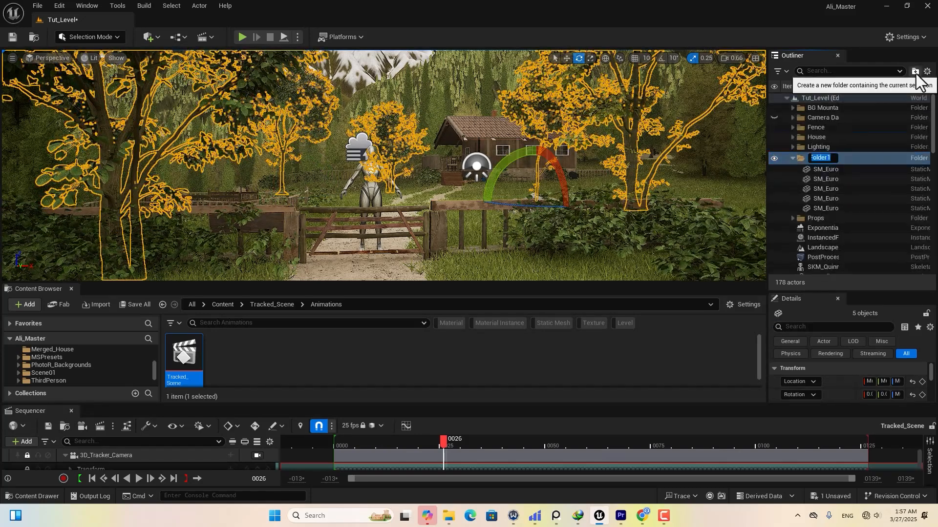
{"action": "type", "text": "Plants"}
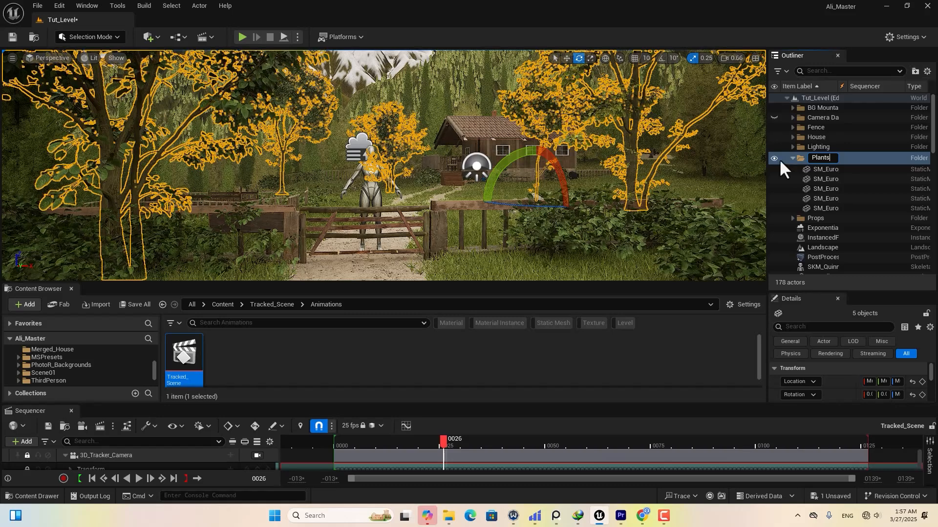
{"action": "key", "text": "Return"}
{"action": "scroll", "coordinate": [807, 180], "scroll_direction": "down", "scroll_amount": 3}
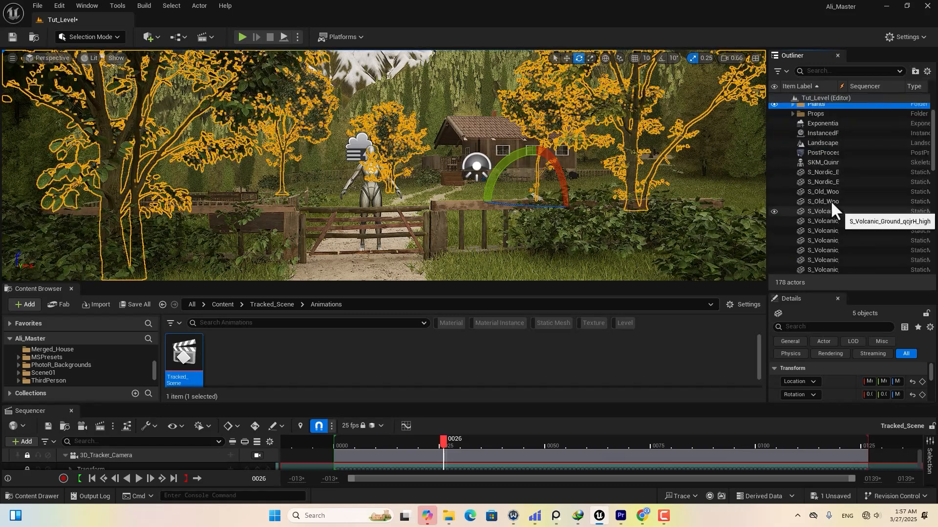
{"action": "left_click", "coordinate": [821, 172]}
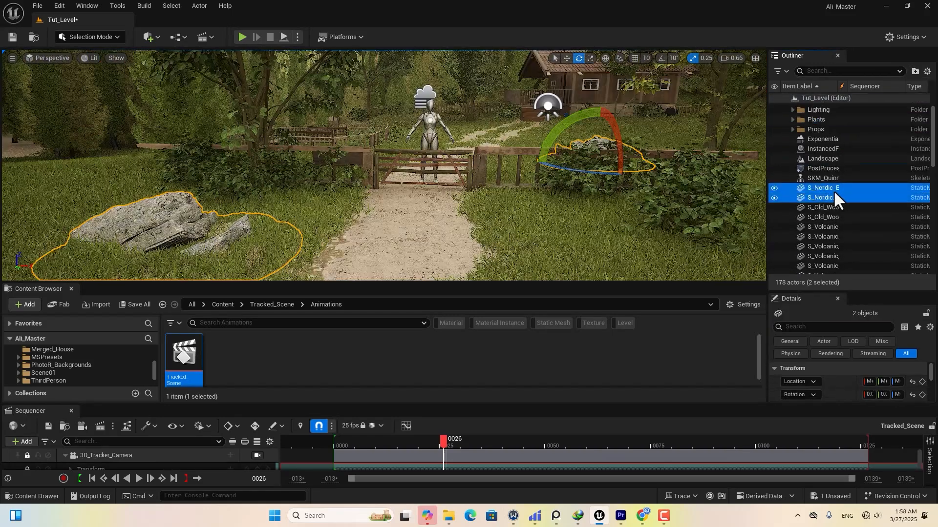
{"action": "left_click_drag", "start_coordinate": [834, 191], "coordinate": [818, 120]}
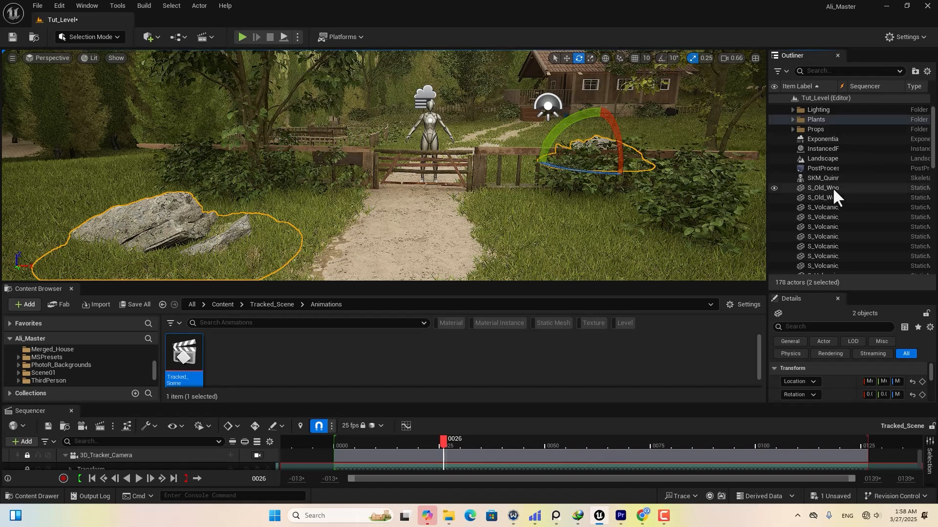
Move the two old wooden beams into the Fence folder.
{"action": "left_click", "coordinate": [832, 187]}
{"action": "left_click", "coordinate": [833, 199]}
{"action": "left_click", "coordinate": [828, 189], "text": "shift"}
{"action": "scroll", "coordinate": [825, 197], "scroll_direction": "up", "scroll_amount": 3}
{"action": "left_click_drag", "start_coordinate": [825, 226], "coordinate": [819, 128]}
{"action": "left_click", "coordinate": [792, 127]}
Group the 18 volcanic ground patches into a new folder named Ground.
{"action": "scroll", "coordinate": [826, 156], "scroll_direction": "down", "scroll_amount": 3}
{"action": "left_click", "coordinate": [830, 163]}
{"action": "scroll", "coordinate": [837, 181], "scroll_direction": "down", "scroll_amount": 5}
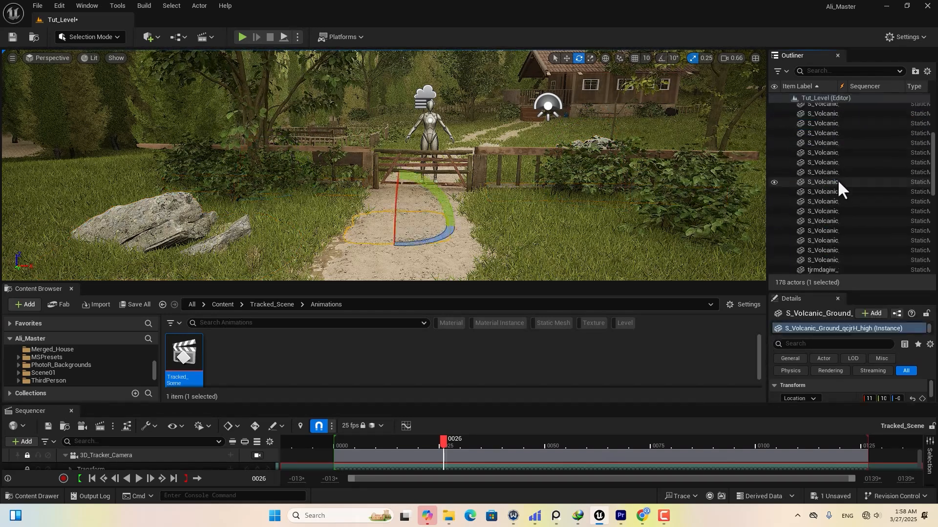
{"action": "left_click", "coordinate": [834, 213], "text": "shift"}
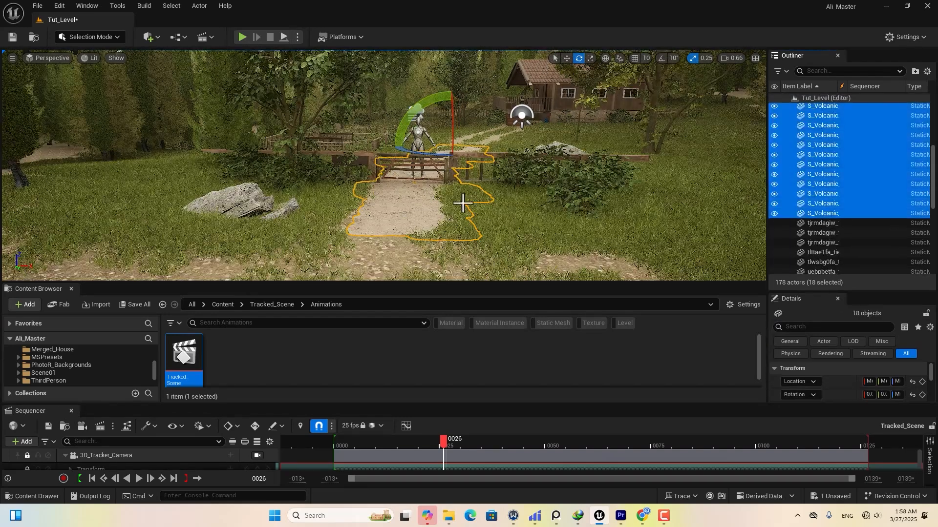
{"action": "left_click", "coordinate": [912, 72]}
{"action": "type", "text": "Groun"}
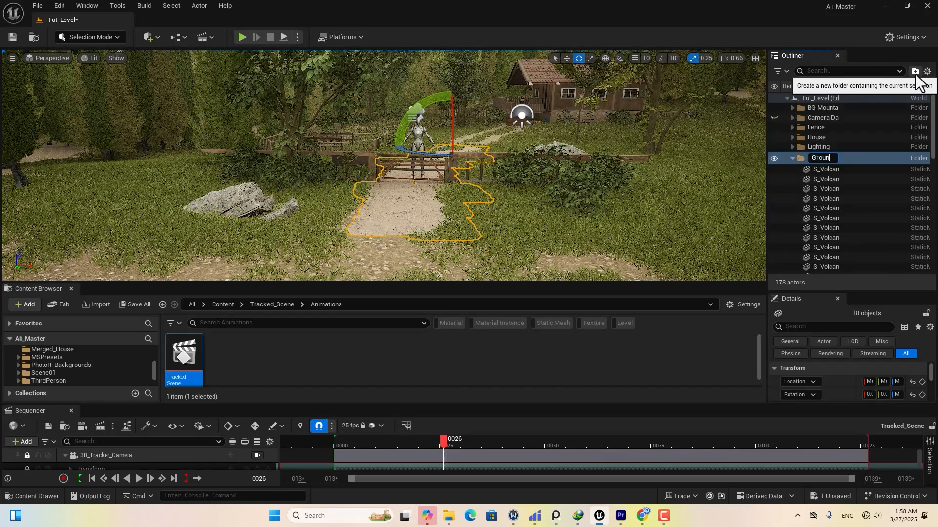
{"action": "type", "text": "d"}
{"action": "key", "text": "Return"}
Move the 30 remaining loose actors into the Fence folder.
{"action": "left_click", "coordinate": [830, 213]}
{"action": "scroll", "coordinate": [841, 205], "scroll_direction": "down", "scroll_amount": 7}
{"action": "left_click", "coordinate": [834, 223], "text": "shift"}
{"action": "scroll", "coordinate": [833, 229], "scroll_direction": "down", "scroll_amount": 2}
{"action": "left_click", "coordinate": [828, 264], "text": "shift"}
{"action": "scroll", "coordinate": [836, 186], "scroll_direction": "up", "scroll_amount": 6}
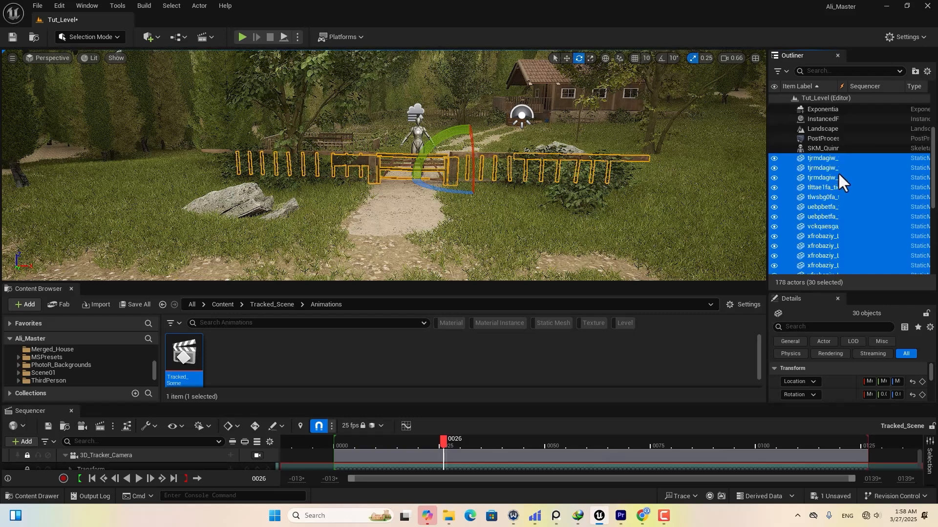
{"action": "left_click_drag", "start_coordinate": [819, 165], "coordinate": [814, 128]}
{"action": "left_click", "coordinate": [791, 128]}
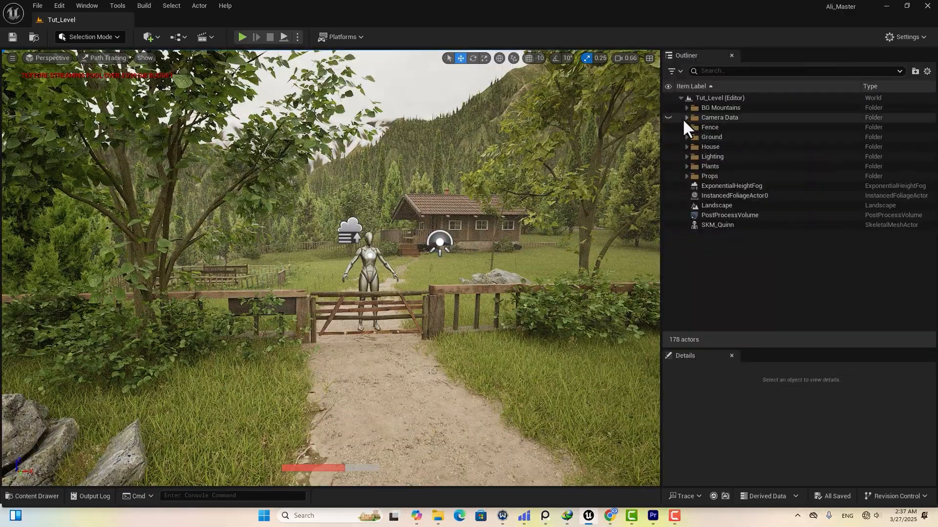
Adjust the 3D_Tracker_Camera's focus distance using its debug focus plane, then hide the plane.
{"action": "left_click", "coordinate": [682, 118]}
{"action": "left_click", "coordinate": [719, 118]}
{"action": "left_click", "coordinate": [687, 118]}
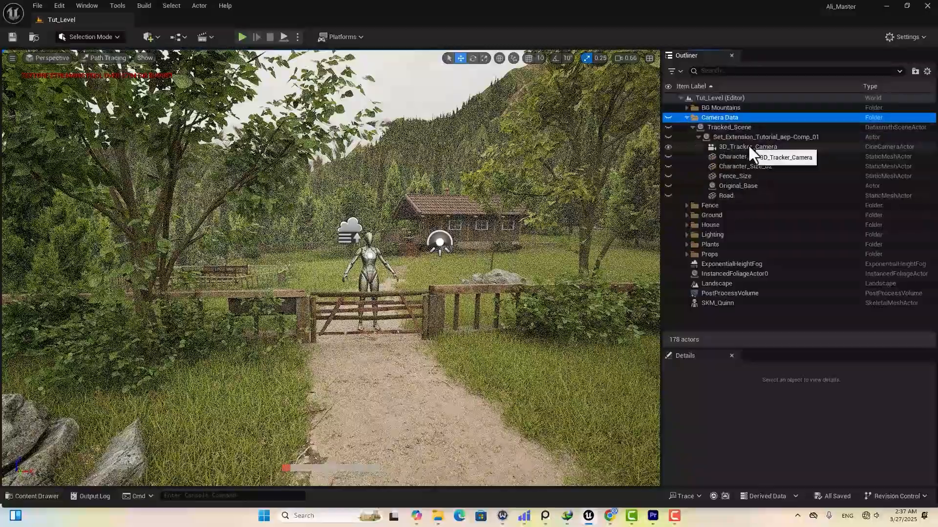
{"action": "left_click", "coordinate": [748, 146]}
{"action": "left_click_drag", "start_coordinate": [811, 348], "coordinate": [798, 165]}
{"action": "scroll", "coordinate": [763, 352], "scroll_direction": "down", "scroll_amount": 2}
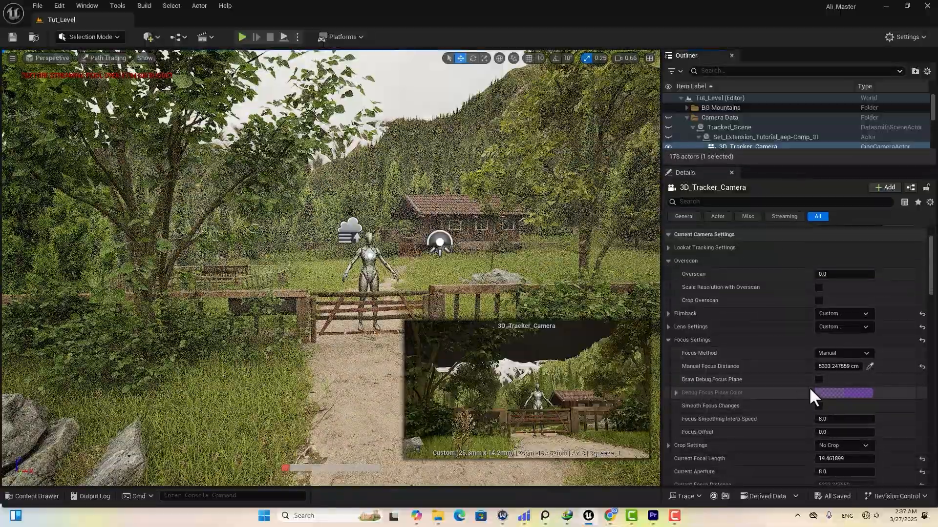
{"action": "left_click", "coordinate": [818, 380]}
{"action": "left_click_drag", "start_coordinate": [836, 367], "coordinate": [781, 367]}
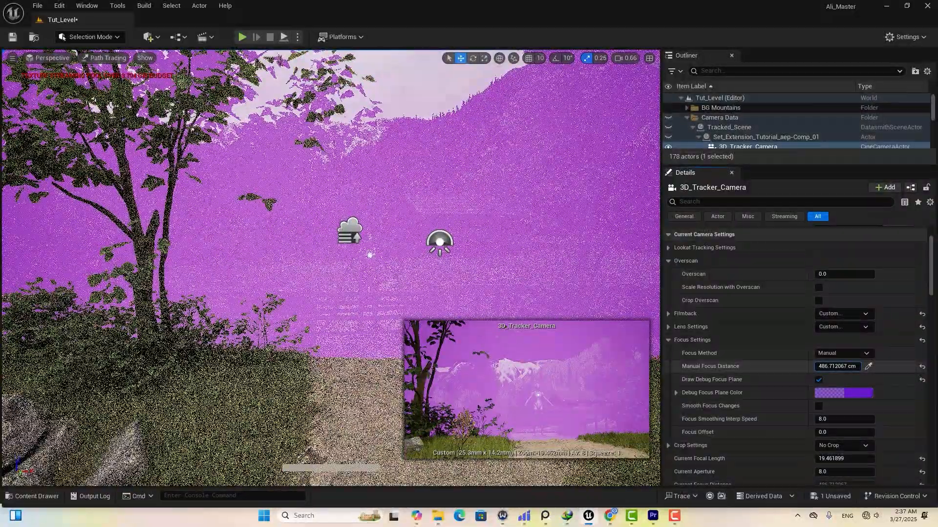
{"action": "left_click_drag", "start_coordinate": [781, 367], "coordinate": [790, 367]}
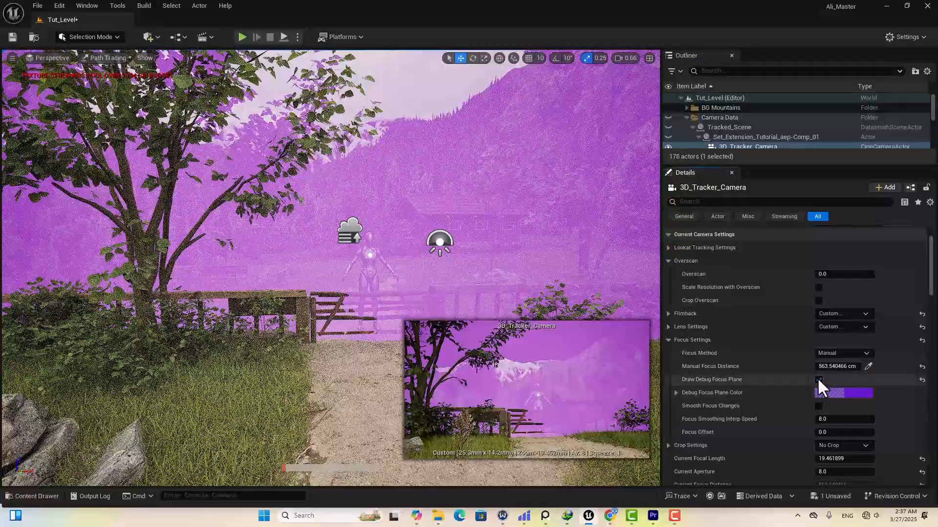
{"action": "left_click", "coordinate": [818, 379]}
Set the camera's Current Aperture to 4.6.
{"action": "scroll", "coordinate": [781, 437], "scroll_direction": "down", "scroll_amount": 2}
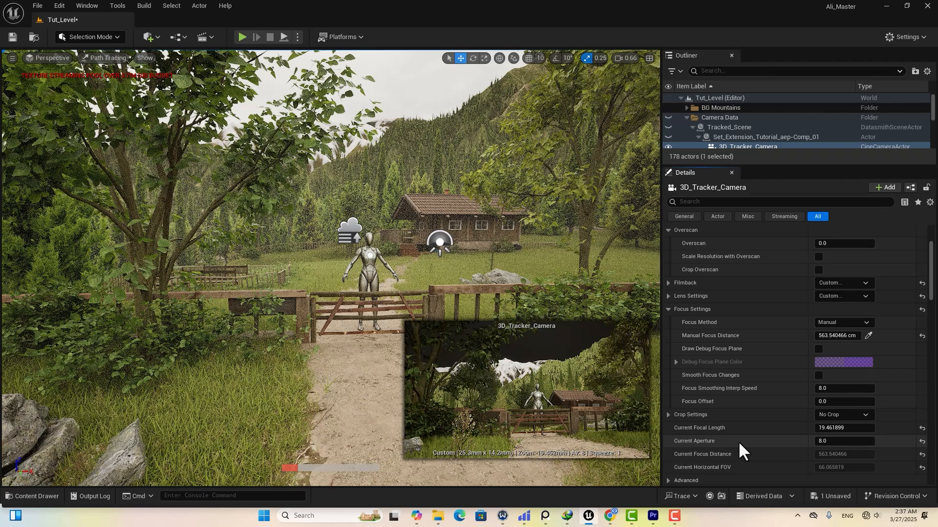
{"action": "left_click", "coordinate": [844, 441]}
{"action": "key", "text": "BackSpace"}
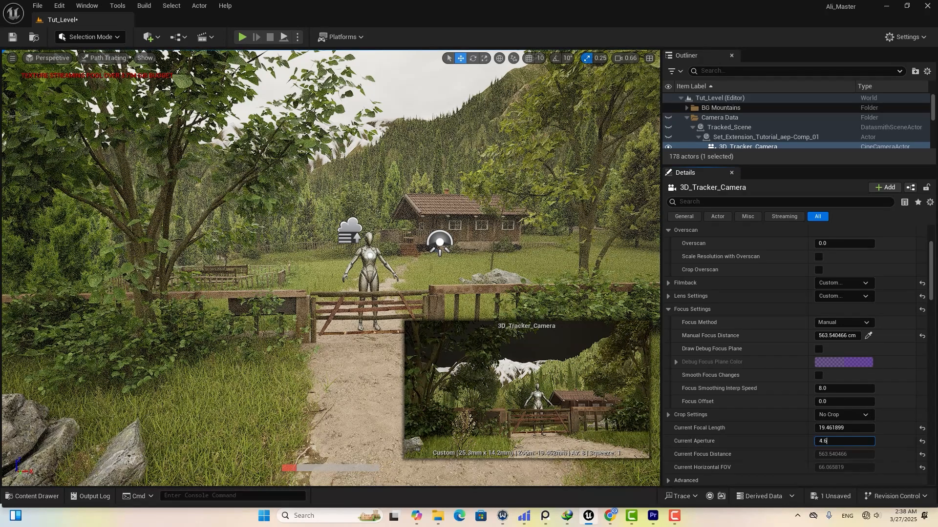
{"action": "type", "text": "4.6"}
{"action": "key", "text": "Return"}
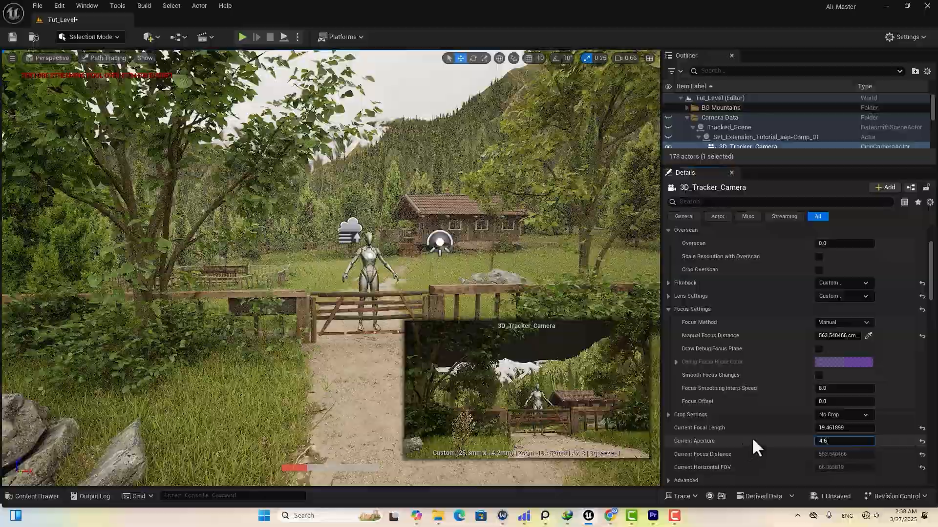
{"action": "left_click_drag", "start_coordinate": [729, 173], "coordinate": [730, 282]}
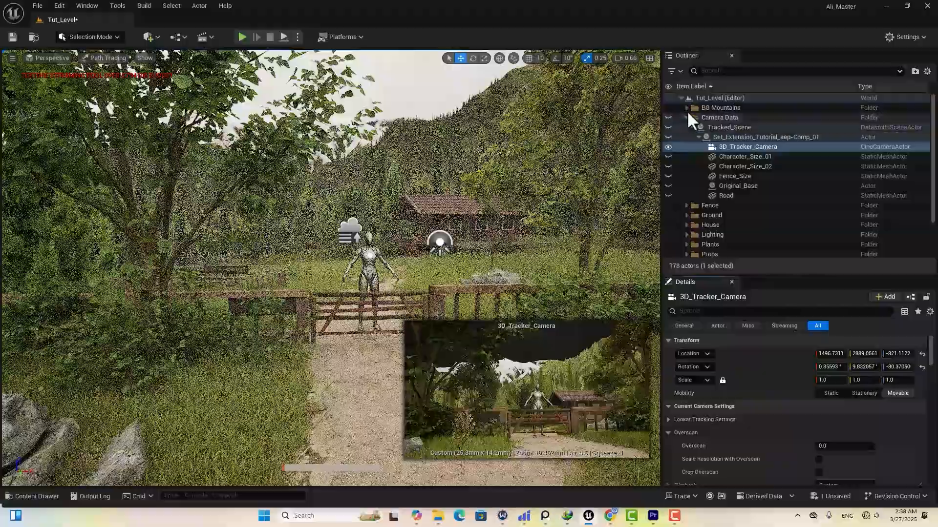
Select PostProcessVolume and set Exposure Compensation to 1.3, moving on to the Path Tracing settings.
{"action": "left_click", "coordinate": [687, 117]}
{"action": "left_click", "coordinate": [726, 216]}
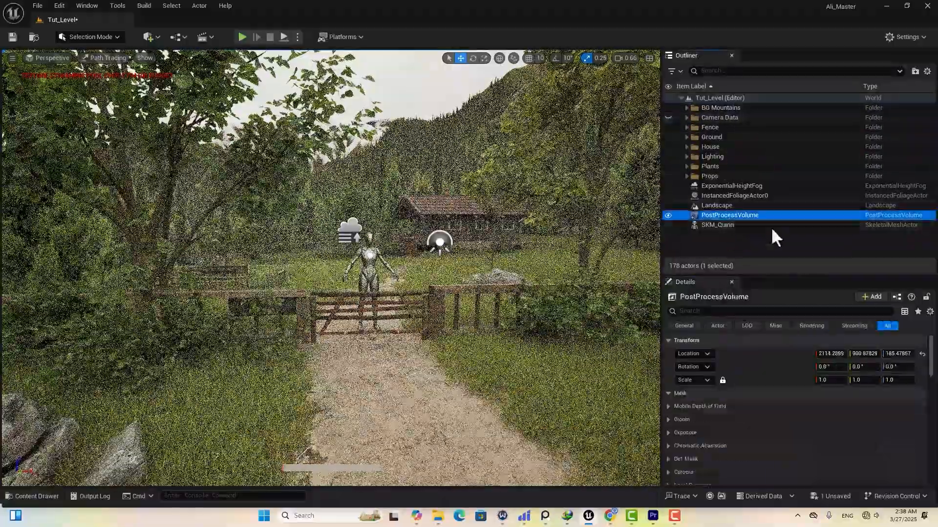
{"action": "scroll", "coordinate": [754, 395], "scroll_direction": "down", "scroll_amount": 3}
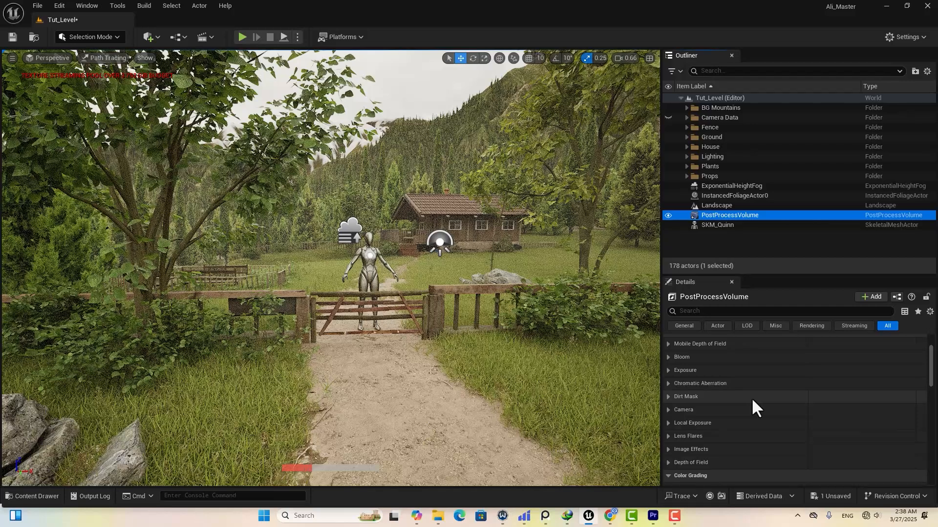
{"action": "left_click", "coordinate": [668, 371]}
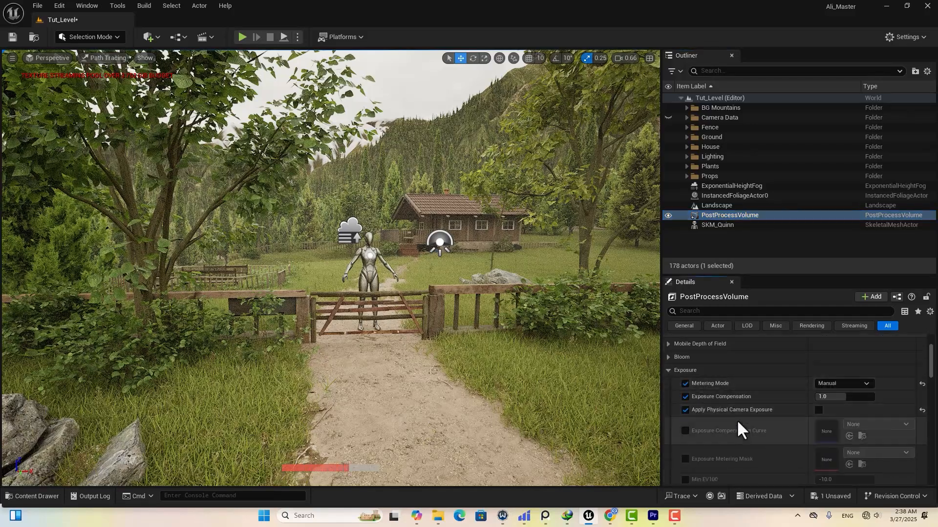
{"action": "left_click", "coordinate": [825, 396]}
{"action": "type", "text": "1.3"}
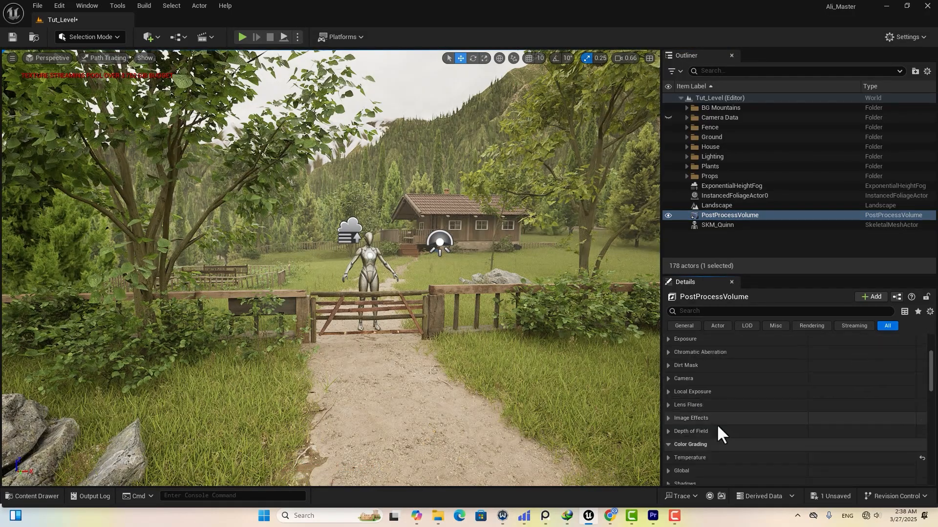
{"action": "left_click", "coordinate": [668, 406]}
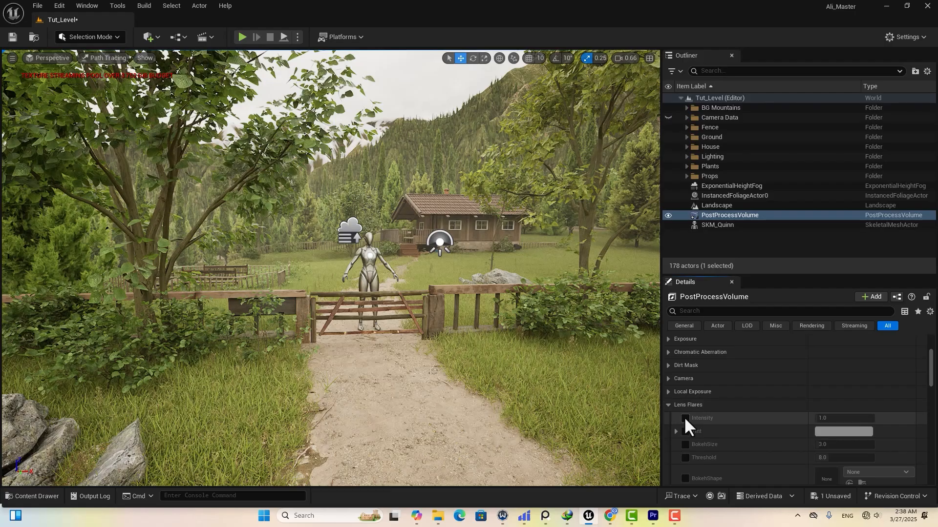
{"action": "left_click", "coordinate": [669, 405]}
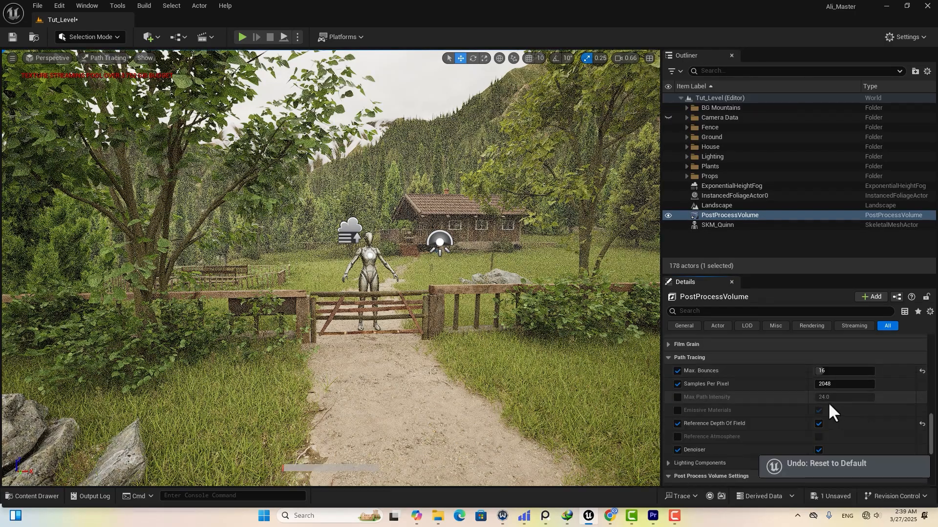
{"action": "scroll", "coordinate": [766, 391], "scroll_direction": "down", "scroll_amount": 2}
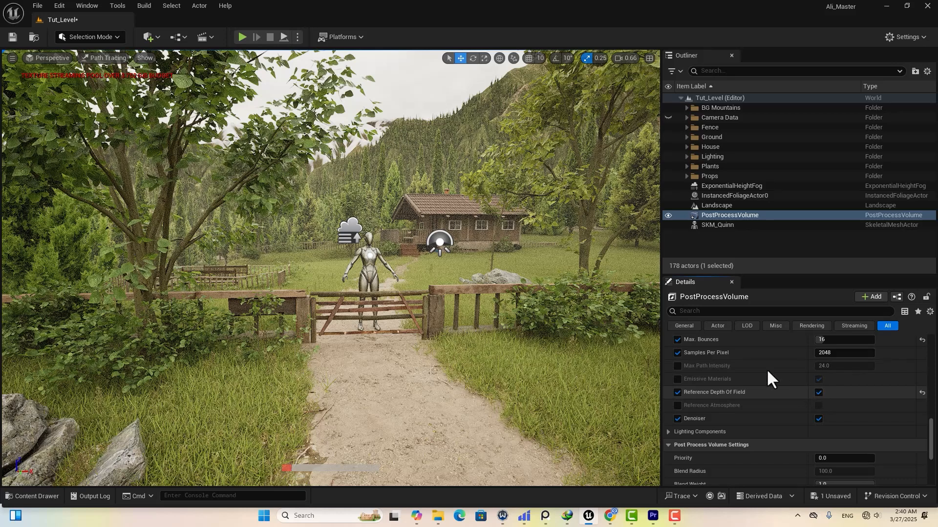
Turn off the PostProcessVolume's path tracing denoiser.
{"action": "left_click", "coordinate": [819, 419]}
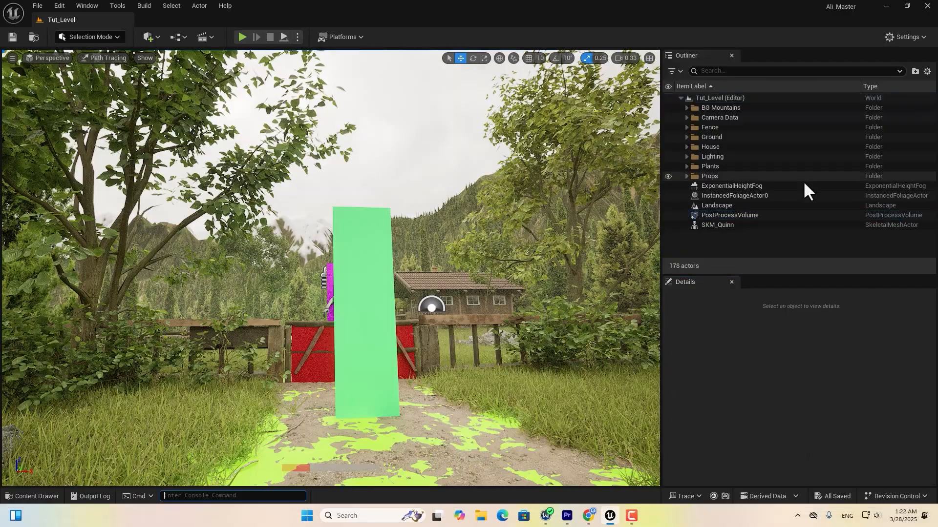
{"action": "left_click", "coordinate": [668, 118]}
{"action": "left_click", "coordinate": [667, 117]}
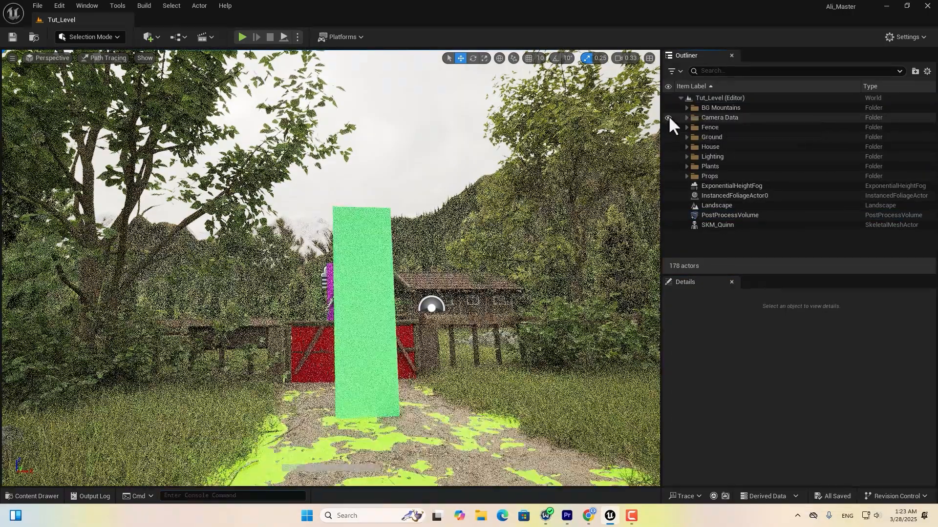
Tick Actor Hidden In Game for the five reference actors, Character_Size_01 through Road.
{"action": "left_click", "coordinate": [686, 117]}
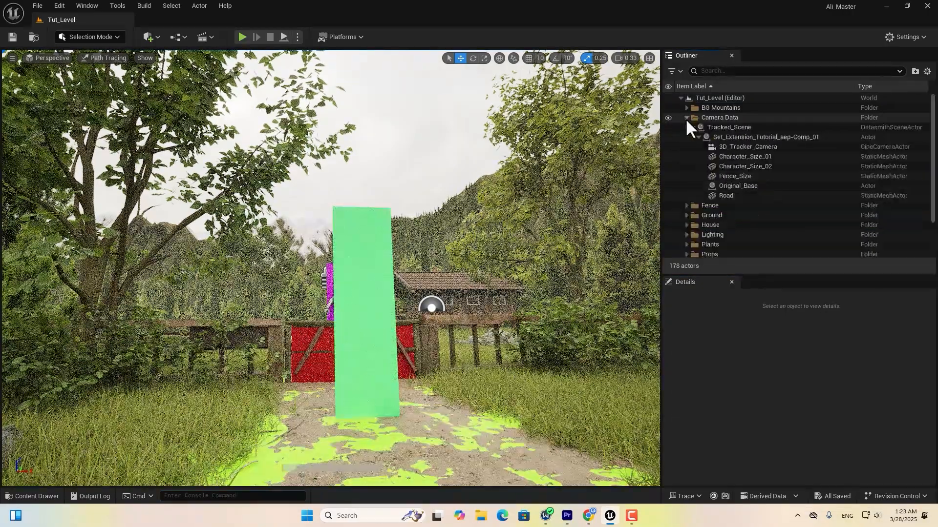
{"action": "left_click", "coordinate": [737, 156]}
{"action": "left_click", "coordinate": [734, 195], "text": "shift"}
{"action": "left_click", "coordinate": [728, 311]}
{"action": "type", "text": "hid"}
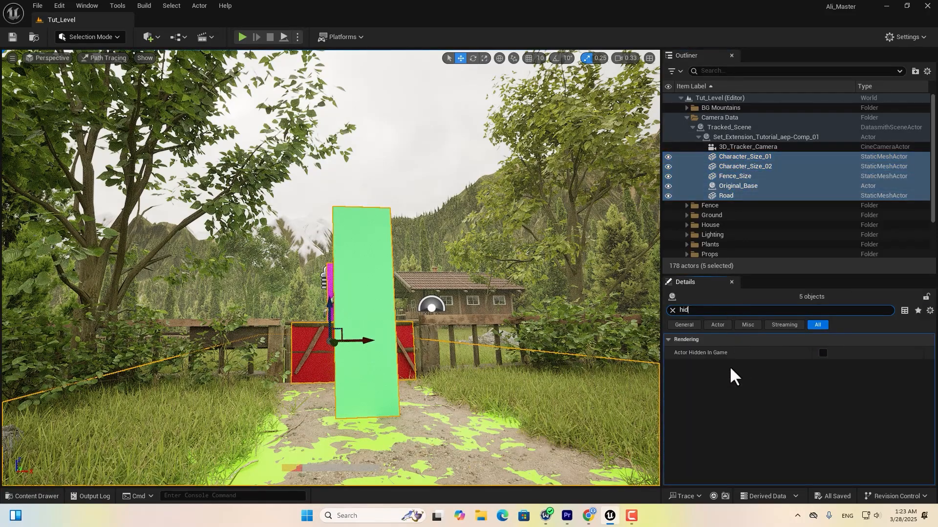
{"action": "left_click", "coordinate": [823, 353]}
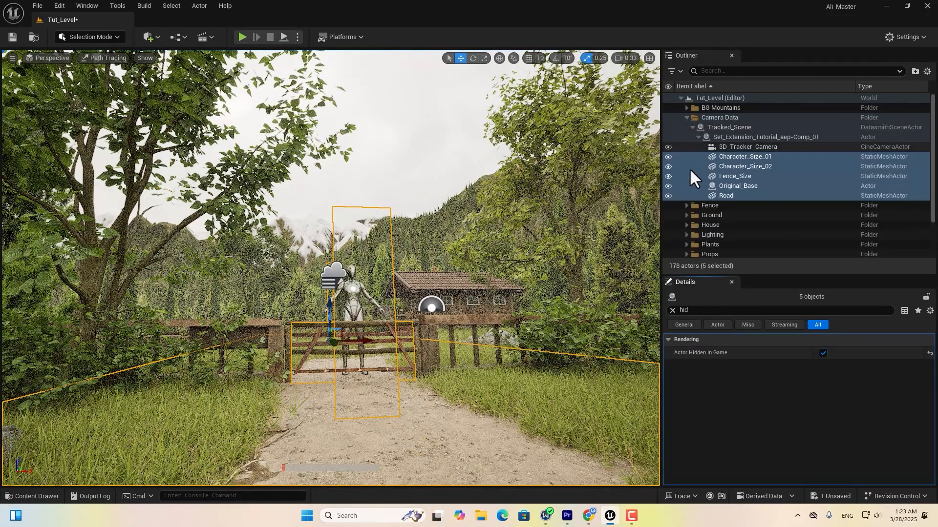
{"action": "left_click", "coordinate": [672, 310]}
Hide SKM_Quinn in game and bring up the live-action green-screen footage.
{"action": "scroll", "coordinate": [742, 224], "scroll_direction": "down", "scroll_amount": 3}
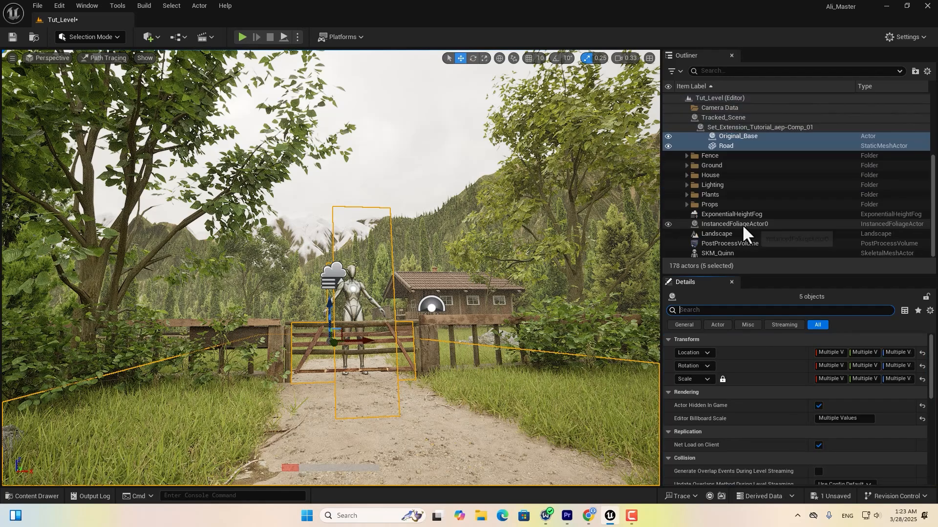
{"action": "left_click", "coordinate": [719, 253]}
{"action": "left_click", "coordinate": [711, 341]}
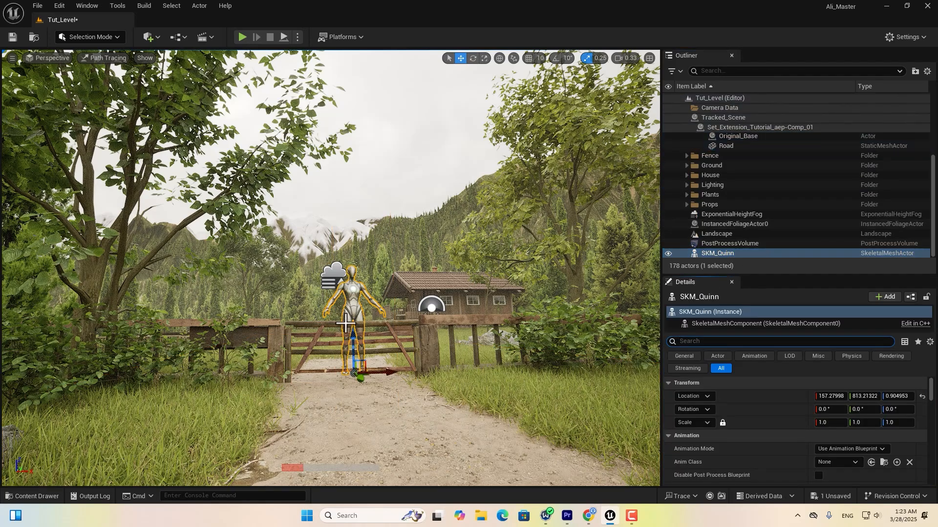
{"action": "type", "text": "hid"}
{"action": "scroll", "coordinate": [736, 468], "scroll_direction": "down", "scroll_amount": 1}
{"action": "left_click", "coordinate": [817, 473]}
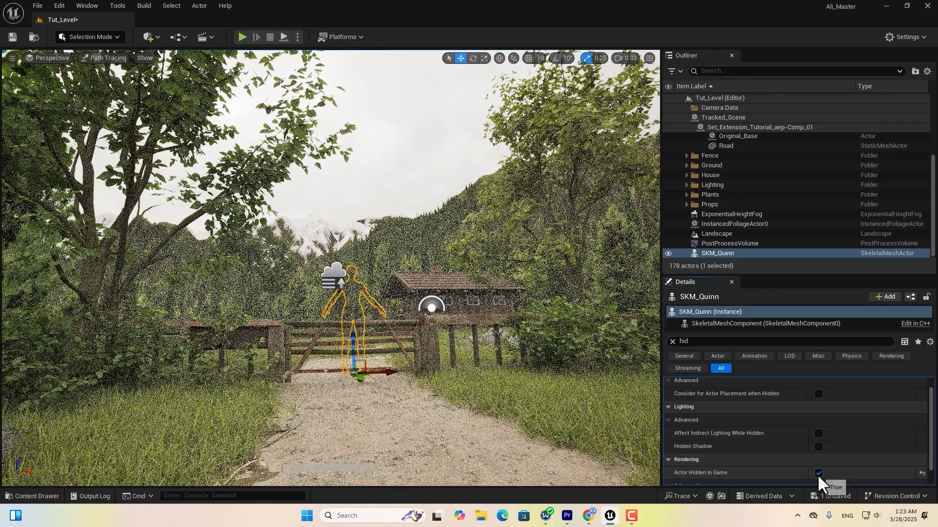
{"action": "left_click", "coordinate": [672, 341]}
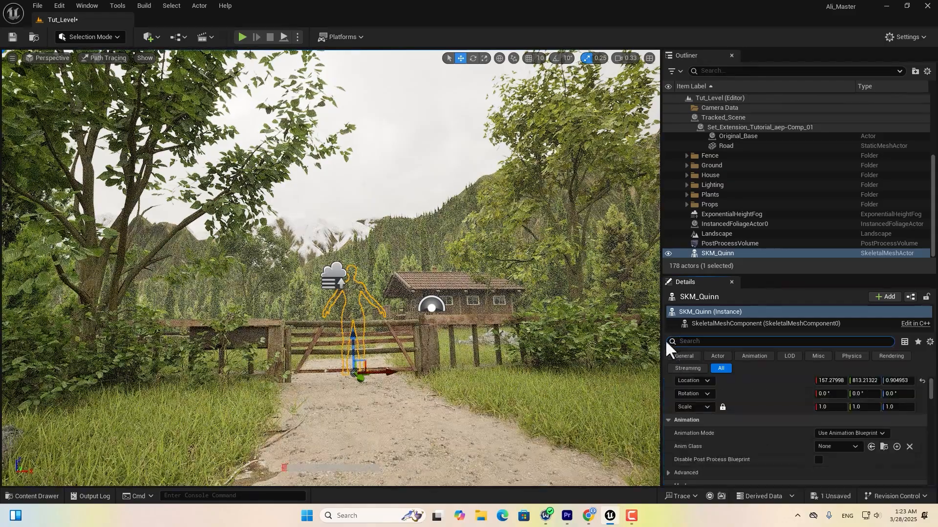
{"action": "left_click", "coordinate": [444, 189]}
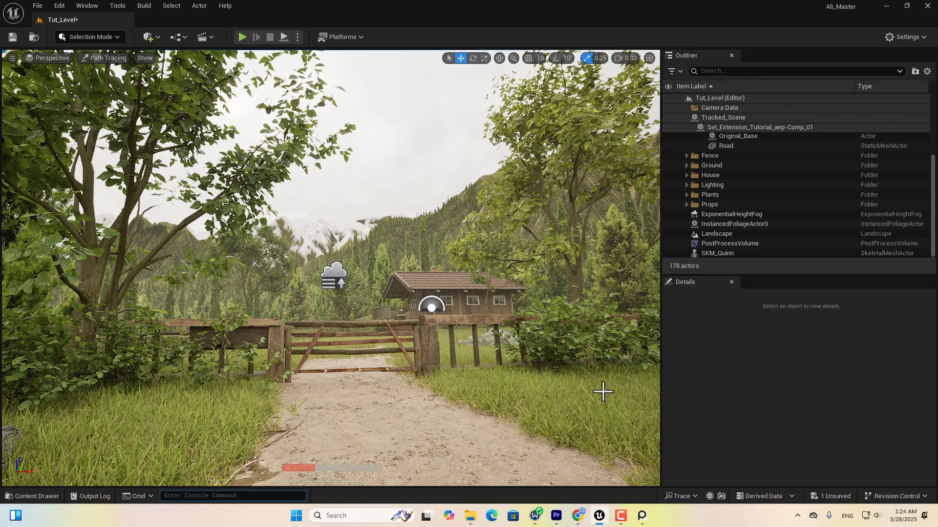
{"action": "left_click", "coordinate": [642, 516]}
{"action": "left_click_drag", "start_coordinate": [697, 241], "coordinate": [658, 242]}
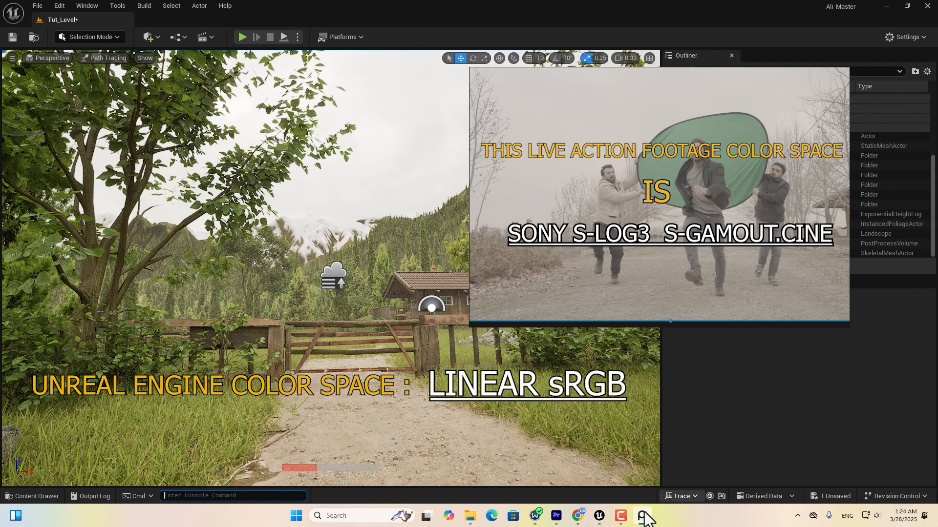
Check the ACES 1.2 config zip on the OpenColorIO-Configs release page, then return to Unreal's Content Browser.
{"action": "left_click", "coordinate": [571, 517]}
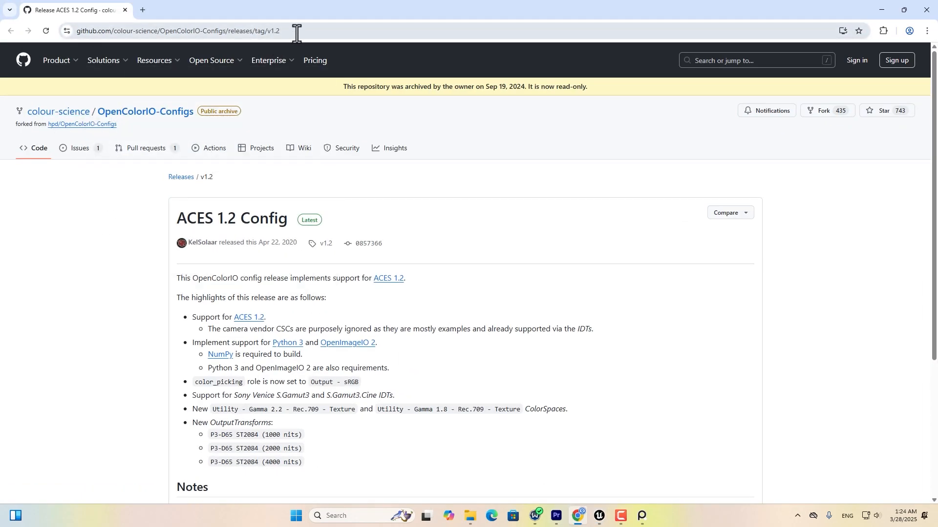
{"action": "scroll", "coordinate": [161, 254], "scroll_direction": "down", "scroll_amount": 5}
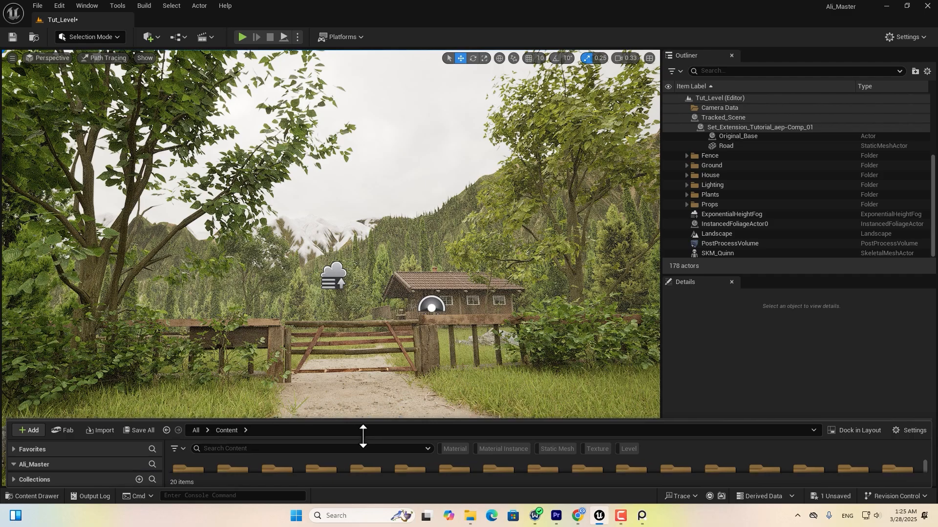
{"action": "left_click_drag", "start_coordinate": [360, 434], "coordinate": [366, 280]}
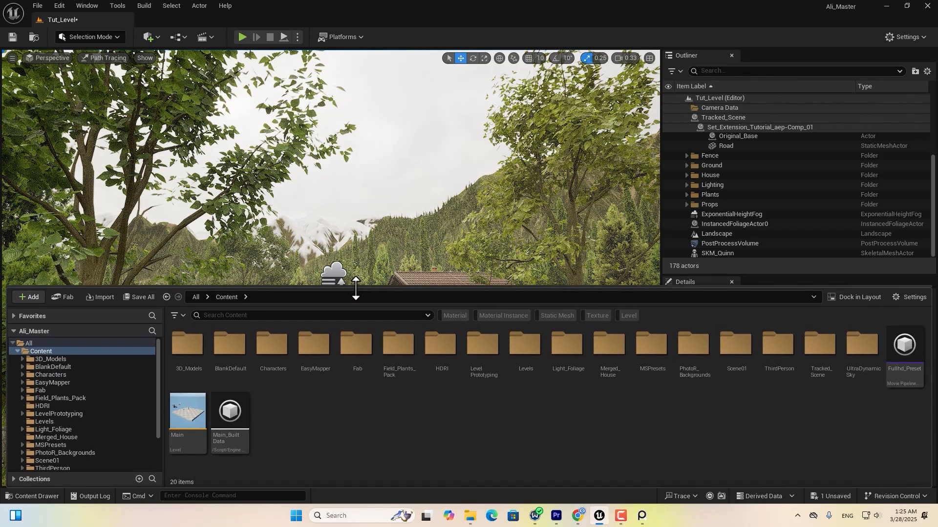
Create an OpenColorIO Configuration asset named OpencolorIO and open it.
{"action": "right_click", "coordinate": [336, 423]}
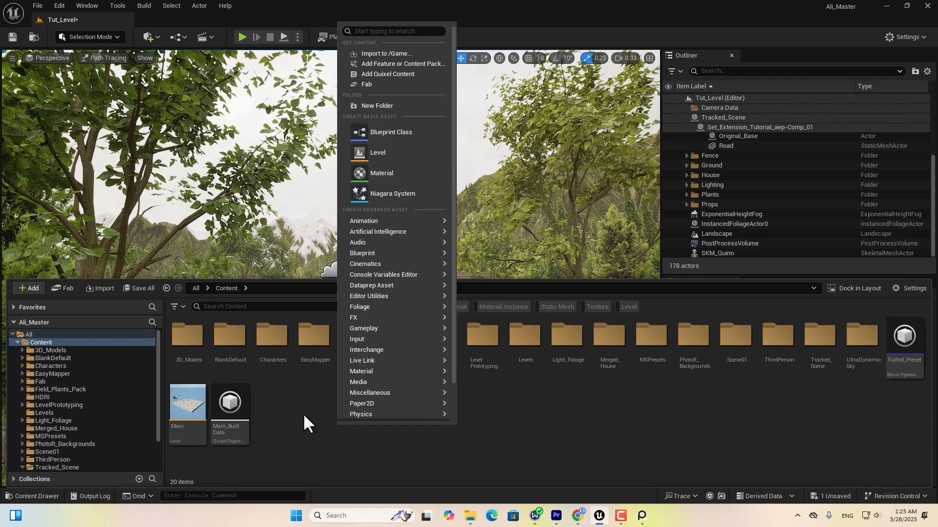
{"action": "mouse_move", "coordinate": [417, 393]}
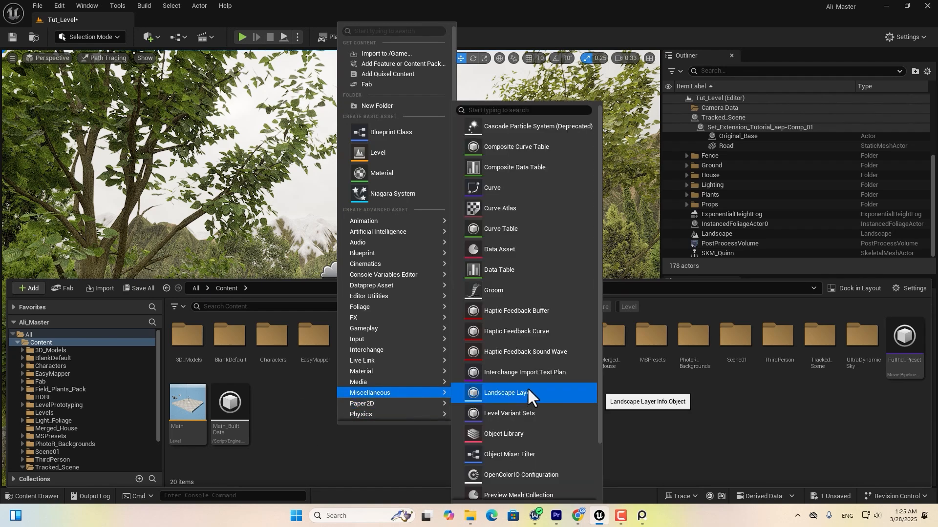
{"action": "left_click", "coordinate": [517, 474]}
{"action": "type", "text": "O"}
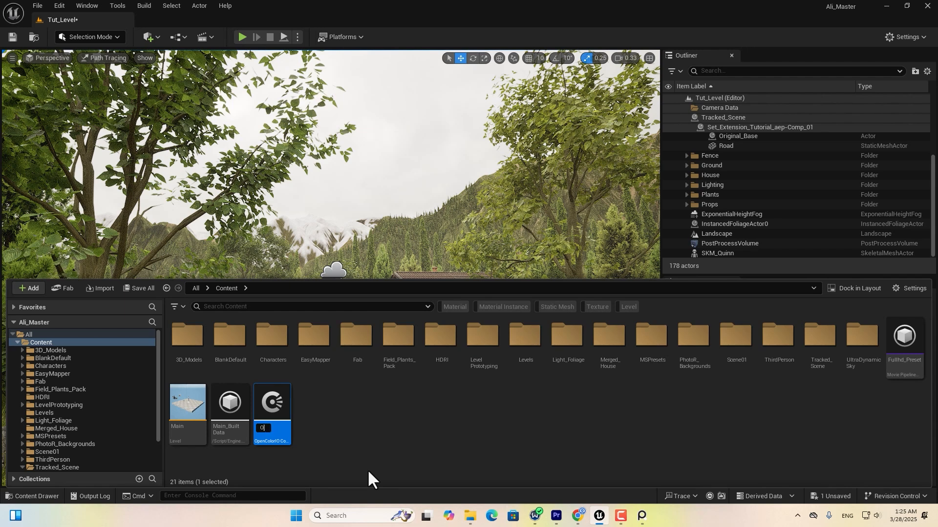
{"action": "type", "text": "pencolorIO"}
{"action": "key", "text": "Return"}
{"action": "double_click", "coordinate": [275, 408]}
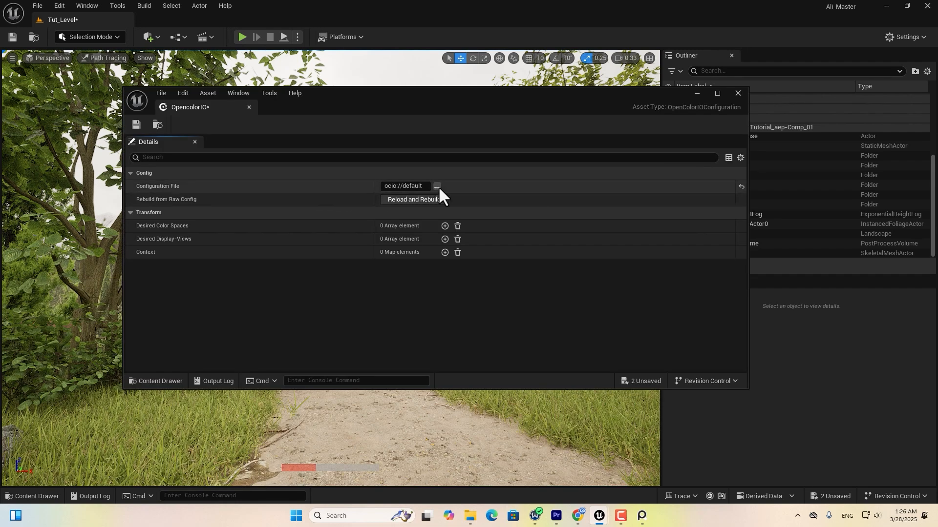
Set its Configuration File to OpenColorIO-Config-ACES-1.2/aces_1.2/config.ocio.
{"action": "left_click", "coordinate": [437, 187]}
{"action": "double_click", "coordinate": [178, 162]}
{"action": "double_click", "coordinate": [158, 164]}
{"action": "left_click", "coordinate": [149, 177]}
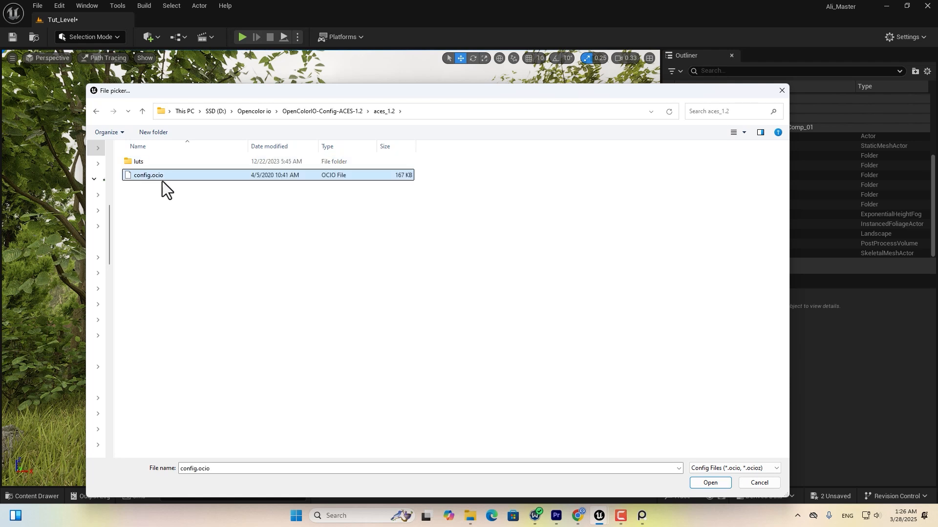
{"action": "left_click", "coordinate": [713, 483]}
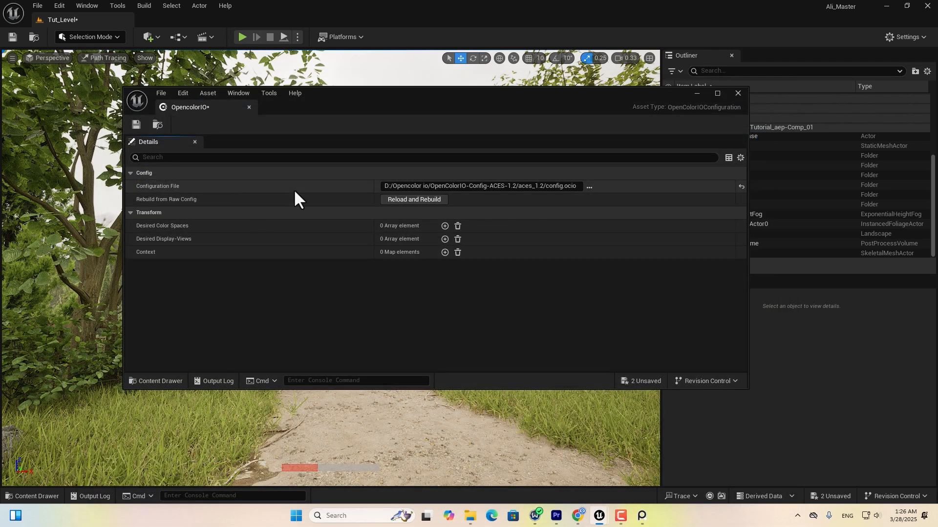
Add Desired Color Spaces Utility - Linear - sRGB and Input - Sony - S-Log3 - S-Gamut3.Cine.
{"action": "left_click", "coordinate": [444, 226]}
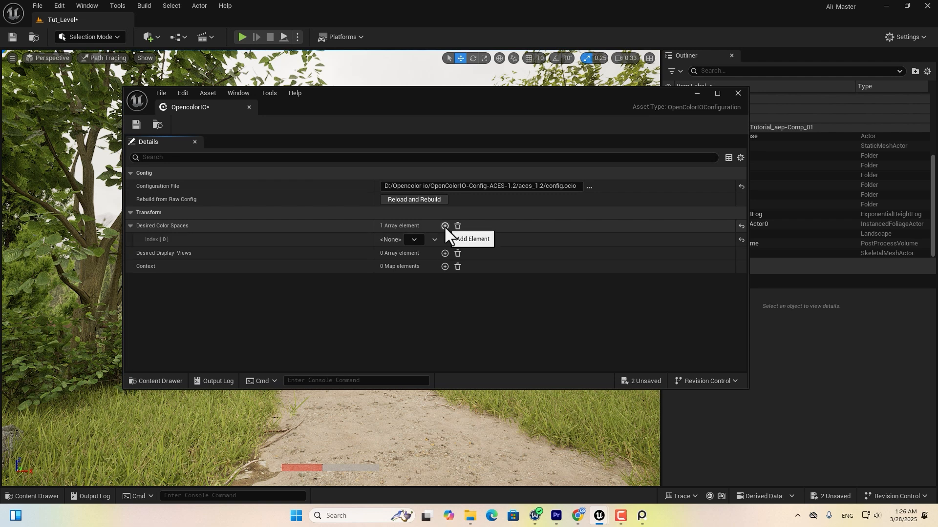
{"action": "left_click", "coordinate": [444, 226]}
{"action": "left_click", "coordinate": [414, 239]}
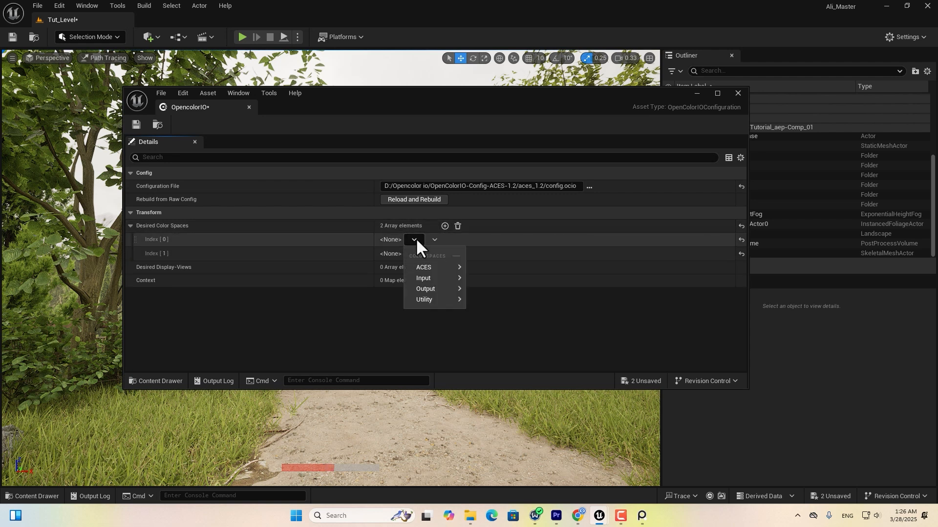
{"action": "mouse_move", "coordinate": [447, 299]}
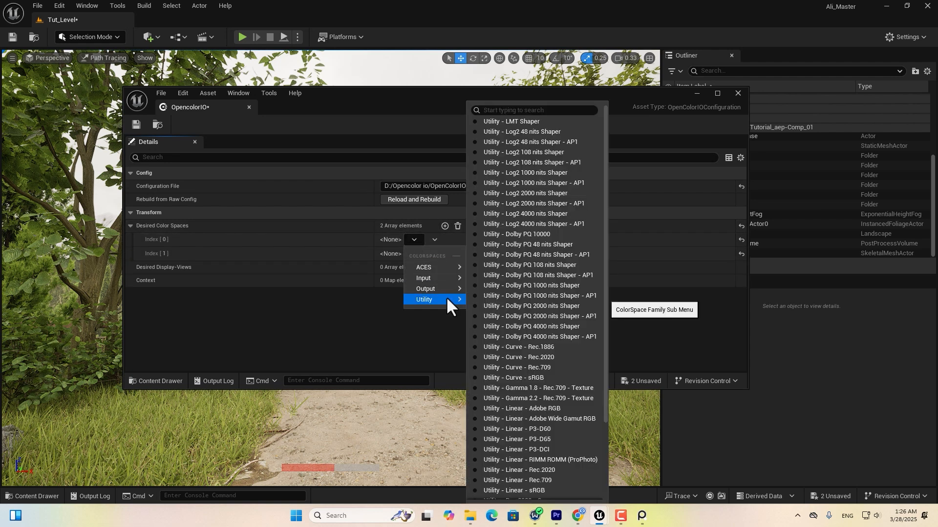
{"action": "scroll", "coordinate": [553, 424], "scroll_direction": "down", "scroll_amount": 3}
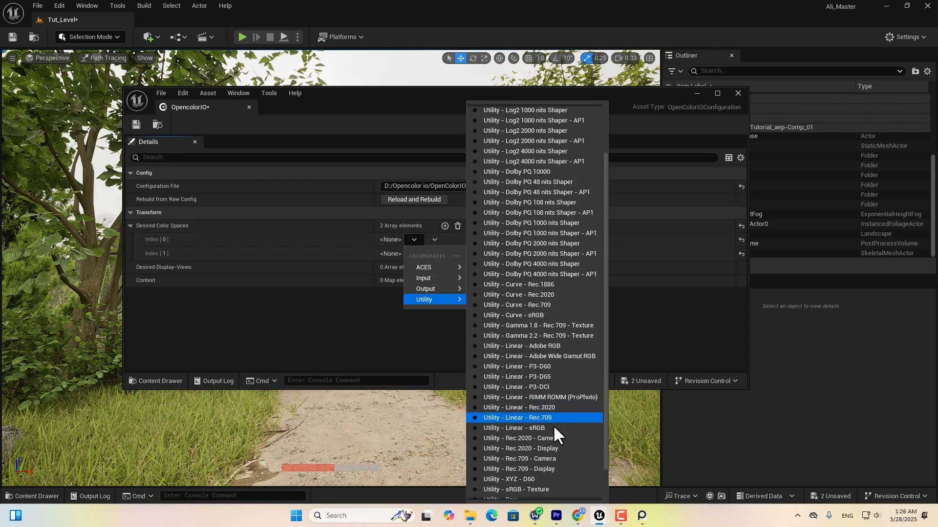
{"action": "left_click", "coordinate": [503, 429]}
{"action": "left_click", "coordinate": [414, 254]}
{"action": "mouse_move", "coordinate": [435, 292]}
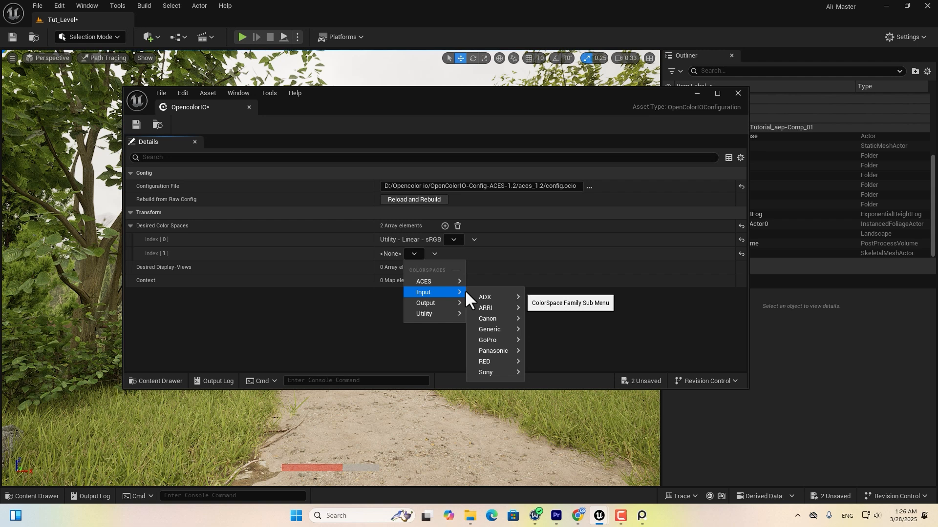
{"action": "mouse_move", "coordinate": [488, 372]}
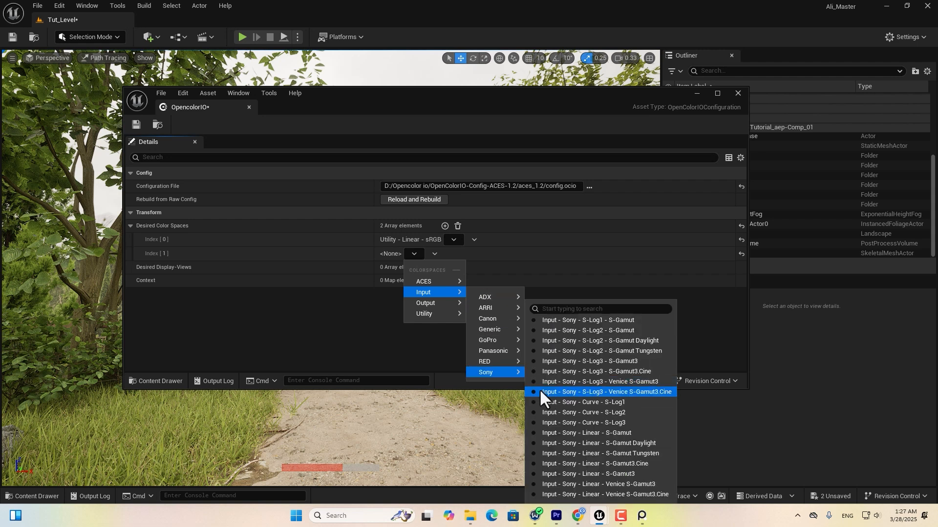
{"action": "left_click", "coordinate": [645, 371]}
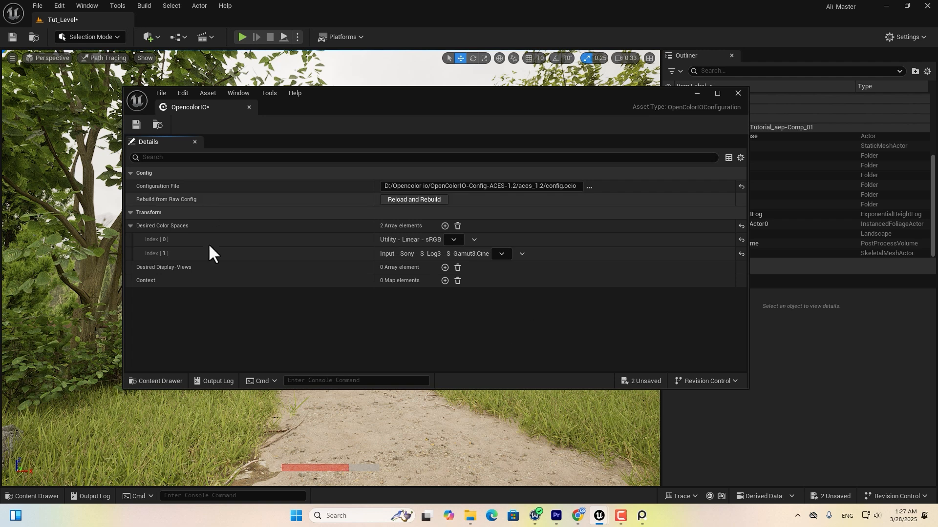
Enable viewport OCIO Display with OpencolorIO, converting Linear sRGB to Sony S-Log3 S-Gamut3.Cine.
{"action": "left_click", "coordinate": [737, 92]}
{"action": "left_click", "coordinate": [111, 58]}
{"action": "mouse_move", "coordinate": [157, 440]}
{"action": "left_click", "coordinate": [209, 449]}
{"action": "mouse_move", "coordinate": [253, 461]}
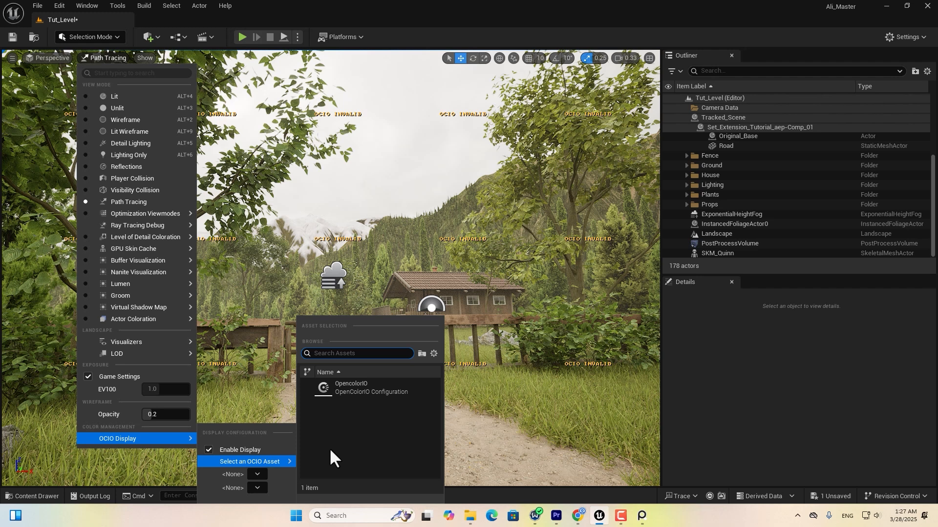
{"action": "left_click", "coordinate": [349, 388]}
{"action": "left_click", "coordinate": [250, 471]}
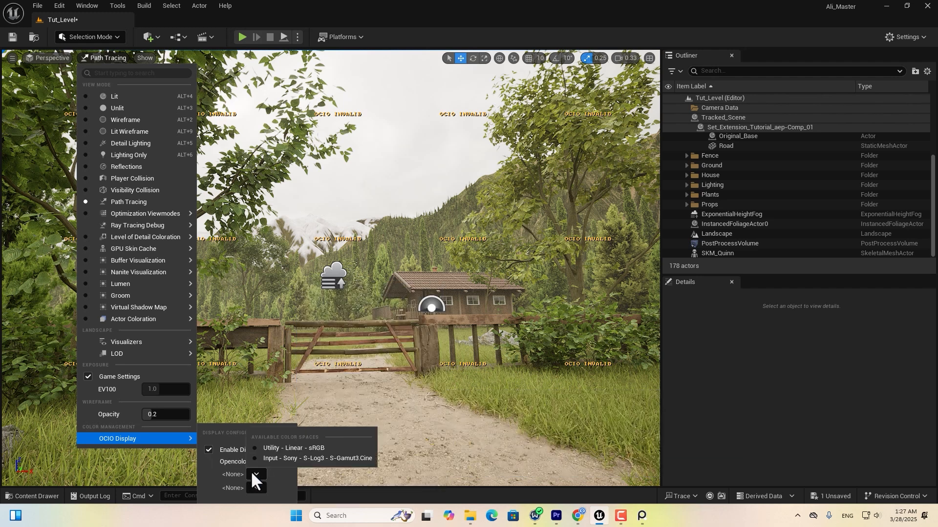
{"action": "left_click", "coordinate": [276, 448]}
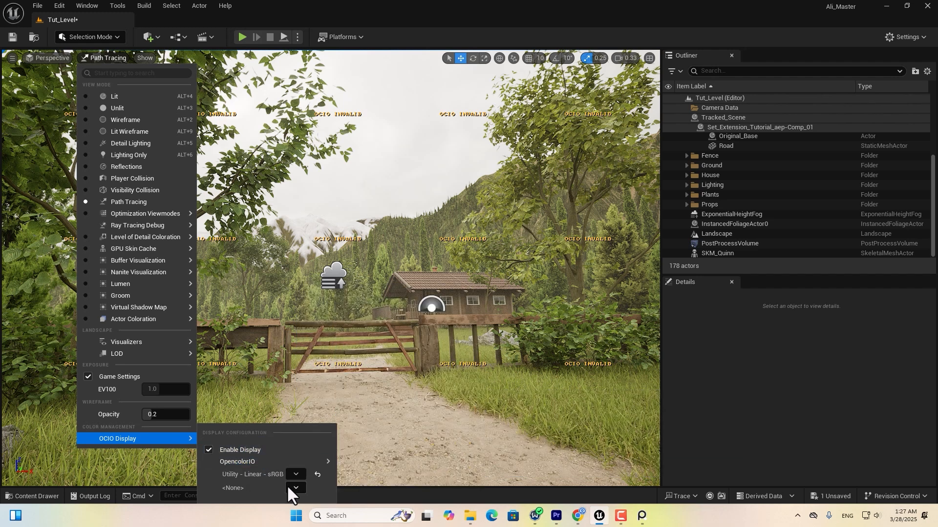
{"action": "left_click", "coordinate": [296, 486]}
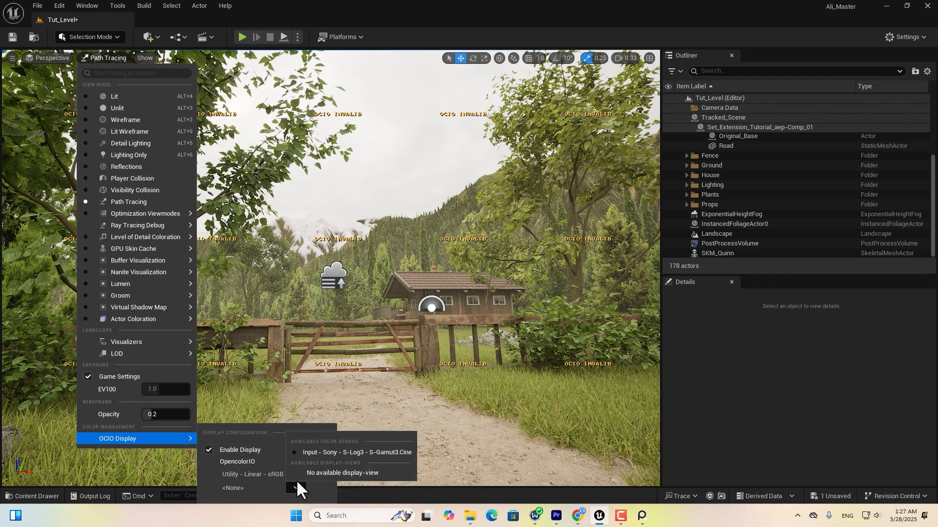
{"action": "left_click", "coordinate": [318, 452]}
{"action": "left_click", "coordinate": [581, 316]}
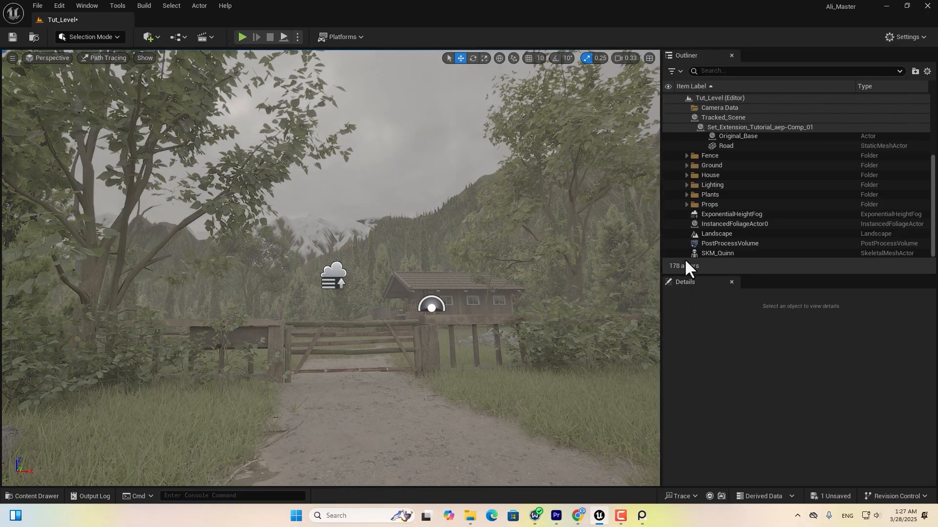
{"action": "left_click_drag", "start_coordinate": [660, 225], "coordinate": [722, 221]}
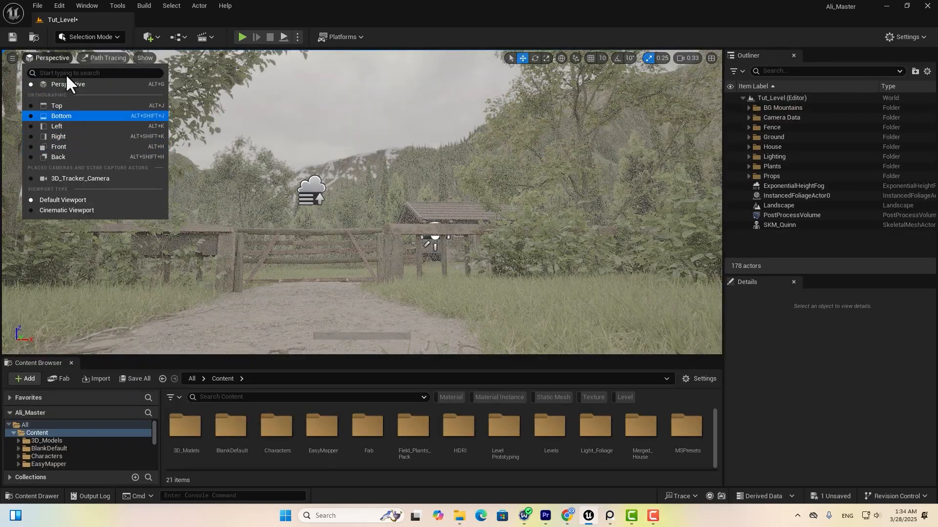
Return the viewport to Lit and open Tracked_Scene > Animations > Tracked_Scene level sequence.
{"action": "left_click", "coordinate": [104, 58]}
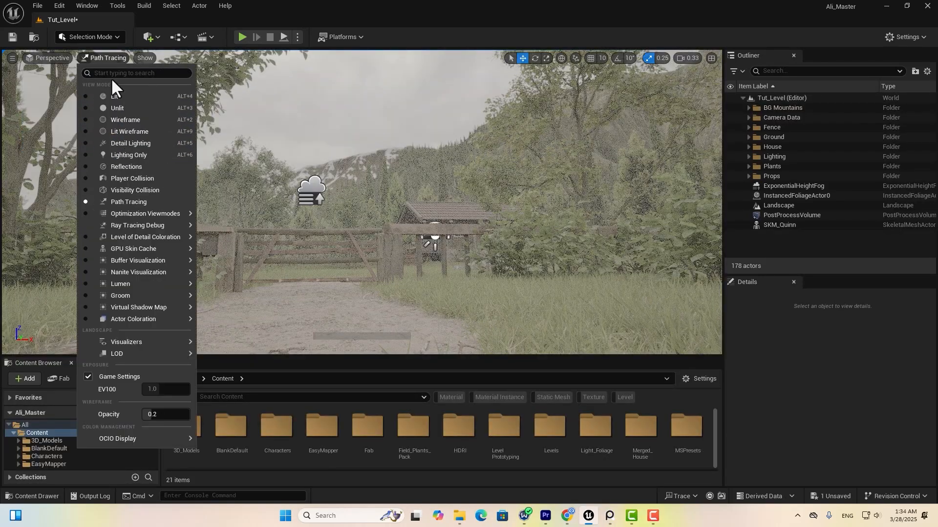
{"action": "left_click", "coordinate": [113, 96]}
{"action": "left_click", "coordinate": [22, 495]}
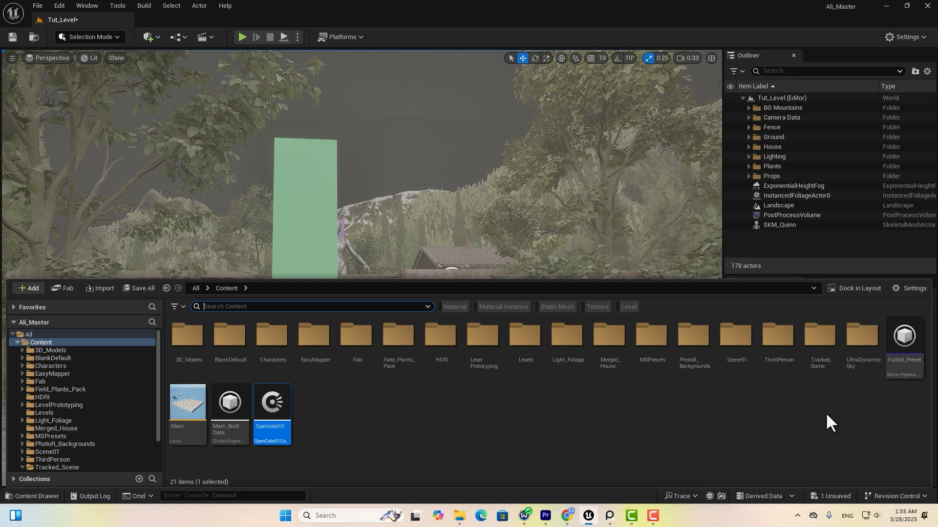
{"action": "double_click", "coordinate": [820, 359]}
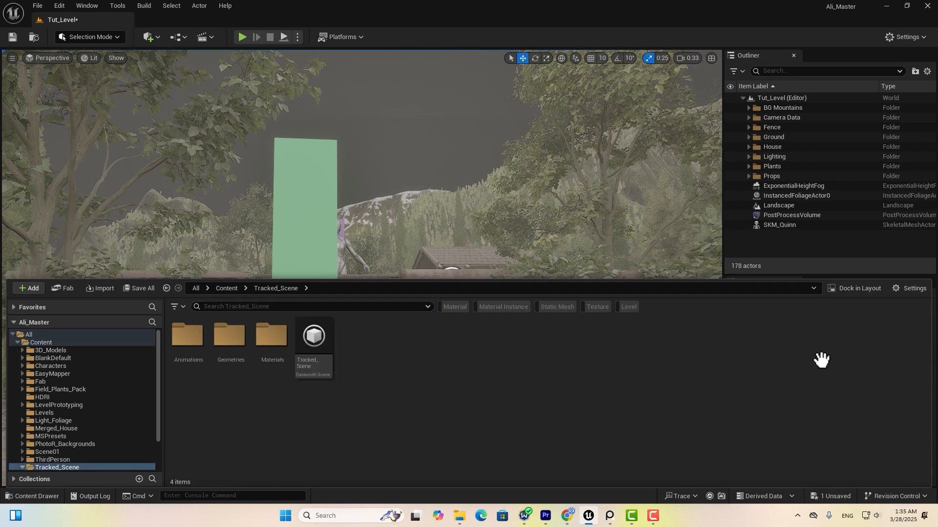
{"action": "double_click", "coordinate": [188, 342]}
{"action": "left_click", "coordinate": [191, 367]}
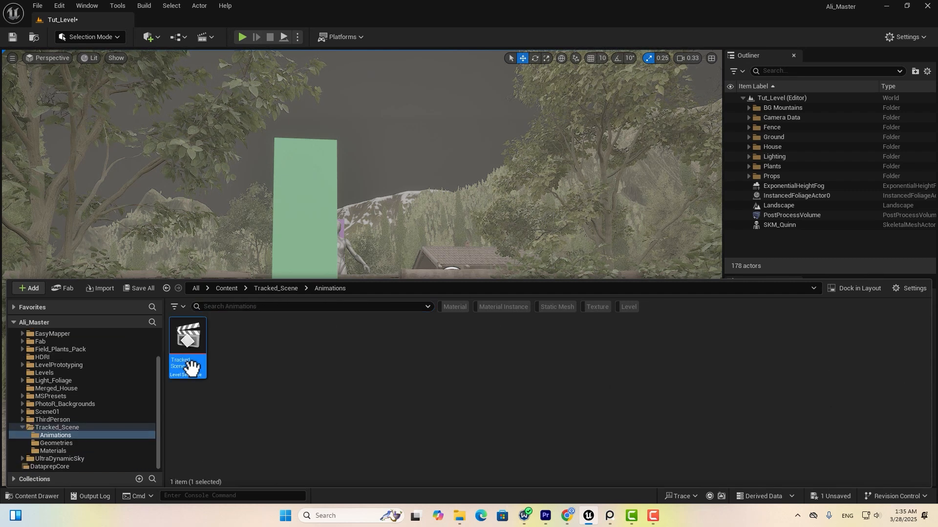
{"action": "double_click", "coordinate": [192, 368]}
{"action": "left_click", "coordinate": [43, 496]}
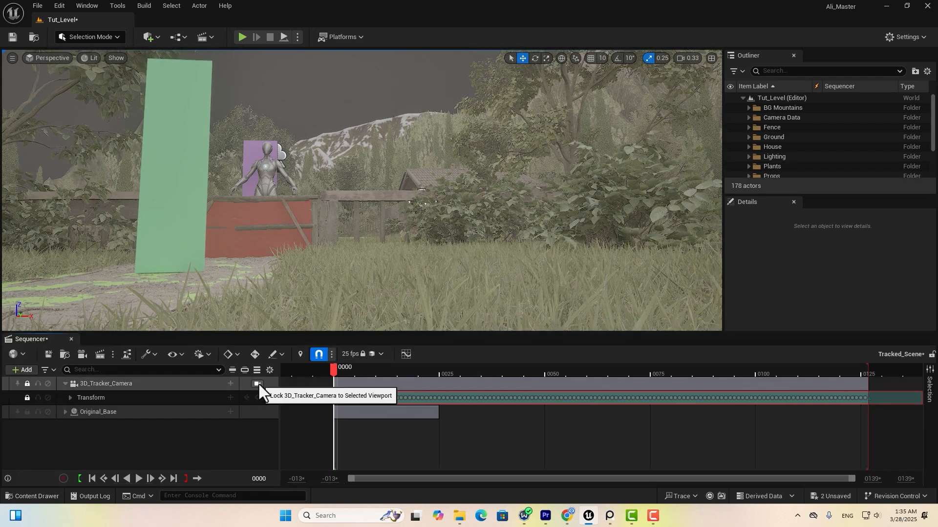
Pilot 3D_Tracker_Camera and add a Camera Cuts track bound to it, starting at frame 0.
{"action": "left_click", "coordinate": [257, 384]}
{"action": "left_click_drag", "start_coordinate": [384, 368], "coordinate": [418, 370]}
{"action": "left_click", "coordinate": [24, 370]}
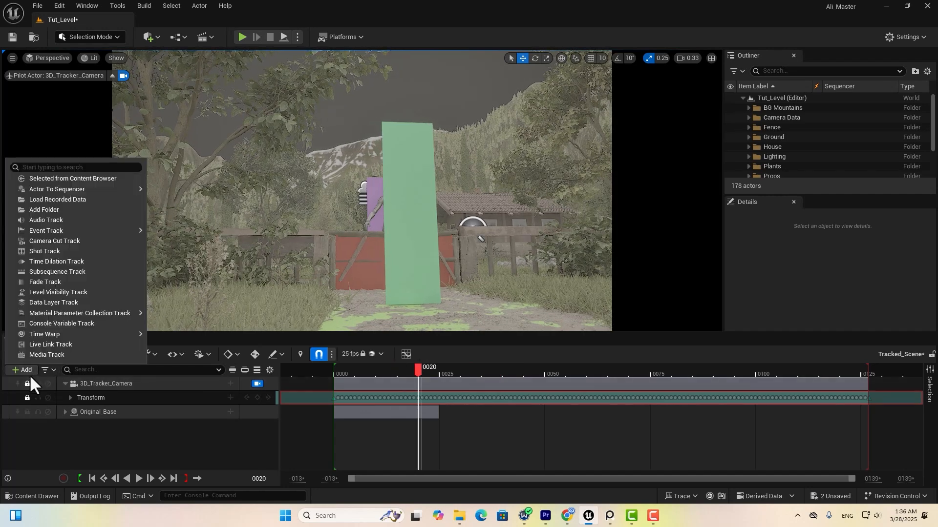
{"action": "left_click", "coordinate": [49, 242]}
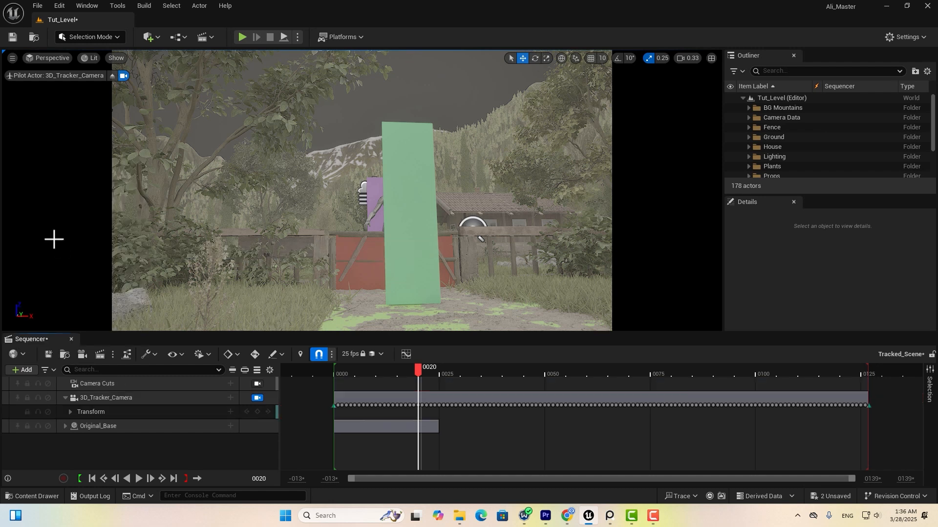
{"action": "left_click", "coordinate": [231, 383]}
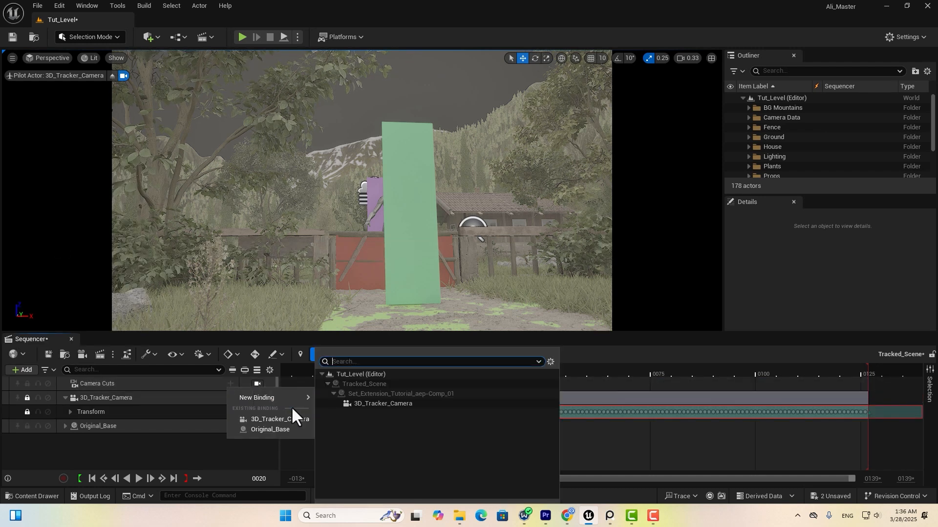
{"action": "left_click", "coordinate": [289, 419]}
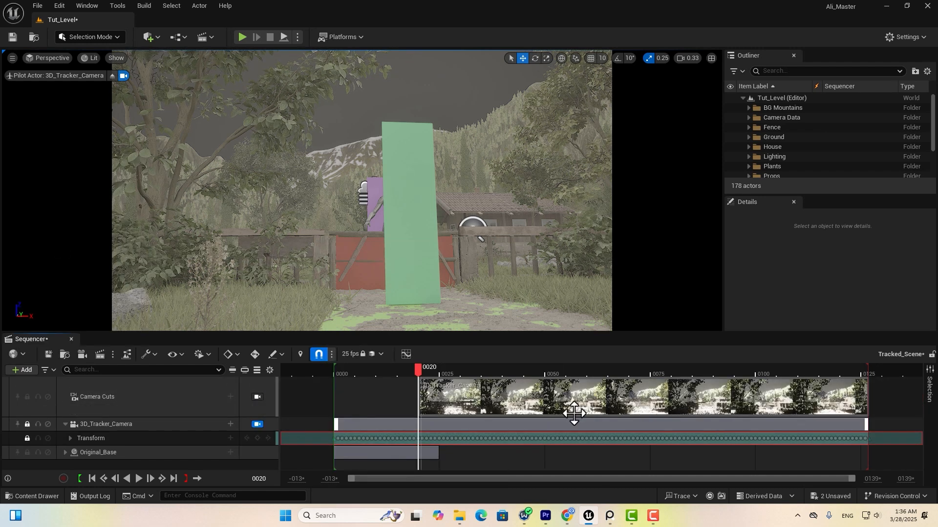
{"action": "left_click_drag", "start_coordinate": [418, 396], "coordinate": [316, 396]}
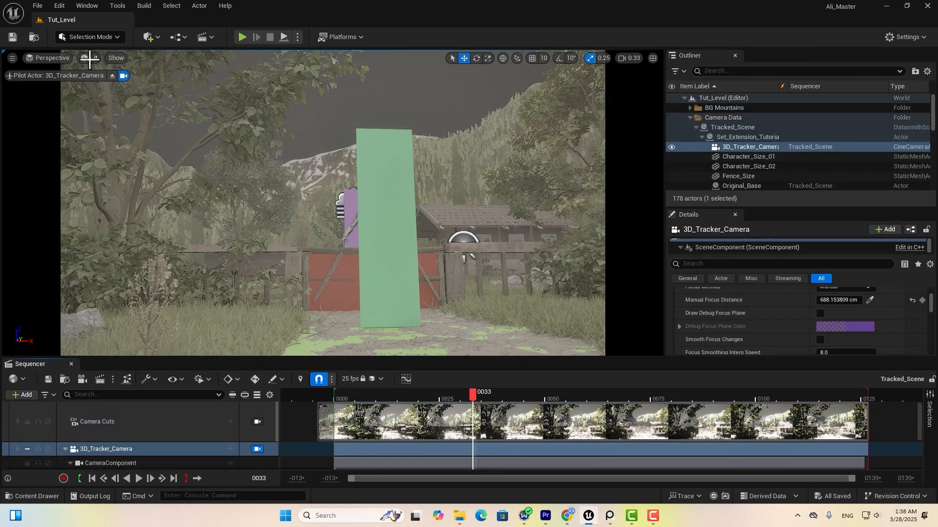
Switch the viewport to Path Tracing and scrub a few frames of the tracked shot.
{"action": "left_click", "coordinate": [89, 59]}
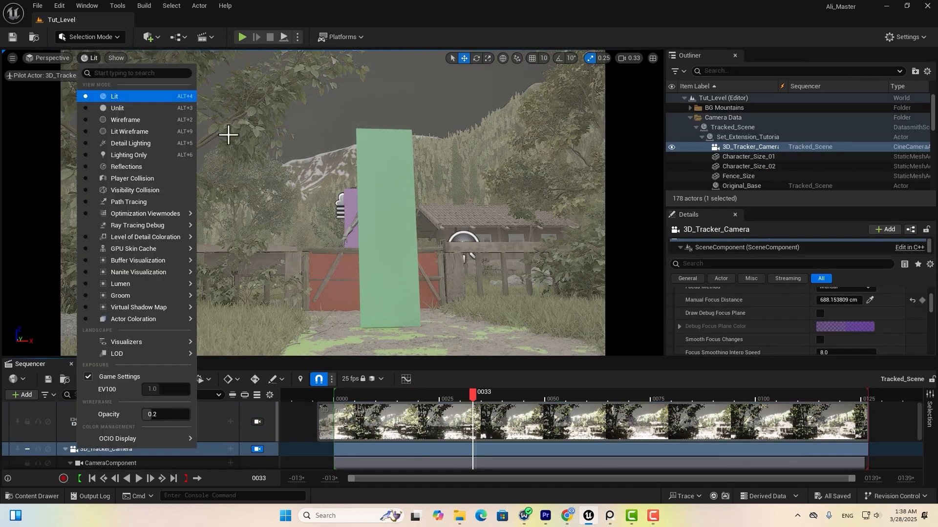
{"action": "left_click", "coordinate": [141, 203]}
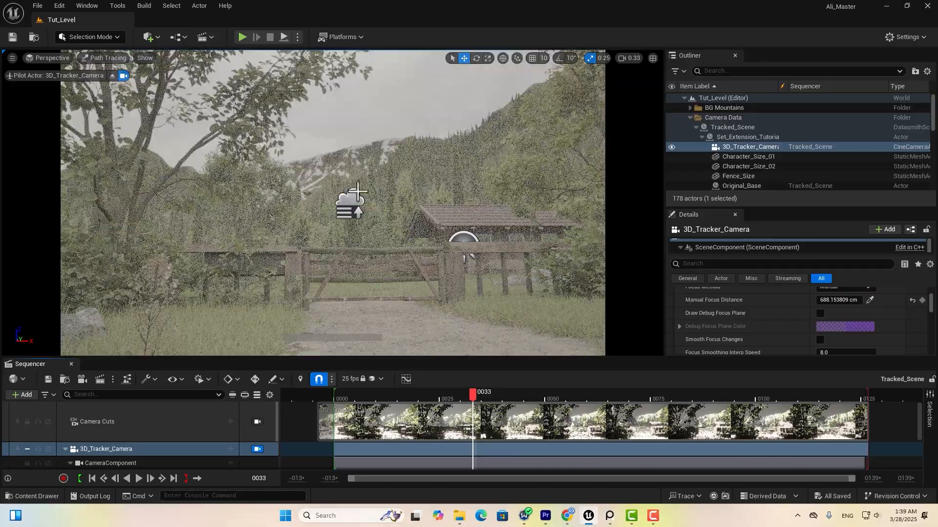
{"action": "left_click_drag", "start_coordinate": [473, 397], "coordinate": [443, 393]}
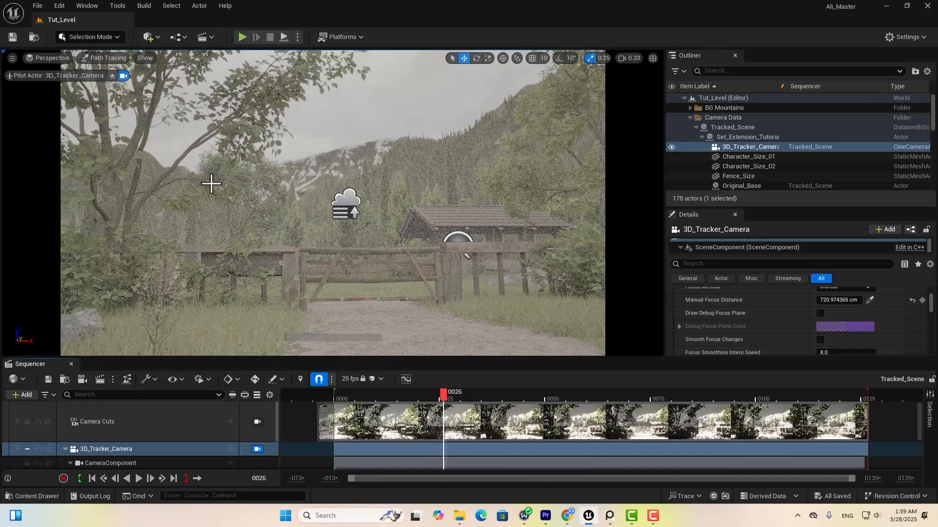
Open Movie Render Queue, add a Tracked_Scene render job, and open its Unsaved Config settings.
{"action": "left_click", "coordinate": [92, 7]}
{"action": "mouse_move", "coordinate": [117, 44]}
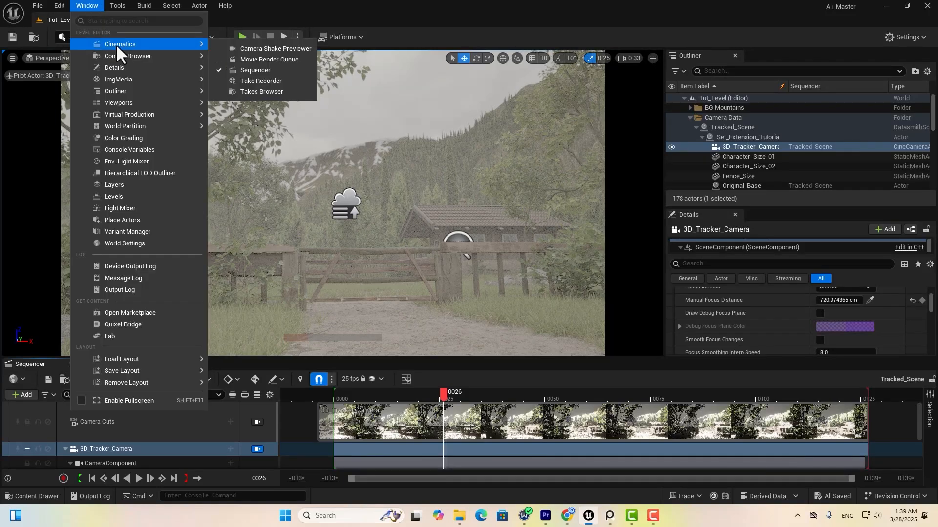
{"action": "left_click", "coordinate": [301, 58]}
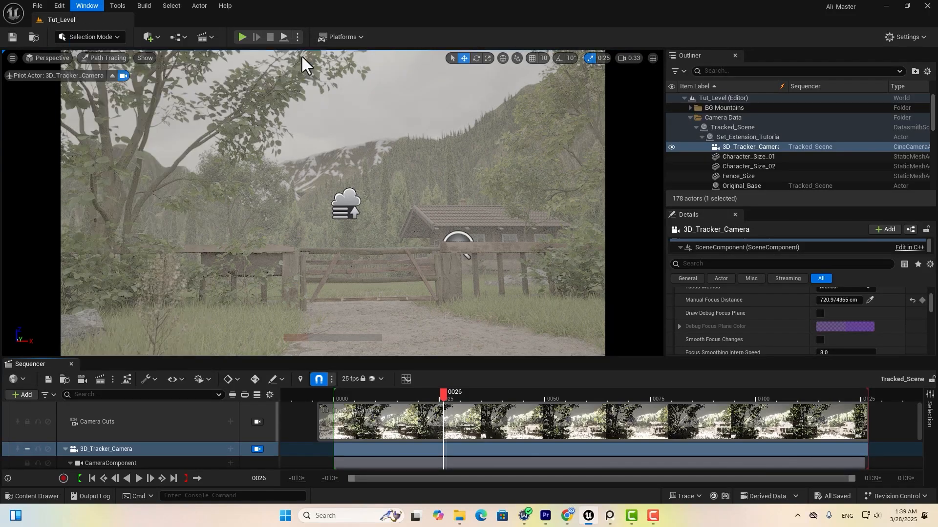
{"action": "left_click", "coordinate": [67, 135]}
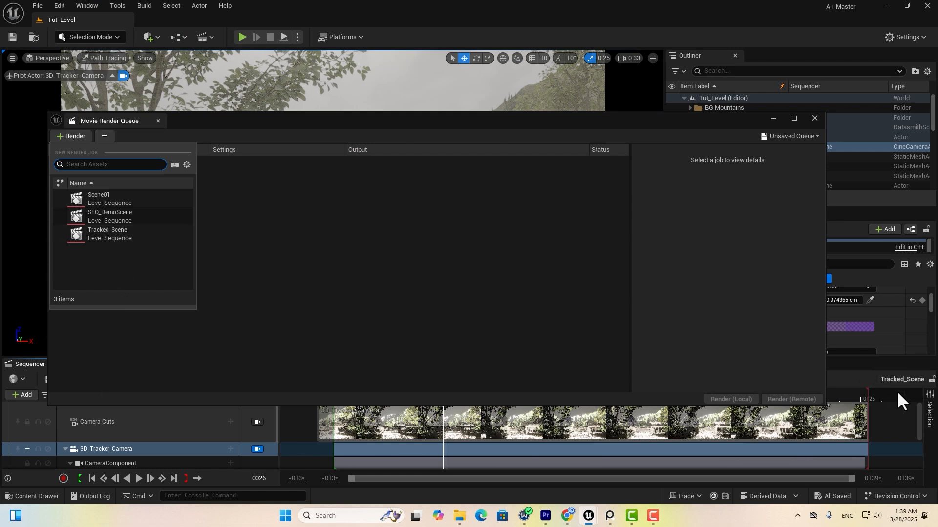
{"action": "left_click", "coordinate": [89, 235]}
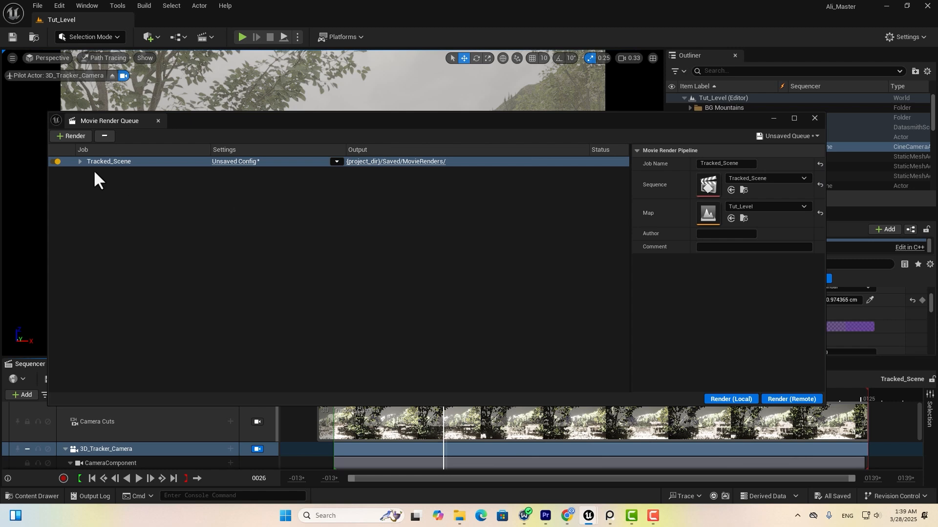
{"action": "left_click", "coordinate": [215, 162]}
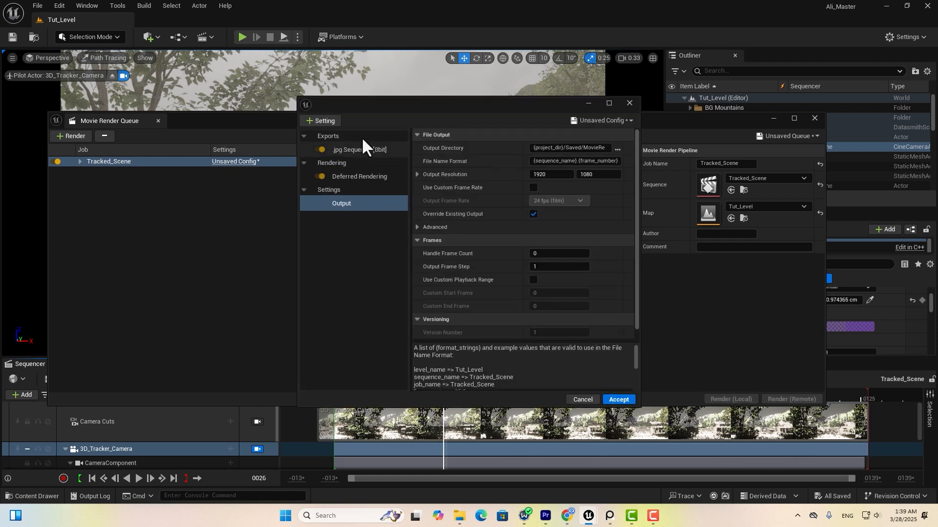
Replace the .jpg Sequence [8bit] output with a .exr Sequence [16bit] export.
{"action": "left_click", "coordinate": [356, 151]}
{"action": "key", "text": "Delete"}
{"action": "key", "text": "Delete"}
{"action": "left_click", "coordinate": [316, 123]}
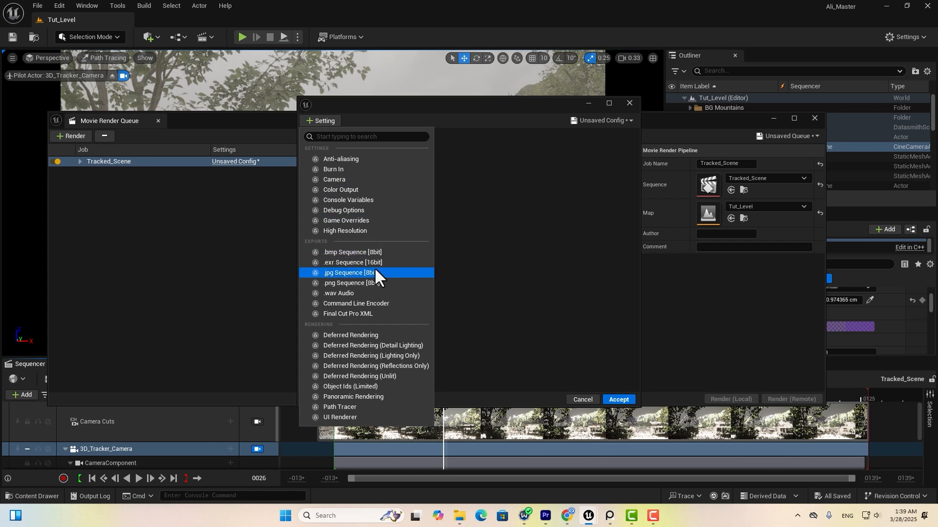
{"action": "left_click", "coordinate": [355, 263]}
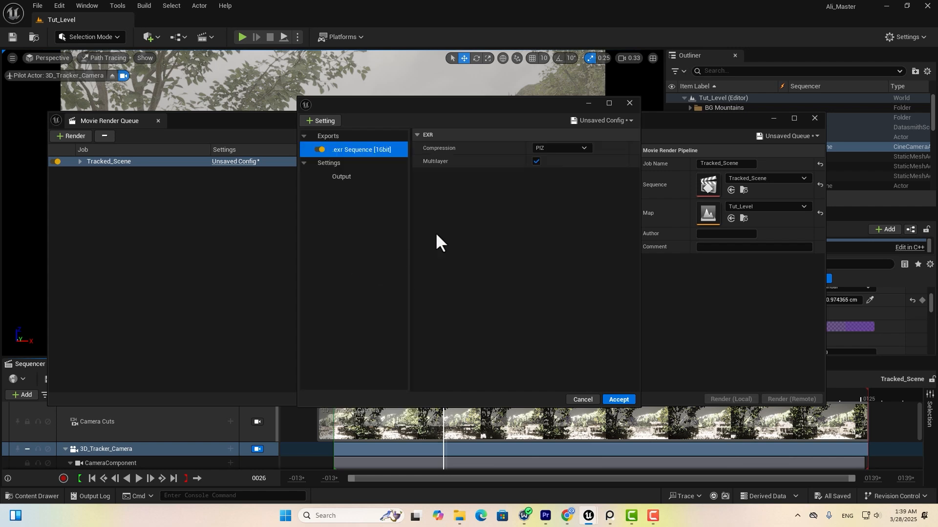
Add Anti-aliasing with 4 spatial and 256 temporal samples.
{"action": "left_click", "coordinate": [320, 121]}
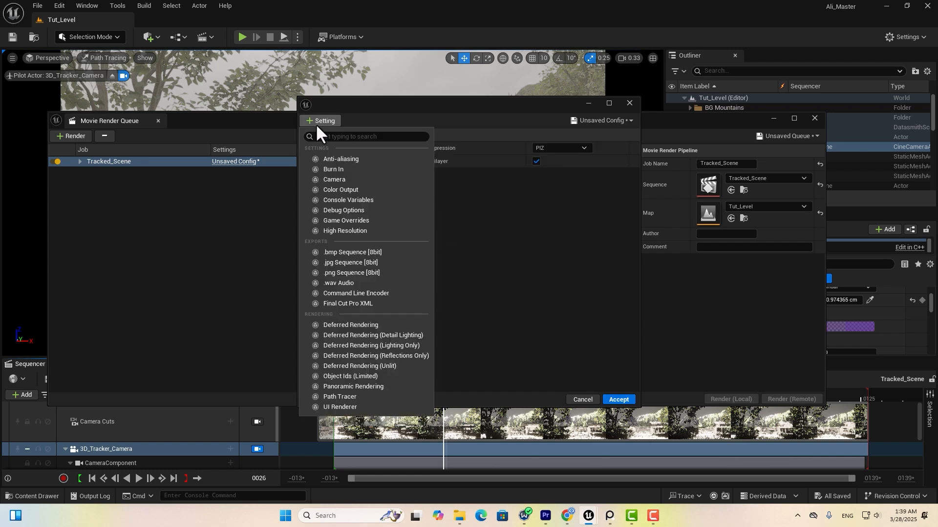
{"action": "left_click", "coordinate": [342, 159]}
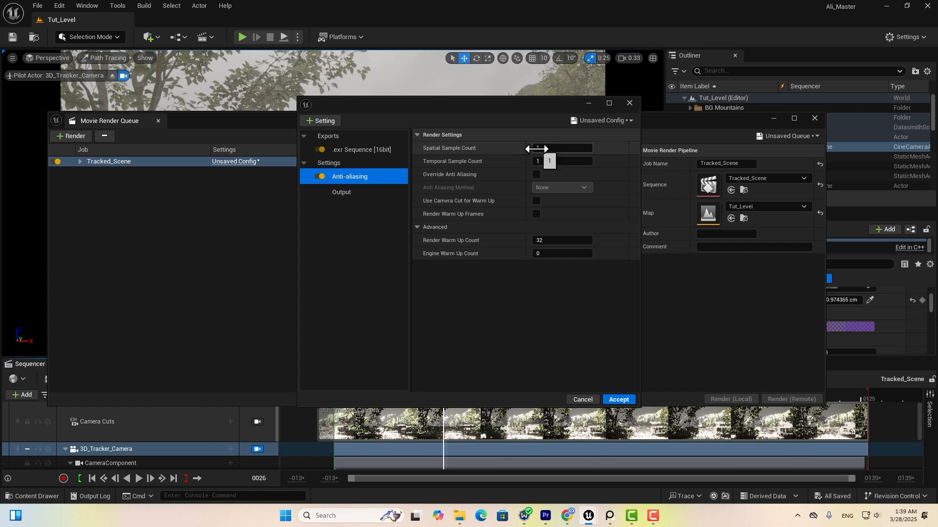
{"action": "left_click", "coordinate": [539, 148]}
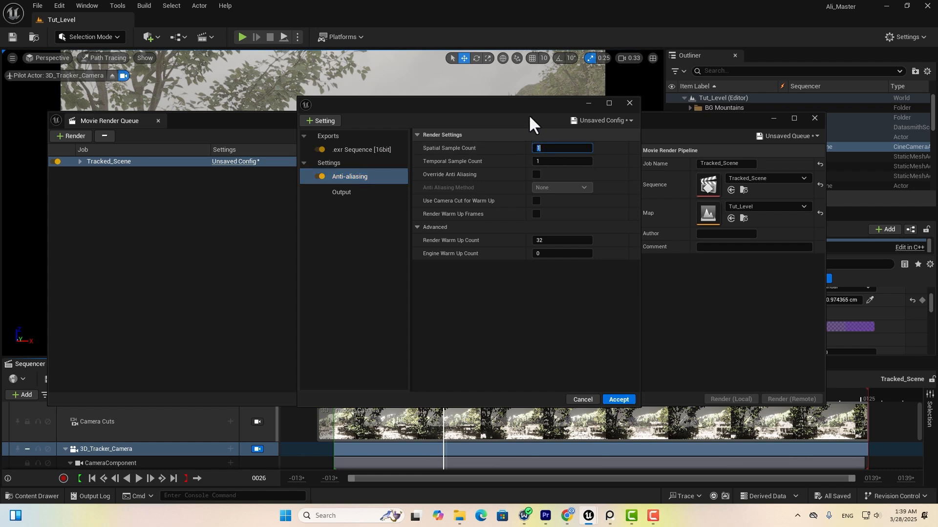
{"action": "left_click_drag", "start_coordinate": [526, 110], "coordinate": [474, 118]}
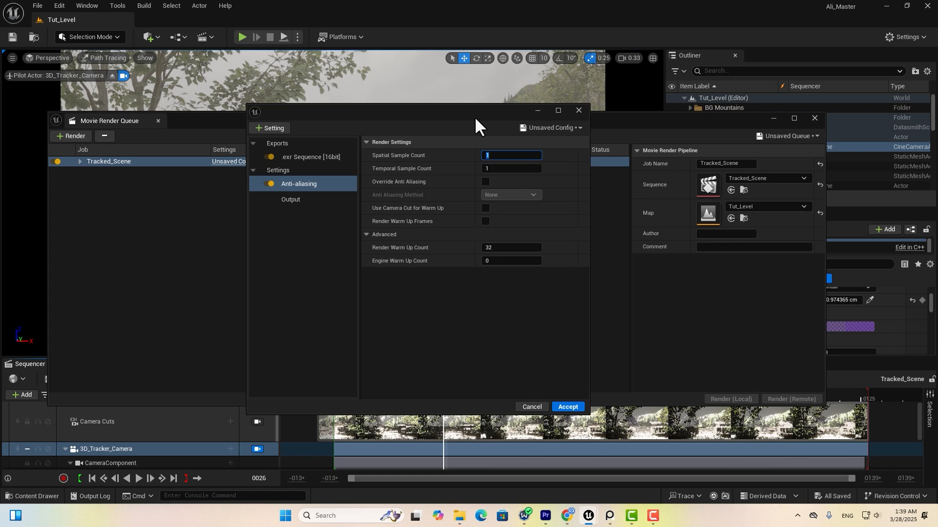
{"action": "key", "text": "BackSpace"}
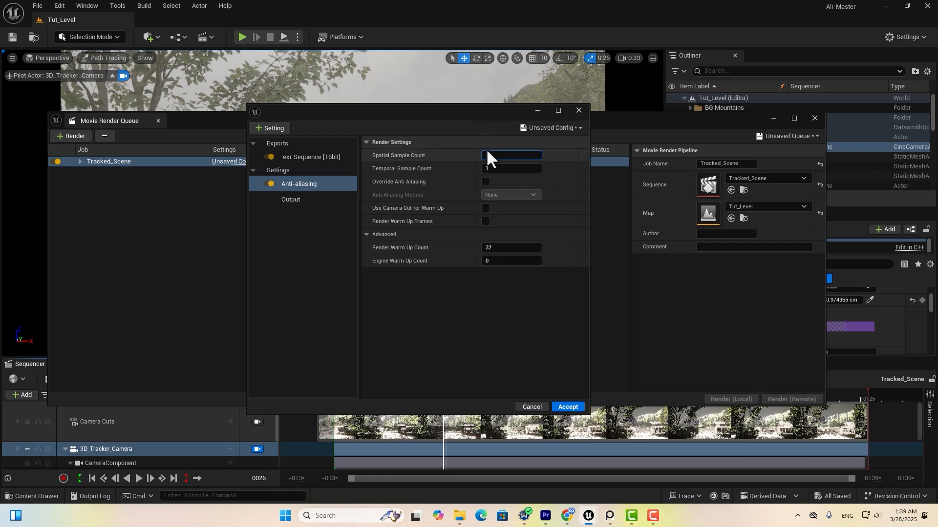
{"action": "type", "text": "4"}
{"action": "key", "text": "Tab"}
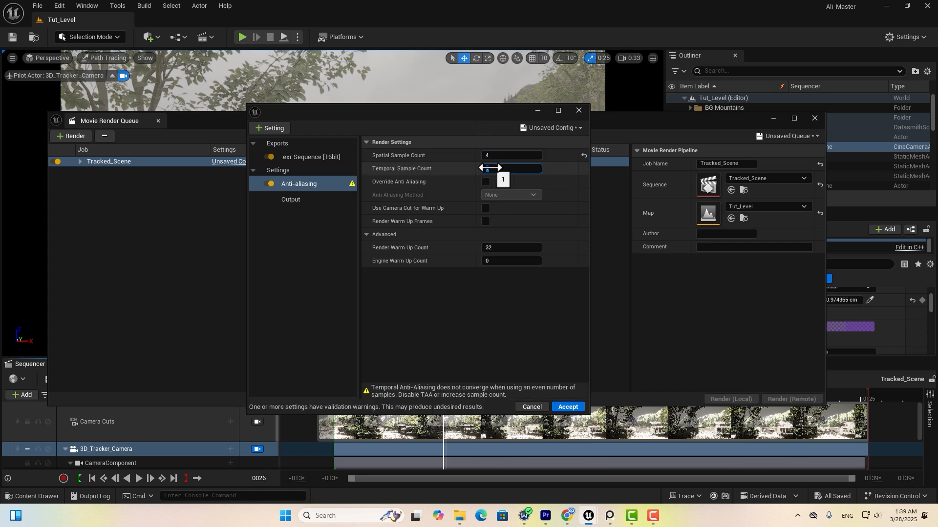
{"action": "type", "text": "256"}
{"action": "key", "text": "Return"}
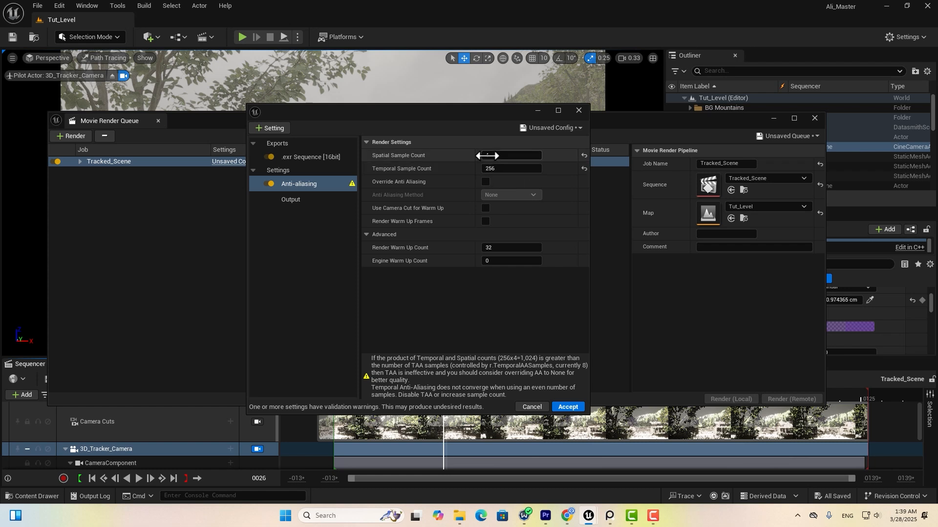
Override AA to None, use camera cut for warm-up, and set 256 render warm-up frames.
{"action": "left_click", "coordinate": [485, 181]}
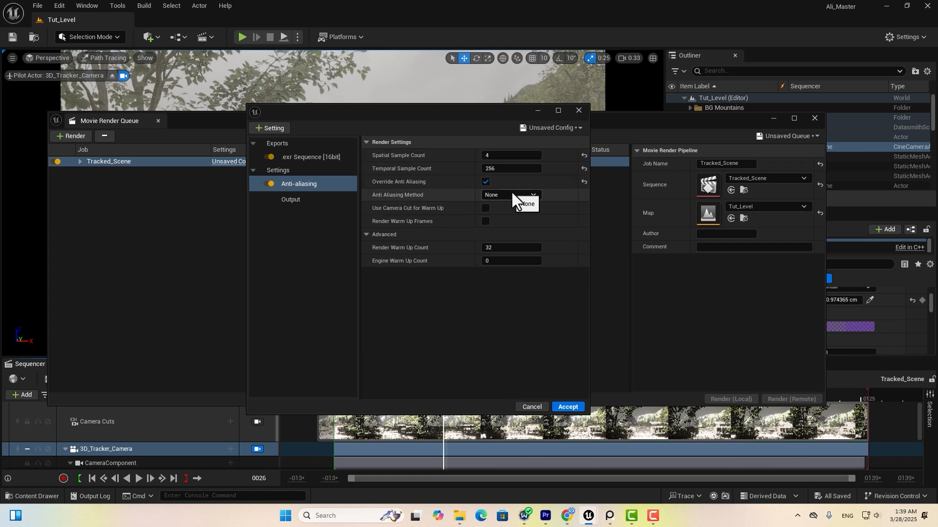
{"action": "left_click", "coordinate": [487, 208]}
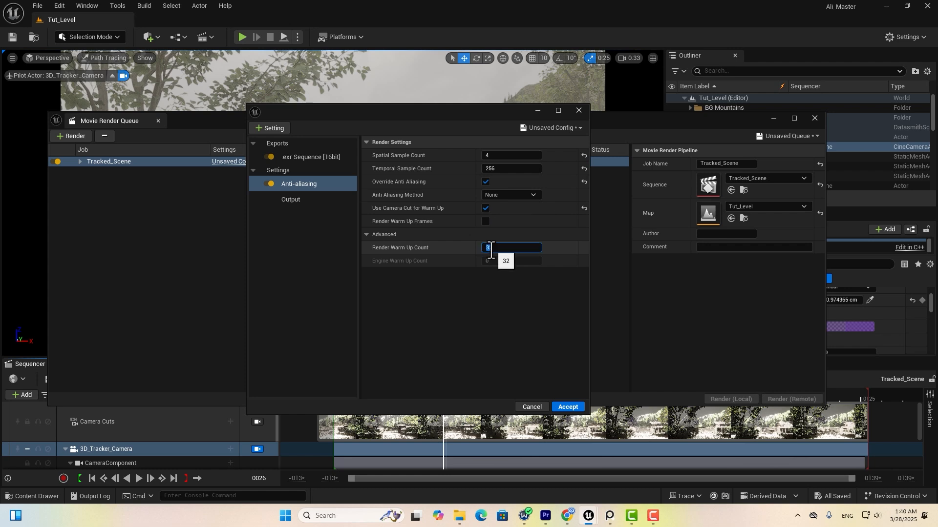
{"action": "left_click", "coordinate": [490, 248]}
{"action": "type", "text": "256"}
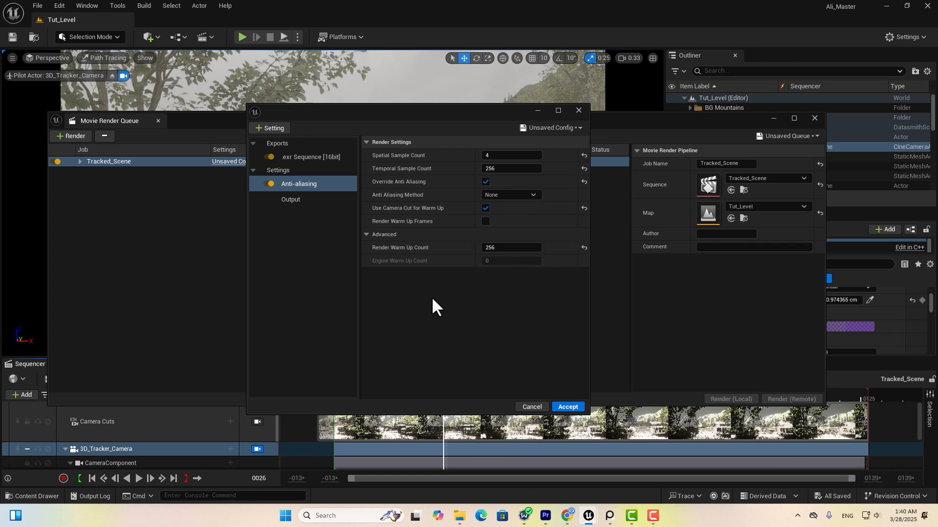
{"action": "left_click", "coordinate": [286, 200]}
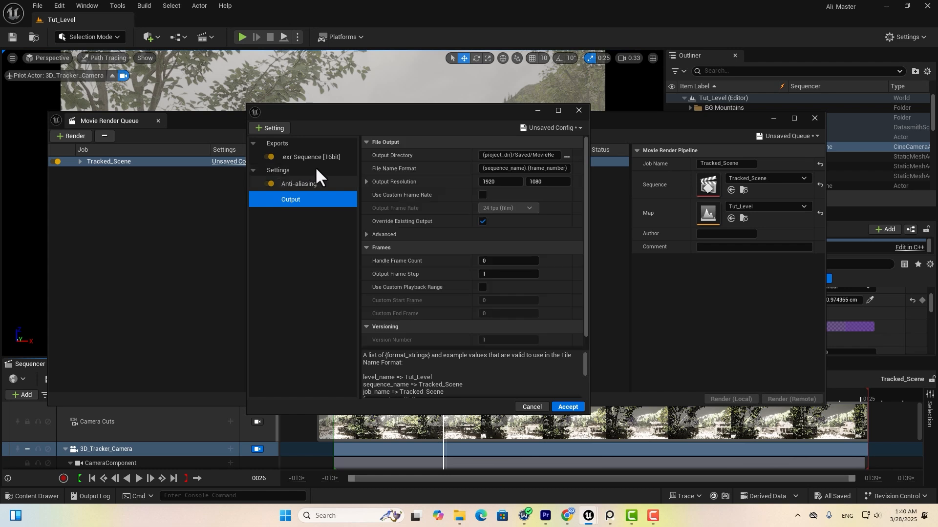
Output at a custom 25 fps (PAL/25) into the UE Export folder and add Color Output settings.
{"action": "left_click", "coordinate": [483, 195]}
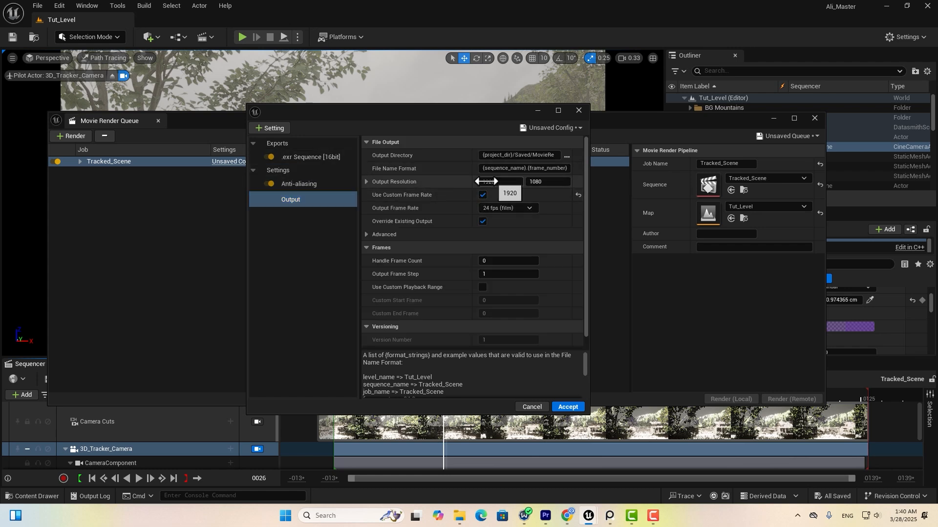
{"action": "left_click", "coordinate": [503, 209]}
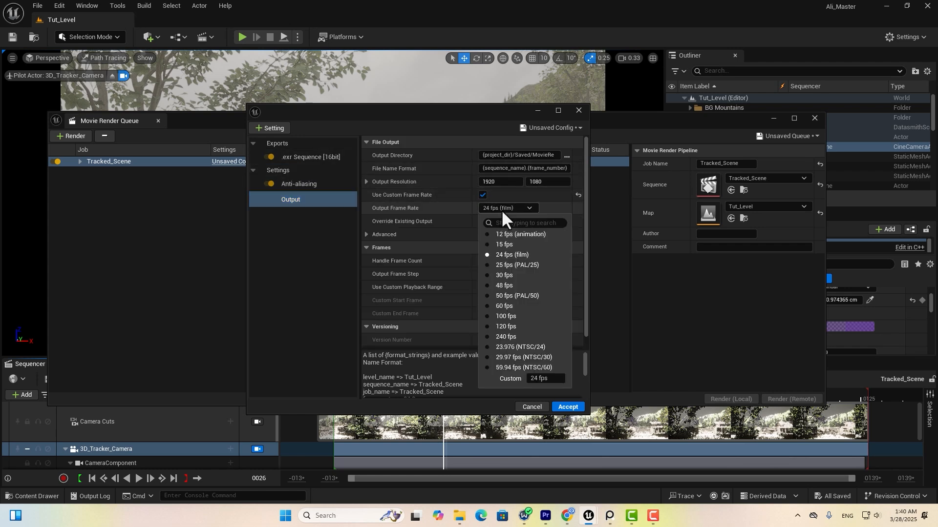
{"action": "left_click", "coordinate": [502, 265]}
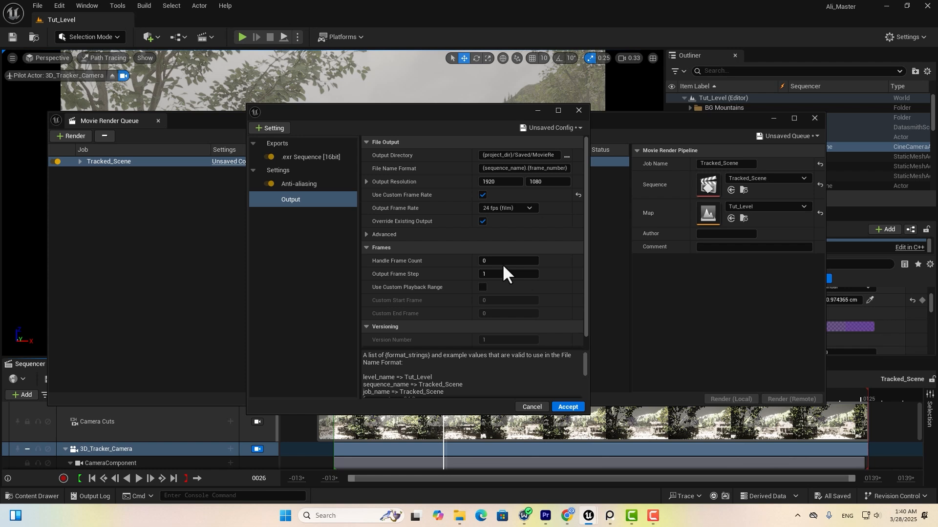
{"action": "left_click", "coordinate": [566, 156]}
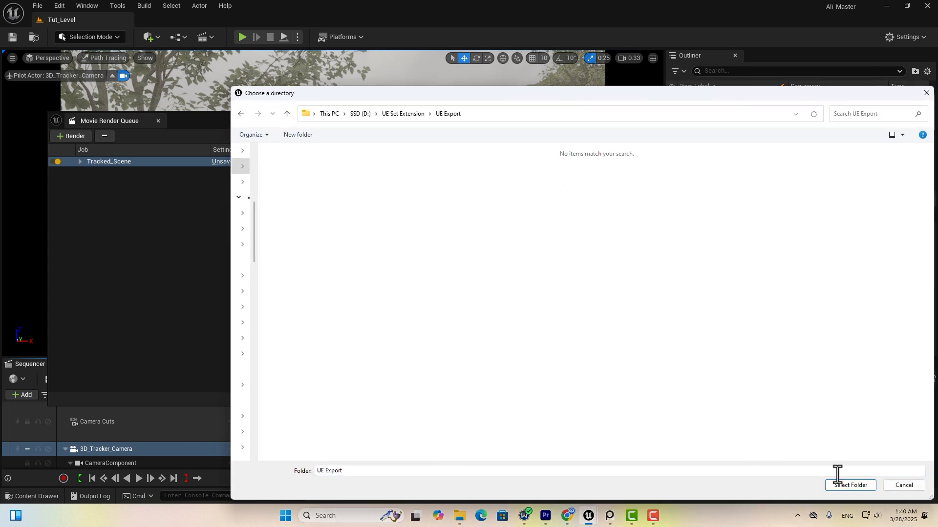
{"action": "left_click", "coordinate": [850, 485]}
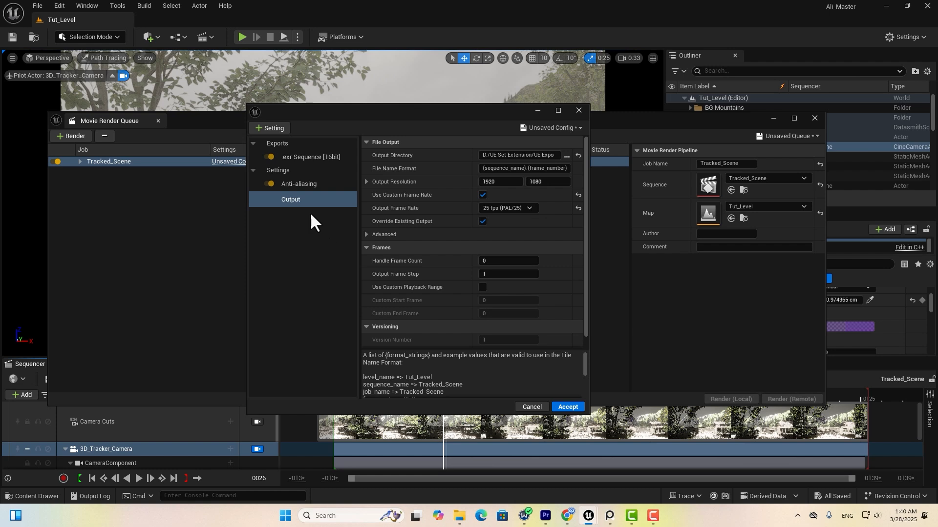
{"action": "left_click", "coordinate": [275, 127]}
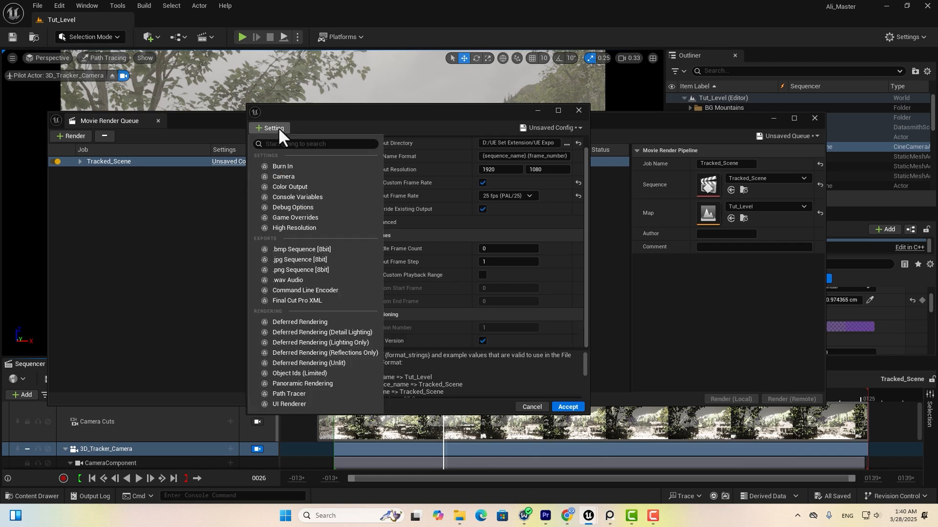
{"action": "left_click", "coordinate": [300, 186]}
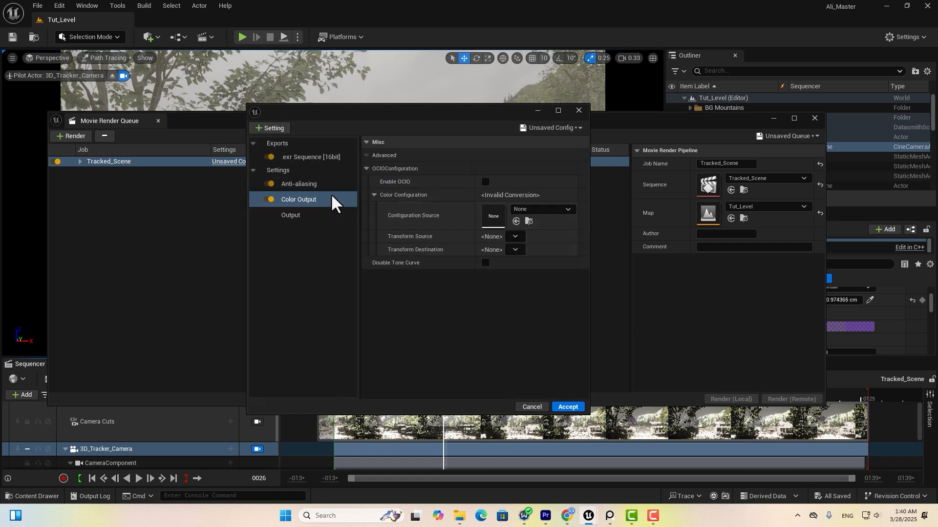
Use the OpencolorIO config to convert Utility - Linear - sRGB to Sony S-Log3 S-Gamut3.Cine.
{"action": "left_click", "coordinate": [539, 210]}
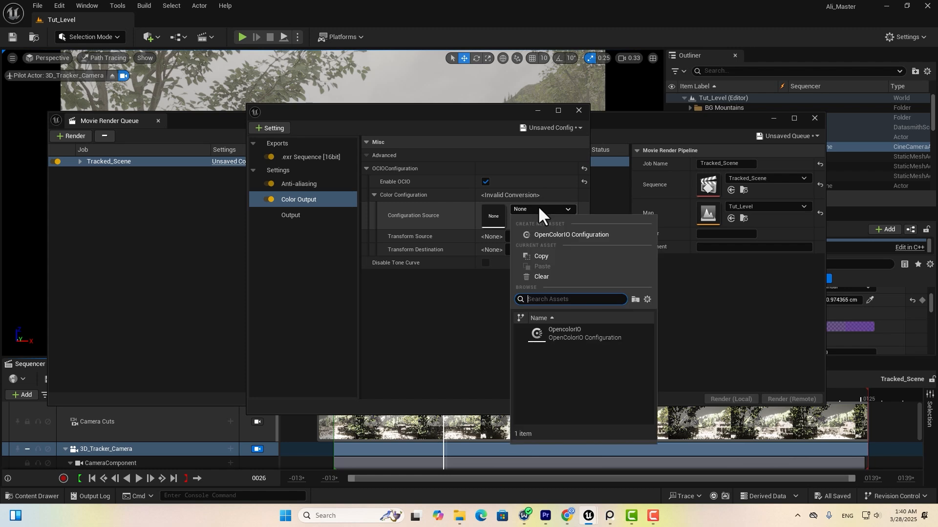
{"action": "left_click", "coordinate": [565, 333]}
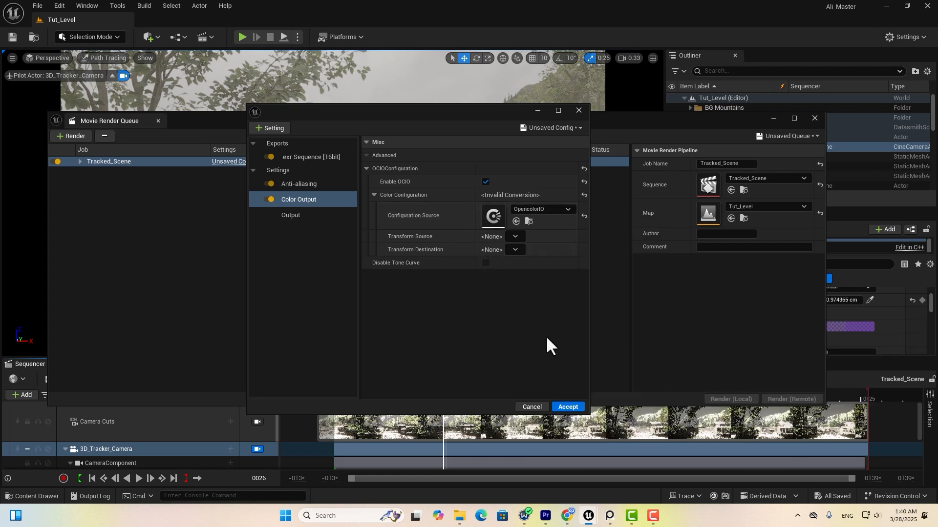
{"action": "left_click", "coordinate": [541, 290]}
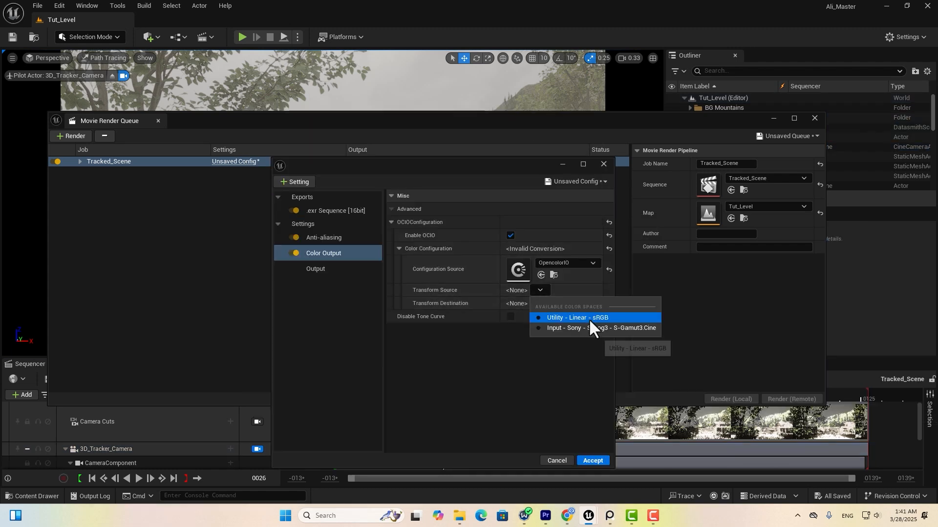
{"action": "left_click", "coordinate": [564, 317]}
{"action": "left_click", "coordinate": [539, 303]}
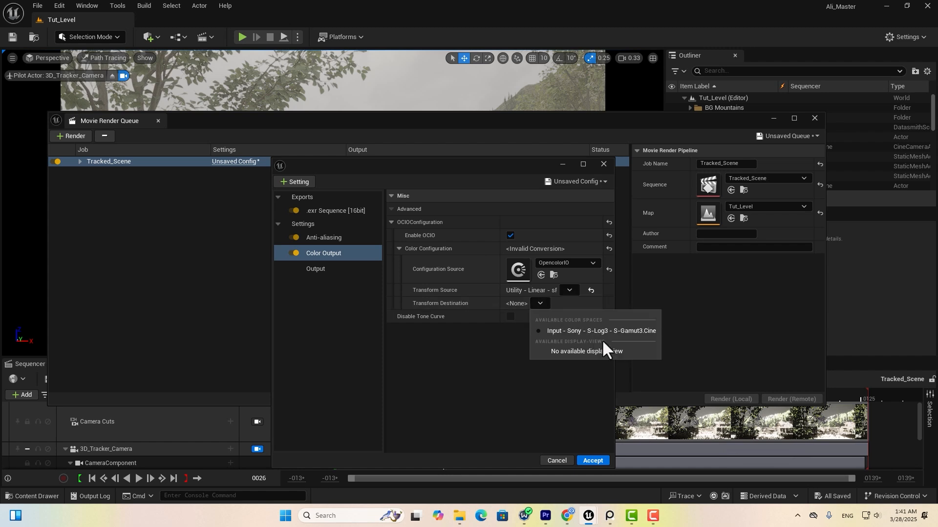
{"action": "left_click", "coordinate": [576, 331]}
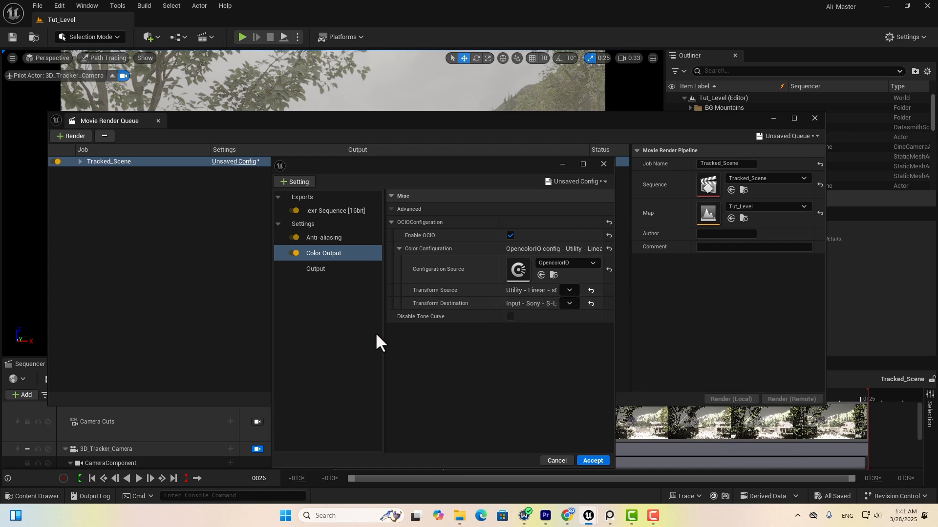
Add the Path Tracer setting to the render job.
{"action": "left_click", "coordinate": [322, 269]}
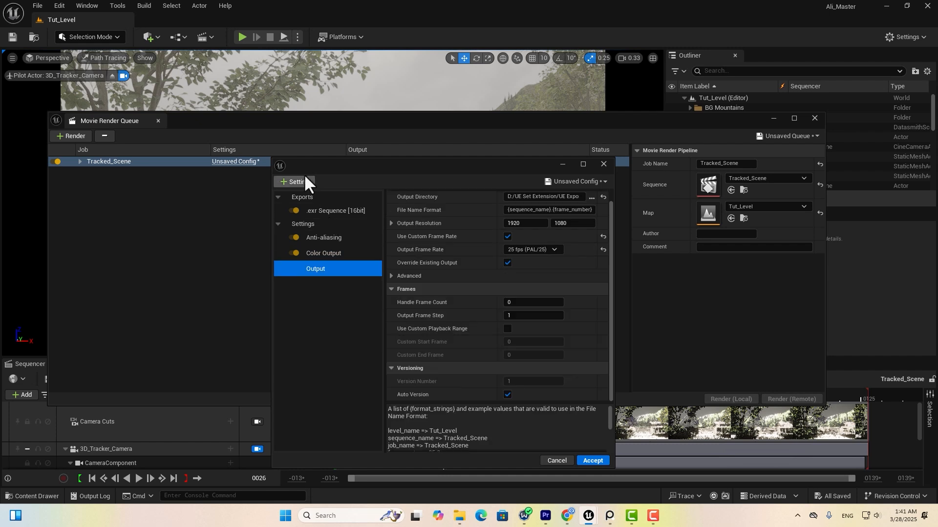
{"action": "left_click", "coordinate": [296, 182]}
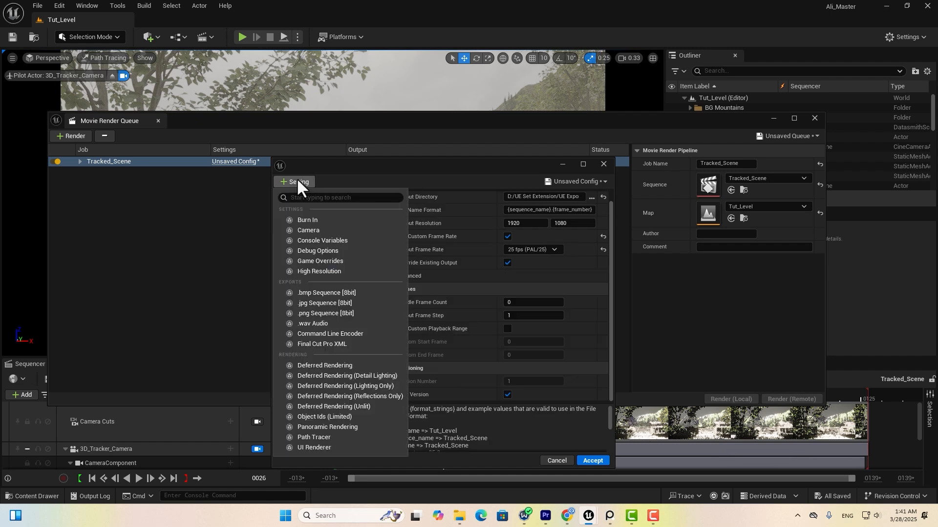
{"action": "left_click", "coordinate": [314, 437]}
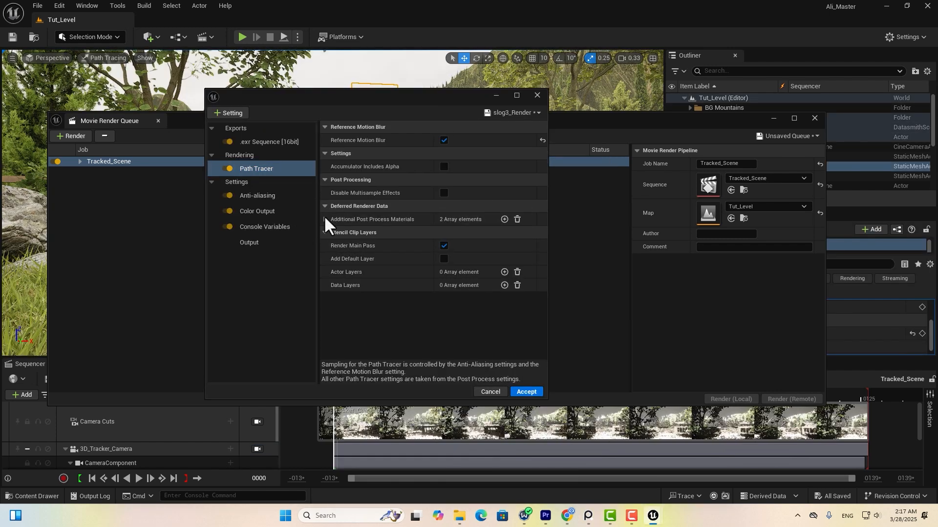
Enable both additional post-process material entries in the Path Tracer settings.
{"action": "left_click", "coordinate": [324, 218]}
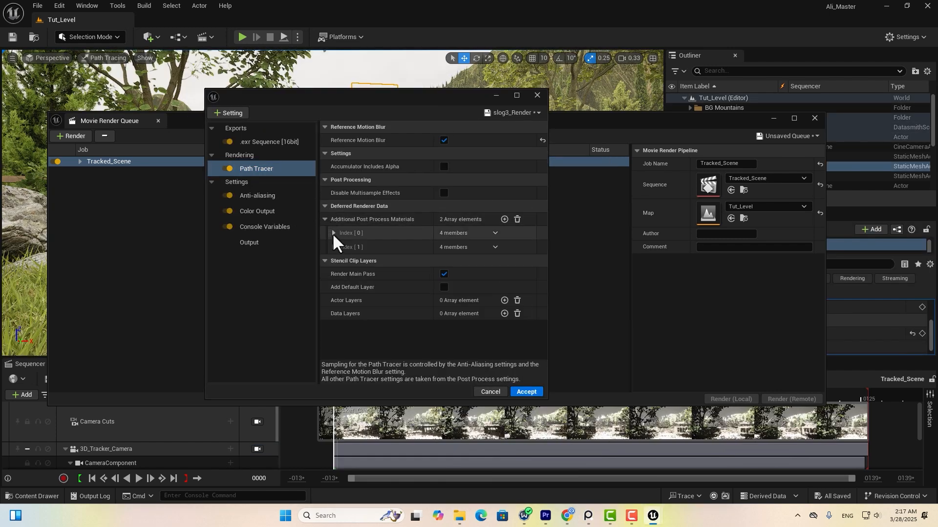
{"action": "left_click", "coordinate": [333, 233]}
{"action": "left_click", "coordinate": [334, 315]}
{"action": "scroll", "coordinate": [337, 312], "scroll_direction": "down", "scroll_amount": 1}
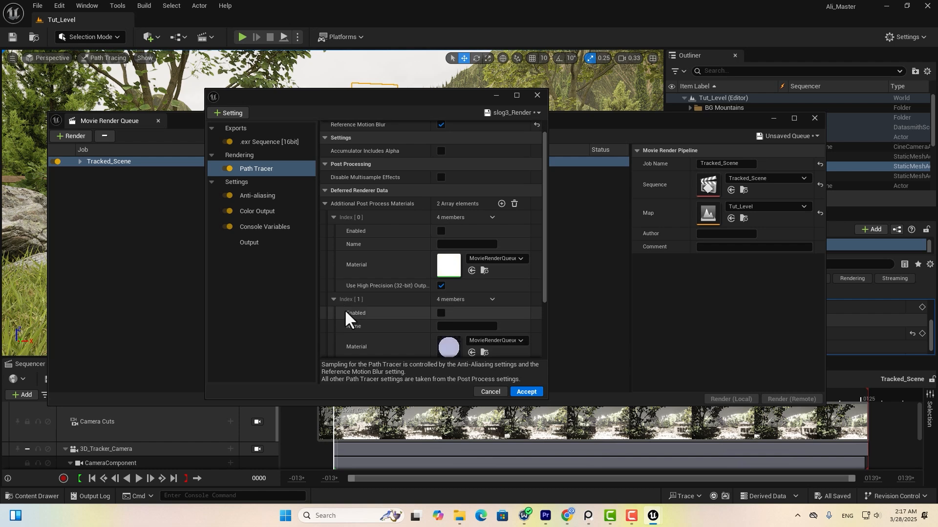
{"action": "left_click", "coordinate": [441, 231]}
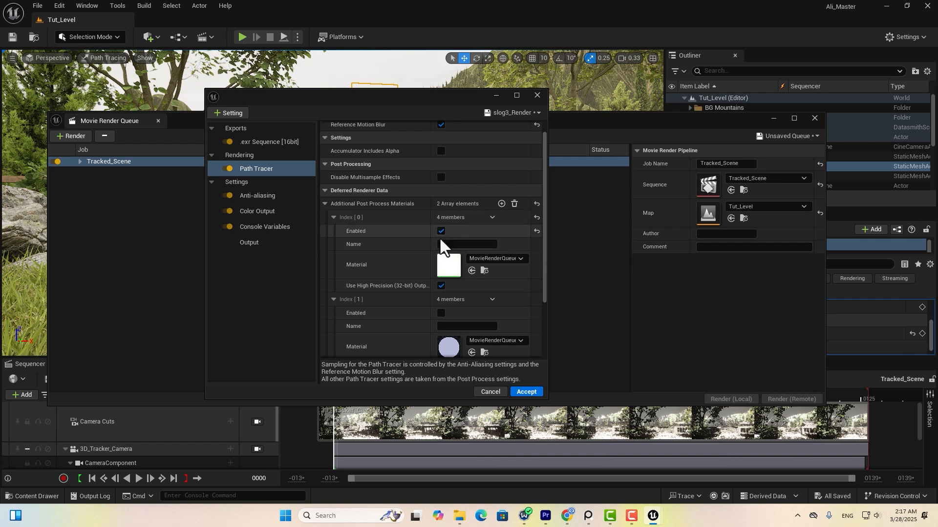
{"action": "left_click", "coordinate": [440, 312]}
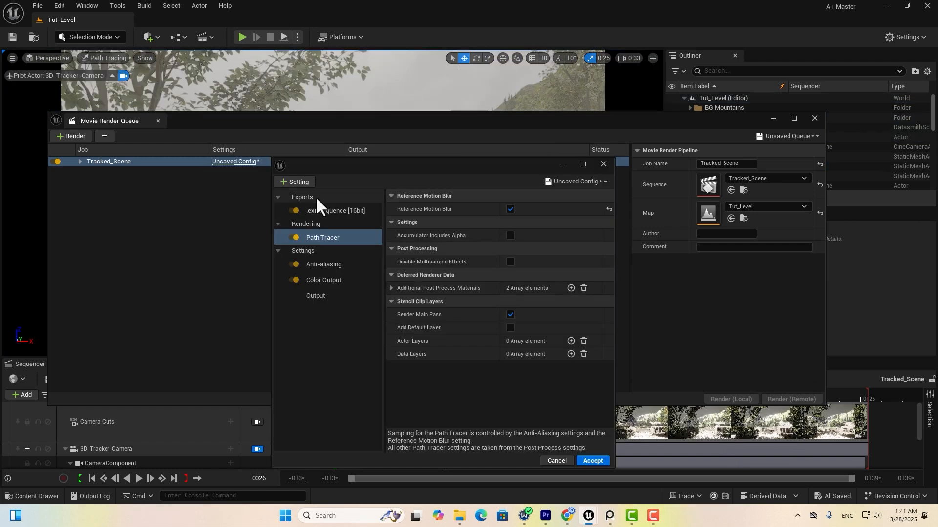
{"action": "left_click", "coordinate": [303, 179]}
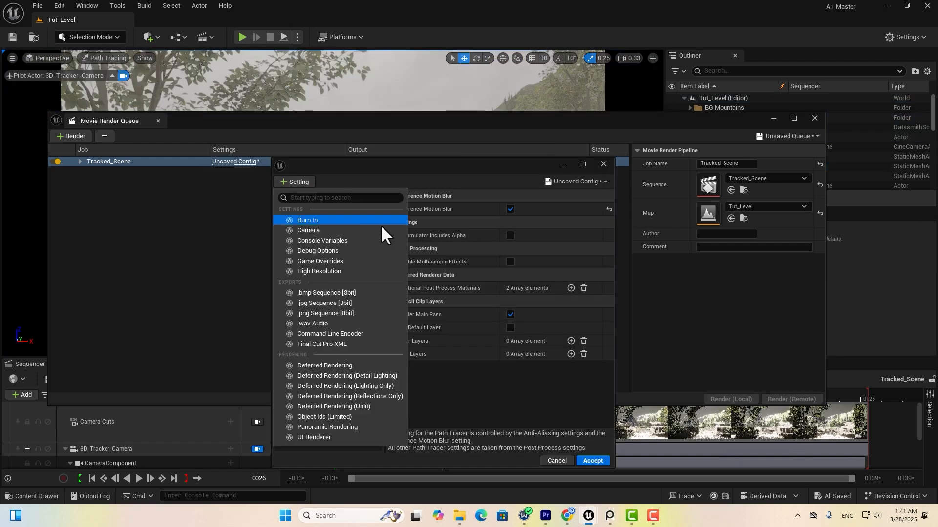
Add Console Variables with r.ScreenPercentage set to 150.
{"action": "left_click", "coordinate": [319, 240]}
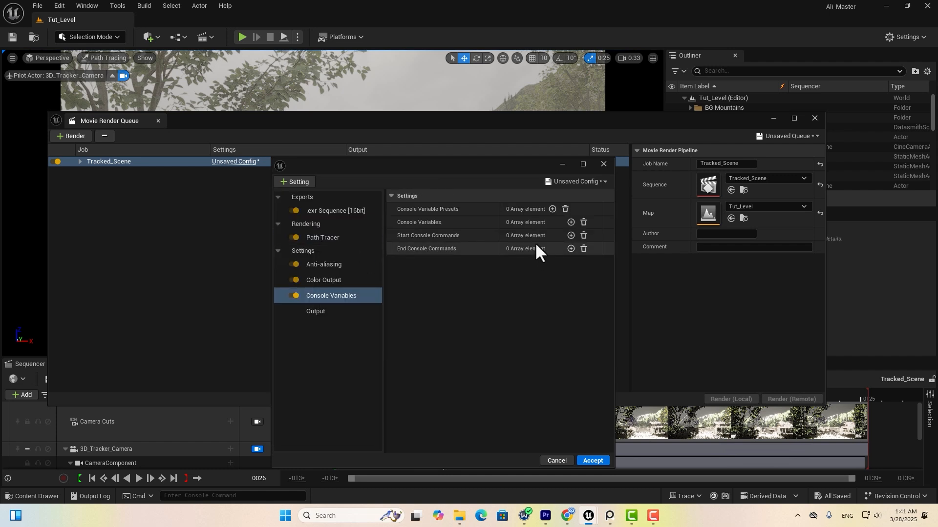
{"action": "left_click", "coordinate": [570, 222]}
{"action": "left_click", "coordinate": [453, 239]}
{"action": "type", "text": "r.screen"}
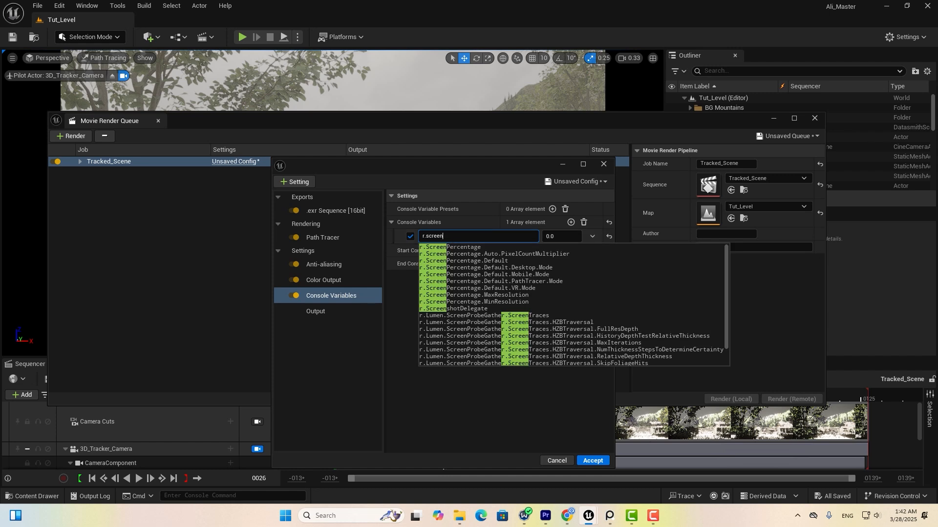
{"action": "left_click", "coordinate": [457, 247]}
{"action": "type", "text": "150"}
{"action": "key", "text": "Return"}
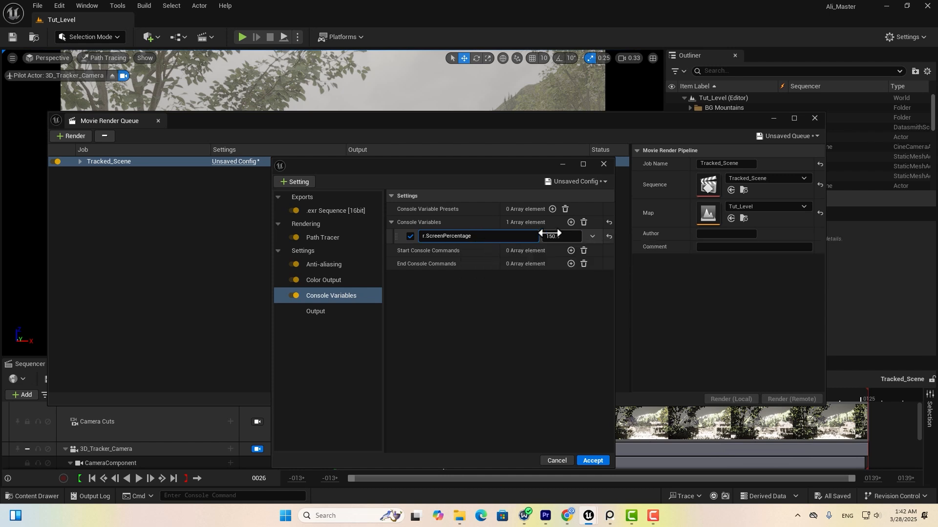
Add console variable r.RayTracing.Nanite.Mode with value 1.
{"action": "left_click", "coordinate": [570, 222]}
{"action": "left_click", "coordinate": [470, 251]}
{"action": "type", "text": "r.ray"}
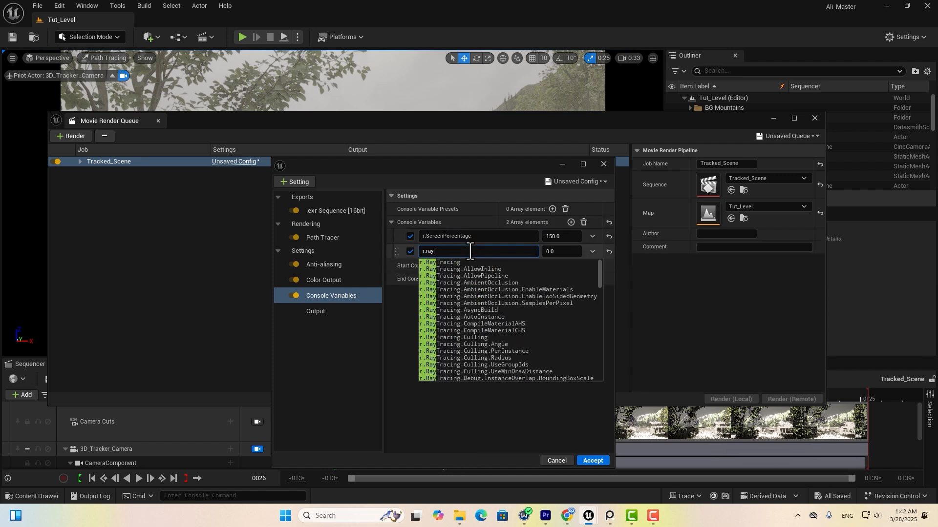
{"action": "type", "text": "tracing.nan"}
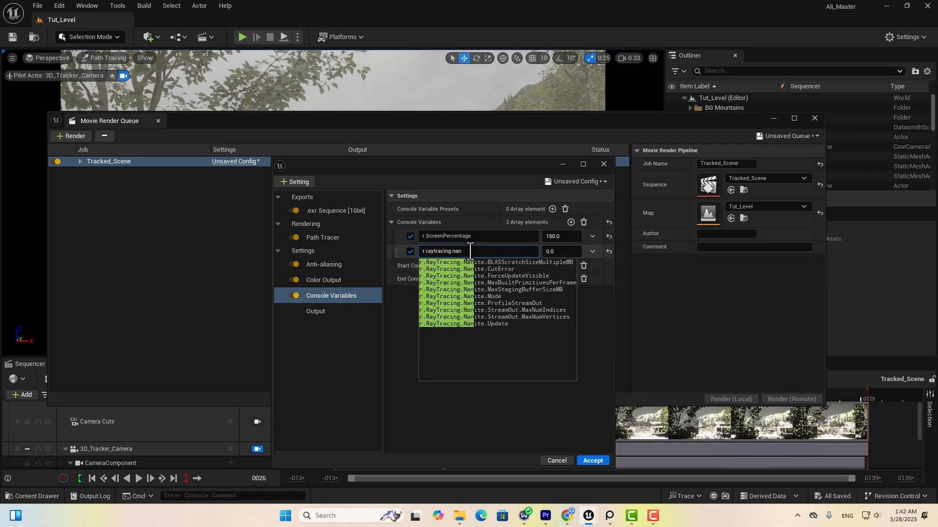
{"action": "left_click", "coordinate": [488, 296]}
{"action": "left_click", "coordinate": [562, 251]}
{"action": "type", "text": "1"}
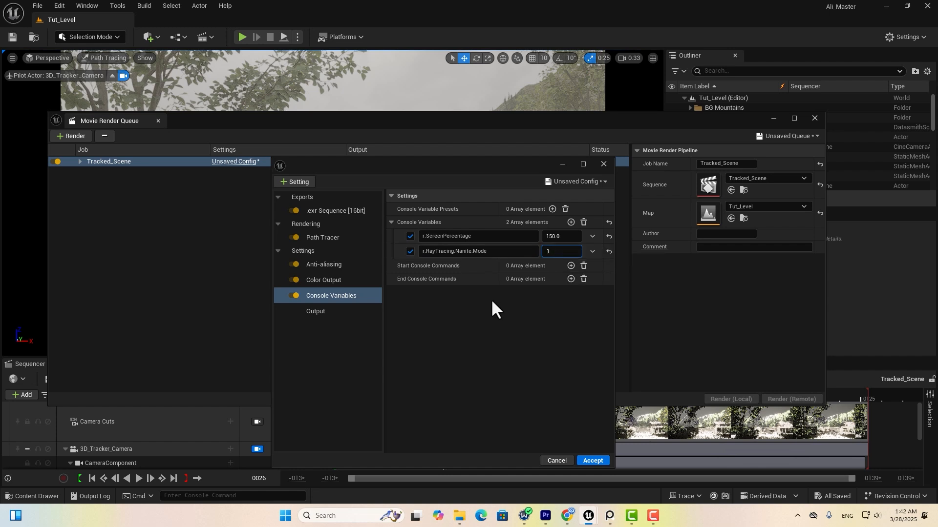
Add r.PathTracing.VisibleLights set to 2, accept the config, and render the job locally.
{"action": "left_click", "coordinate": [571, 222]}
{"action": "type", "text": "r"}
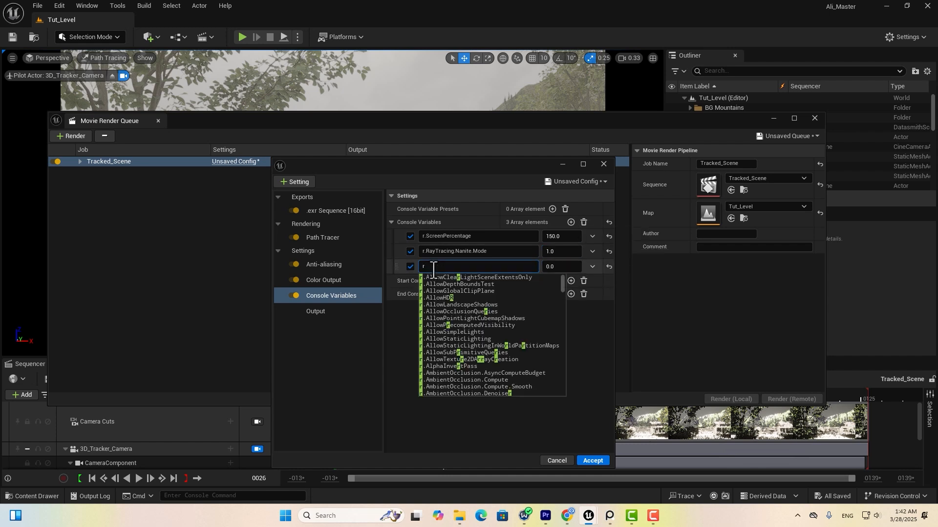
{"action": "type", "text": ".pathtracing.vis"}
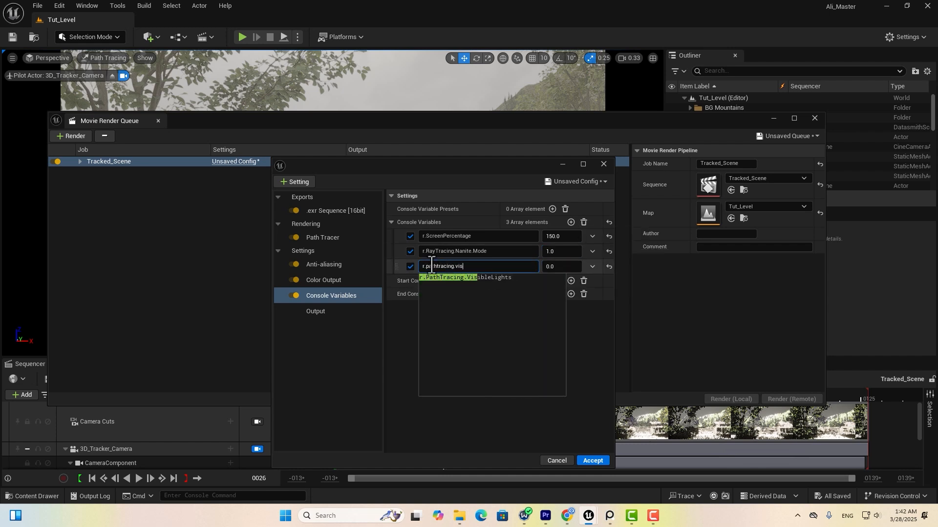
{"action": "left_click", "coordinate": [446, 278]}
{"action": "left_click", "coordinate": [555, 267]}
{"action": "type", "text": "2"}
{"action": "left_click", "coordinate": [498, 334]}
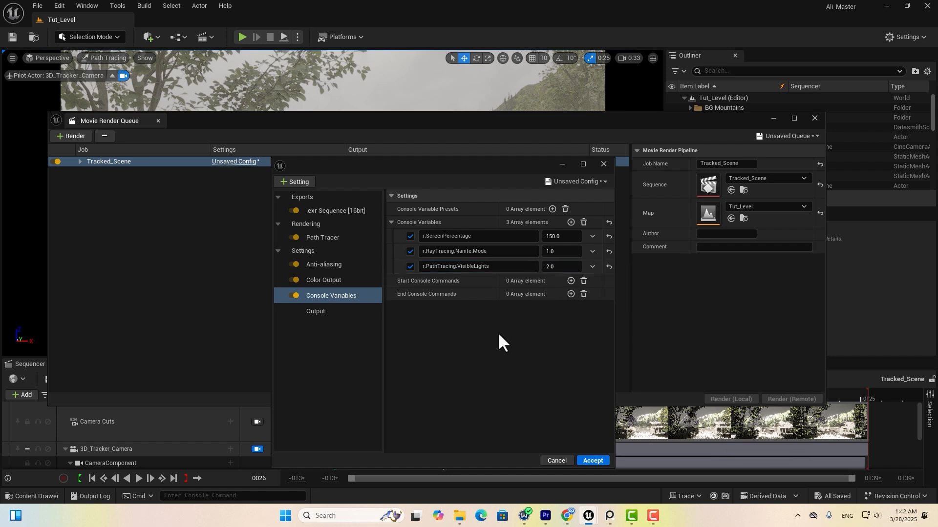
{"action": "left_click", "coordinate": [593, 460]}
{"action": "left_click", "coordinate": [743, 390]}
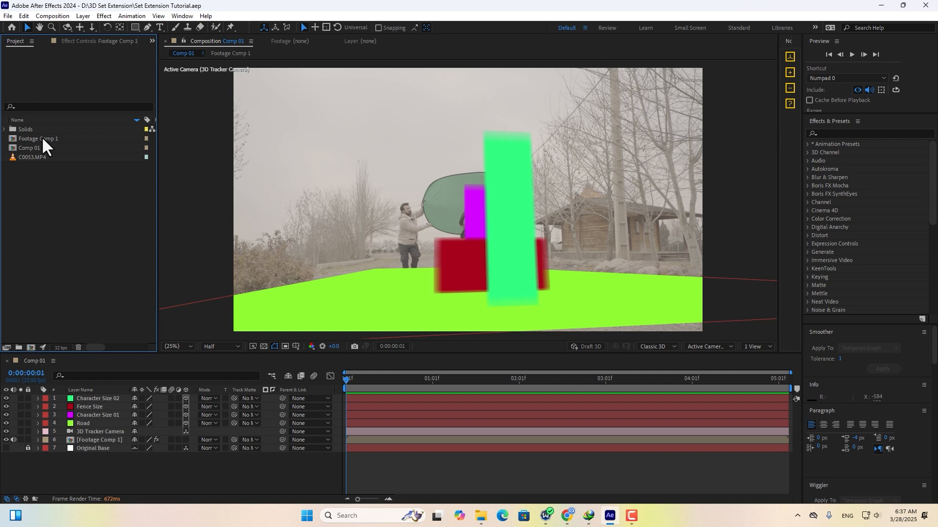
Duplicate Comp 01 as Comp 02 and open it.
{"action": "left_click", "coordinate": [40, 148]}
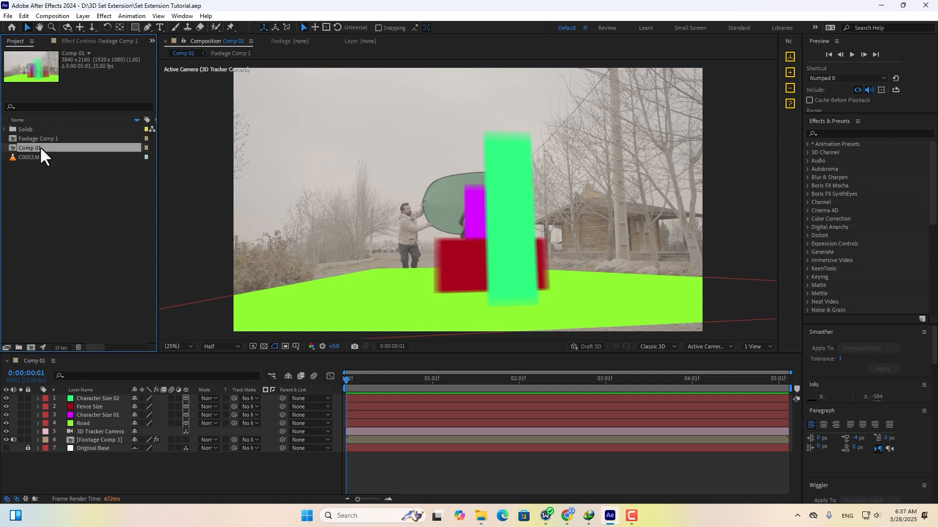
{"action": "left_click", "coordinate": [23, 16]}
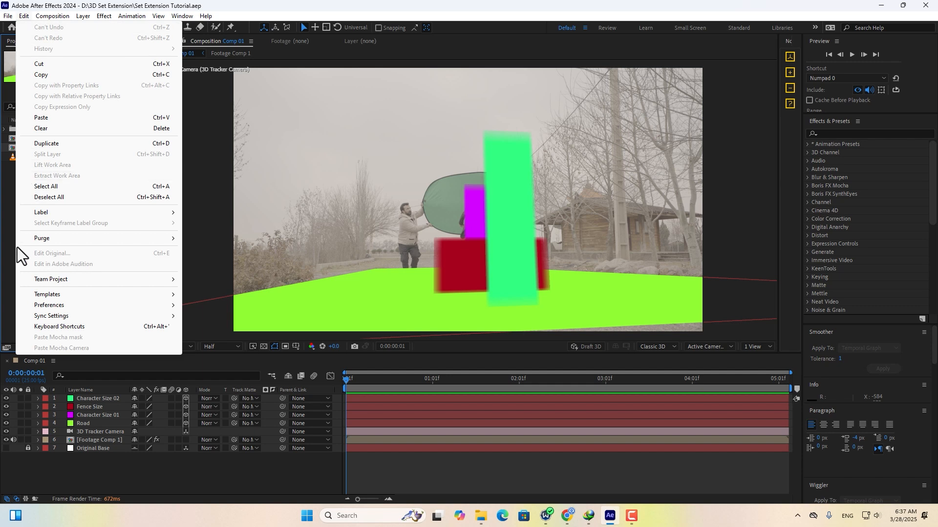
{"action": "left_click", "coordinate": [61, 144]}
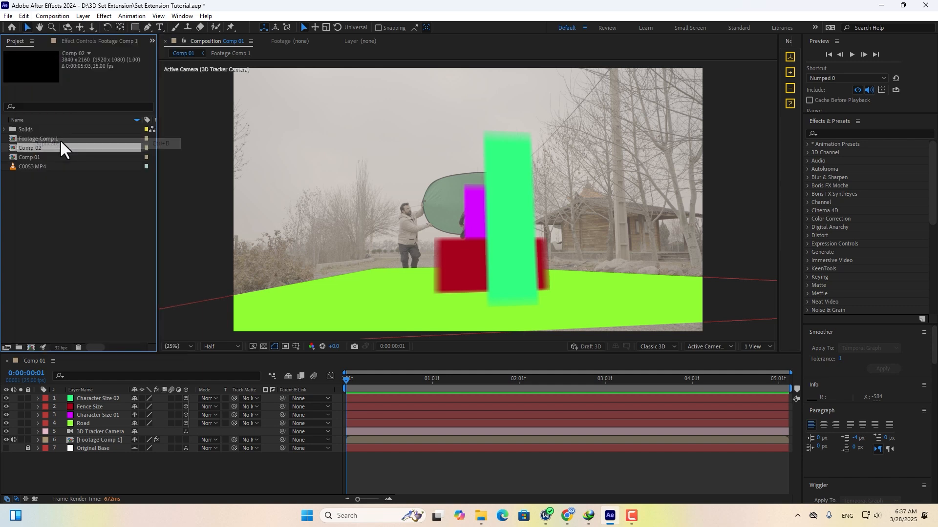
{"action": "double_click", "coordinate": [39, 148]}
Delete the tracker camera, Original Base and other extra layers plus the 3D Camera Tracker effect.
{"action": "left_click", "coordinate": [97, 432]}
{"action": "left_click", "coordinate": [89, 396], "text": "shift"}
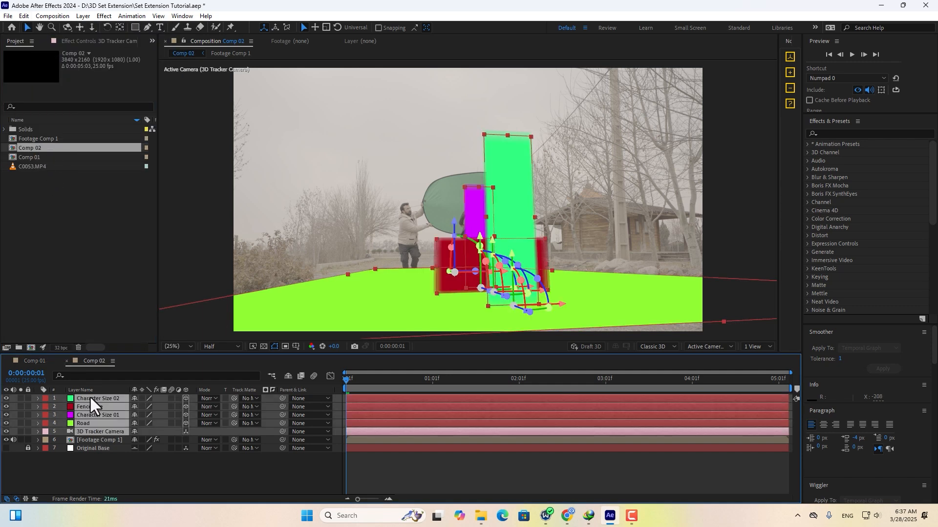
{"action": "key", "text": "Delete"}
{"action": "left_click", "coordinate": [90, 408]}
{"action": "key", "text": "Delete"}
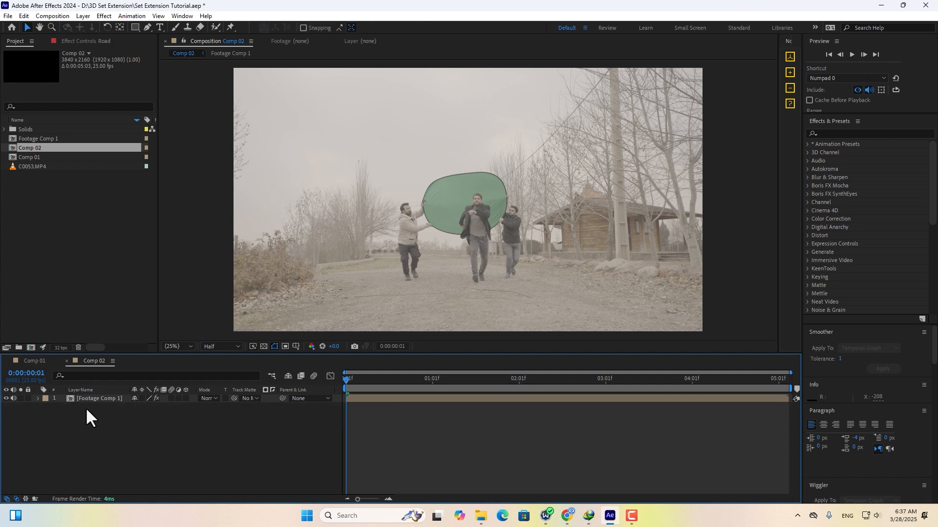
{"action": "left_click", "coordinate": [71, 43]}
{"action": "left_click", "coordinate": [48, 62]}
{"action": "key", "text": "Delete"}
Rename the remaining footage layer to 'BG Footage'.
{"action": "left_click", "coordinate": [101, 398]}
{"action": "key", "text": "Return"}
{"action": "type", "text": "BG Footage"}
{"action": "left_click", "coordinate": [90, 470]}
Duplicate BG Footage twice, name the copies 'Keying' and 'Roto Brush', and hide the lower two layers.
{"action": "left_click", "coordinate": [87, 395]}
{"action": "key", "text": "ctrl+d"}
{"action": "key", "text": "ctrl+d"}
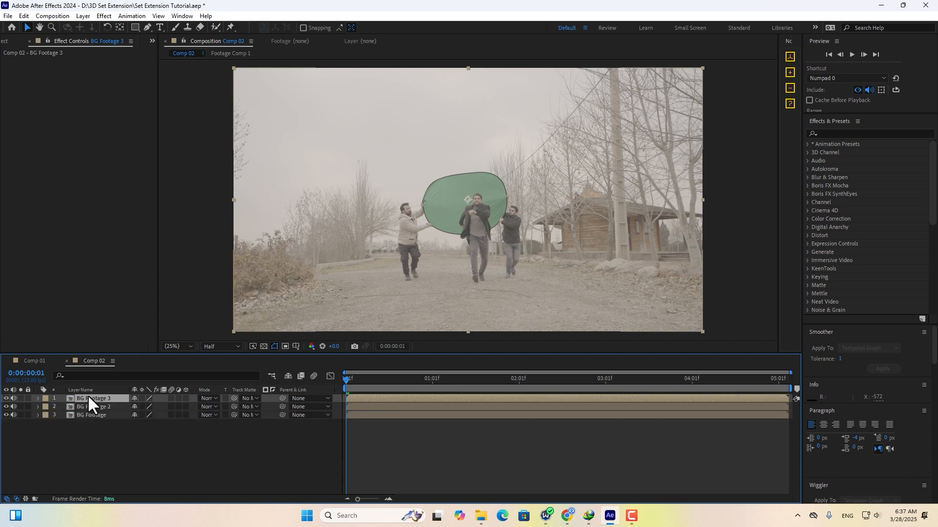
{"action": "key", "text": "Return"}
{"action": "type", "text": "Keying"}
{"action": "left_click", "coordinate": [97, 407]}
{"action": "key", "text": "Return"}
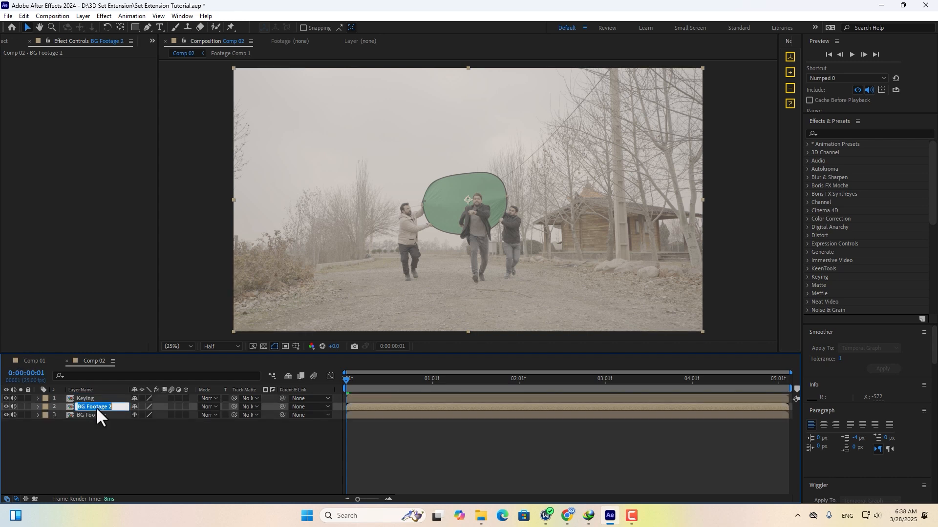
{"action": "type", "text": "Roto Brush"}
{"action": "left_click", "coordinate": [69, 467]}
{"action": "left_click_drag", "start_coordinate": [6, 415], "coordinate": [6, 407]}
On the Keying layer, draw a closed Pen mask around the green disc.
{"action": "left_click", "coordinate": [86, 399]}
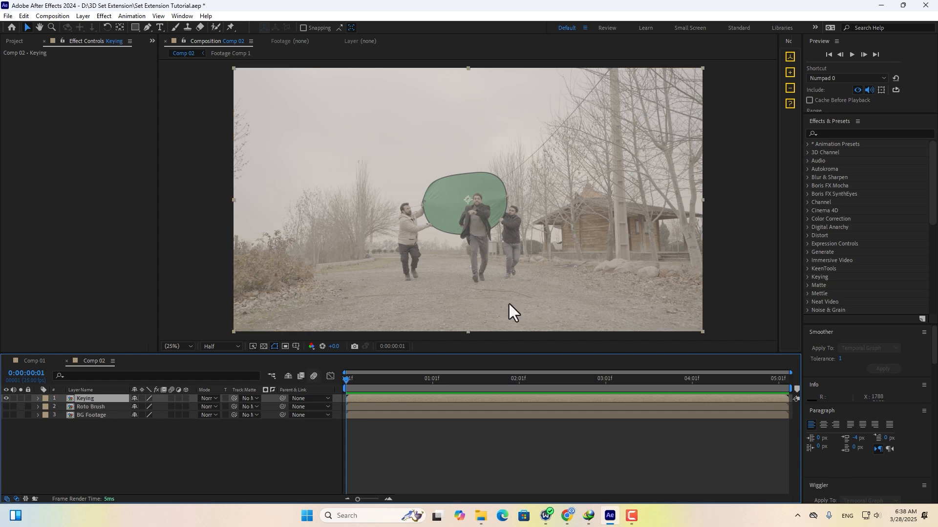
{"action": "left_click", "coordinate": [147, 28]}
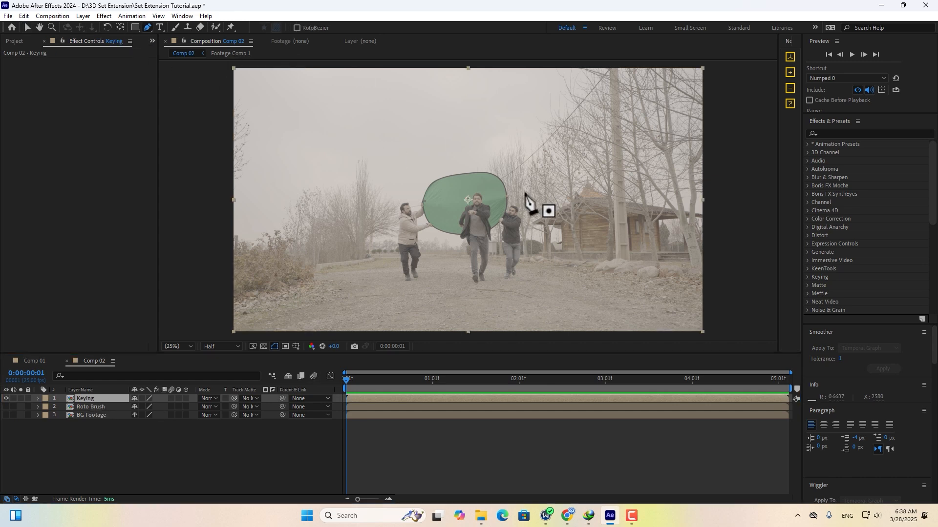
{"action": "scroll", "coordinate": [529, 203], "scroll_direction": "up", "scroll_amount": 4}
{"action": "middle_click_drag", "start_coordinate": [511, 193], "coordinate": [509, 237]}
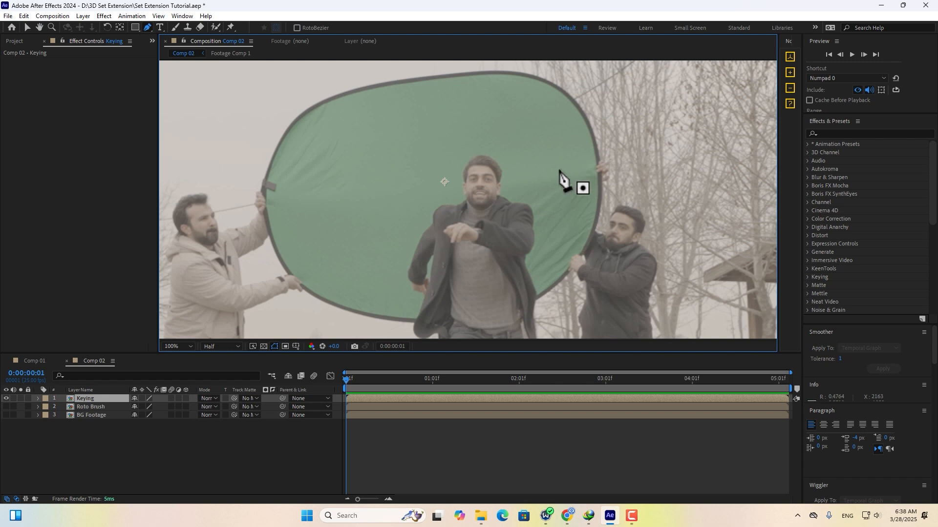
{"action": "left_click", "coordinate": [523, 110]}
{"action": "left_click", "coordinate": [466, 93]}
{"action": "left_click", "coordinate": [380, 114]}
{"action": "left_click", "coordinate": [334, 225]}
{"action": "left_click", "coordinate": [371, 287]}
{"action": "left_click", "coordinate": [424, 310]}
{"action": "left_click", "coordinate": [513, 296]}
{"action": "left_click", "coordinate": [571, 229]}
{"action": "left_click", "coordinate": [571, 148]}
{"action": "left_click", "coordinate": [522, 111]}
Show the new mask's properties and set its mode to None.
{"action": "key", "text": "v"}
{"action": "key", "text": "m"}
{"action": "left_click", "coordinate": [146, 407]}
{"action": "left_click", "coordinate": [156, 416]}
On the last frame, move the mask onto the disc and fit its points to the edge.
{"action": "key", "text": "End"}
{"action": "scroll", "coordinate": [459, 198], "scroll_direction": "down", "scroll_amount": 2}
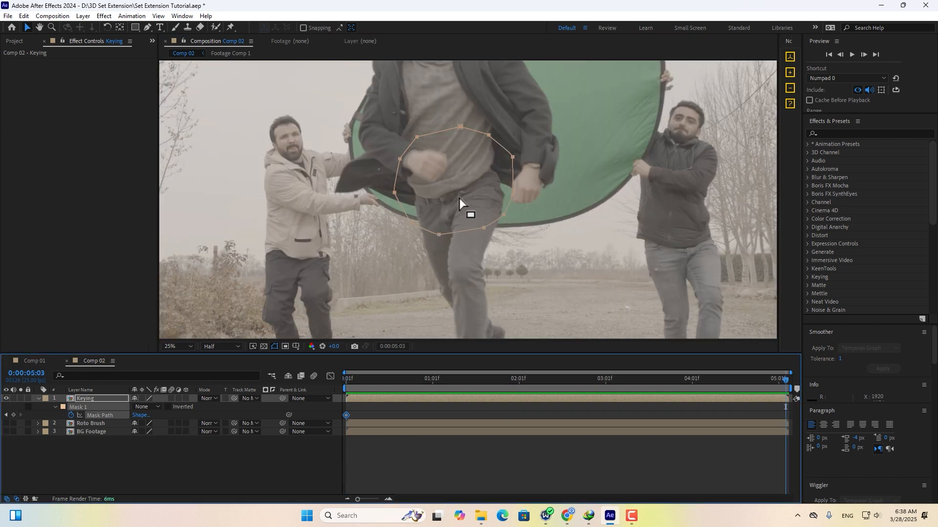
{"action": "left_click_drag", "start_coordinate": [461, 172], "coordinate": [480, 115]}
{"action": "left_click_drag", "start_coordinate": [495, 119], "coordinate": [519, 102]}
{"action": "left_click_drag", "start_coordinate": [502, 158], "coordinate": [526, 189]}
{"action": "left_click_drag", "start_coordinate": [448, 148], "coordinate": [418, 162]}
{"action": "left_click_drag", "start_coordinate": [450, 130], "coordinate": [430, 137]}
{"action": "left_click_drag", "start_coordinate": [480, 115], "coordinate": [468, 110]}
{"action": "left_click_drag", "start_coordinate": [457, 163], "coordinate": [426, 189]}
{"action": "left_click_drag", "start_coordinate": [493, 199], "coordinate": [487, 206]}
Refit the mask to the disc around 0:00:02:11–0:00:02:15 and other checked frames.
{"action": "left_click", "coordinate": [567, 380]}
{"action": "left_click_drag", "start_coordinate": [561, 384], "coordinate": [553, 384]}
{"action": "scroll", "coordinate": [468, 198], "scroll_direction": "up", "scroll_amount": 2}
{"action": "left_click_drag", "start_coordinate": [533, 182], "coordinate": [547, 173]}
{"action": "left_click_drag", "start_coordinate": [456, 147], "coordinate": [450, 138]}
{"action": "left_click_drag", "start_coordinate": [364, 223], "coordinate": [399, 242]}
{"action": "left_click", "coordinate": [688, 380]}
{"action": "left_click_drag", "start_coordinate": [450, 141], "coordinate": [438, 130]}
{"action": "left_click", "coordinate": [429, 380]}
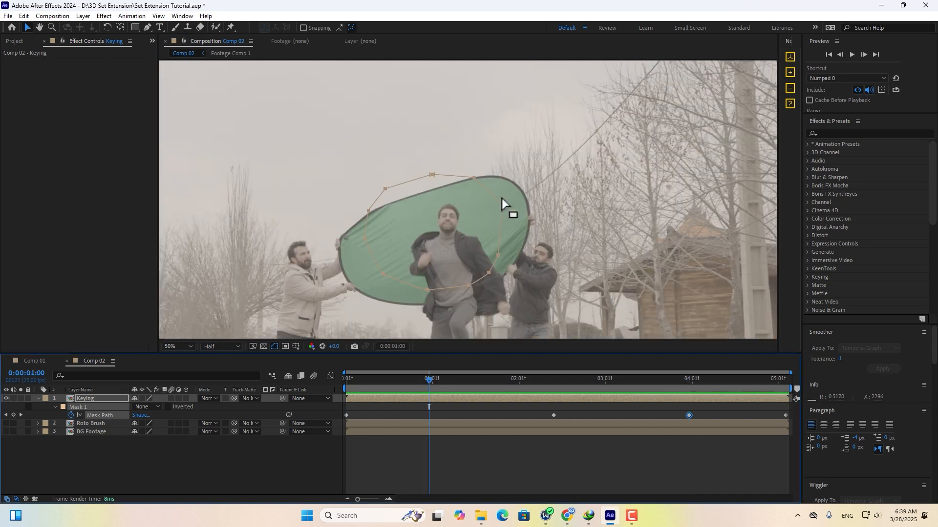
{"action": "left_click_drag", "start_coordinate": [502, 198], "coordinate": [497, 202]}
Keyframe mask adjustments at 0:00:01:15 and 0:00:02:19, then review from 0:00:03:20 back to the start.
{"action": "left_click", "coordinate": [480, 379]}
{"action": "left_click_drag", "start_coordinate": [444, 172], "coordinate": [444, 177]}
{"action": "left_click_drag", "start_coordinate": [486, 279], "coordinate": [484, 272]}
{"action": "left_click", "coordinate": [581, 380]}
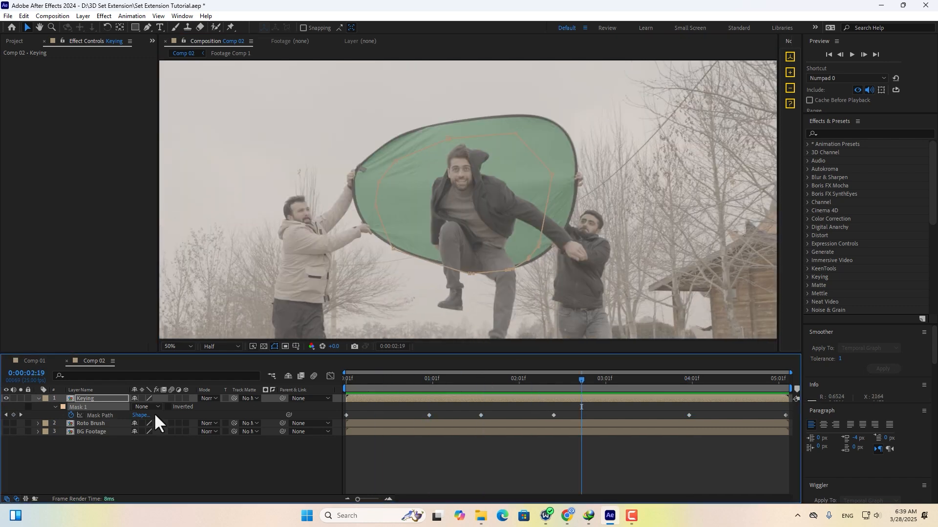
{"action": "left_click", "coordinate": [100, 416]}
{"action": "left_click_drag", "start_coordinate": [518, 125], "coordinate": [512, 131]}
{"action": "left_click", "coordinate": [671, 379]}
{"action": "left_click_drag", "start_coordinate": [670, 376], "coordinate": [346, 365]}
Set the mask mode back to Add and make the Roto Brush layer visible.
{"action": "left_click", "coordinate": [146, 406]}
{"action": "left_click", "coordinate": [159, 428]}
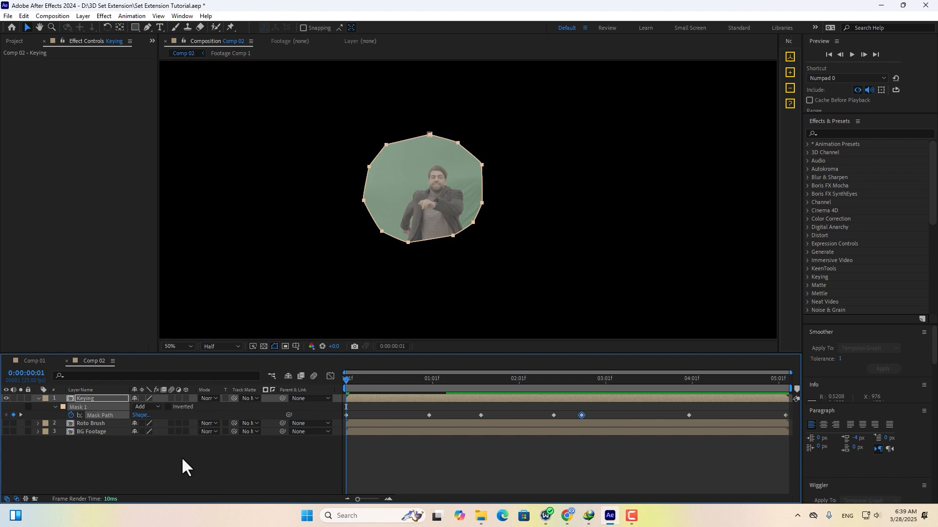
{"action": "left_click", "coordinate": [6, 423]}
With the Roto Brush tool, open the Roto Brush layer in its Layer viewer framed on the man's torso.
{"action": "left_click", "coordinate": [86, 424]}
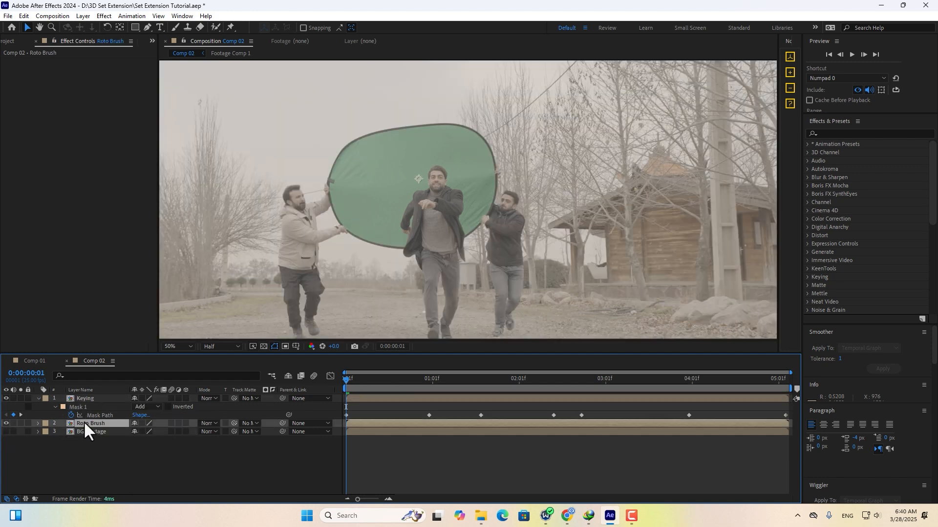
{"action": "left_click", "coordinate": [220, 27]}
{"action": "double_click", "coordinate": [91, 423]}
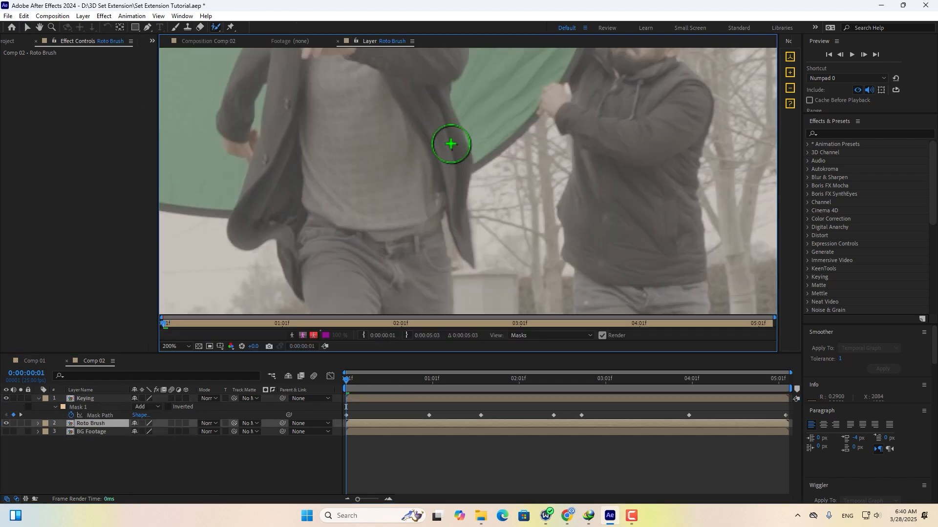
{"action": "middle_click_drag", "start_coordinate": [449, 181], "coordinate": [442, 131]}
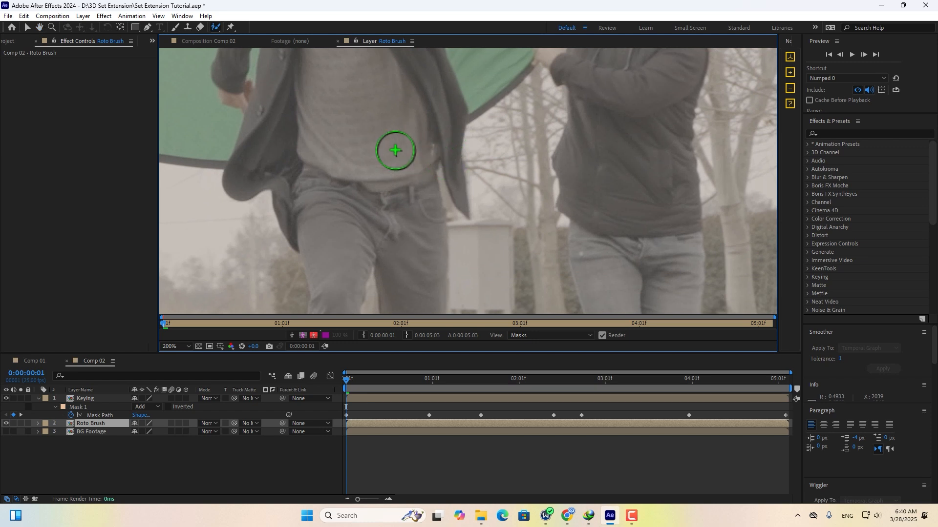
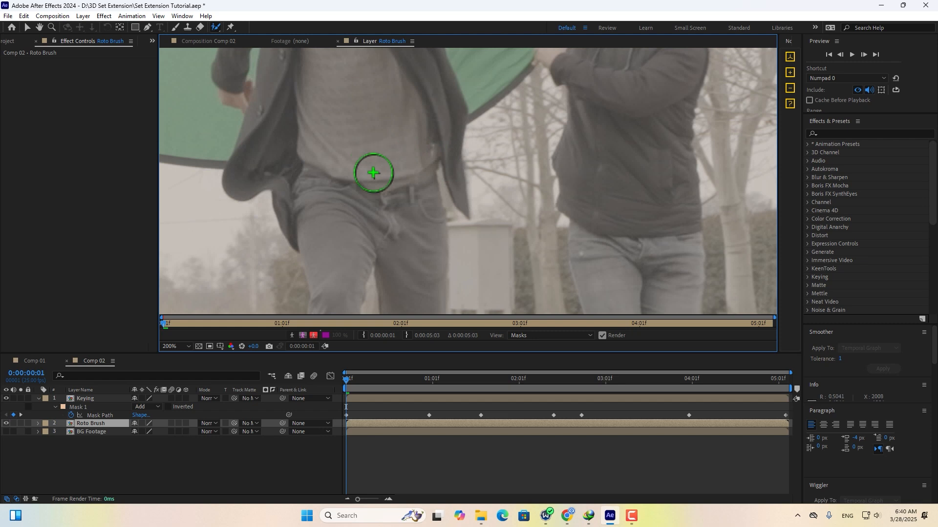
Paint the trousers and right leg into the Roto Brush foreground, subtracting a stray area beside the left leg.
{"action": "left_click_drag", "start_coordinate": [335, 195], "coordinate": [409, 230]}
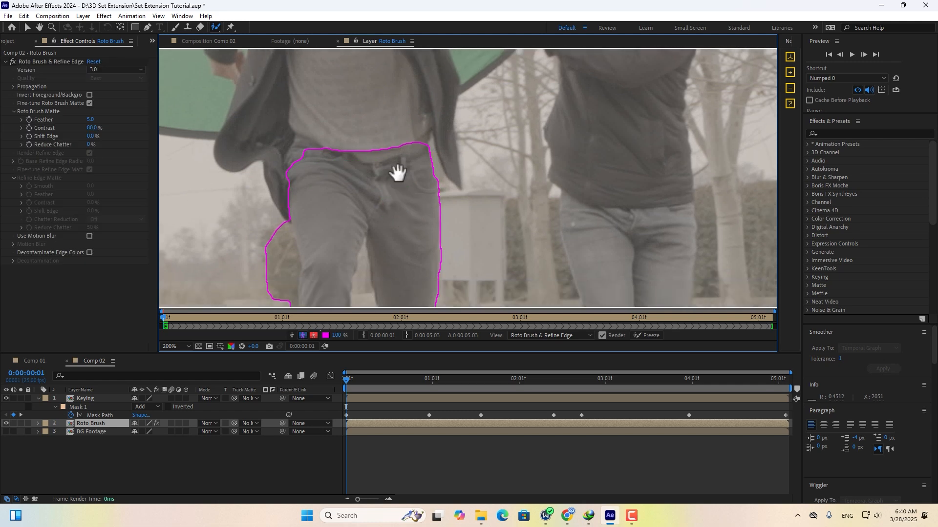
{"action": "scroll", "coordinate": [397, 168], "scroll_direction": "down", "scroll_amount": 2}
{"action": "left_click_drag", "start_coordinate": [355, 150], "coordinate": [361, 200], "text": "alt"}
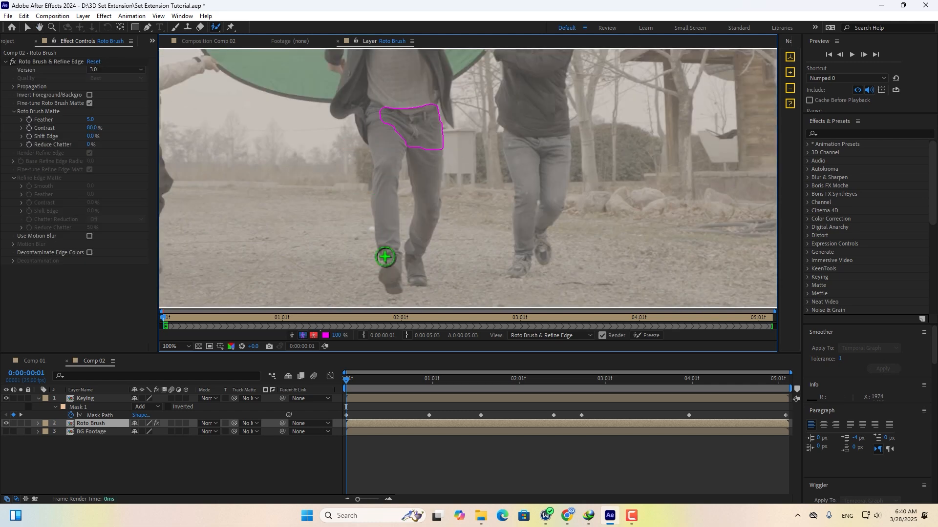
{"action": "left_click_drag", "start_coordinate": [425, 149], "coordinate": [424, 230]}
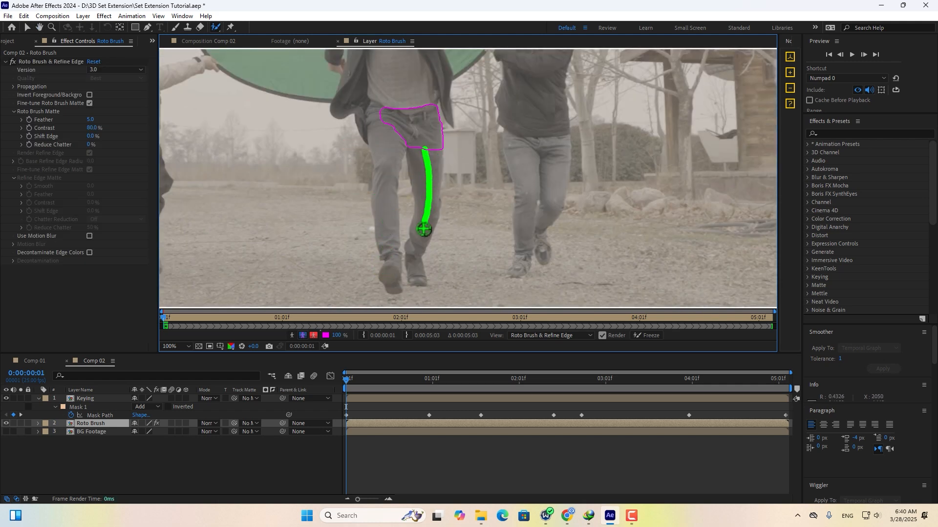
{"action": "left_click_drag", "start_coordinate": [417, 276], "coordinate": [384, 132]}
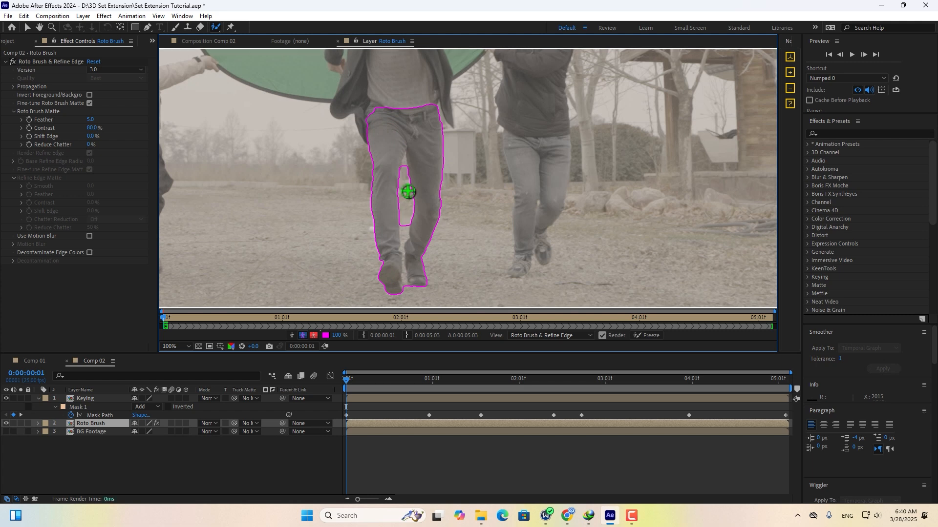
Subtract the gap between the legs and add the jacket to the foreground.
{"action": "scroll", "coordinate": [410, 194], "scroll_direction": "up", "scroll_amount": 2}
{"action": "mouse_move", "coordinate": [352, 141]}
{"action": "left_mouse_down", "text": "alt"}
{"action": "mouse_move", "coordinate": [345, 193]}
{"action": "mouse_move", "coordinate": [322, 136]}
{"action": "left_mouse_up", "text": "alt"}
{"action": "scroll", "coordinate": [360, 203], "scroll_direction": "down", "scroll_amount": 5}
{"action": "left_click_drag", "start_coordinate": [318, 210], "coordinate": [335, 288], "text": "alt"}
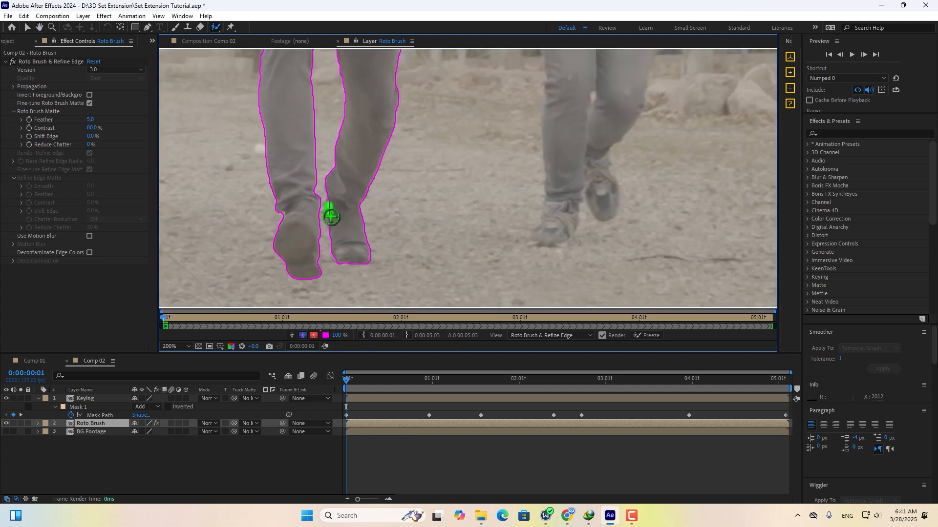
{"action": "scroll", "coordinate": [356, 203], "scroll_direction": "down", "scroll_amount": 3}
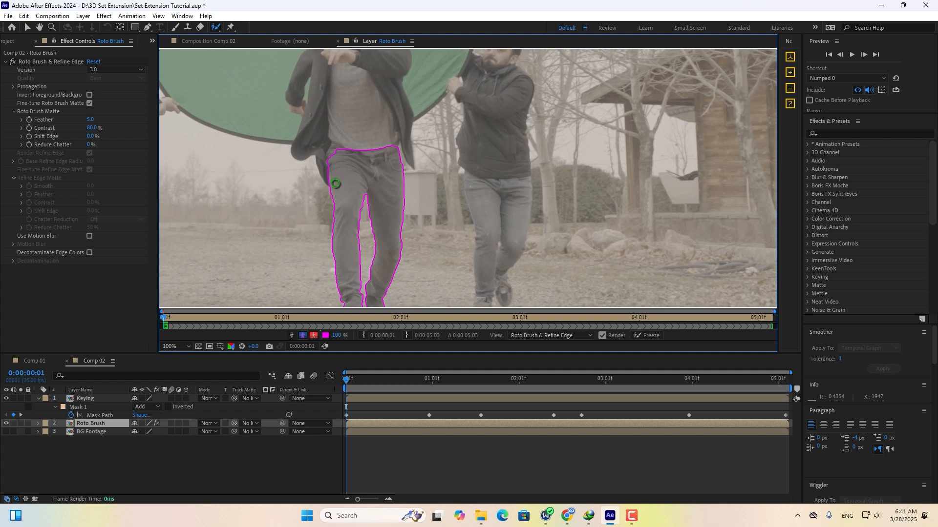
{"action": "scroll", "coordinate": [343, 128], "scroll_direction": "up", "scroll_amount": 1}
{"action": "mouse_move", "coordinate": [389, 124]}
{"action": "left_mouse_down"}
{"action": "mouse_move", "coordinate": [397, 128]}
{"action": "mouse_move", "coordinate": [354, 149]}
{"action": "left_mouse_up"}
{"action": "scroll", "coordinate": [295, 192], "scroll_direction": "down", "scroll_amount": 1}
{"action": "left_click_drag", "start_coordinate": [165, 353], "coordinate": [165, 395]}
Enlarge the layer view and step frame by frame up to 1:11 checking the matte propagation.
{"action": "middle_click_drag", "start_coordinate": [502, 221], "coordinate": [488, 187]}
{"action": "key", "text": "Page_Down"}
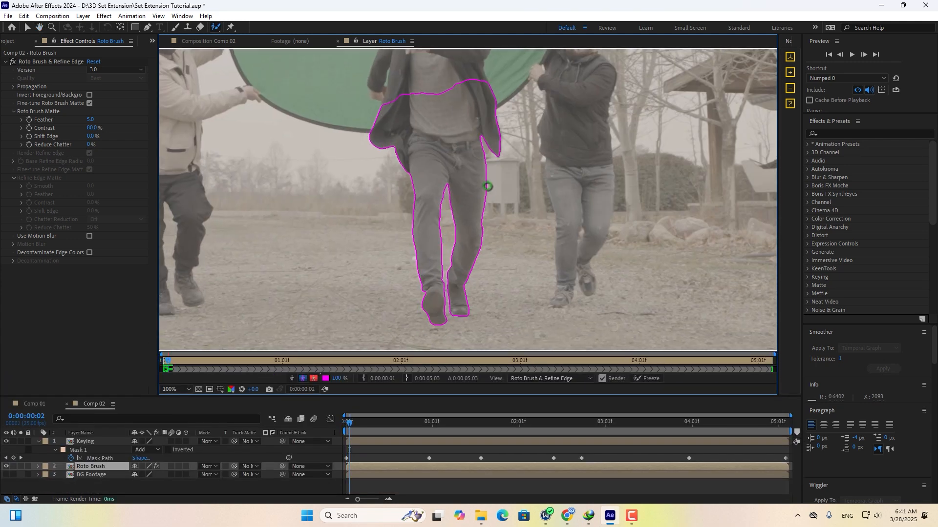
{"action": "key", "text": "Page_Down"}
{"action": "key", "text": "Page_Down"}
{"action": "key", "text": "Page_Down"}
{"action": "key", "text": "Page_Down"}
{"action": "key", "text": "Page_Down"}
{"action": "key", "text": "Page_Down"}
{"action": "key", "text": "Page_Down"}
{"action": "key", "text": "Page_Down"}
{"action": "scroll", "coordinate": [413, 171], "scroll_direction": "down", "scroll_amount": 1}
{"action": "key", "text": "Page_Down"}
{"action": "key", "text": "Page_Down"}
{"action": "key", "text": "Page_Down"}
{"action": "key", "text": "Page_Up"}
{"action": "key", "text": "Page_Up"}
{"action": "scroll", "coordinate": [424, 153], "scroll_direction": "up", "scroll_amount": 1}
{"action": "mouse_move", "coordinate": [424, 153]}
{"action": "middle_mouse_down"}
{"action": "mouse_move", "coordinate": [587, 174]}
{"action": "mouse_move", "coordinate": [418, 198]}
{"action": "mouse_move", "coordinate": [391, 187]}
{"action": "middle_mouse_up"}
{"action": "scroll", "coordinate": [587, 174], "scroll_direction": "down", "scroll_amount": 1}
{"action": "key", "text": "Page_Down"}
{"action": "key", "text": "Page_Down"}
{"action": "key", "text": "Page_Down"}
{"action": "key", "text": "Page_Down"}
{"action": "key", "text": "Page_Down"}
{"action": "key", "text": "Page_Down"}
{"action": "key", "text": "Page_Down"}
{"action": "key", "text": "Page_Down"}
{"action": "key", "text": "Page_Down"}
{"action": "scroll", "coordinate": [435, 201], "scroll_direction": "up", "scroll_amount": 2}
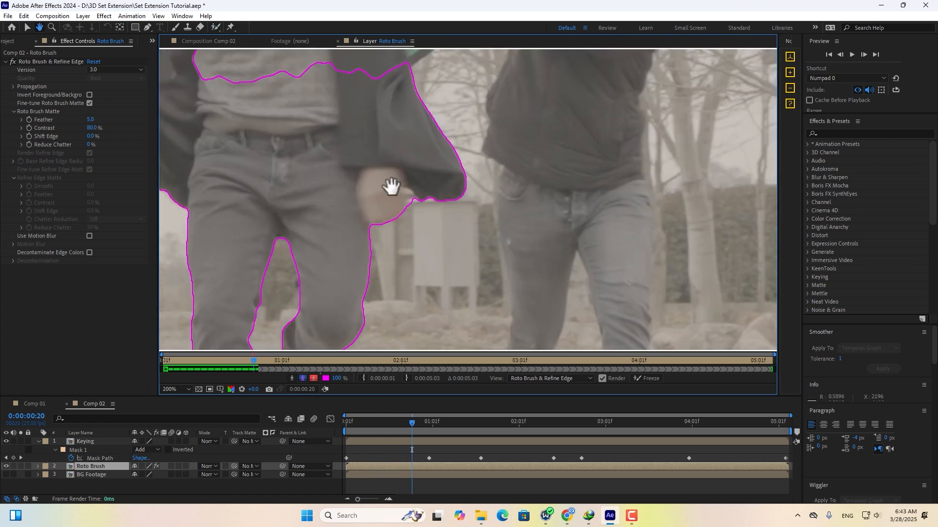
{"action": "scroll", "coordinate": [391, 186], "scroll_direction": "down", "scroll_amount": 2}
{"action": "key", "text": "Page_Down"}
{"action": "key", "text": "Page_Down"}
{"action": "key", "text": "Page_Down"}
{"action": "key", "text": "Page_Down"}
{"action": "key", "text": "Page_Down"}
{"action": "key", "text": "Page_Down"}
{"action": "key", "text": "Page_Down"}
{"action": "key", "text": "Page_Down"}
{"action": "key", "text": "Page_Down"}
{"action": "key", "text": "Page_Down"}
{"action": "key", "text": "Page_Down"}
{"action": "key", "text": "Page_Down"}
{"action": "key", "text": "Page_Down"}
{"action": "key", "text": "Page_Down"}
{"action": "key", "text": "Page_Down"}
{"action": "key", "text": "Page_Down"}
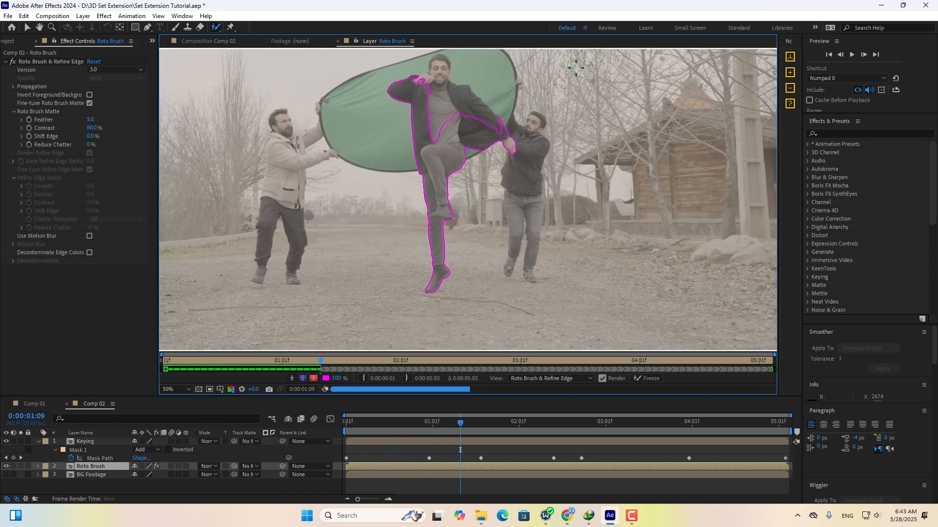
{"action": "scroll", "coordinate": [420, 166], "scroll_direction": "up", "scroll_amount": 1}
Subtract the background near the hand around 1:09–1:10 and recheck the following frames.
{"action": "key", "text": "Page_Up"}
{"action": "left_click_drag", "start_coordinate": [447, 211], "coordinate": [456, 219], "text": "alt"}
{"action": "key", "text": "Page_Up"}
{"action": "scroll", "coordinate": [484, 207], "scroll_direction": "down", "scroll_amount": 1}
{"action": "key", "text": "Page_Down"}
{"action": "key", "text": "Page_Down"}
{"action": "key", "text": "Page_Down"}
{"action": "key", "text": "Page_Down"}
{"action": "key", "text": "Page_Down"}
{"action": "key", "text": "Page_Down"}
{"action": "key", "text": "Page_Down"}
{"action": "key", "text": "Page_Down"}
{"action": "key", "text": "Page_Down"}
{"action": "scroll", "coordinate": [492, 143], "scroll_direction": "up", "scroll_amount": 1}
{"action": "scroll", "coordinate": [465, 205], "scroll_direction": "down", "scroll_amount": 1}
Play through the clip, removing background beside the hand at 3:02 and restoring a missed part of the man.
{"action": "key", "text": "space"}
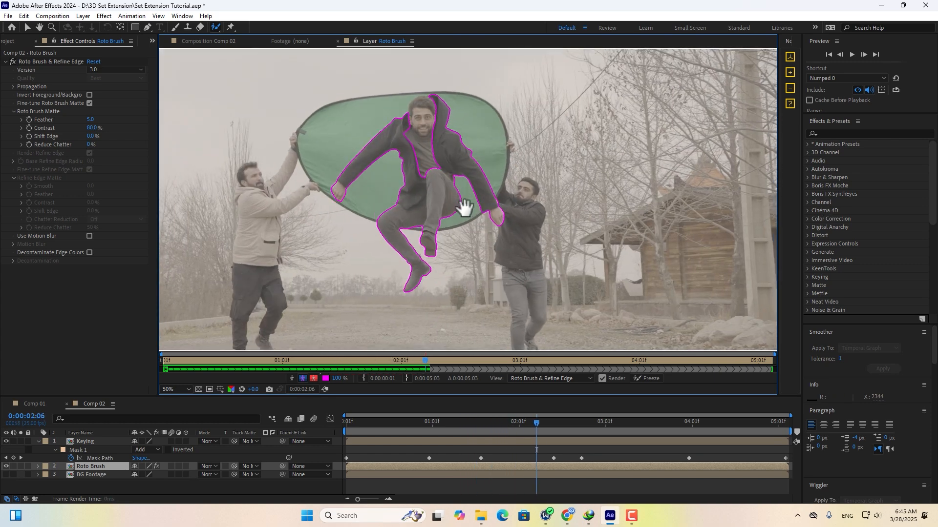
{"action": "scroll", "coordinate": [464, 208], "scroll_direction": "up", "scroll_amount": 2}
{"action": "left_click_drag", "start_coordinate": [661, 196], "coordinate": [680, 210], "text": "alt"}
{"action": "scroll", "coordinate": [649, 264], "scroll_direction": "down", "scroll_amount": 2}
{"action": "key", "text": "space"}
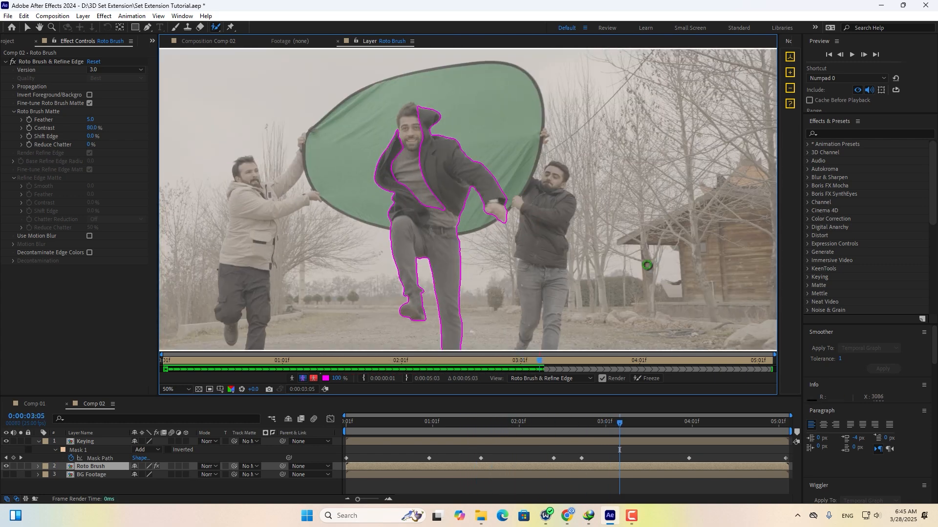
{"action": "key", "text": "space"}
{"action": "scroll", "coordinate": [374, 234], "scroll_direction": "up", "scroll_amount": 2}
{"action": "left_click_drag", "start_coordinate": [430, 184], "coordinate": [429, 244]}
{"action": "scroll", "coordinate": [731, 163], "scroll_direction": "down", "scroll_amount": 3}
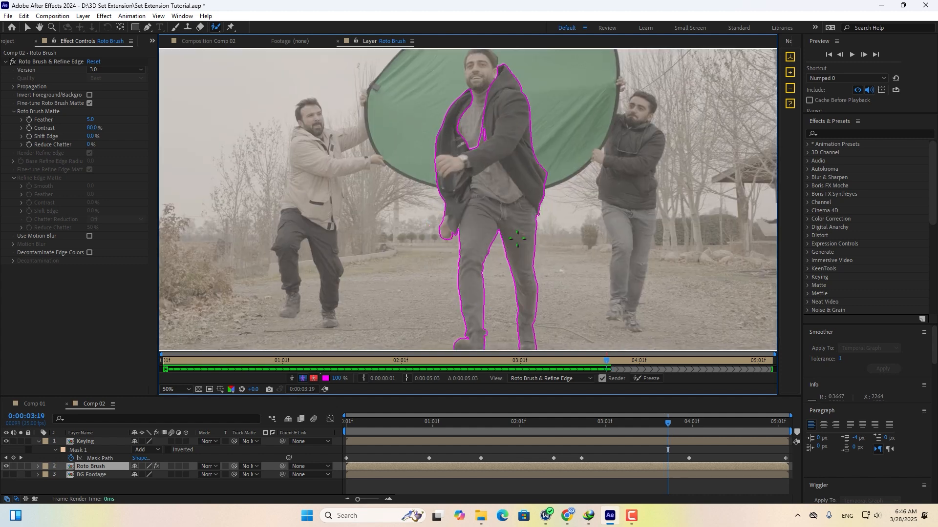
{"action": "key", "text": "space"}
{"action": "key", "text": "space"}
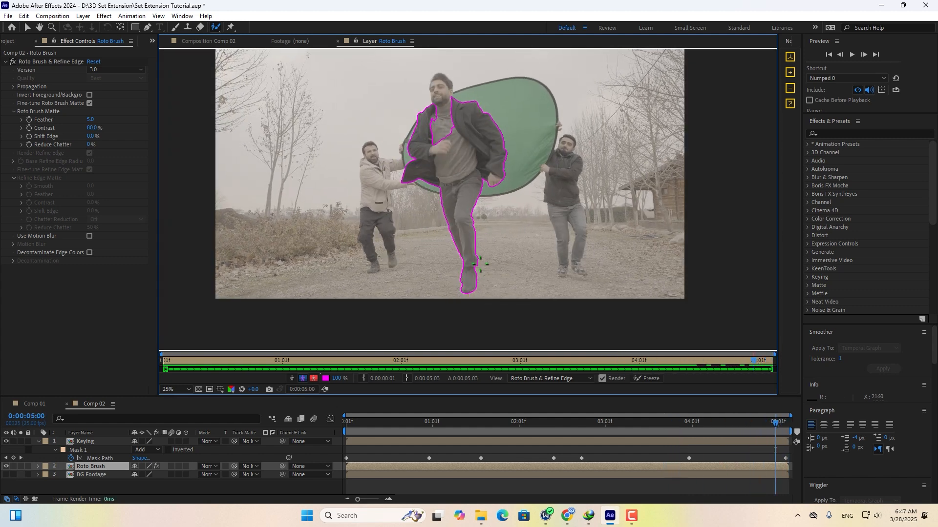
Add the man's head to the matte and refine his hair edge with Refine Edge.
{"action": "scroll", "coordinate": [459, 145], "scroll_direction": "up", "scroll_amount": 3}
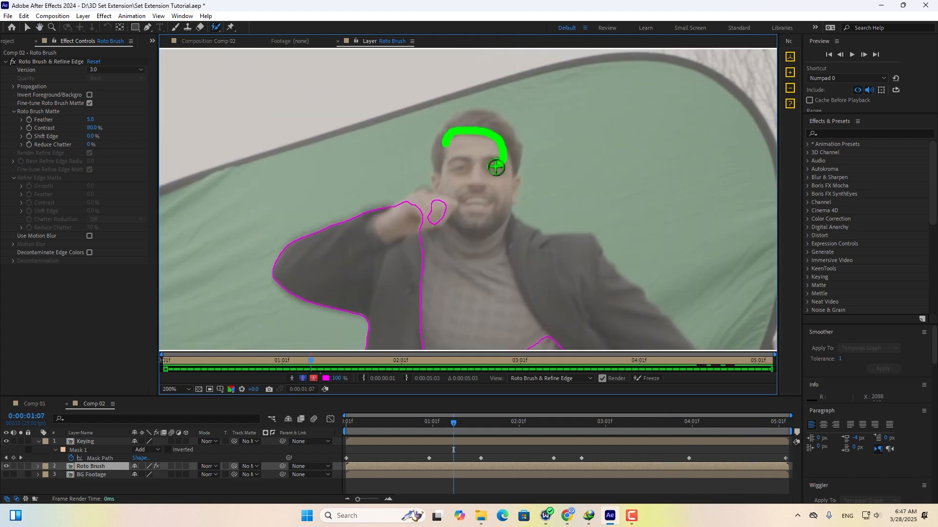
{"action": "left_click_drag", "start_coordinate": [496, 167], "coordinate": [479, 166]}
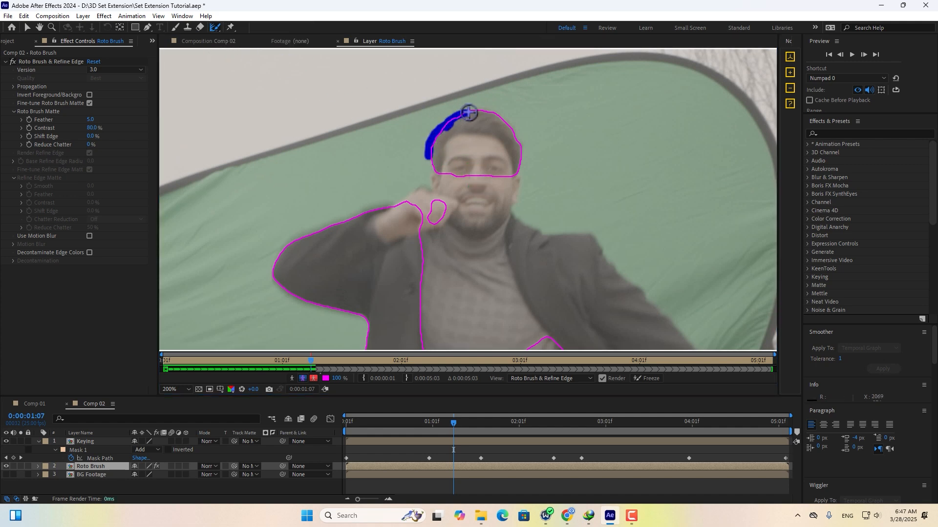
{"action": "mouse_move", "coordinate": [500, 121]}
{"action": "left_mouse_down"}
{"action": "mouse_move", "coordinate": [521, 138]}
{"action": "mouse_move", "coordinate": [522, 166]}
{"action": "mouse_move", "coordinate": [513, 131]}
{"action": "left_mouse_up"}
{"action": "key", "text": "space"}
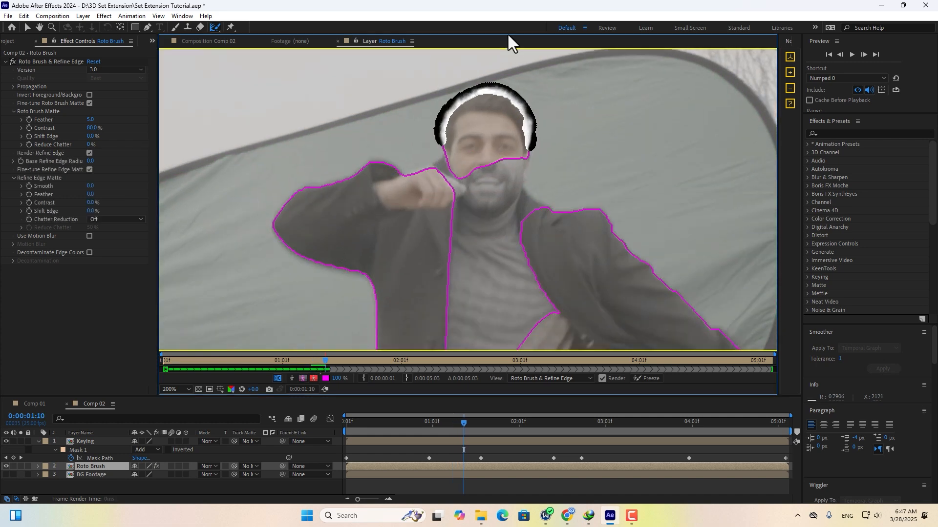
Advance to 3:14, correct the matte around 4:12–4:16, and freeze the propagation across all 129 frames.
{"action": "scroll", "coordinate": [502, 111], "scroll_direction": "down", "scroll_amount": 2}
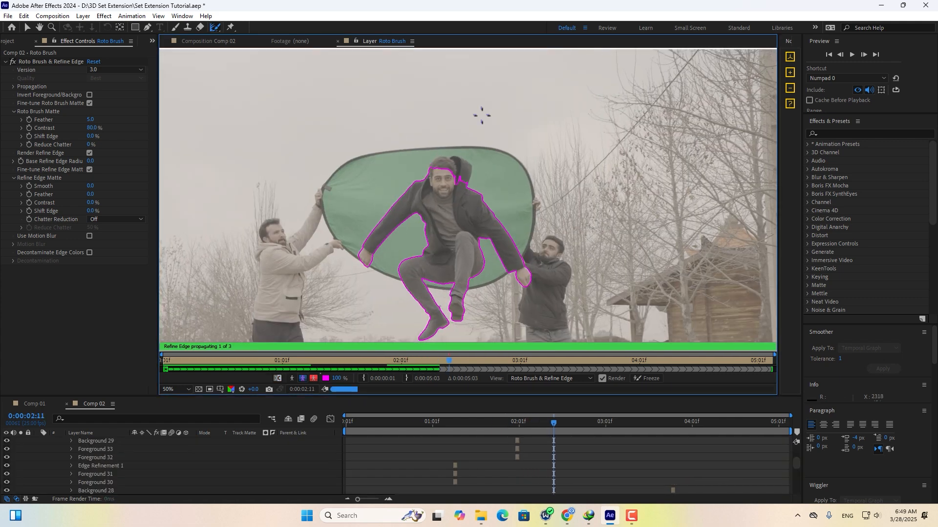
{"action": "left_click_drag", "start_coordinate": [519, 364], "coordinate": [584, 362]}
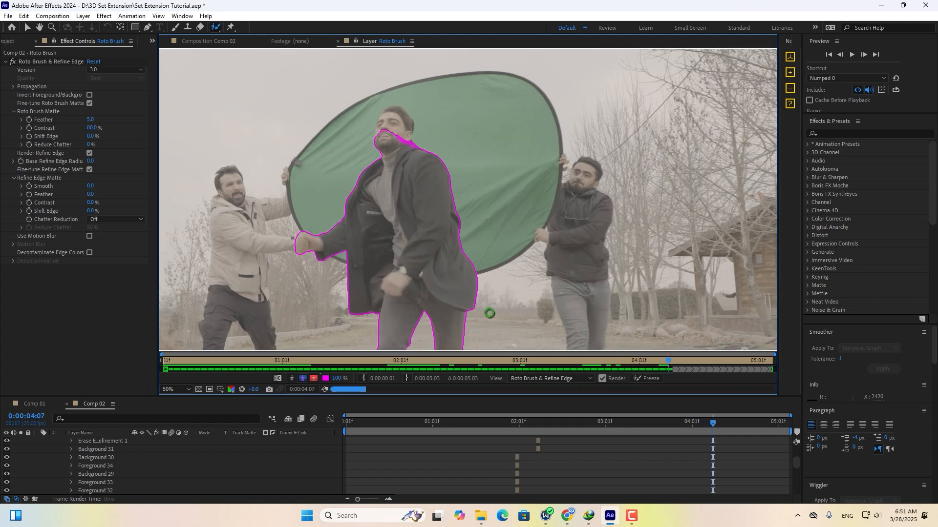
{"action": "left_click_drag", "start_coordinate": [377, 142], "coordinate": [450, 157]}
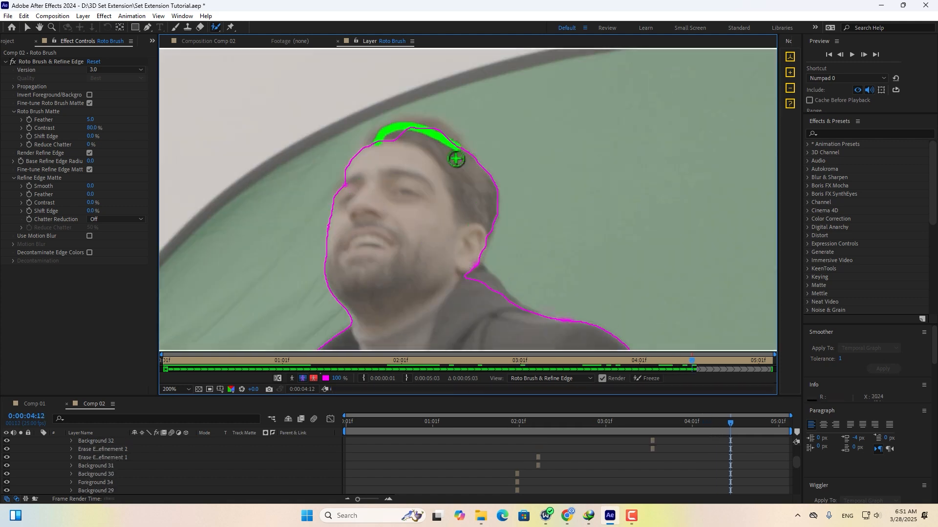
{"action": "left_click_drag", "start_coordinate": [477, 268], "coordinate": [493, 293]}
{"action": "left_click_drag", "start_coordinate": [366, 134], "coordinate": [477, 163]}
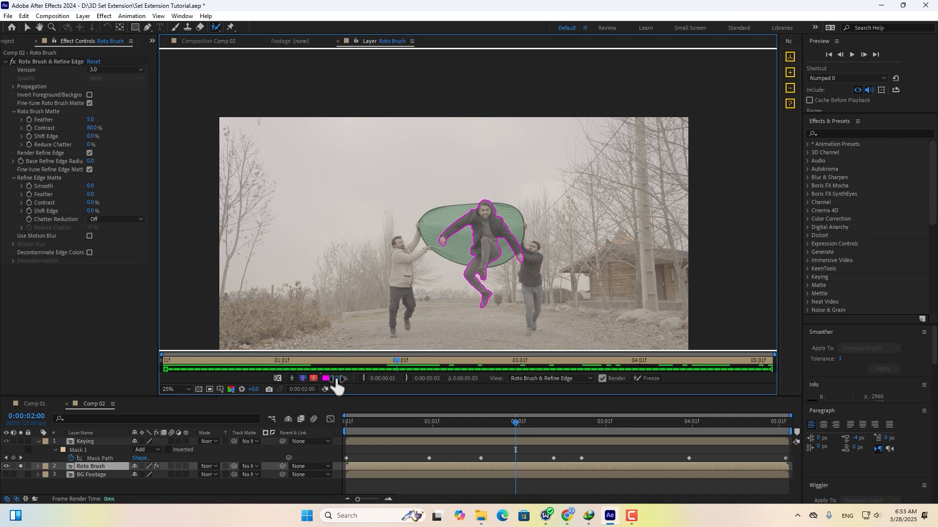
{"action": "left_click", "coordinate": [650, 378]}
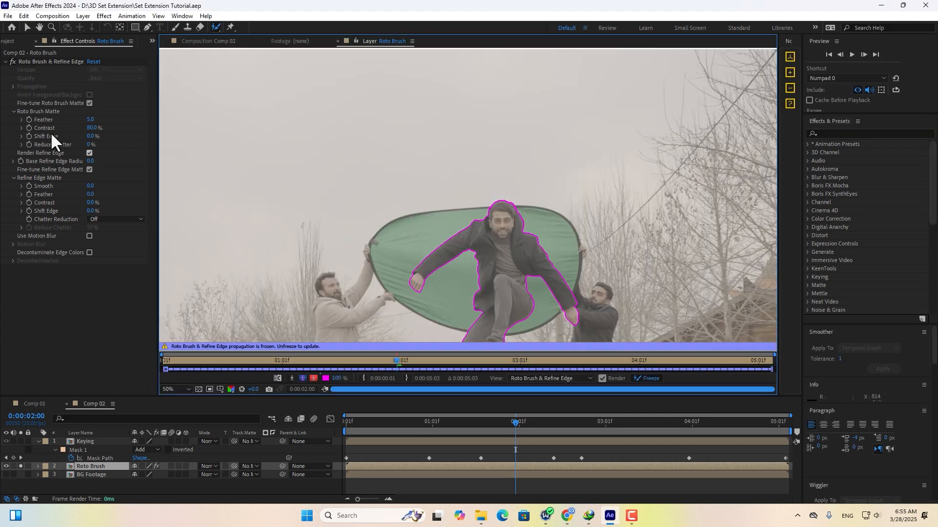
Set the Roto Brush matte to Feather 20, Contrast 69.5%, Shift Edge -6% and Reduce Chatter 10%.
{"action": "left_click", "coordinate": [93, 119]}
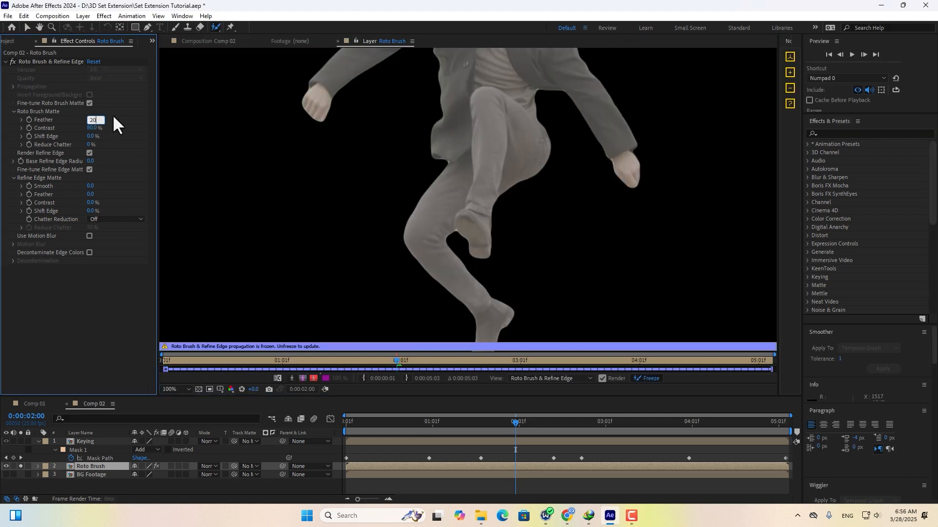
{"action": "mouse_move", "coordinate": [91, 129]}
{"action": "left_mouse_down"}
{"action": "mouse_move", "coordinate": [71, 127]}
{"action": "mouse_move", "coordinate": [87, 139]}
{"action": "left_mouse_up"}
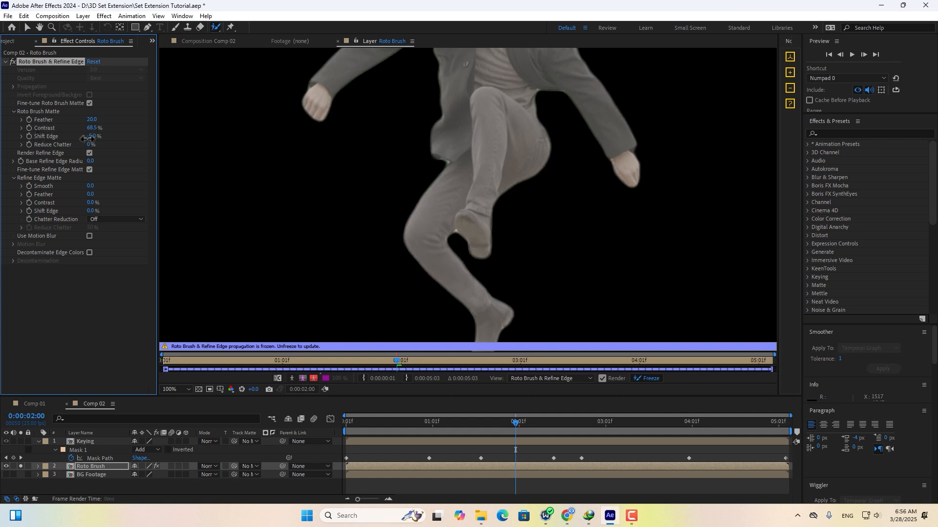
{"action": "left_click", "coordinate": [91, 145]}
{"action": "type", "text": "10"}
{"action": "left_click", "coordinate": [60, 304]}
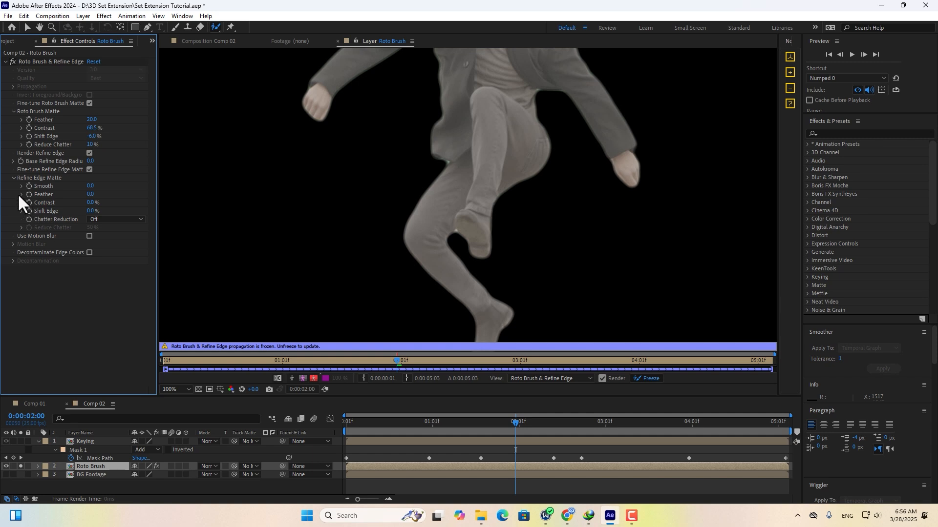
Enable Use Motion Blur with 16 samples, Higher Quality and Decontaminate Edge Colors, then inspect the leg edge.
{"action": "left_click", "coordinate": [89, 236]}
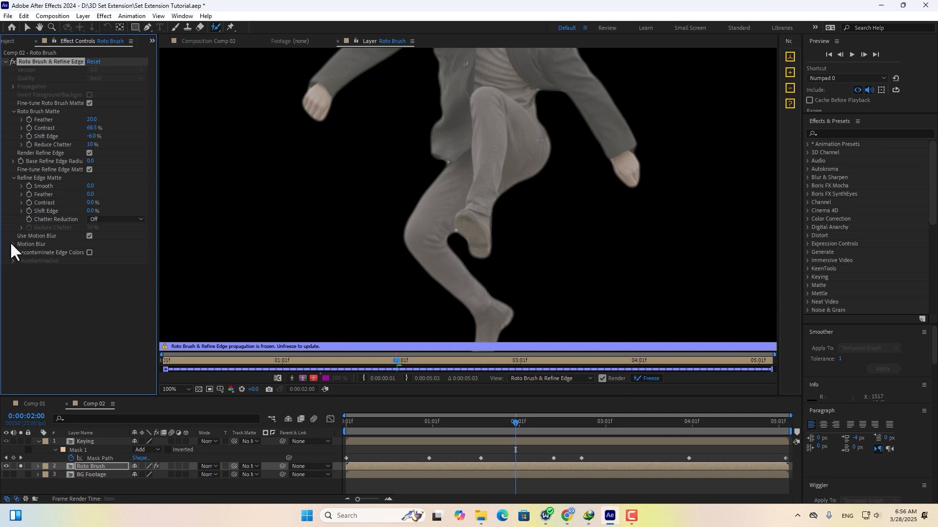
{"action": "key", "text": "Return"}
{"action": "left_click", "coordinate": [89, 269]}
{"action": "left_click", "coordinate": [89, 278]}
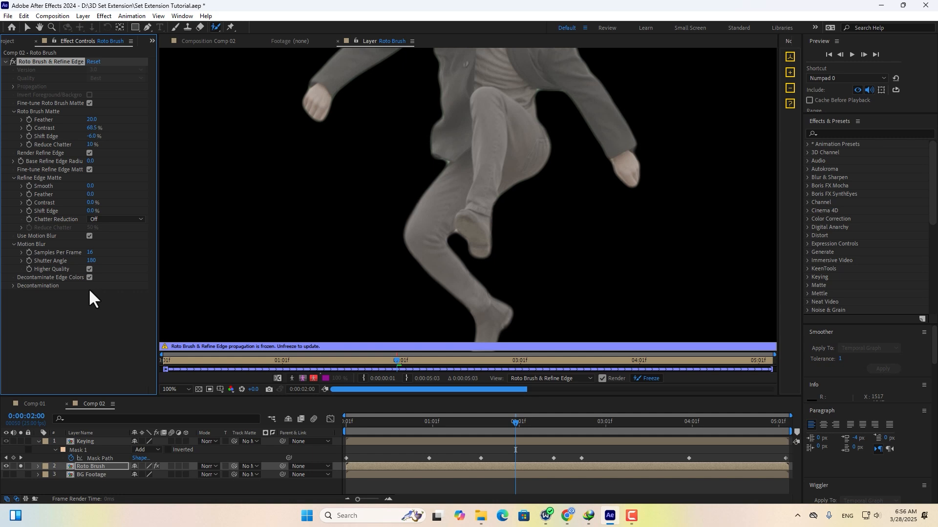
{"action": "key", "text": "period"}
{"action": "key", "text": "period"}
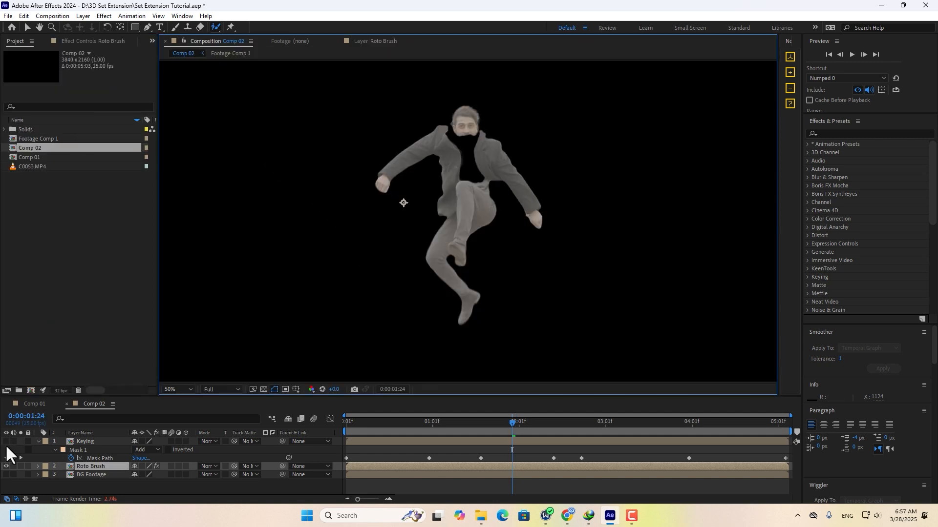
Make the Keying layer visible again and feather its mask edge.
{"action": "left_click", "coordinate": [6, 442]}
{"action": "left_click", "coordinate": [85, 441]}
{"action": "key", "text": "f"}
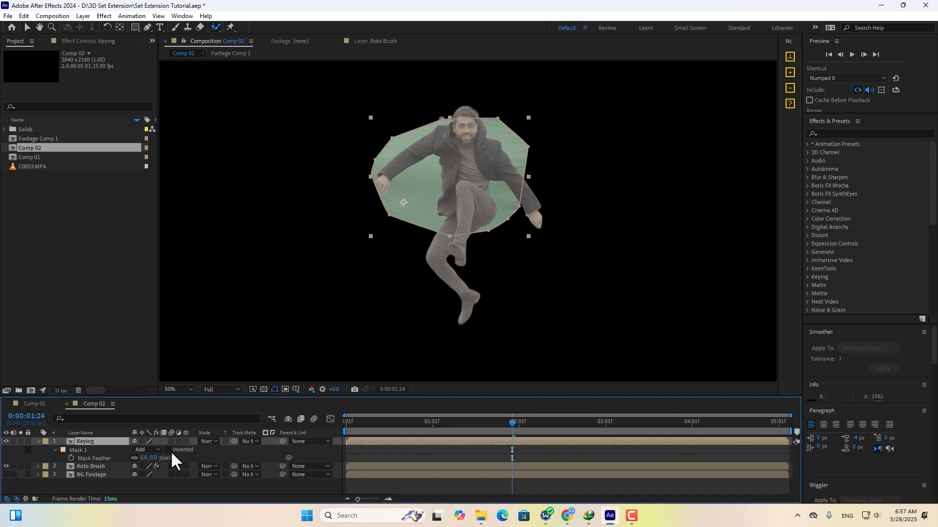
{"action": "left_click_drag", "start_coordinate": [153, 461], "coordinate": [157, 460]}
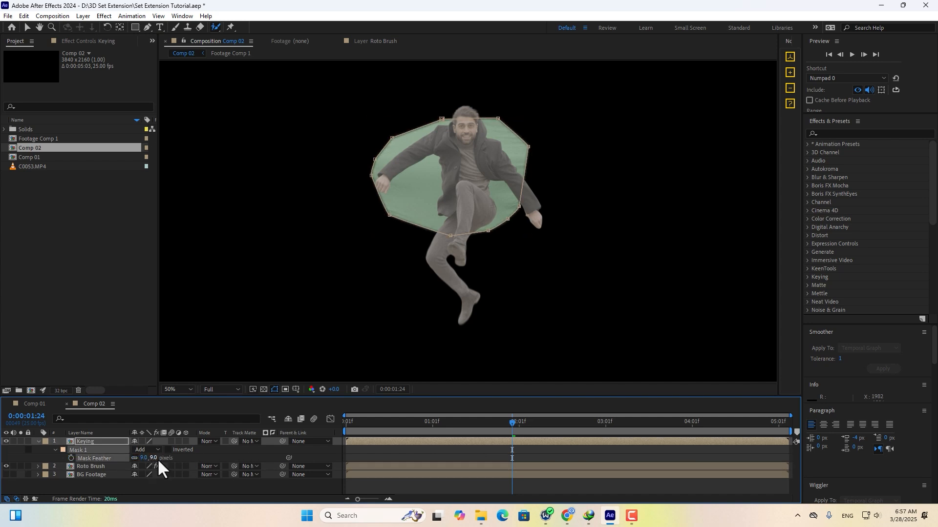
Apply Keylight (1.2) to the Keying layer and sample the green background as Screen Colour.
{"action": "scroll", "coordinate": [484, 116], "scroll_direction": "up", "scroll_amount": 1}
{"action": "left_click", "coordinate": [869, 134]}
{"action": "type", "text": "key"}
{"action": "type", "text": "l"}
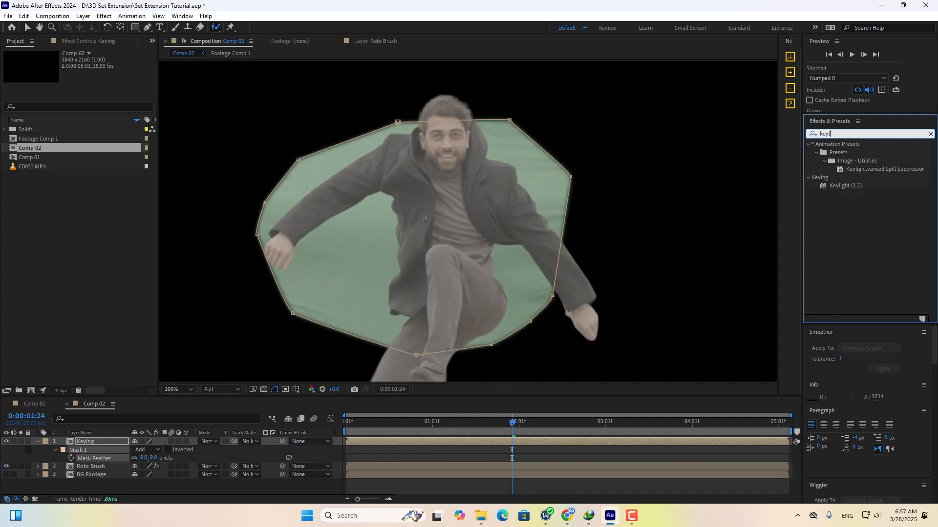
{"action": "left_click_drag", "start_coordinate": [845, 186], "coordinate": [529, 443]}
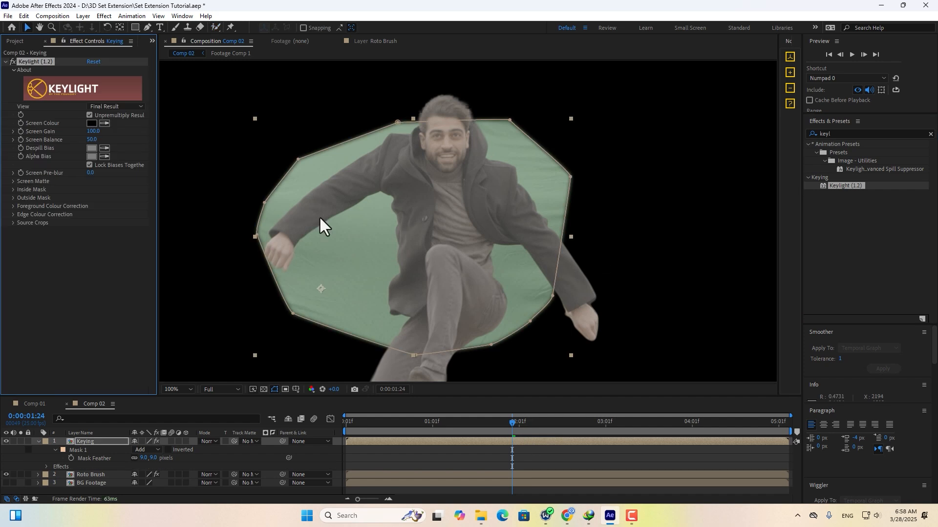
{"action": "left_click", "coordinate": [106, 123]}
{"action": "left_click", "coordinate": [379, 223]}
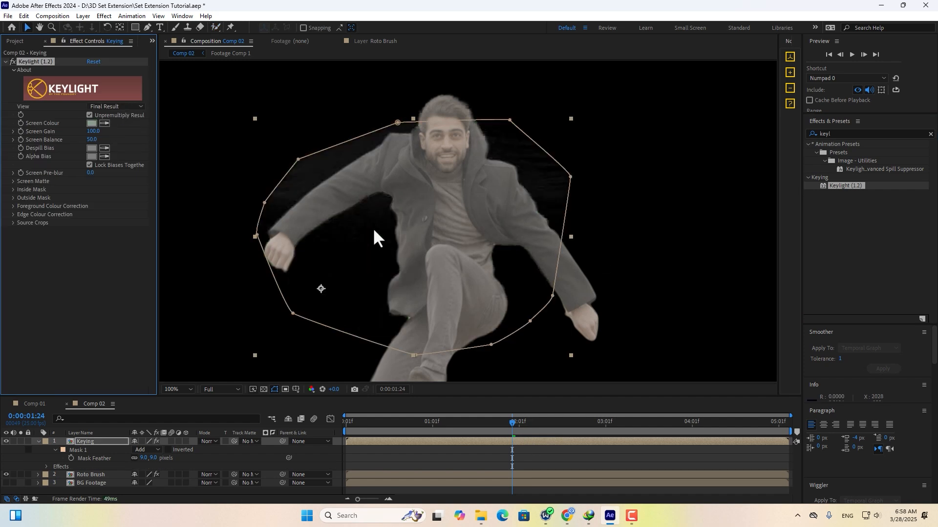
In Screen Matte view set Screen Gain 107, Clip White 83 and Hard Colour replace, then return to Intermediate Result.
{"action": "left_click", "coordinate": [115, 107]}
{"action": "left_click", "coordinate": [119, 163]}
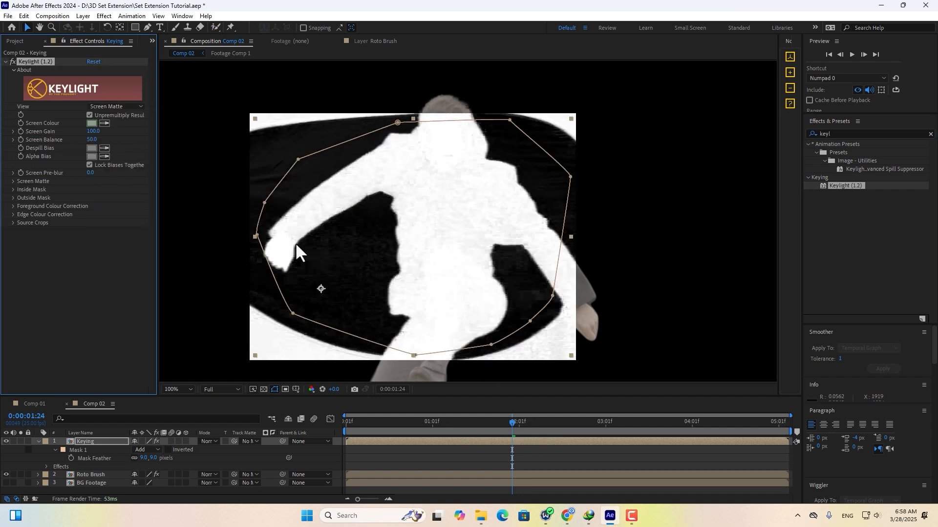
{"action": "left_click_drag", "start_coordinate": [98, 133], "coordinate": [103, 131]}
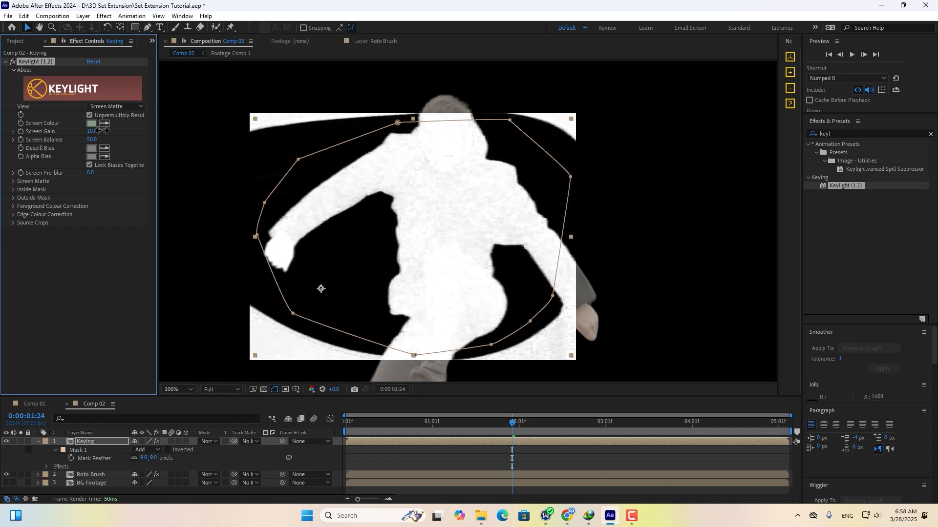
{"action": "left_click", "coordinate": [13, 181]}
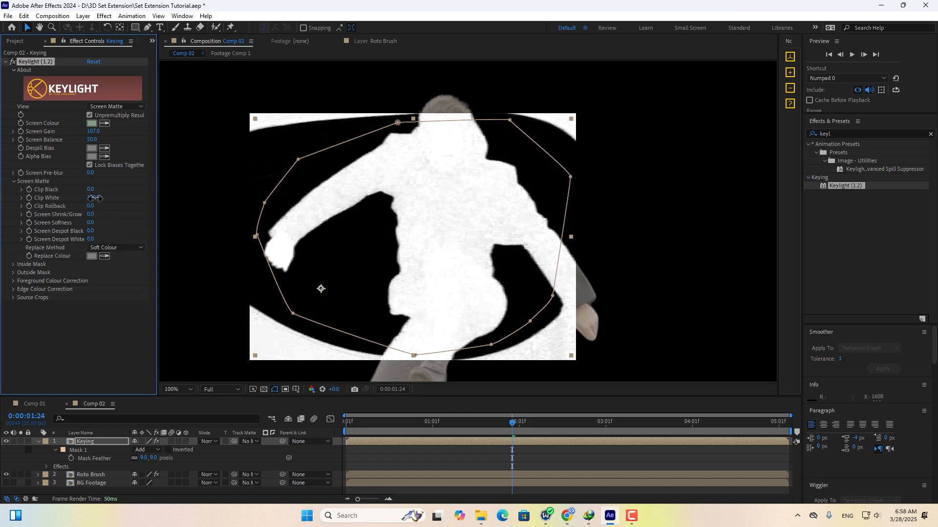
{"action": "left_click_drag", "start_coordinate": [92, 198], "coordinate": [89, 198]}
{"action": "left_click", "coordinate": [123, 248]}
{"action": "left_click", "coordinate": [112, 273]}
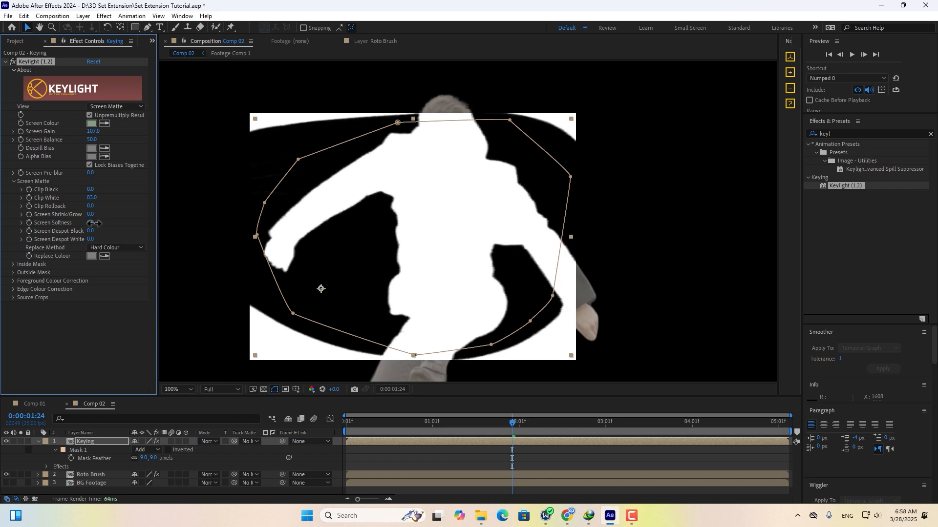
{"action": "left_click", "coordinate": [116, 107]}
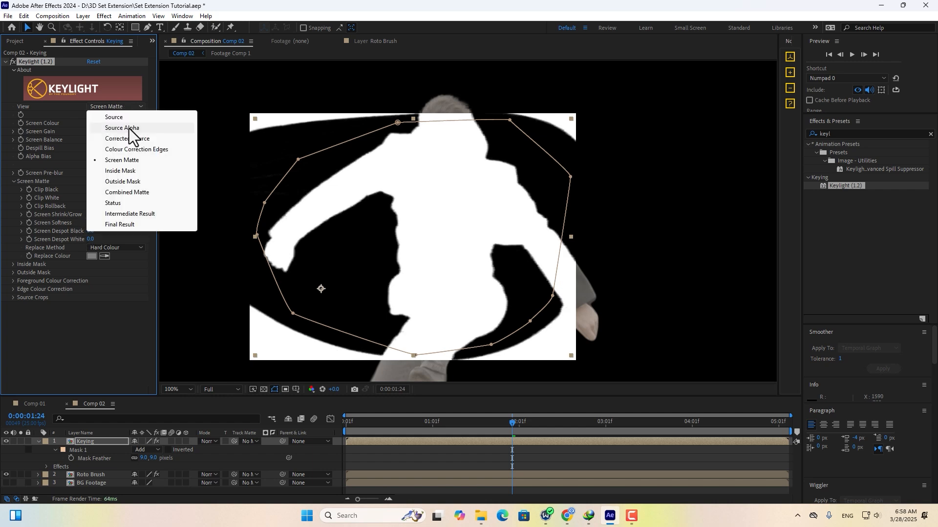
{"action": "left_click", "coordinate": [133, 221]}
{"action": "left_click", "coordinate": [859, 134]}
{"action": "type", "text": "spill"}
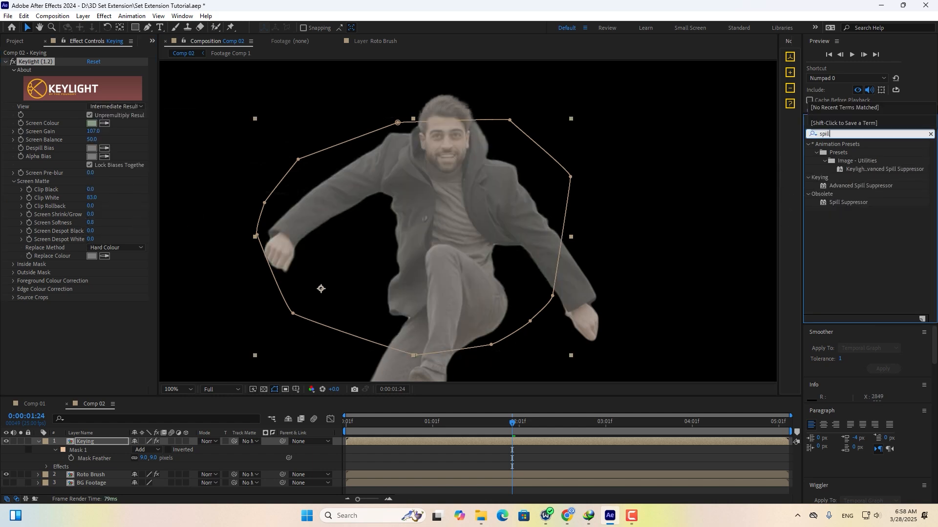
Apply Advanced Spill Suppressor to the Keying layer with Method set to Ultra.
{"action": "left_click_drag", "start_coordinate": [839, 187], "coordinate": [203, 318]}
{"action": "left_click", "coordinate": [131, 315]}
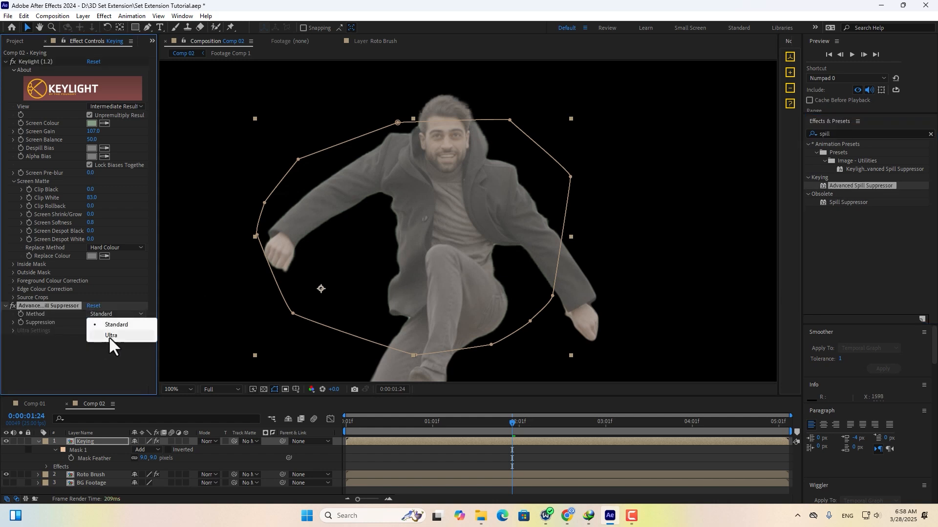
{"action": "left_click", "coordinate": [109, 336]}
Copy the spill suppressor effect and paste it onto the Roto Brush layer.
{"action": "right_click", "coordinate": [32, 306]}
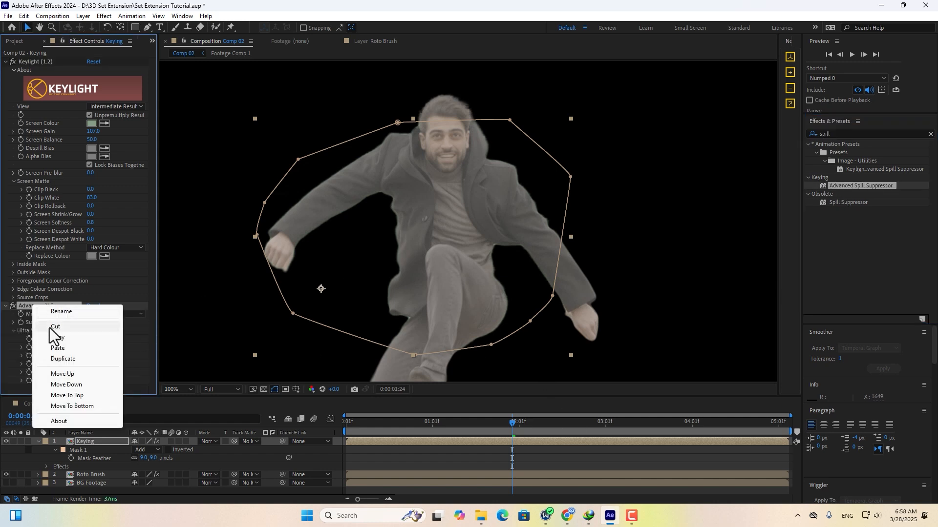
{"action": "left_click", "coordinate": [65, 338]}
{"action": "left_click", "coordinate": [92, 474]}
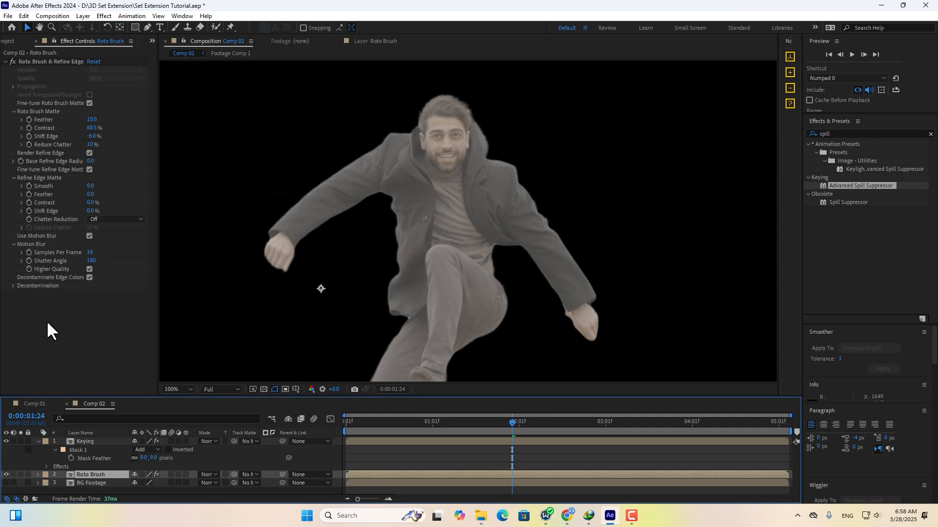
{"action": "left_click", "coordinate": [23, 15]}
{"action": "left_click", "coordinate": [43, 118]}
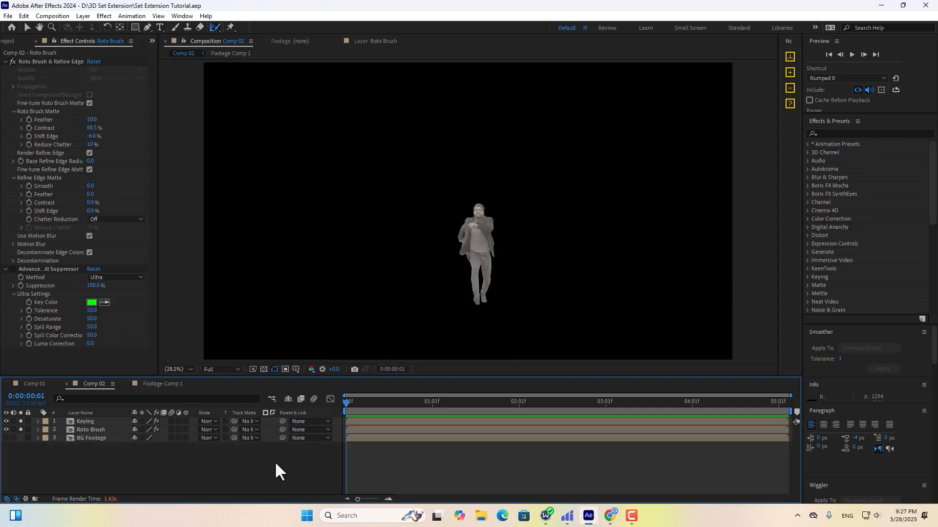
Preview the comp, then import the Tracked_Scene EXR sequence from the UE Export folder.
{"action": "key", "text": "space"}
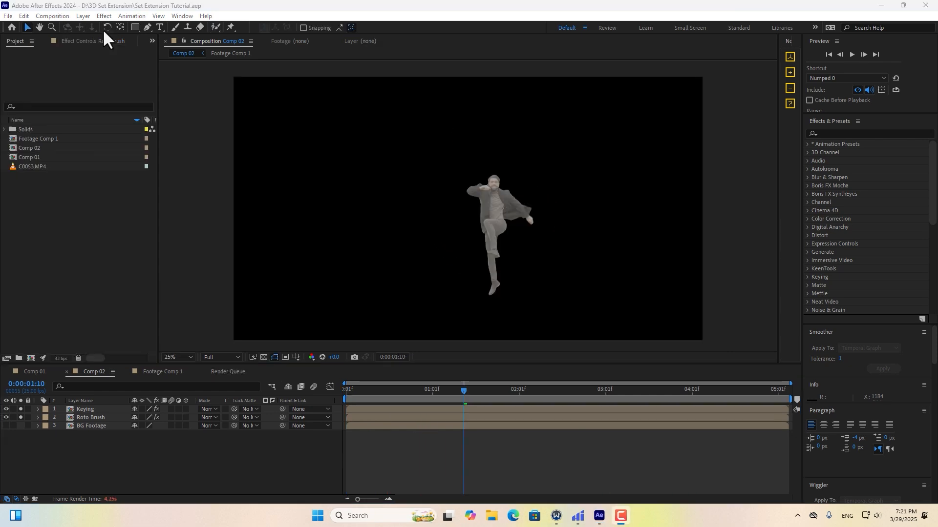
{"action": "double_click", "coordinate": [58, 218]}
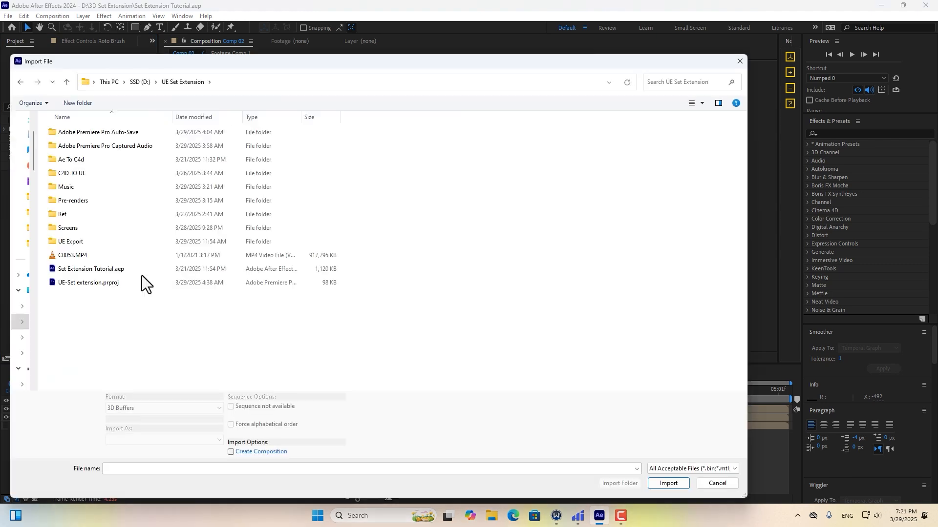
{"action": "double_click", "coordinate": [66, 242]}
{"action": "left_click", "coordinate": [71, 147]}
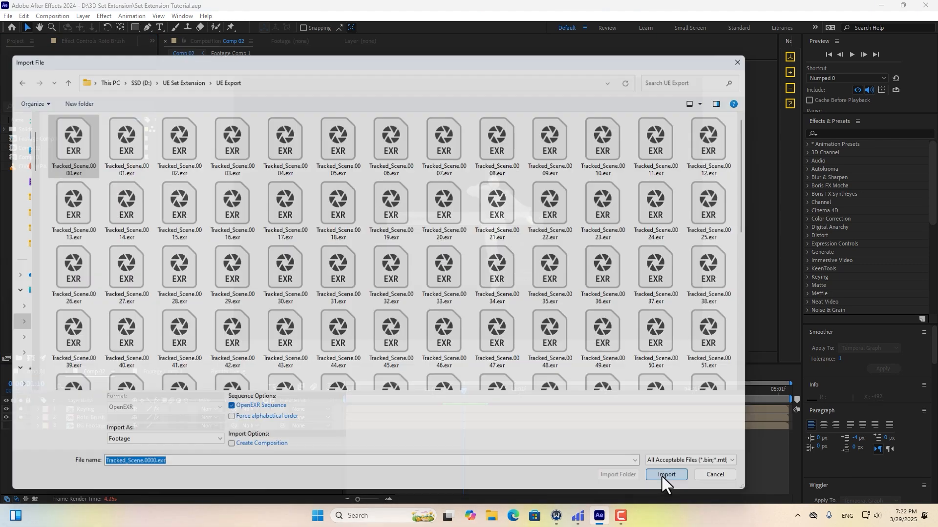
{"action": "left_click", "coordinate": [662, 477]}
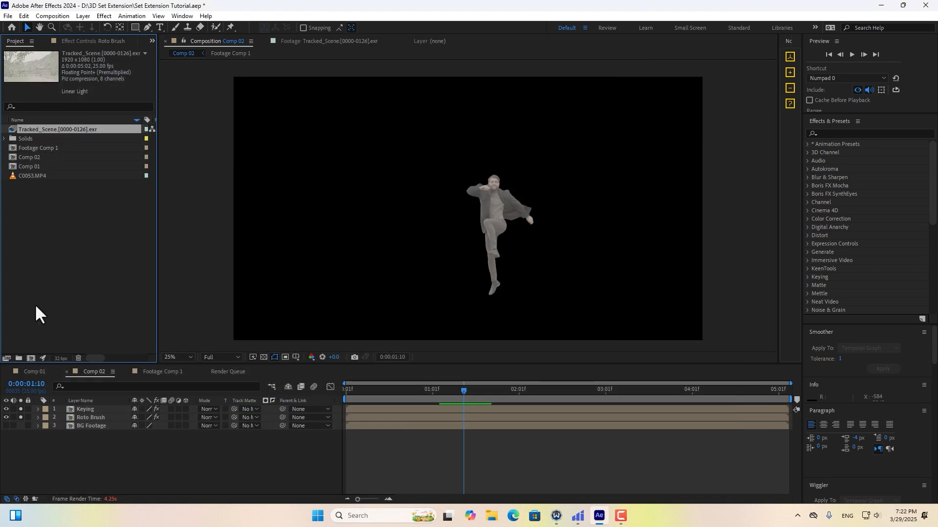
Interpret the EXR footage with Preserve RGB enabled in its colour settings.
{"action": "left_click", "coordinate": [7, 358]}
{"action": "left_click", "coordinate": [322, 39]}
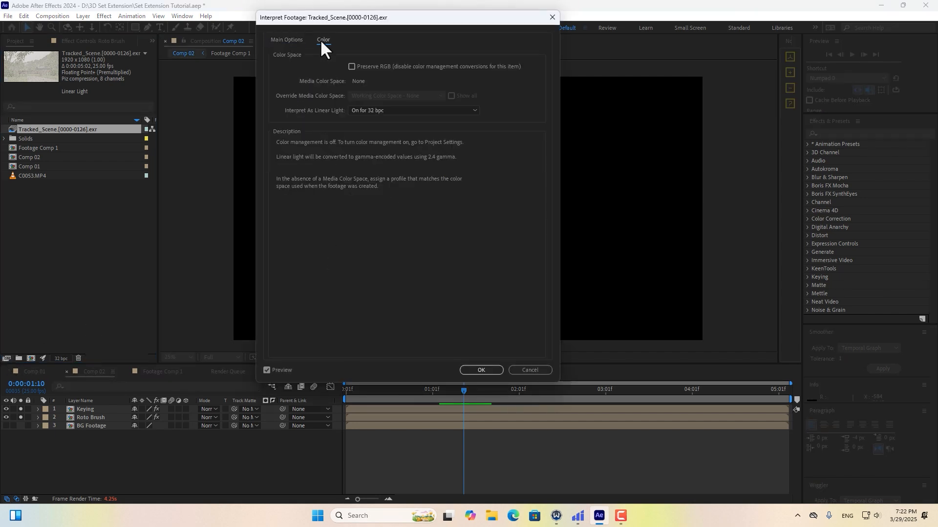
{"action": "left_click", "coordinate": [351, 67]}
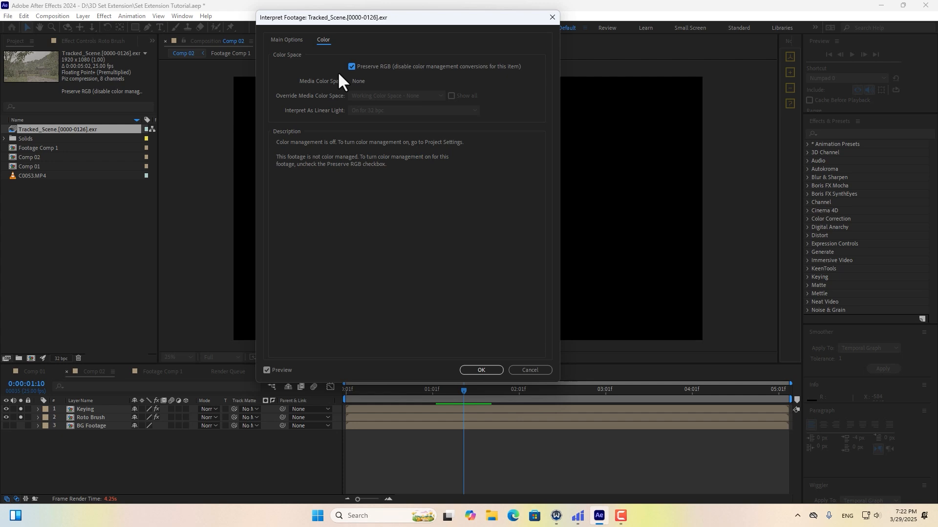
{"action": "left_click", "coordinate": [476, 370]}
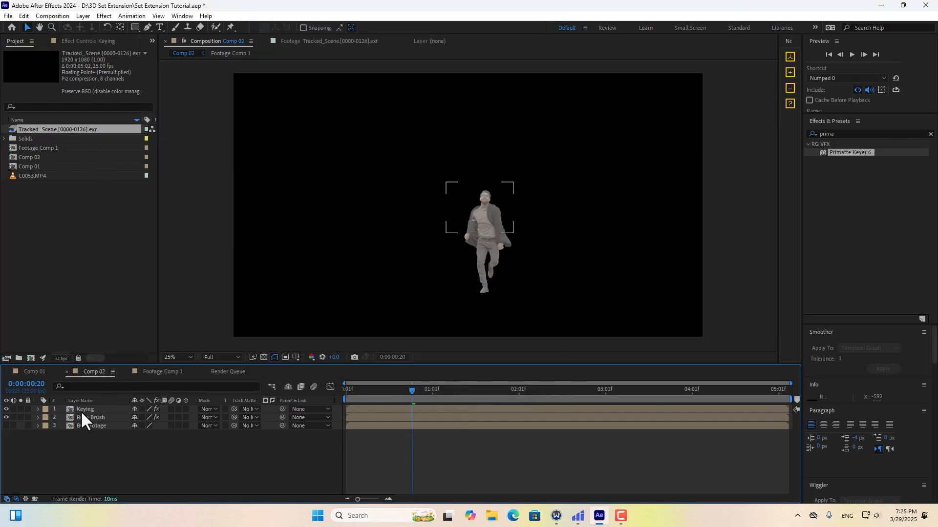
Pre-compose the Keying and Roto Brush layers as 'Character' and place Tracked_Scene beneath it.
{"action": "left_click", "coordinate": [80, 410]}
{"action": "left_click", "coordinate": [88, 417], "text": "shift"}
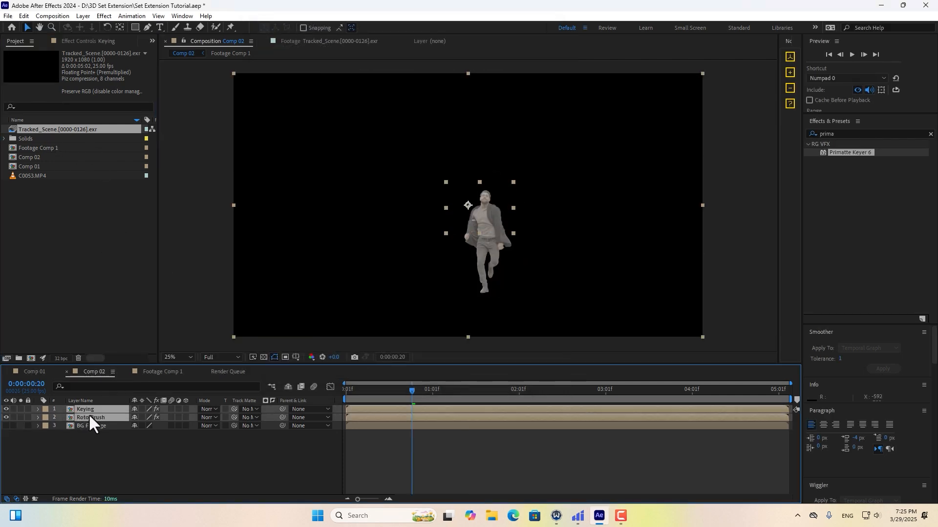
{"action": "left_click", "coordinate": [79, 16]}
{"action": "left_click", "coordinate": [102, 352]}
{"action": "type", "text": "Character"}
{"action": "key", "text": "Return"}
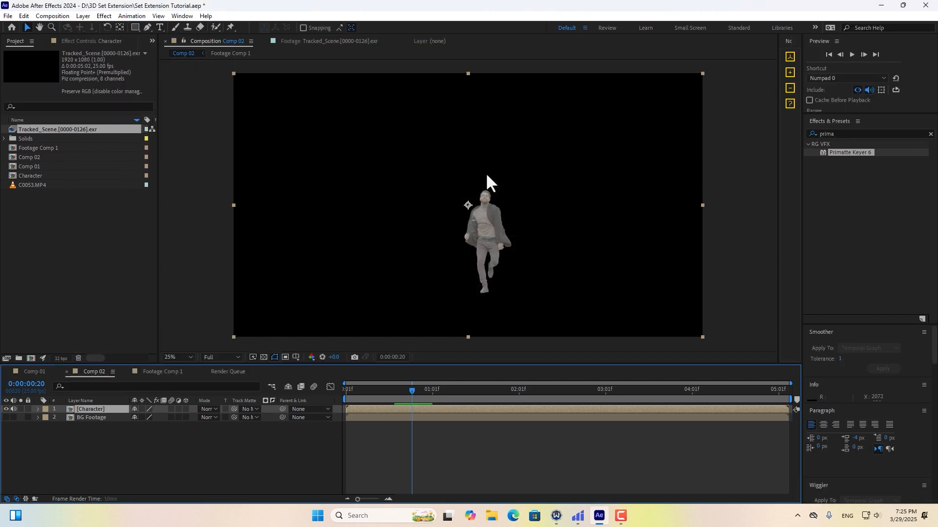
{"action": "left_click_drag", "start_coordinate": [52, 130], "coordinate": [71, 409]}
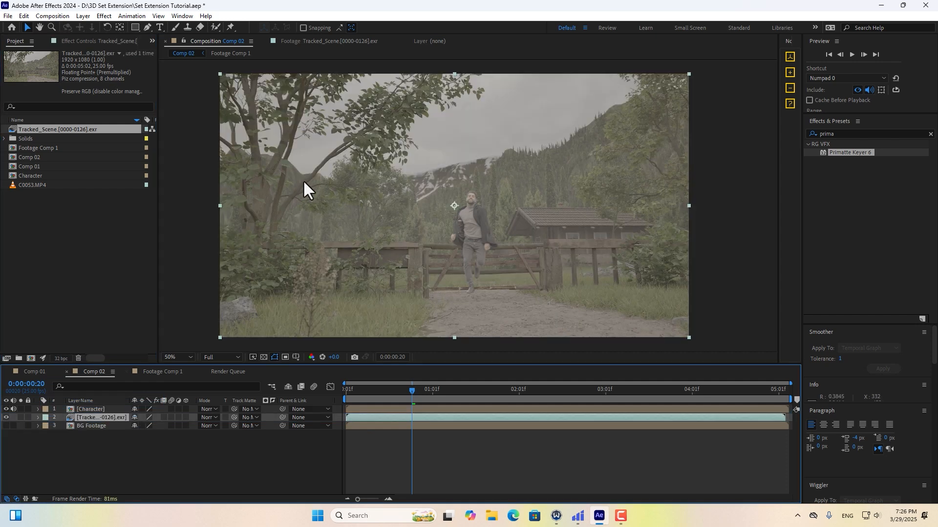
Rename the Tracked_Scene layer to 'Beauty' and duplicate it with Ctrl+D.
{"action": "scroll", "coordinate": [503, 213], "scroll_direction": "up", "scroll_amount": 4}
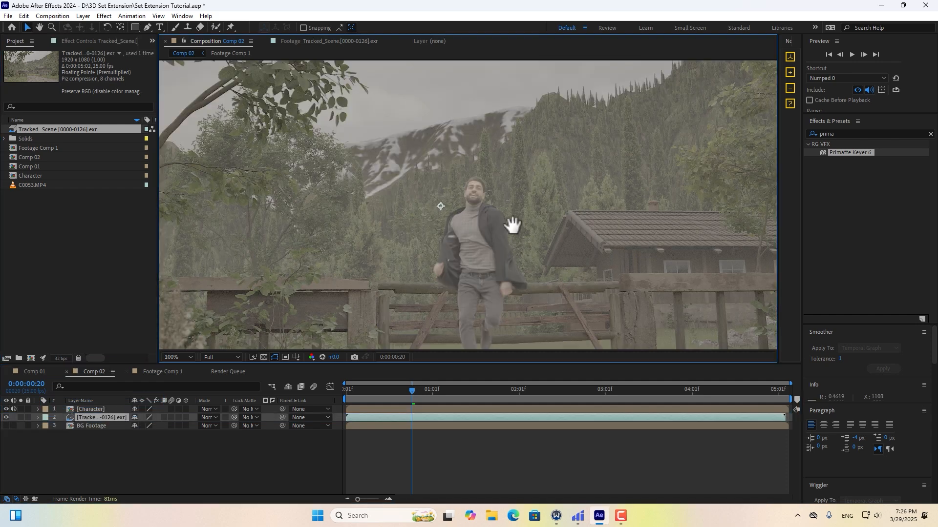
{"action": "scroll", "coordinate": [477, 243], "scroll_direction": "down", "scroll_amount": 2}
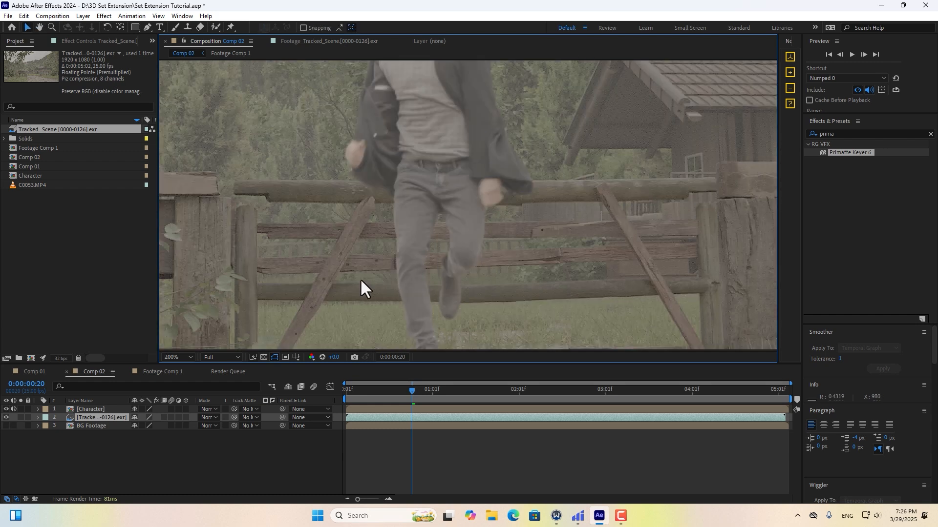
{"action": "scroll", "coordinate": [471, 205], "scroll_direction": "down", "scroll_amount": 2}
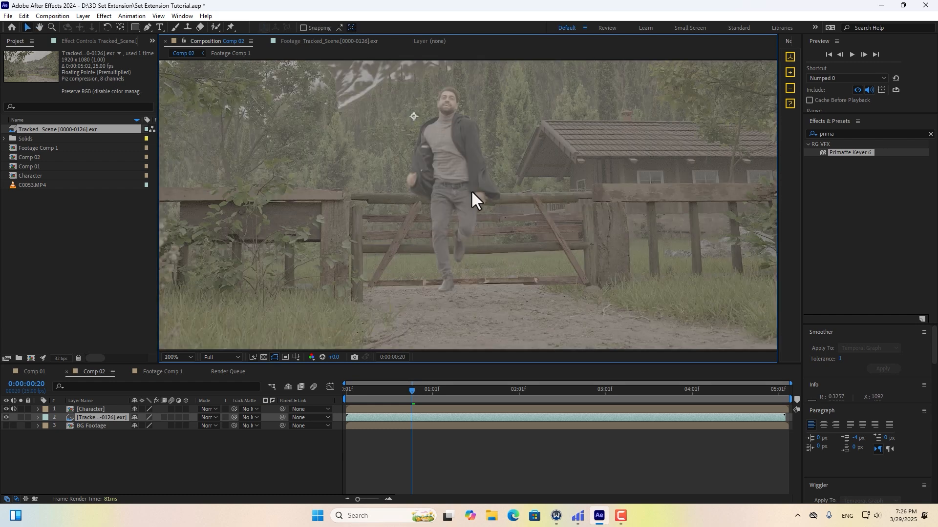
{"action": "scroll", "coordinate": [470, 190], "scroll_direction": "down", "scroll_amount": 1}
{"action": "key", "text": "Return"}
{"action": "type", "text": "Beauty"}
{"action": "key", "text": "Return"}
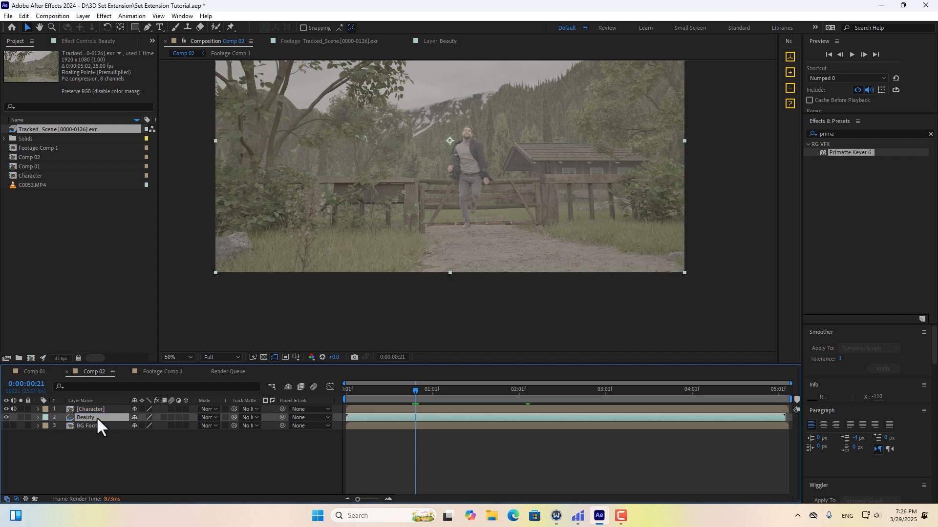
{"action": "key", "text": "ctrl+d"}
{"action": "key", "text": "Return"}
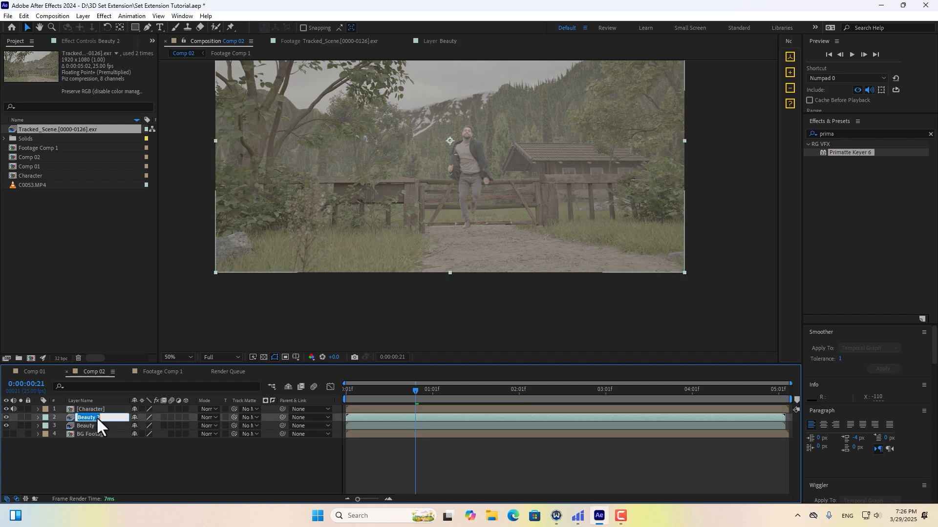
Rename the copy 'FG Mask', solo it, and apply EXtractoR extracting the WorldDepth pass.
{"action": "type", "text": "FG Mask"}
{"action": "key", "text": "Return"}
{"action": "left_click", "coordinate": [20, 417]}
{"action": "left_click", "coordinate": [825, 134]}
{"action": "type", "text": "extra"}
{"action": "left_click_drag", "start_coordinate": [841, 161], "coordinate": [432, 409]}
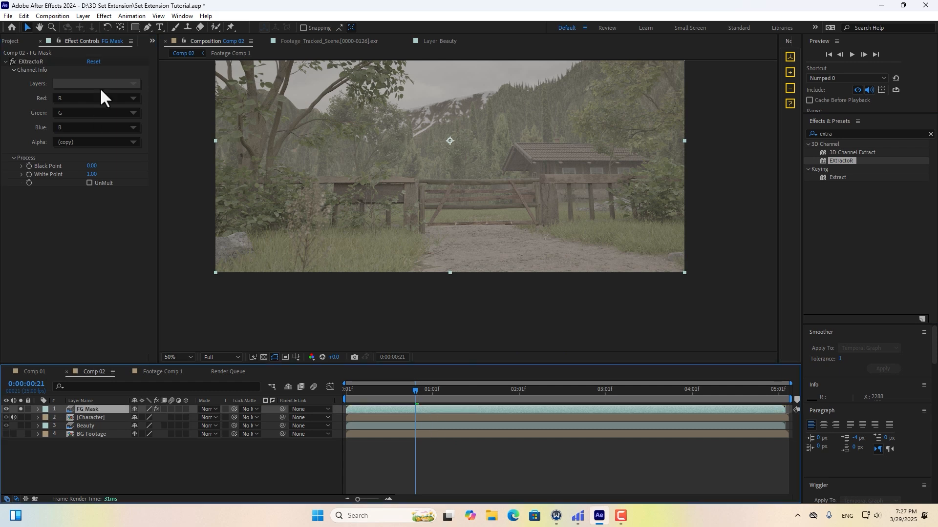
{"action": "left_click", "coordinate": [100, 84]}
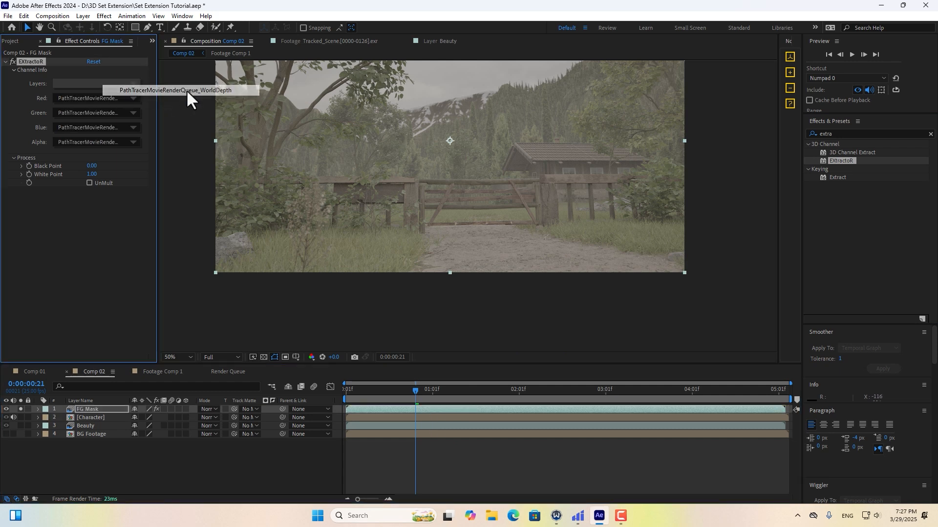
{"action": "left_click", "coordinate": [187, 90]}
Add Tint to FG Mask and pre-compose it as FG Mask Comp 1, moving all attributes.
{"action": "left_click", "coordinate": [813, 133]}
{"action": "type", "text": "tint"}
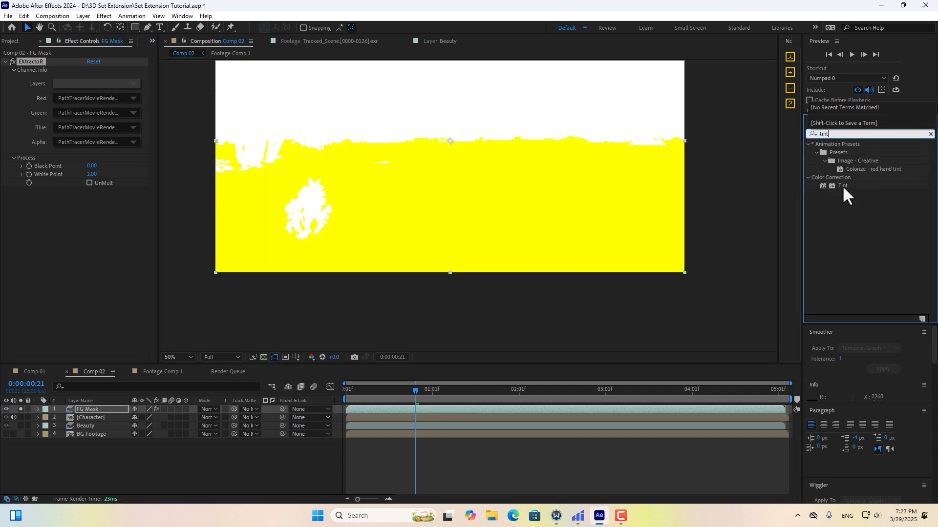
{"action": "left_click_drag", "start_coordinate": [843, 186], "coordinate": [119, 167]}
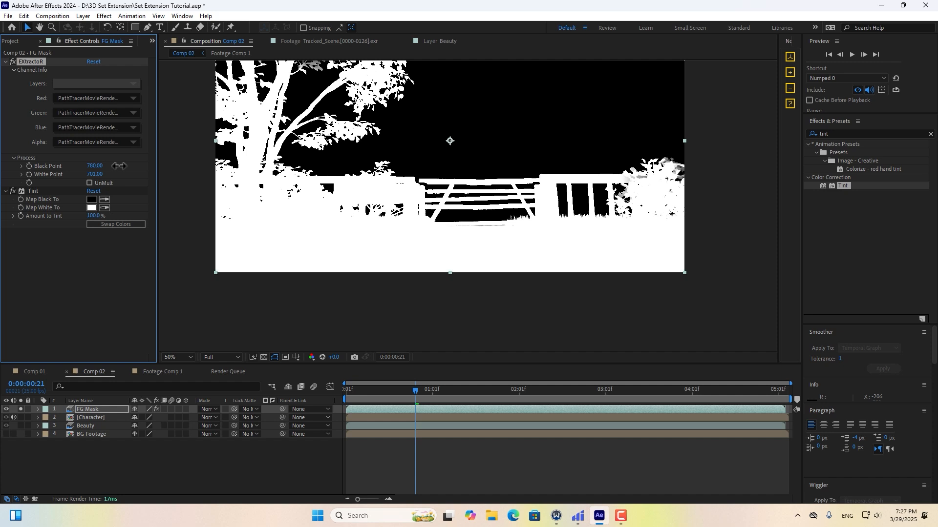
{"action": "left_click", "coordinate": [83, 16]}
{"action": "left_click", "coordinate": [112, 354]}
{"action": "left_click", "coordinate": [387, 232]}
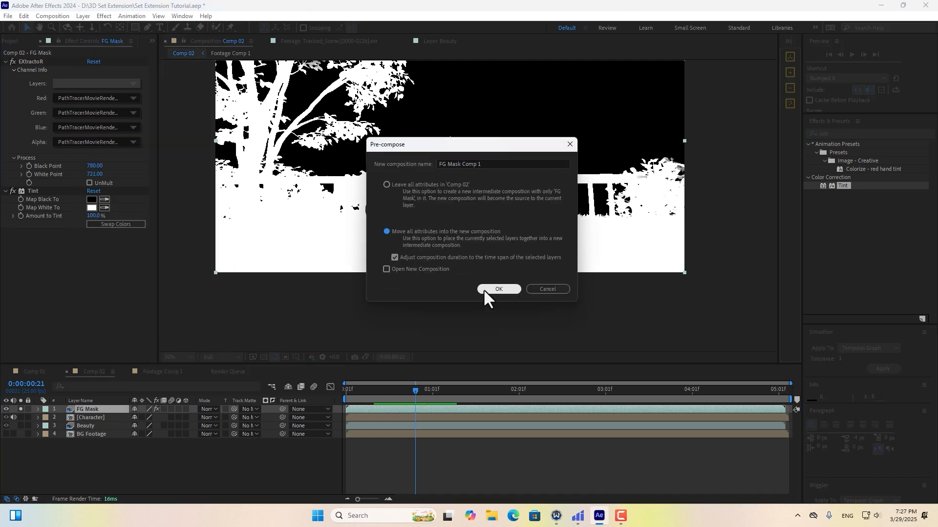
{"action": "left_click", "coordinate": [498, 289]}
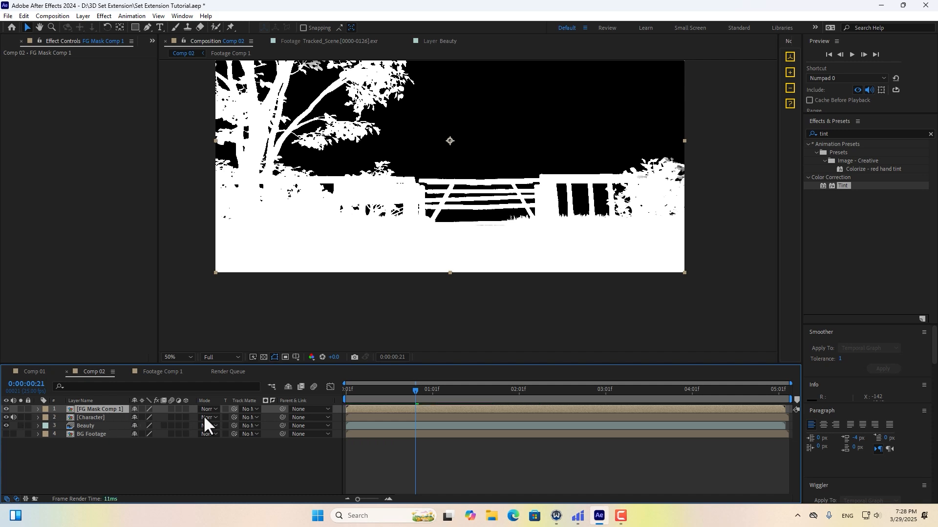
Matte the Character layer with FG Mask Comp 1 as an inverted luma matte.
{"action": "left_click", "coordinate": [247, 417]}
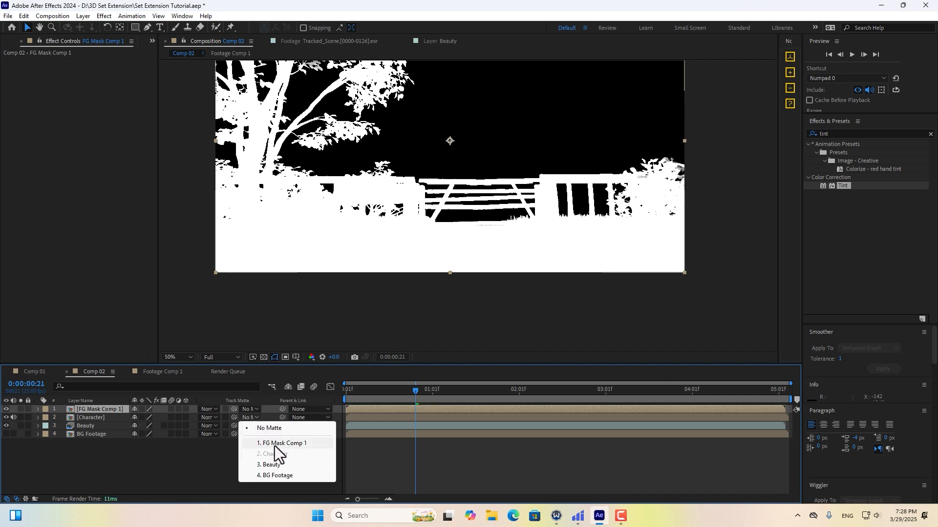
{"action": "left_click", "coordinate": [274, 444]}
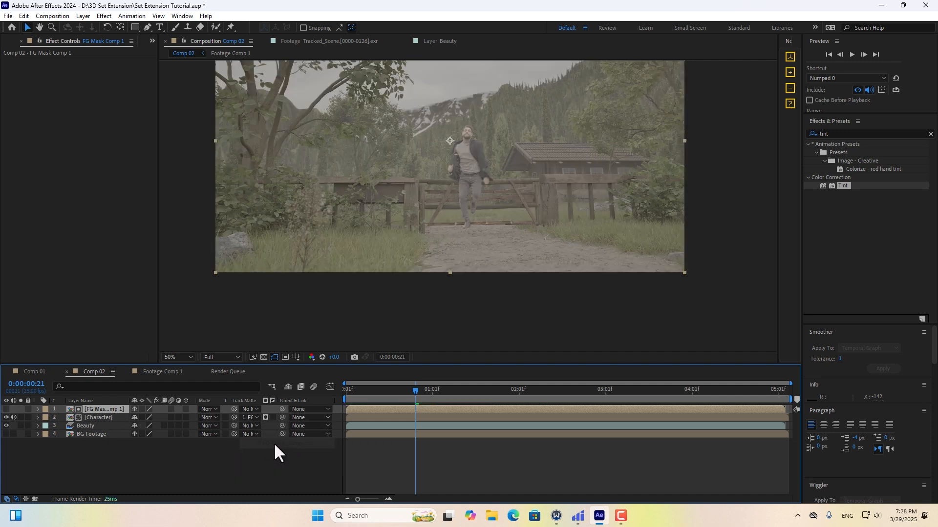
{"action": "left_click", "coordinate": [264, 418]}
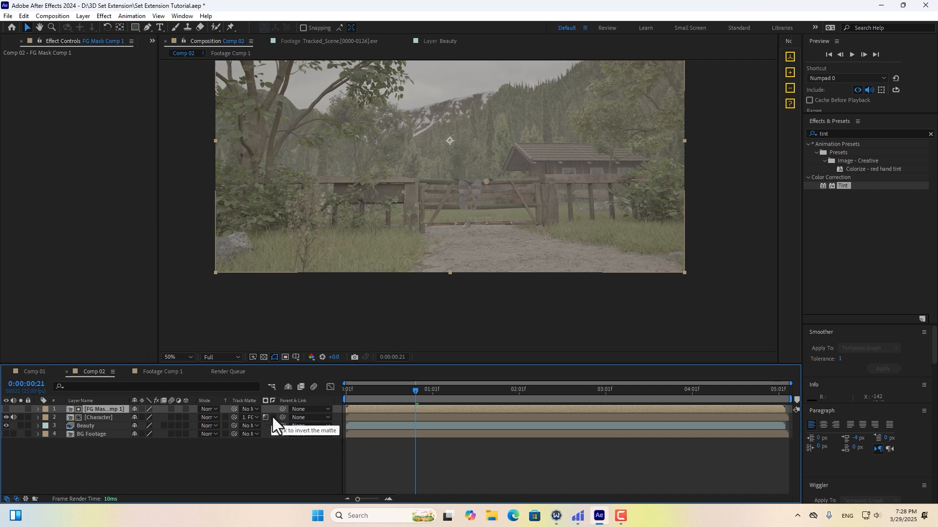
{"action": "left_click", "coordinate": [272, 417]}
{"action": "scroll", "coordinate": [545, 189], "scroll_direction": "up", "scroll_amount": 4}
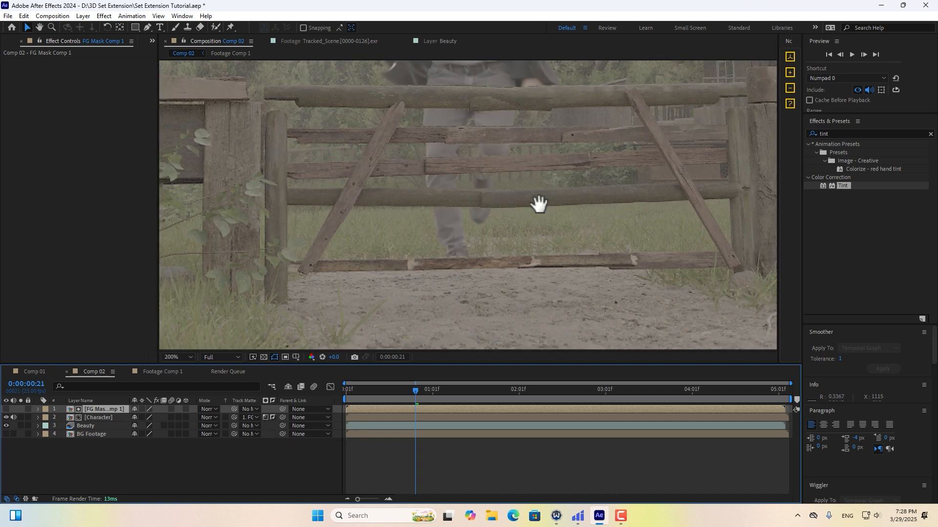
{"action": "scroll", "coordinate": [453, 183], "scroll_direction": "down", "scroll_amount": 3}
{"action": "scroll", "coordinate": [438, 250], "scroll_direction": "down", "scroll_amount": 1}
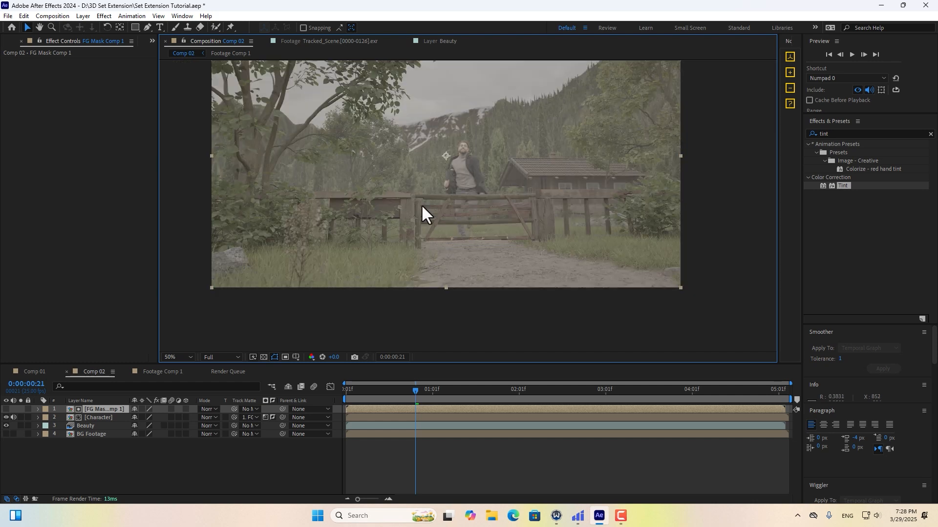
End FG Mask Comp 1 at 0:00:02:12, as he vaults the fence, then return to the start.
{"action": "middle_click_drag", "start_coordinate": [443, 283], "coordinate": [444, 294]}
{"action": "middle_click_drag", "start_coordinate": [467, 244], "coordinate": [461, 295]}
{"action": "left_click_drag", "start_coordinate": [430, 389], "coordinate": [555, 393]}
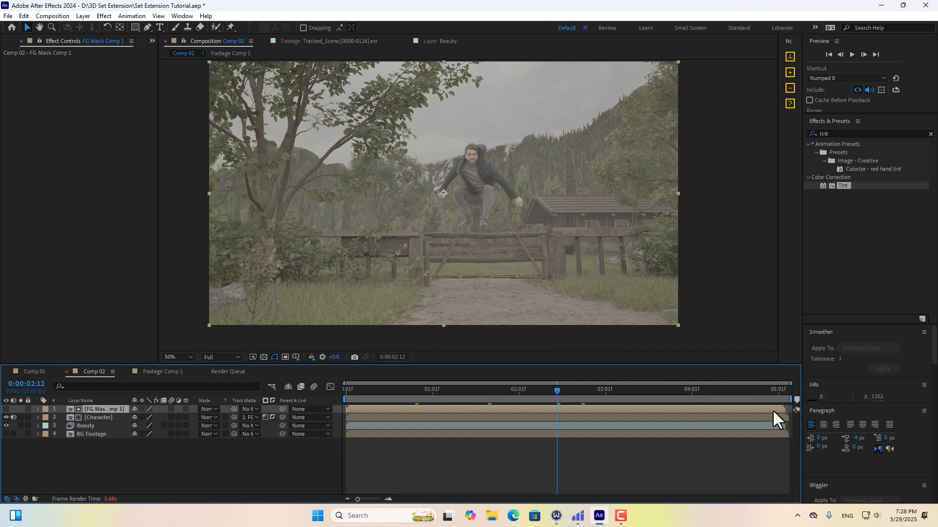
{"action": "left_click_drag", "start_coordinate": [780, 412], "coordinate": [581, 390]}
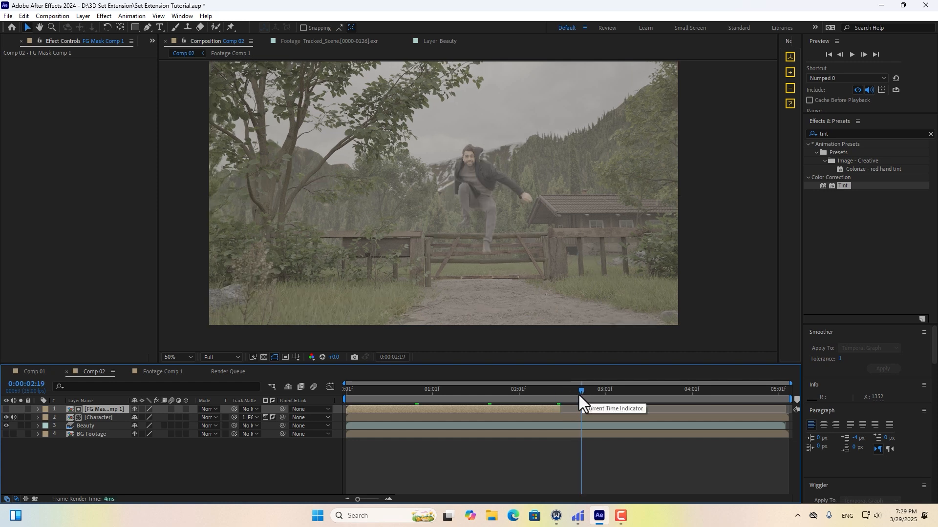
{"action": "left_click", "coordinate": [521, 210]}
{"action": "key", "text": "Home"}
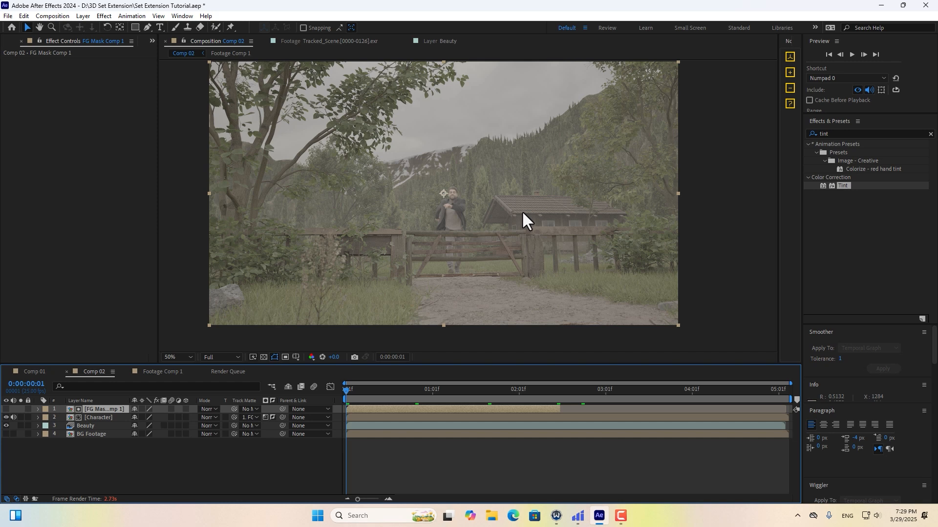
Inspect the character in the enlarged view and begin an effects search for Curves.
{"action": "scroll", "coordinate": [521, 212], "scroll_direction": "up", "scroll_amount": 2}
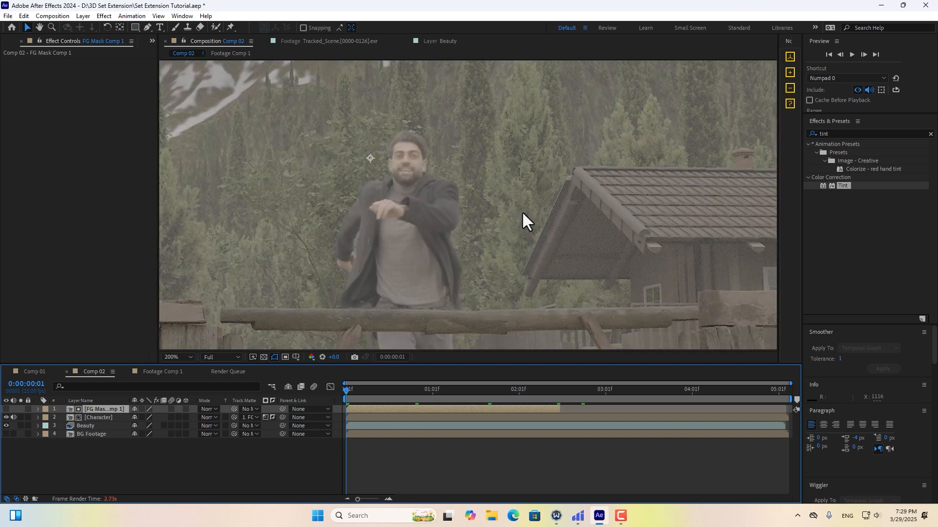
{"action": "middle_click_drag", "start_coordinate": [421, 171], "coordinate": [479, 170]}
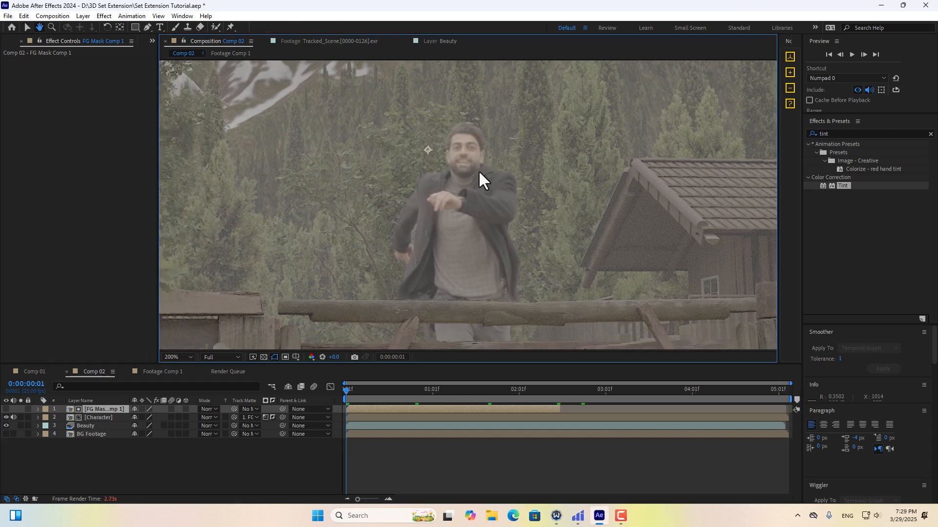
{"action": "scroll", "coordinate": [461, 174], "scroll_direction": "down", "scroll_amount": 2}
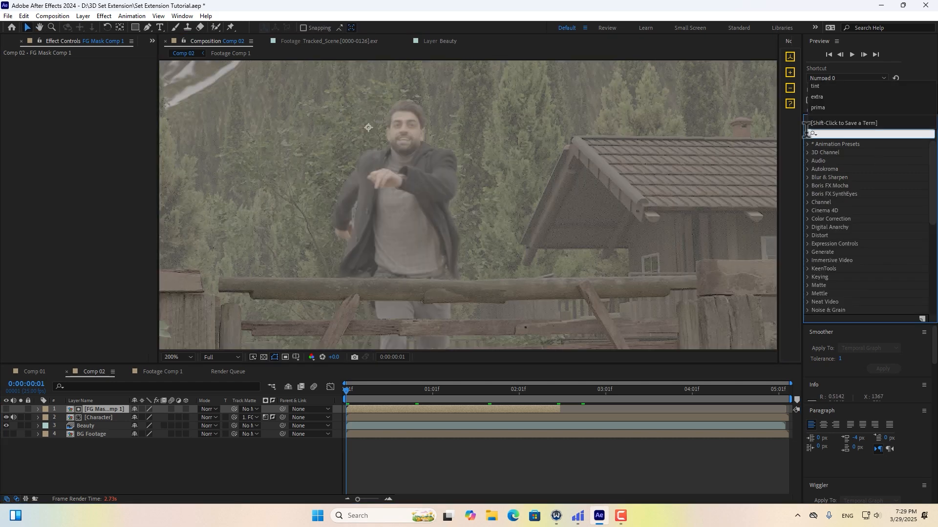
{"action": "type", "text": "cy"}
{"action": "key", "text": "BackSpace"}
Apply Curves to the Character layer and lower the curve slightly to darken him.
{"action": "type", "text": "ur"}
{"action": "left_click_drag", "start_coordinate": [846, 252], "coordinate": [109, 418]}
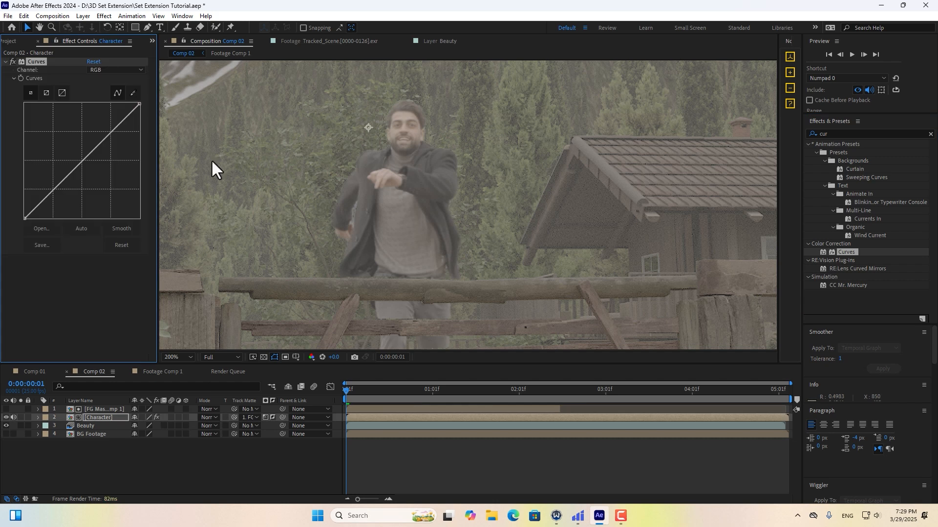
{"action": "left_click_drag", "start_coordinate": [139, 104], "coordinate": [141, 113]}
{"action": "left_click_drag", "start_coordinate": [102, 147], "coordinate": [101, 151]}
{"action": "scroll", "coordinate": [438, 220], "scroll_direction": "down", "scroll_amount": 1}
{"action": "middle_click_drag", "start_coordinate": [440, 225], "coordinate": [436, 204]}
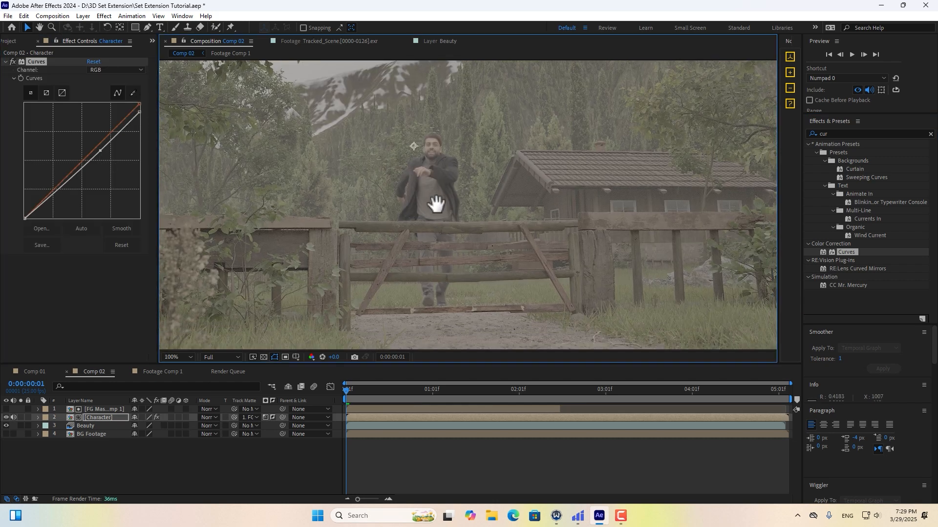
{"action": "scroll", "coordinate": [436, 204], "scroll_direction": "down", "scroll_amount": 1}
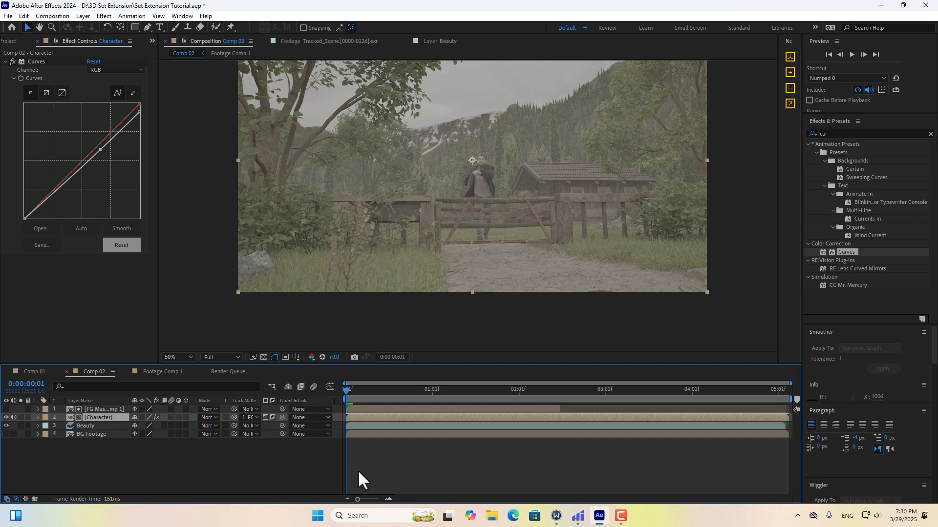
Duplicate the BG Footage layer and begin renaming the copy.
{"action": "left_click", "coordinate": [86, 433]}
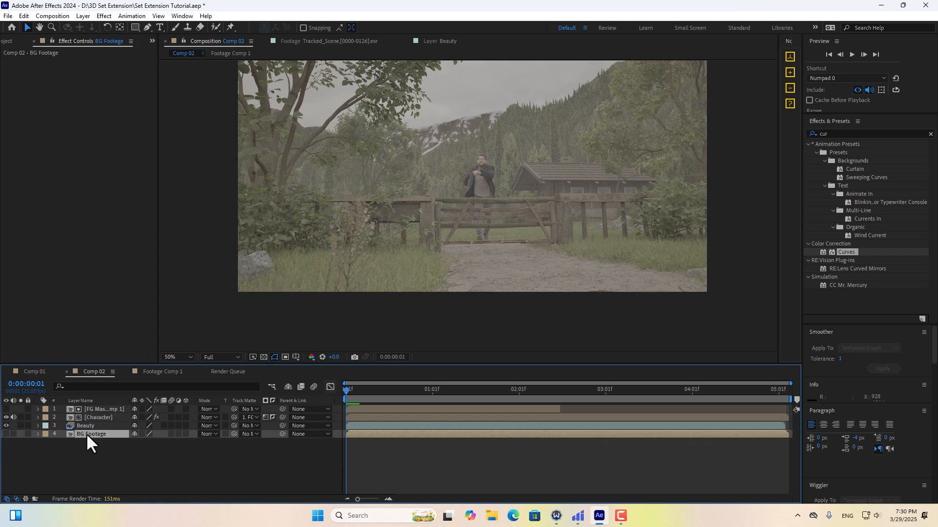
{"action": "key", "text": "ctrl+d"}
{"action": "key", "text": "Return"}
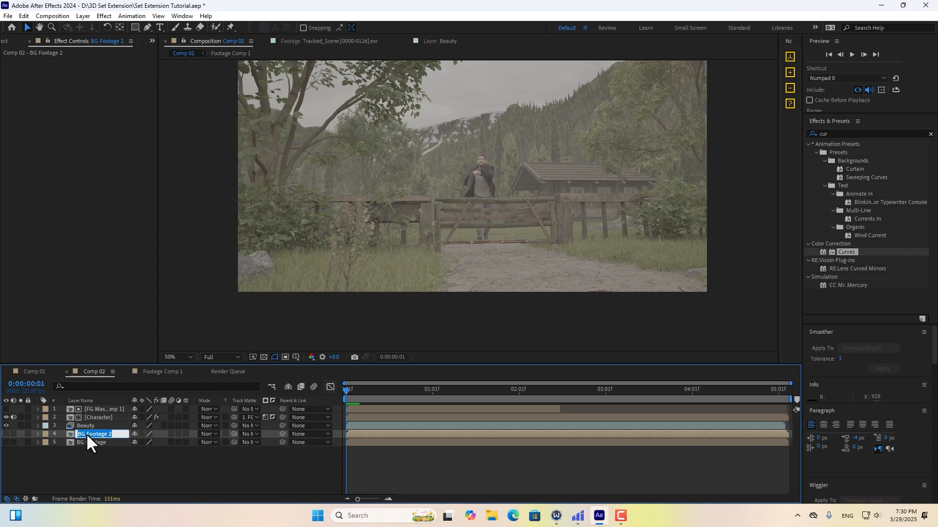
Rename the duplicate 'Ground Mask' and move it to the top of the layer stack.
{"action": "type", "text": "Ground Mask"}
{"action": "key", "text": "Return"}
{"action": "left_click_drag", "start_coordinate": [86, 432], "coordinate": [92, 406]}
{"action": "left_click", "coordinate": [6, 409]}
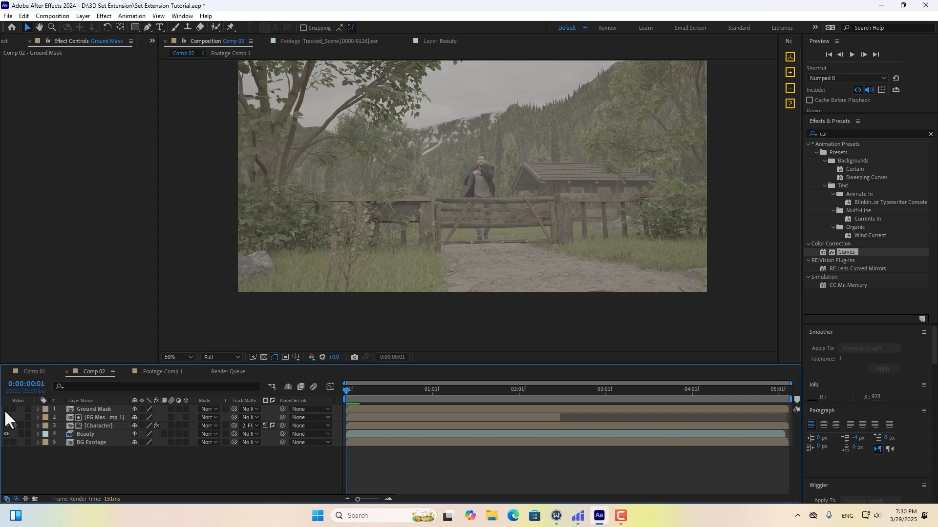
Draw a closed seven-point Pen mask around the dirt road on Ground Mask.
{"action": "left_click", "coordinate": [148, 27]}
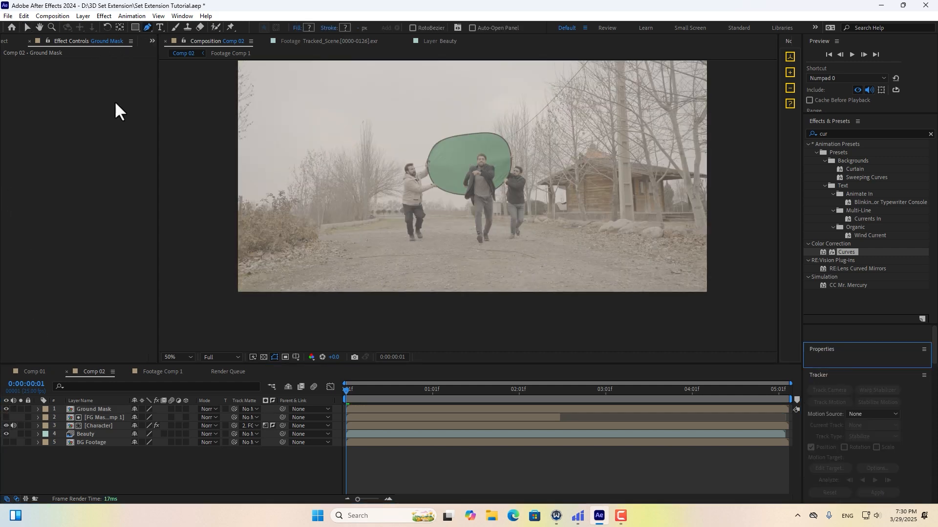
{"action": "left_click", "coordinate": [5, 409]}
{"action": "left_click", "coordinate": [87, 409]}
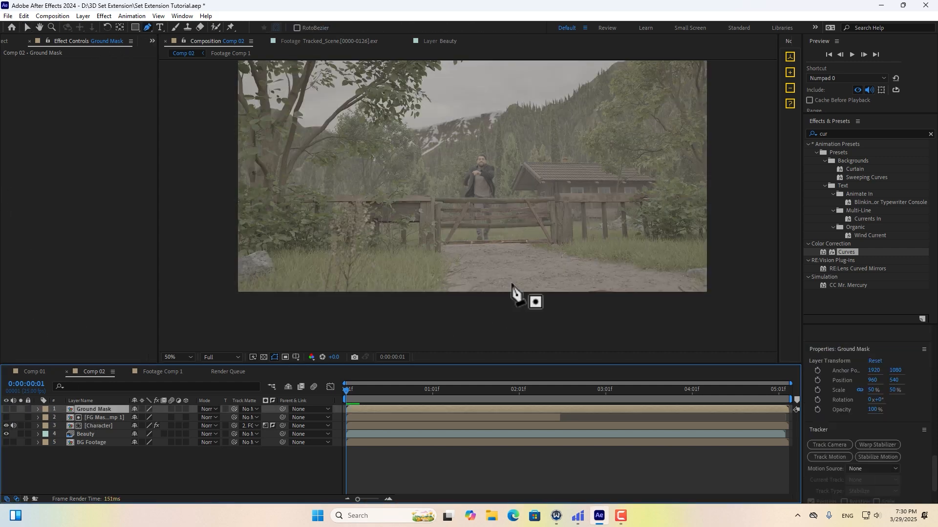
{"action": "scroll", "coordinate": [488, 274], "scroll_direction": "up", "scroll_amount": 2}
{"action": "left_click", "coordinate": [483, 212]}
{"action": "left_click", "coordinate": [423, 213]}
{"action": "left_click", "coordinate": [396, 231]}
{"action": "left_click", "coordinate": [391, 266]}
{"action": "left_click", "coordinate": [425, 309]}
{"action": "left_click", "coordinate": [665, 300]}
{"action": "left_click", "coordinate": [601, 237]}
{"action": "left_click", "coordinate": [483, 212]}
Feather the Ground Mask mask edge to 169 pixels.
{"action": "left_click", "coordinate": [6, 409]}
{"action": "key", "text": "f"}
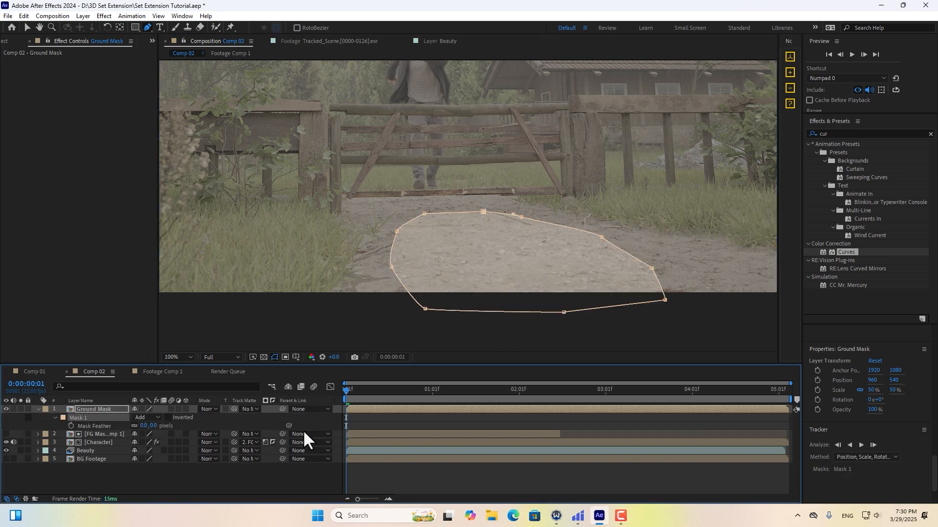
{"action": "left_click_drag", "start_coordinate": [143, 425], "coordinate": [226, 416]}
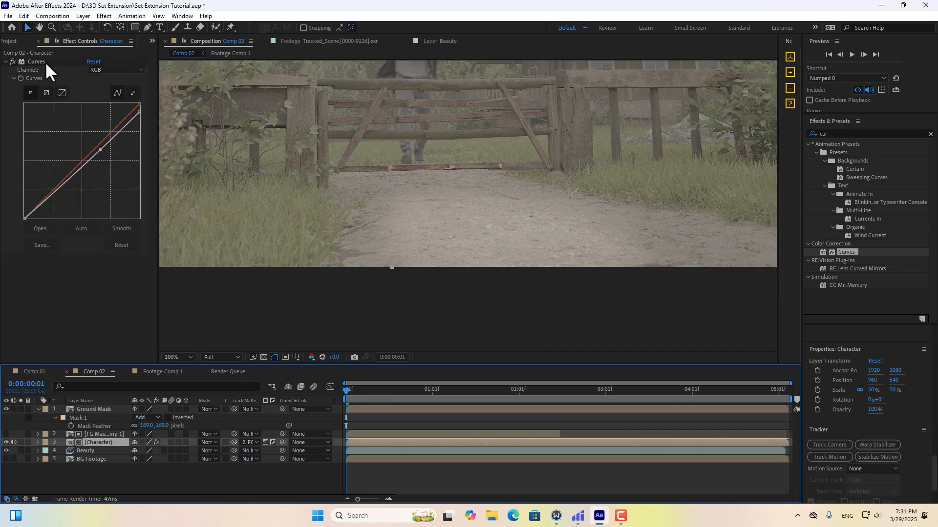
Copy the Character layer's Curves effect onto the Ground Mask layer.
{"action": "left_click", "coordinate": [46, 62]}
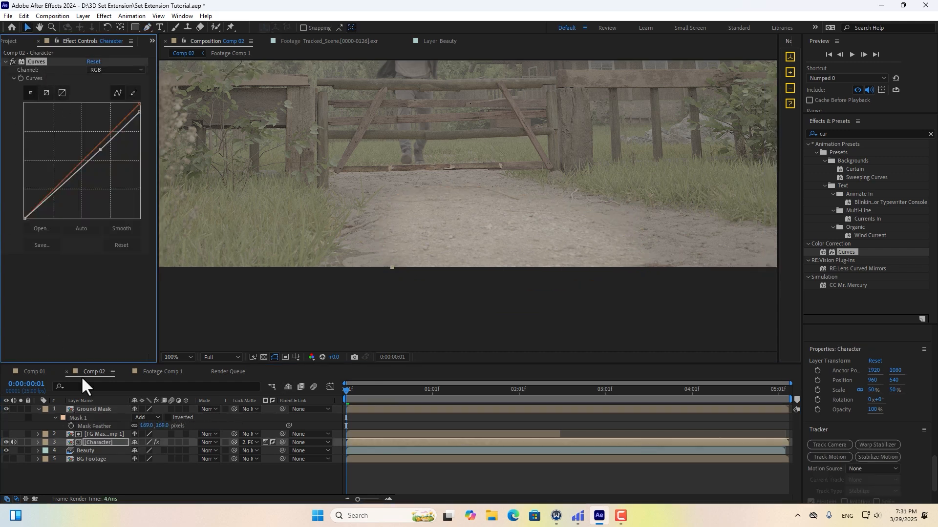
{"action": "left_click", "coordinate": [105, 408]}
{"action": "key", "text": "ctrl+v"}
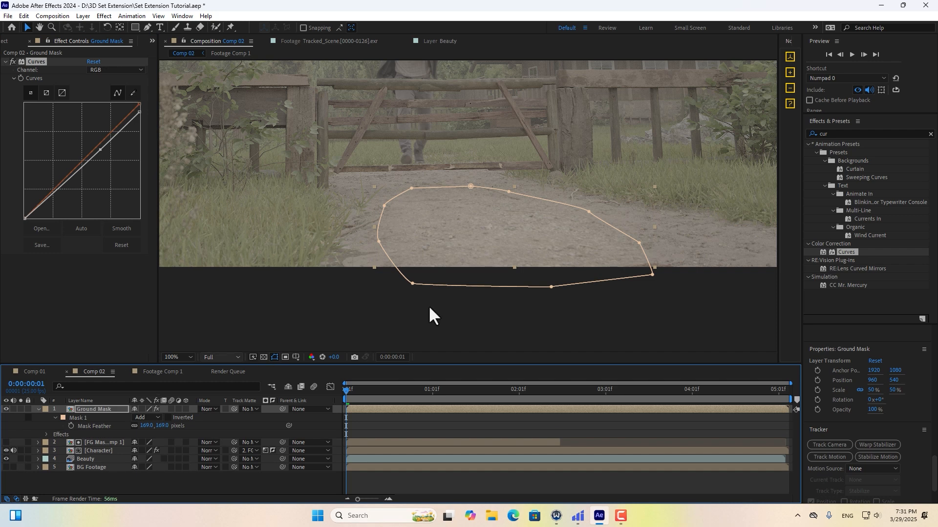
{"action": "left_click", "coordinate": [578, 424]}
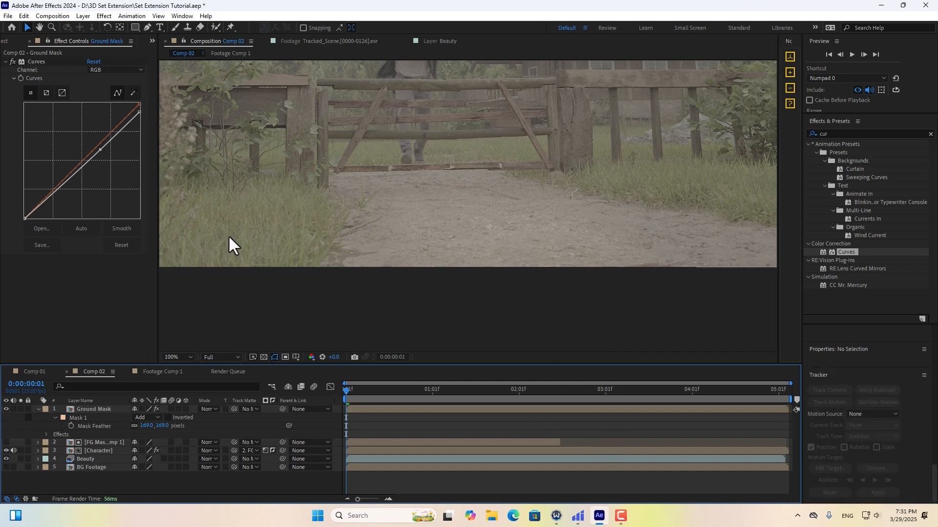
{"action": "scroll", "coordinate": [425, 226], "scroll_direction": "up", "scroll_amount": 1}
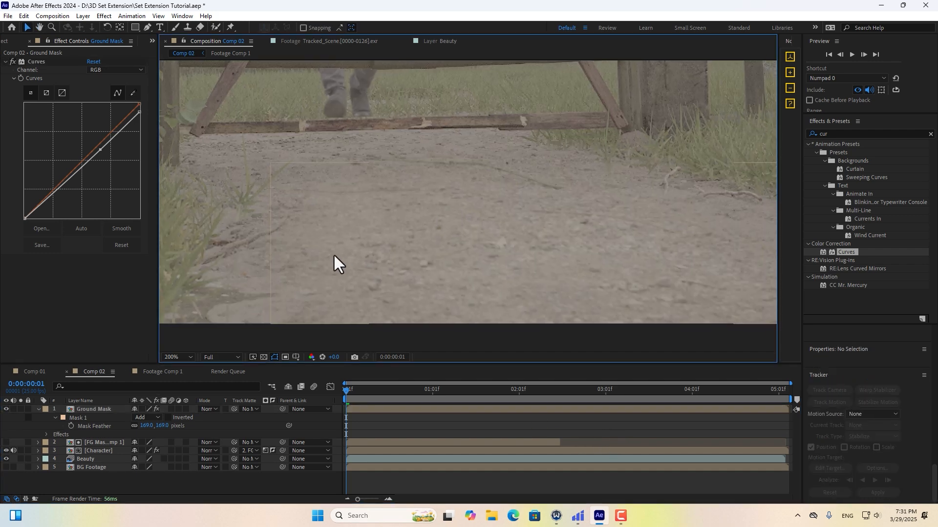
{"action": "scroll", "coordinate": [286, 257], "scroll_direction": "down", "scroll_amount": 1}
Keyframe the Ground Mask mask path and track the mask forward through the shot.
{"action": "left_click", "coordinate": [101, 409]}
{"action": "key", "text": "m"}
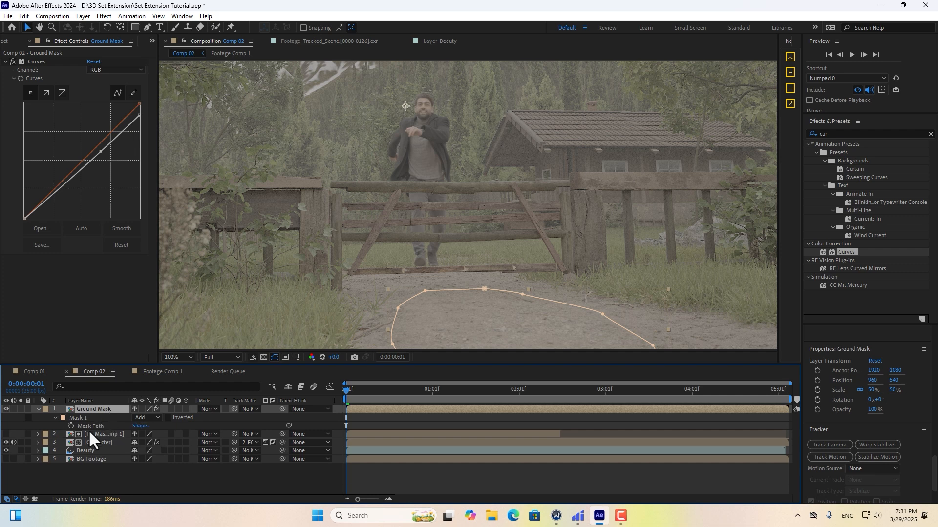
{"action": "left_click", "coordinate": [72, 426]}
{"action": "left_click_drag", "start_coordinate": [376, 301], "coordinate": [375, 248]}
{"action": "middle_click_drag", "start_coordinate": [375, 248], "coordinate": [376, 247]}
{"action": "right_click", "coordinate": [81, 416]}
{"action": "left_click", "coordinate": [112, 421]}
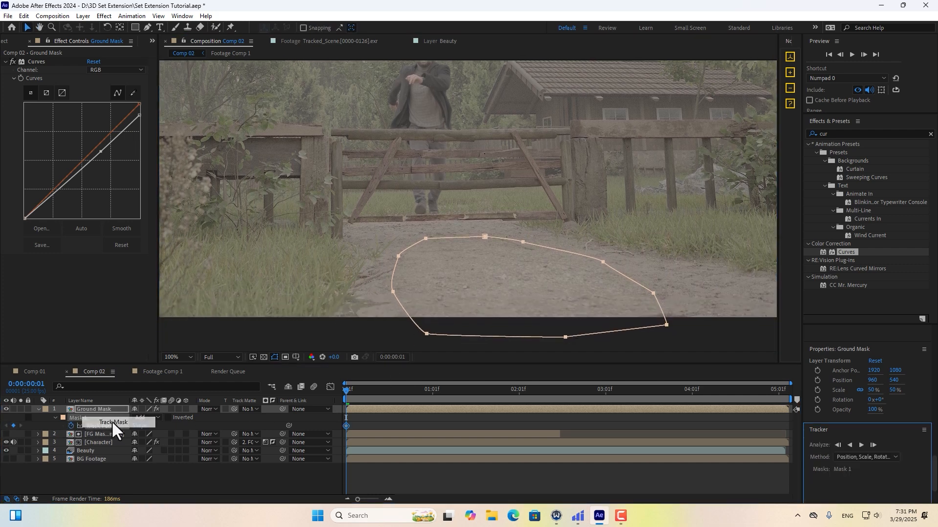
{"action": "left_click", "coordinate": [860, 444]}
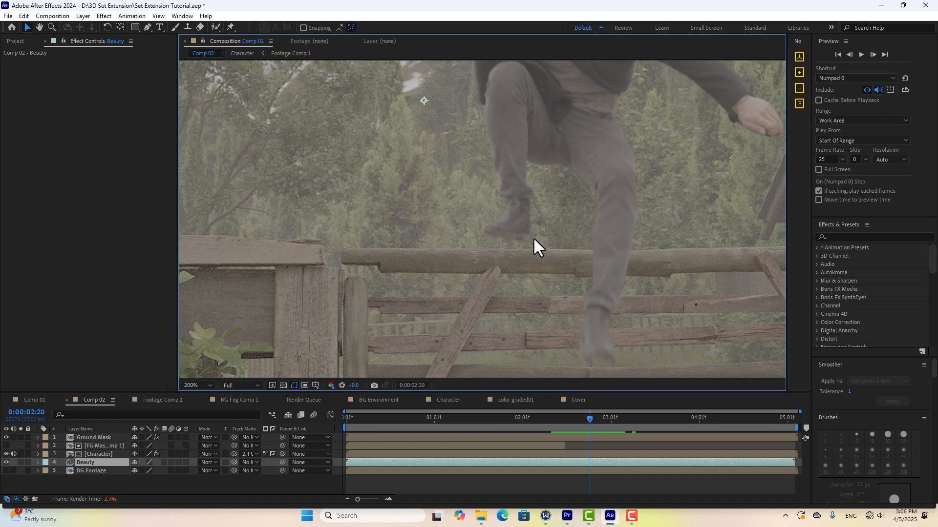
{"action": "scroll", "coordinate": [513, 205], "scroll_direction": "up", "scroll_amount": 2}
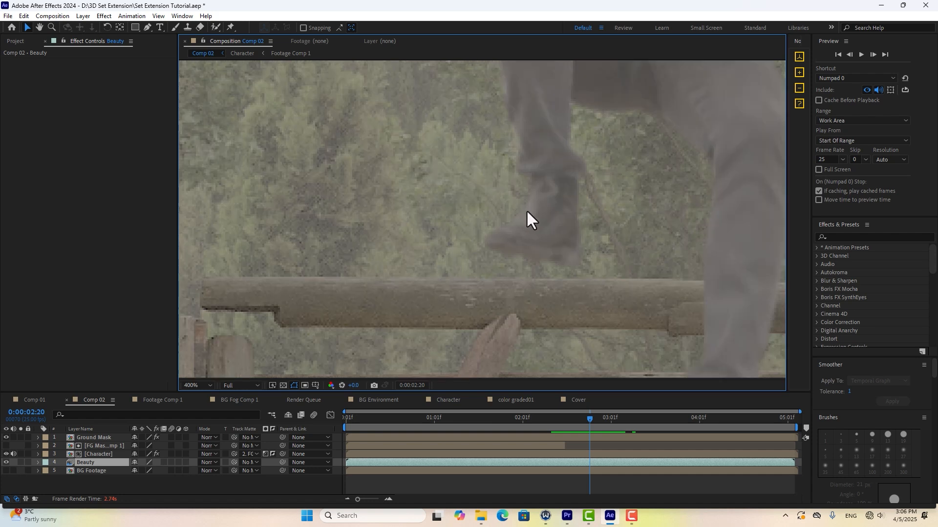
{"action": "middle_click_drag", "start_coordinate": [497, 244], "coordinate": [646, 140]}
{"action": "middle_click_drag", "start_coordinate": [606, 205], "coordinate": [459, 321]}
{"action": "middle_click_drag", "start_coordinate": [556, 164], "coordinate": [525, 248]}
{"action": "middle_click_drag", "start_coordinate": [489, 332], "coordinate": [590, 64]}
{"action": "middle_click_drag", "start_coordinate": [275, 258], "coordinate": [412, 246]}
{"action": "scroll", "coordinate": [394, 258], "scroll_direction": "down", "scroll_amount": 1}
{"action": "middle_click_drag", "start_coordinate": [493, 300], "coordinate": [383, 344]}
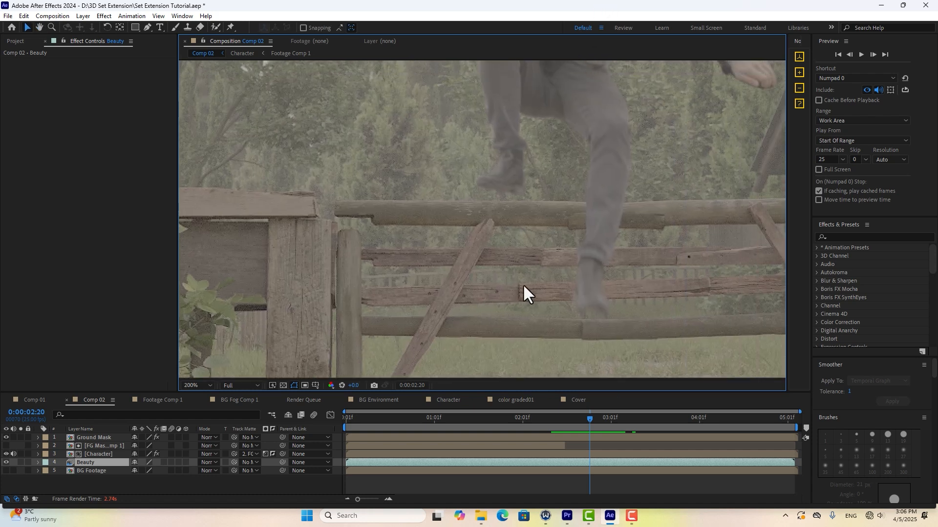
{"action": "middle_click_drag", "start_coordinate": [581, 138], "coordinate": [532, 184]}
{"action": "middle_click_drag", "start_coordinate": [494, 247], "coordinate": [580, 135]}
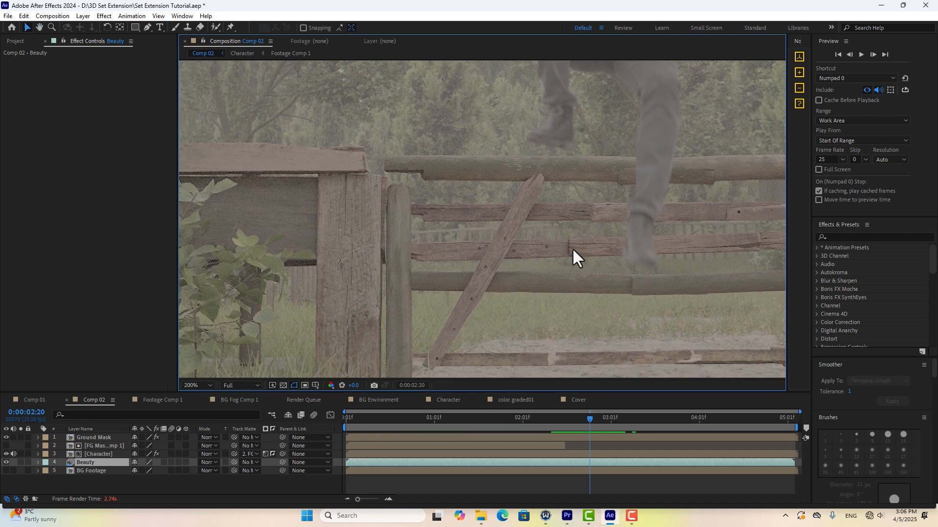
{"action": "middle_click_drag", "start_coordinate": [578, 251], "coordinate": [565, 215]}
Add Fast Box Blur to the Beauty layer at Blur Radius 0.1 and check the fence close up.
{"action": "left_click_drag", "start_coordinate": [598, 209], "coordinate": [561, 230]}
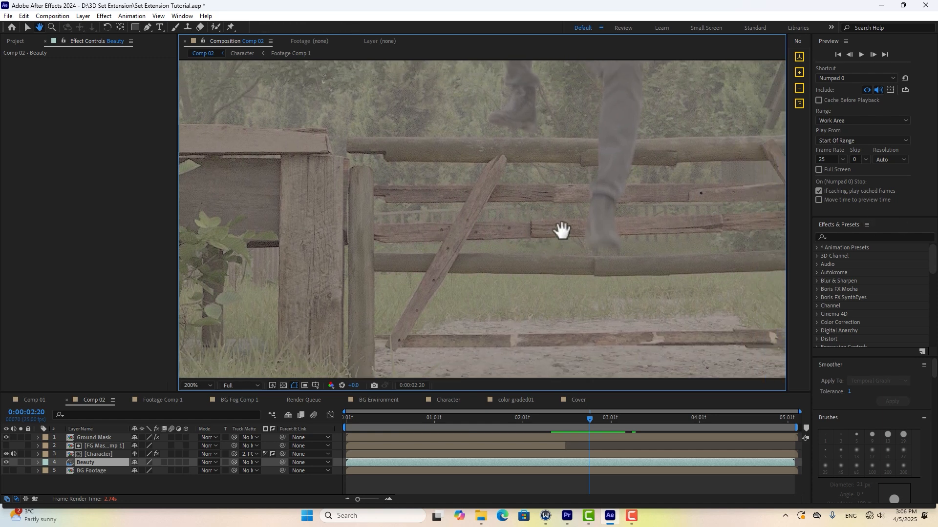
{"action": "left_click", "coordinate": [884, 238]}
{"action": "type", "text": "fast"}
{"action": "left_click_drag", "start_coordinate": [863, 306], "coordinate": [569, 462]}
{"action": "left_click", "coordinate": [101, 70]}
{"action": "type", "text": "0.1"}
{"action": "left_click", "coordinate": [72, 172]}
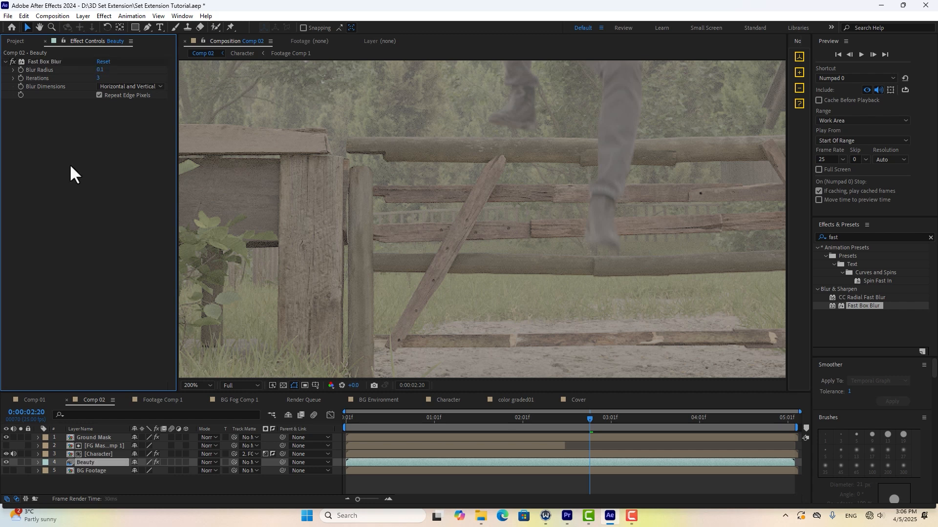
{"action": "scroll", "coordinate": [431, 267], "scroll_direction": "up", "scroll_amount": 1}
{"action": "left_click_drag", "start_coordinate": [431, 268], "coordinate": [552, 411]}
{"action": "left_click_drag", "start_coordinate": [625, 260], "coordinate": [571, 254]}
{"action": "middle_click_drag", "start_coordinate": [696, 165], "coordinate": [653, 195]}
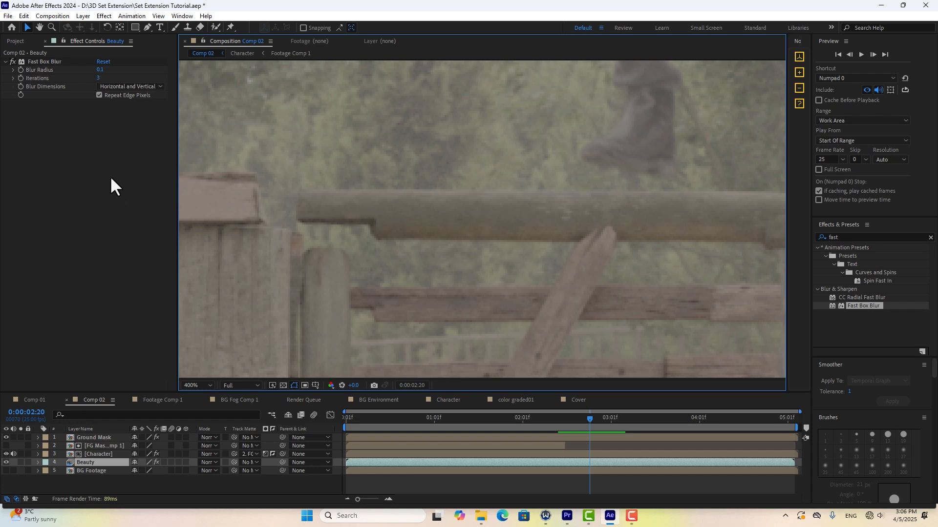
Delete Fast Box Blur and apply the Mosaic effect to the Beauty layer.
{"action": "key", "text": "comma"}
{"action": "left_click", "coordinate": [35, 61]}
{"action": "key", "text": "Delete"}
{"action": "left_click_drag", "start_coordinate": [849, 237], "coordinate": [804, 232]}
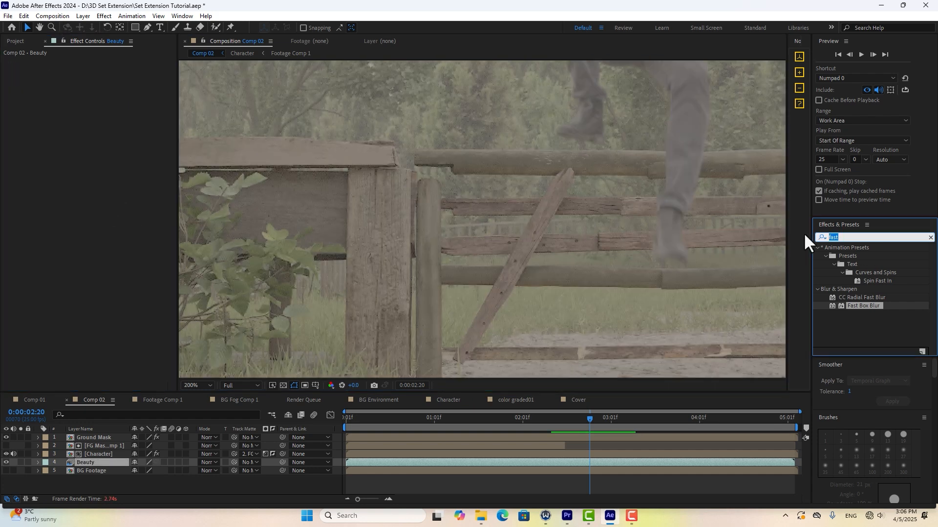
{"action": "type", "text": "mosa"}
{"action": "left_click_drag", "start_coordinate": [848, 306], "coordinate": [537, 461]}
{"action": "key", "text": "comma"}
Set Mosaic to 1700 horizontal and 900 vertical blocks and check the fence up close.
{"action": "left_click", "coordinate": [99, 69]}
{"action": "type", "text": "1700"}
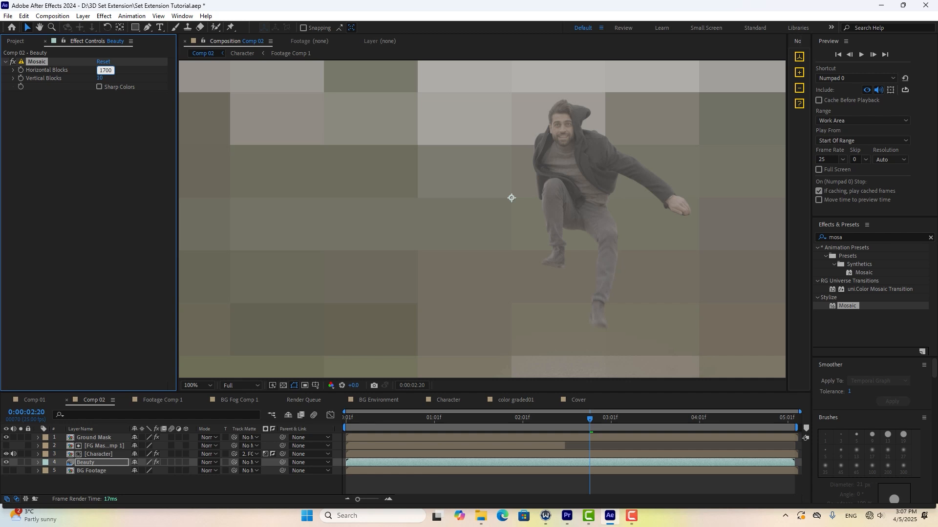
{"action": "key", "text": "Return"}
{"action": "left_click", "coordinate": [101, 78]}
{"action": "type", "text": "900"}
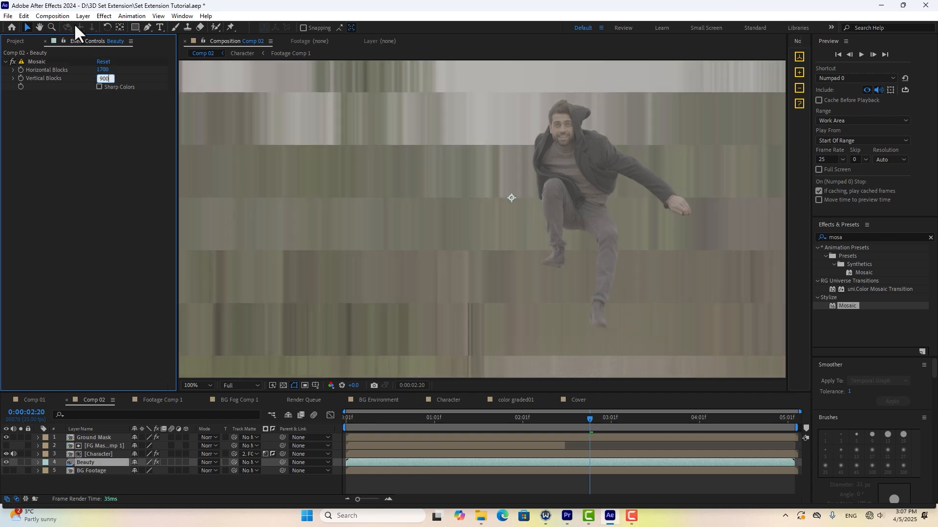
{"action": "key", "text": "Return"}
{"action": "scroll", "coordinate": [554, 142], "scroll_direction": "up", "scroll_amount": 5}
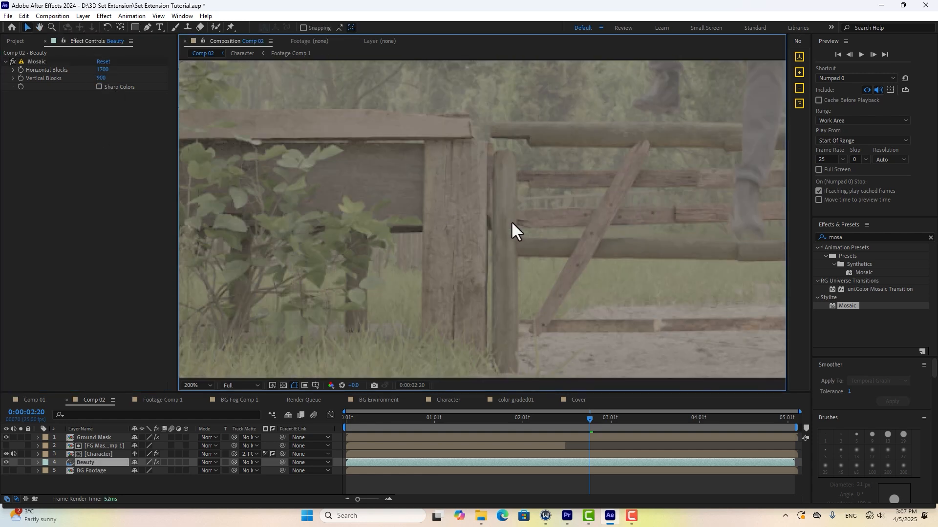
{"action": "left_click_drag", "start_coordinate": [486, 194], "coordinate": [515, 208]}
{"action": "left_click", "coordinate": [11, 65]}
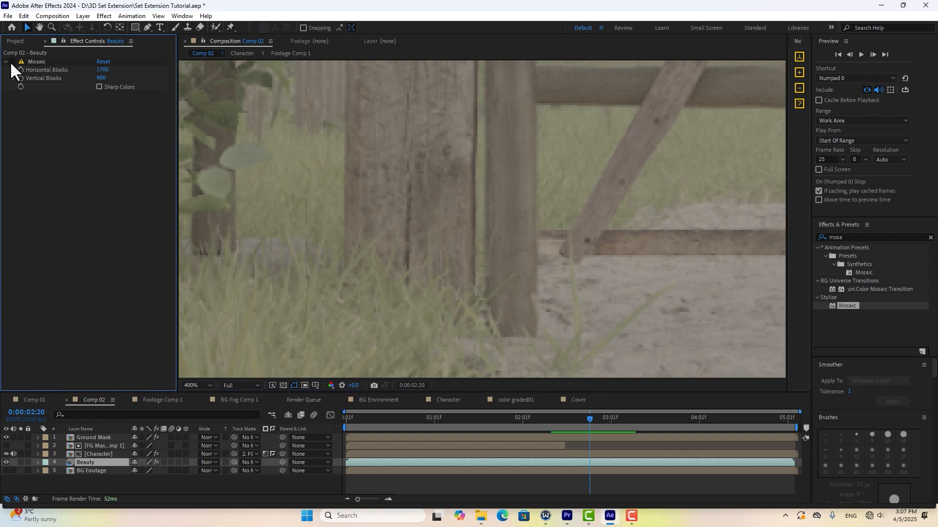
{"action": "left_click", "coordinate": [12, 62]}
{"action": "scroll", "coordinate": [635, 157], "scroll_direction": "down", "scroll_amount": 2}
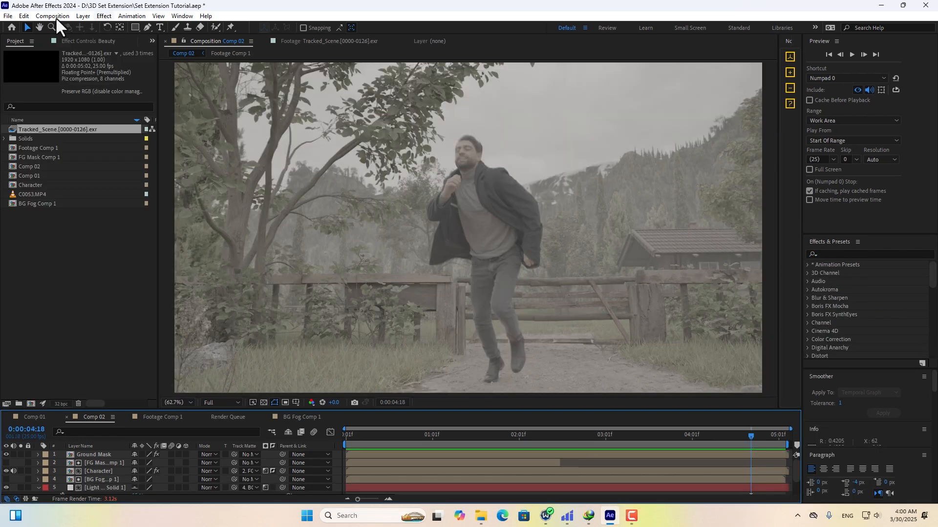
Add Comp 02 to the Render Queue.
{"action": "left_click", "coordinate": [55, 16]}
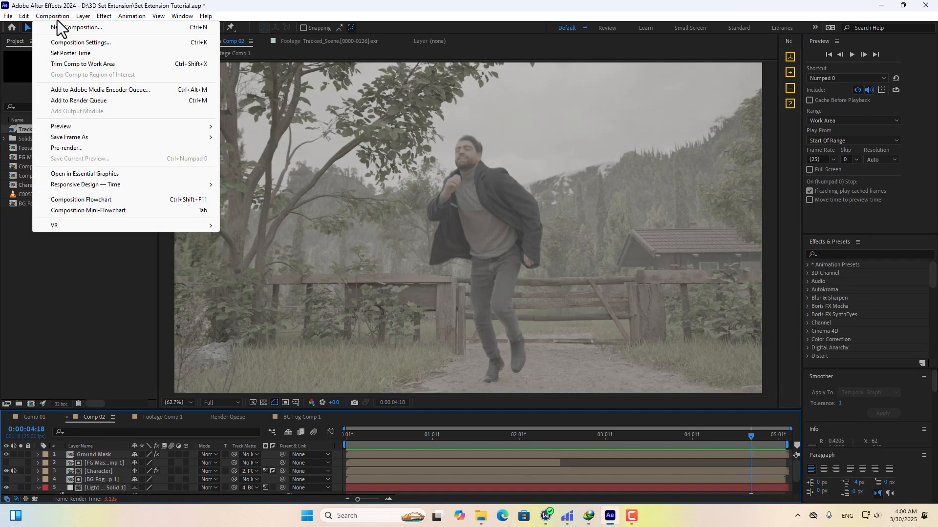
{"action": "left_click", "coordinate": [84, 101]}
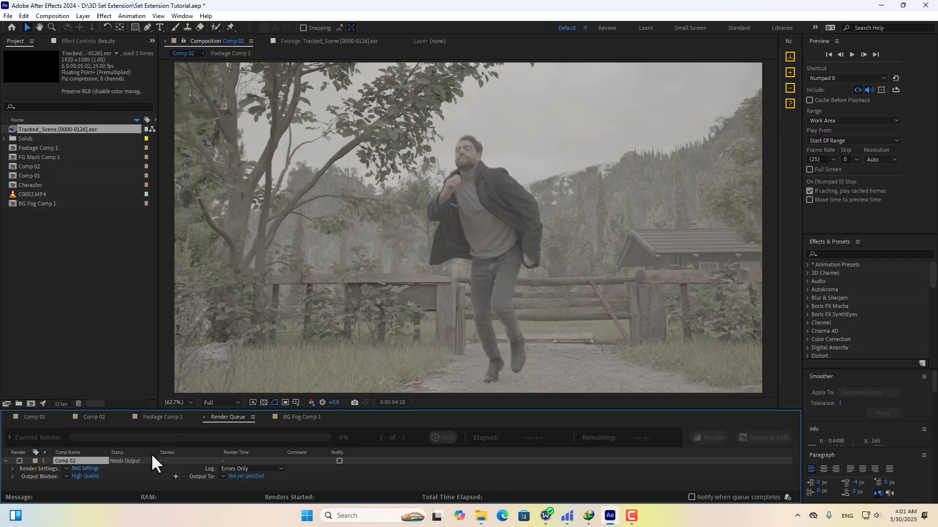
{"action": "left_click_drag", "start_coordinate": [160, 409], "coordinate": [172, 301]}
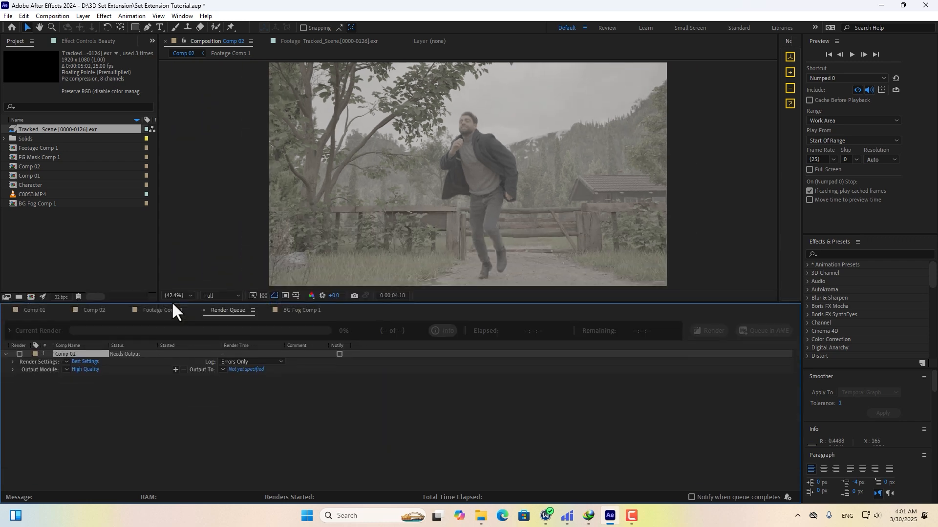
Set the output module to QuickTime with Apple ProRes 422 HQ and audio off.
{"action": "left_click", "coordinate": [84, 370]}
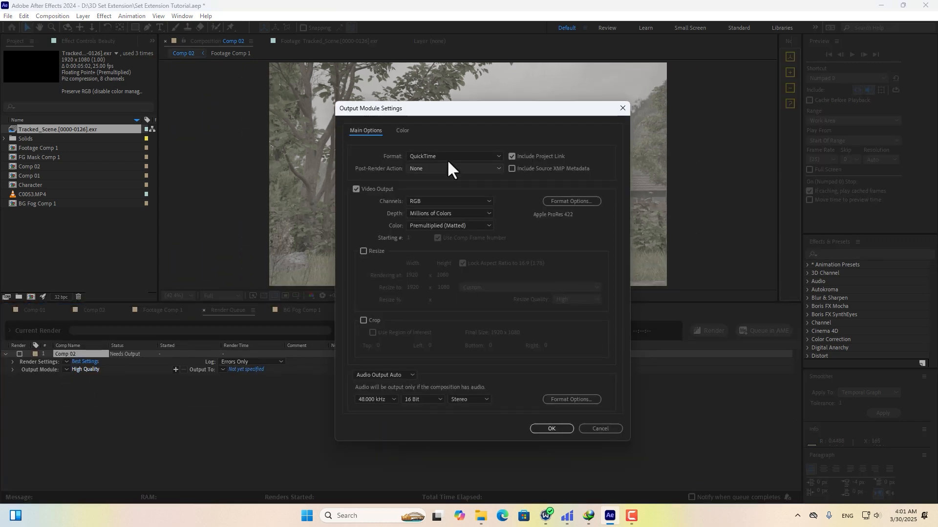
{"action": "left_click", "coordinate": [575, 201]}
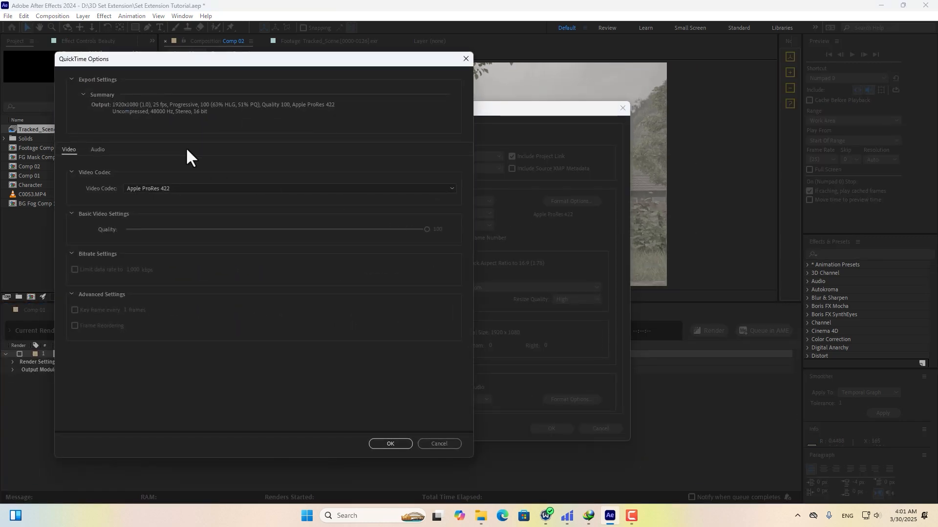
{"action": "left_click", "coordinate": [185, 191]}
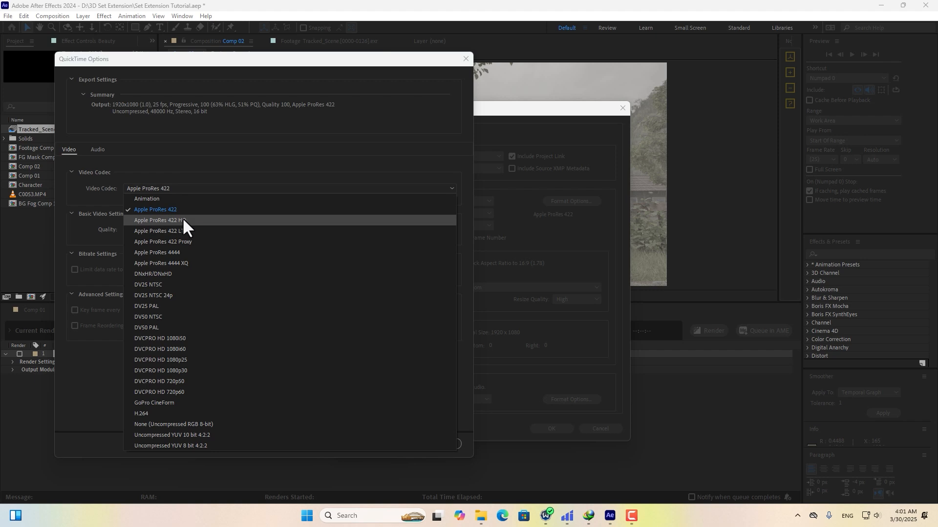
{"action": "left_click", "coordinate": [183, 217]}
{"action": "left_click", "coordinate": [392, 443]}
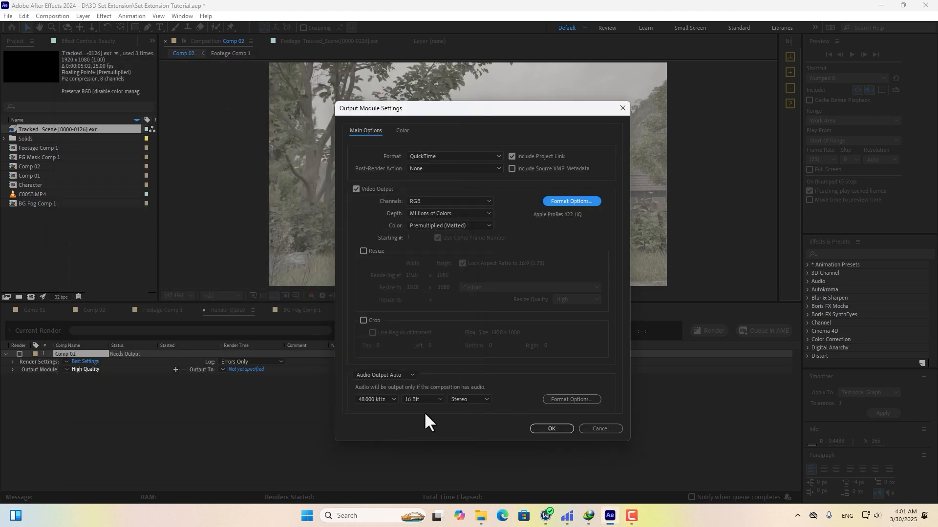
{"action": "left_click", "coordinate": [408, 374]}
{"action": "left_click", "coordinate": [382, 404]}
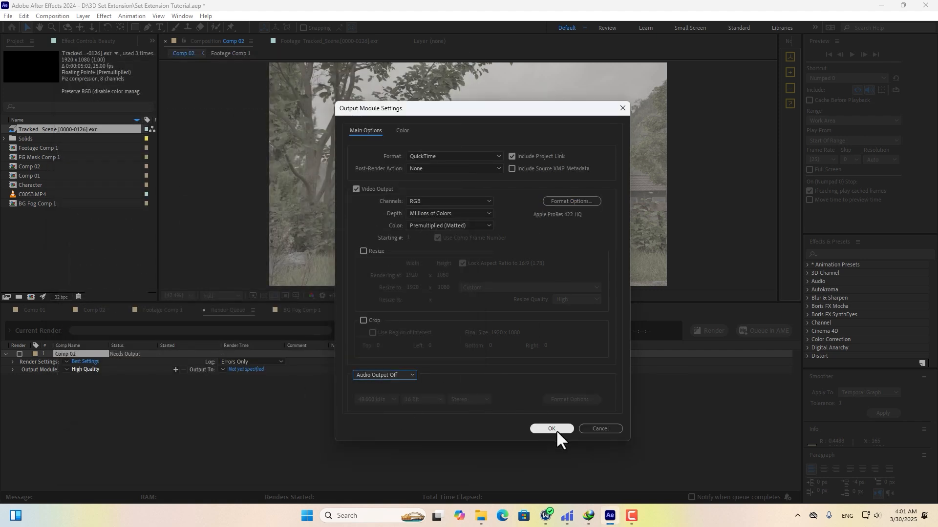
{"action": "left_click", "coordinate": [552, 429]}
Output the render to Comp 02.mov and start rendering.
{"action": "left_click", "coordinate": [251, 370]}
{"action": "left_click", "coordinate": [387, 294]}
{"action": "left_click", "coordinate": [712, 332]}
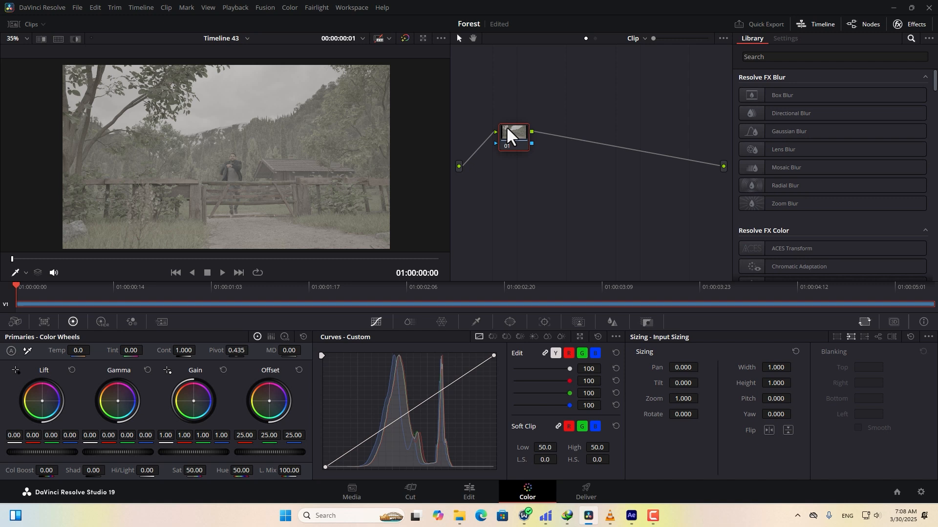
Add a serial node and label node 01 'Input CST' and node 02 'Output CST'.
{"action": "key", "text": "alt+s"}
{"action": "left_click_drag", "start_coordinate": [561, 133], "coordinate": [633, 137]}
{"action": "left_click", "coordinate": [506, 136]}
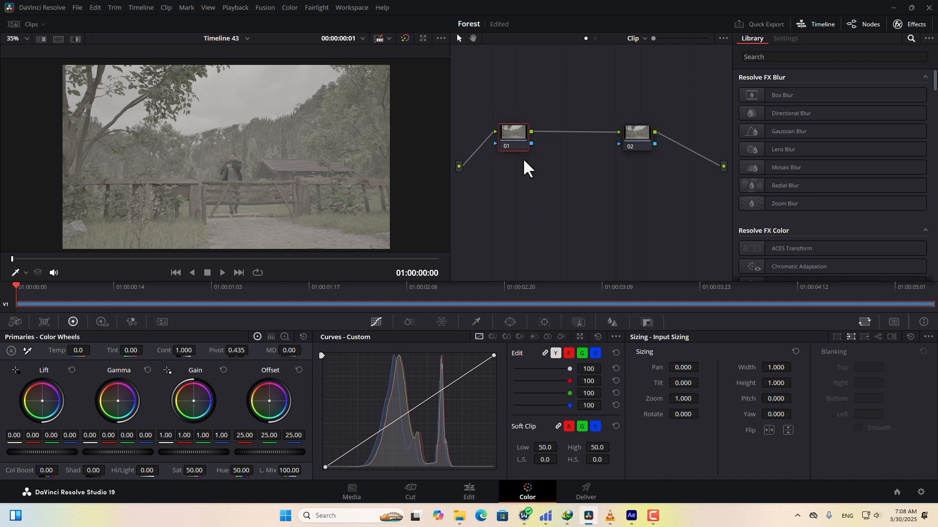
{"action": "type", "text": "In"}
{"action": "type", "text": "put Cst"}
{"action": "type", "text": "ST"}
{"action": "right_click", "coordinate": [638, 127]}
{"action": "left_click", "coordinate": [665, 142]}
{"action": "type", "text": "Output CST"}
Apply Color Space Transform to node 01 with Sony S-Gamut3.Cine / S-Log3 input.
{"action": "left_click", "coordinate": [511, 136]}
{"action": "left_click", "coordinate": [792, 56]}
{"action": "type", "text": "COLOR"}
{"action": "left_click_drag", "start_coordinate": [798, 148], "coordinate": [518, 132]}
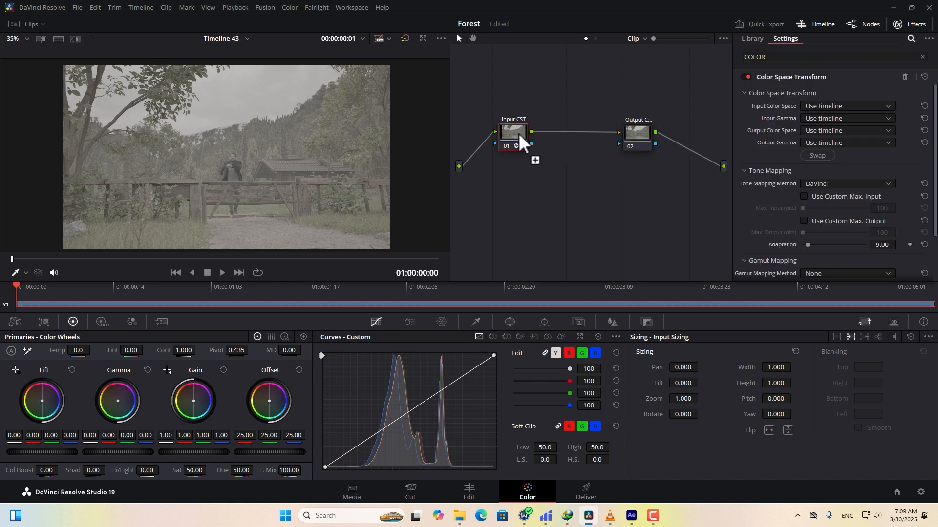
{"action": "left_click", "coordinate": [870, 110]}
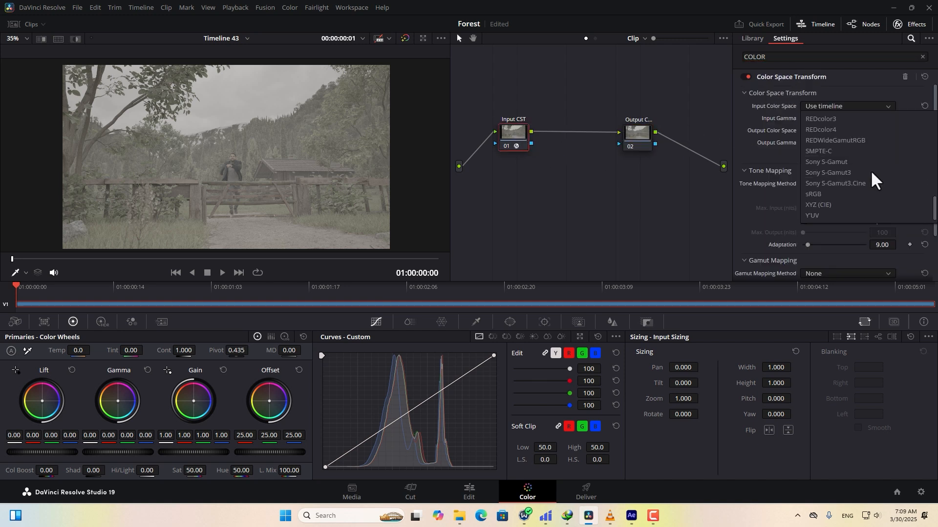
{"action": "left_click", "coordinate": [838, 182]}
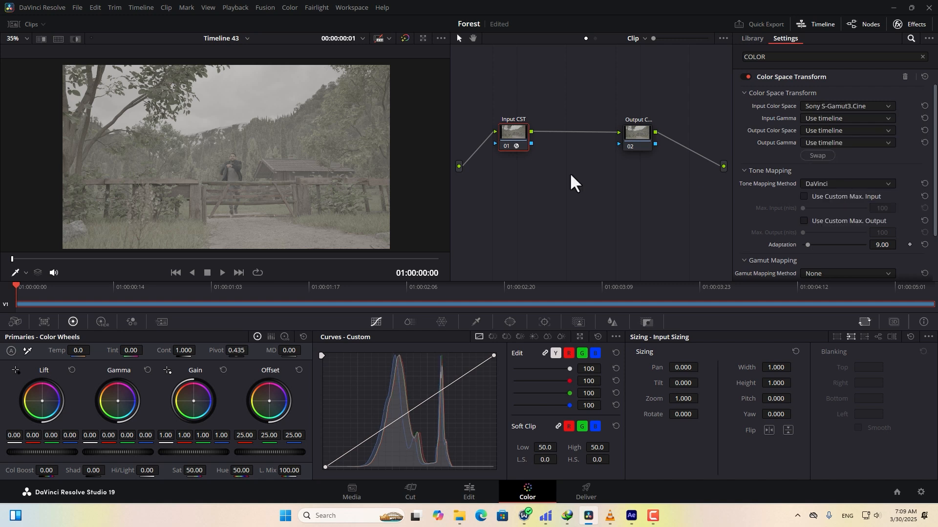
{"action": "left_click", "coordinate": [824, 121]}
{"action": "scroll", "coordinate": [857, 169], "scroll_direction": "down", "scroll_amount": 10}
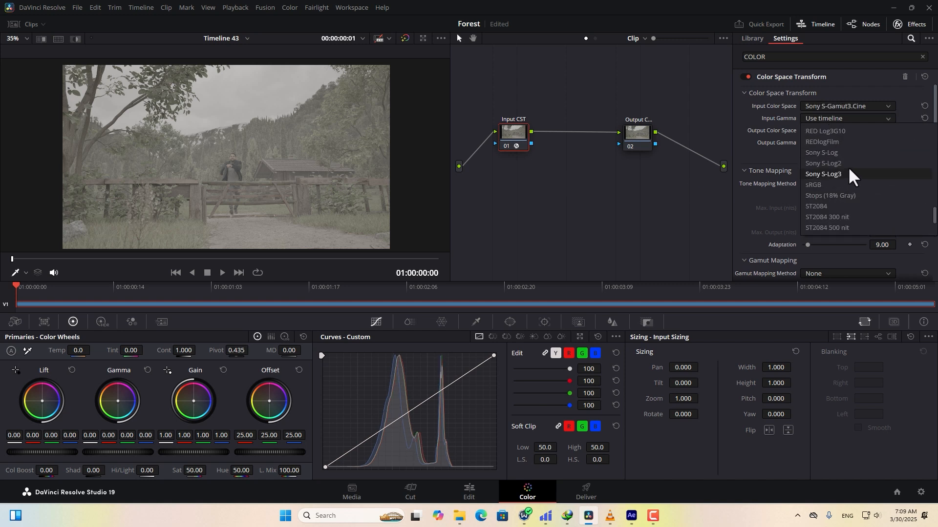
{"action": "left_click", "coordinate": [830, 174]}
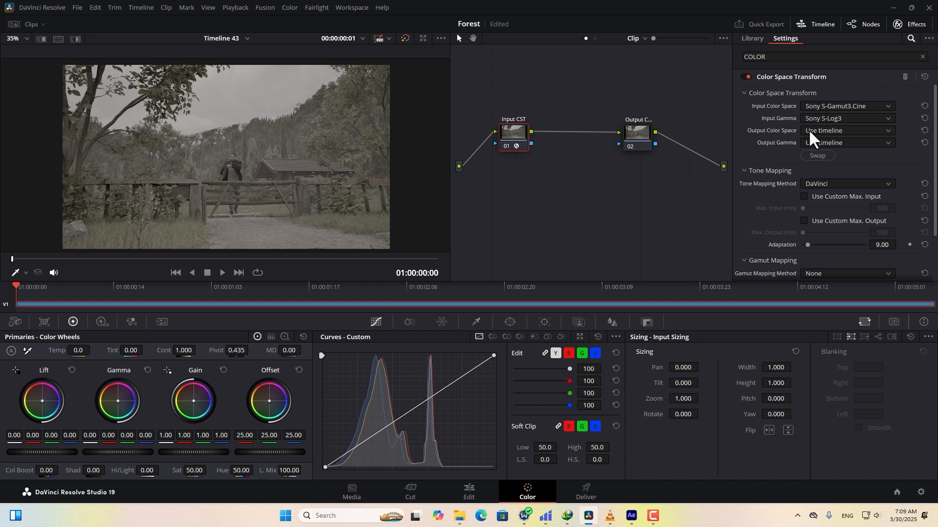
Set node 01's output to DaVinci Wide Gamut with DaVinci Intermediate gamma.
{"action": "left_click", "coordinate": [830, 130]}
{"action": "scroll", "coordinate": [841, 166], "scroll_direction": "down", "scroll_amount": 3}
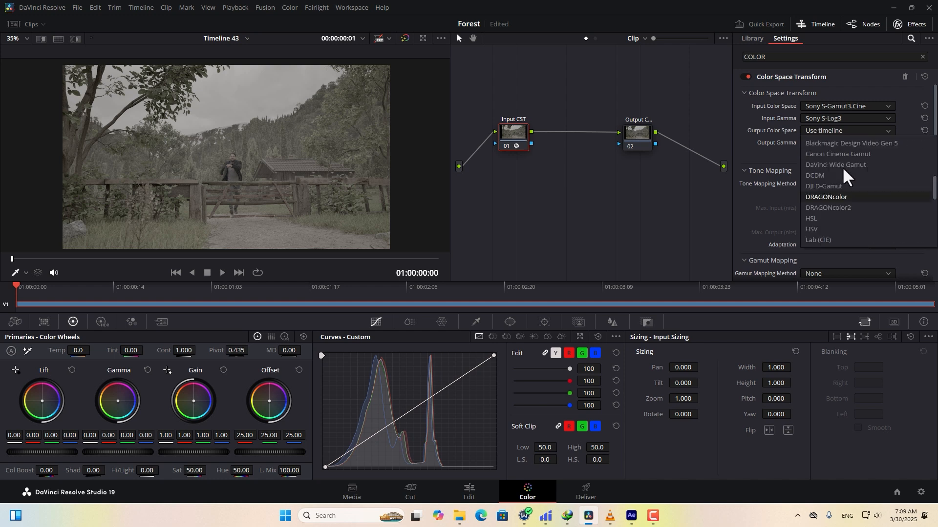
{"action": "left_click", "coordinate": [861, 166]}
{"action": "left_click", "coordinate": [830, 143]}
{"action": "scroll", "coordinate": [857, 195], "scroll_direction": "down", "scroll_amount": 3}
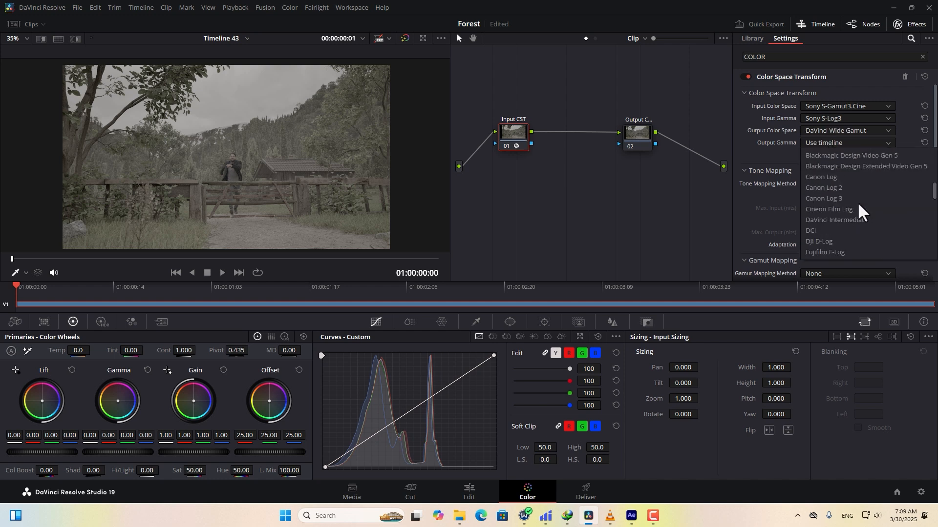
{"action": "left_click", "coordinate": [856, 219]}
Apply Color Space Transform to node 02 with DaVinci Wide Gamut / DaVinci Intermediate input.
{"action": "left_click_drag", "start_coordinate": [635, 132], "coordinate": [658, 128]}
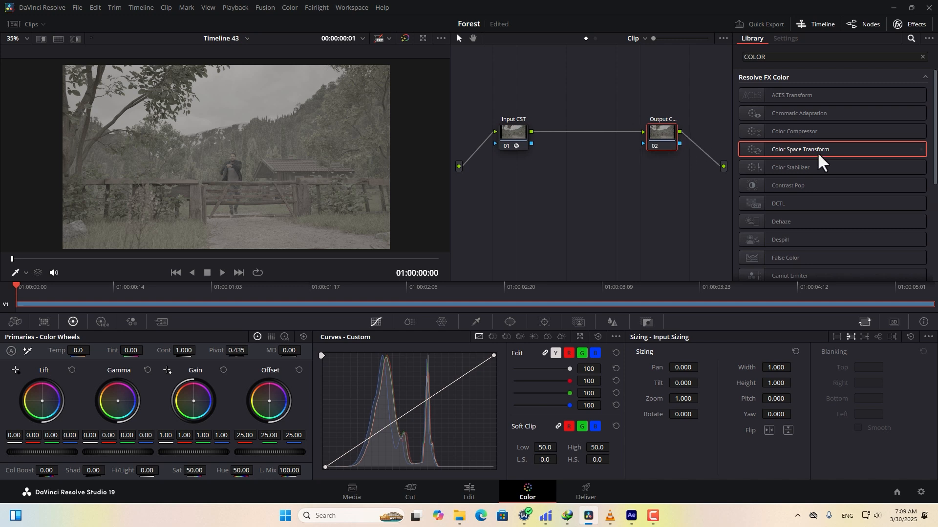
{"action": "left_click_drag", "start_coordinate": [786, 154], "coordinate": [655, 134]}
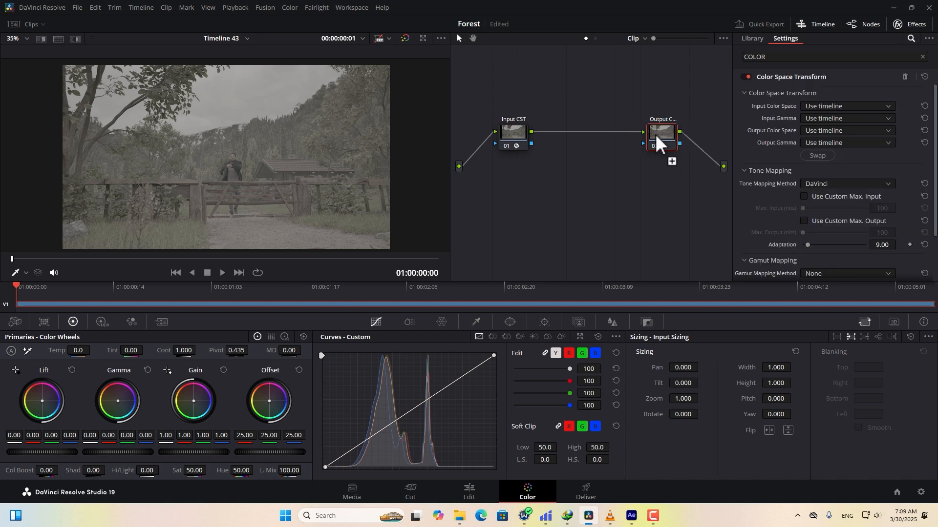
{"action": "left_click", "coordinate": [849, 105]}
{"action": "scroll", "coordinate": [858, 161], "scroll_direction": "down", "scroll_amount": 3}
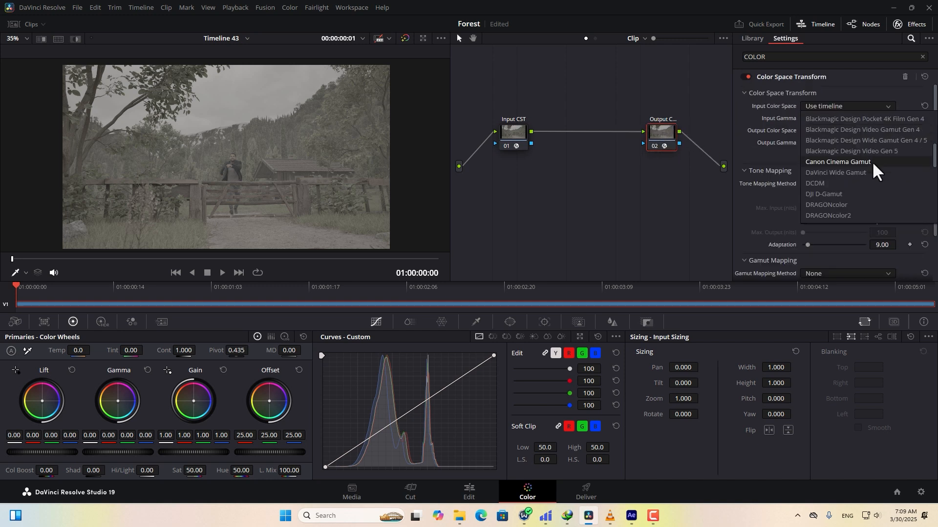
{"action": "left_click", "coordinate": [860, 171]}
{"action": "left_click", "coordinate": [831, 117]}
{"action": "scroll", "coordinate": [856, 177], "scroll_direction": "down", "scroll_amount": 5}
{"action": "left_click", "coordinate": [845, 227]}
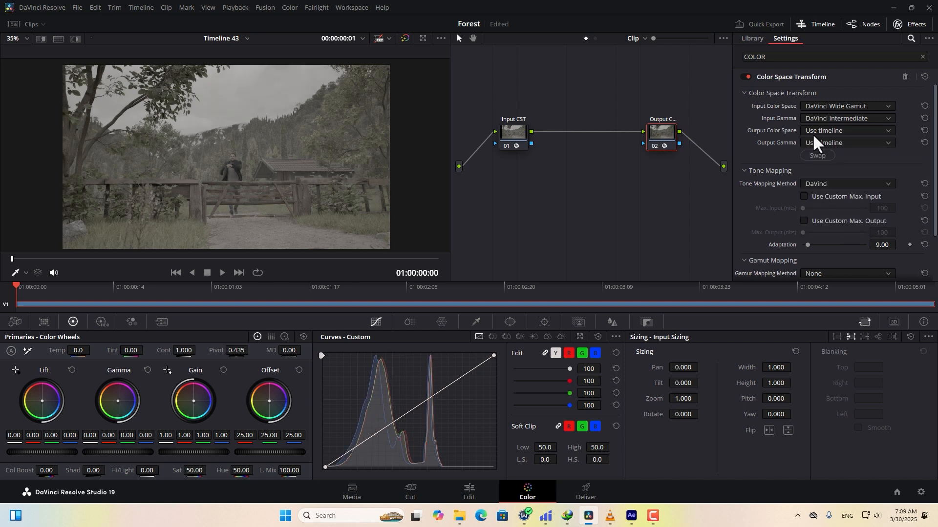
Set node 02's output color space to Rec.709 and output gamma to Gamma 2.4.
{"action": "left_click", "coordinate": [853, 131]}
{"action": "left_click", "coordinate": [829, 199]}
{"action": "left_click", "coordinate": [821, 146]}
{"action": "scroll", "coordinate": [837, 200], "scroll_direction": "down", "scroll_amount": 4}
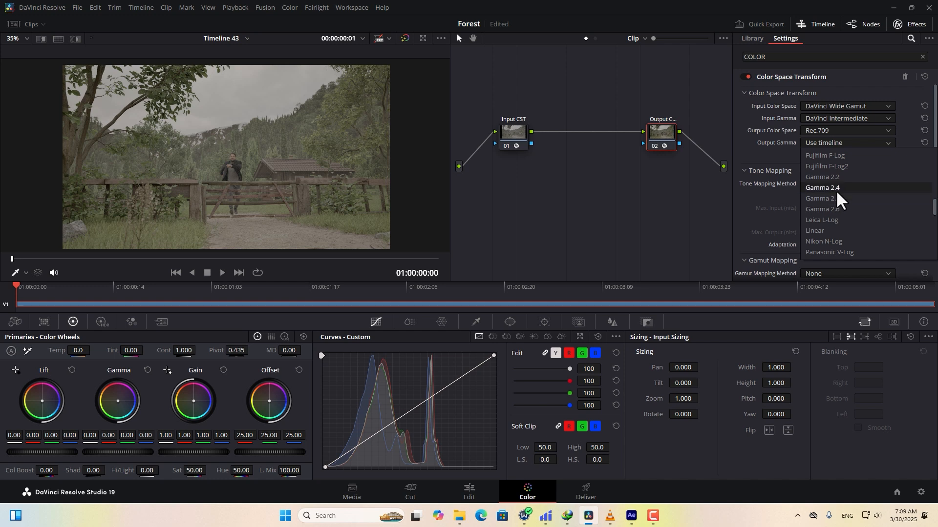
{"action": "left_click", "coordinate": [836, 188]}
{"action": "left_click_drag", "start_coordinate": [520, 140], "coordinate": [508, 137]}
Add a serial node after Input CST, then add parallel nodes beside it.
{"action": "right_click", "coordinate": [508, 138]}
{"action": "mouse_move", "coordinate": [586, 185]}
{"action": "left_click", "coordinate": [697, 181]}
{"action": "right_click", "coordinate": [581, 126]}
{"action": "mouse_move", "coordinate": [610, 173]}
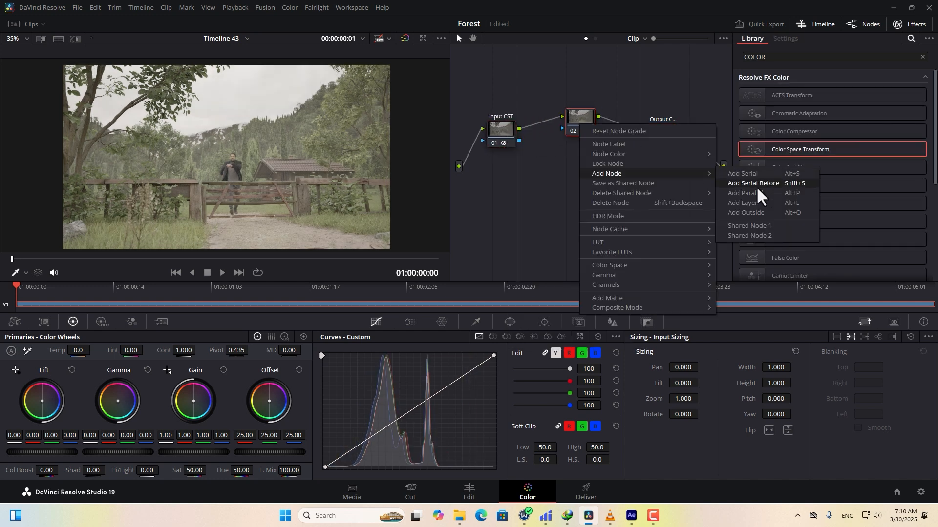
{"action": "left_click", "coordinate": [799, 193]}
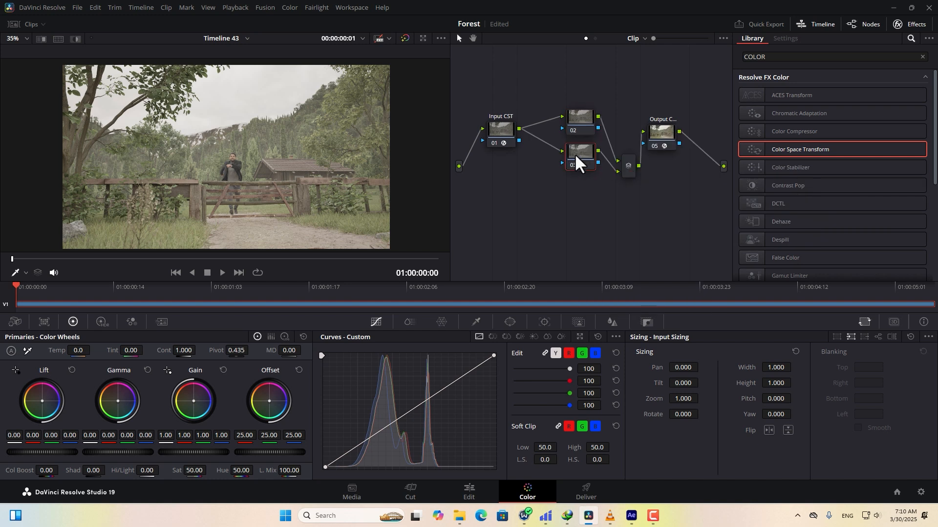
{"action": "key", "text": "alt+p"}
{"action": "key", "text": "alt+p"}
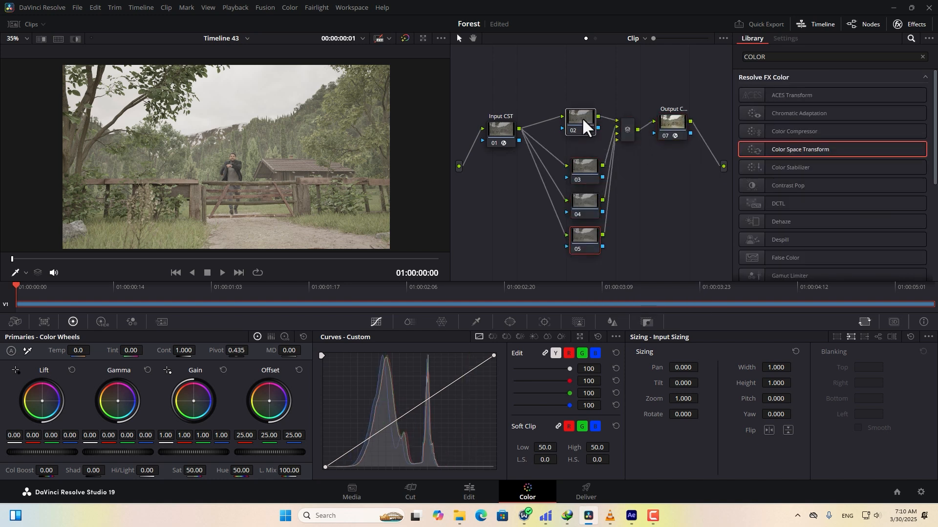
Label the three parallel nodes Exposure, WB and NR.
{"action": "right_click", "coordinate": [582, 121]}
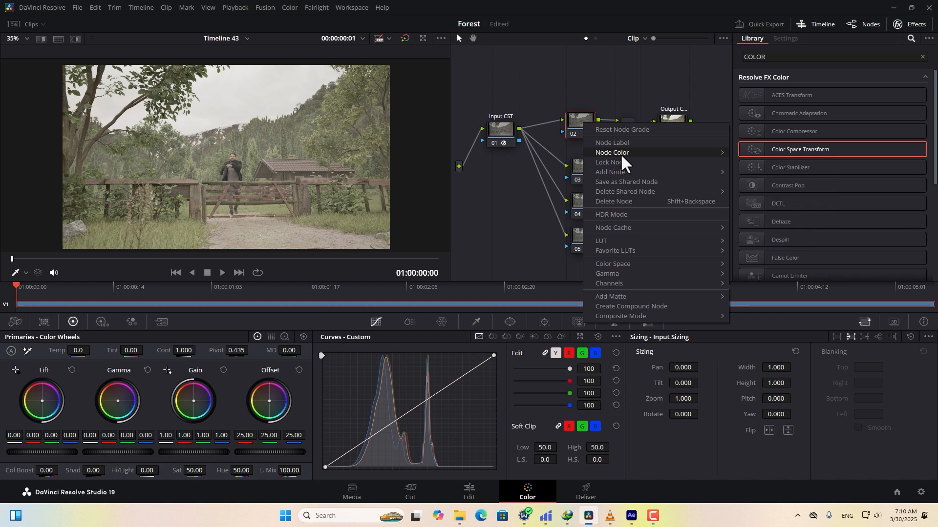
{"action": "left_click", "coordinate": [619, 145]}
{"action": "type", "text": "Exposure"}
{"action": "key", "text": "Return"}
{"action": "right_click", "coordinate": [581, 169]}
{"action": "left_click", "coordinate": [611, 187]}
{"action": "type", "text": "WB"}
{"action": "left_click", "coordinate": [584, 205]}
{"action": "right_click", "coordinate": [584, 202]}
{"action": "left_click", "coordinate": [600, 218]}
{"action": "key", "text": "Return"}
Delete the extra bottom parallel node.
{"action": "left_click", "coordinate": [560, 218]}
{"action": "left_click_drag", "start_coordinate": [585, 239], "coordinate": [579, 240]}
{"action": "key", "text": "Delete"}
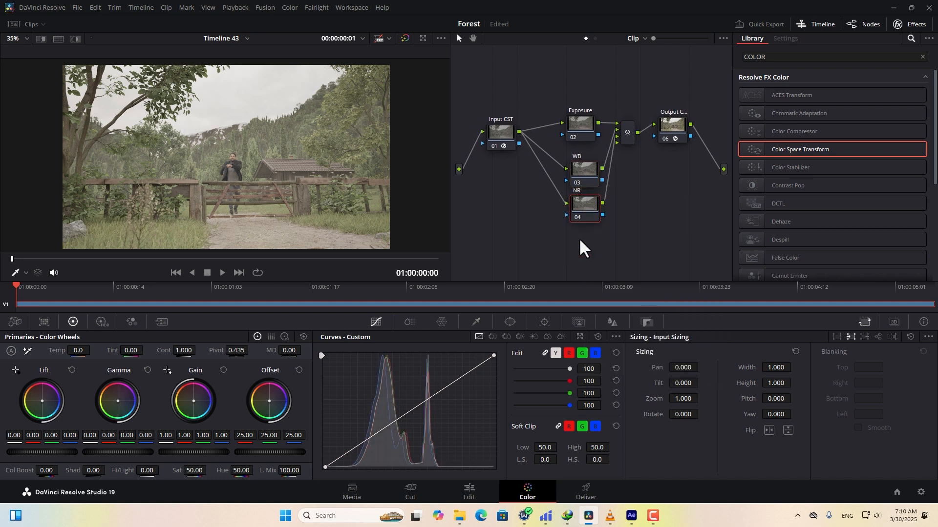
Try lowering the global exposure on the Exposure node's HDR wheels.
{"action": "left_click", "coordinate": [580, 126]}
{"action": "left_click", "coordinate": [102, 322]}
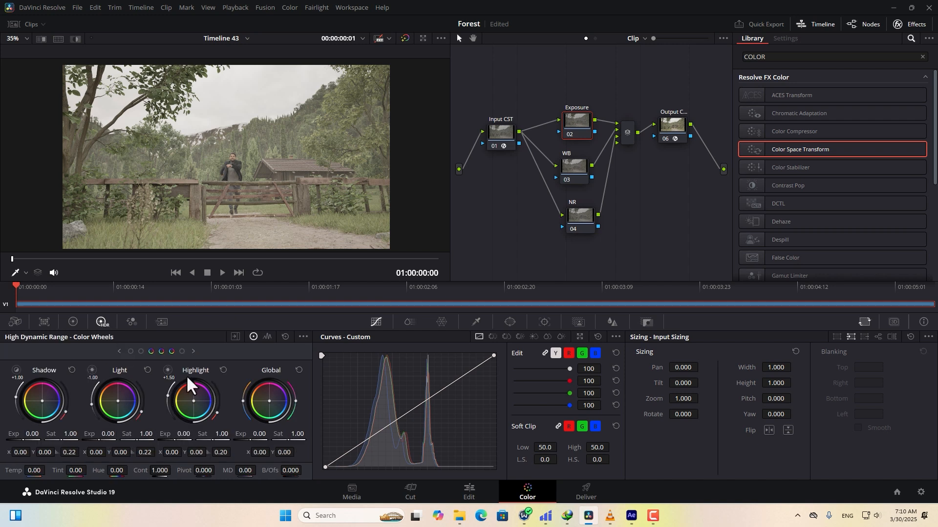
{"action": "left_click_drag", "start_coordinate": [259, 436], "coordinate": [235, 436]}
Realign the NR and WB nodes with the other parallel nodes.
{"action": "left_click_drag", "start_coordinate": [587, 213], "coordinate": [581, 212]}
{"action": "left_click_drag", "start_coordinate": [576, 170], "coordinate": [578, 172]}
{"action": "scroll", "coordinate": [338, 181], "scroll_direction": "up", "scroll_amount": 1}
{"action": "middle_click_drag", "start_coordinate": [338, 181], "coordinate": [343, 243]}
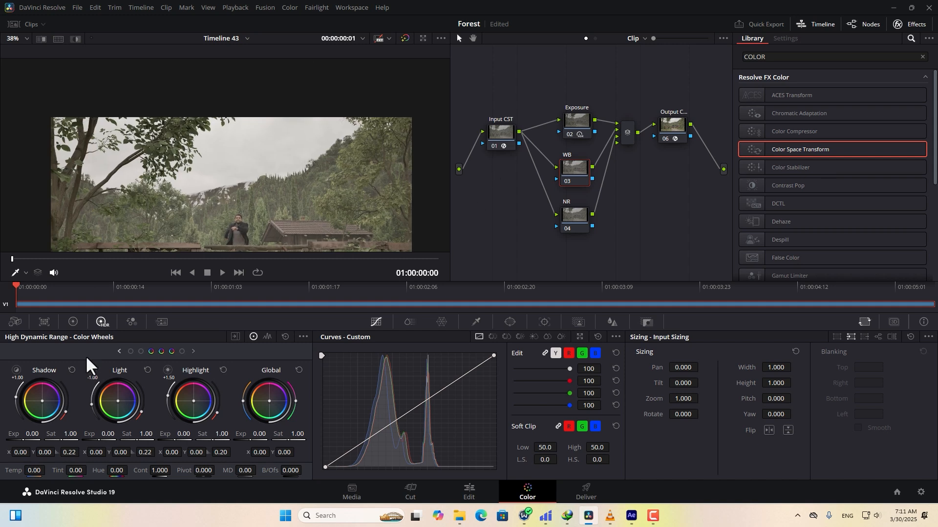
White-balance the WB node by picking a neutral sky sample in the primaries.
{"action": "left_click", "coordinate": [74, 323]}
{"action": "scroll", "coordinate": [226, 190], "scroll_direction": "up", "scroll_amount": 5}
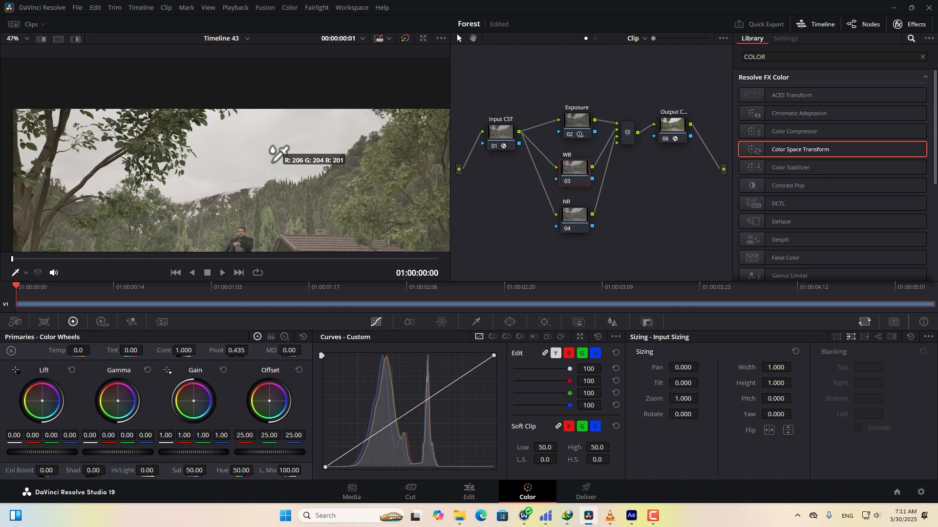
{"action": "left_click", "coordinate": [159, 200]}
{"action": "scroll", "coordinate": [279, 195], "scroll_direction": "down", "scroll_amount": 5}
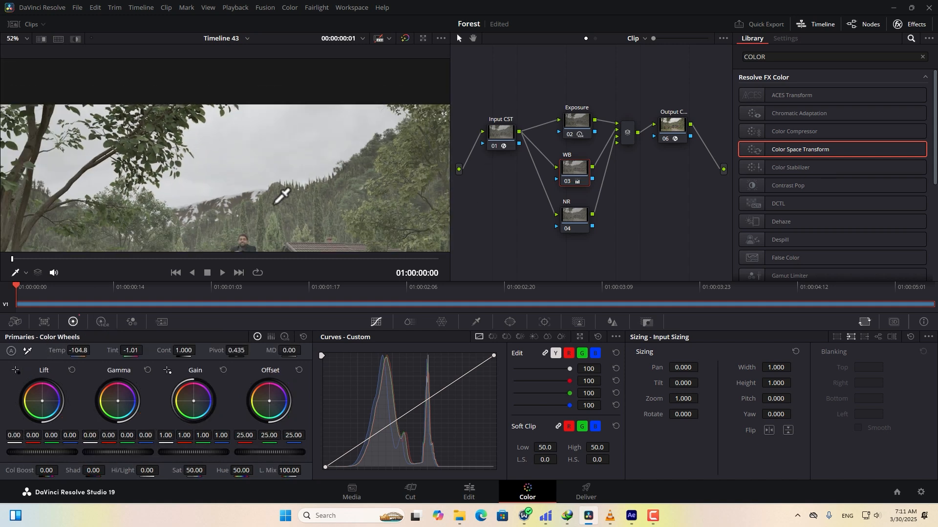
{"action": "scroll", "coordinate": [310, 129], "scroll_direction": "down", "scroll_amount": 1}
Give the NR node Better temporal estimation and Enhanced spatial NR with Medium radius.
{"action": "left_click_drag", "start_coordinate": [575, 220], "coordinate": [580, 222]}
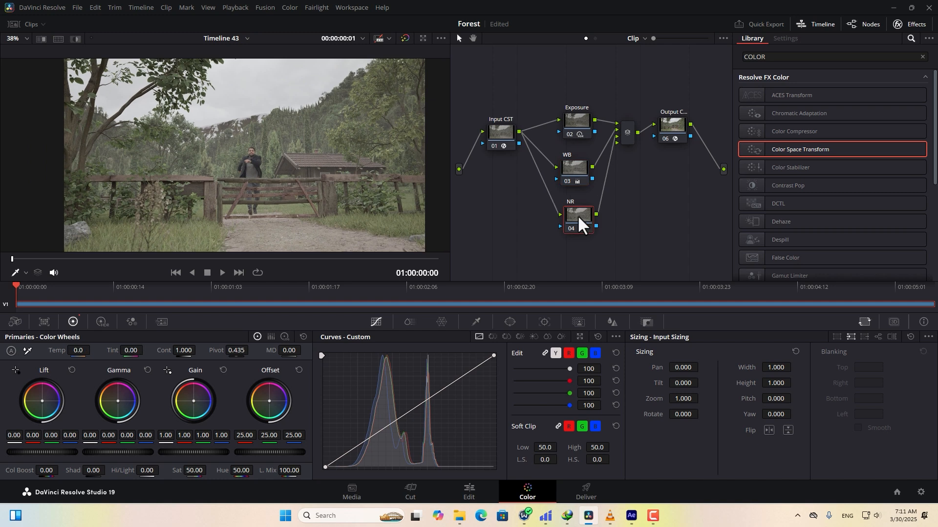
{"action": "left_click", "coordinate": [161, 322]}
{"action": "left_click", "coordinate": [73, 375]}
{"action": "left_click", "coordinate": [76, 401]}
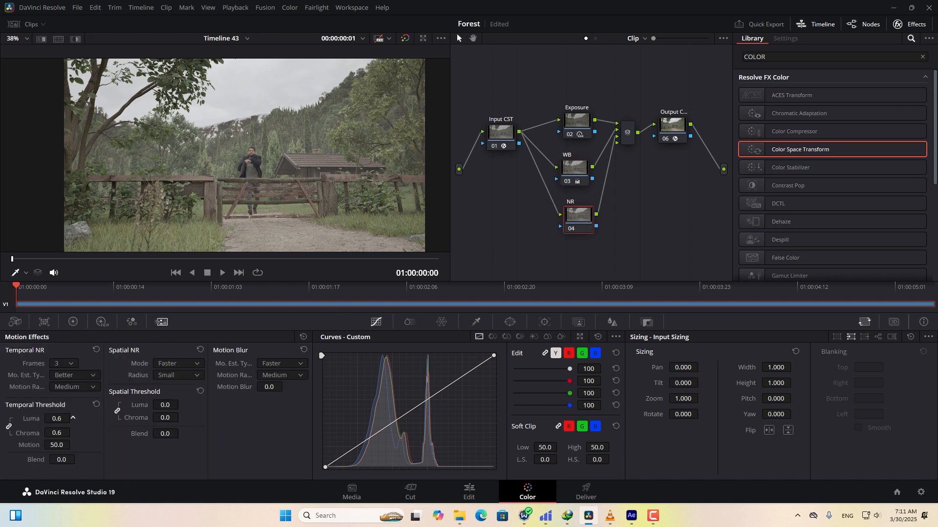
{"action": "left_click", "coordinate": [178, 363]}
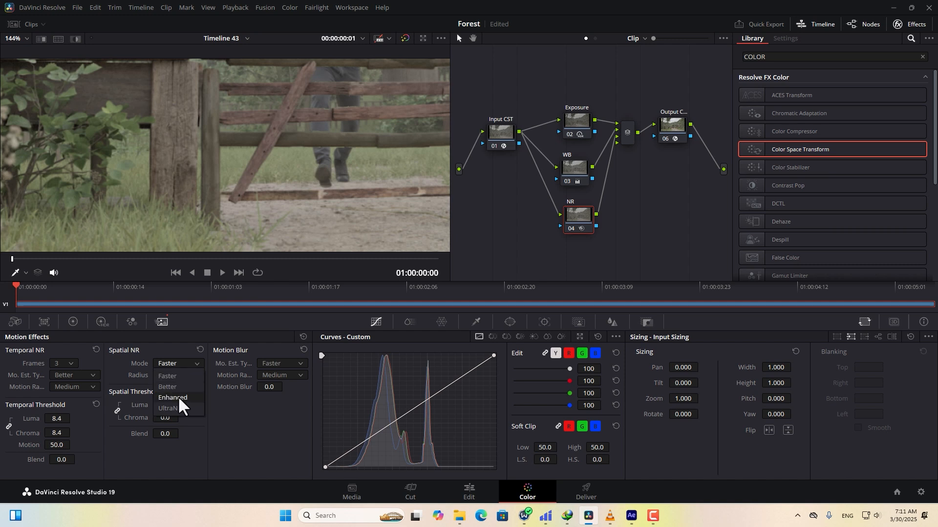
{"action": "left_click", "coordinate": [177, 376]}
{"action": "left_click", "coordinate": [165, 397]}
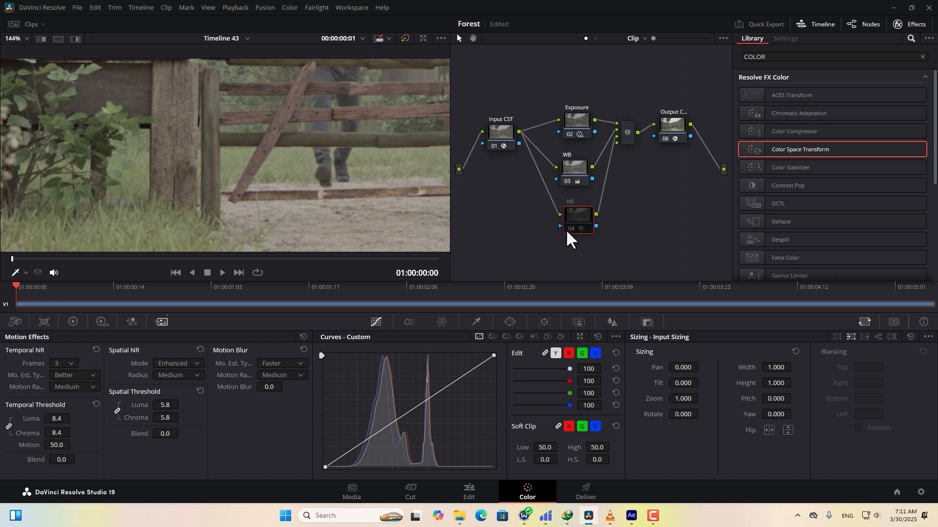
{"action": "scroll", "coordinate": [222, 171], "scroll_direction": "up", "scroll_amount": 3}
{"action": "scroll", "coordinate": [222, 171], "scroll_direction": "up", "scroll_amount": 1}
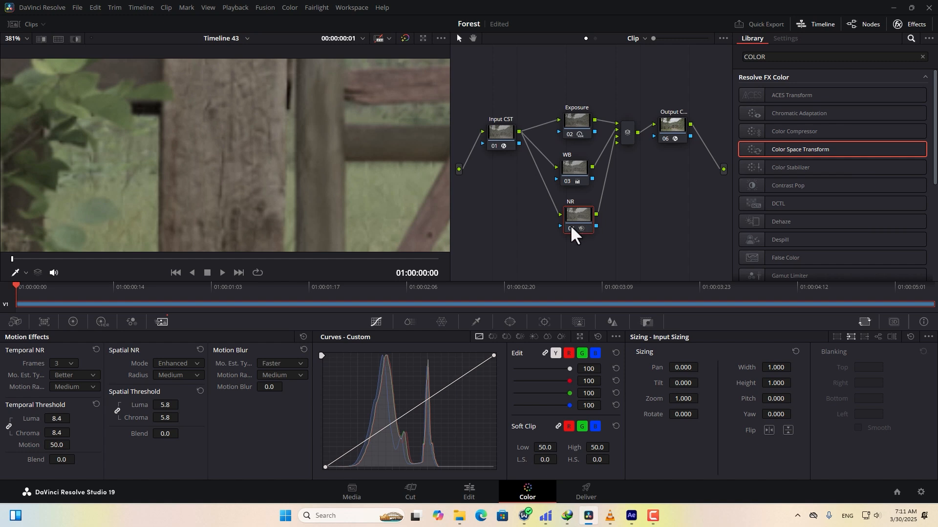
{"action": "left_click", "coordinate": [570, 227]}
Add serial node 06 after the mixer and place it beside the mixer.
{"action": "right_click", "coordinate": [628, 139]}
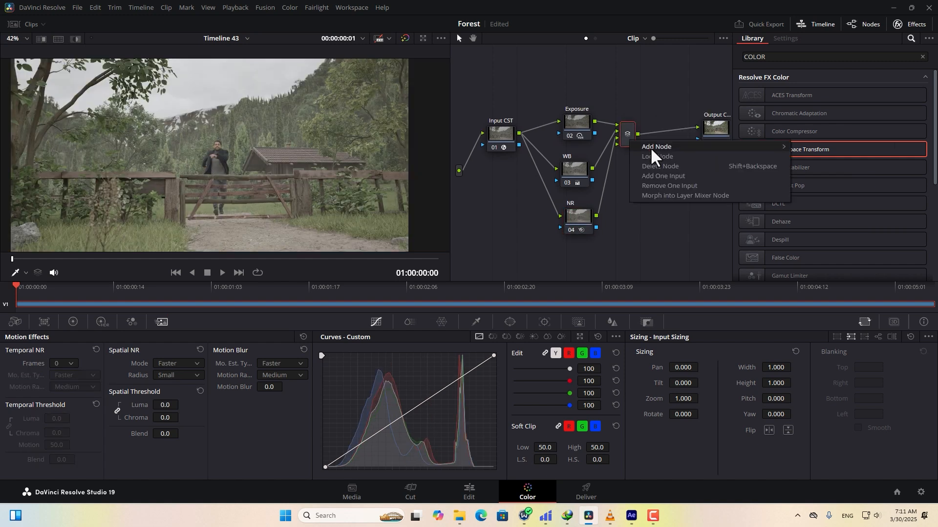
{"action": "mouse_move", "coordinate": [651, 146]}
{"action": "left_click", "coordinate": [823, 146]}
{"action": "middle_click_drag", "start_coordinate": [642, 172], "coordinate": [575, 176]}
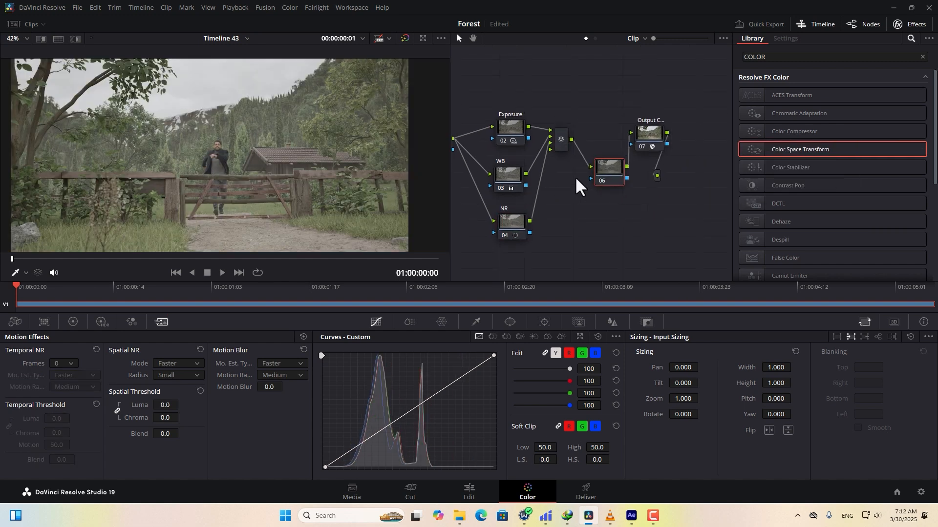
{"action": "left_click_drag", "start_coordinate": [616, 171], "coordinate": [602, 144]}
{"action": "right_click", "coordinate": [602, 143]}
{"action": "left_click", "coordinate": [631, 166]}
Label node 06 Glow and attach the Comp 02.mov matte to it.
{"action": "type", "text": "Glow"}
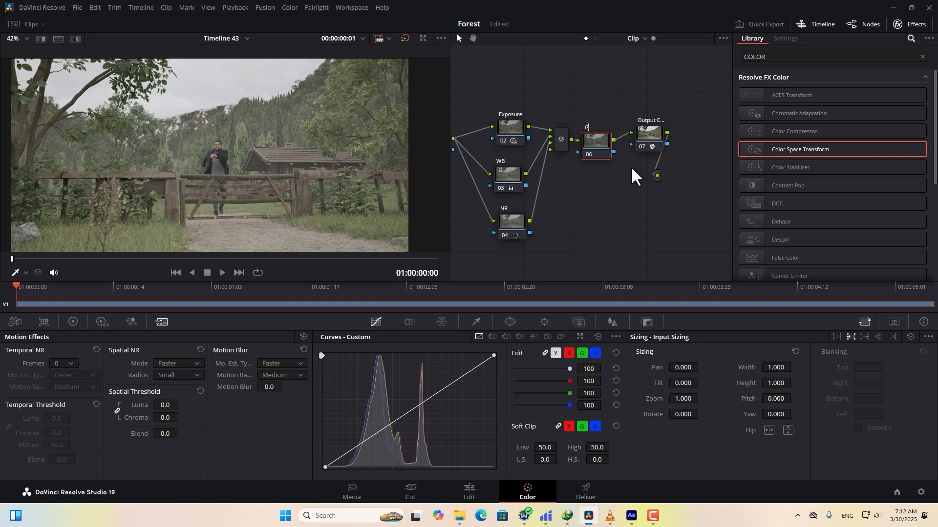
{"action": "right_click", "coordinate": [602, 139]}
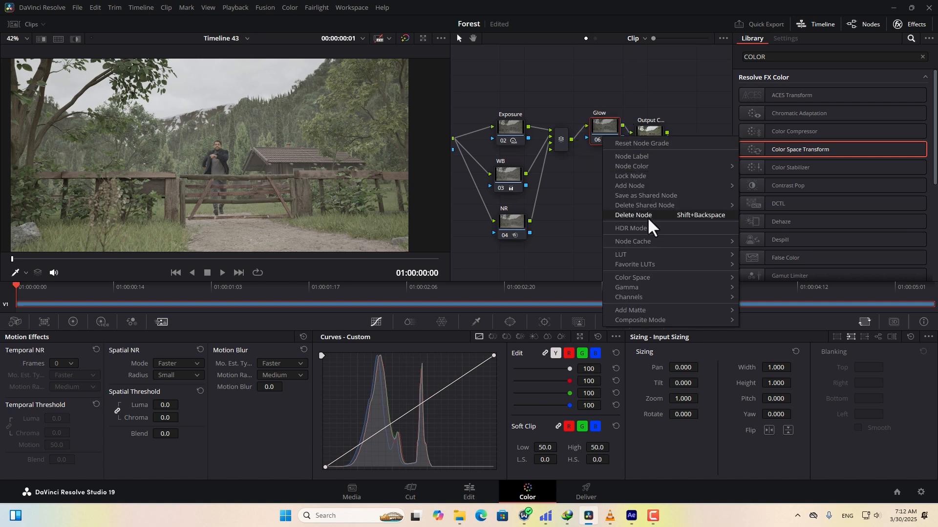
{"action": "mouse_move", "coordinate": [707, 310]}
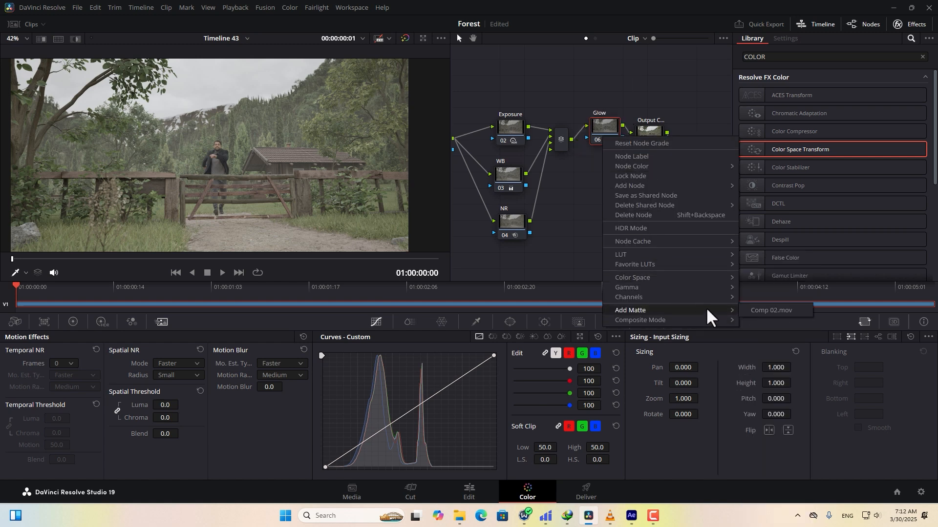
{"action": "left_click", "coordinate": [754, 311]}
{"action": "left_click_drag", "start_coordinate": [558, 145], "coordinate": [555, 98]}
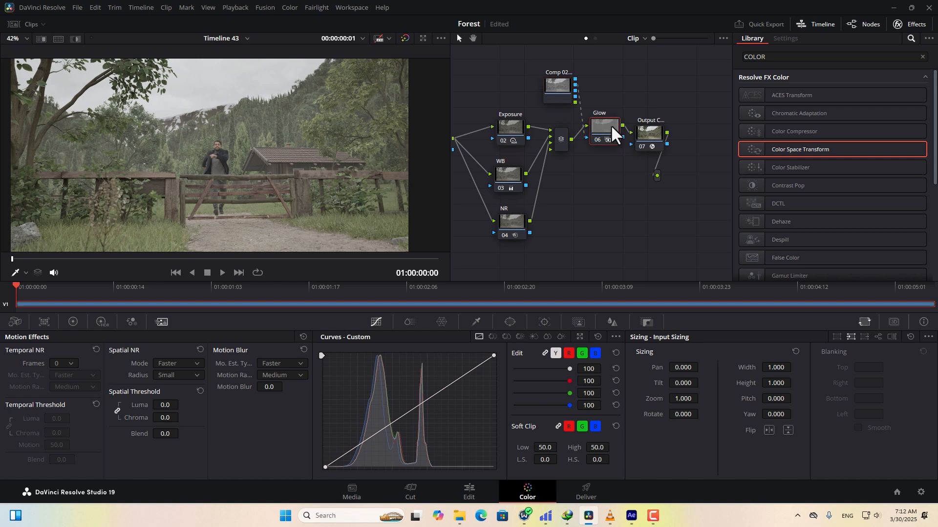
Apply Resolve FX Glow as Softlight with lower threshold, gamma 1.784, gain 0.372, opacity 0.535.
{"action": "left_click", "coordinate": [922, 56]}
{"action": "type", "text": "glow"}
{"action": "left_click_drag", "start_coordinate": [781, 96], "coordinate": [620, 120]}
{"action": "scroll", "coordinate": [780, 201], "scroll_direction": "down", "scroll_amount": 2}
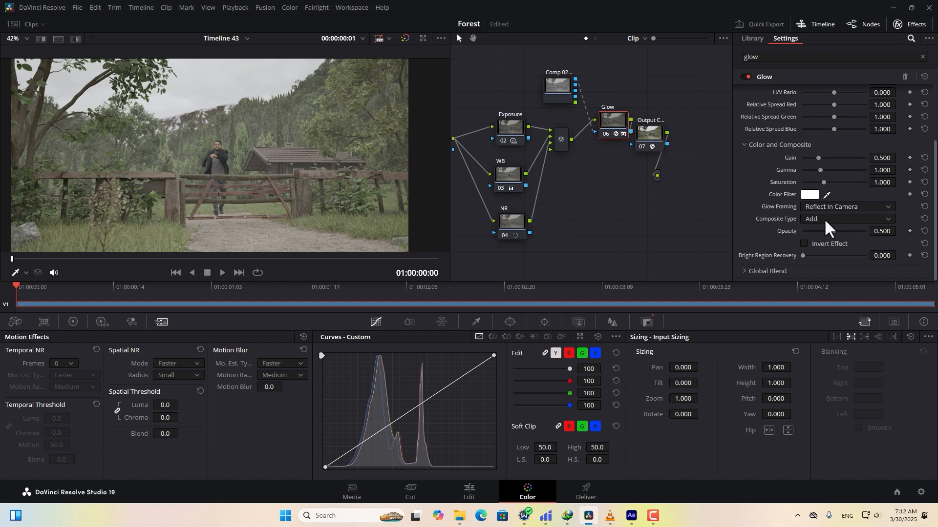
{"action": "left_click", "coordinate": [825, 219]}
{"action": "scroll", "coordinate": [852, 293], "scroll_direction": "down", "scroll_amount": 3}
{"action": "left_click", "coordinate": [821, 315]}
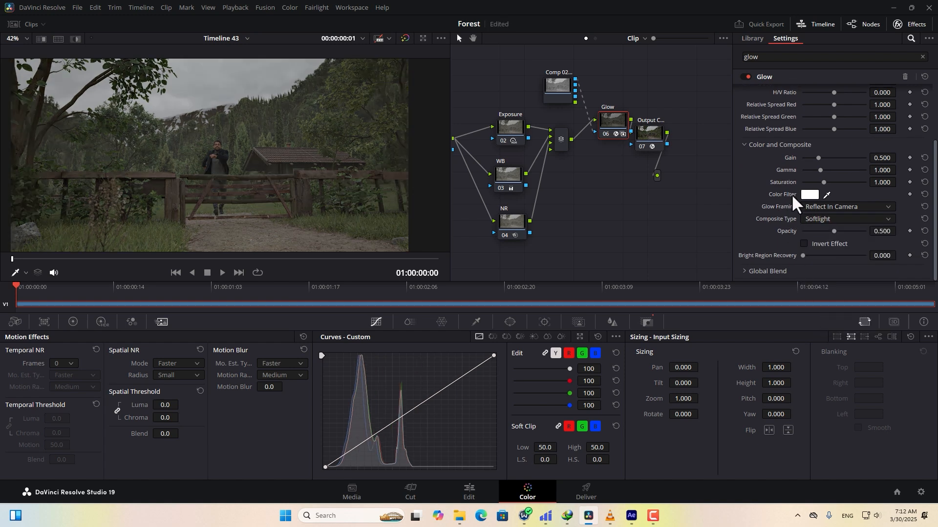
{"action": "scroll", "coordinate": [781, 185], "scroll_direction": "up", "scroll_amount": 2}
{"action": "left_click_drag", "start_coordinate": [849, 103], "coordinate": [801, 99]}
{"action": "scroll", "coordinate": [776, 202], "scroll_direction": "down", "scroll_amount": 2}
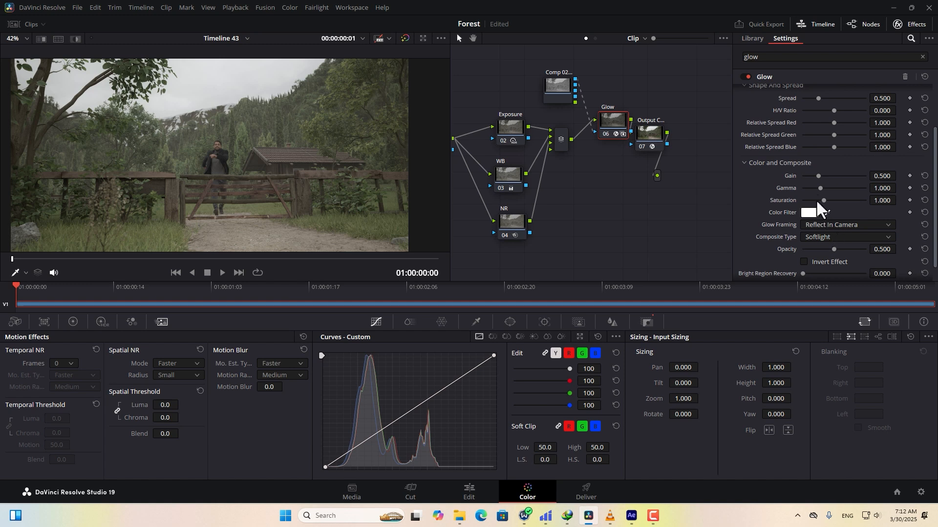
{"action": "mouse_move", "coordinate": [821, 189]}
{"action": "left_mouse_down"}
{"action": "mouse_move", "coordinate": [840, 190]}
{"action": "mouse_move", "coordinate": [821, 189]}
{"action": "mouse_move", "coordinate": [821, 176]}
{"action": "left_mouse_up"}
{"action": "mouse_move", "coordinate": [834, 249]}
{"action": "left_mouse_down"}
{"action": "mouse_move", "coordinate": [853, 240]}
{"action": "mouse_move", "coordinate": [836, 245]}
{"action": "left_mouse_up"}
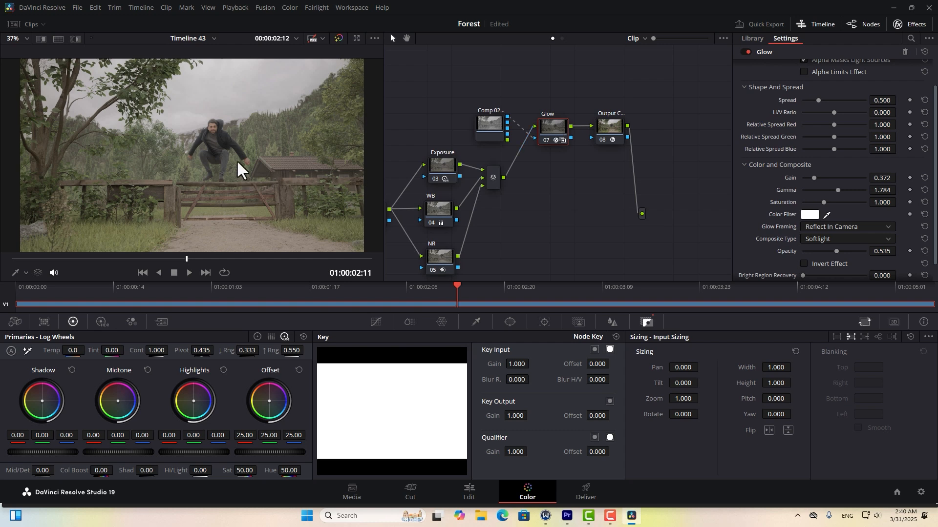
Inspect the glow in the viewer, then add serial node 08 after Glow.
{"action": "scroll", "coordinate": [239, 166], "scroll_direction": "up", "scroll_amount": 3}
{"action": "middle_click_drag", "start_coordinate": [316, 166], "coordinate": [205, 207]}
{"action": "scroll", "coordinate": [215, 188], "scroll_direction": "up", "scroll_amount": 2}
{"action": "middle_click_drag", "start_coordinate": [225, 169], "coordinate": [201, 169]}
{"action": "scroll", "coordinate": [267, 154], "scroll_direction": "down", "scroll_amount": 5}
{"action": "key", "text": "alt+s"}
{"action": "left_click_drag", "start_coordinate": [607, 140], "coordinate": [660, 144]}
{"action": "left_click_drag", "start_coordinate": [601, 164], "coordinate": [606, 126]}
Label node 08 BG Fog.
{"action": "right_click", "coordinate": [605, 128]}
{"action": "left_click", "coordinate": [626, 149]}
{"action": "type", "text": "B"}
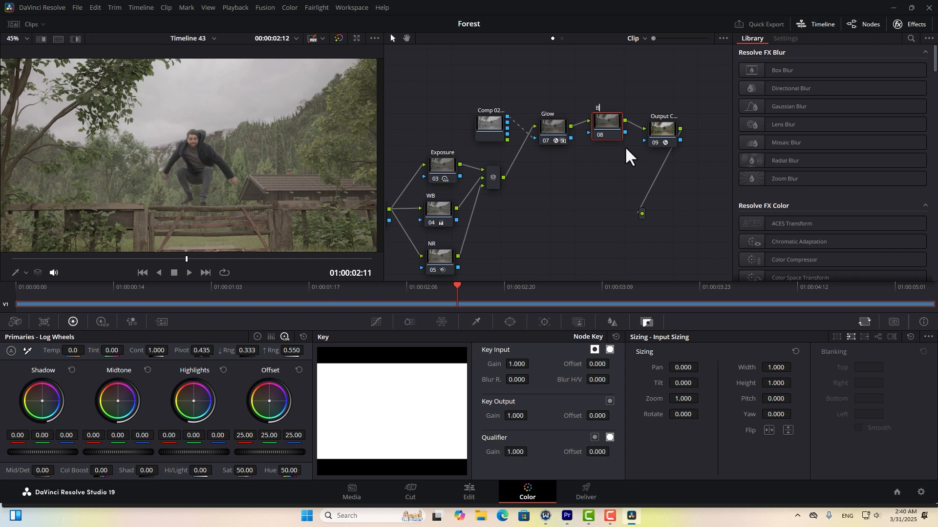
{"action": "type", "text": "G Rog"}
{"action": "key", "text": "Return"}
Apply an inverted Depth Map to BG Fog with a lowered near limit and blurred edges.
{"action": "left_click", "coordinate": [911, 38]}
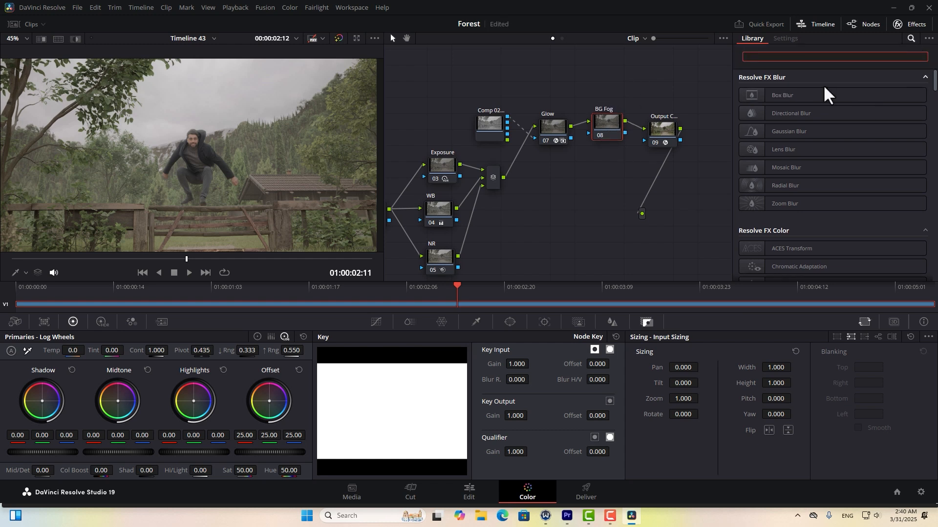
{"action": "type", "text": "dep"}
{"action": "type", "text": "th"}
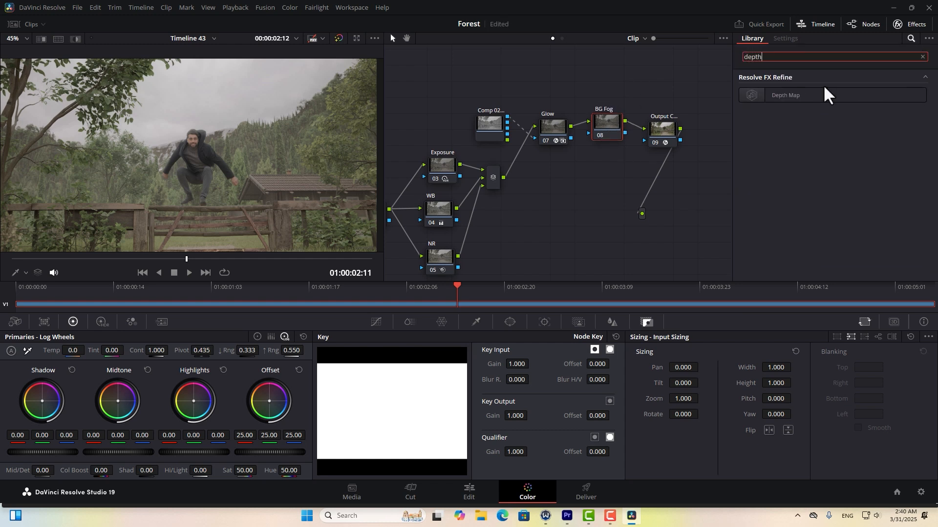
{"action": "left_click_drag", "start_coordinate": [791, 96], "coordinate": [608, 125]}
{"action": "middle_click_drag", "start_coordinate": [146, 146], "coordinate": [120, 169]}
{"action": "left_click", "coordinate": [803, 116]}
{"action": "left_click", "coordinate": [803, 145]}
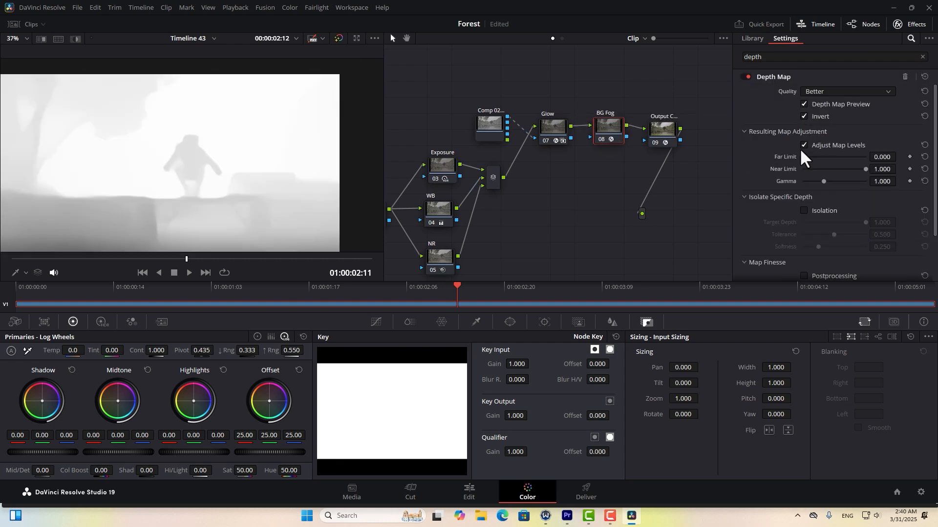
{"action": "left_click_drag", "start_coordinate": [838, 170], "coordinate": [813, 169]}
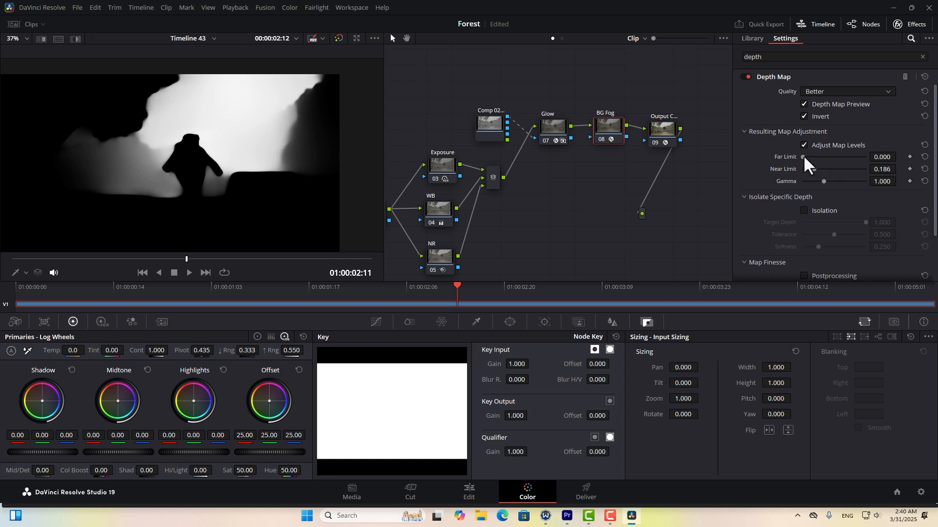
{"action": "scroll", "coordinate": [776, 254], "scroll_direction": "down", "scroll_amount": 2}
{"action": "left_click", "coordinate": [803, 219]}
{"action": "left_click_drag", "start_coordinate": [802, 255], "coordinate": [823, 252]}
{"action": "mouse_move", "coordinate": [833, 231]}
{"action": "left_mouse_down"}
{"action": "mouse_move", "coordinate": [811, 230]}
{"action": "mouse_move", "coordinate": [839, 231]}
{"action": "mouse_move", "coordinate": [822, 243]}
{"action": "left_mouse_up"}
{"action": "scroll", "coordinate": [789, 141], "scroll_direction": "up", "scroll_amount": 2}
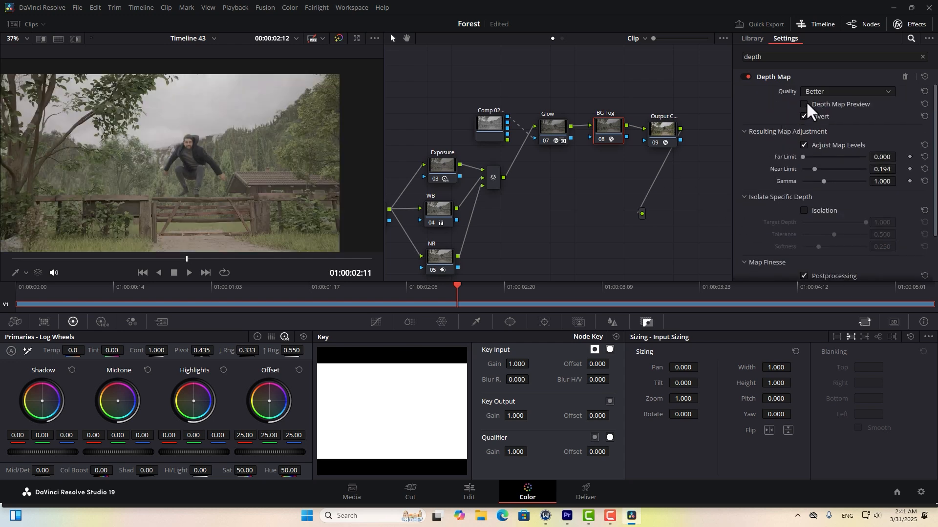
Raise the BG Fog curve's black point, lower its white point, and compare on/off.
{"action": "left_click", "coordinate": [374, 322]}
{"action": "left_click_drag", "start_coordinate": [323, 467], "coordinate": [320, 457]}
{"action": "left_click_drag", "start_coordinate": [492, 357], "coordinate": [494, 361]}
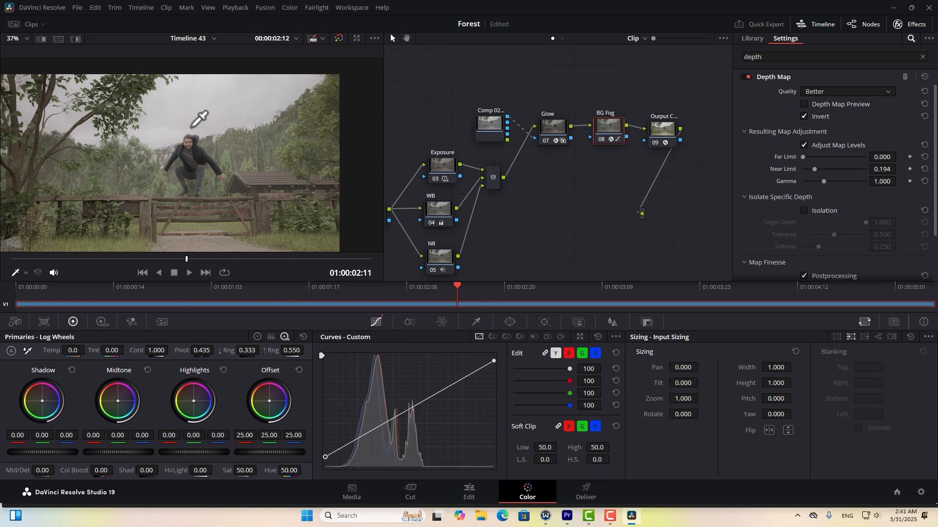
{"action": "scroll", "coordinate": [199, 122], "scroll_direction": "up", "scroll_amount": 5}
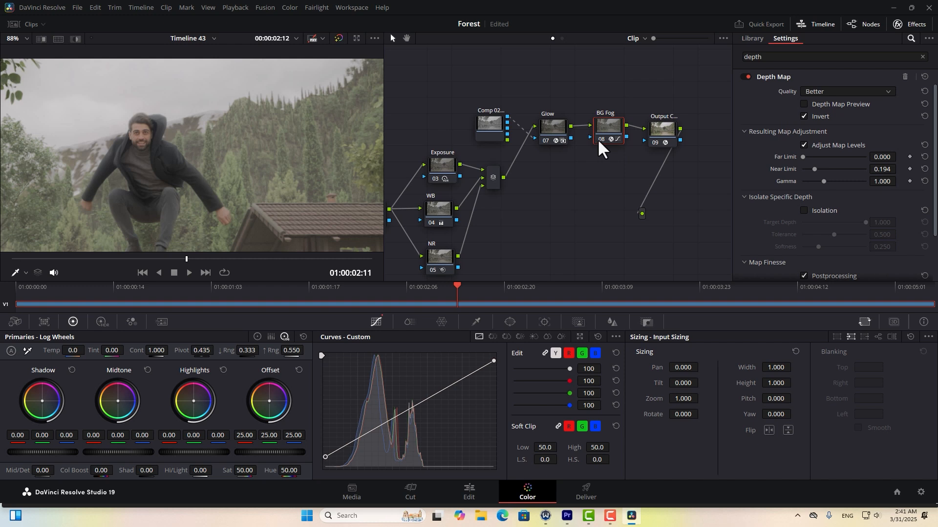
{"action": "left_click", "coordinate": [599, 139]}
{"action": "left_click", "coordinate": [598, 139]}
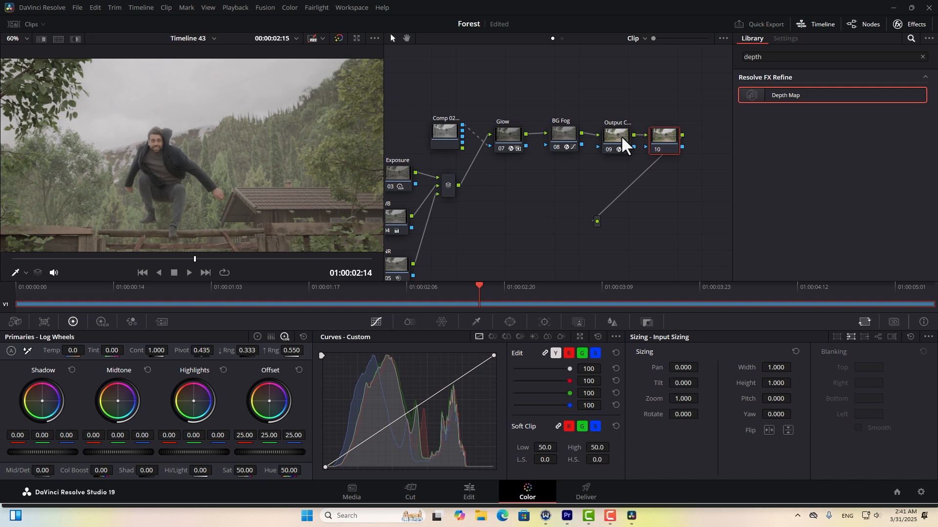
Disable the BG Fog node.
{"action": "left_click", "coordinate": [559, 135]}
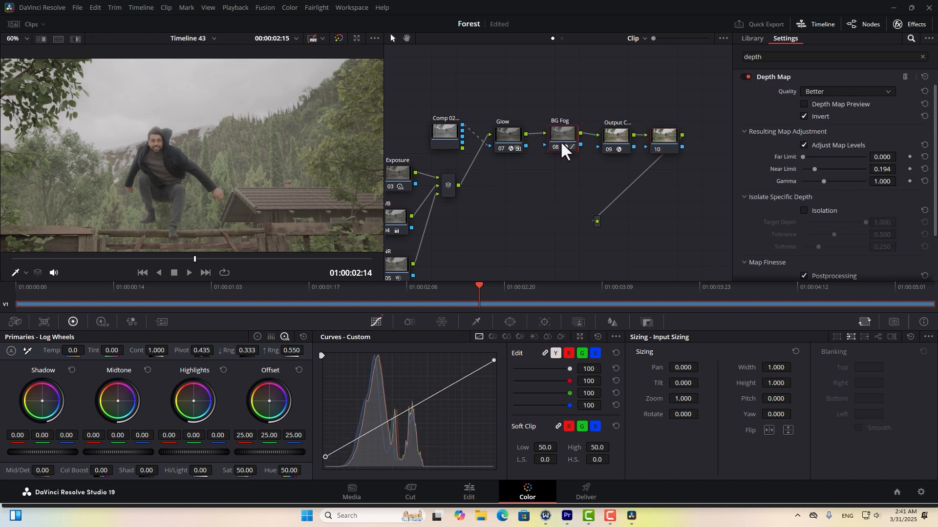
{"action": "left_click", "coordinate": [556, 145]}
{"action": "middle_click_drag", "start_coordinate": [514, 180], "coordinate": [460, 188]}
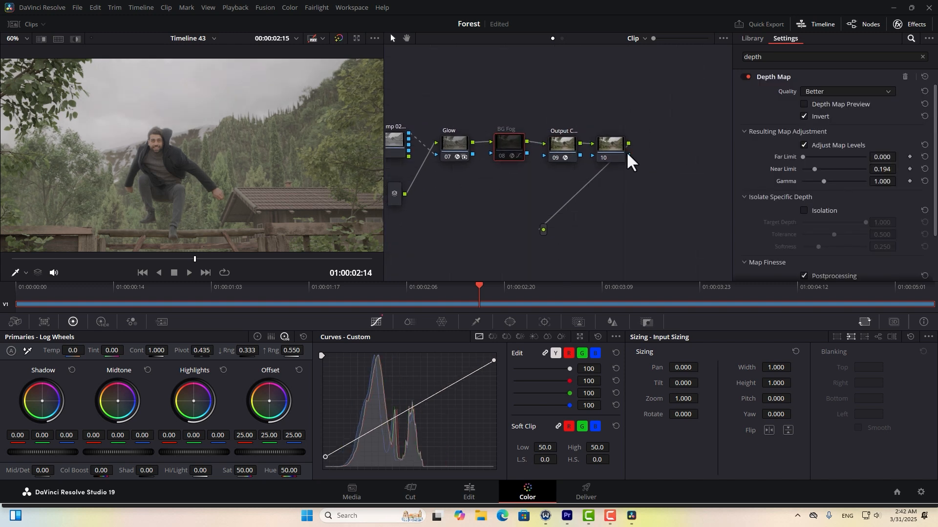
Apply the Rec709 Kodak 2383 D65 film LUT to node 10.
{"action": "left_click", "coordinate": [616, 143]}
{"action": "right_click", "coordinate": [616, 142]}
{"action": "left_click", "coordinate": [626, 156]}
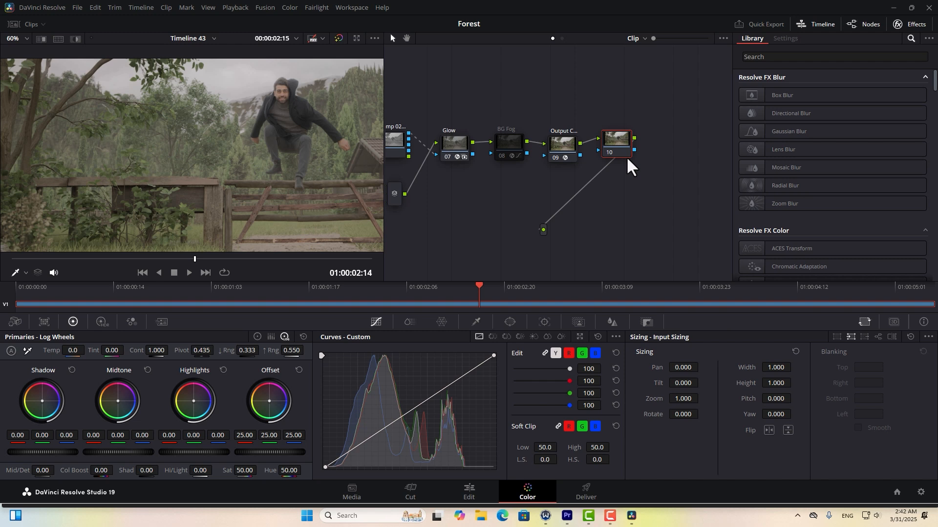
{"action": "right_click", "coordinate": [618, 141]}
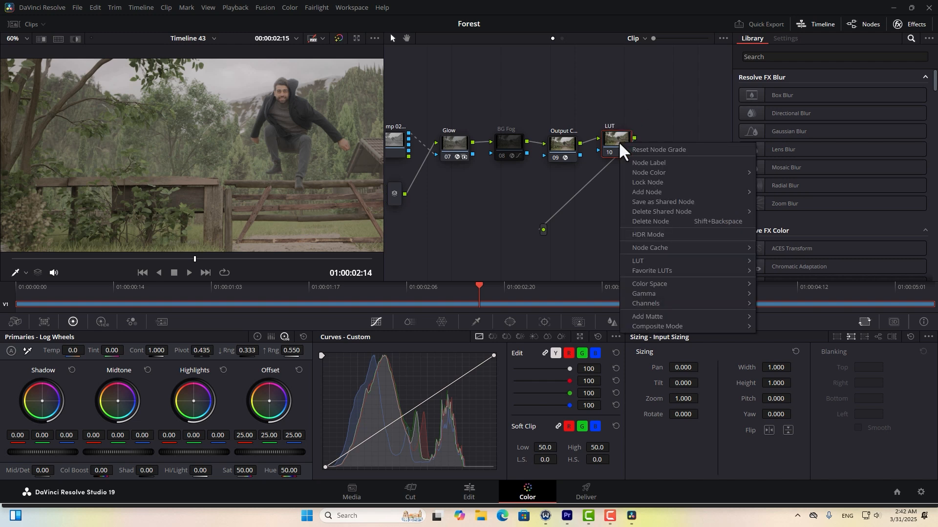
{"action": "mouse_move", "coordinate": [660, 262]}
{"action": "mouse_move", "coordinate": [769, 337]}
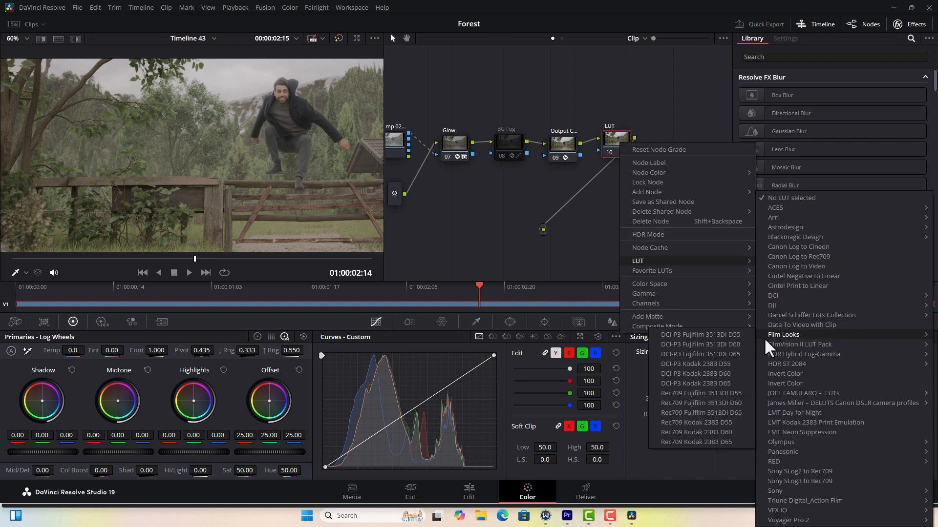
{"action": "left_click", "coordinate": [722, 445]}
Lower the LUT node's Key Output Gain to about 0.846.
{"action": "scroll", "coordinate": [303, 147], "scroll_direction": "down", "scroll_amount": 3}
{"action": "scroll", "coordinate": [298, 146], "scroll_direction": "up", "scroll_amount": 3}
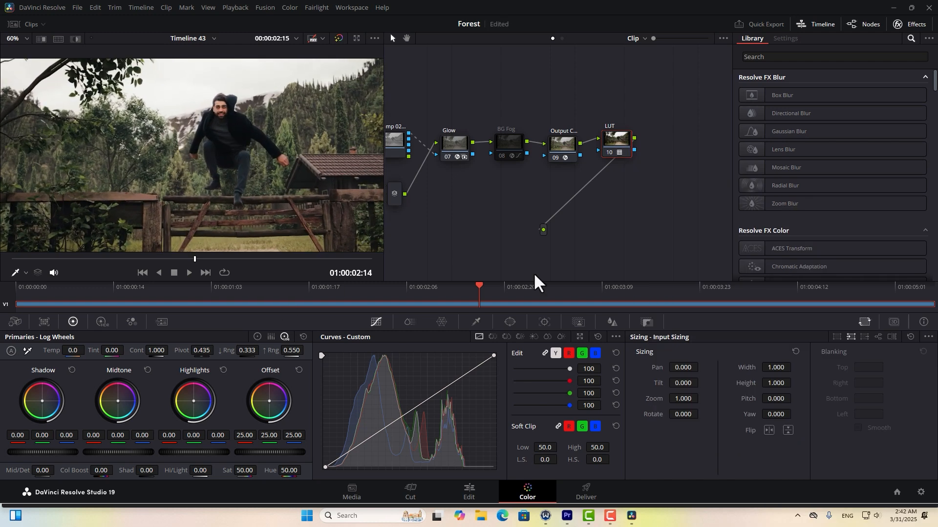
{"action": "left_click", "coordinate": [646, 323]}
{"action": "left_click_drag", "start_coordinate": [517, 418], "coordinate": [502, 417]}
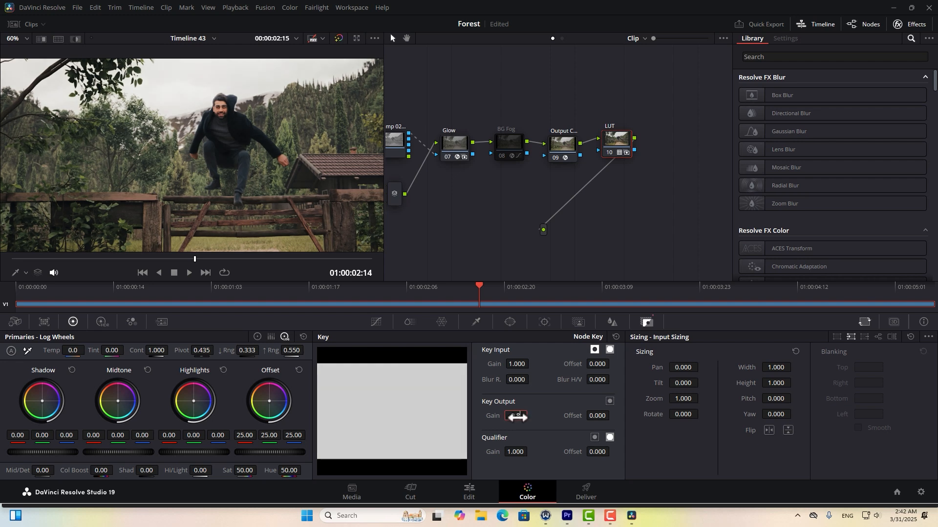
Add serial node 11 after LUT and label it Shadow.
{"action": "right_click", "coordinate": [620, 148]}
{"action": "mouse_move", "coordinate": [642, 201]}
{"action": "left_click", "coordinate": [774, 200]}
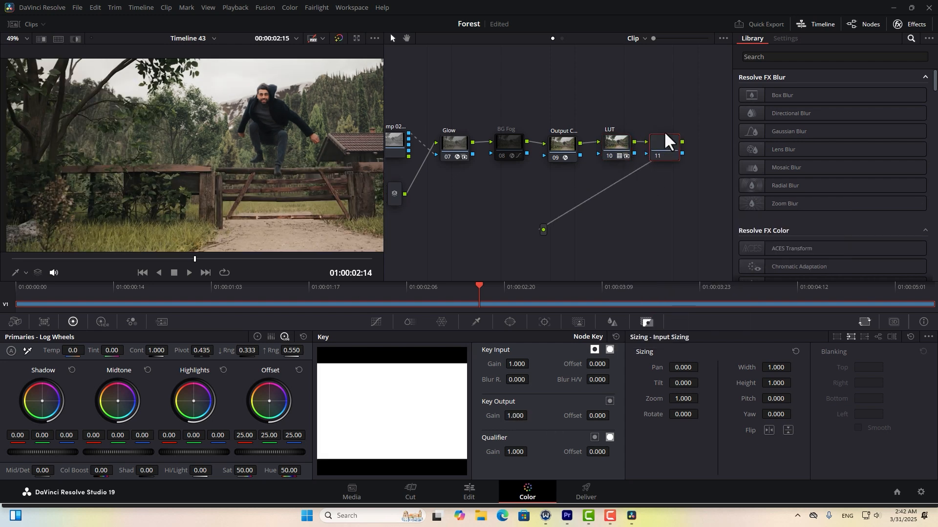
{"action": "right_click", "coordinate": [671, 140]}
{"action": "left_click", "coordinate": [695, 157]}
{"action": "type", "text": "Shadow ..."}
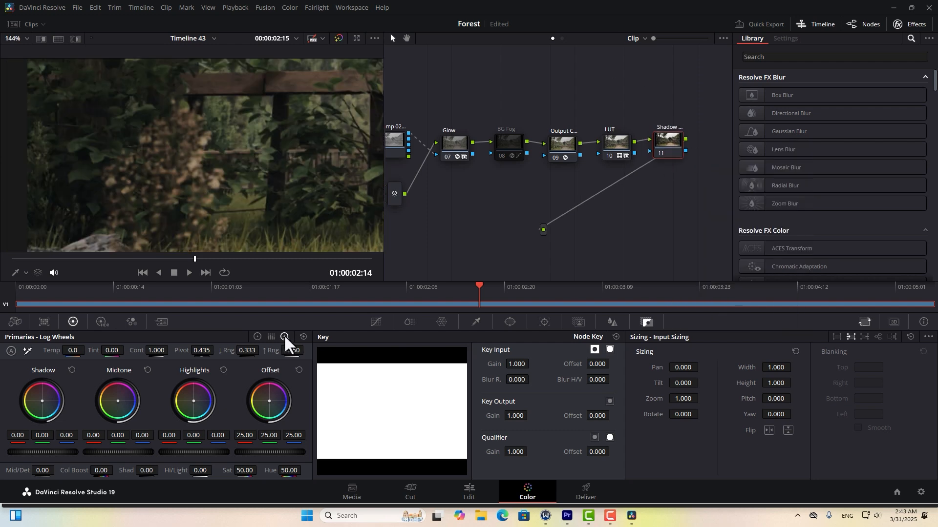
Tint the shadows 0.04 / -0.02 / 0.05 on the log wheels, toggling the node to compare.
{"action": "left_click", "coordinate": [257, 336]}
{"action": "left_click", "coordinate": [285, 336]}
{"action": "left_click_drag", "start_coordinate": [42, 401], "coordinate": [43, 400]}
{"action": "left_click", "coordinate": [661, 154]}
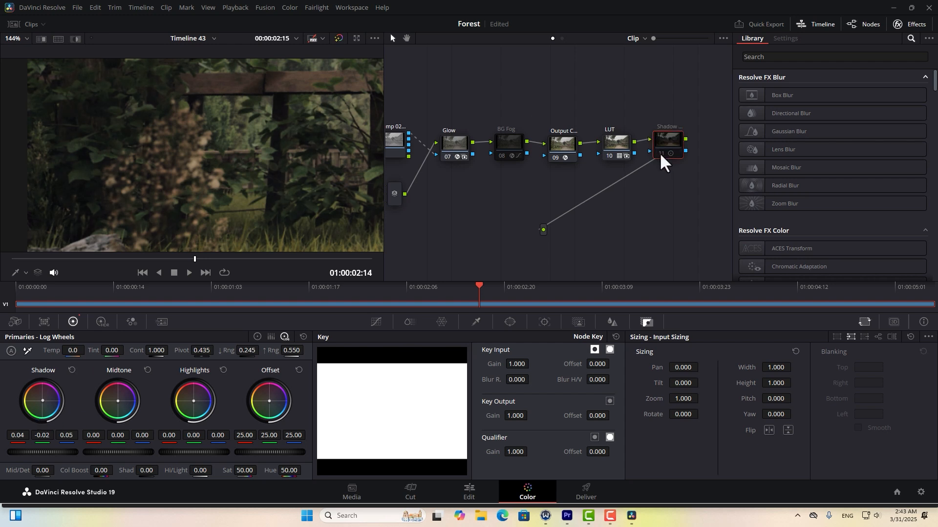
{"action": "scroll", "coordinate": [80, 189], "scroll_direction": "up", "scroll_amount": 2}
{"action": "middle_click_drag", "start_coordinate": [83, 184], "coordinate": [142, 194]}
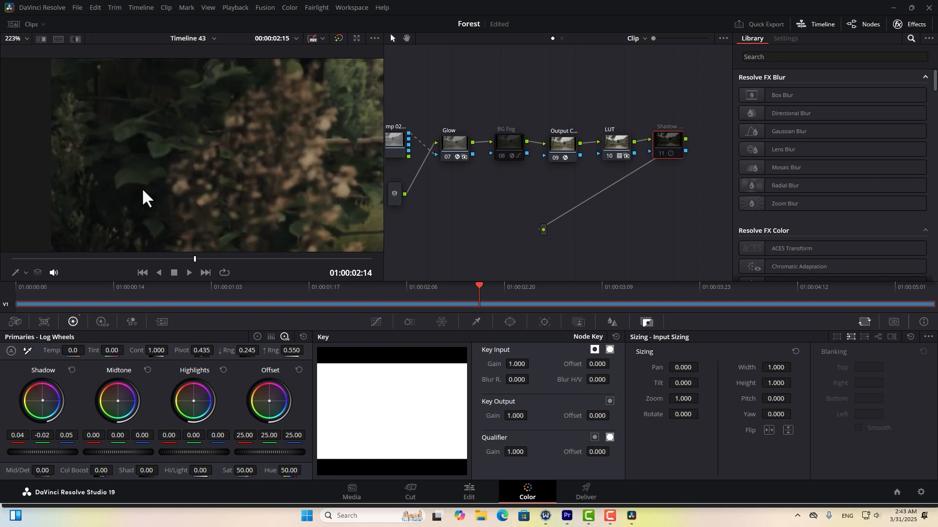
{"action": "left_click", "coordinate": [662, 154]}
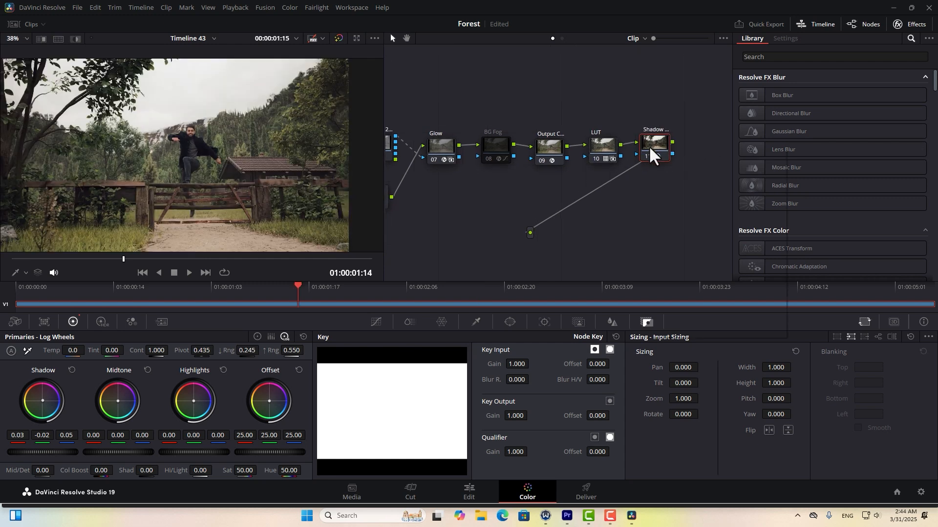
Add serial node 12 after the Shadow node and position it in the node graph.
{"action": "right_click", "coordinate": [648, 145]}
{"action": "mouse_move", "coordinate": [713, 194]}
{"action": "left_click", "coordinate": [825, 195]}
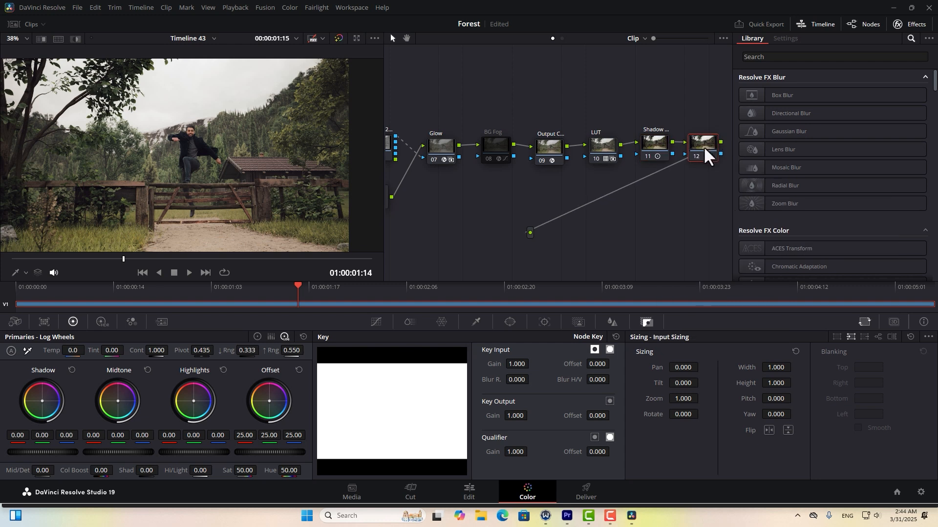
{"action": "middle_click_drag", "start_coordinate": [572, 180], "coordinate": [571, 188]}
{"action": "left_click_drag", "start_coordinate": [704, 156], "coordinate": [703, 152]}
{"action": "right_click", "coordinate": [499, 192]}
{"action": "left_click", "coordinate": [727, 132]}
Search the Library for 'dehan' and apply Dehancer Pro to node 12.
{"action": "scroll", "coordinate": [139, 158], "scroll_direction": "up", "scroll_amount": 1}
{"action": "left_click", "coordinate": [797, 57]}
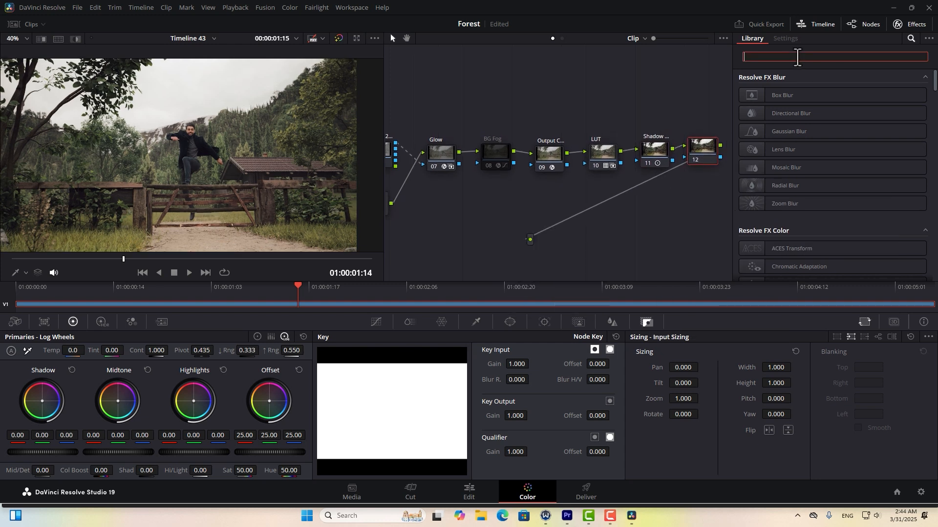
{"action": "type", "text": "dehan"}
{"action": "left_click_drag", "start_coordinate": [801, 96], "coordinate": [703, 149]}
Set the Dehancer quality to High - slow.
{"action": "scroll", "coordinate": [781, 205], "scroll_direction": "down", "scroll_amount": 10}
{"action": "left_click", "coordinate": [786, 224]}
{"action": "left_click", "coordinate": [825, 230]}
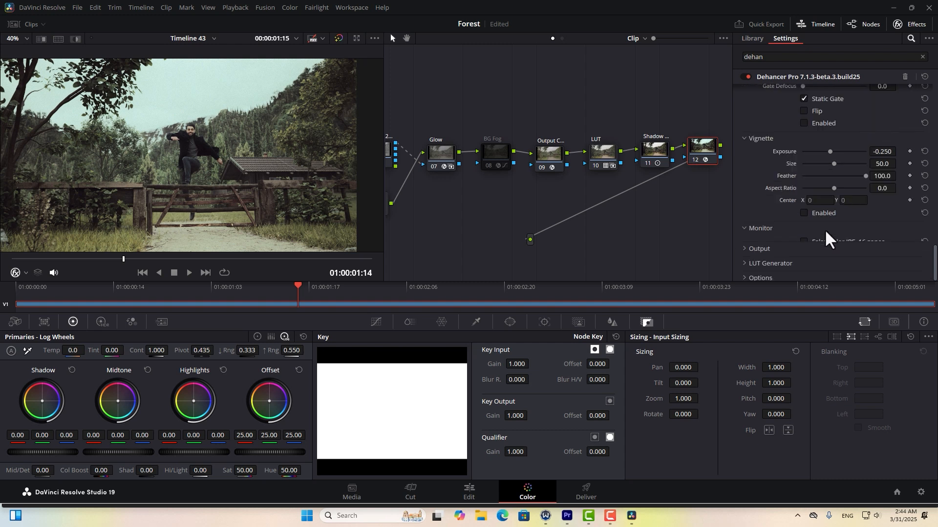
{"action": "left_click", "coordinate": [766, 267]}
{"action": "left_click", "coordinate": [827, 235]}
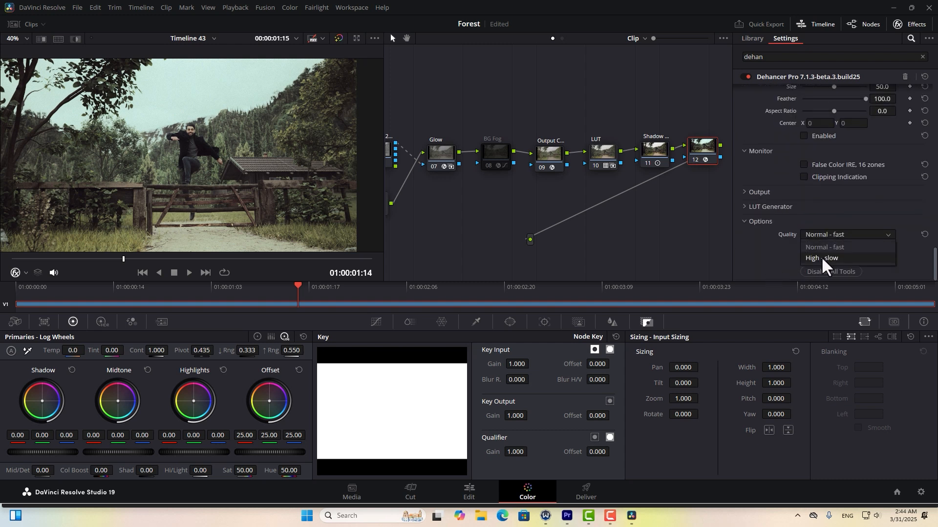
{"action": "left_click", "coordinate": [811, 259]}
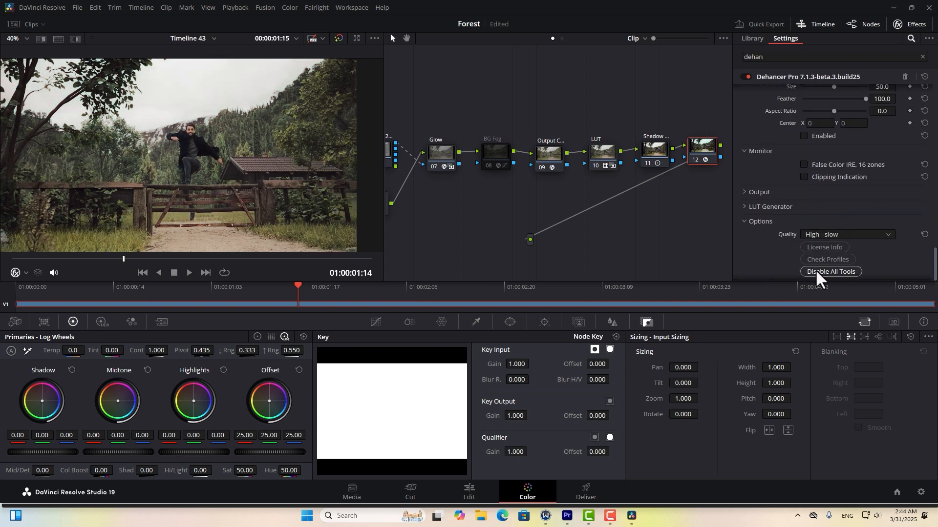
Enable Film Grain at about 50.4 and review the look in full-screen playback.
{"action": "scroll", "coordinate": [809, 195], "scroll_direction": "up", "scroll_amount": 4}
{"action": "scroll", "coordinate": [786, 171], "scroll_direction": "up", "scroll_amount": 5}
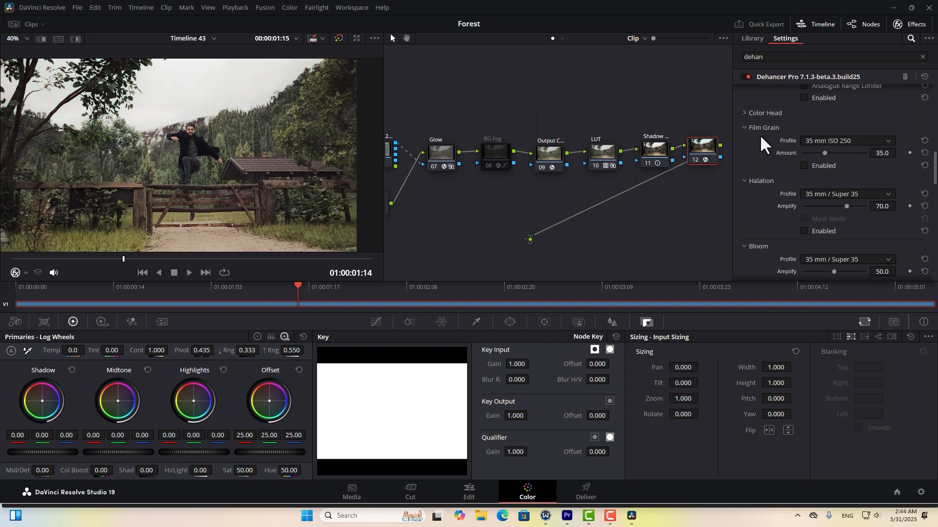
{"action": "left_click", "coordinate": [805, 165]}
{"action": "left_click_drag", "start_coordinate": [824, 154], "coordinate": [831, 153]}
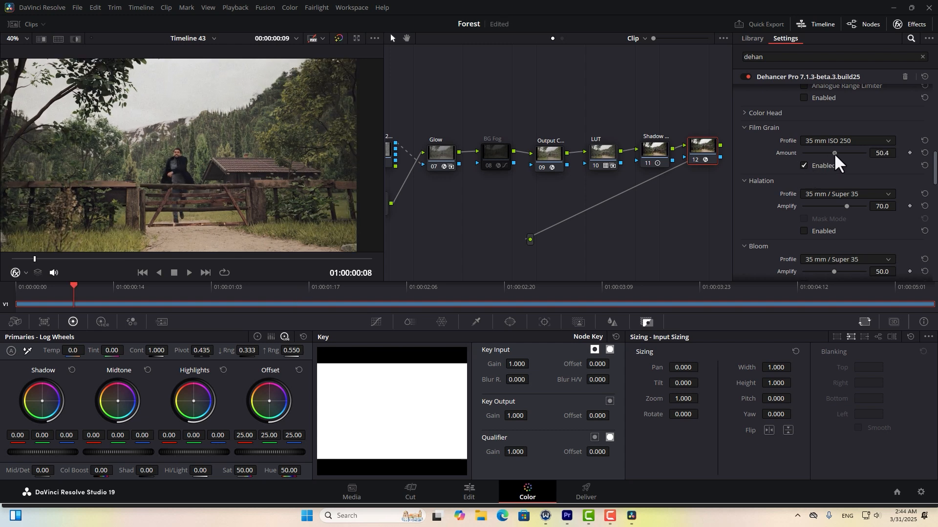
{"action": "key", "text": "ctrl+f"}
{"action": "key", "text": "space"}
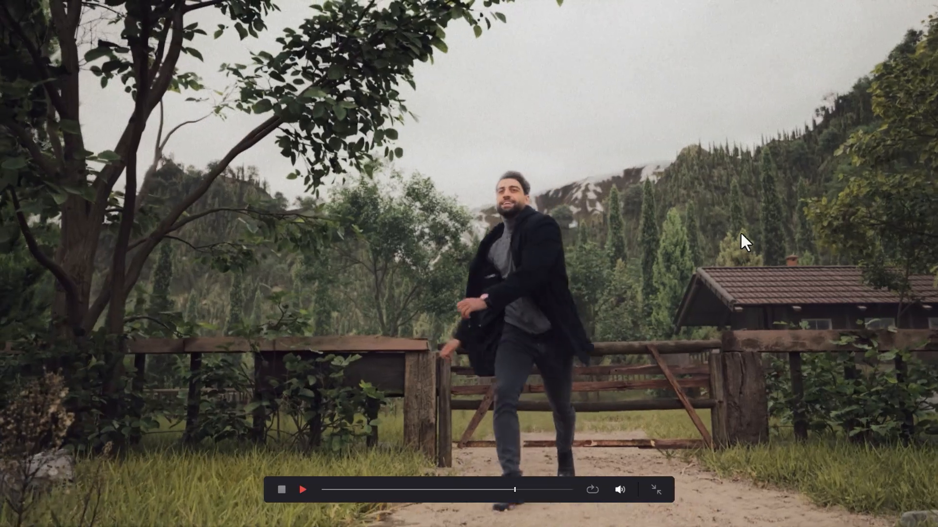
{"action": "key", "text": "space"}
{"action": "key", "text": "ctrl+f"}
{"action": "scroll", "coordinate": [765, 242], "scroll_direction": "down", "scroll_amount": 5}
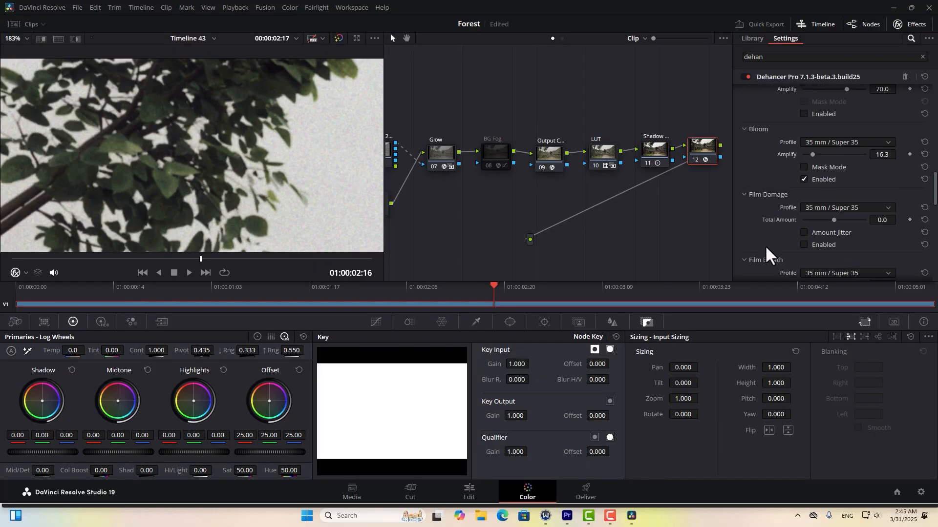
{"action": "scroll", "coordinate": [764, 245], "scroll_direction": "up", "scroll_amount": 3}
Enable Halation at about 13.2 and label node 12 'Dehancer'.
{"action": "left_click", "coordinate": [804, 202]}
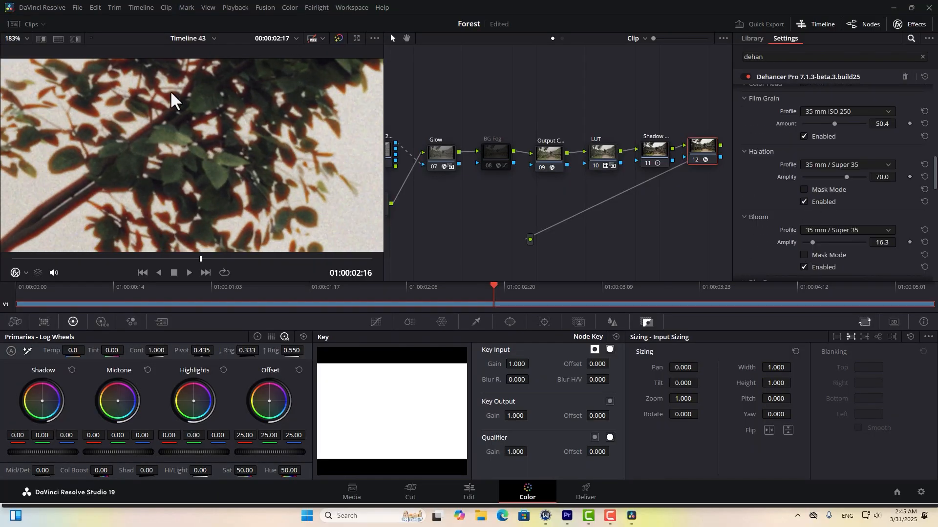
{"action": "left_click_drag", "start_coordinate": [804, 177], "coordinate": [809, 178]}
{"action": "scroll", "coordinate": [318, 189], "scroll_direction": "down", "scroll_amount": 4}
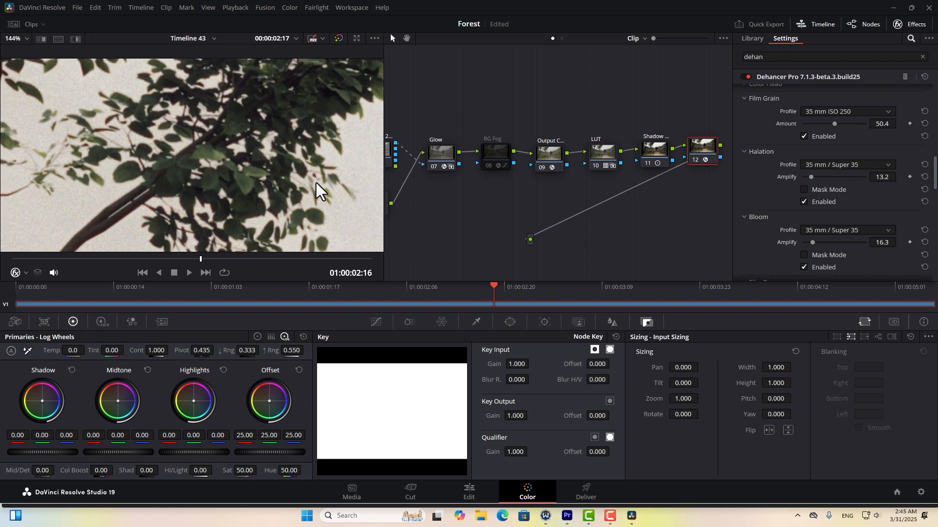
{"action": "left_click", "coordinate": [804, 201]}
{"action": "left_click", "coordinate": [804, 202]}
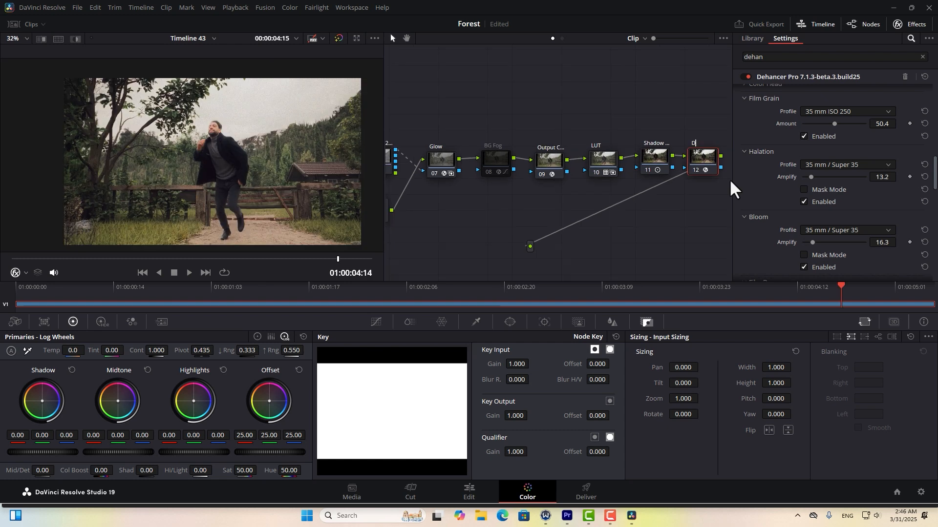
{"action": "type", "text": "Dehancer"}
{"action": "left_click", "coordinate": [494, 167]}
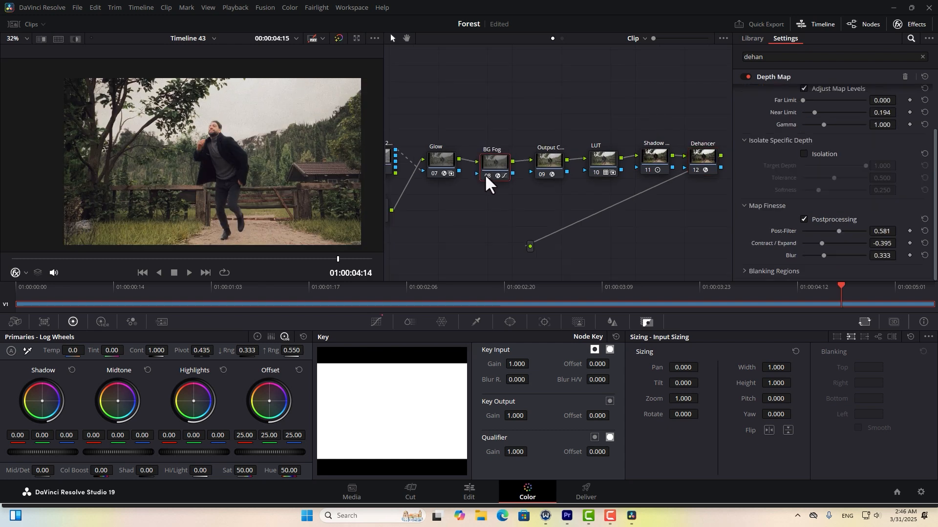
On the Deliver page, name the output 'Final Graded' with MP4 format and H.264 codec.
{"action": "left_click", "coordinate": [586, 491]}
{"action": "type", "text": "Final Graded"}
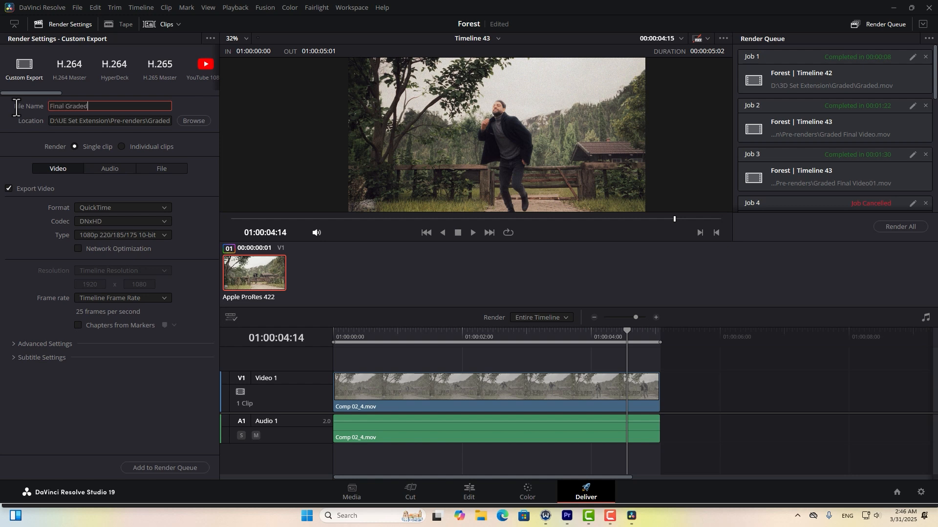
{"action": "left_click", "coordinate": [90, 208]}
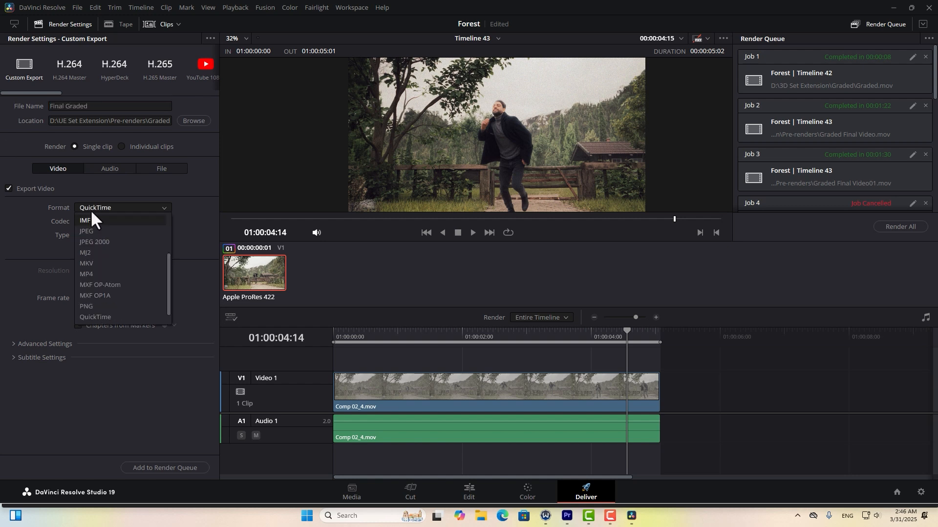
{"action": "left_click", "coordinate": [100, 277]}
{"action": "left_click", "coordinate": [142, 221]}
{"action": "left_click", "coordinate": [121, 244]}
Add the Final Graded job to the render queue and start rendering it.
{"action": "scroll", "coordinate": [78, 315], "scroll_direction": "down", "scroll_amount": 3}
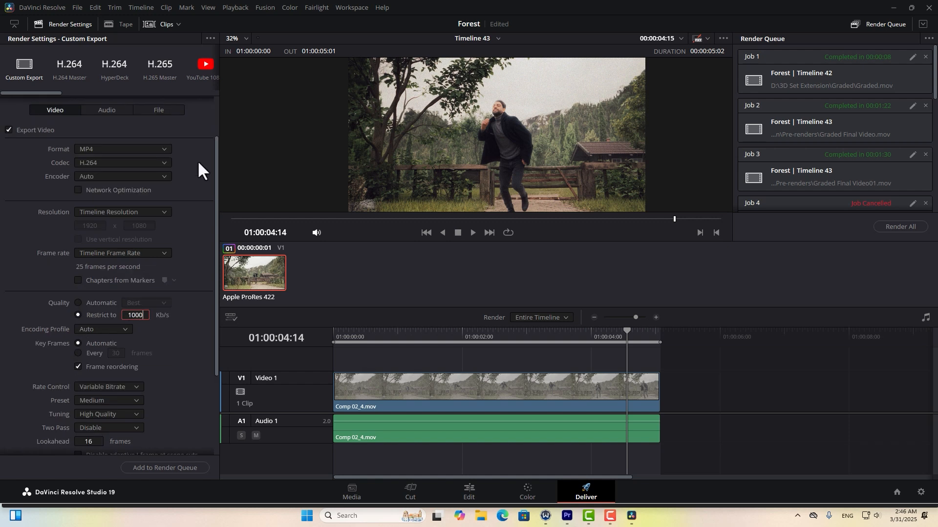
{"action": "scroll", "coordinate": [122, 220], "scroll_direction": "down", "scroll_amount": 15}
{"action": "left_click", "coordinate": [148, 468]}
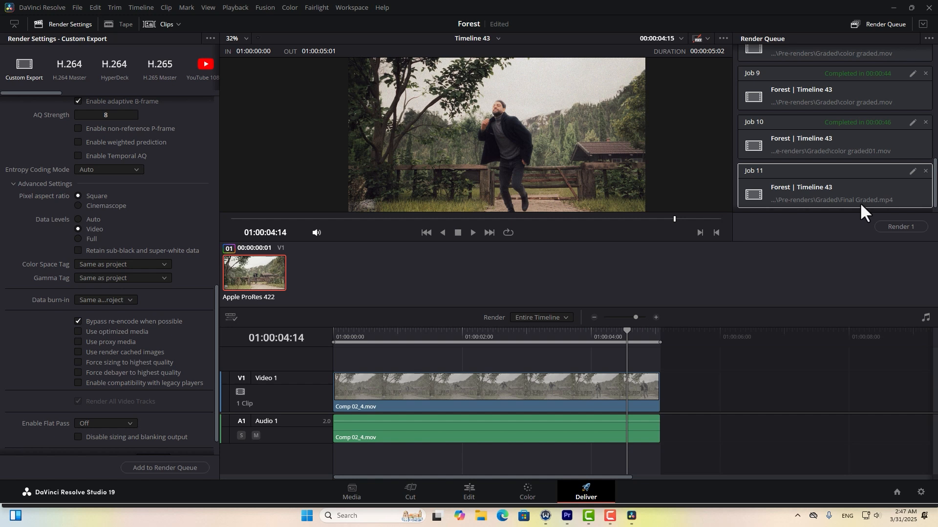
{"action": "left_click", "coordinate": [900, 227]}
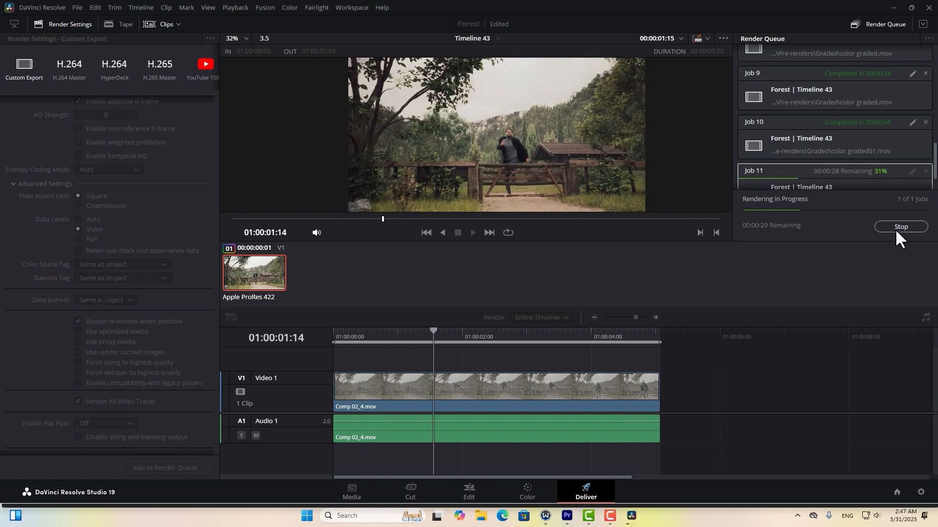